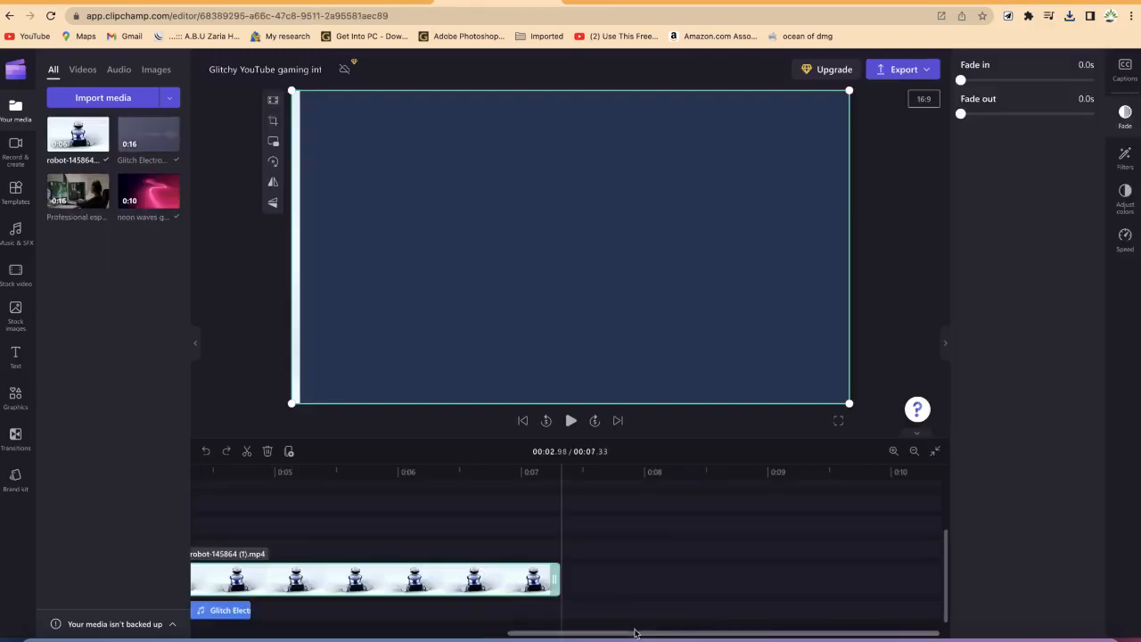
{"action": "left_click_drag", "start_coordinate": [634, 633], "coordinate": [318, 633]}
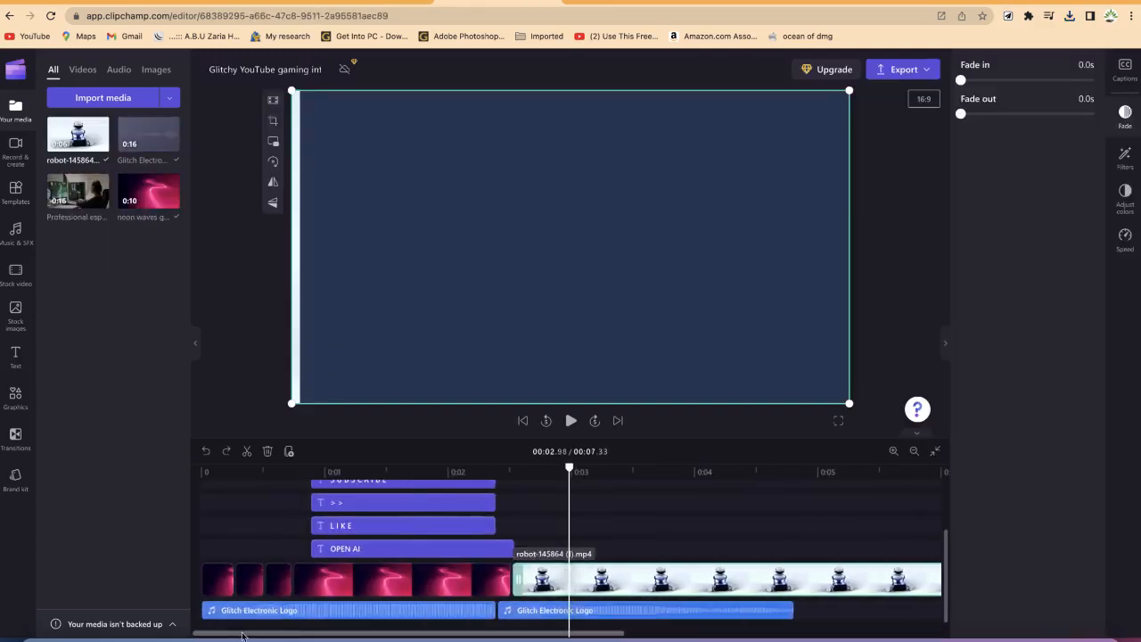
{"action": "left_click", "coordinate": [15, 357]}
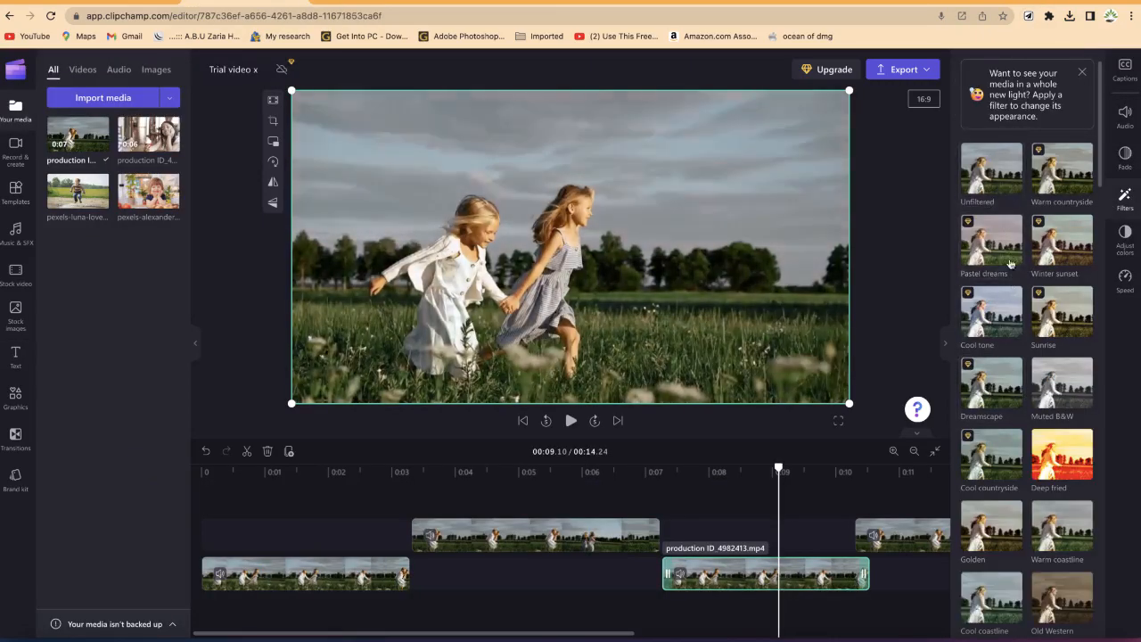
{"action": "left_click", "coordinate": [1059, 470]}
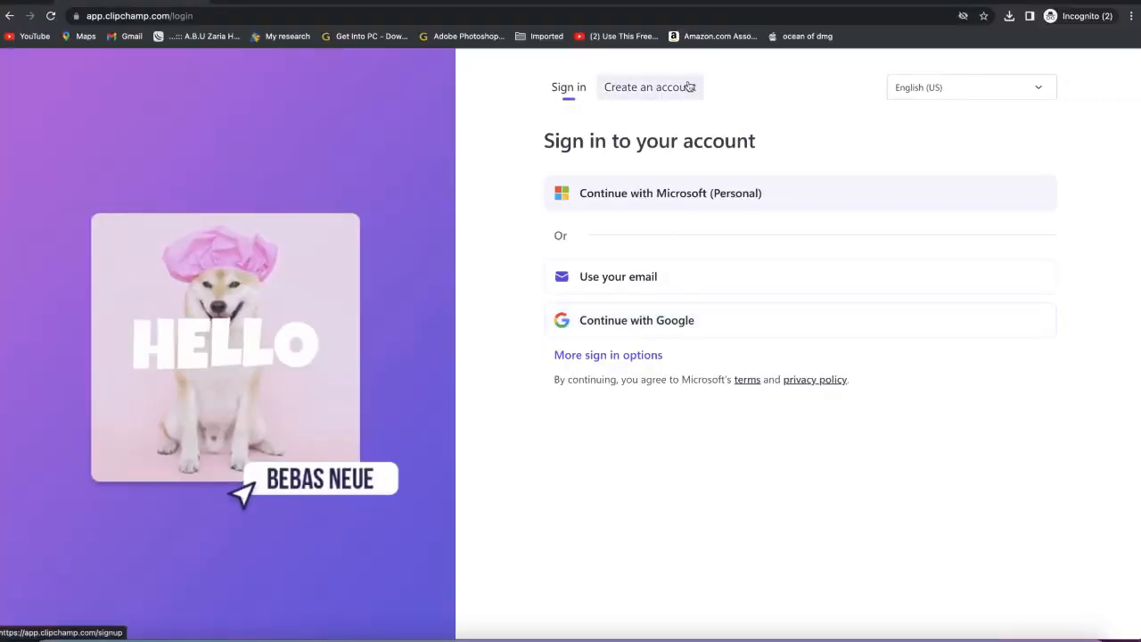
{"action": "left_click", "coordinate": [688, 86]}
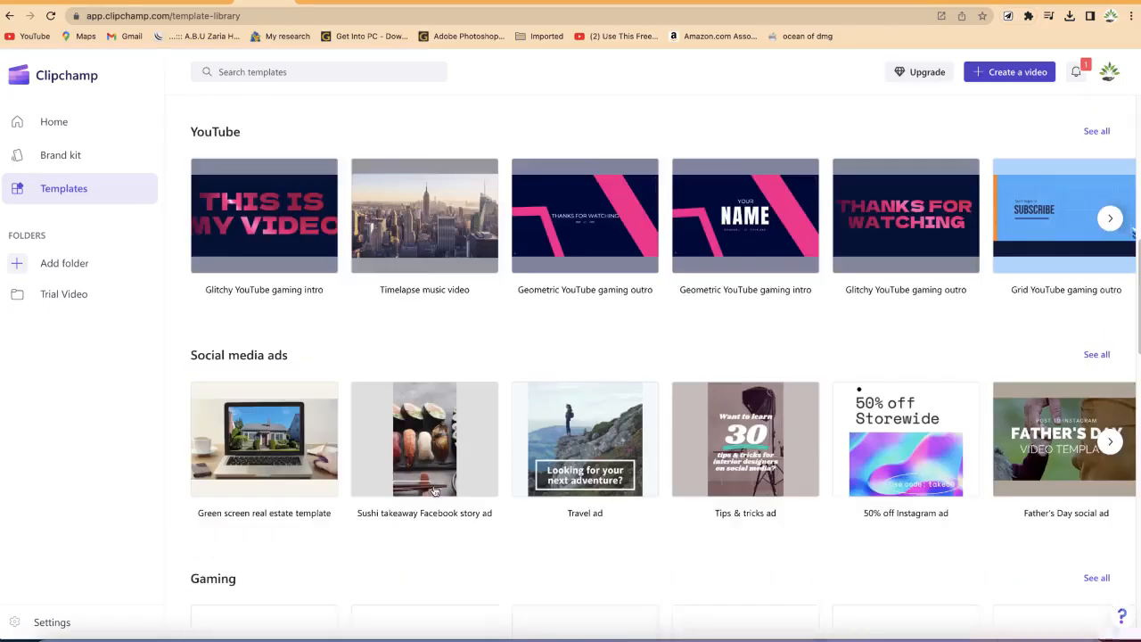
{"action": "scroll", "coordinate": [352, 439], "scroll_direction": "down", "scroll_amount": 3}
{"action": "scroll", "coordinate": [351, 439], "scroll_direction": "down", "scroll_amount": 5}
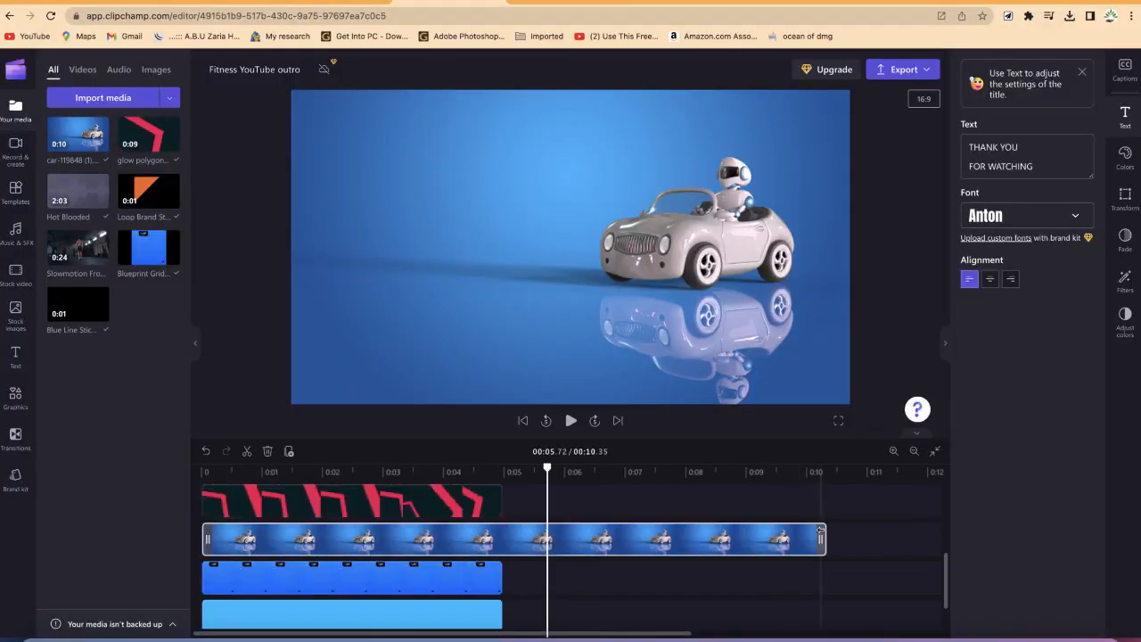
{"action": "left_click_drag", "start_coordinate": [824, 541], "coordinate": [493, 574]}
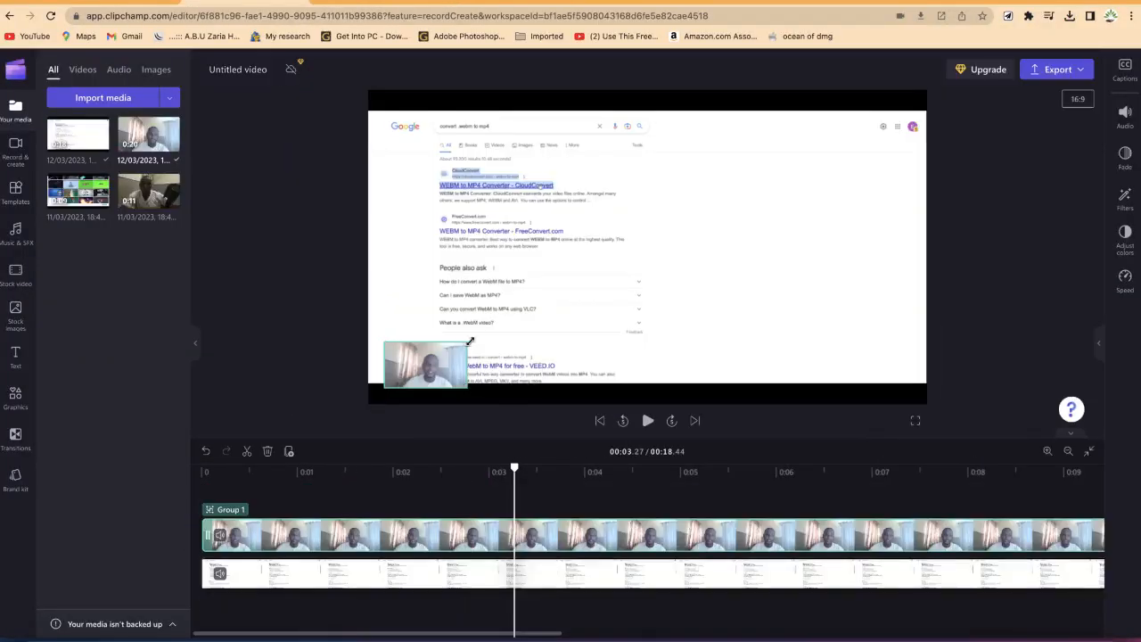
{"action": "left_click_drag", "start_coordinate": [470, 341], "coordinate": [568, 242]}
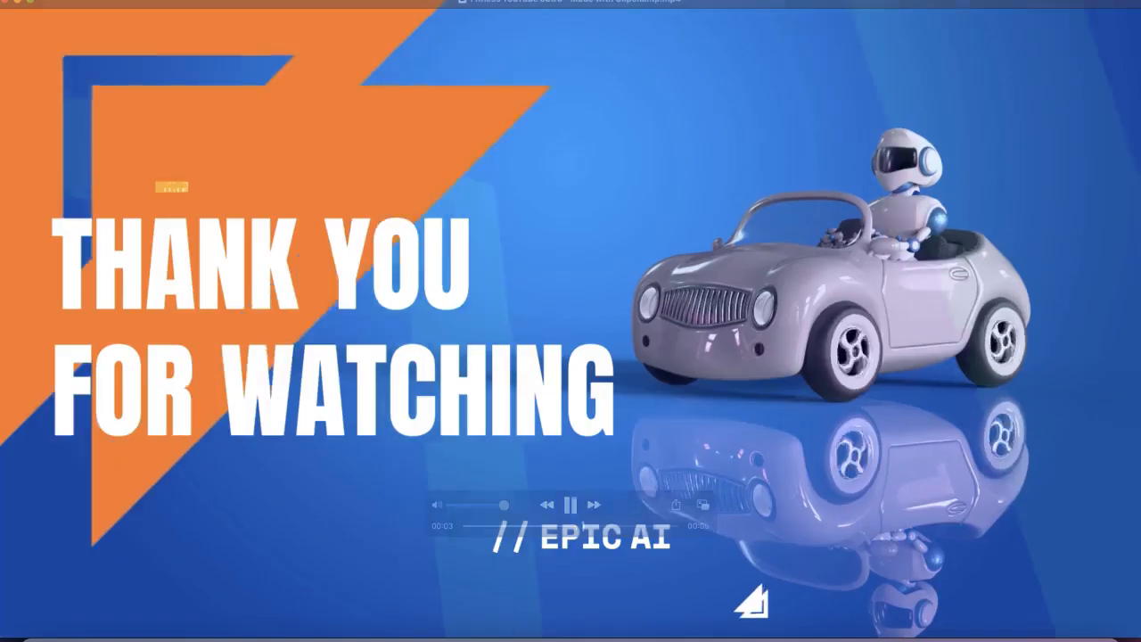
{"action": "left_click", "coordinate": [341, 607]}
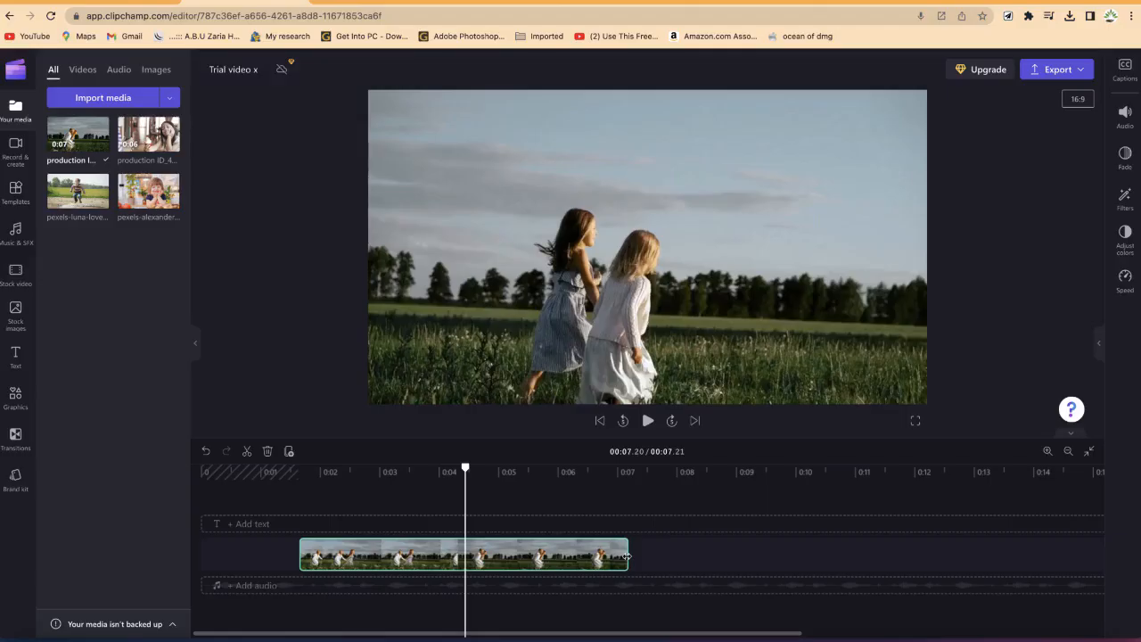
{"action": "left_click", "coordinate": [314, 562]}
{"action": "left_click_drag", "start_coordinate": [302, 554], "coordinate": [469, 553]}
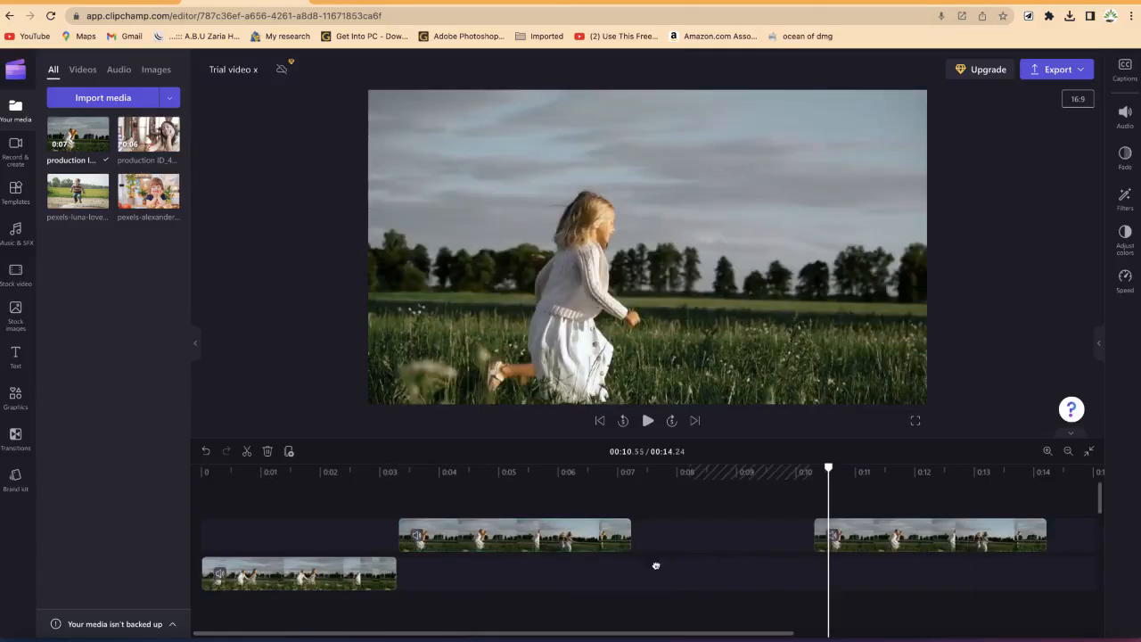
{"action": "left_click_drag", "start_coordinate": [656, 565], "coordinate": [660, 562]}
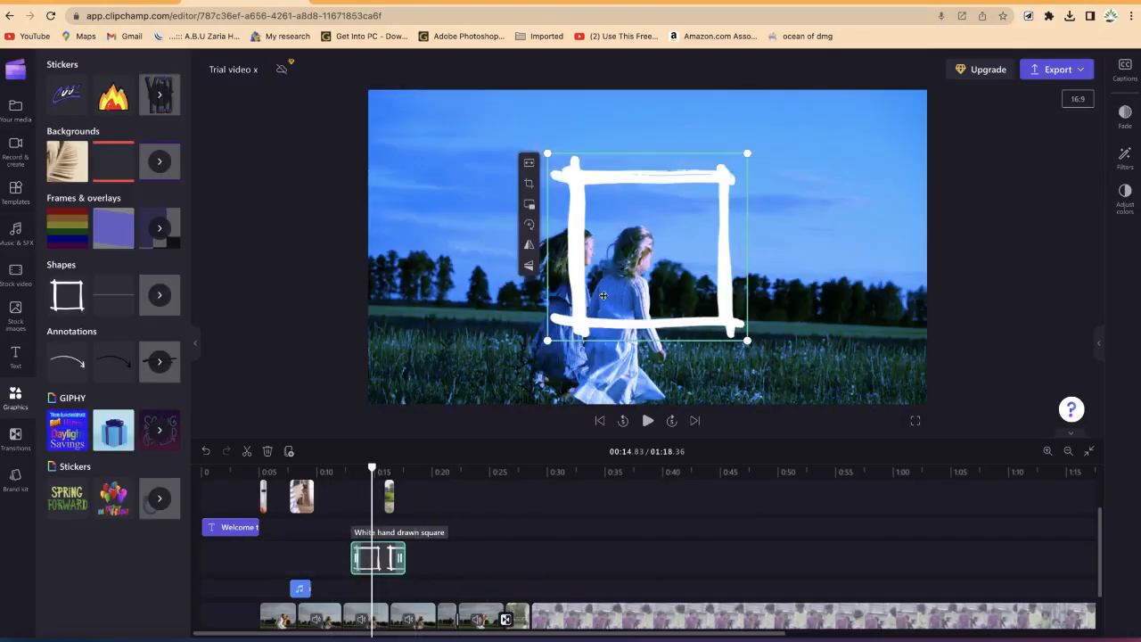
{"action": "left_click_drag", "start_coordinate": [603, 295], "coordinate": [541, 283]}
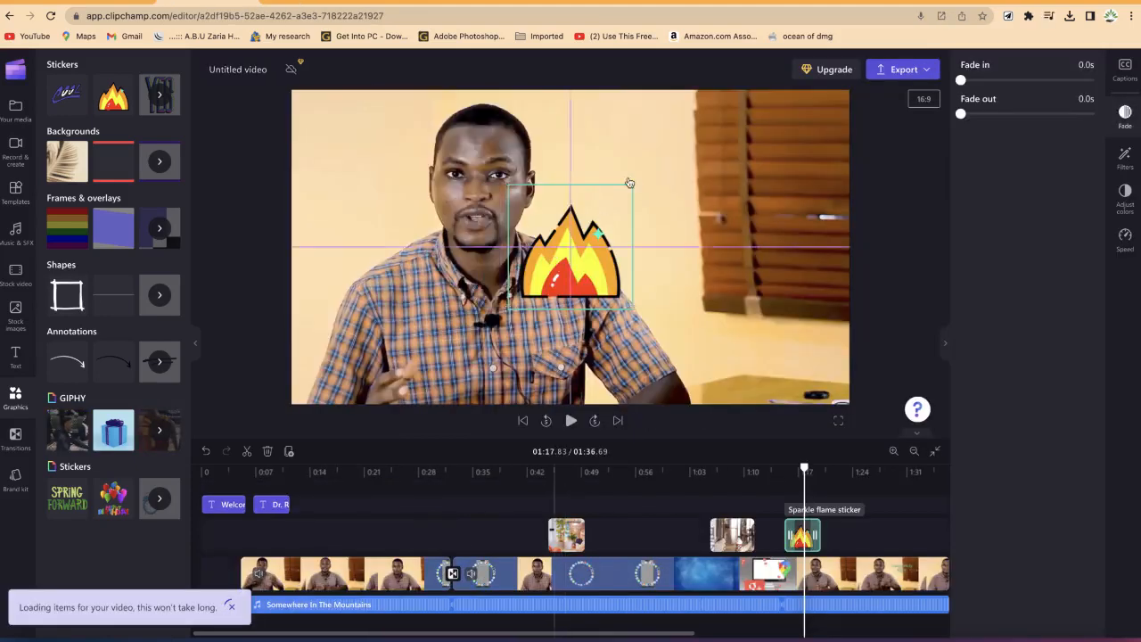
{"action": "left_click_drag", "start_coordinate": [635, 186], "coordinate": [588, 233]}
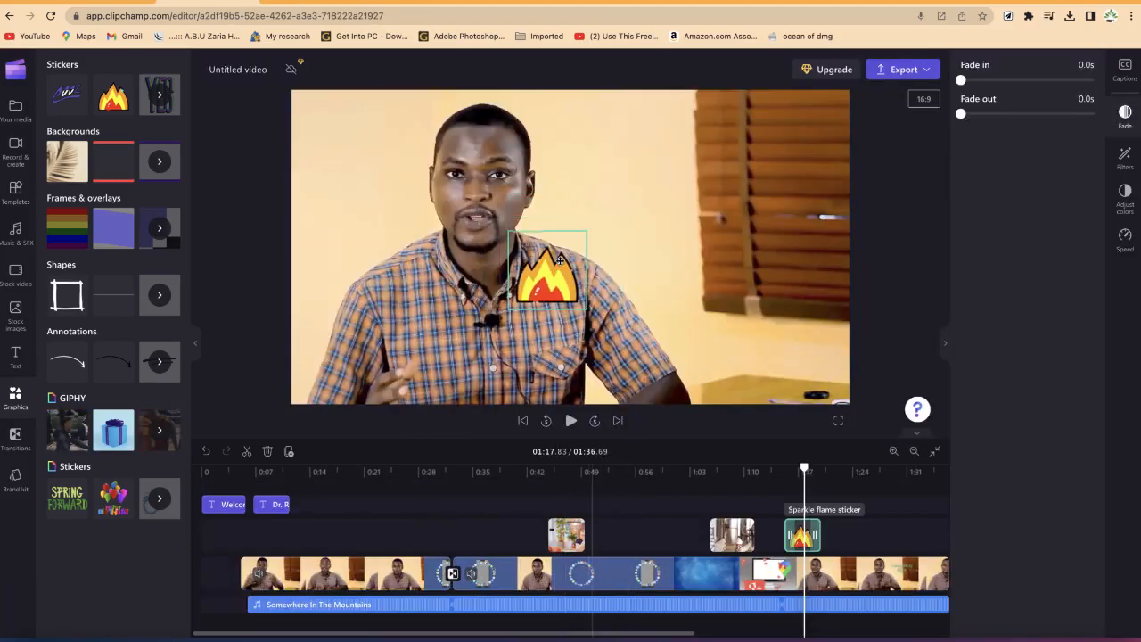
{"action": "left_click_drag", "start_coordinate": [757, 206], "coordinate": [807, 371]}
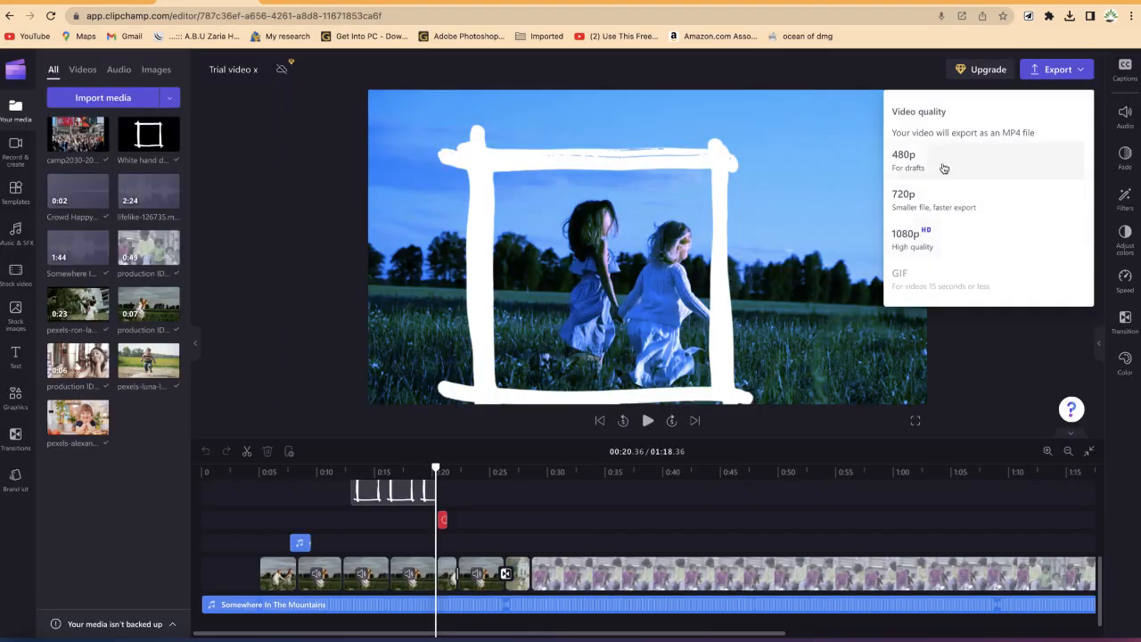
{"action": "left_click", "coordinate": [933, 243]}
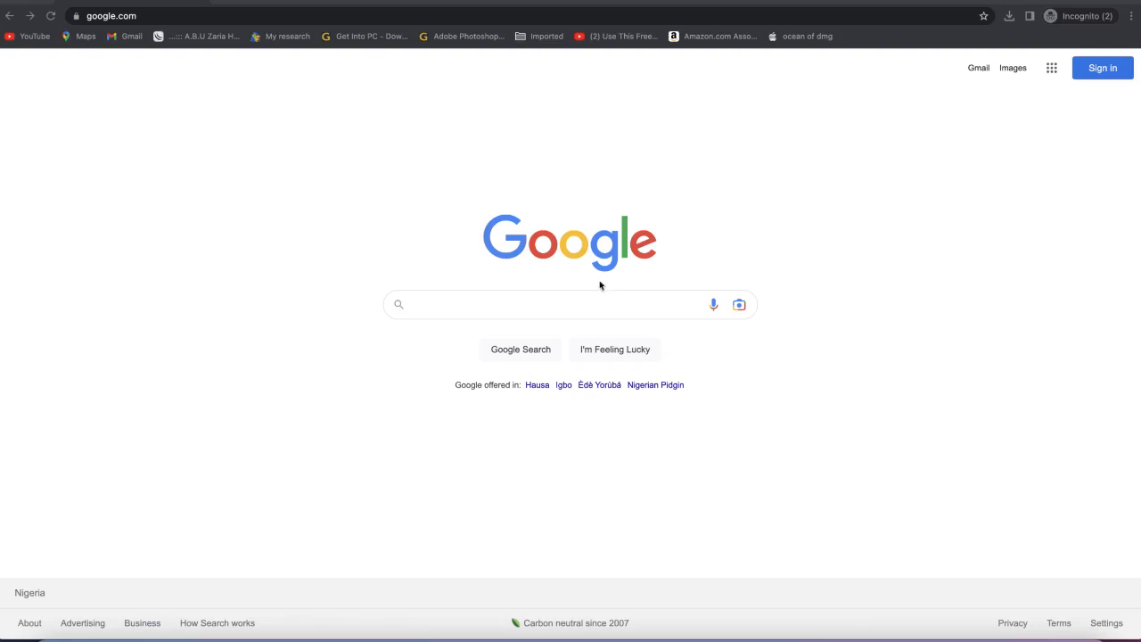
Step: Search Google for clipchamp and open the suggested result
{"action": "left_click", "coordinate": [112, 23]}
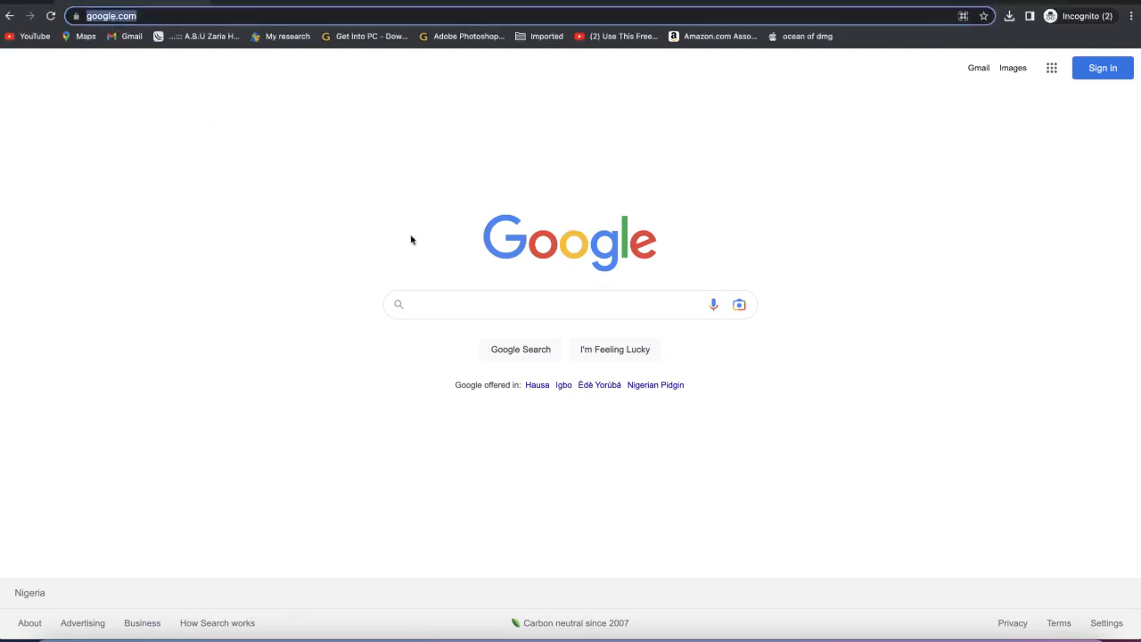
{"action": "left_click", "coordinate": [493, 319]}
{"action": "left_click", "coordinate": [494, 306]}
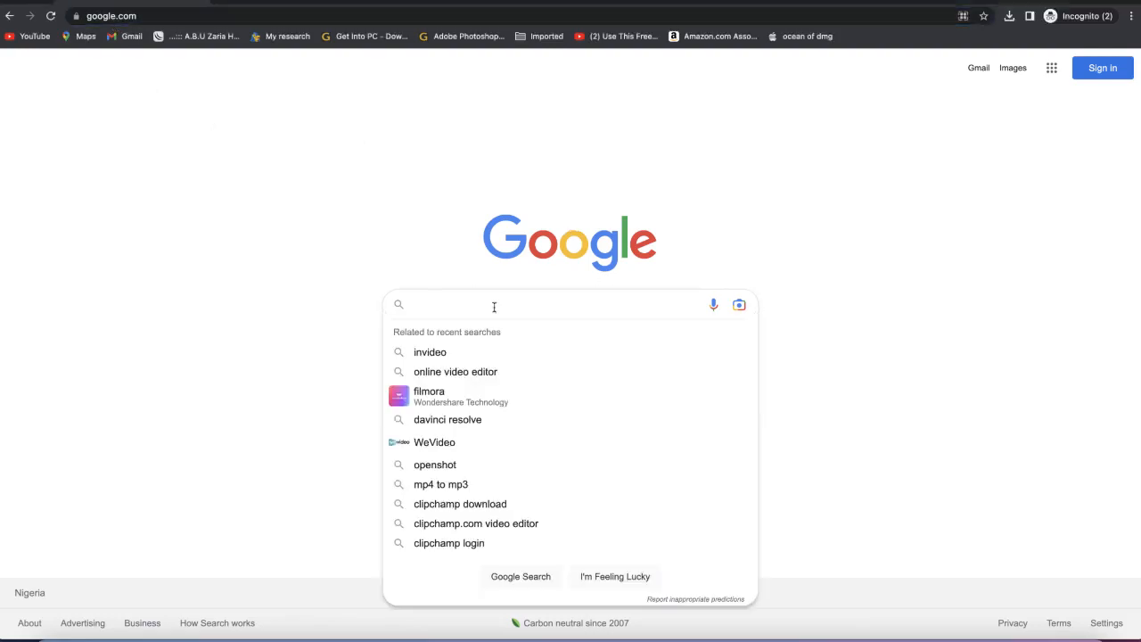
{"action": "type", "text": "clip"}
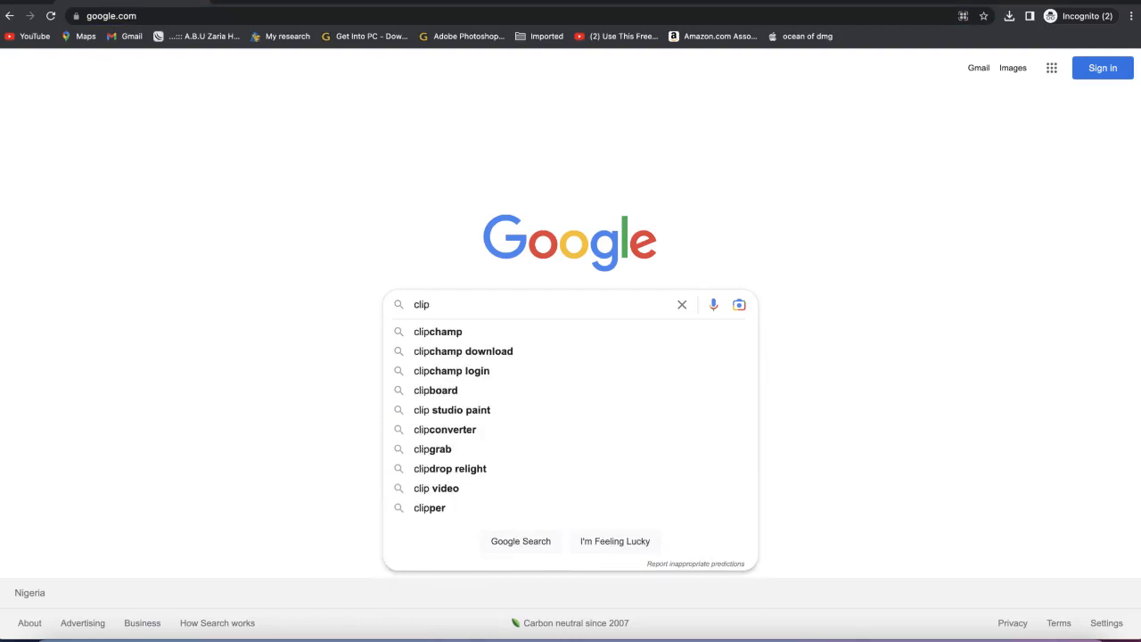
{"action": "left_click", "coordinate": [457, 335]}
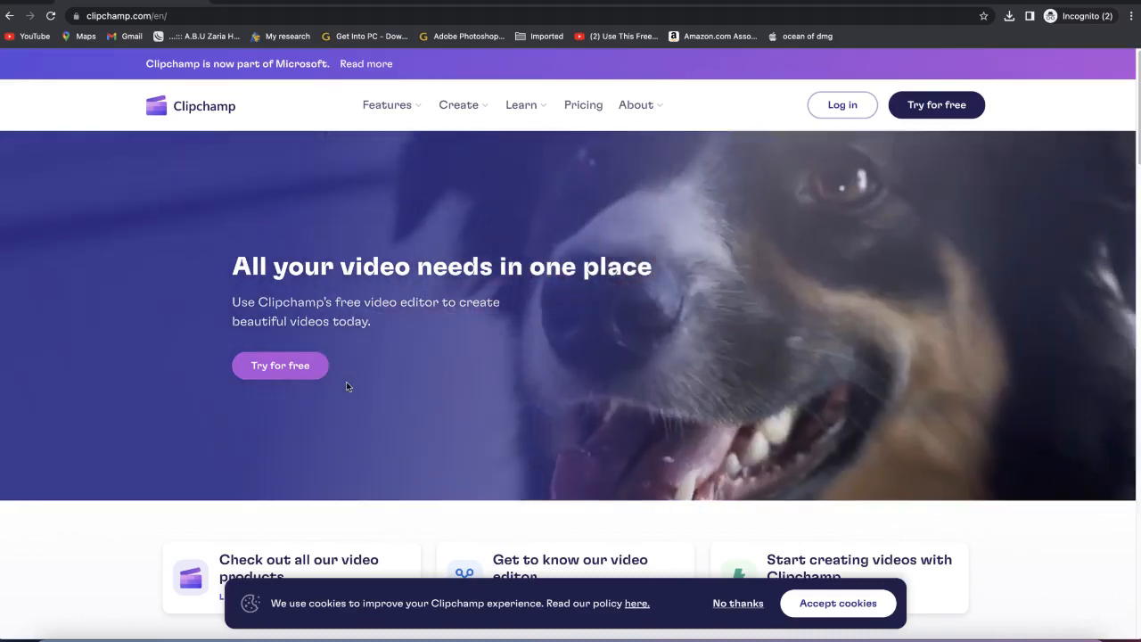
Step: Scroll through the Clipchamp homepage to review its features
{"action": "scroll", "coordinate": [367, 400], "scroll_direction": "down", "scroll_amount": 10}
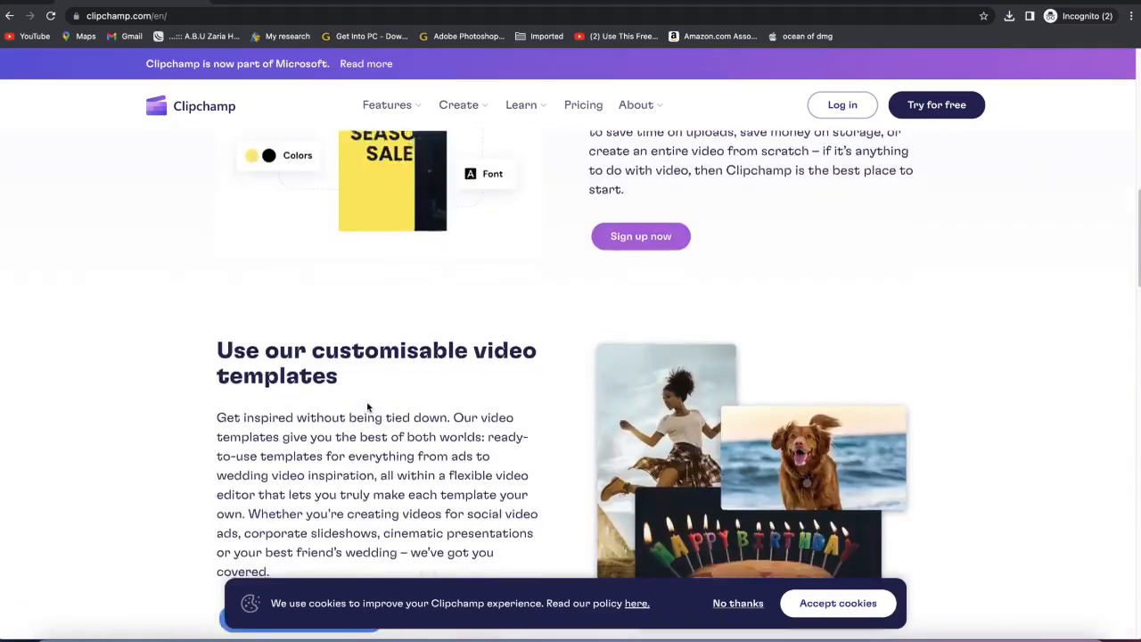
{"action": "scroll", "coordinate": [366, 407], "scroll_direction": "down", "scroll_amount": 5}
{"action": "scroll", "coordinate": [367, 406], "scroll_direction": "down", "scroll_amount": 3}
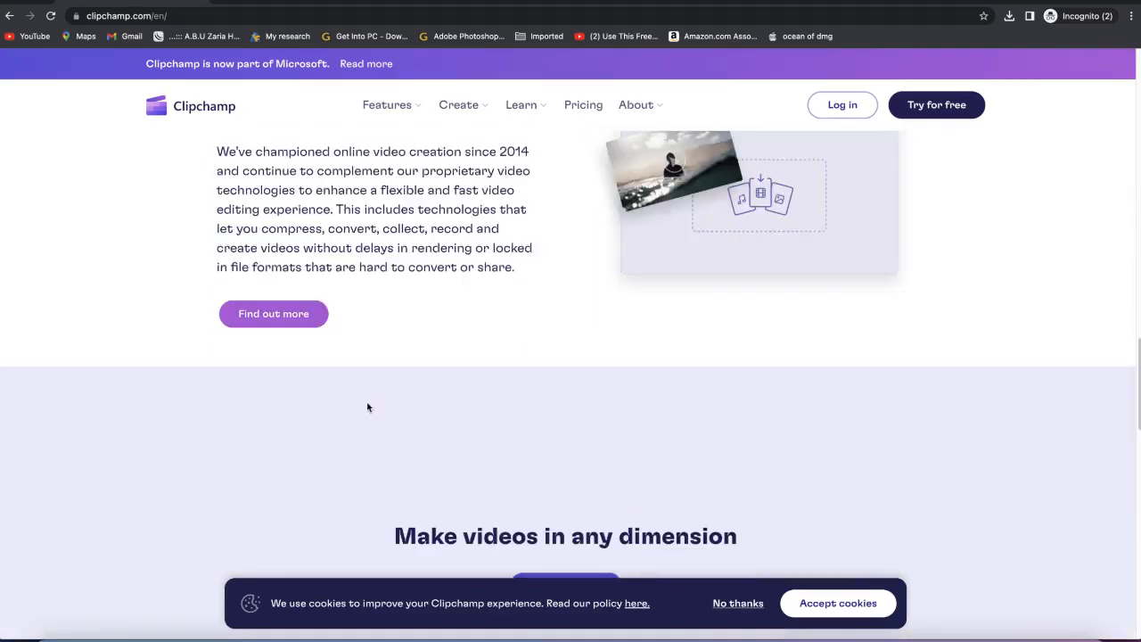
{"action": "scroll", "coordinate": [366, 406], "scroll_direction": "up", "scroll_amount": 15}
{"action": "scroll", "coordinate": [366, 406], "scroll_direction": "up", "scroll_amount": 1}
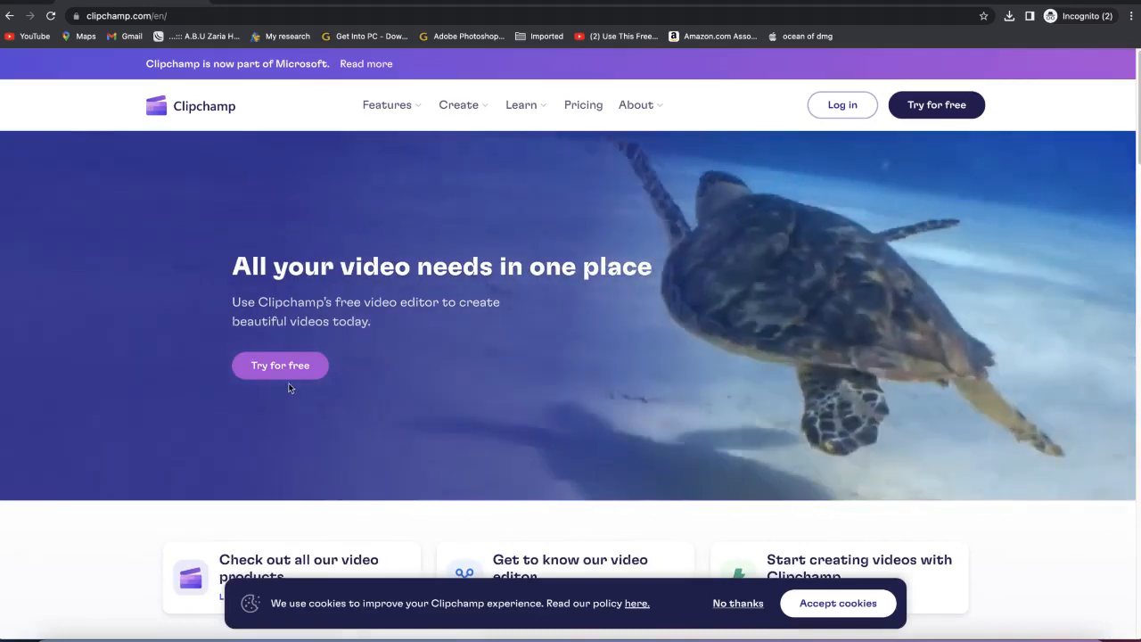
Step: Start the free trial and switch between the sign-in and create-account options
{"action": "left_click", "coordinate": [291, 368]}
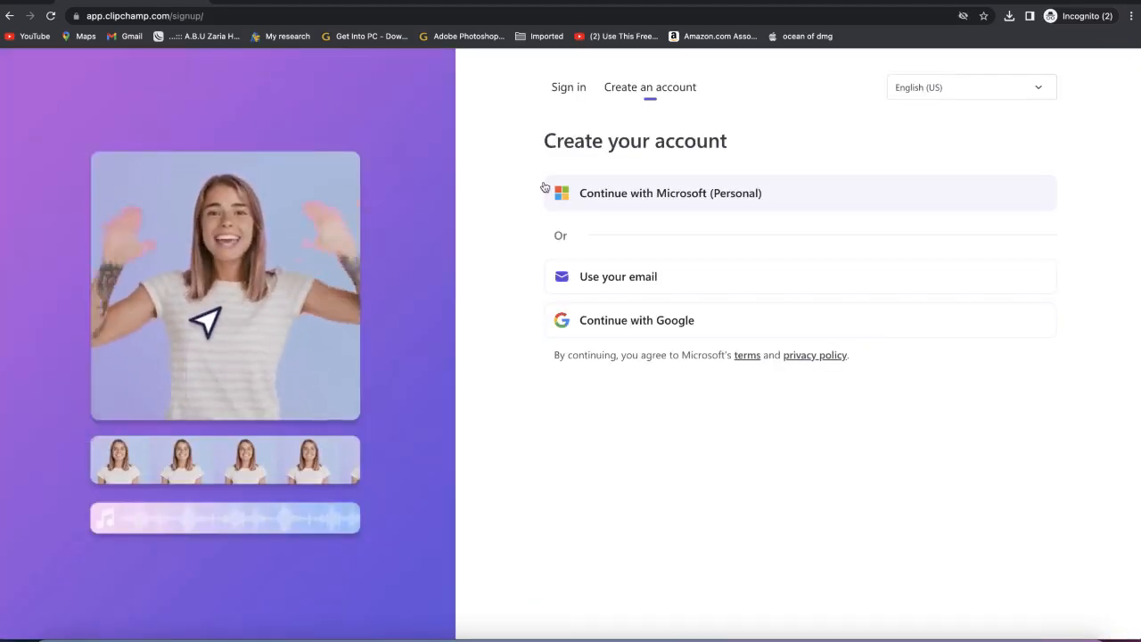
{"action": "left_click", "coordinate": [567, 88]}
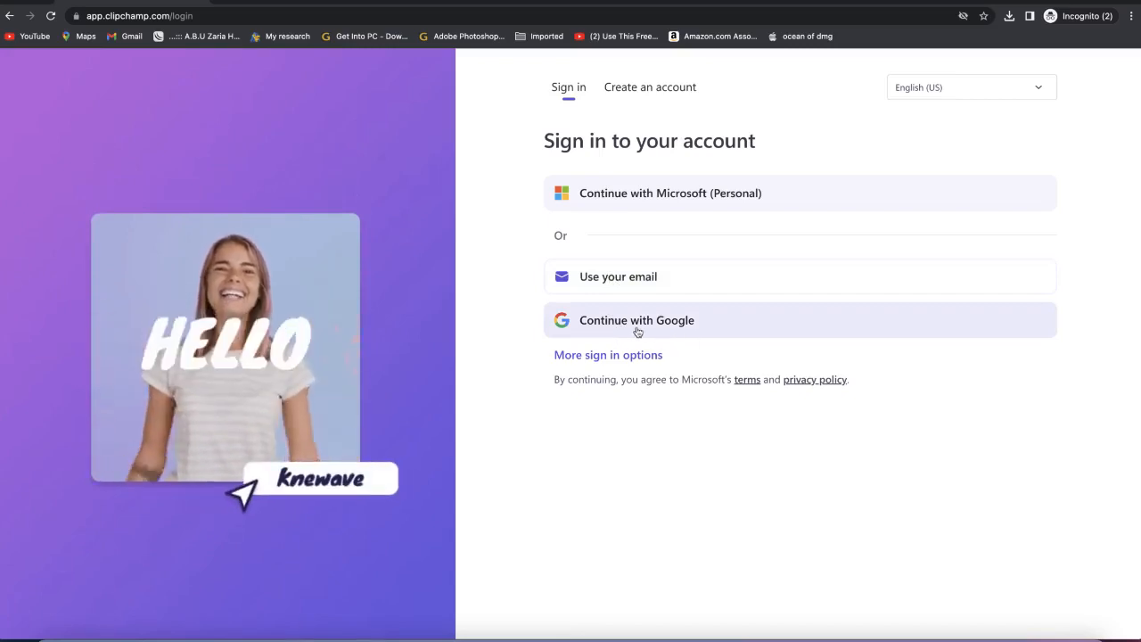
{"action": "left_click", "coordinate": [686, 87]}
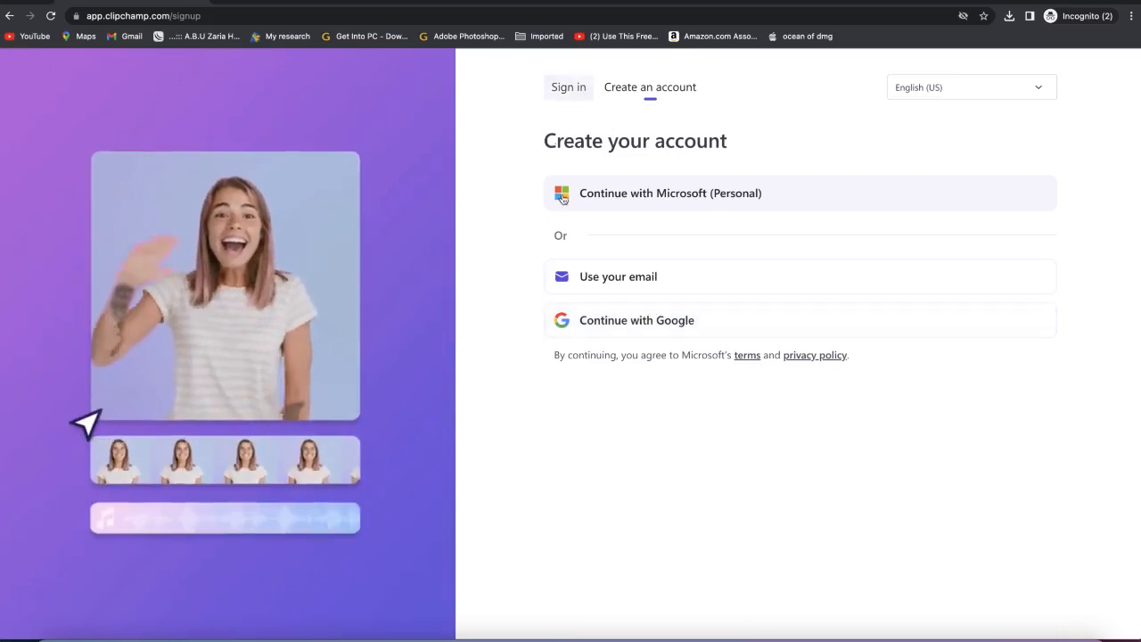
{"action": "left_click", "coordinate": [978, 94]}
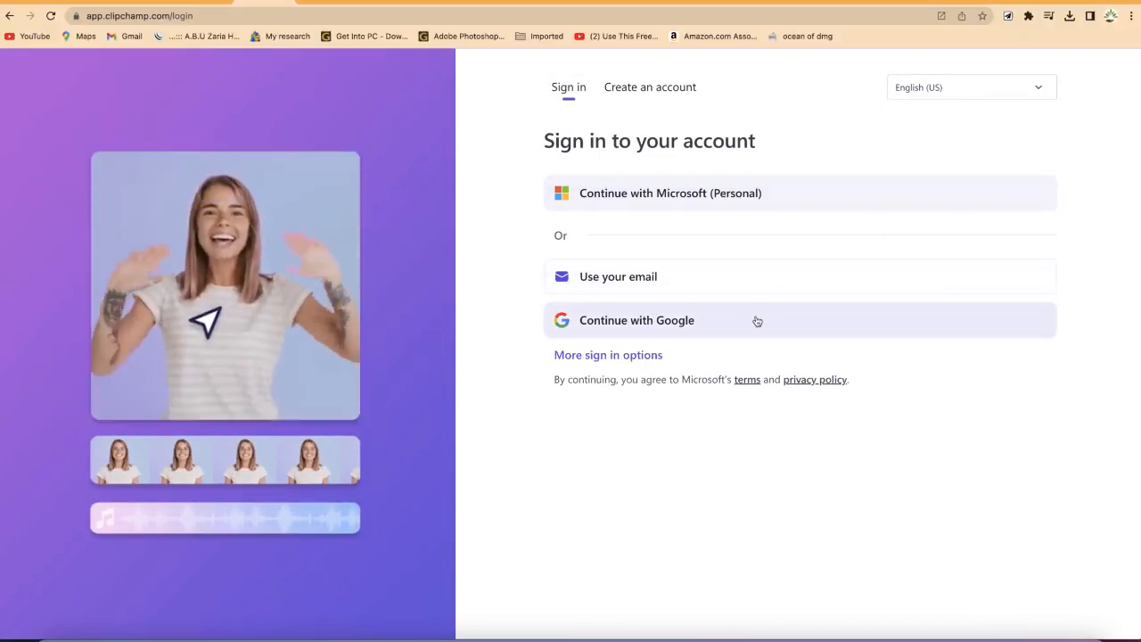
Step: Sign in to Clipchamp with Google, choosing the existing Google account
{"action": "left_click", "coordinate": [722, 327]}
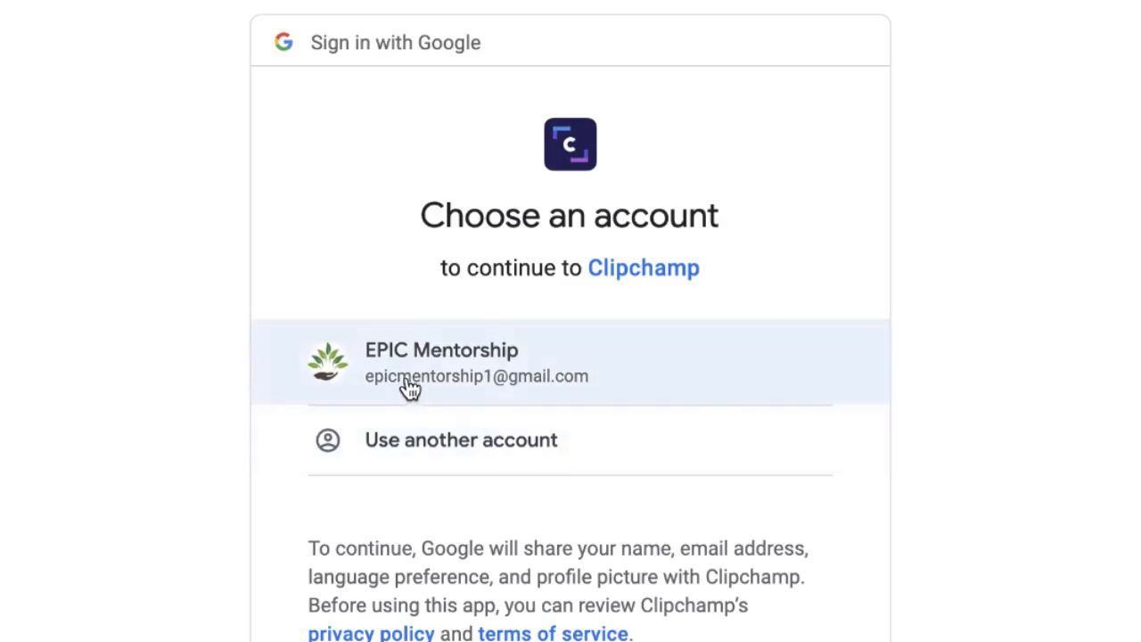
{"action": "left_click", "coordinate": [412, 383]}
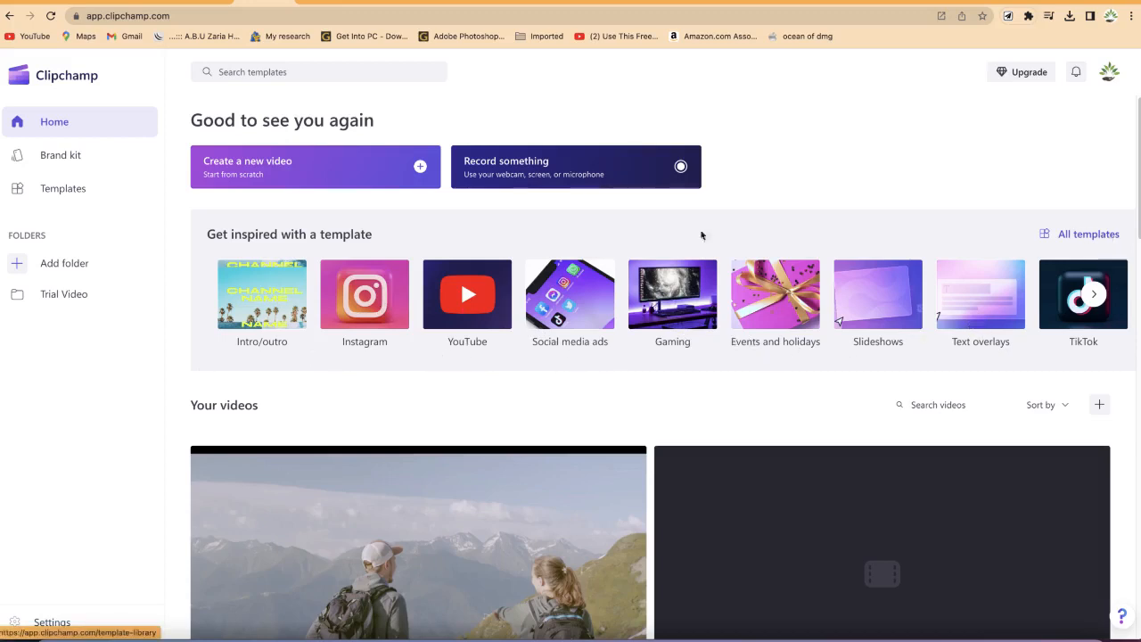
Step: Open the template library and scroll through its template categories
{"action": "left_click", "coordinate": [77, 188]}
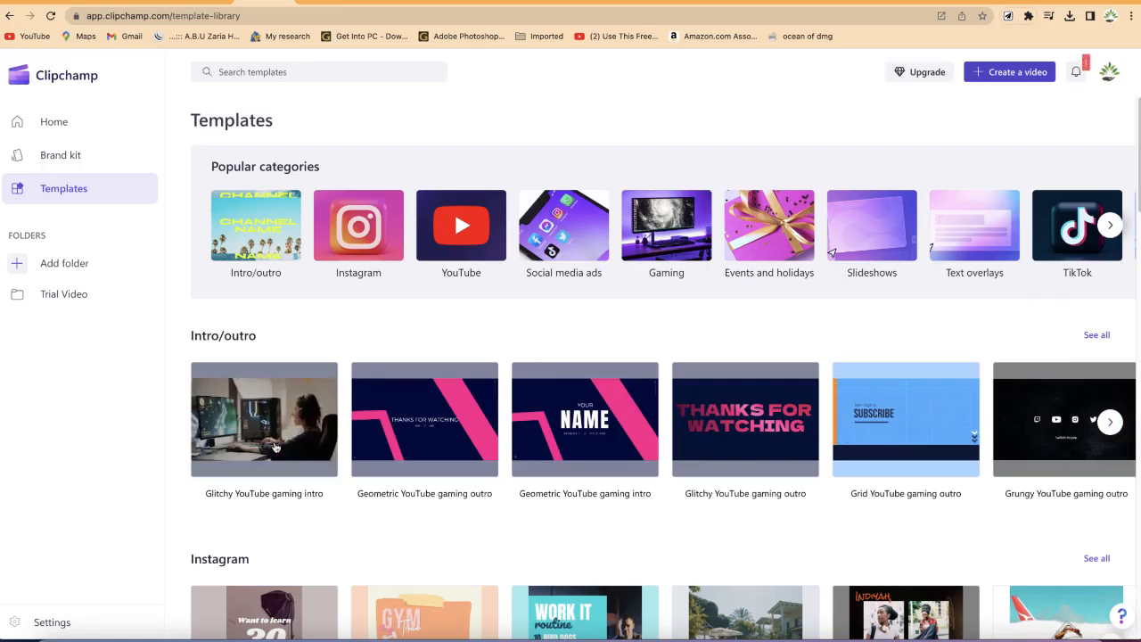
{"action": "scroll", "coordinate": [273, 446], "scroll_direction": "down", "scroll_amount": 3}
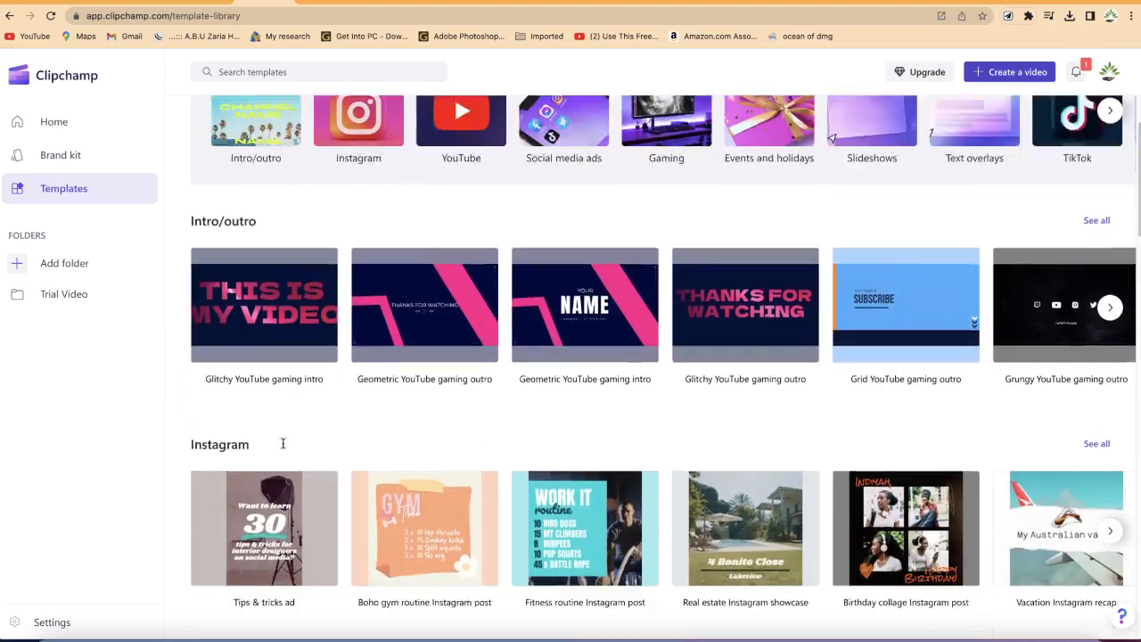
{"action": "scroll", "coordinate": [297, 430], "scroll_direction": "down", "scroll_amount": 2}
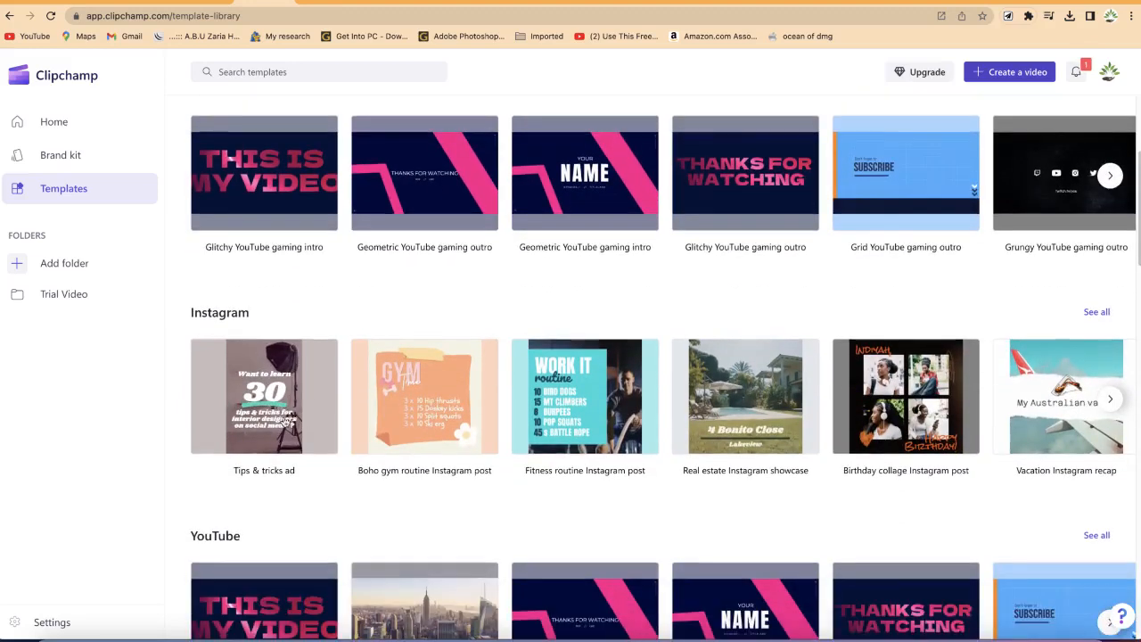
{"action": "scroll", "coordinate": [300, 419], "scroll_direction": "down", "scroll_amount": 1}
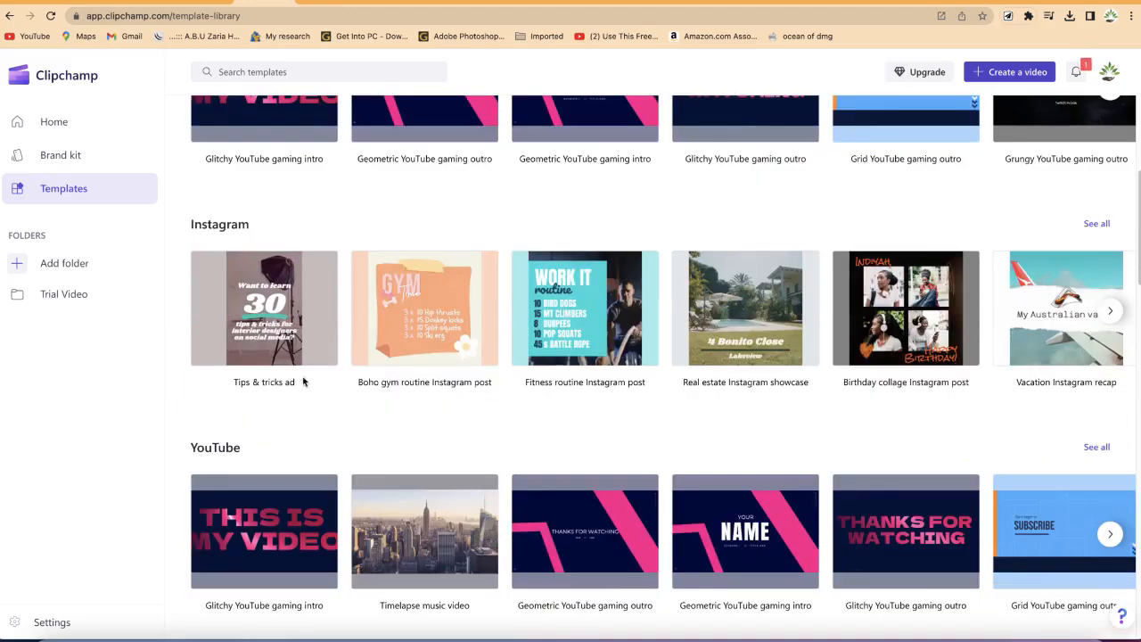
{"action": "scroll", "coordinate": [290, 392], "scroll_direction": "down", "scroll_amount": 2}
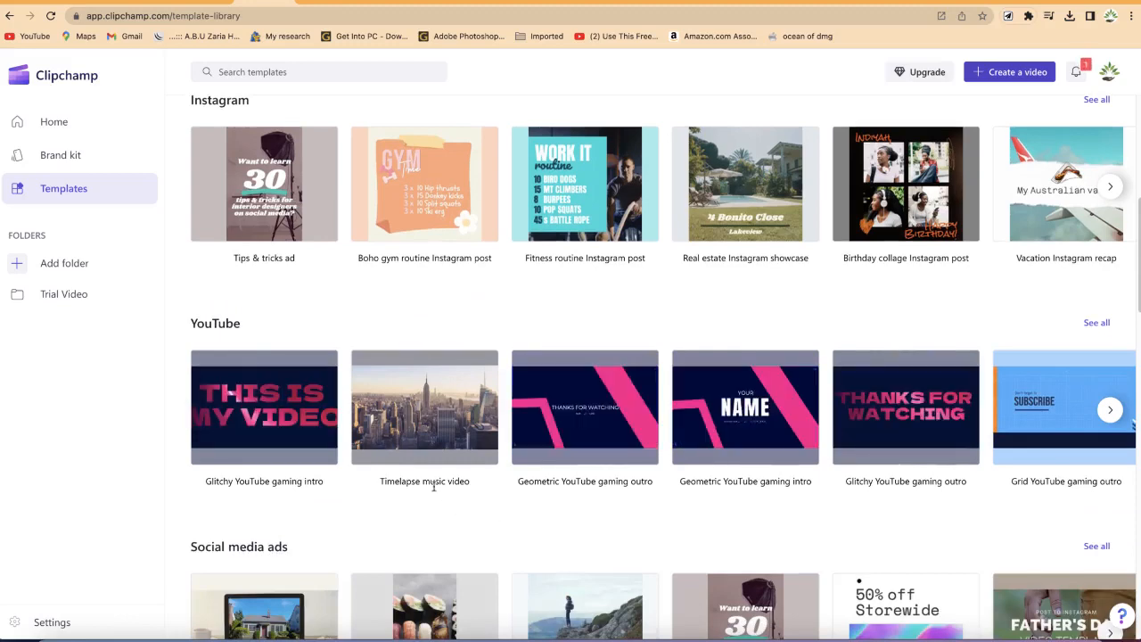
{"action": "scroll", "coordinate": [434, 485], "scroll_direction": "down", "scroll_amount": 3}
{"action": "scroll", "coordinate": [293, 448], "scroll_direction": "down", "scroll_amount": 3}
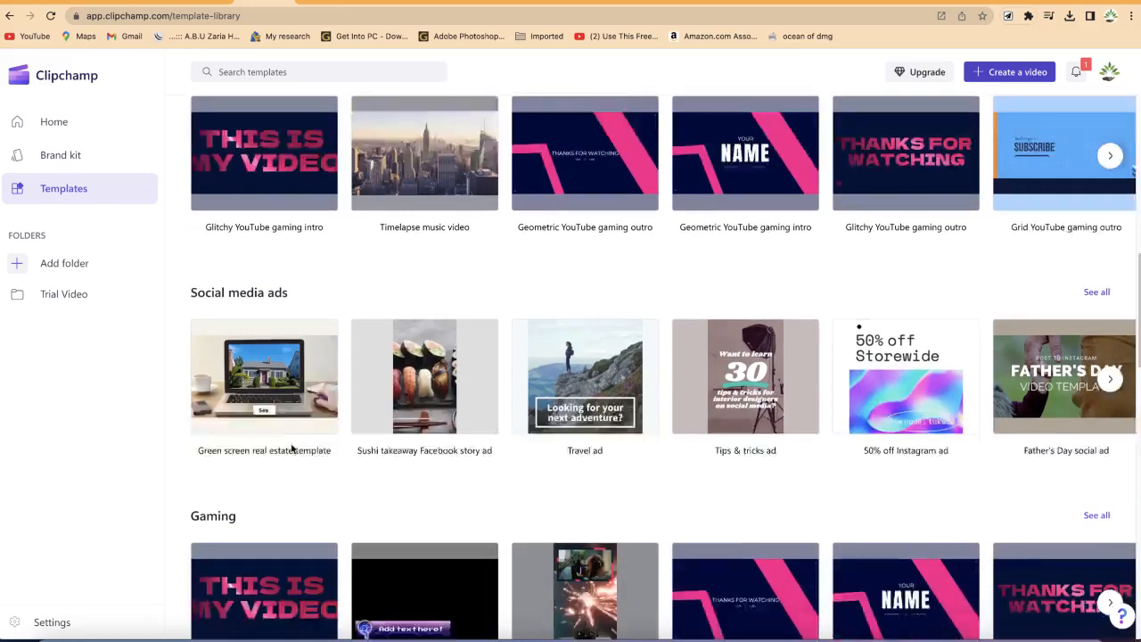
{"action": "scroll", "coordinate": [327, 457], "scroll_direction": "down", "scroll_amount": 2}
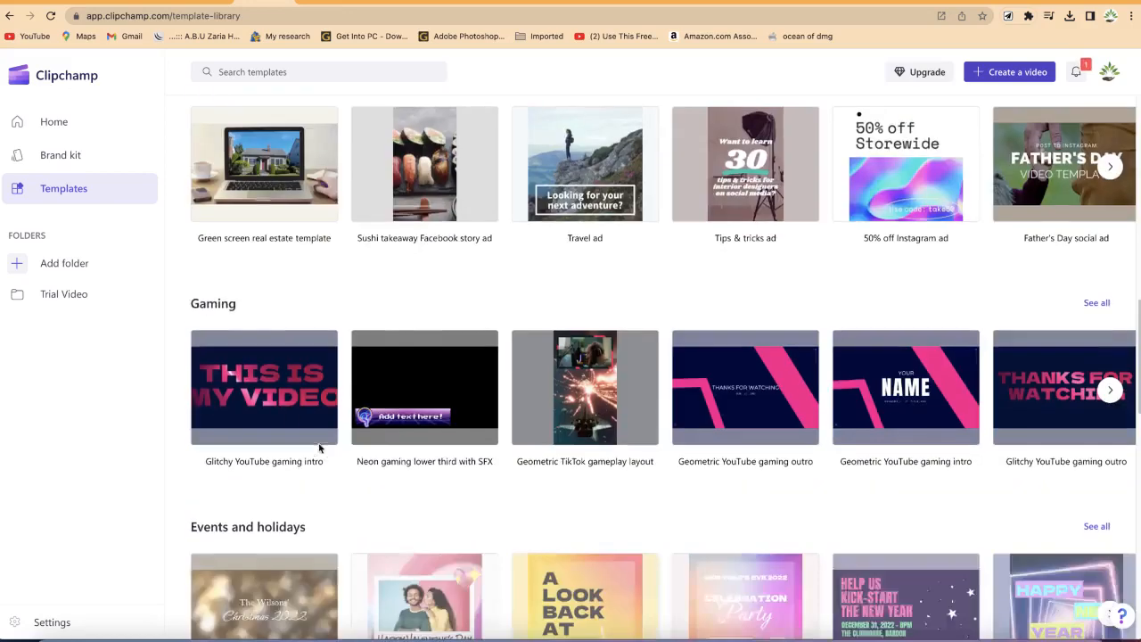
{"action": "scroll", "coordinate": [291, 433], "scroll_direction": "down", "scroll_amount": 2}
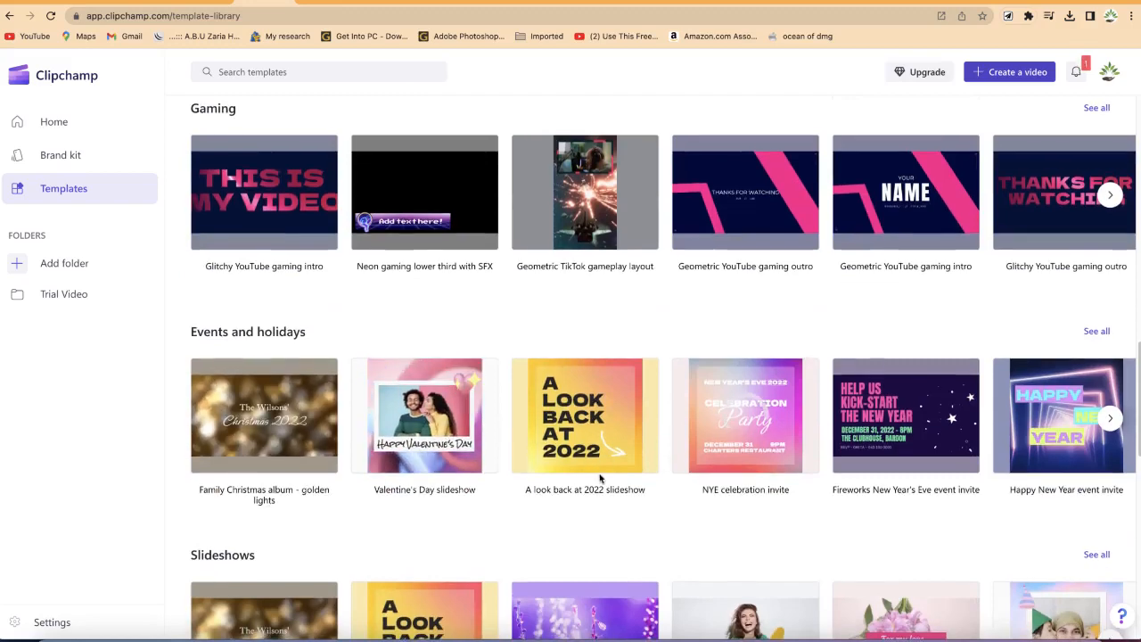
Step: Browse further down the template library through its remaining categories to Social handles, then return to the top
{"action": "scroll", "coordinate": [497, 471], "scroll_direction": "down", "scroll_amount": 2}
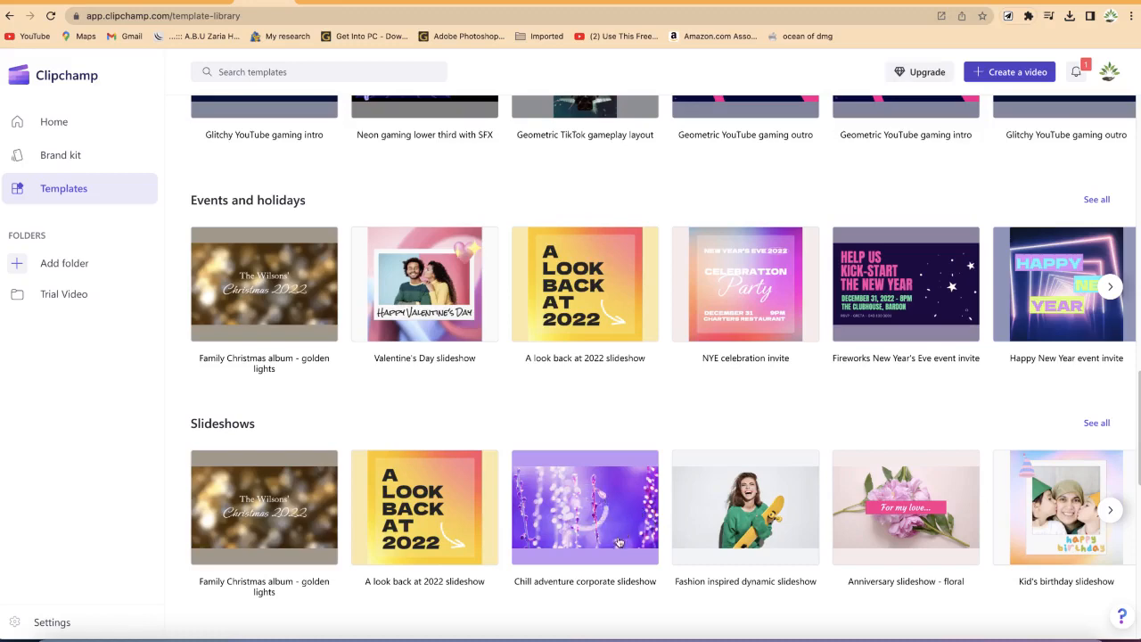
{"action": "scroll", "coordinate": [606, 527], "scroll_direction": "down", "scroll_amount": 2}
{"action": "scroll", "coordinate": [605, 527], "scroll_direction": "down", "scroll_amount": 2}
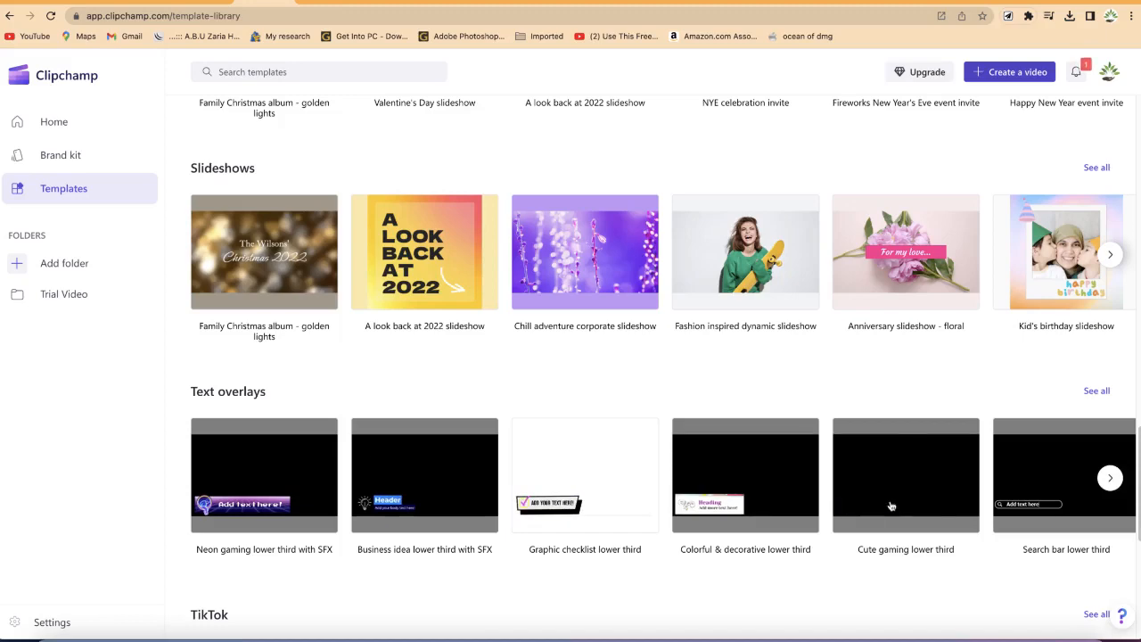
{"action": "scroll", "coordinate": [943, 514], "scroll_direction": "down", "scroll_amount": 3}
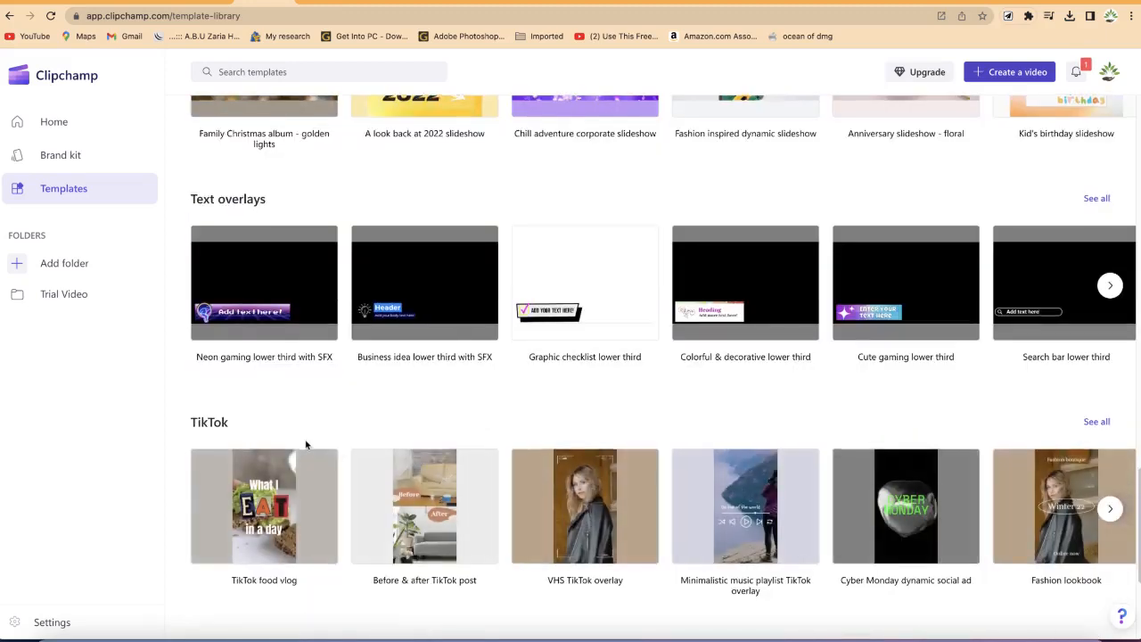
{"action": "scroll", "coordinate": [448, 468], "scroll_direction": "down", "scroll_amount": 1}
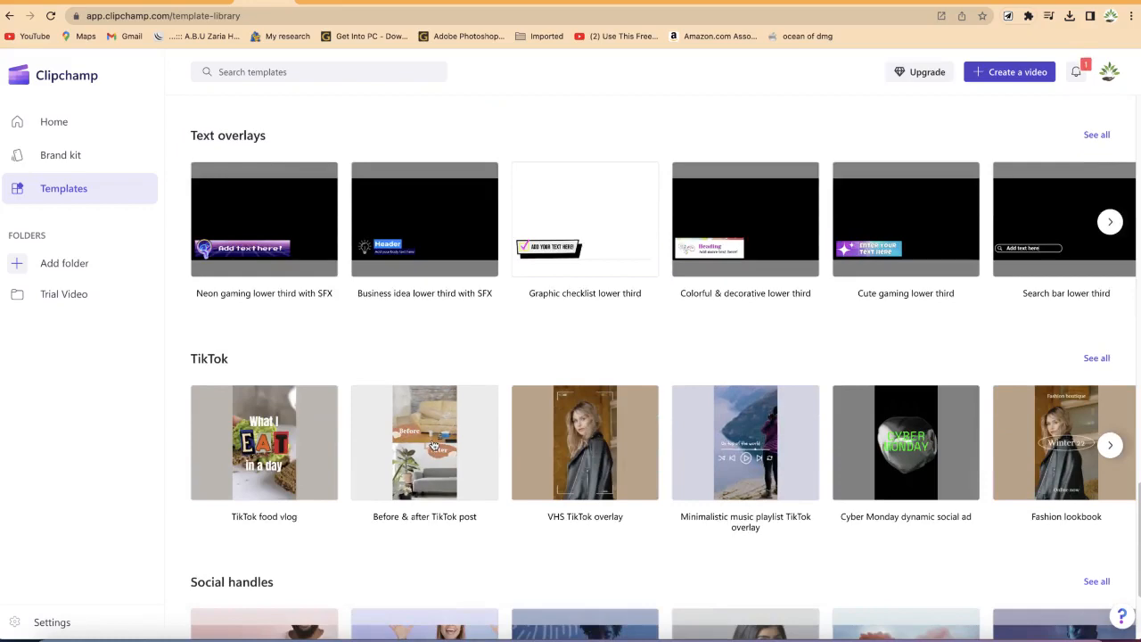
{"action": "scroll", "coordinate": [491, 485], "scroll_direction": "down", "scroll_amount": 3}
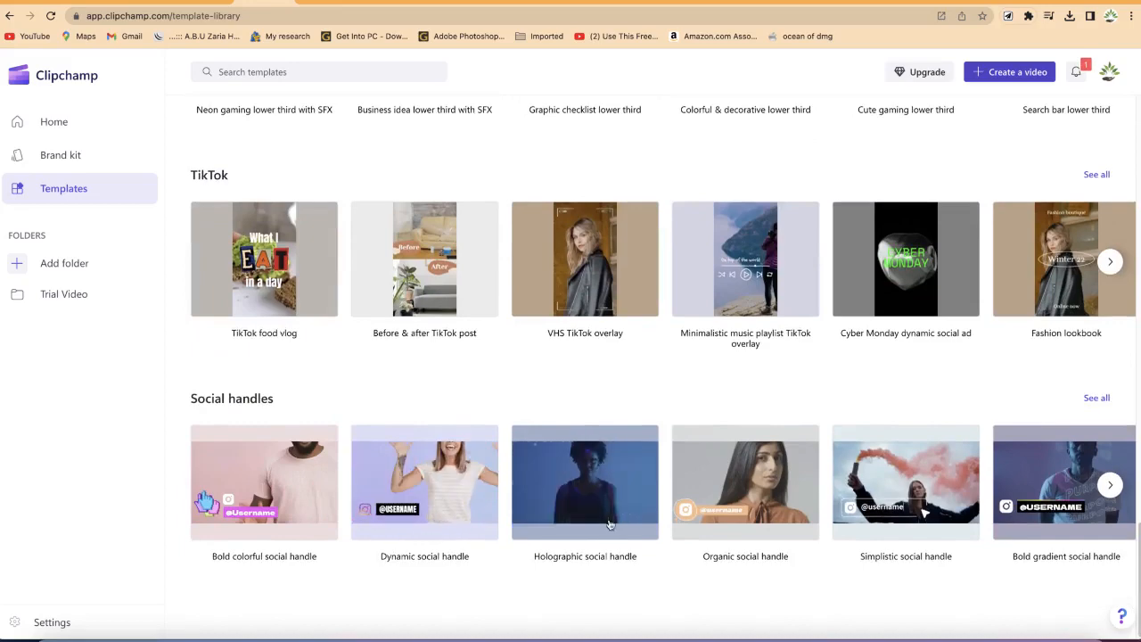
{"action": "scroll", "coordinate": [689, 410], "scroll_direction": "up", "scroll_amount": 20}
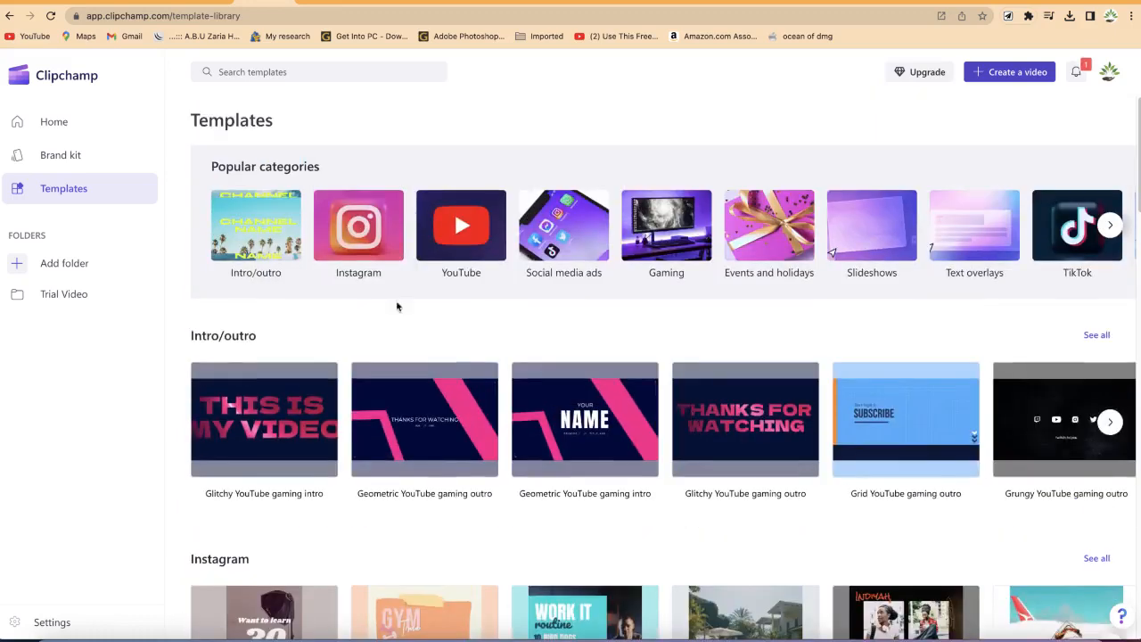
Step: Create a new folder named Trial video editing 2
{"action": "left_click", "coordinate": [77, 270]}
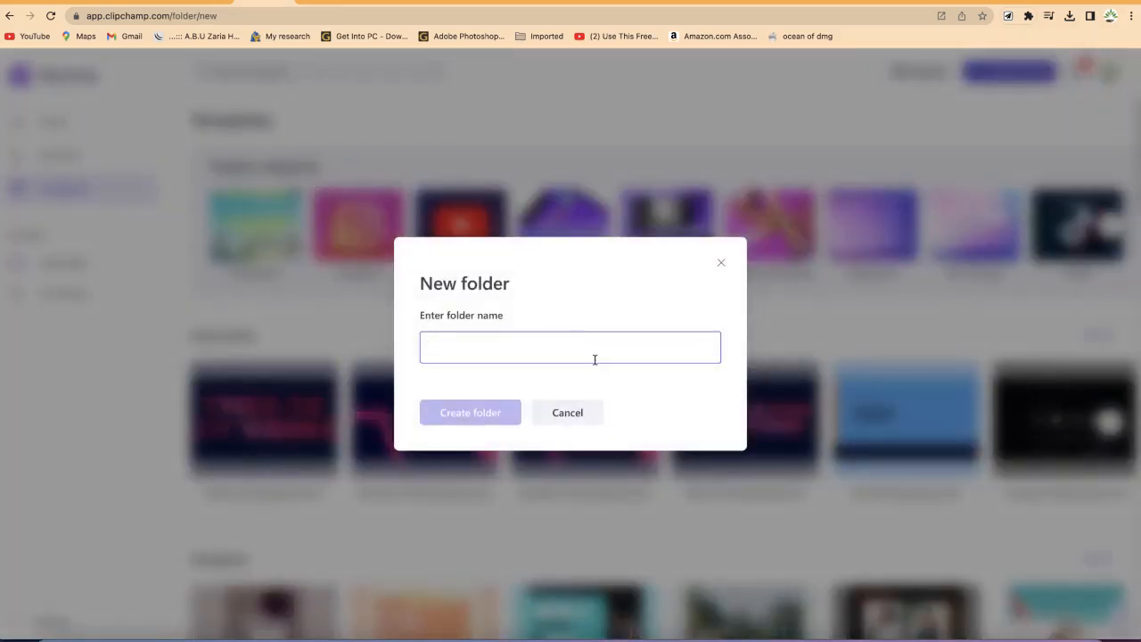
{"action": "type", "text": "Trial video editing 2"}
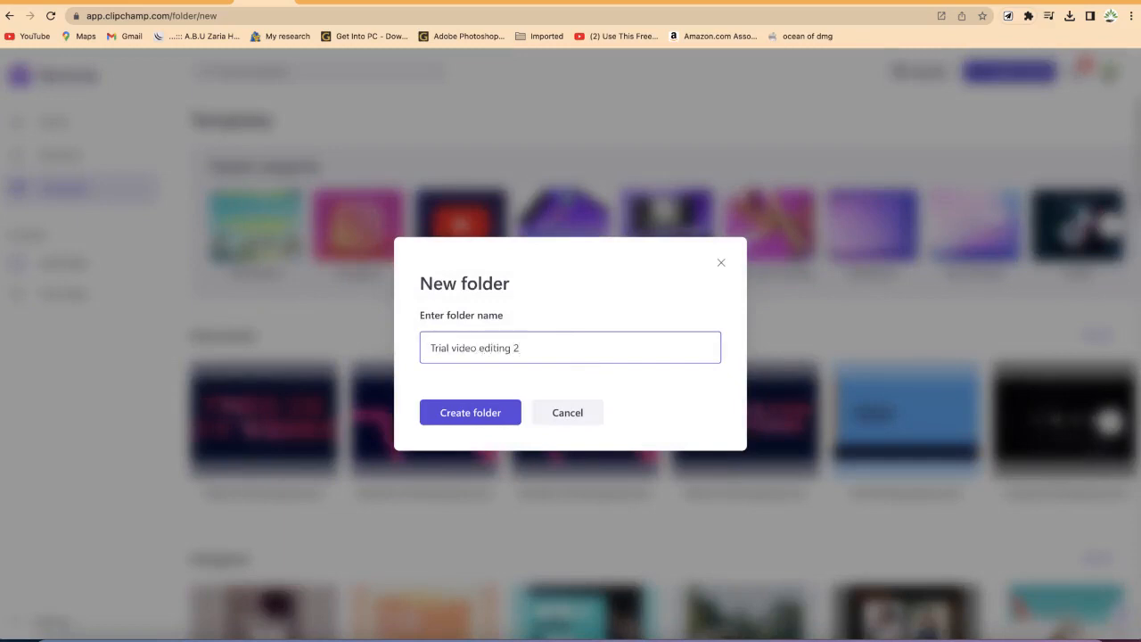
{"action": "left_click", "coordinate": [440, 419]}
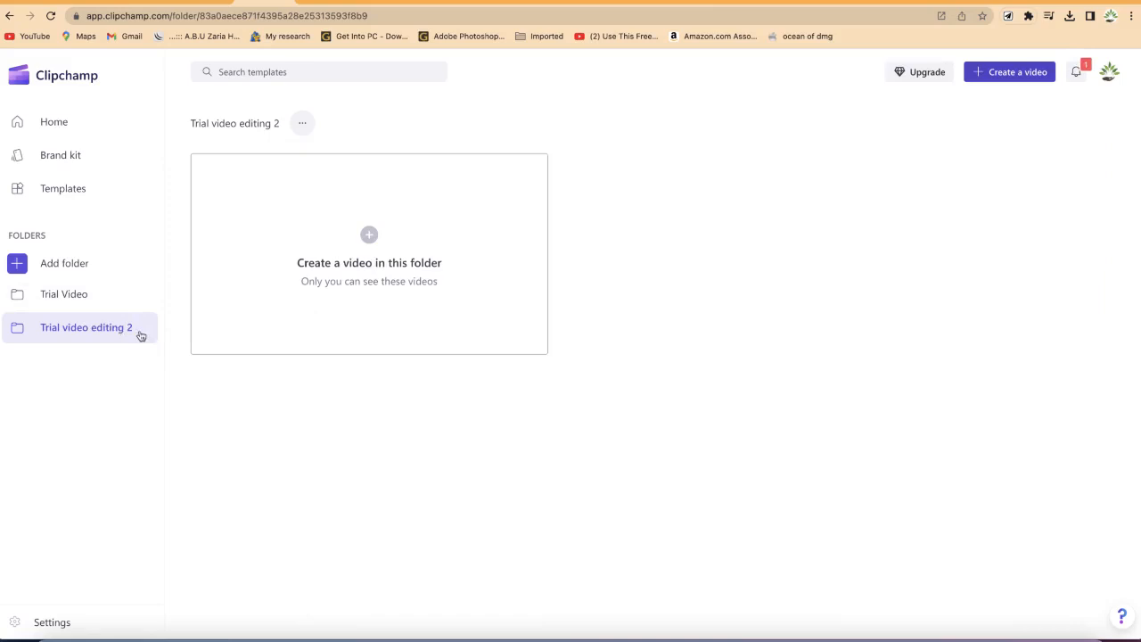
Step: Return to the home page and scroll through the list of your saved videos
{"action": "left_click", "coordinate": [64, 128]}
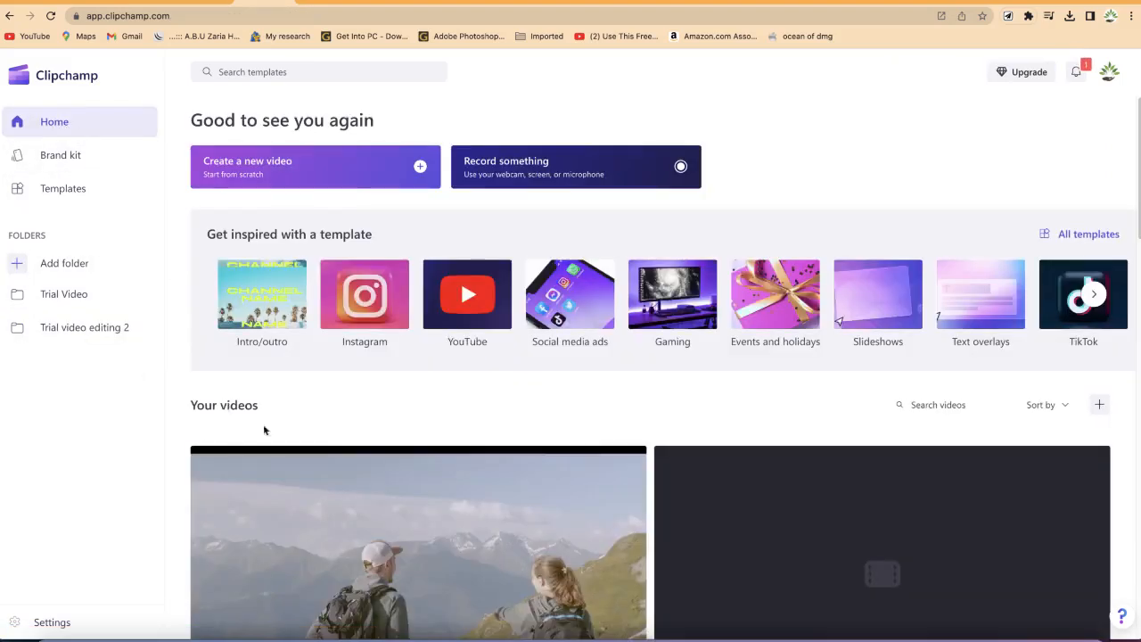
{"action": "scroll", "coordinate": [1017, 491], "scroll_direction": "down", "scroll_amount": 3}
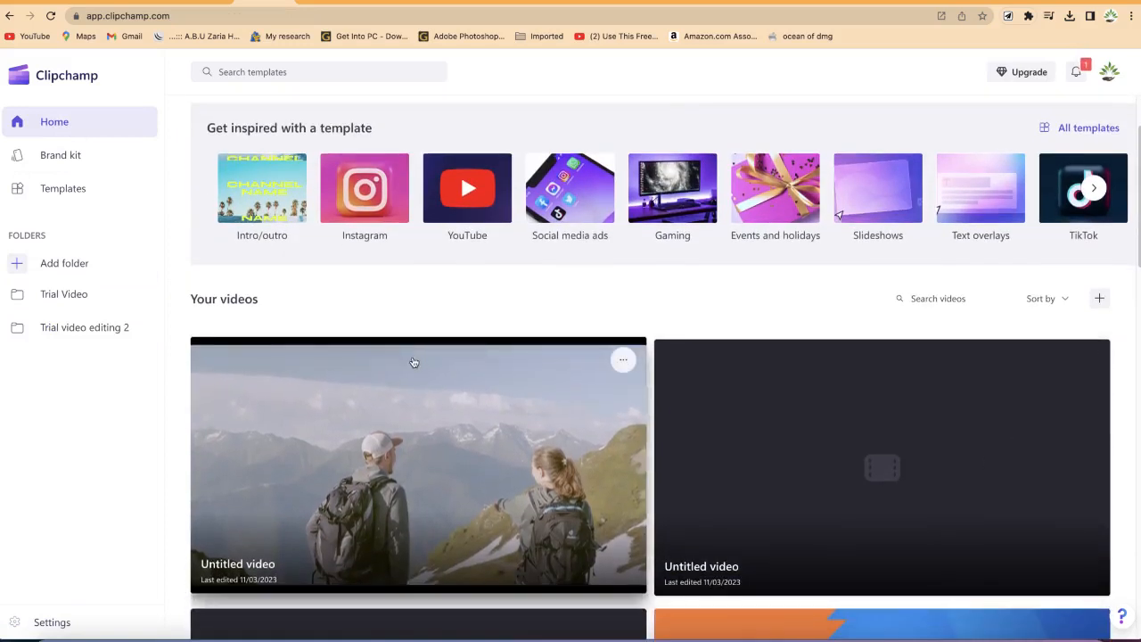
{"action": "scroll", "coordinate": [530, 433], "scroll_direction": "down", "scroll_amount": 2}
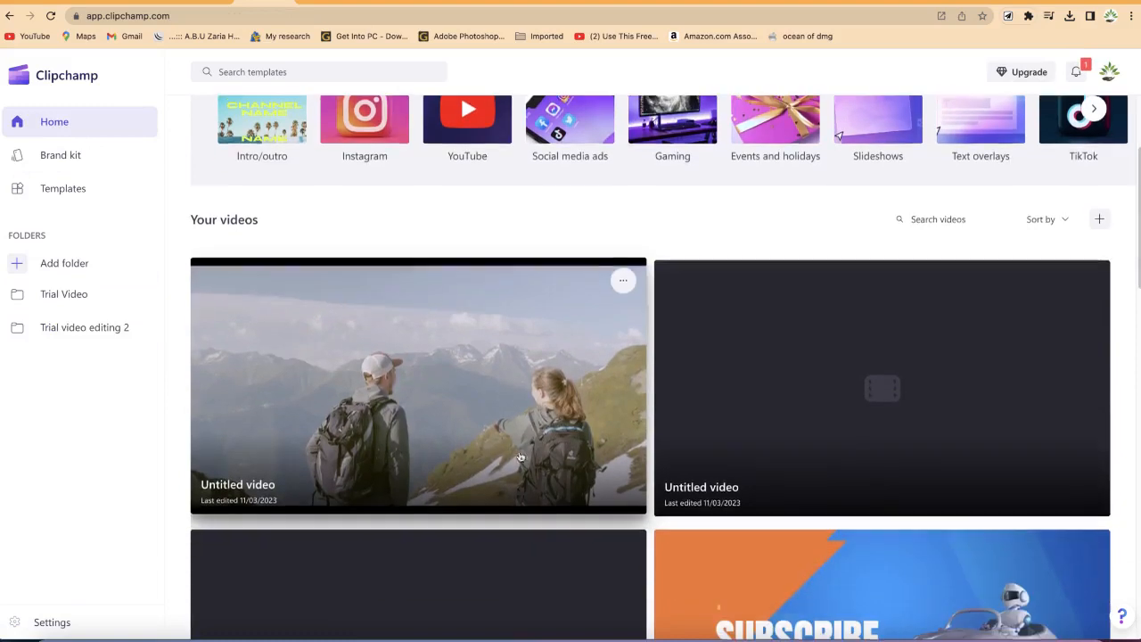
{"action": "scroll", "coordinate": [738, 515], "scroll_direction": "down", "scroll_amount": 4}
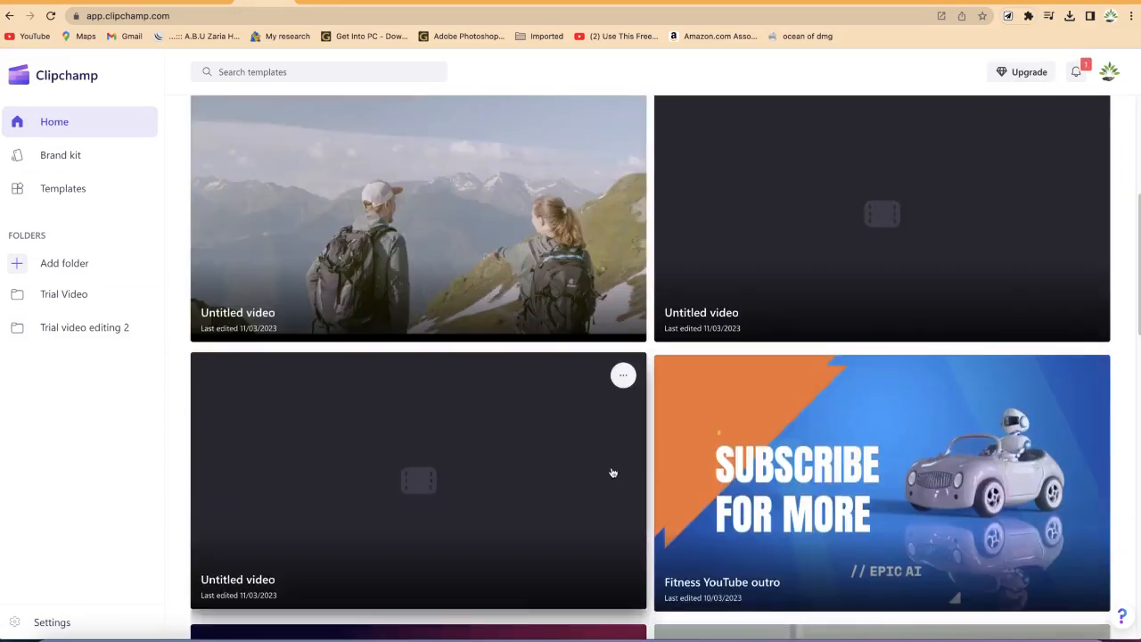
{"action": "scroll", "coordinate": [740, 488], "scroll_direction": "down", "scroll_amount": 4}
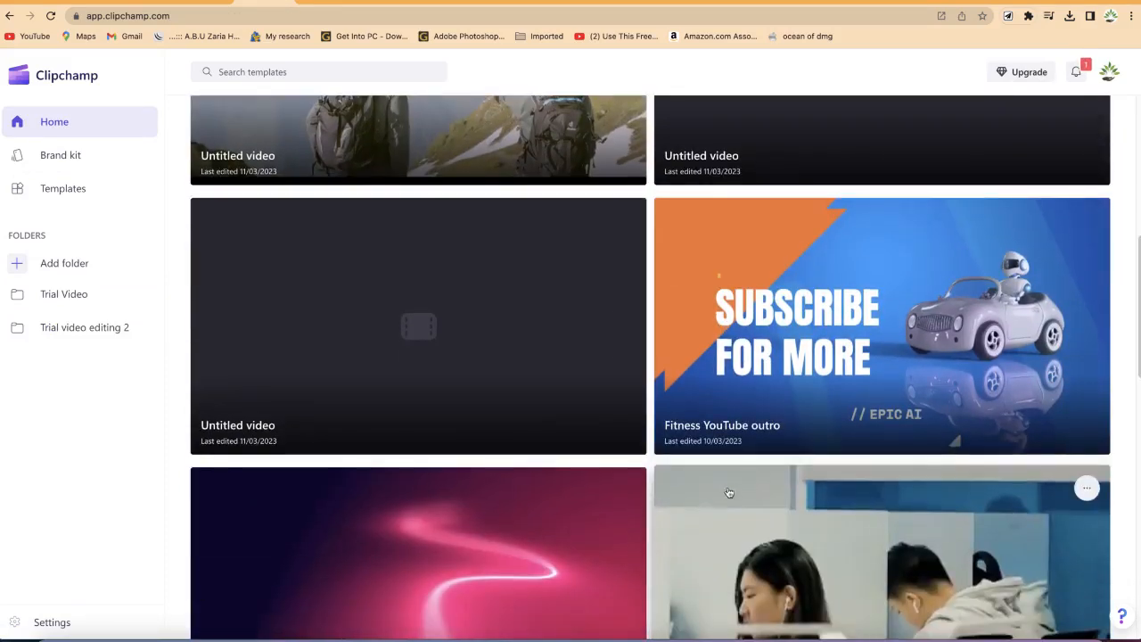
{"action": "scroll", "coordinate": [729, 493], "scroll_direction": "down", "scroll_amount": 6}
{"action": "scroll", "coordinate": [730, 493], "scroll_direction": "down", "scroll_amount": 4}
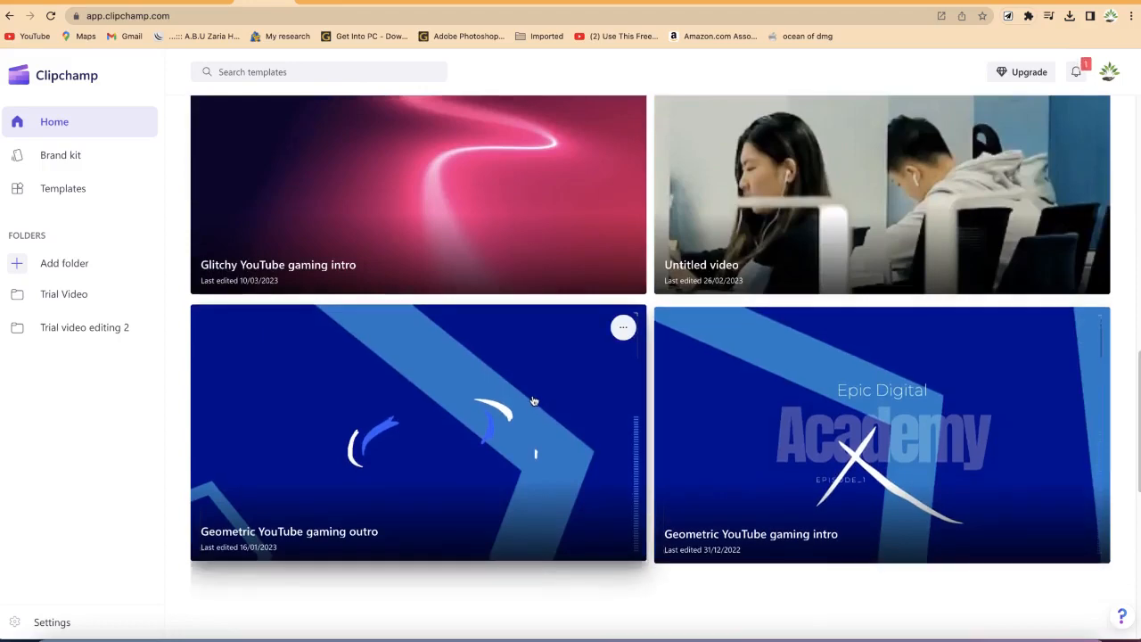
{"action": "scroll", "coordinate": [584, 370], "scroll_direction": "down", "scroll_amount": 4}
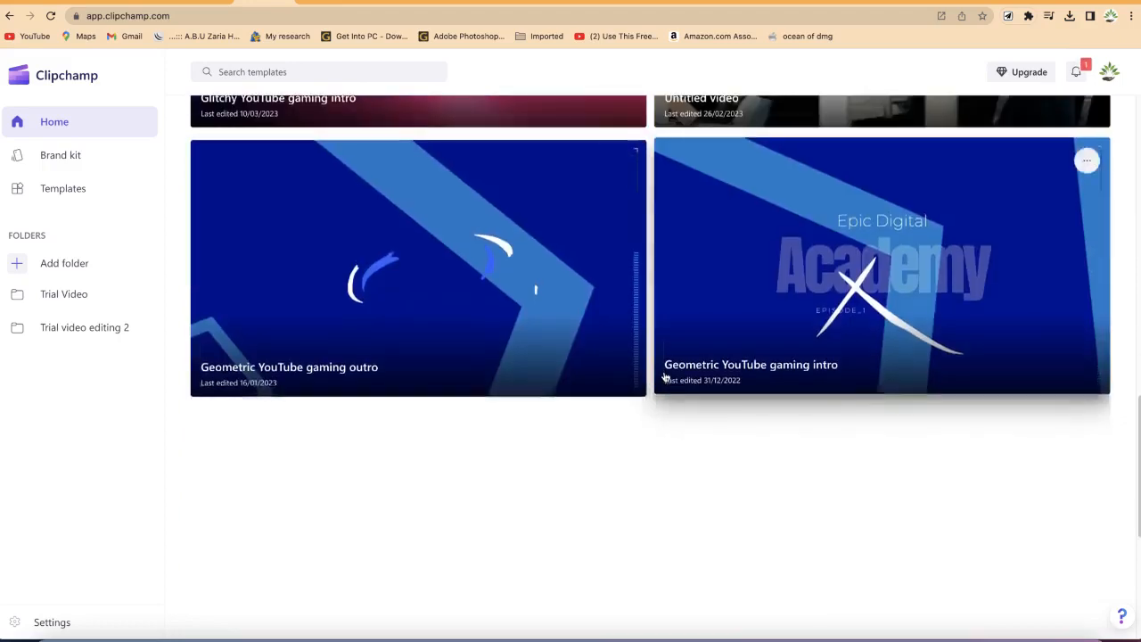
{"action": "scroll", "coordinate": [887, 379], "scroll_direction": "up", "scroll_amount": 16}
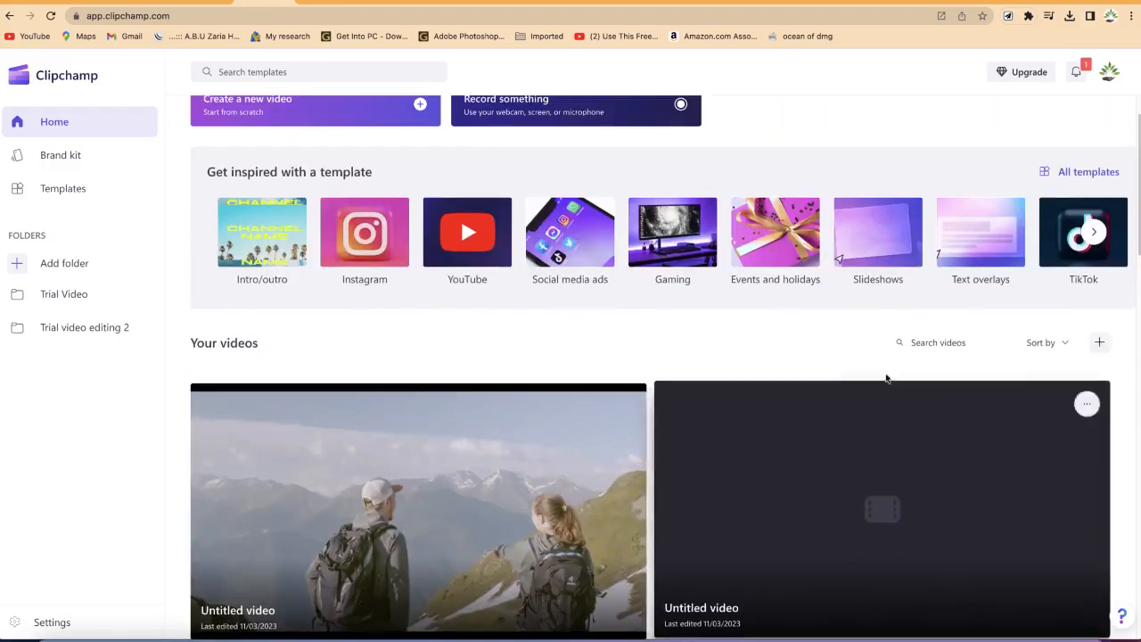
{"action": "left_click", "coordinate": [928, 345]}
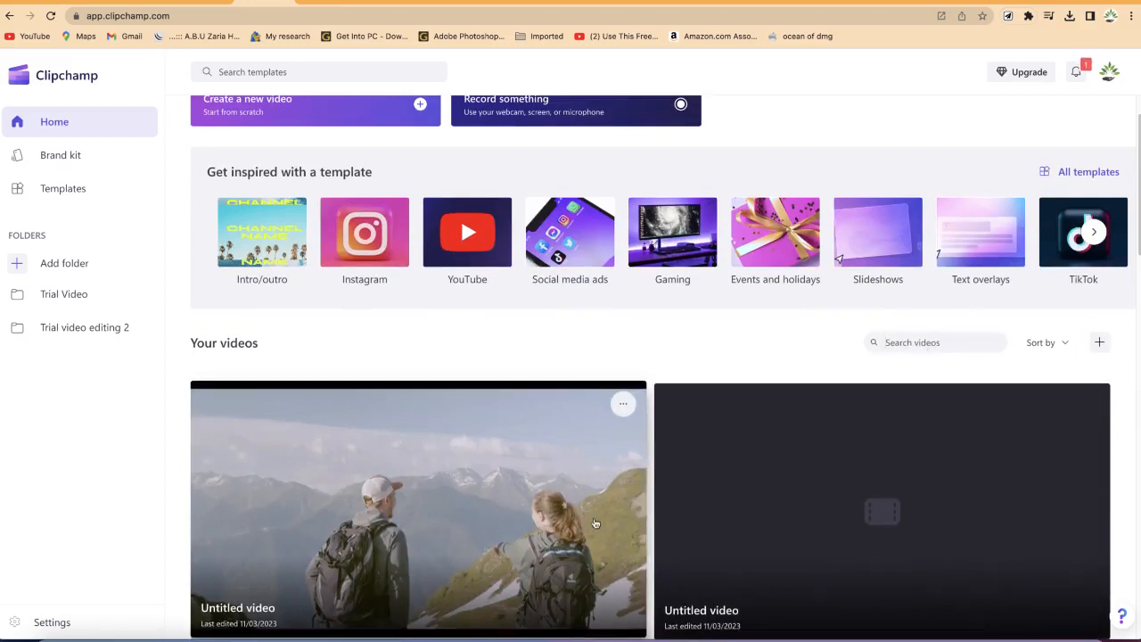
Step: Open the video sort options, start a new blank video, and go back to the home page
{"action": "left_click", "coordinate": [1064, 343]}
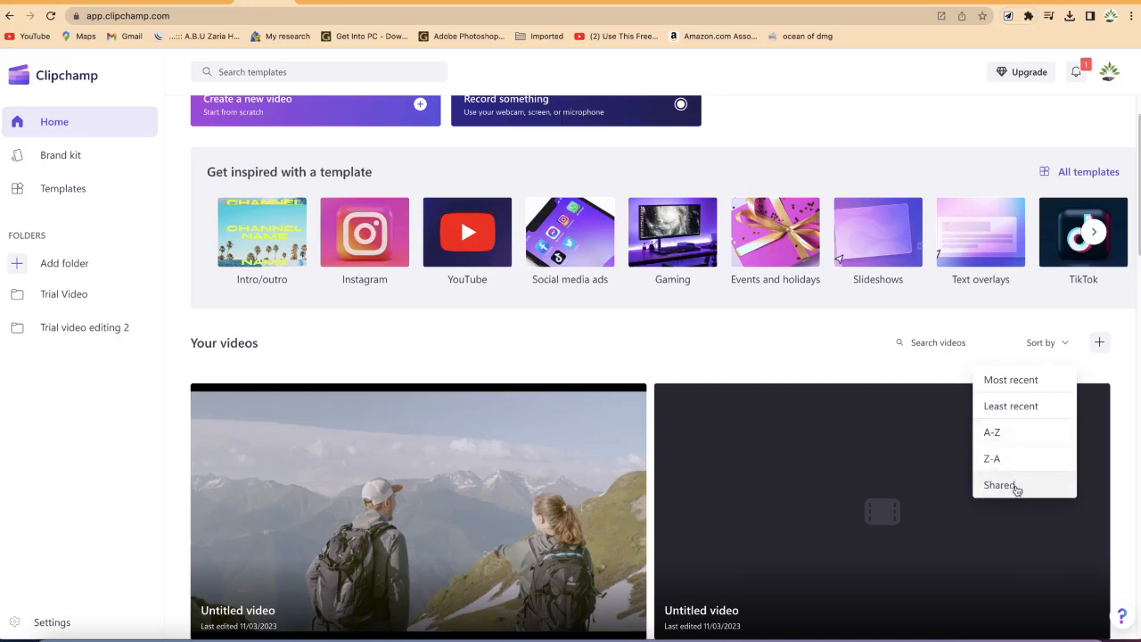
{"action": "left_click", "coordinate": [1102, 343]}
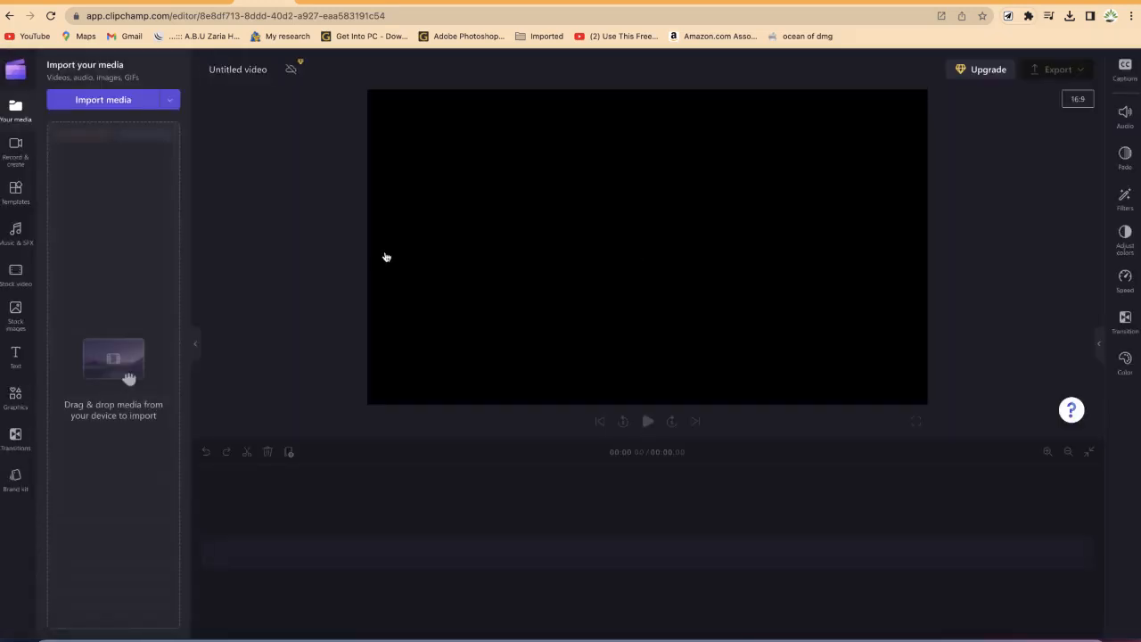
{"action": "left_click", "coordinate": [7, 21]}
Step: Look at the Brand kit page, then go back to the home page
{"action": "left_click", "coordinate": [78, 163]}
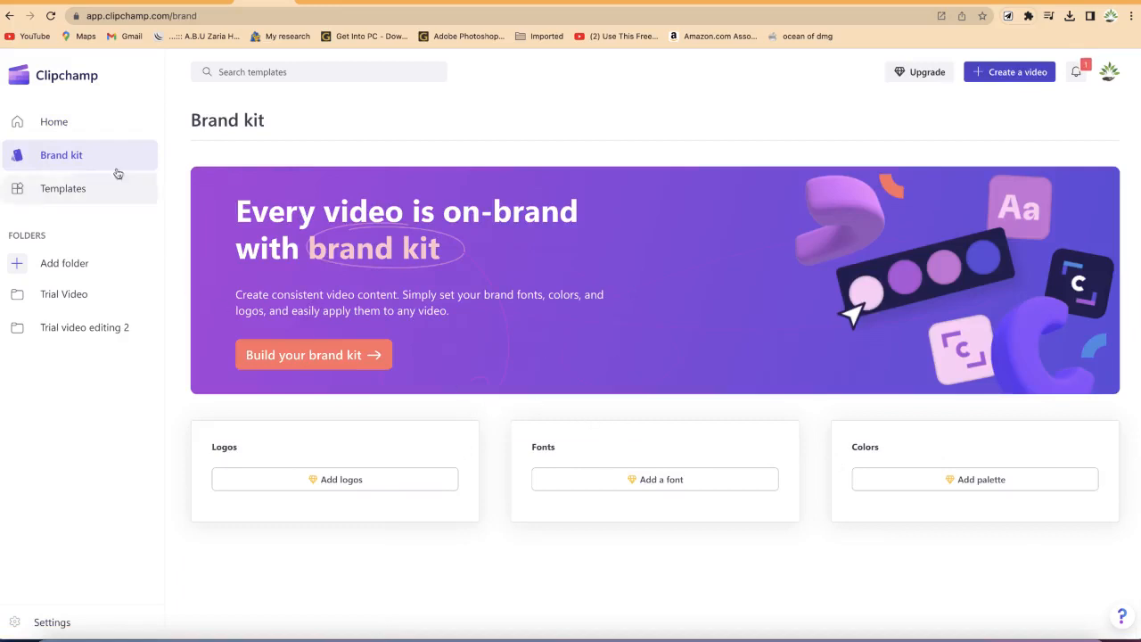
{"action": "left_click", "coordinate": [70, 117]}
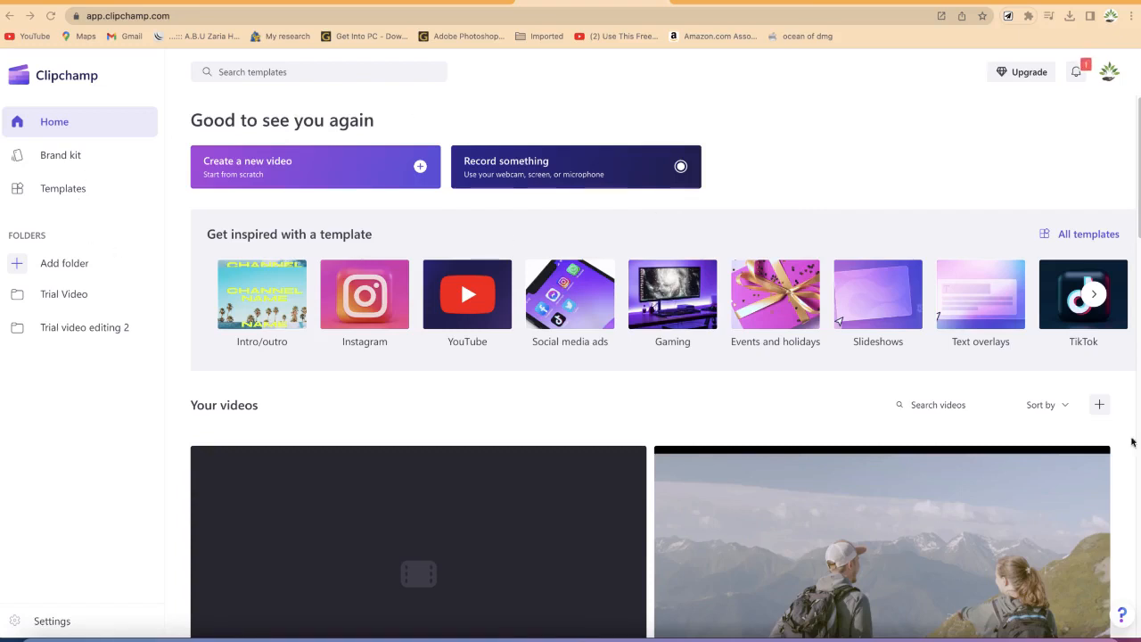
Step: Open all templates and show the full Intro/outro template collection
{"action": "left_click", "coordinate": [1106, 233]}
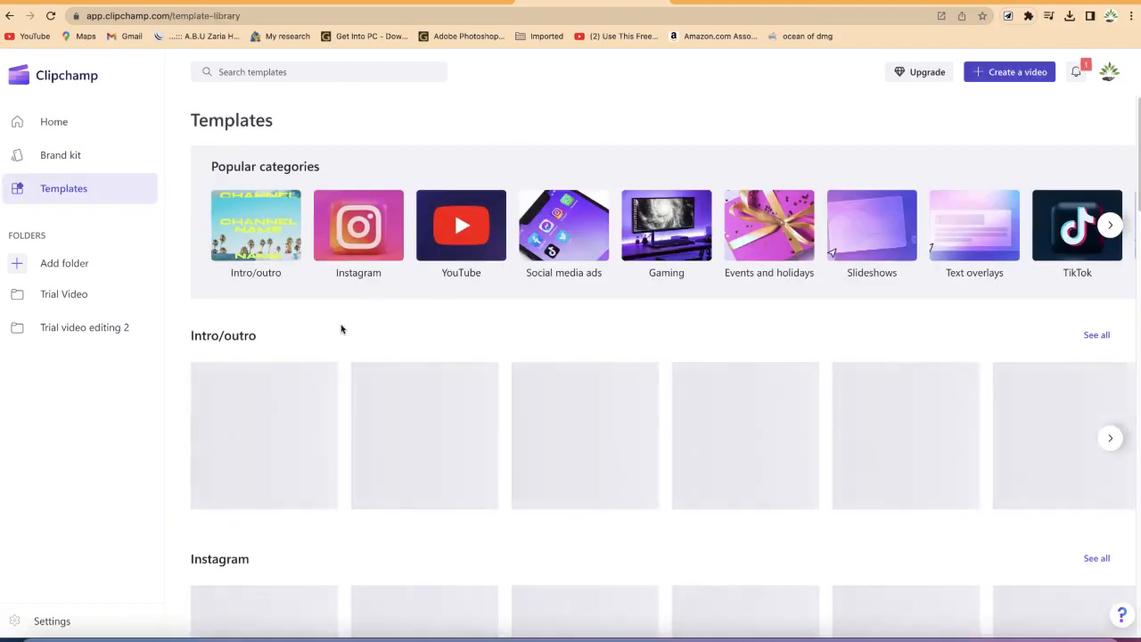
{"action": "scroll", "coordinate": [348, 392], "scroll_direction": "down", "scroll_amount": 1}
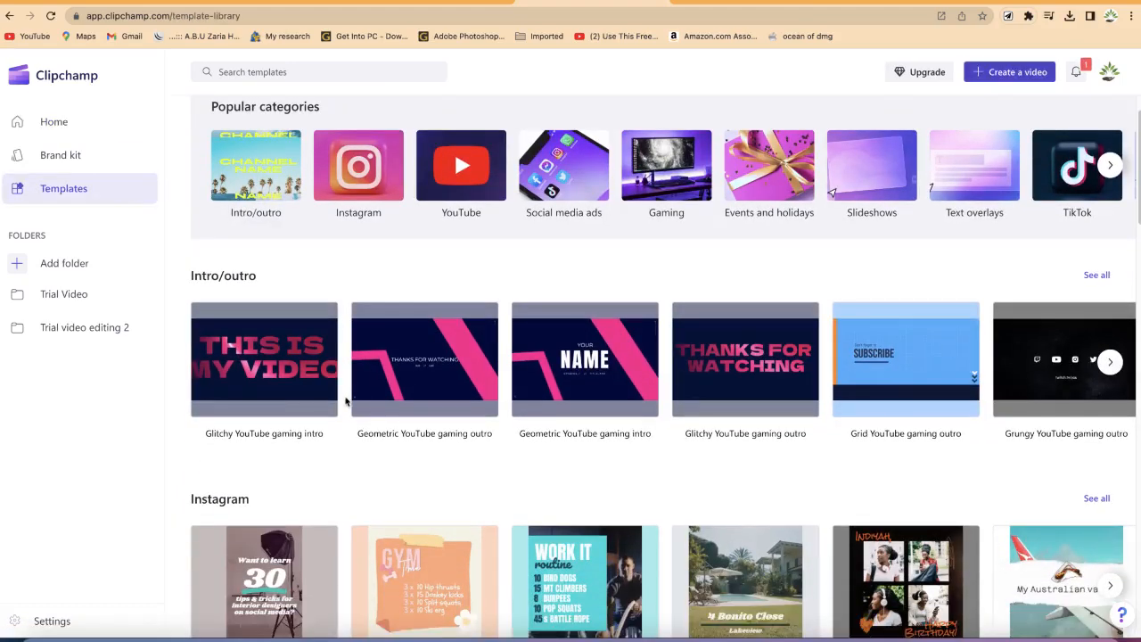
{"action": "scroll", "coordinate": [289, 363], "scroll_direction": "down", "scroll_amount": 2}
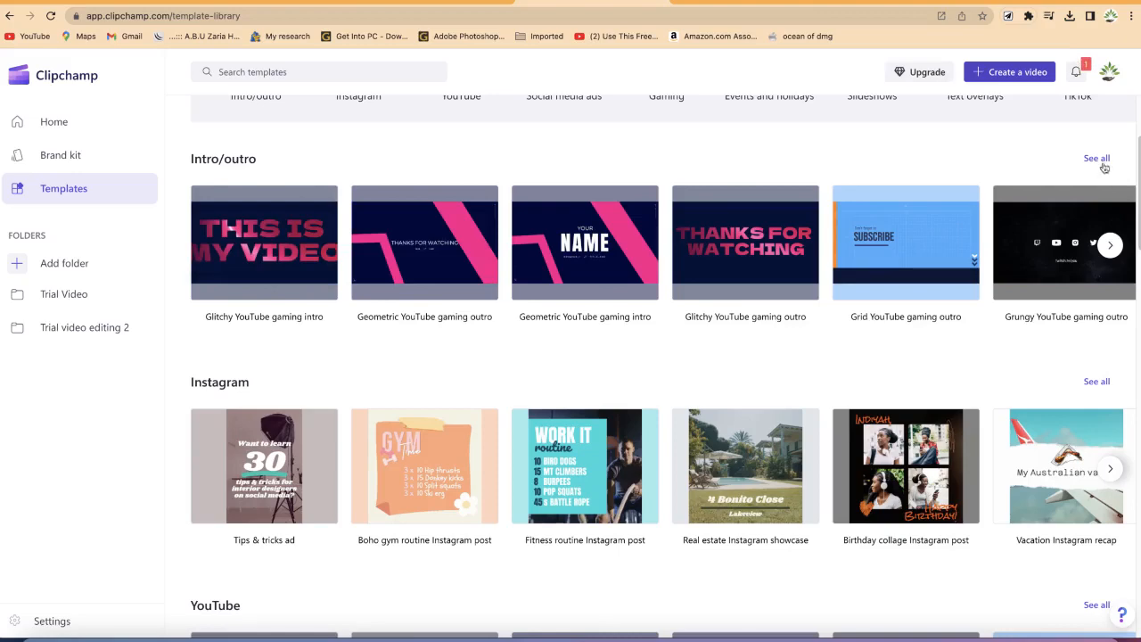
{"action": "left_click", "coordinate": [1099, 162]}
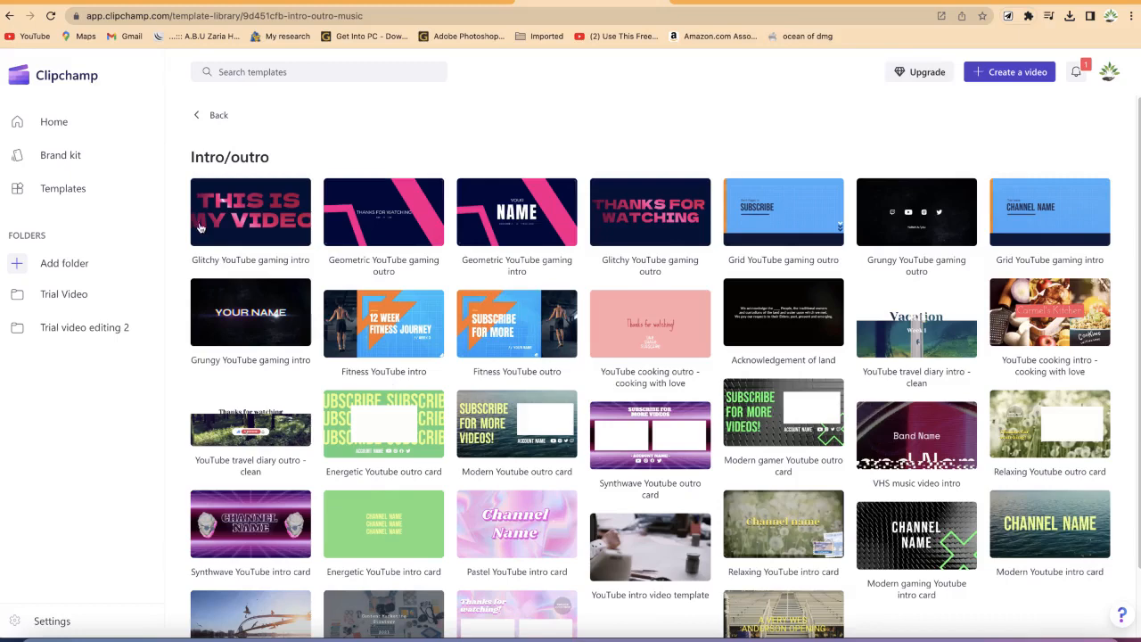
Step: Preview the Glitchy YouTube gaming intro template and start a video from it
{"action": "left_click", "coordinate": [254, 217]}
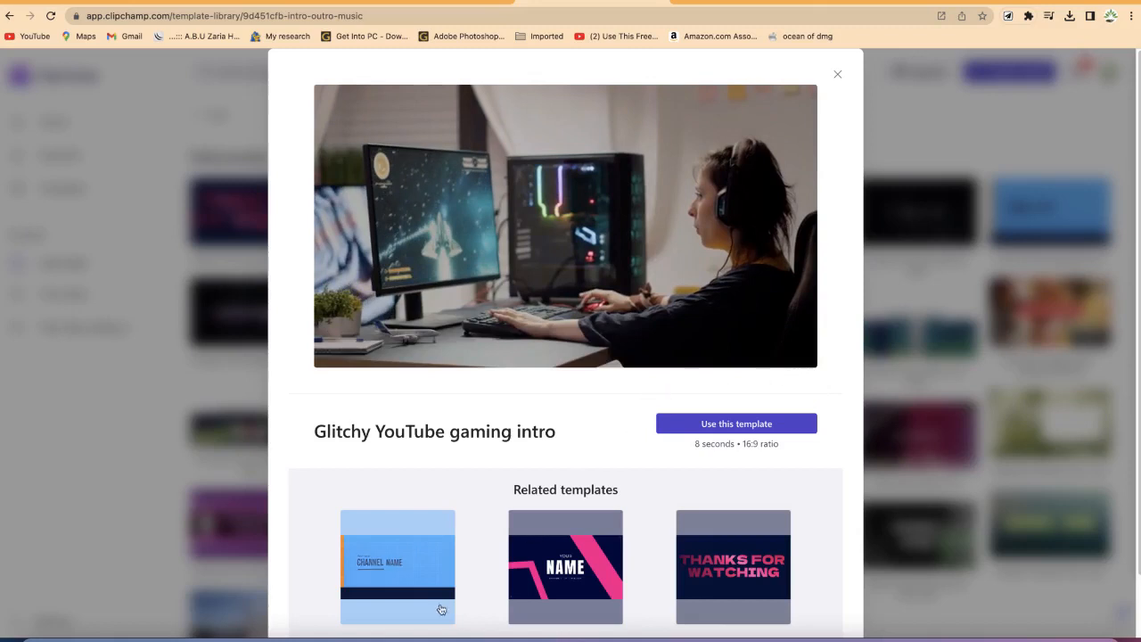
{"action": "left_click", "coordinate": [727, 426]}
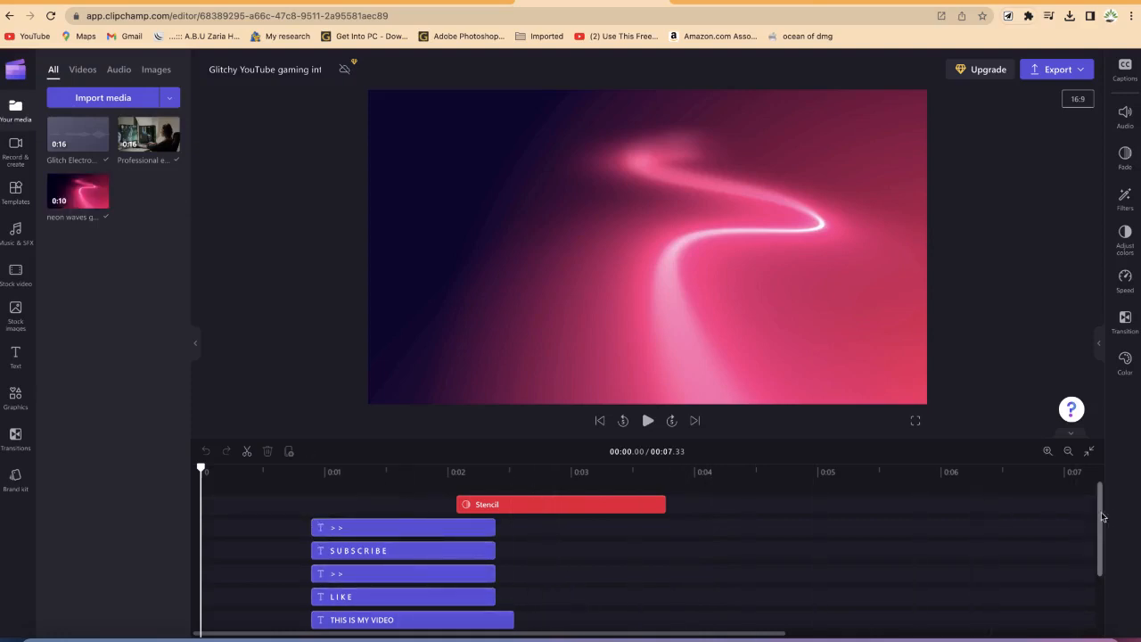
Step: Inspect the template's timeline tracks and play back part of the intro in the preview
{"action": "scroll", "coordinate": [1102, 515], "scroll_direction": "down", "scroll_amount": 3}
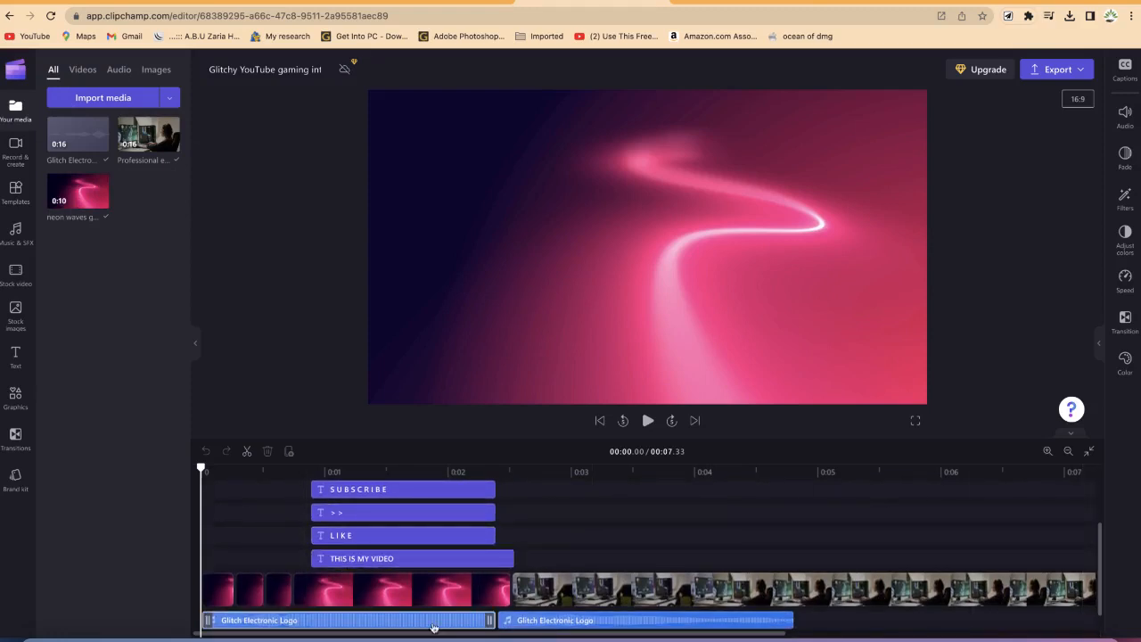
{"action": "left_click", "coordinate": [621, 597]}
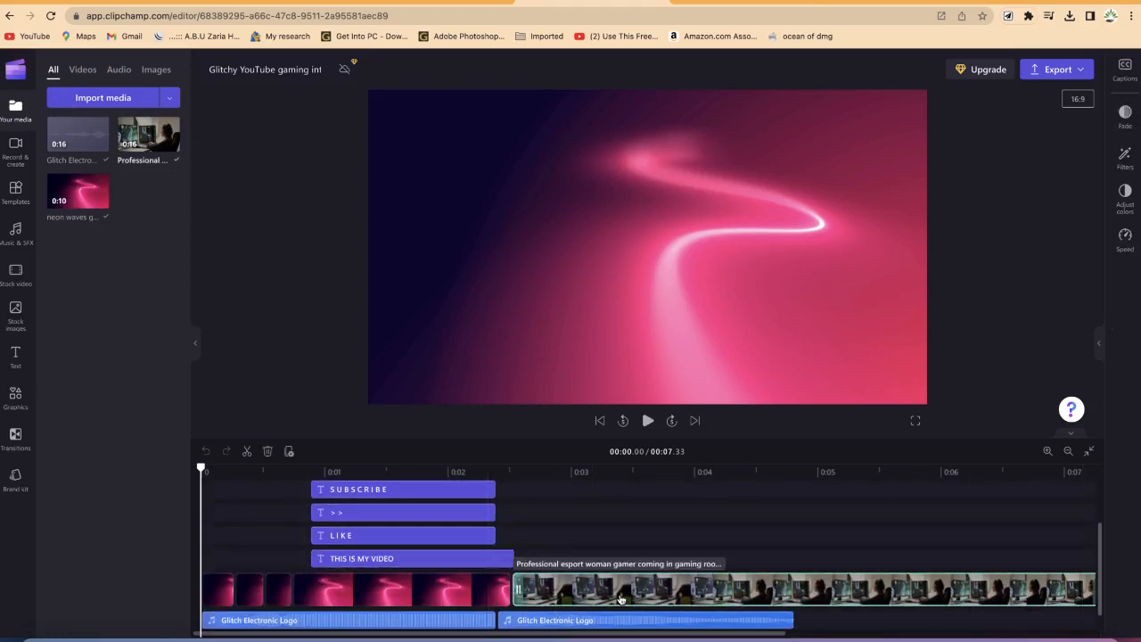
{"action": "scroll", "coordinate": [357, 615], "scroll_direction": "down", "scroll_amount": 1}
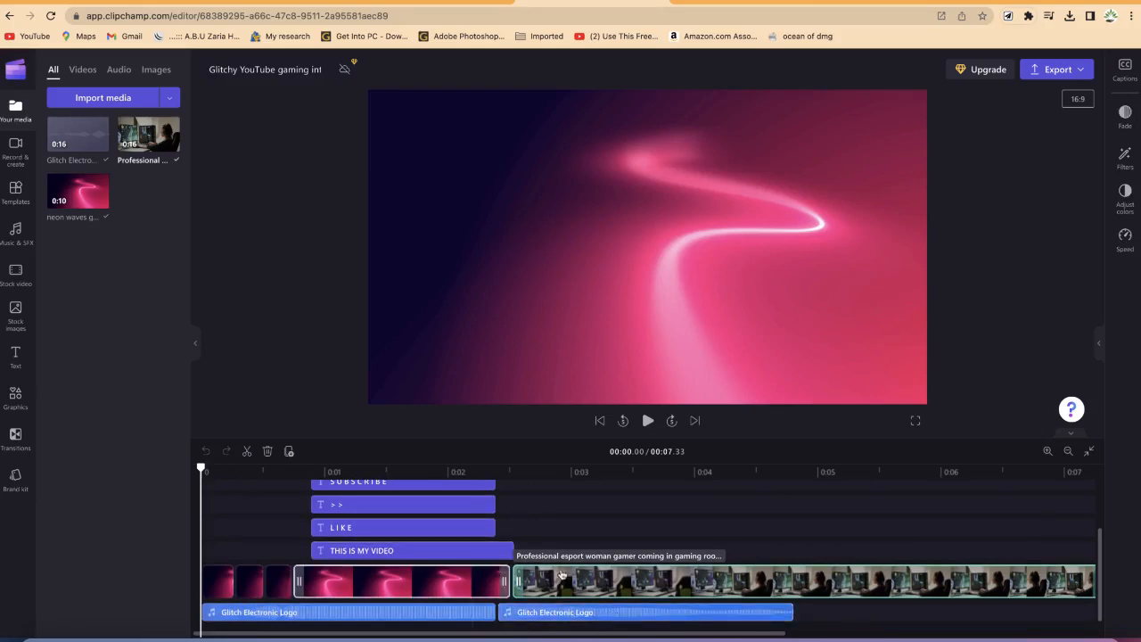
{"action": "scroll", "coordinate": [441, 566], "scroll_direction": "up", "scroll_amount": 2}
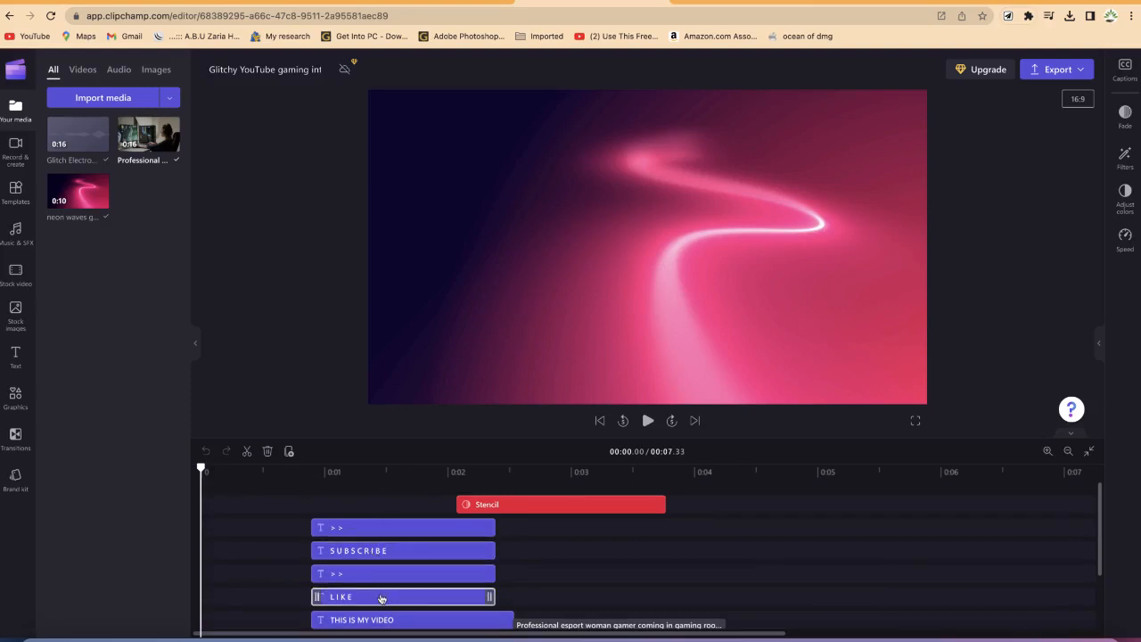
{"action": "key", "text": "space"}
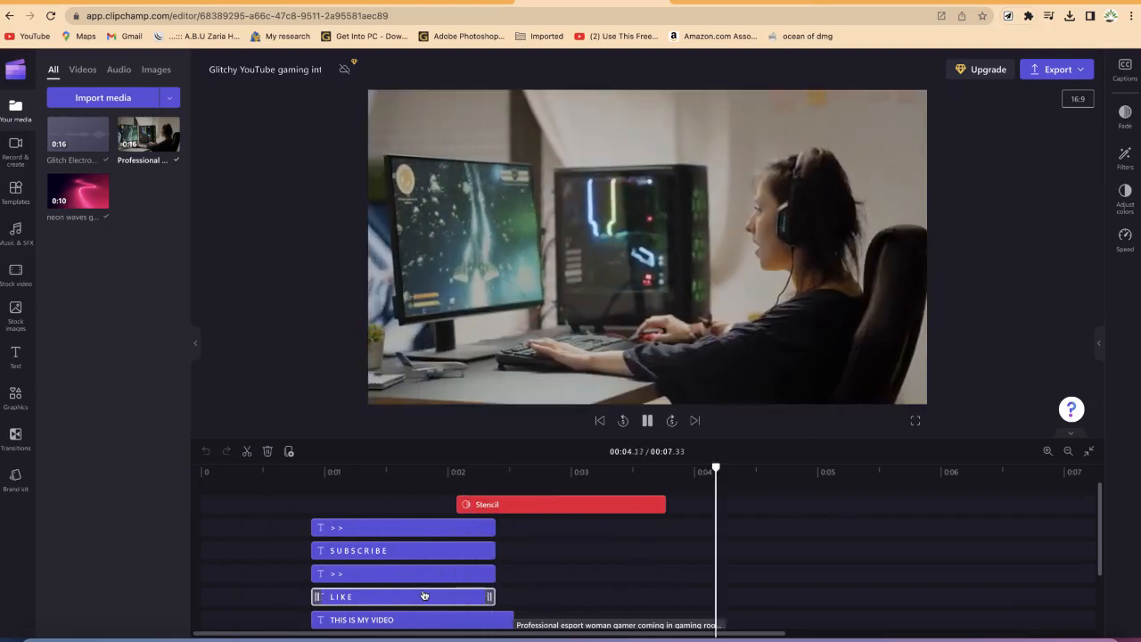
{"action": "key", "text": "space"}
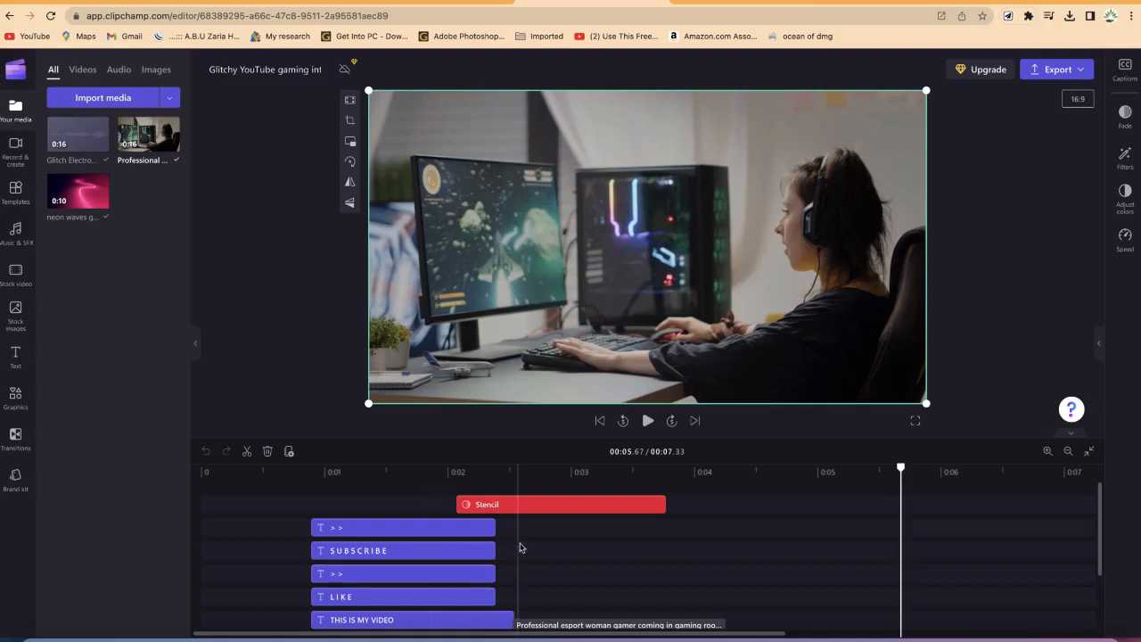
{"action": "scroll", "coordinate": [584, 552], "scroll_direction": "down", "scroll_amount": 1}
{"action": "scroll", "coordinate": [584, 552], "scroll_direction": "down", "scroll_amount": 1}
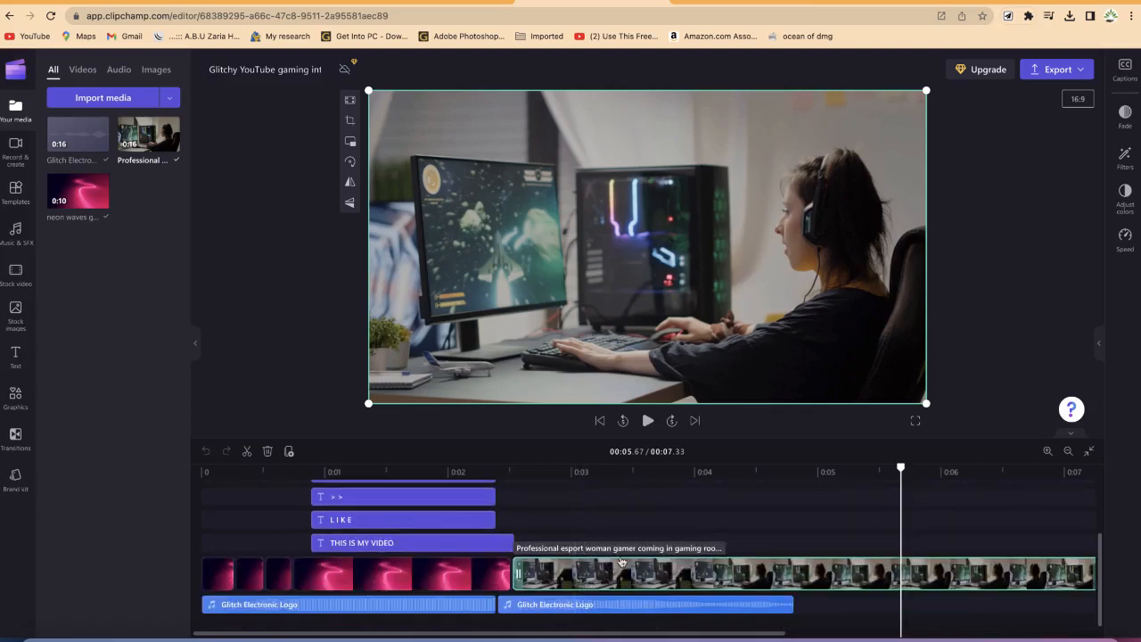
{"action": "scroll", "coordinate": [693, 535], "scroll_direction": "up", "scroll_amount": 1}
Step: Select the template's main title clip and replace its text with OPEN on one line and AI on the next
{"action": "left_click_drag", "start_coordinate": [905, 473], "coordinate": [322, 486]}
{"action": "left_click", "coordinate": [349, 507]}
{"action": "left_click", "coordinate": [403, 501]}
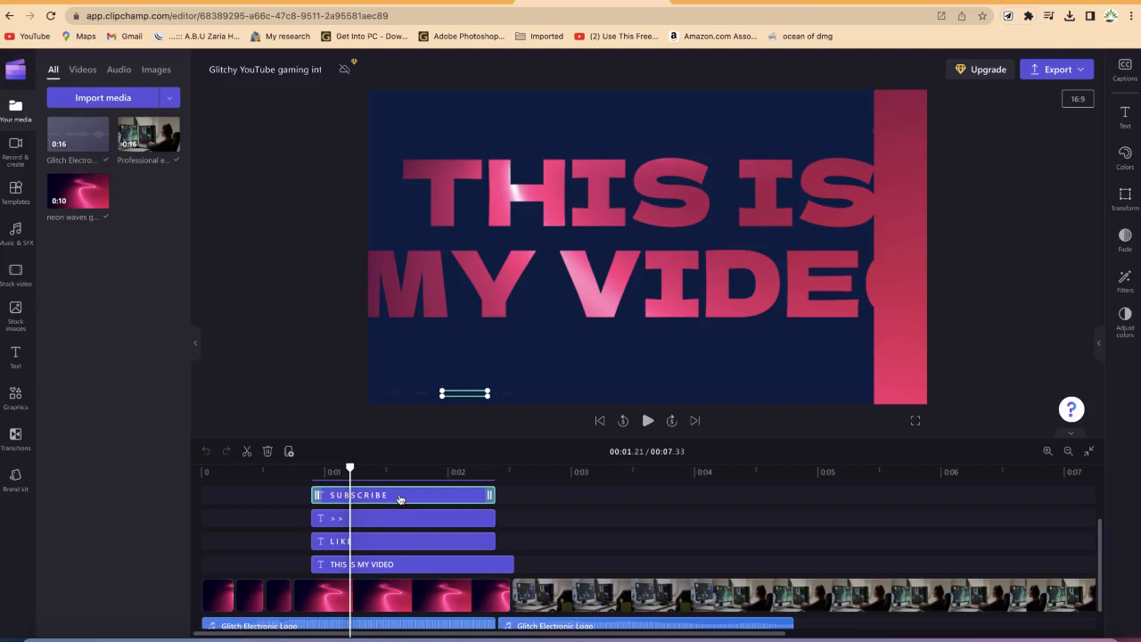
{"action": "left_click_drag", "start_coordinate": [350, 469], "coordinate": [401, 472]}
{"action": "left_click", "coordinate": [320, 473]}
{"action": "left_click", "coordinate": [363, 477]}
{"action": "scroll", "coordinate": [367, 490], "scroll_direction": "up", "scroll_amount": 1}
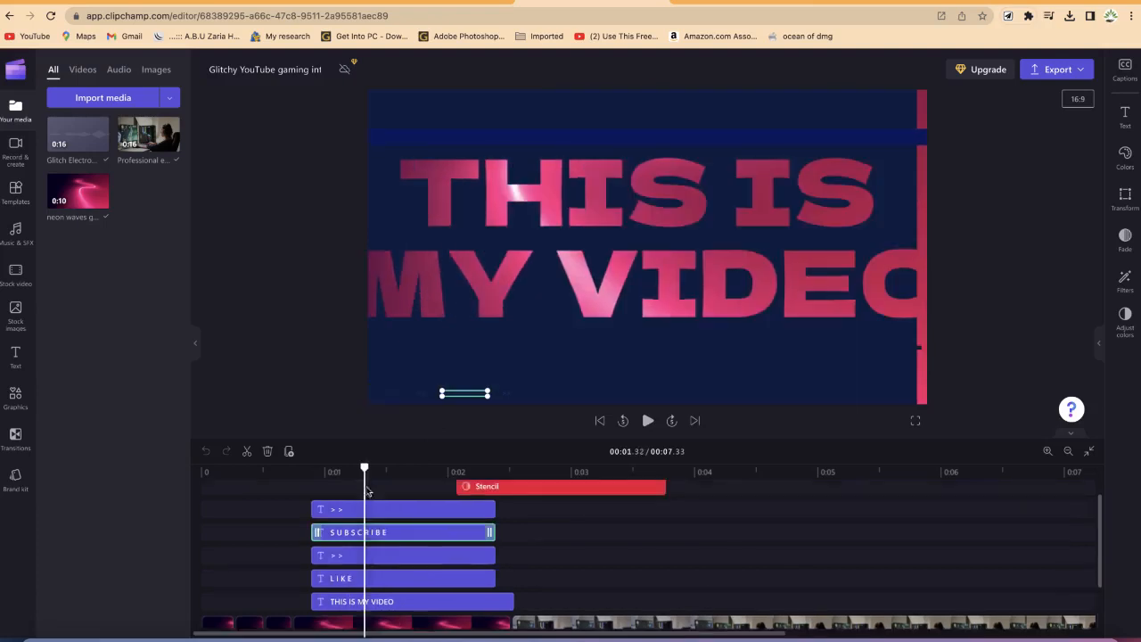
{"action": "left_click", "coordinate": [409, 607]}
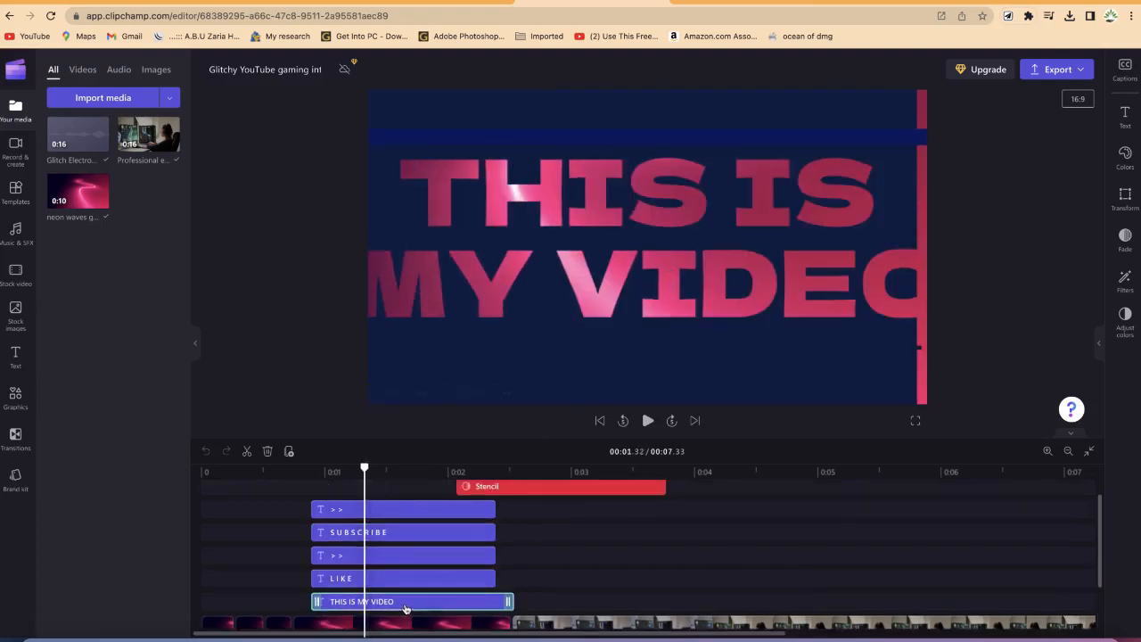
{"action": "double_click", "coordinate": [626, 197]}
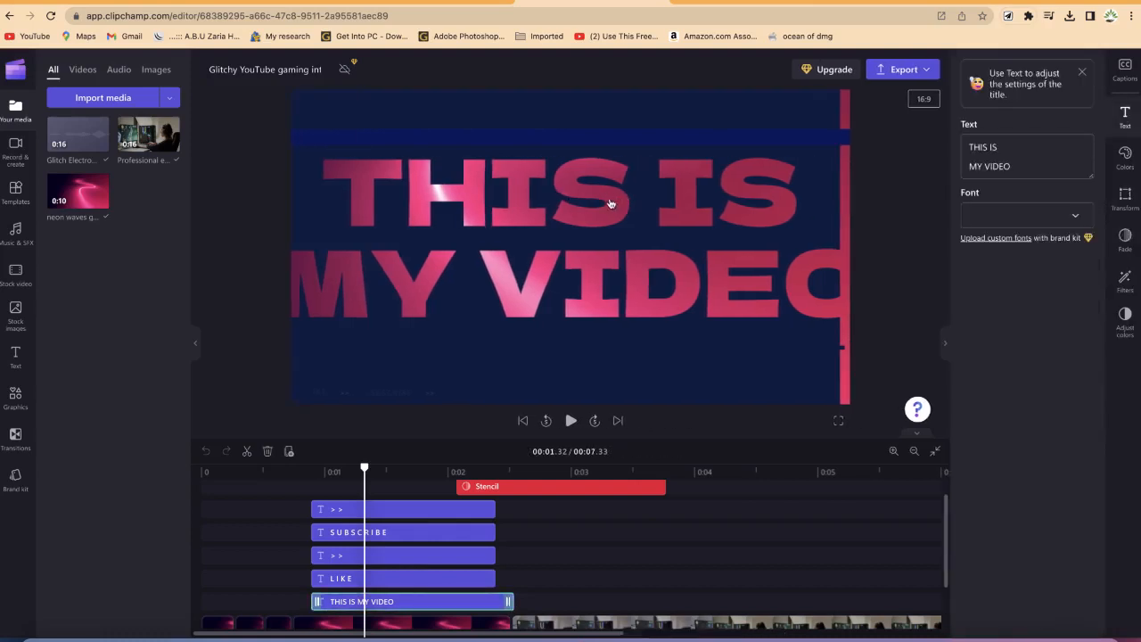
{"action": "left_click", "coordinate": [1010, 168]}
{"action": "left_click_drag", "start_coordinate": [1010, 167], "coordinate": [964, 141]}
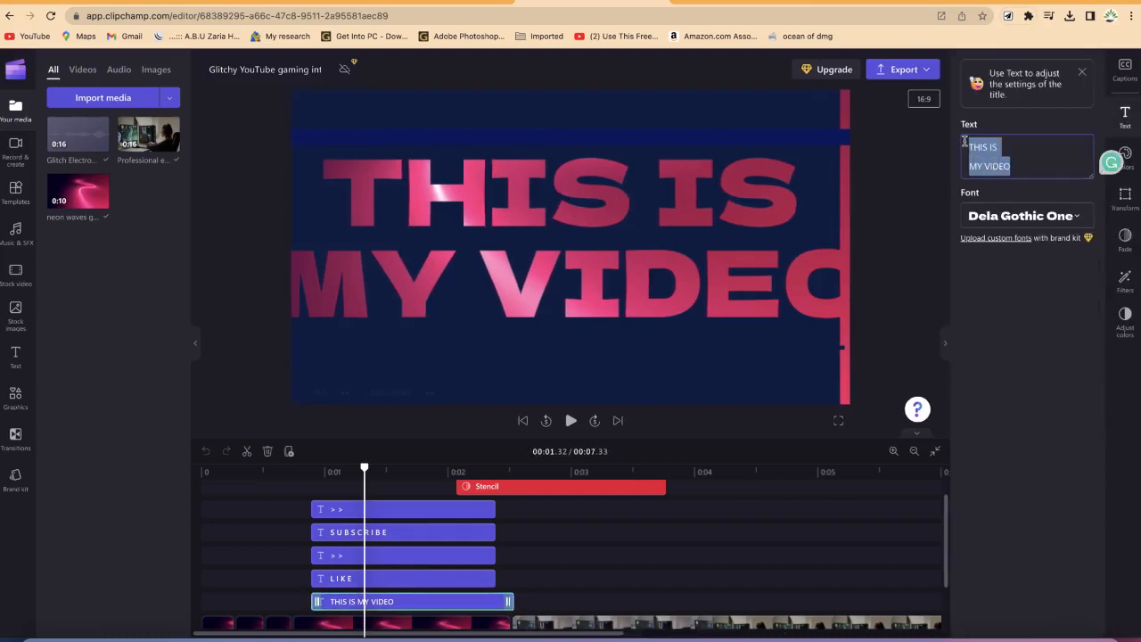
{"action": "type", "text": "OP"}
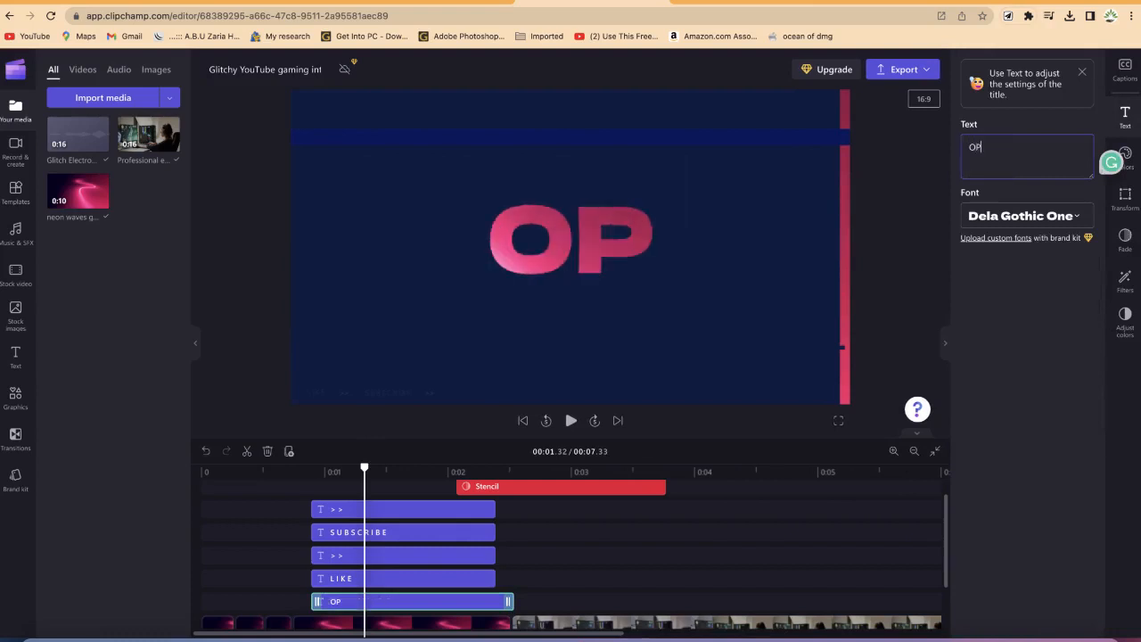
{"action": "type", "text": "e"}
{"action": "type", "text": "EN"}
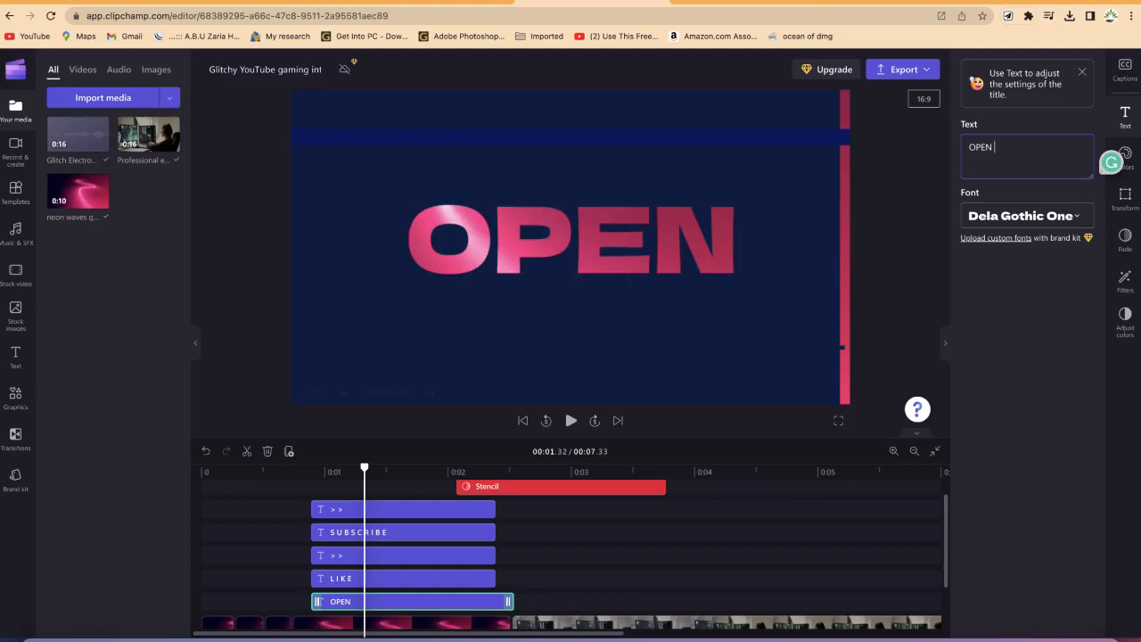
{"action": "key", "text": "Return"}
{"action": "type", "text": "AI"}
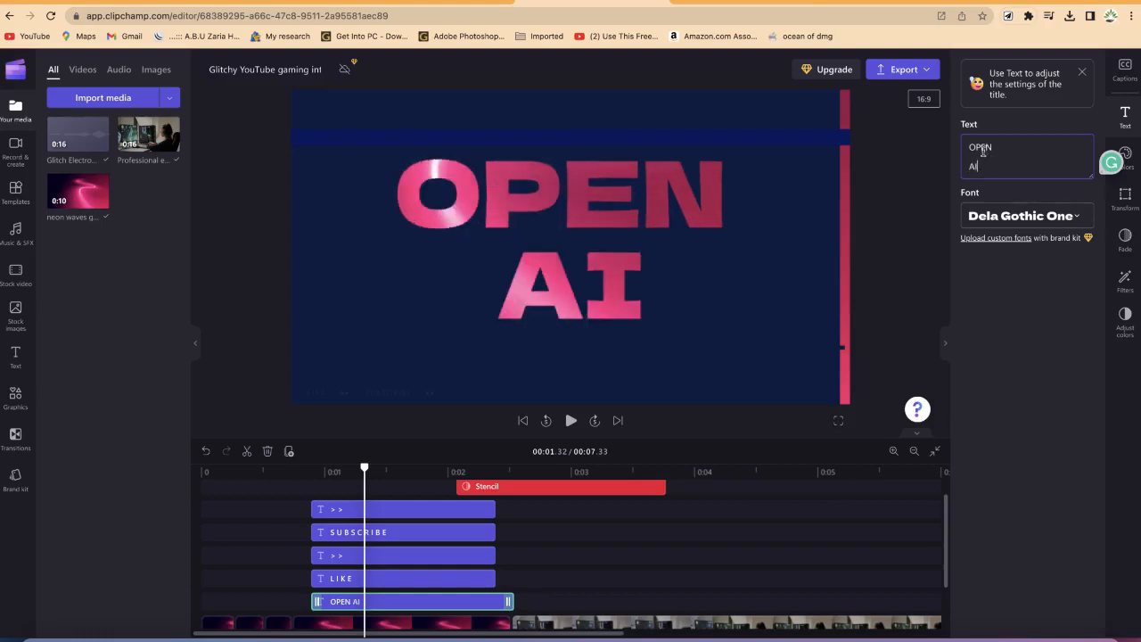
Step: Change the title's font to Azeret Mono
{"action": "key", "text": "super+a"}
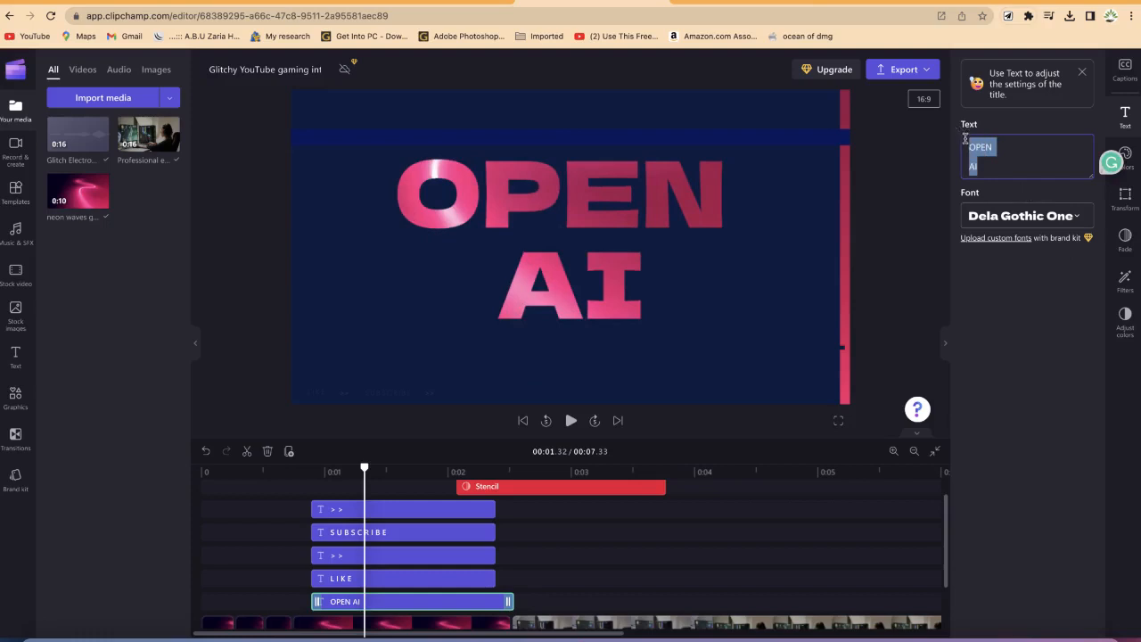
{"action": "left_click", "coordinate": [1067, 215]}
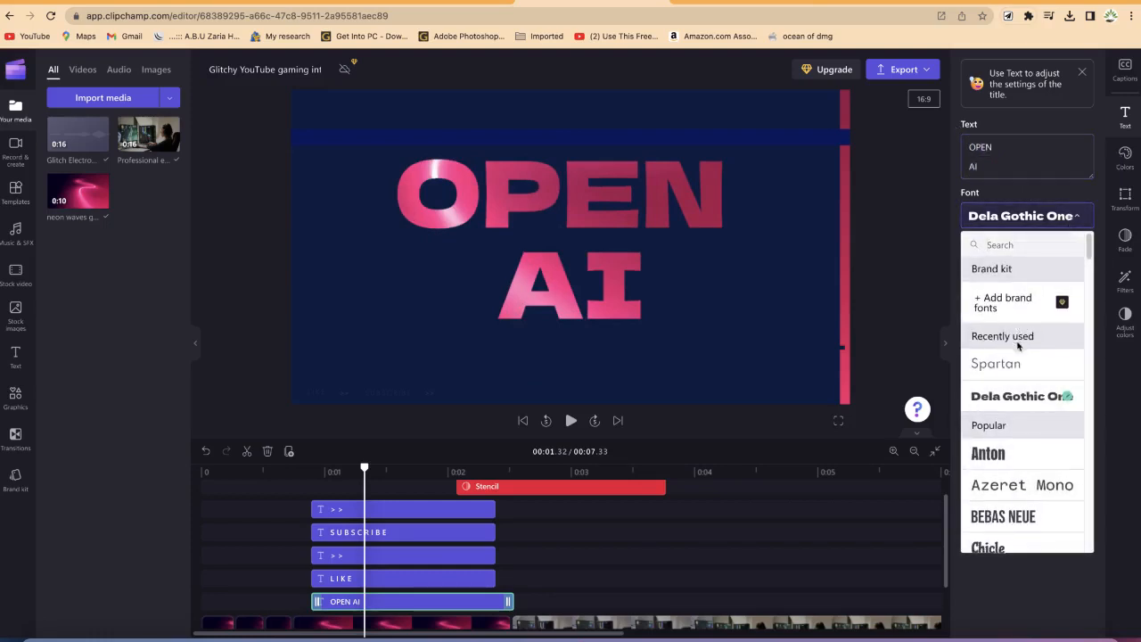
{"action": "left_click", "coordinate": [1013, 362]}
{"action": "left_click", "coordinate": [1036, 217]}
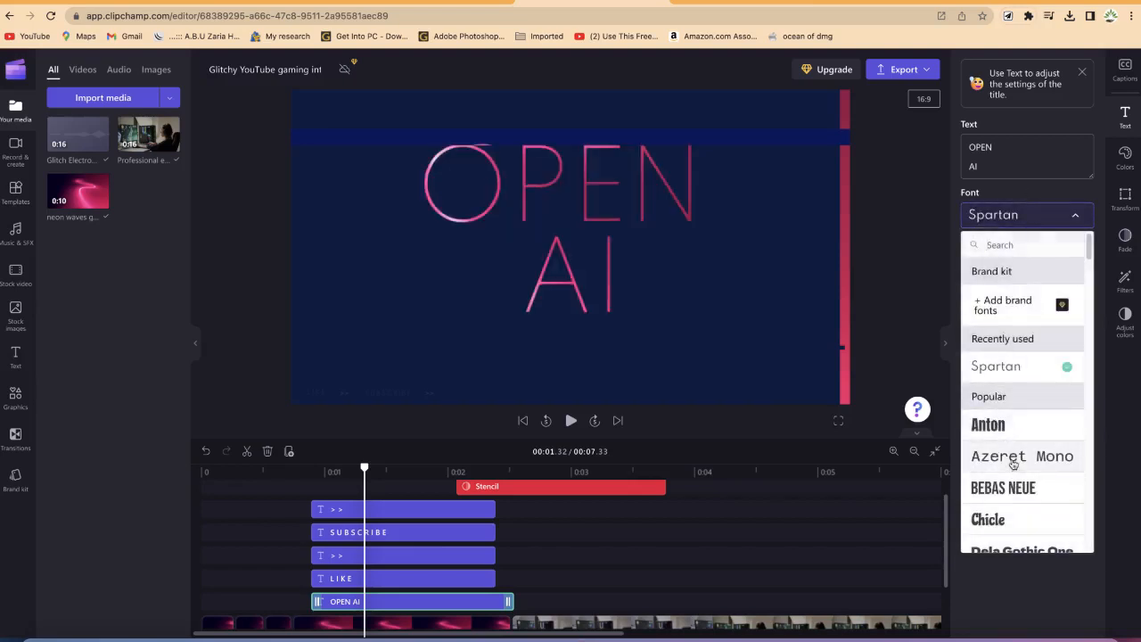
{"action": "left_click", "coordinate": [1013, 460]}
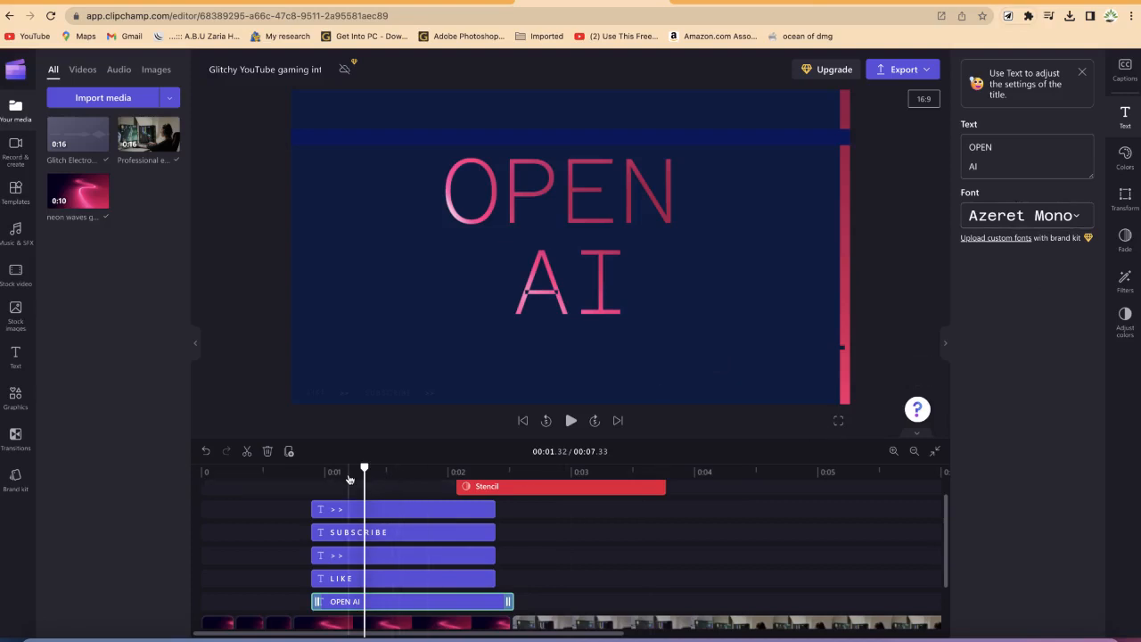
Step: Play the intro from the start to preview the edited title
{"action": "left_click_drag", "start_coordinate": [336, 482], "coordinate": [222, 474]}
{"action": "key", "text": "space"}
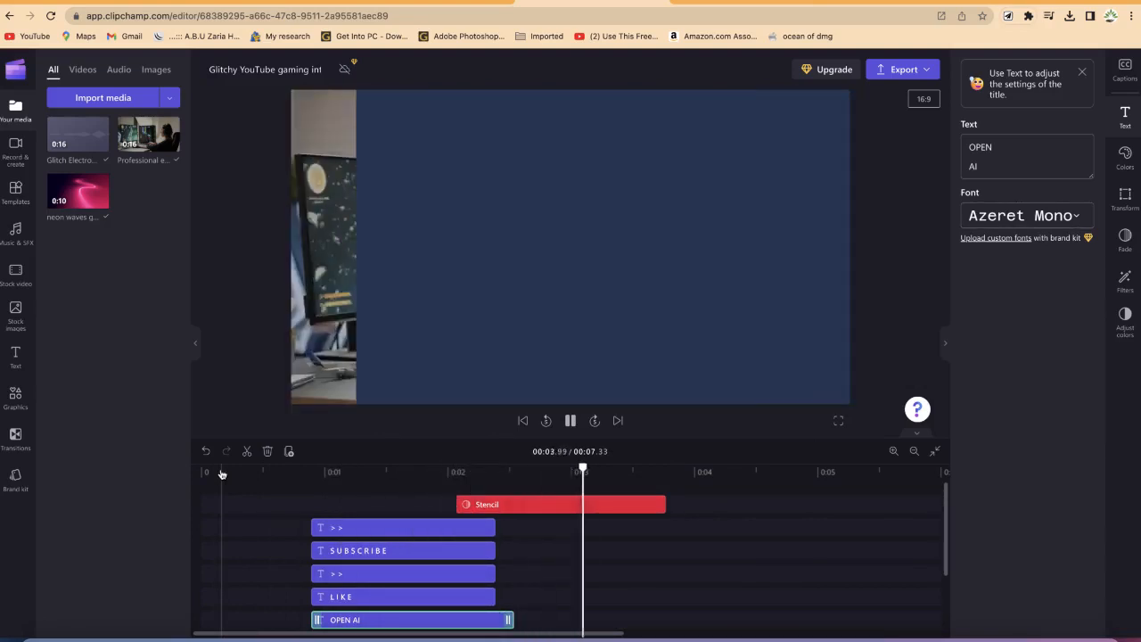
{"action": "key", "text": "space"}
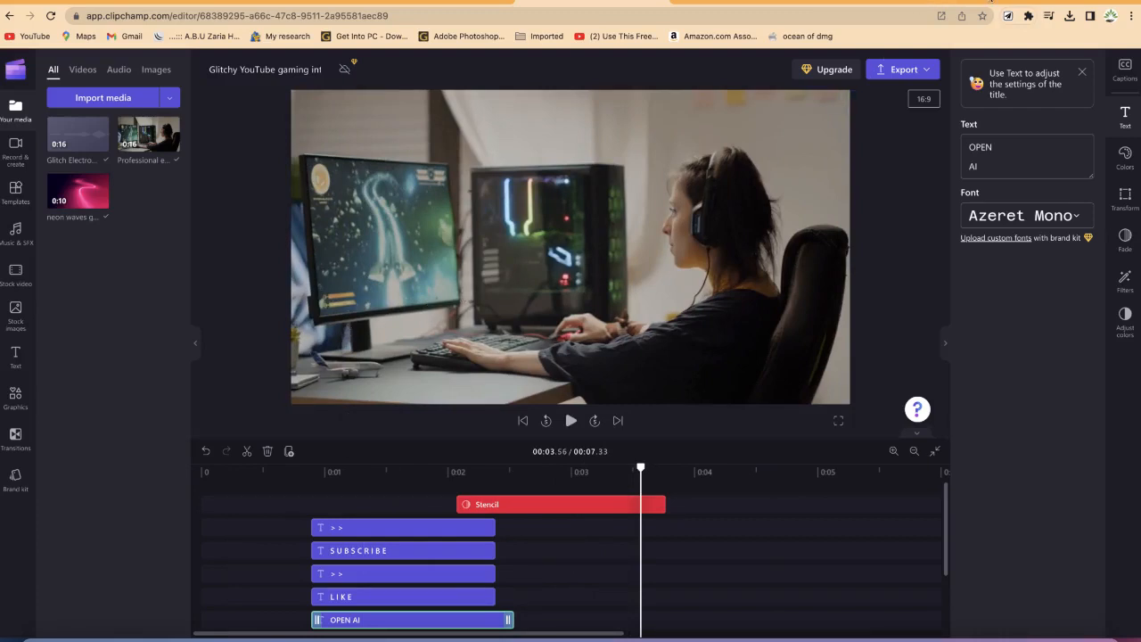
Step: Open pixabay.com in a new browser tab
{"action": "key", "text": "super+t"}
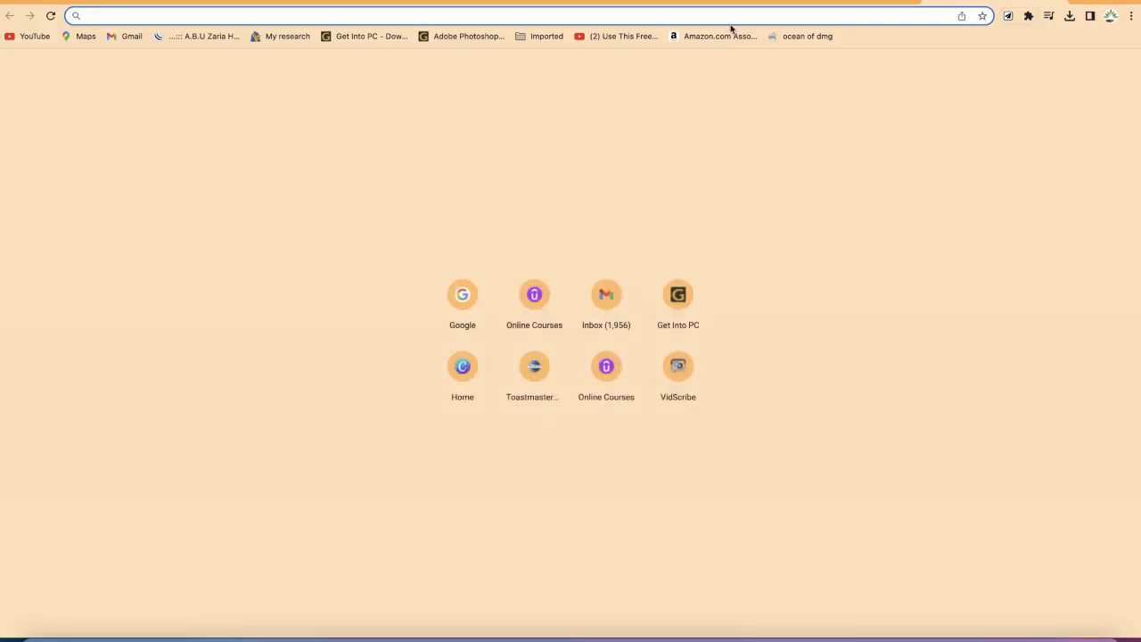
{"action": "type", "text": "o"}
{"action": "key", "text": "BackSpace"}
{"action": "key", "text": "BackSpace"}
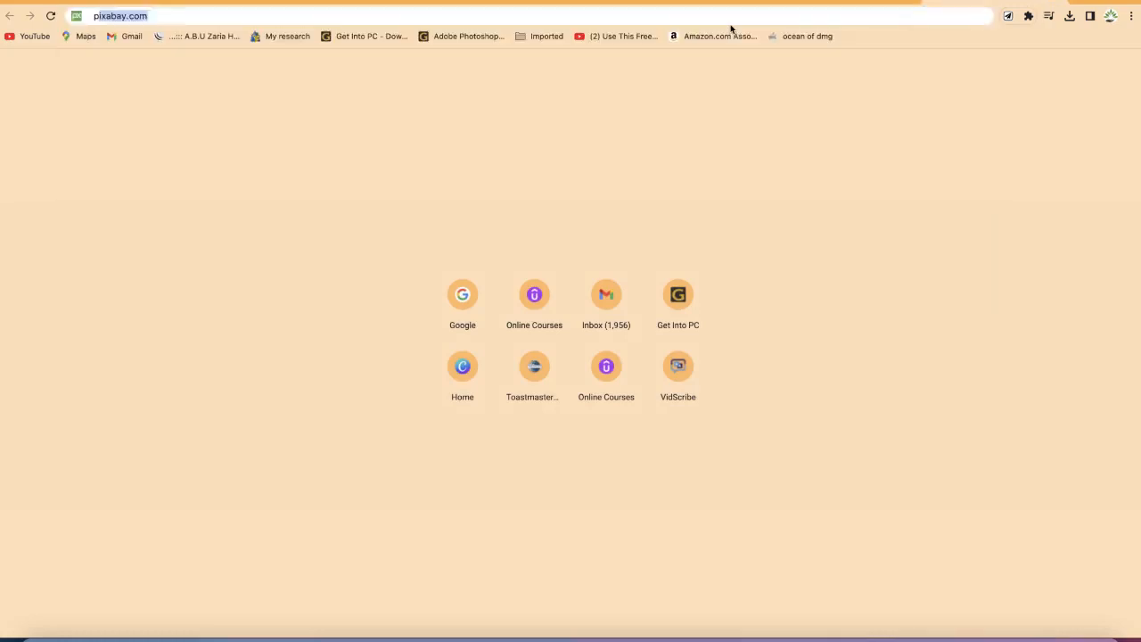
{"action": "type", "text": "po"}
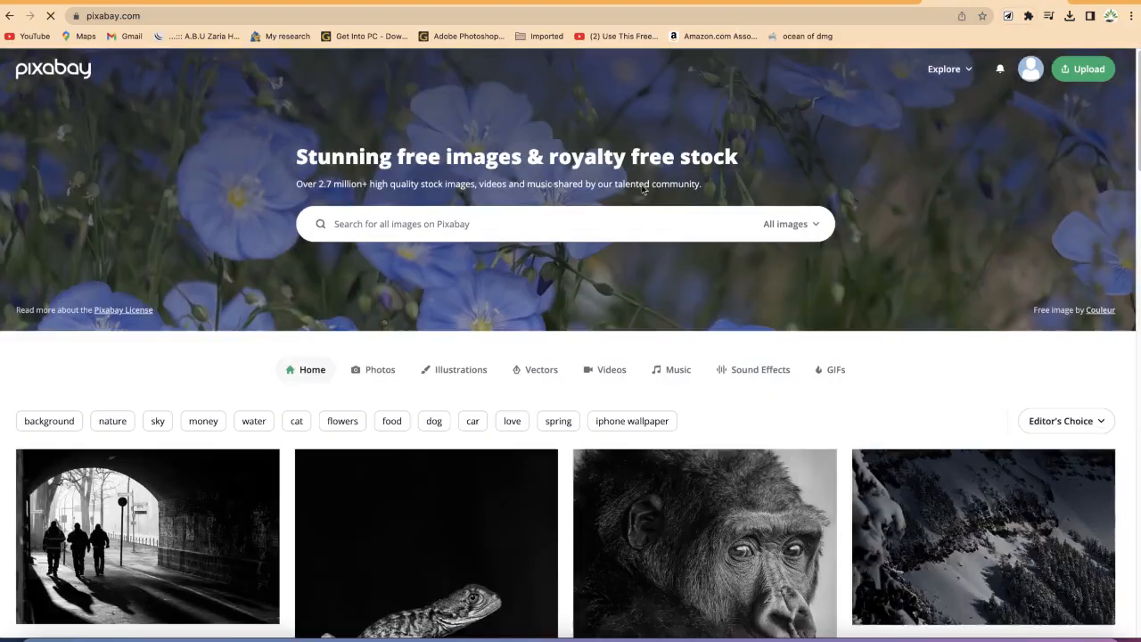
Step: Switch the Pixabay search to Videos and search for robots
{"action": "left_click", "coordinate": [818, 224]}
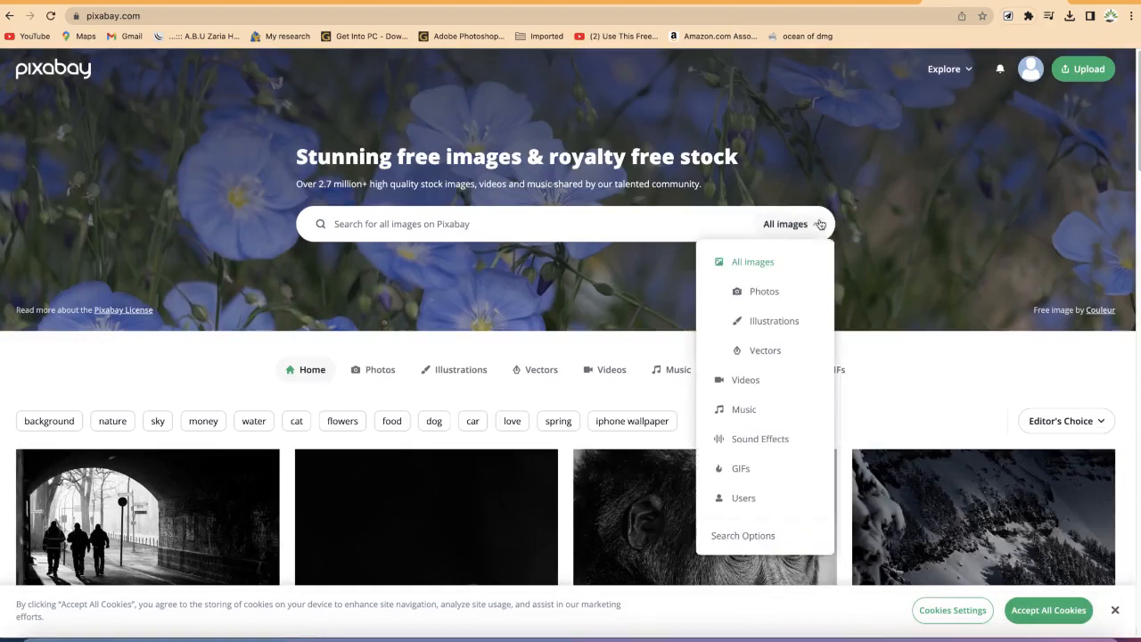
{"action": "left_click", "coordinate": [784, 377]}
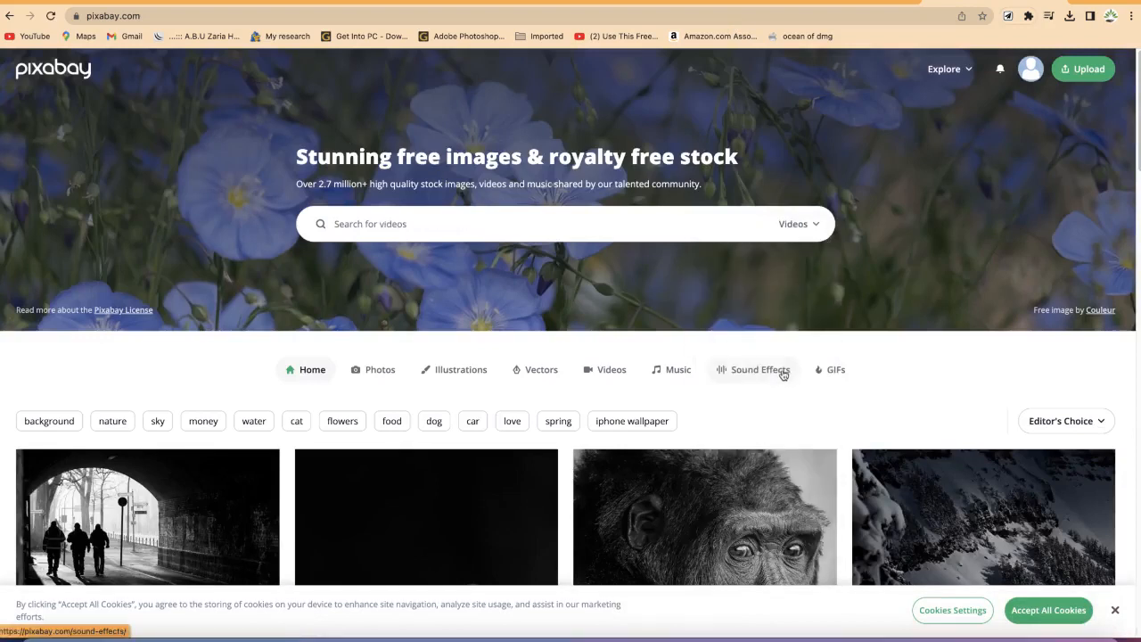
{"action": "left_click", "coordinate": [604, 228]}
{"action": "type", "text": "r"}
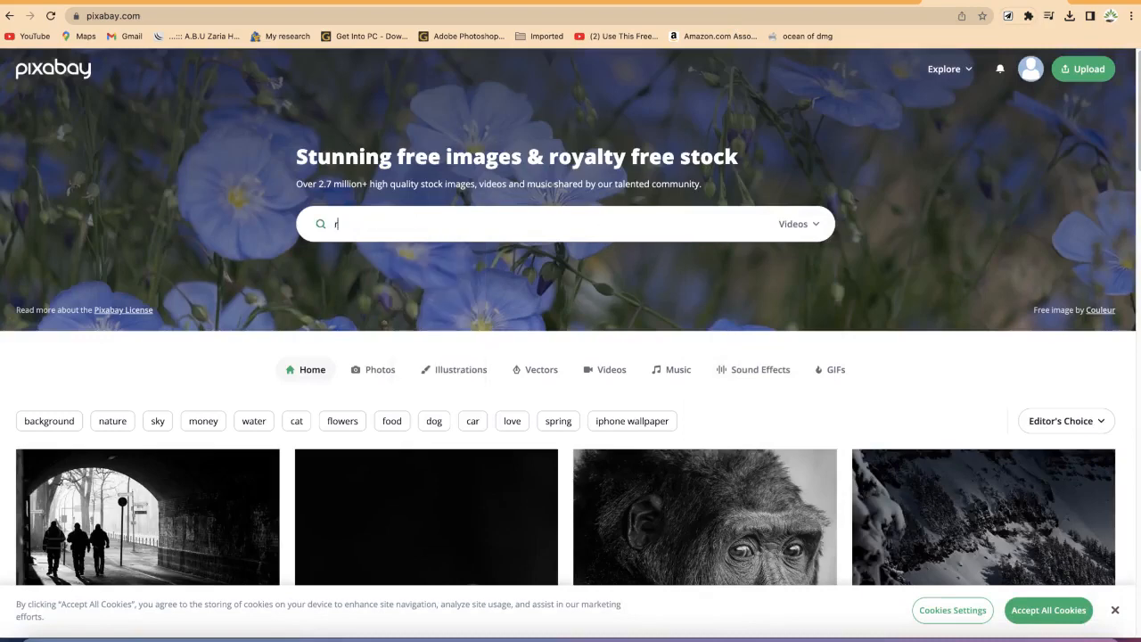
{"action": "type", "text": "obots"}
{"action": "key", "text": "Return"}
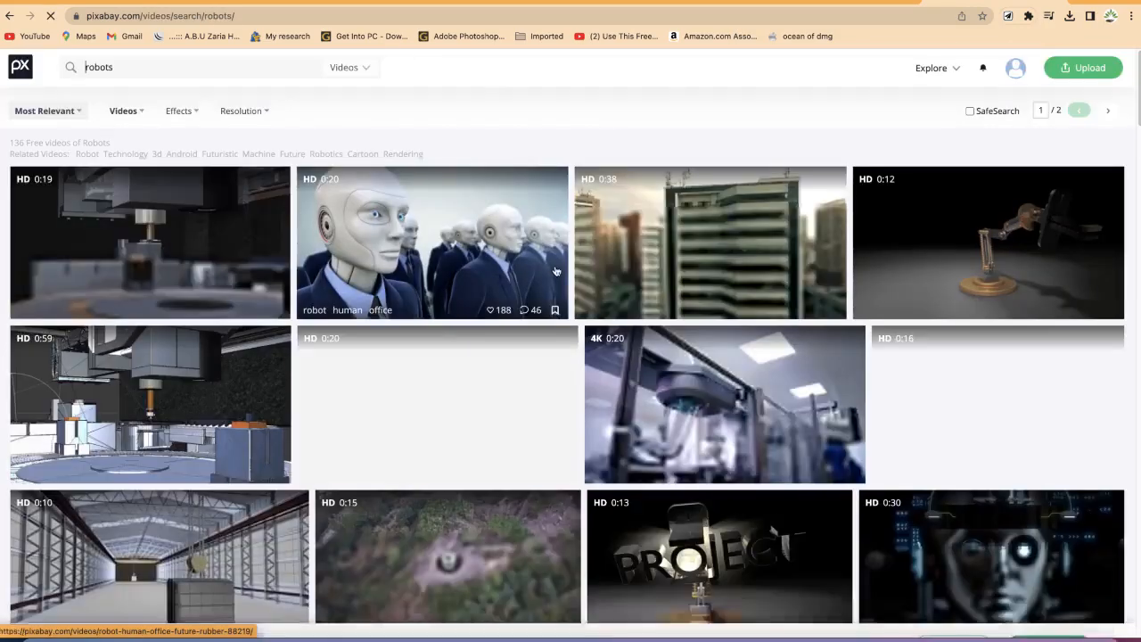
Step: Open the video of a robot sitting with a laptop in its own tab and play its preview
{"action": "scroll", "coordinate": [553, 294], "scroll_direction": "down", "scroll_amount": 3}
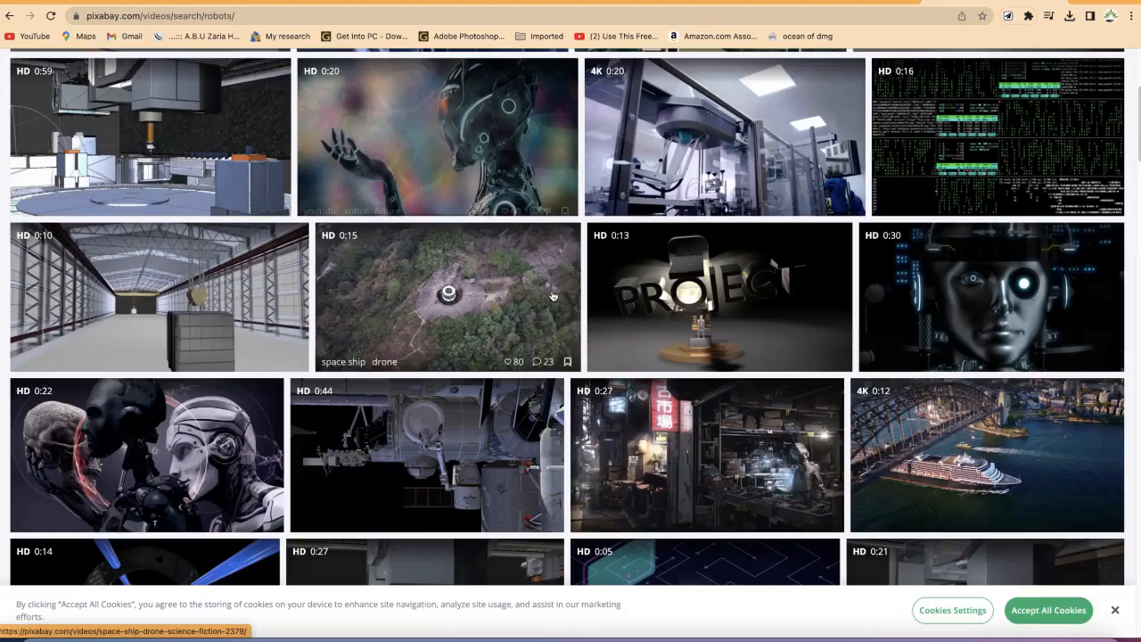
{"action": "scroll", "coordinate": [553, 296], "scroll_direction": "down", "scroll_amount": 5}
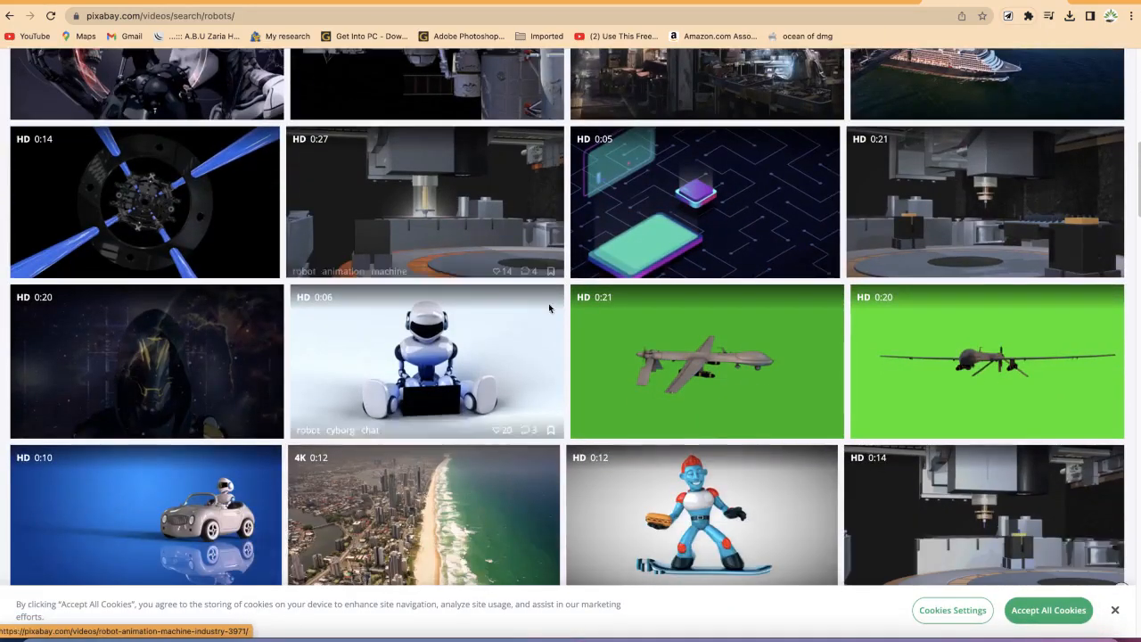
{"action": "right_click", "coordinate": [443, 363]}
{"action": "left_click", "coordinate": [445, 368]}
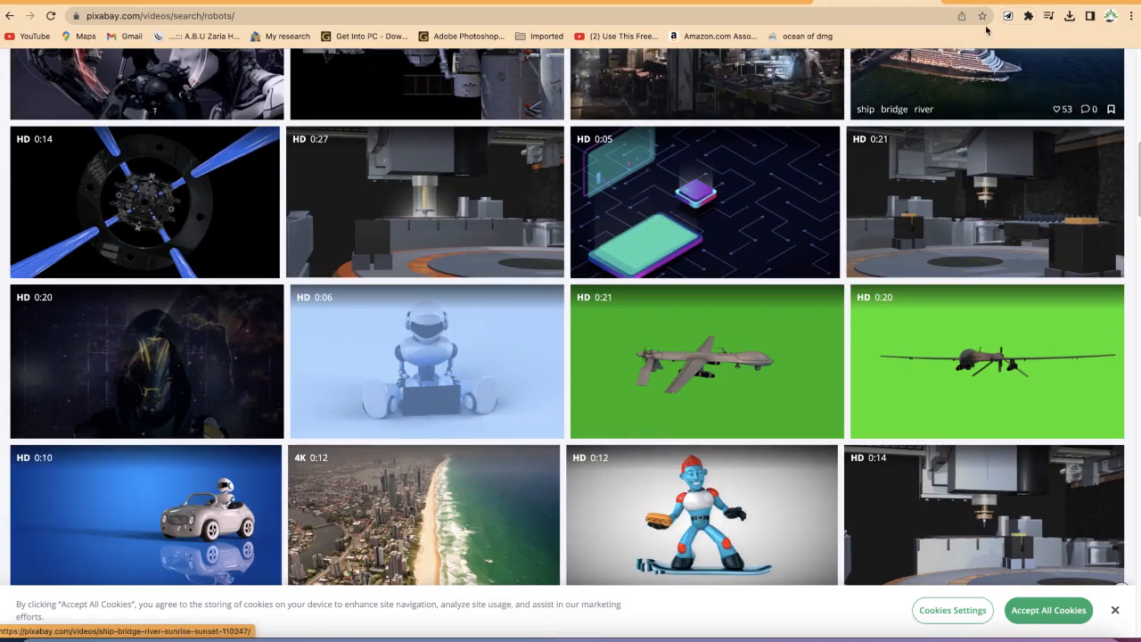
{"action": "key", "text": "ctrl+Tab"}
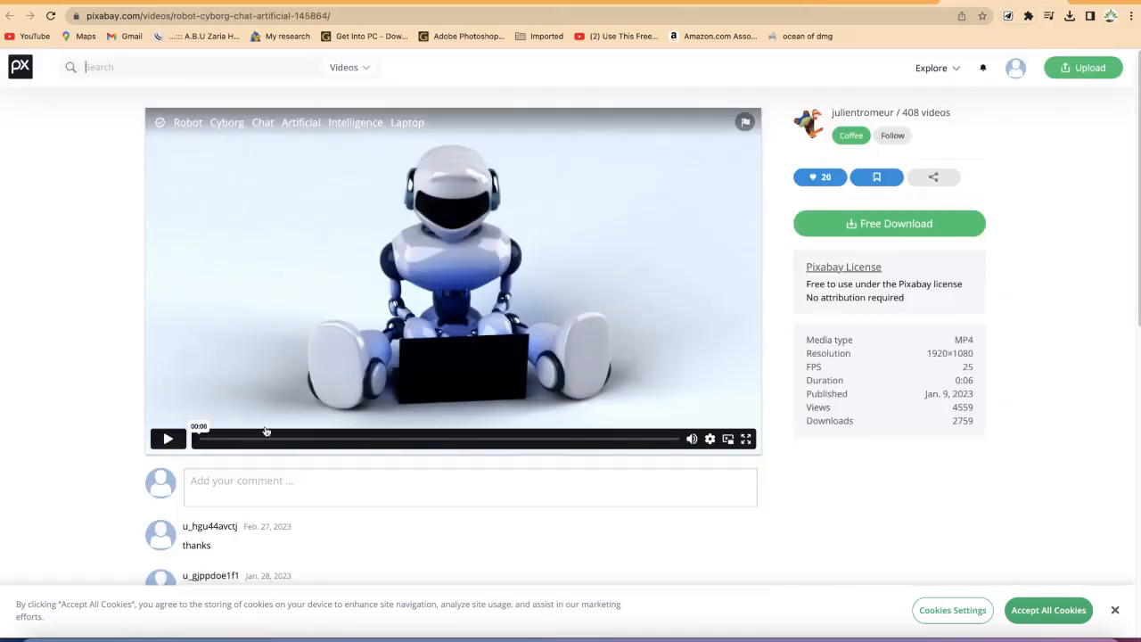
{"action": "left_click", "coordinate": [169, 439]}
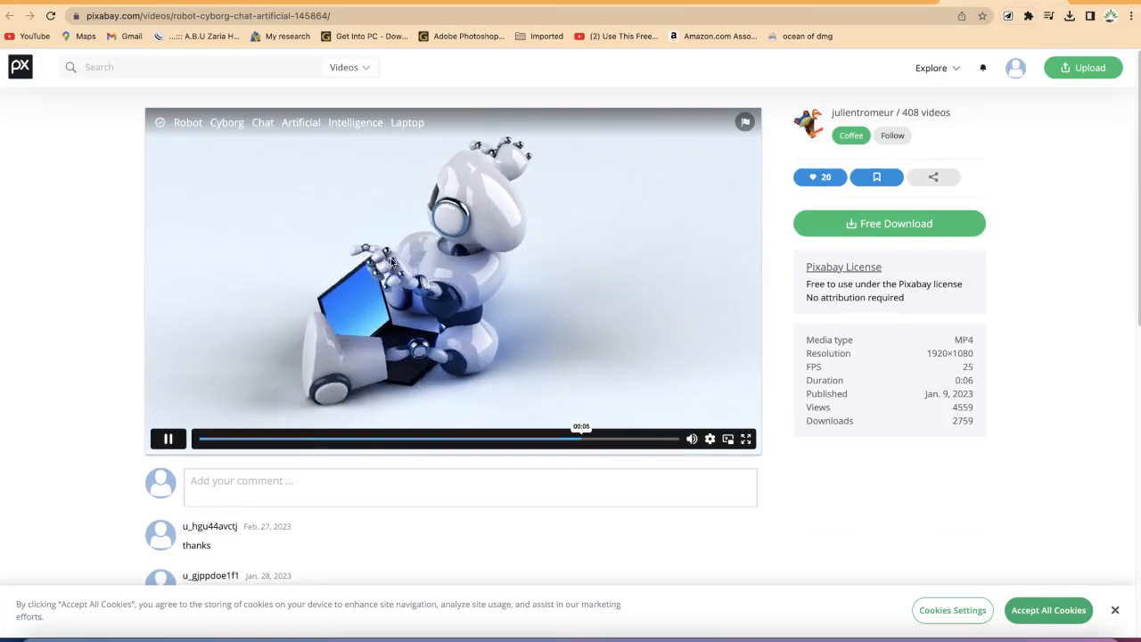
Step: Download the robot video at 1920×1080 into the Documents > YouTube > Clipchamp folder
{"action": "left_click", "coordinate": [874, 225]}
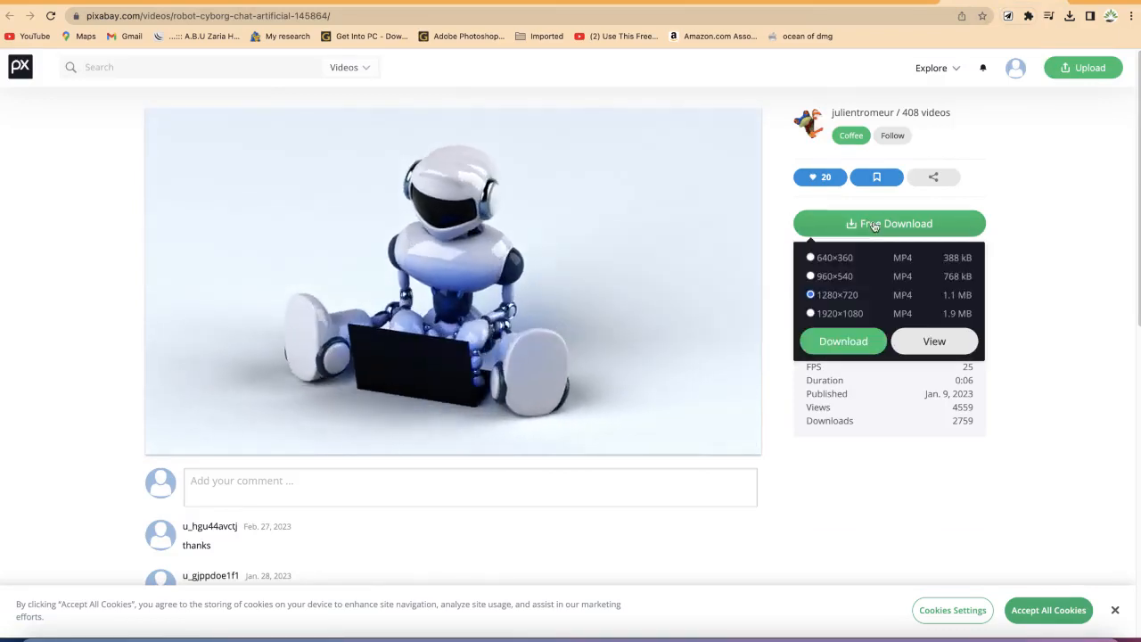
{"action": "left_click", "coordinate": [811, 314]}
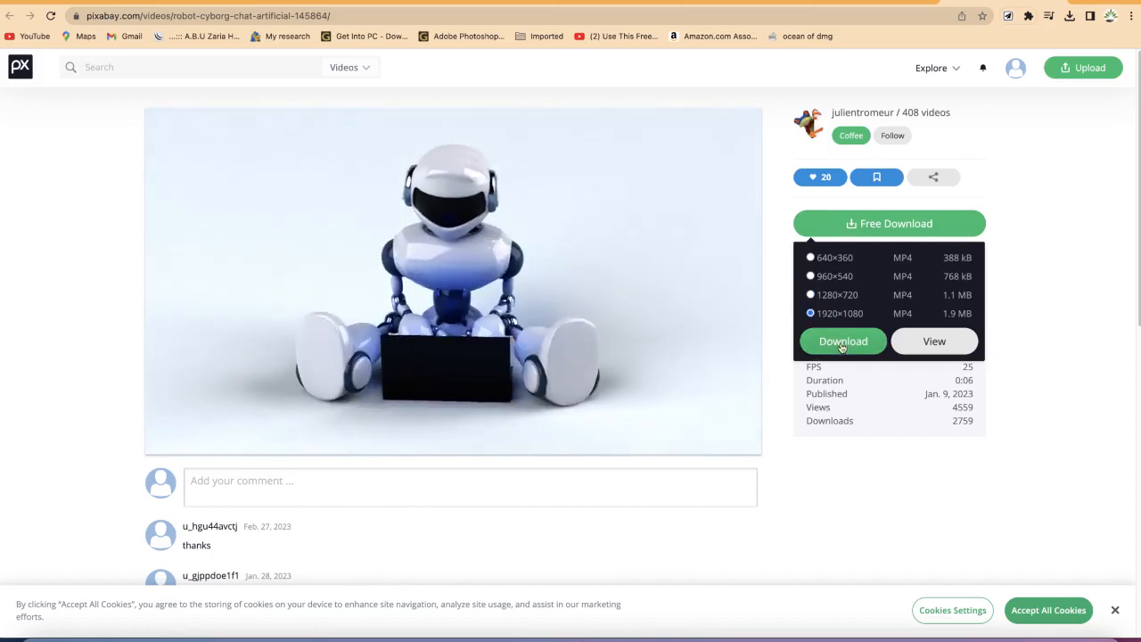
{"action": "left_click", "coordinate": [842, 344]}
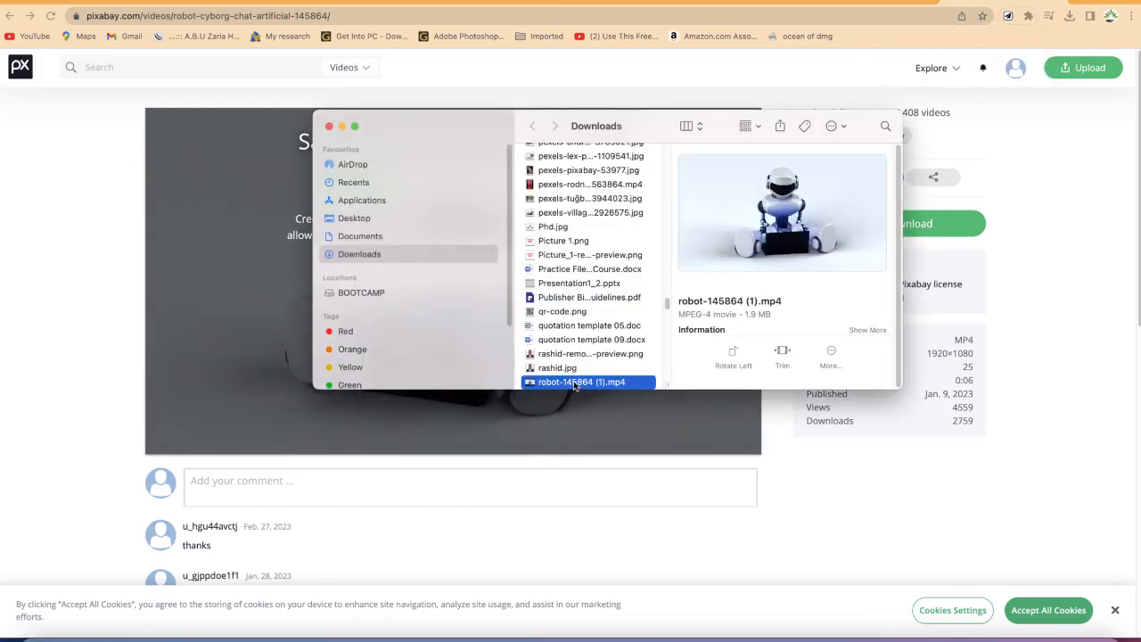
{"action": "left_click", "coordinate": [356, 233]}
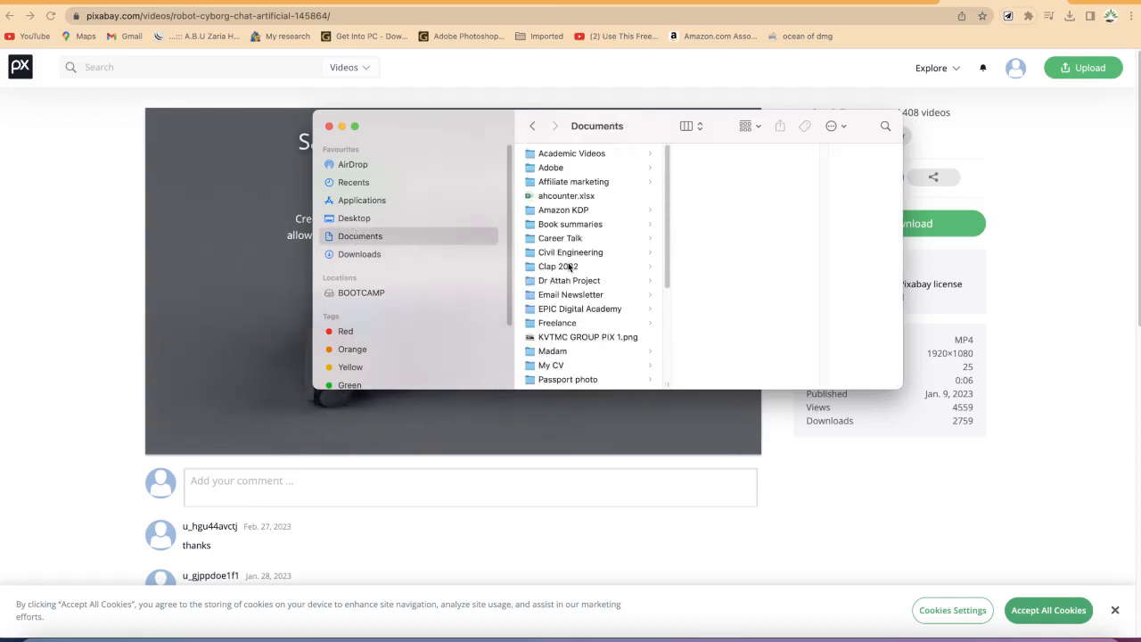
{"action": "scroll", "coordinate": [564, 303], "scroll_direction": "down", "scroll_amount": 5}
{"action": "left_click", "coordinate": [565, 362]}
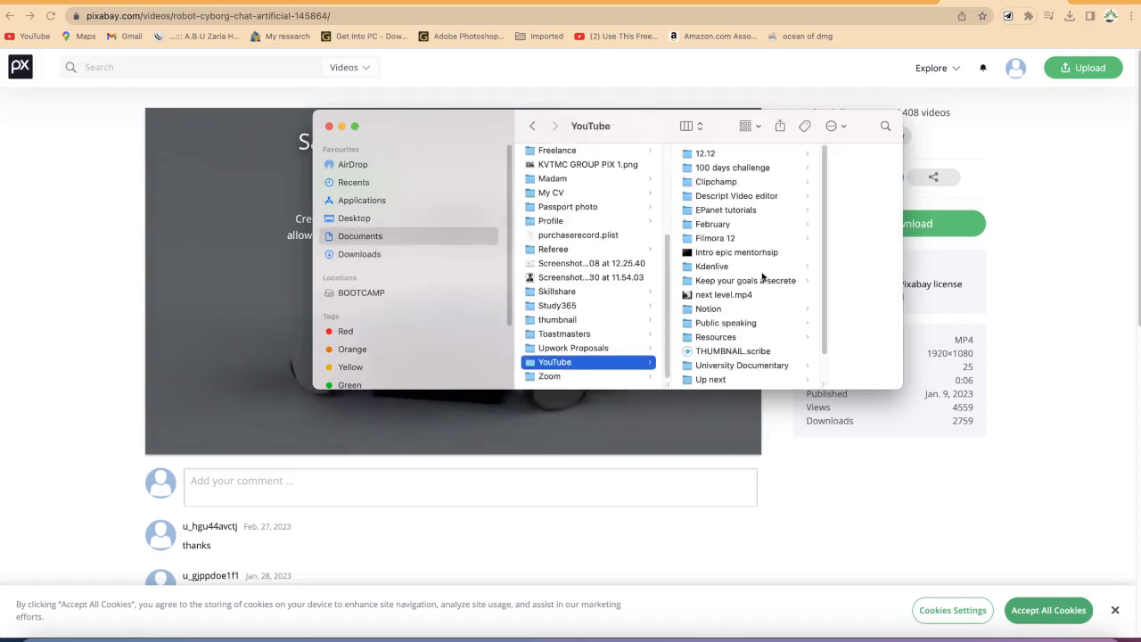
{"action": "left_click", "coordinate": [752, 183]}
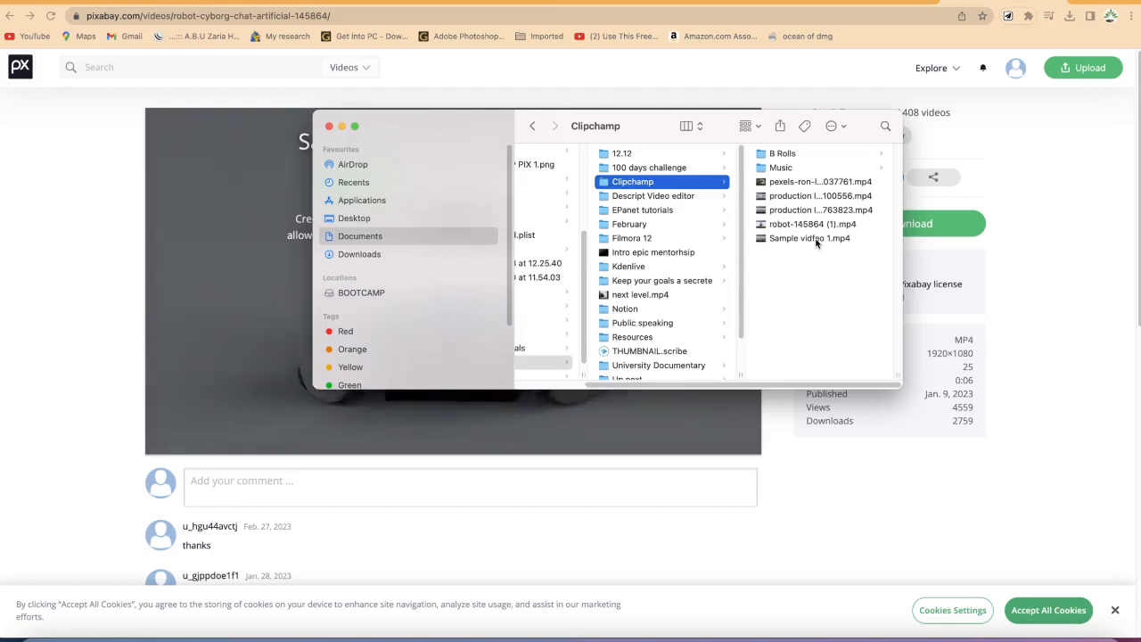
{"action": "left_click", "coordinate": [1072, 219]}
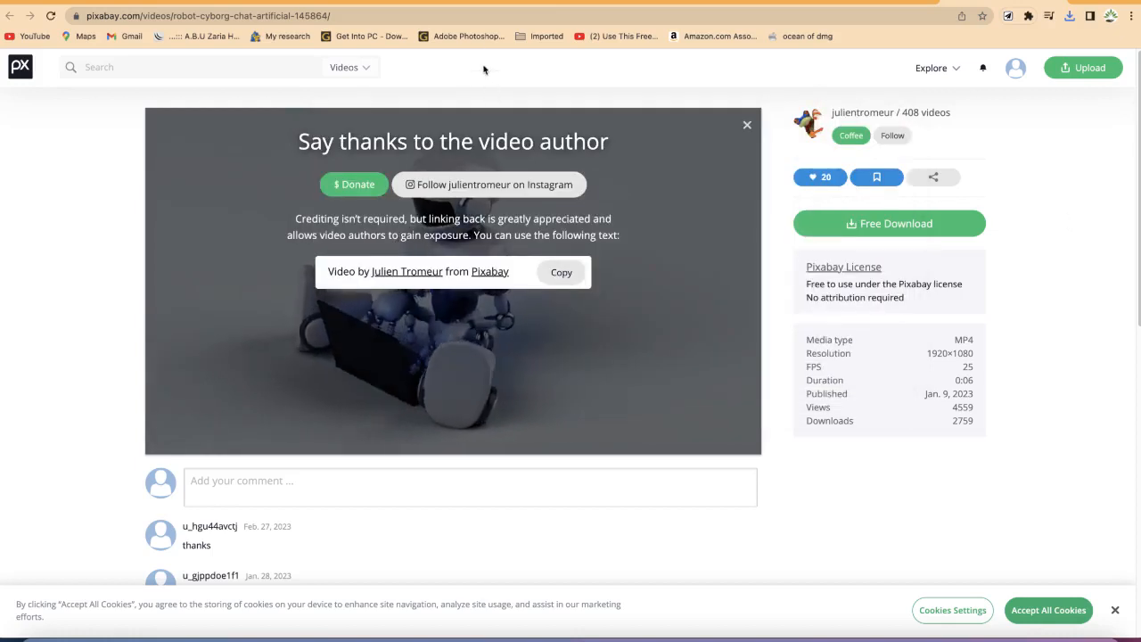
Step: Return to the Clipchamp editor and import the downloaded robot video into the project's media
{"action": "left_click", "coordinate": [462, 2]}
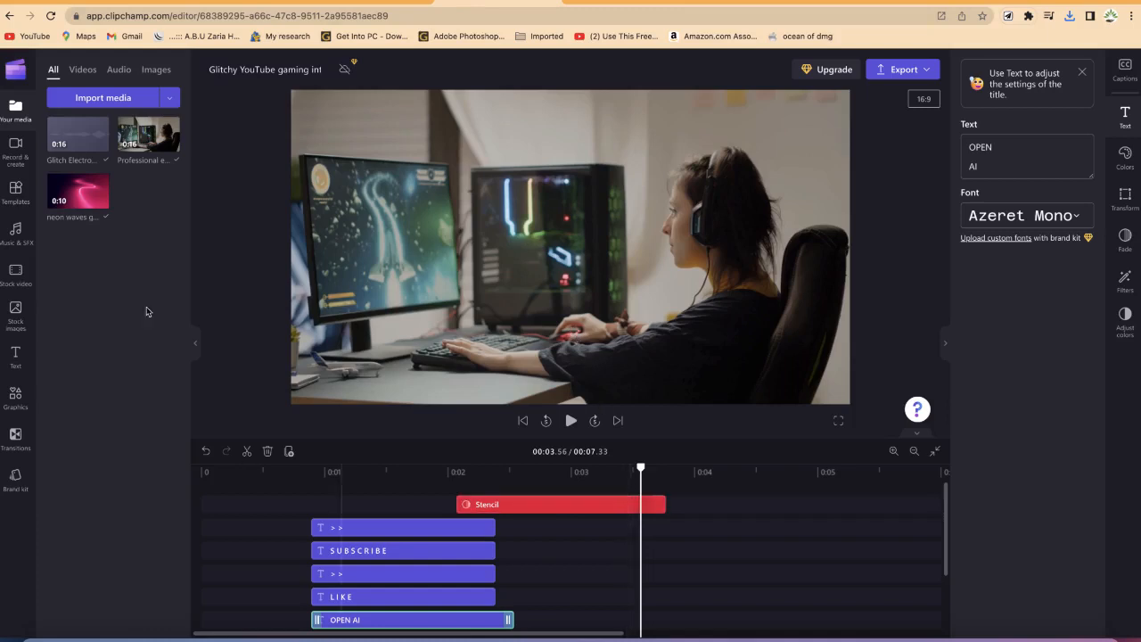
{"action": "left_click", "coordinate": [112, 107]}
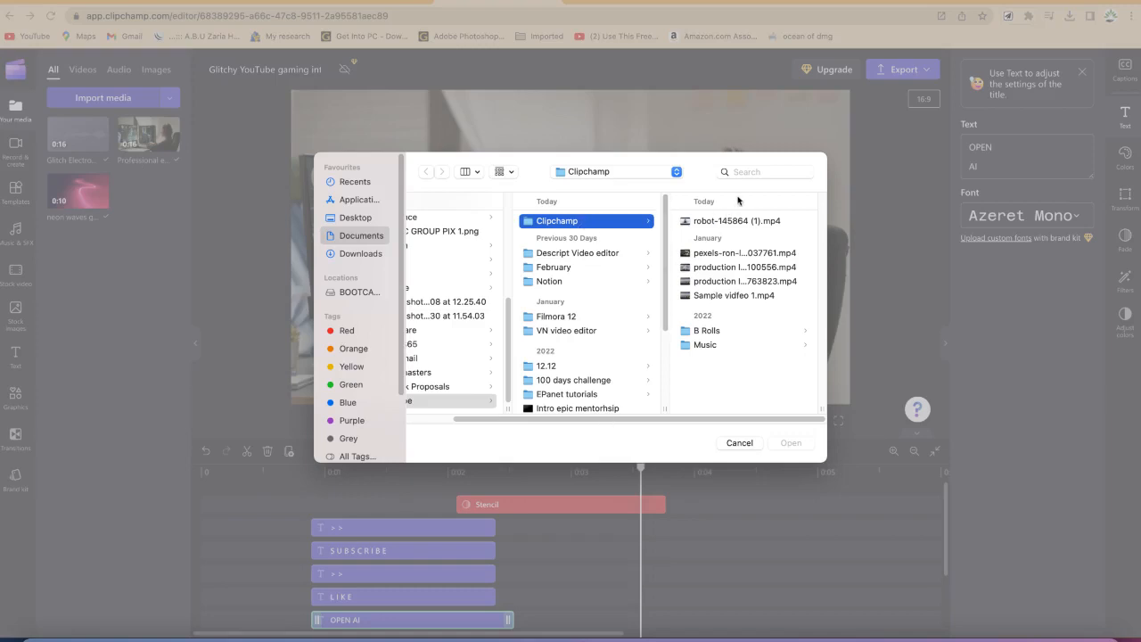
{"action": "left_click", "coordinate": [711, 221]}
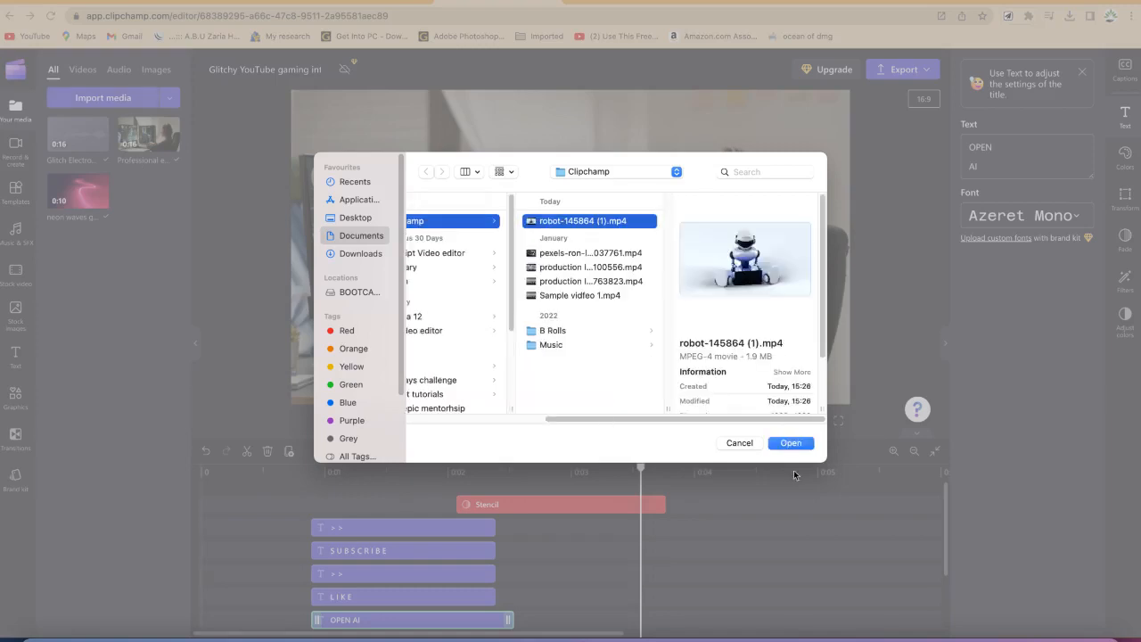
{"action": "left_click", "coordinate": [789, 444]}
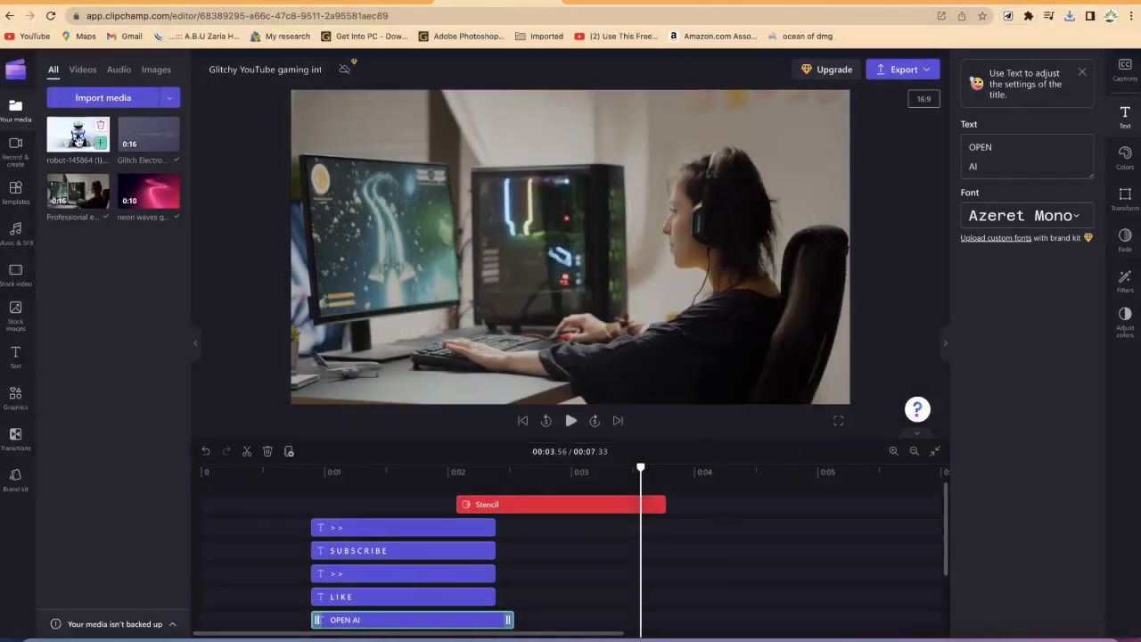
Step: Replace the gamer footage in the video track with the robot video clip
{"action": "mouse_move", "coordinate": [76, 147]}
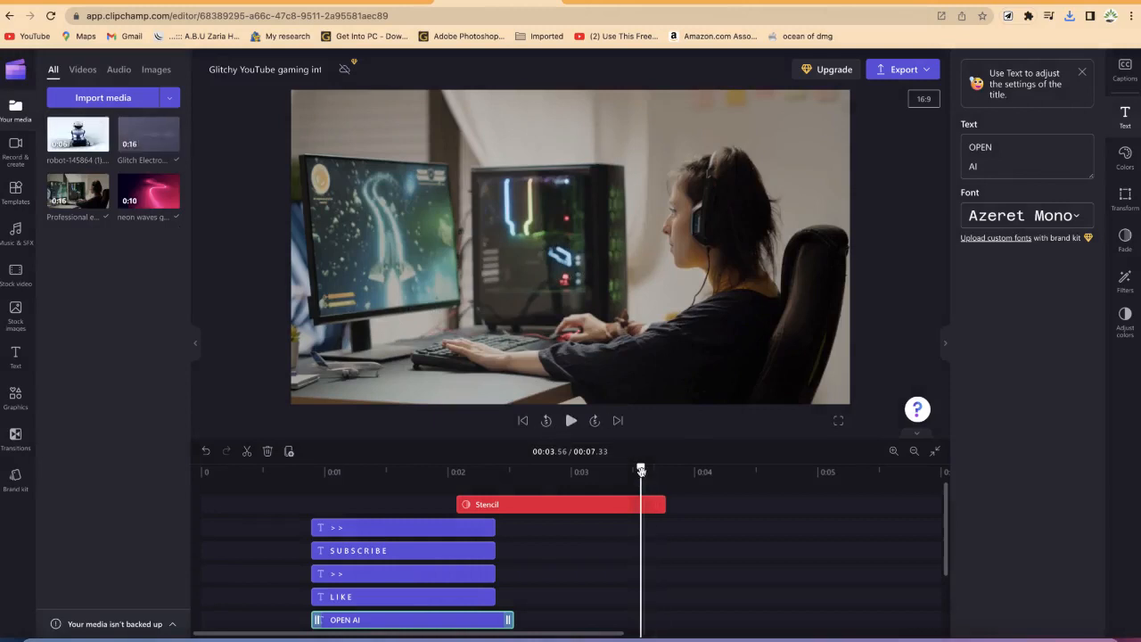
{"action": "scroll", "coordinate": [575, 583], "scroll_direction": "down", "scroll_amount": 2}
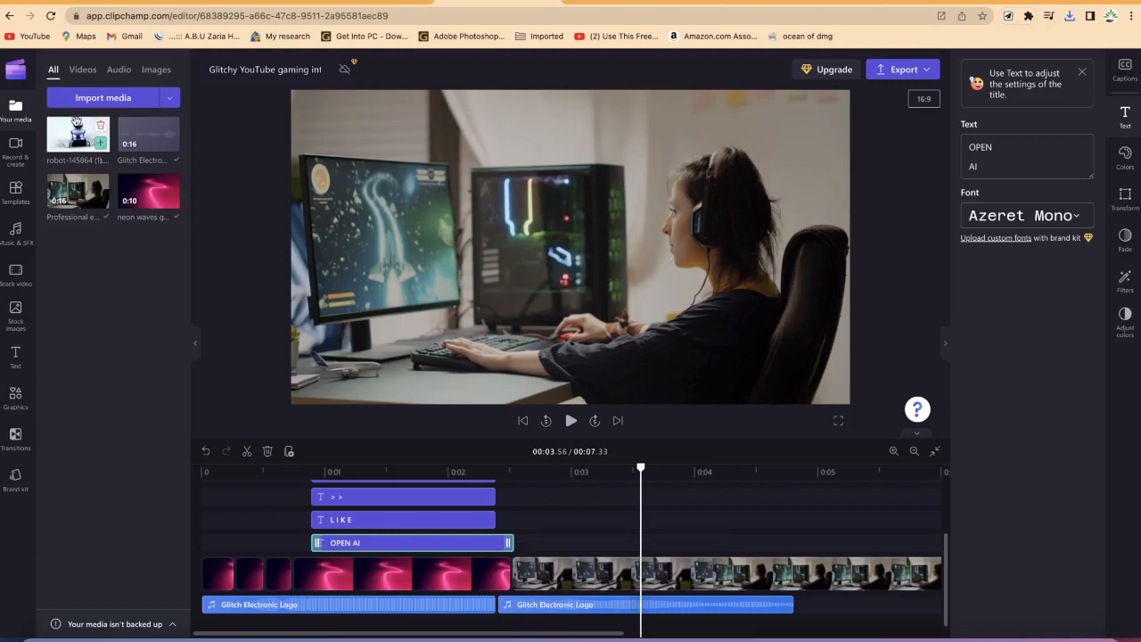
{"action": "left_click_drag", "start_coordinate": [69, 142], "coordinate": [578, 579]}
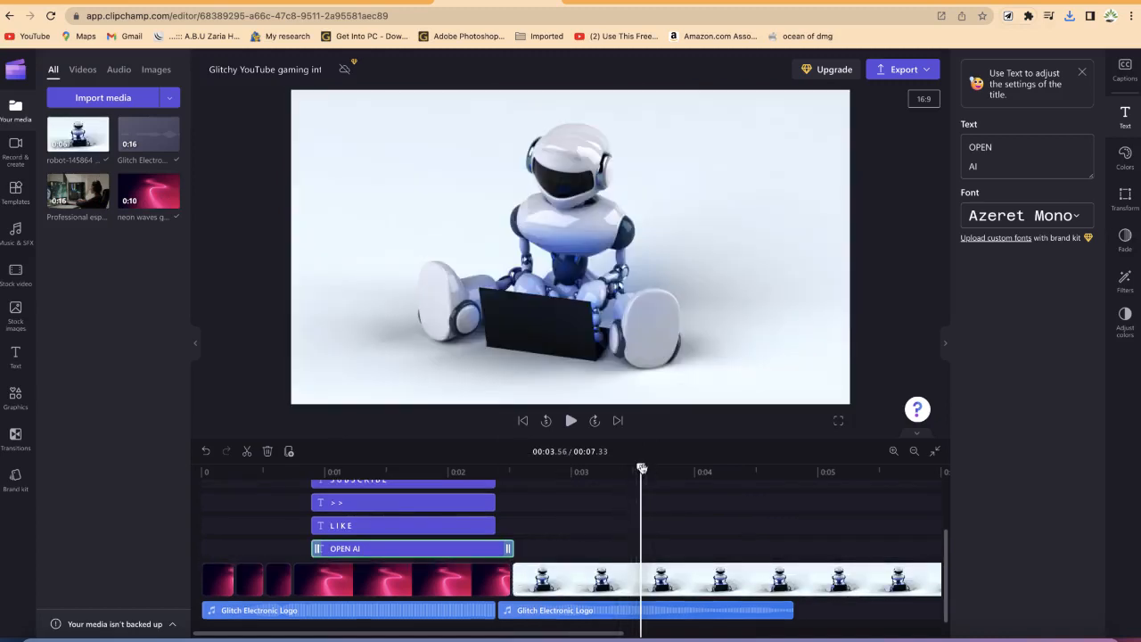
Step: Play the intro from the beginning to preview the new footage
{"action": "left_click_drag", "start_coordinate": [642, 468], "coordinate": [254, 468]}
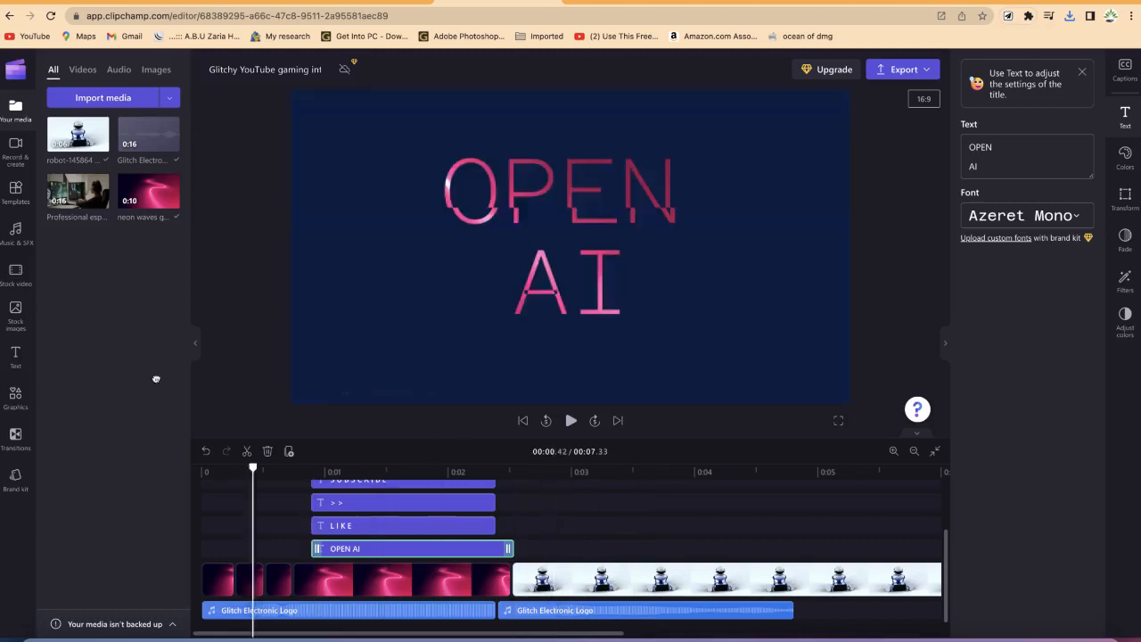
{"action": "left_click_drag", "start_coordinate": [156, 379], "coordinate": [146, 377]}
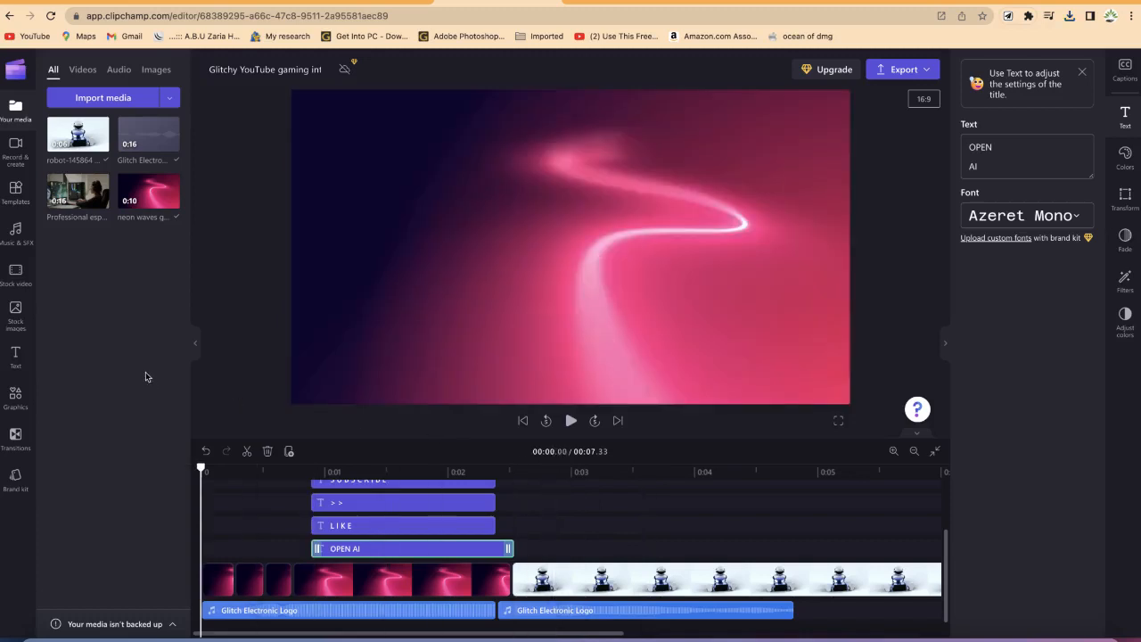
{"action": "key", "text": "space"}
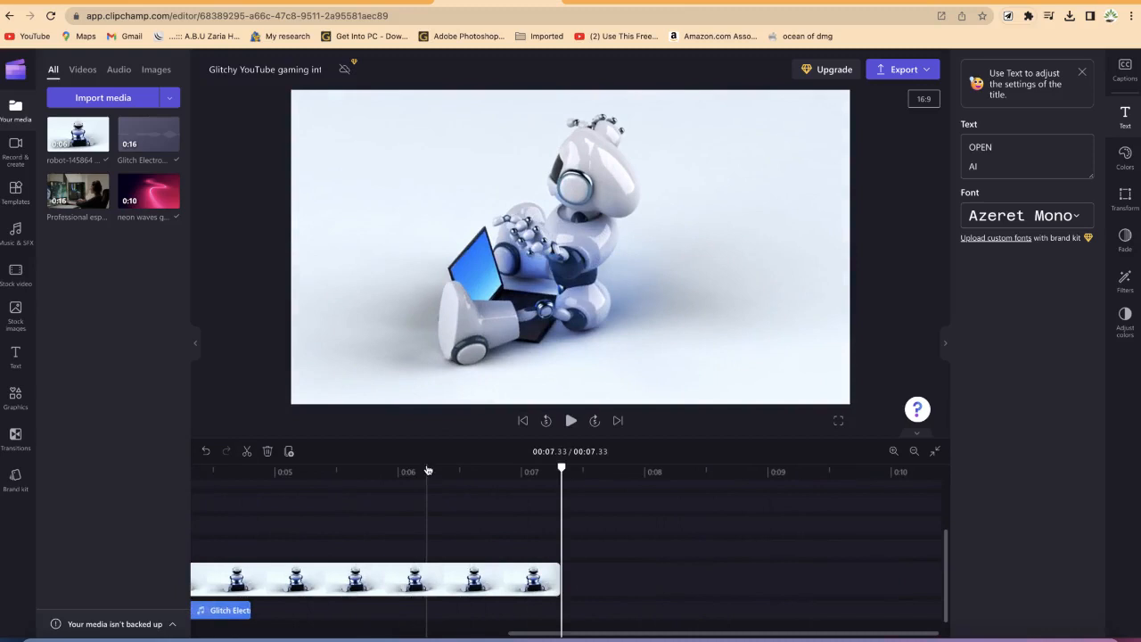
Step: Try to shorten the end of the robot clip and undo the trim
{"action": "left_click_drag", "start_coordinate": [560, 580], "coordinate": [429, 561]}
{"action": "key", "text": "super+z"}
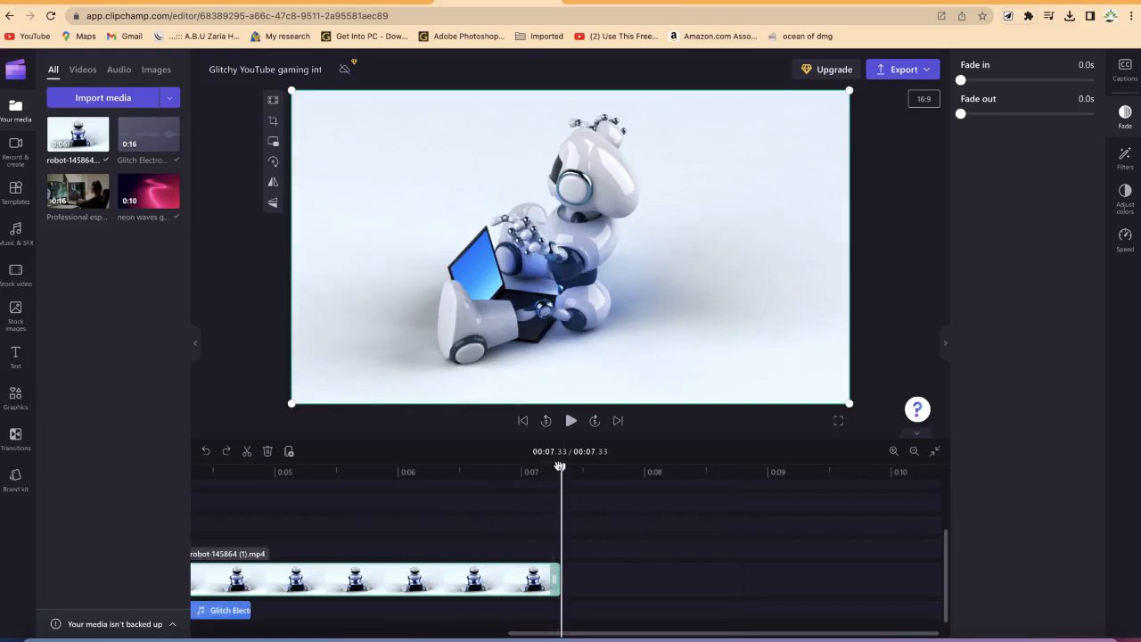
Step: Add a Fireworks title text to the timeline above the robot clip
{"action": "left_click_drag", "start_coordinate": [560, 468], "coordinate": [26, 475]}
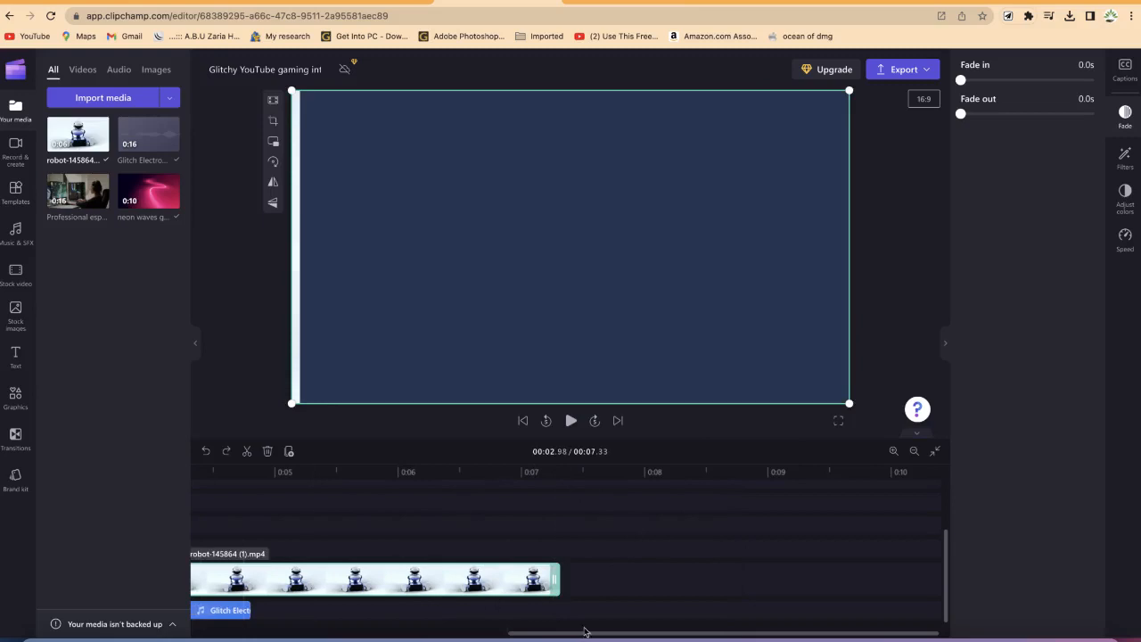
{"action": "left_click_drag", "start_coordinate": [542, 632], "coordinate": [228, 629]}
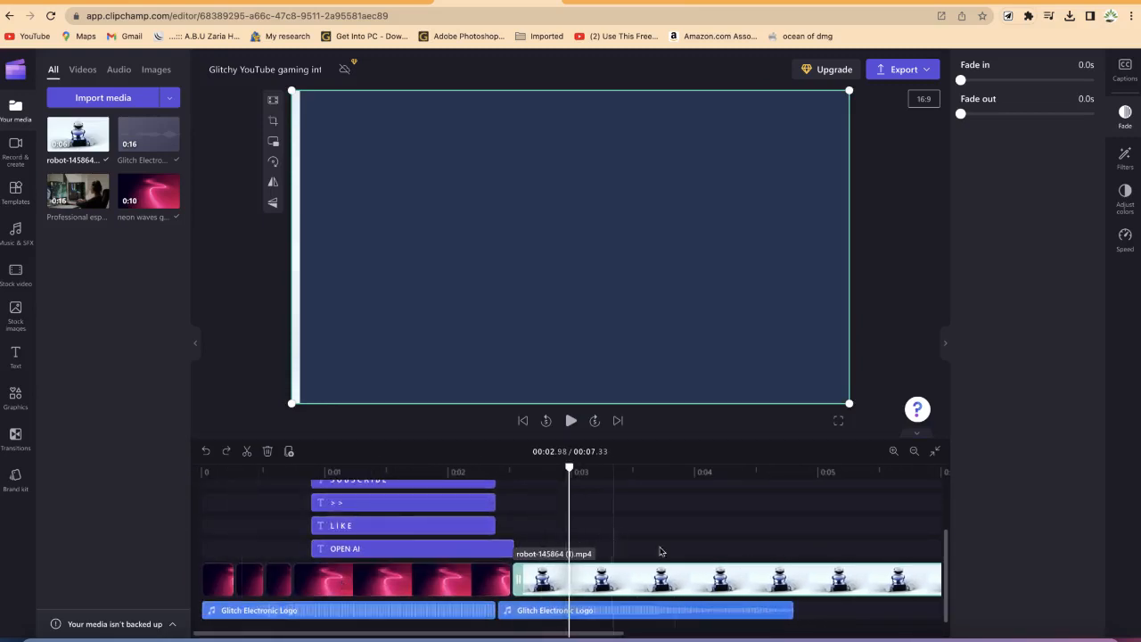
{"action": "left_click", "coordinate": [17, 365]}
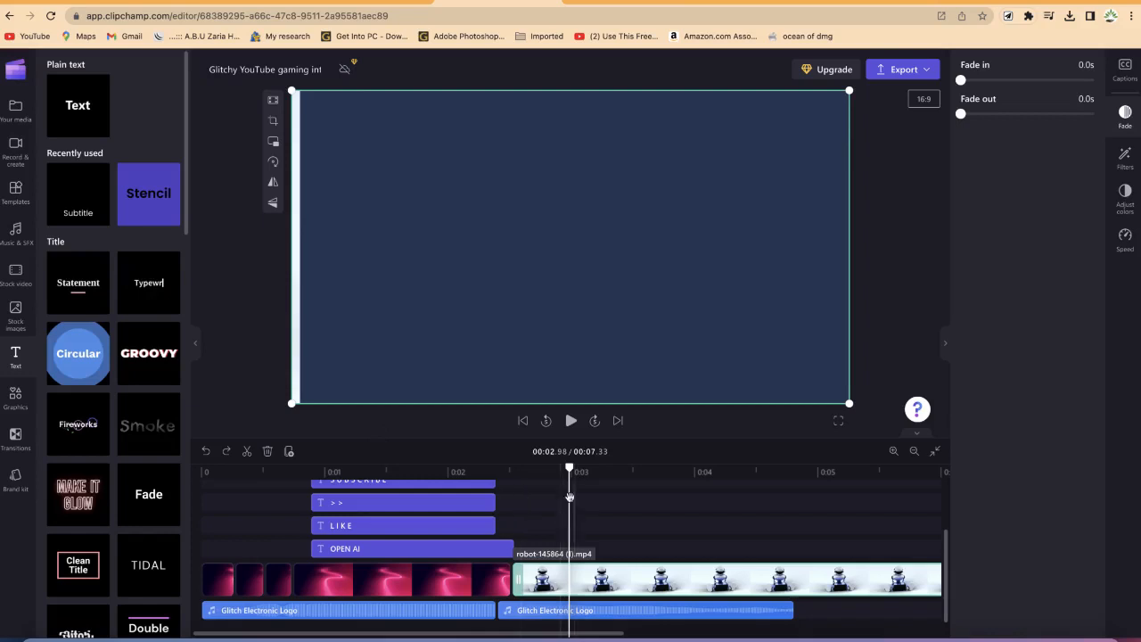
{"action": "left_click_drag", "start_coordinate": [569, 468], "coordinate": [440, 468]}
{"action": "key", "text": "space"}
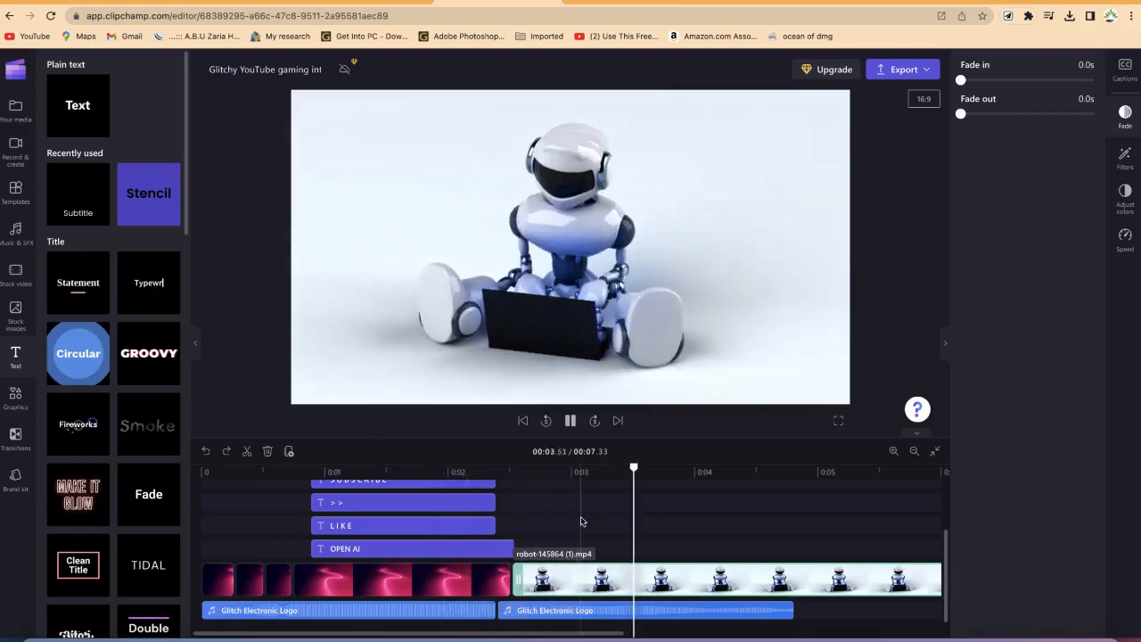
{"action": "left_click", "coordinate": [654, 233]}
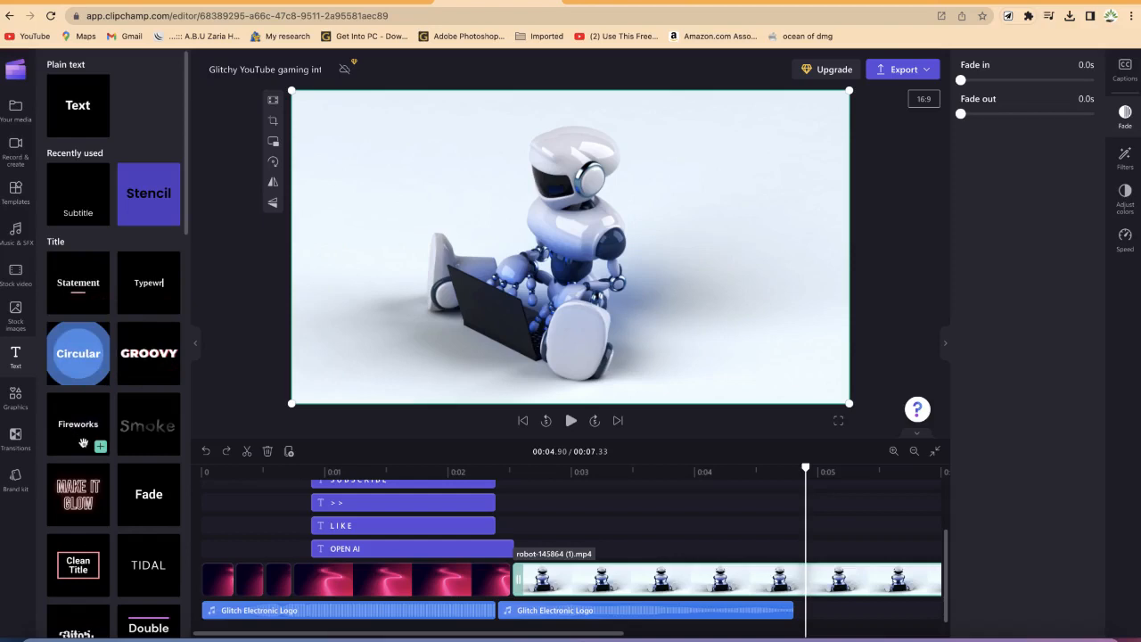
{"action": "left_click_drag", "start_coordinate": [73, 430], "coordinate": [598, 559]}
{"action": "left_click_drag", "start_coordinate": [578, 560], "coordinate": [579, 560]}
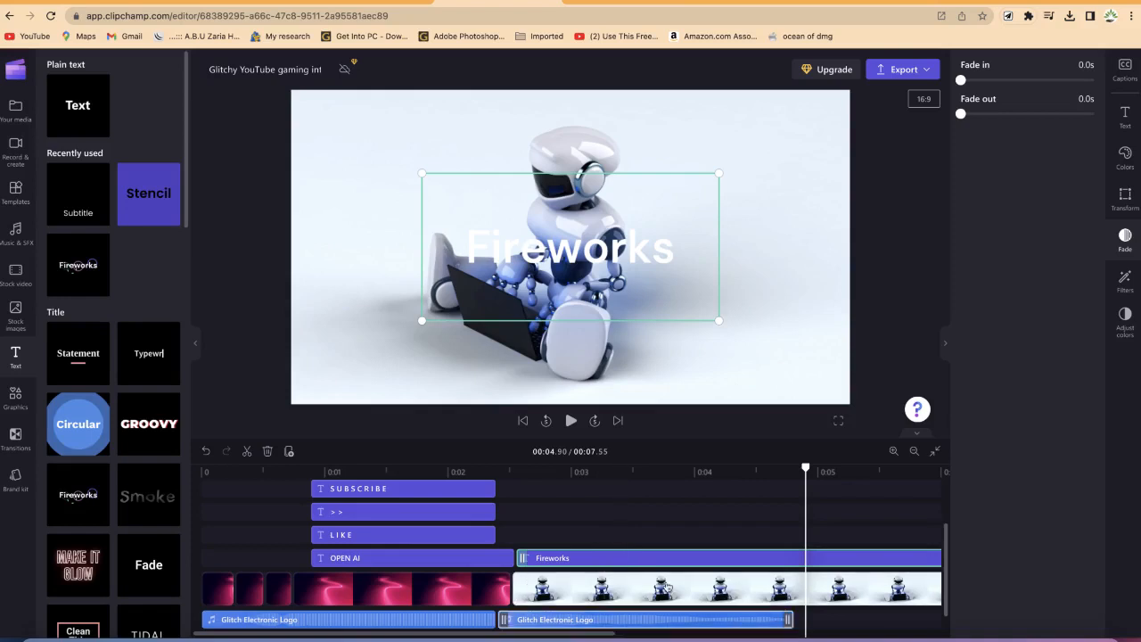
Step: Trim the Fireworks text so it ends with the robot clip
{"action": "left_click", "coordinate": [911, 453]}
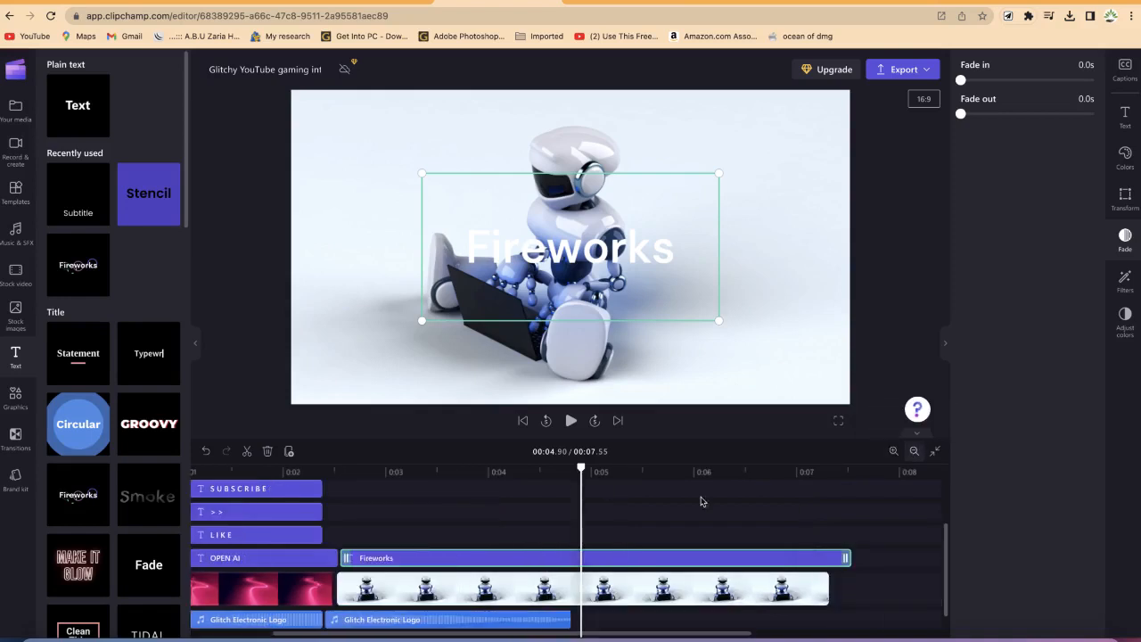
{"action": "left_click_drag", "start_coordinate": [848, 558], "coordinate": [829, 556]}
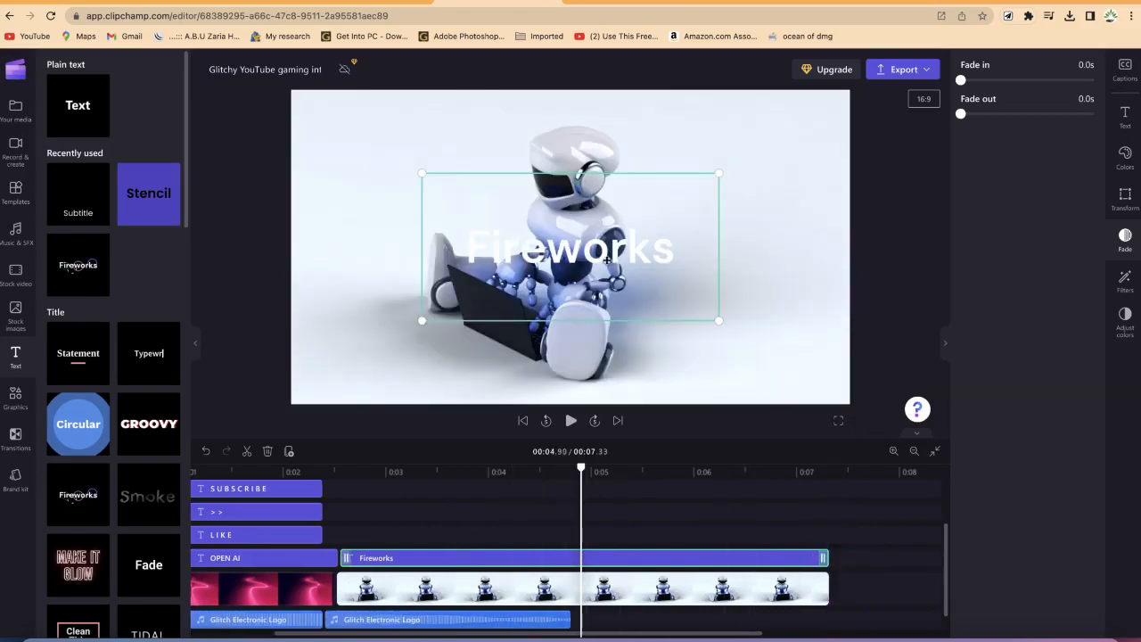
Step: Move and resize the Fireworks title to sit on the right side of the frame beside the robot
{"action": "left_click_drag", "start_coordinate": [593, 252], "coordinate": [700, 268]}
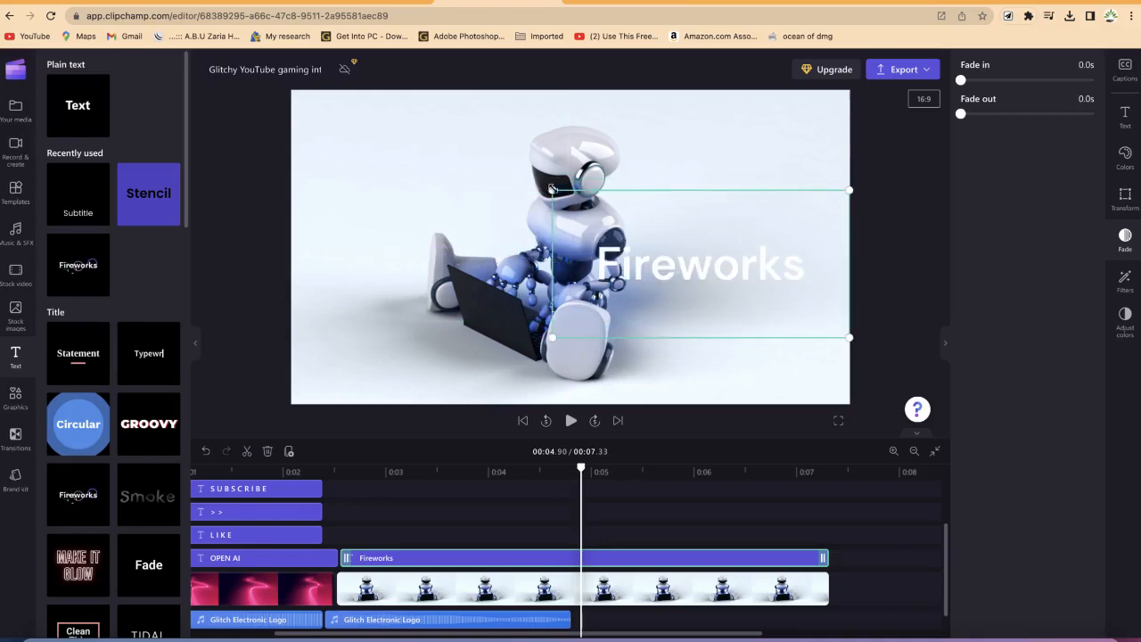
{"action": "left_click", "coordinate": [687, 266]}
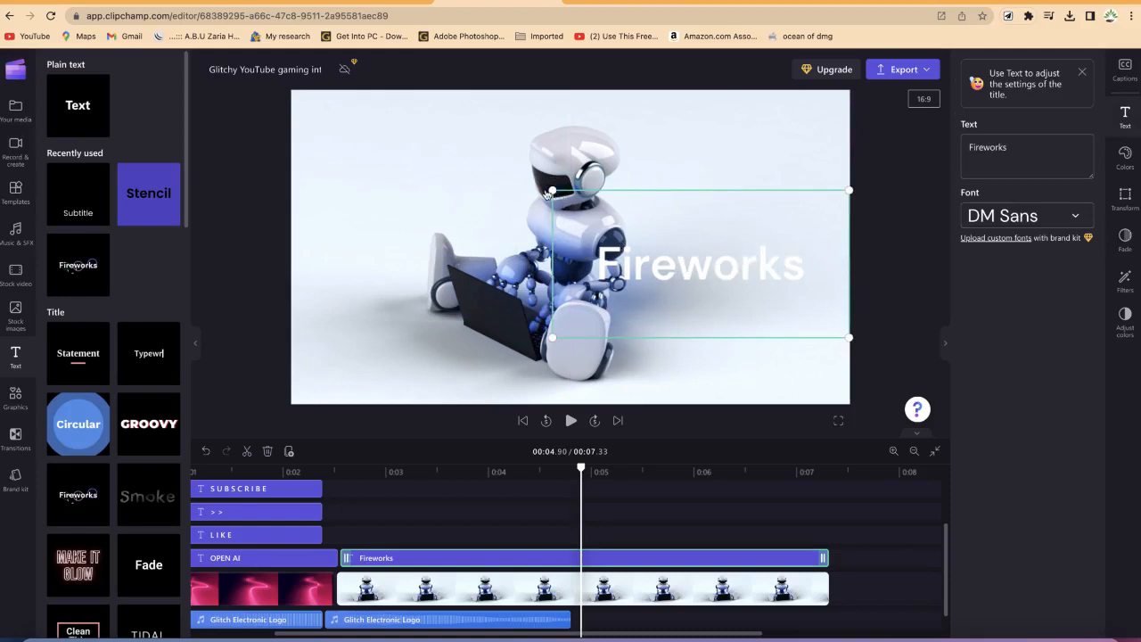
{"action": "left_click_drag", "start_coordinate": [552, 190], "coordinate": [664, 246]}
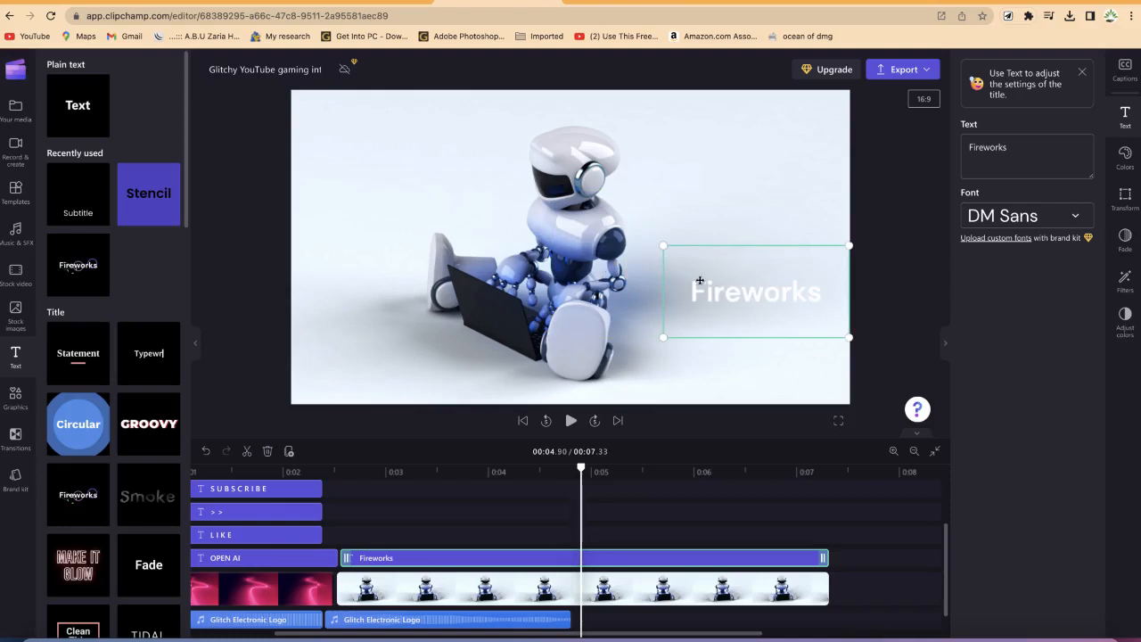
{"action": "left_click_drag", "start_coordinate": [717, 291], "coordinate": [706, 268]}
{"action": "left_click_drag", "start_coordinate": [587, 473], "coordinate": [578, 508]}
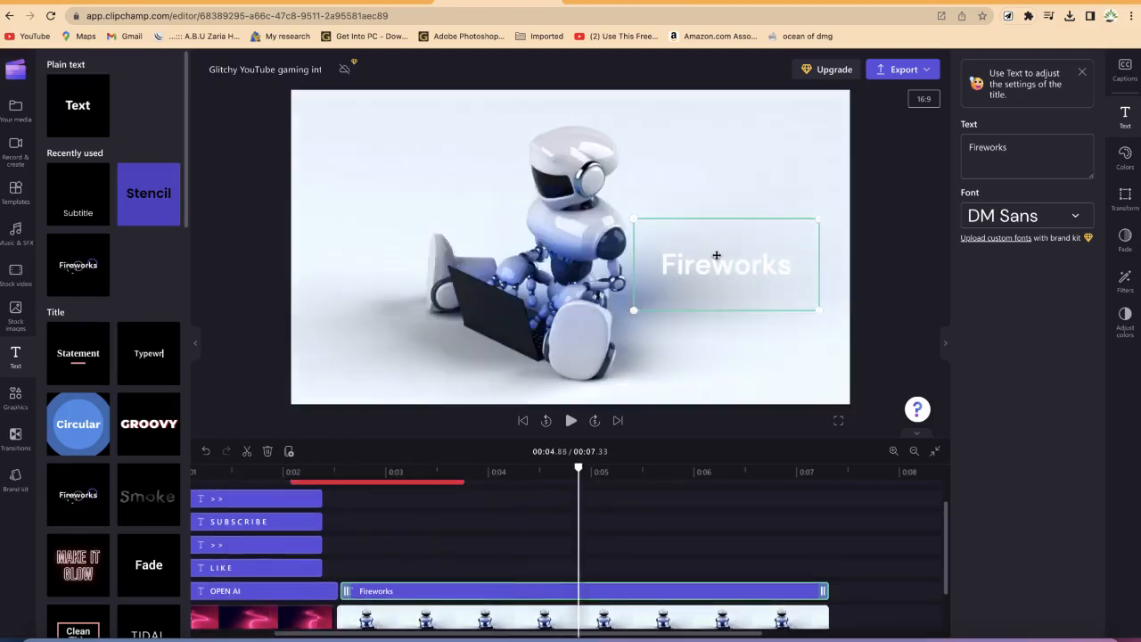
Step: Change the title text to "Welcome To My Channel"
{"action": "double_click", "coordinate": [1019, 152]}
{"action": "left_click", "coordinate": [900, 133]}
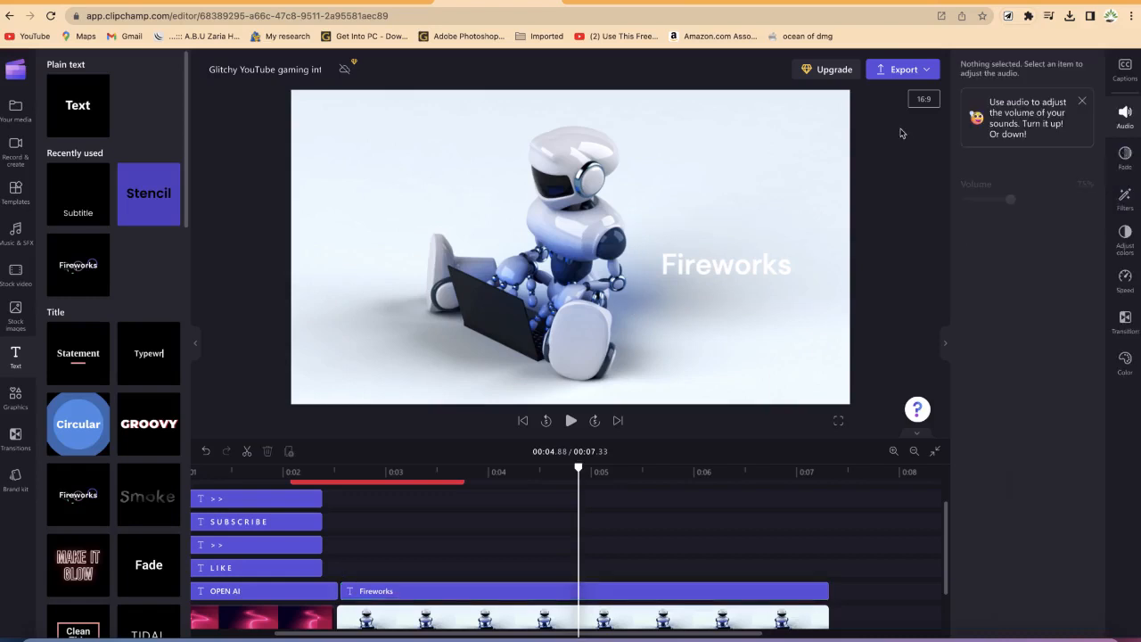
{"action": "left_click", "coordinate": [801, 257]}
{"action": "left_click", "coordinate": [1022, 150]}
{"action": "key", "text": "super+a"}
{"action": "type", "text": "Welcome To "}
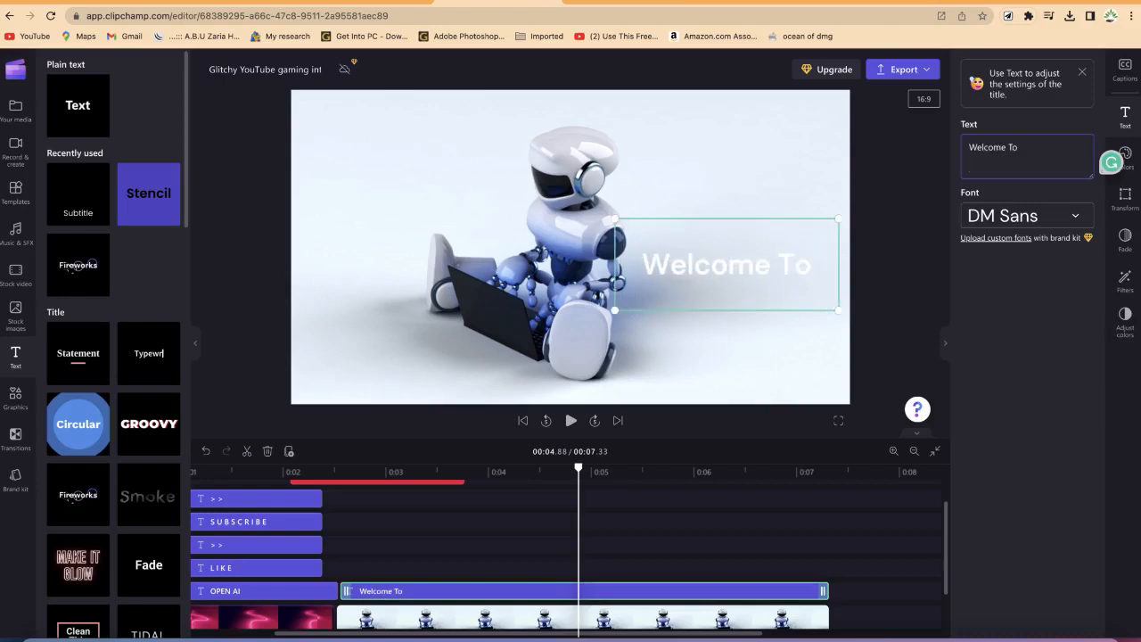
{"action": "type", "text": "My Channel"}
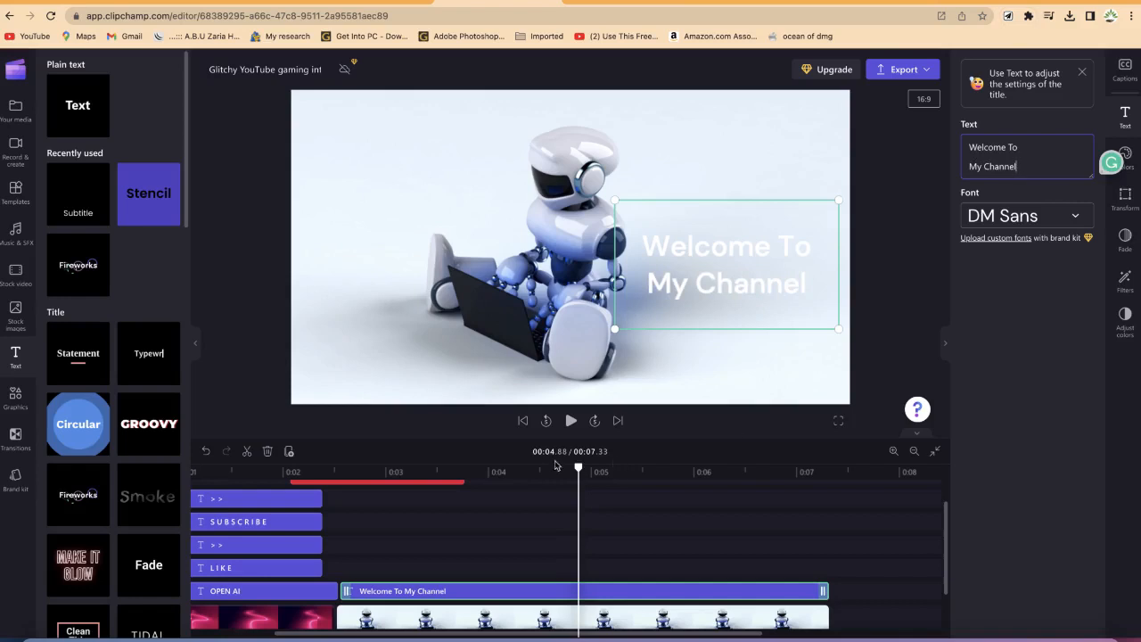
Step: Preview the intro from the start and export the video at 1080p
{"action": "left_click_drag", "start_coordinate": [579, 468], "coordinate": [83, 466]}
{"action": "key", "text": "space"}
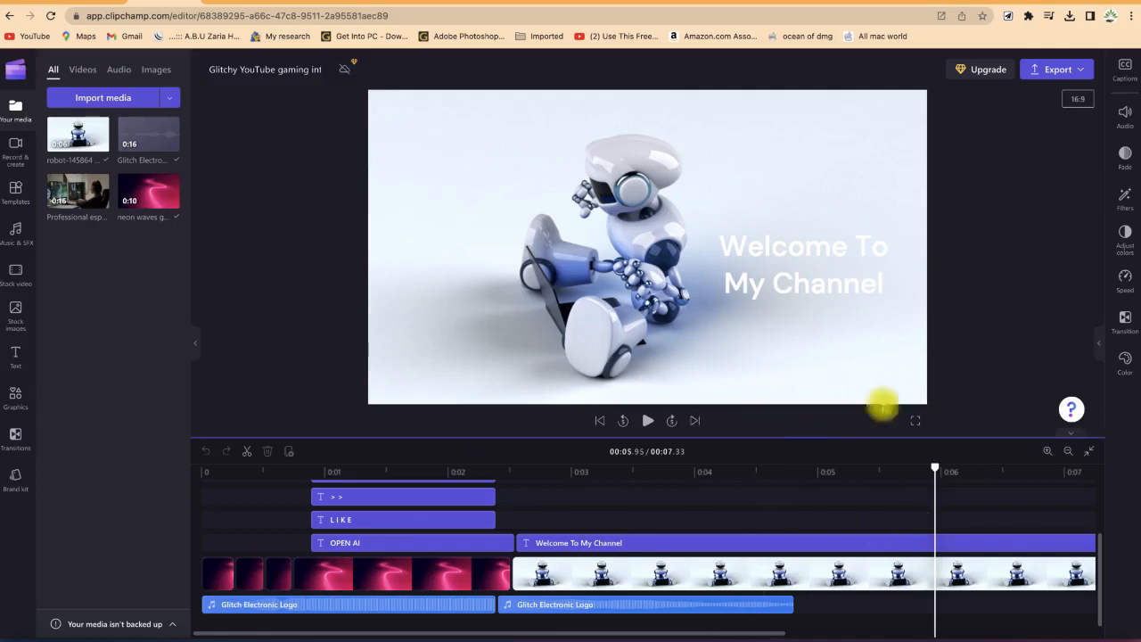
{"action": "left_click", "coordinate": [1056, 70]}
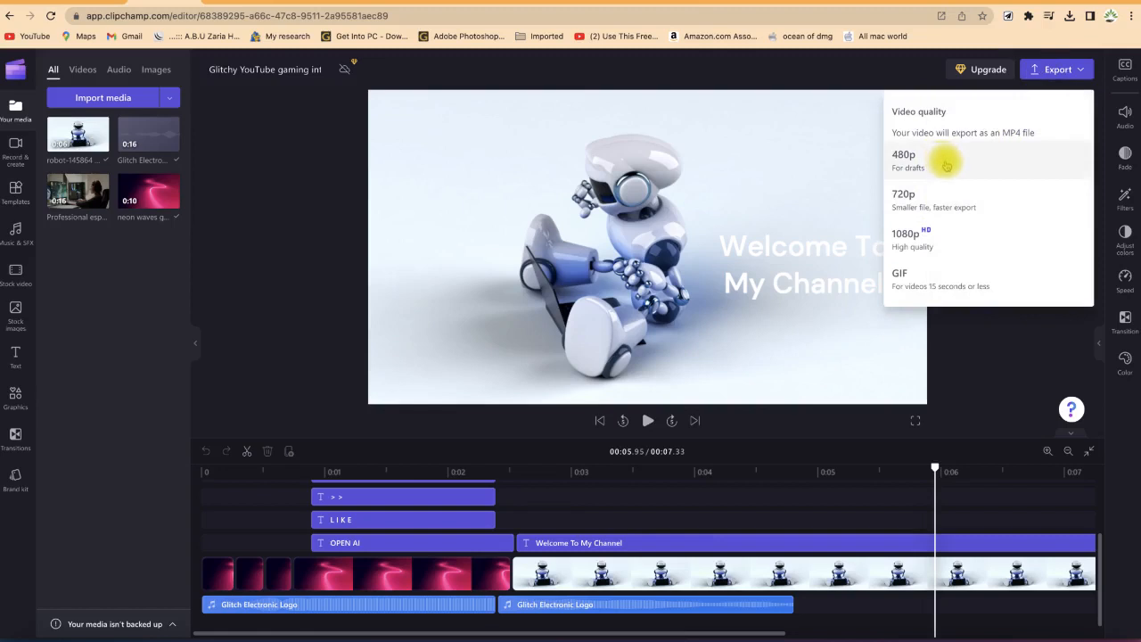
{"action": "left_click", "coordinate": [963, 239]}
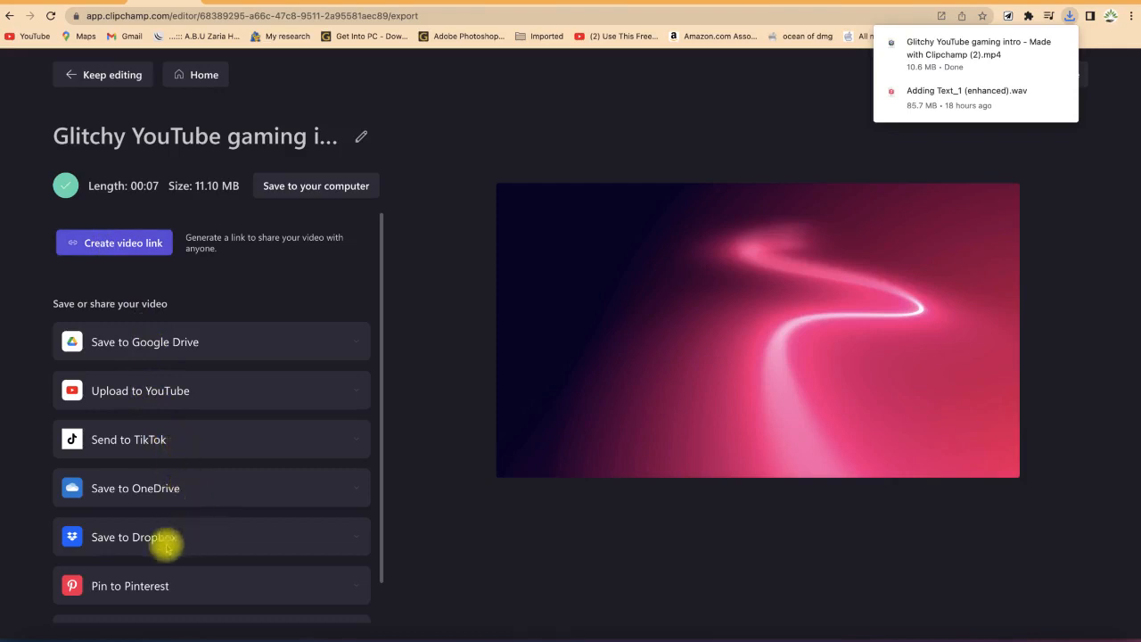
Step: Open the exported video file from the Downloads folder
{"action": "scroll", "coordinate": [146, 573], "scroll_direction": "down", "scroll_amount": 1}
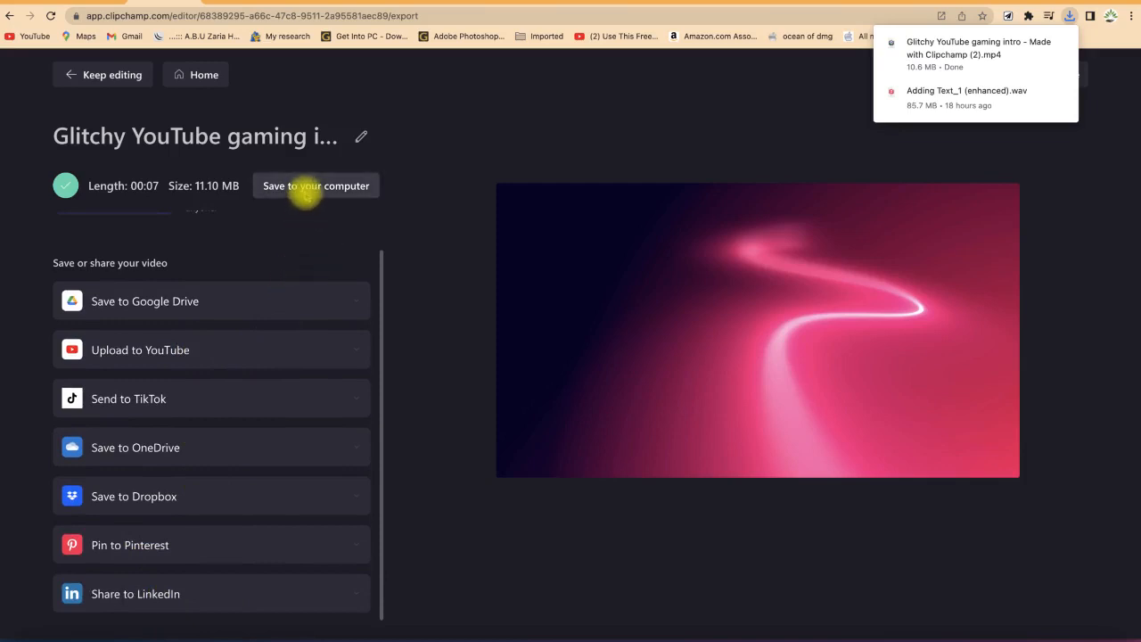
{"action": "mouse_move", "coordinate": [1011, 56]}
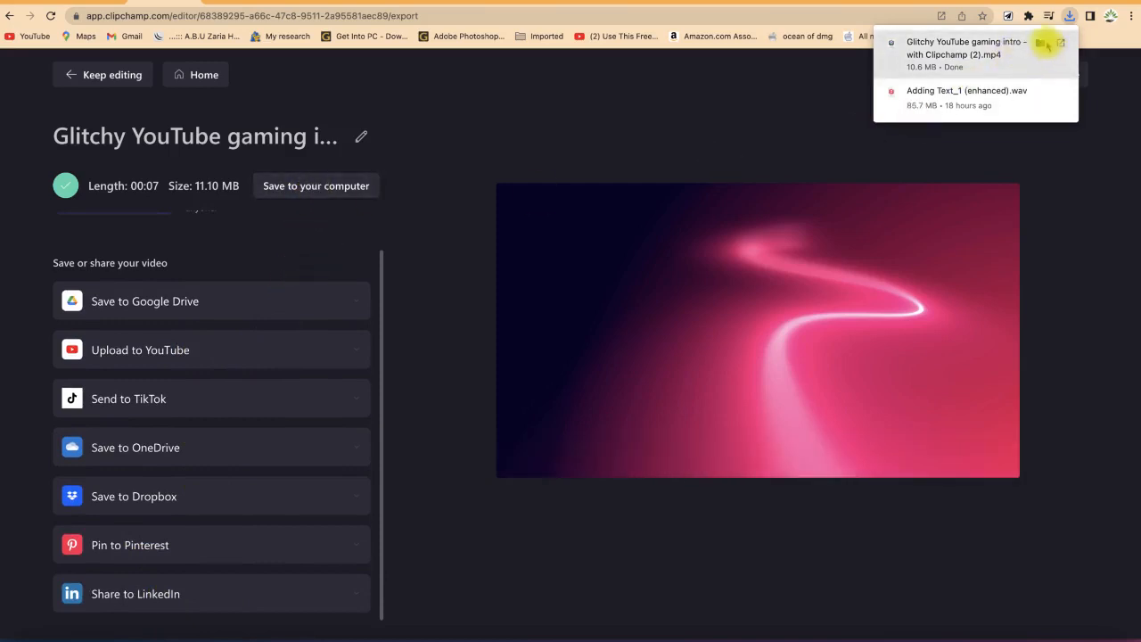
{"action": "left_click", "coordinate": [1040, 42]}
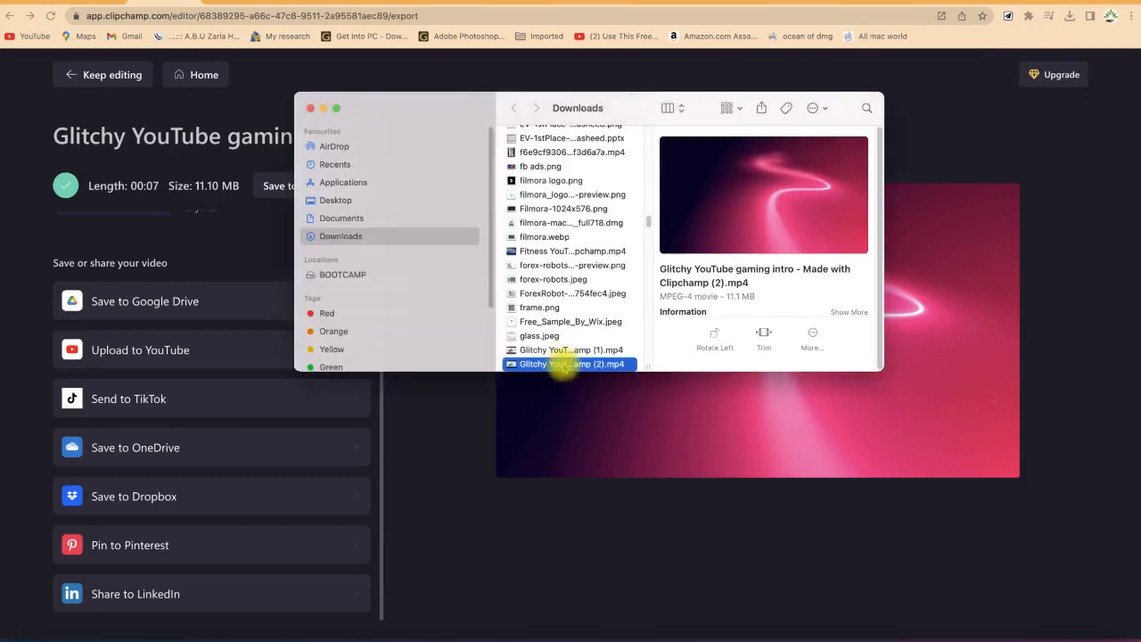
{"action": "double_click", "coordinate": [564, 365]}
Step: Browse all Intro/outro templates from the Clipchamp home page
{"action": "left_click", "coordinate": [568, 509]}
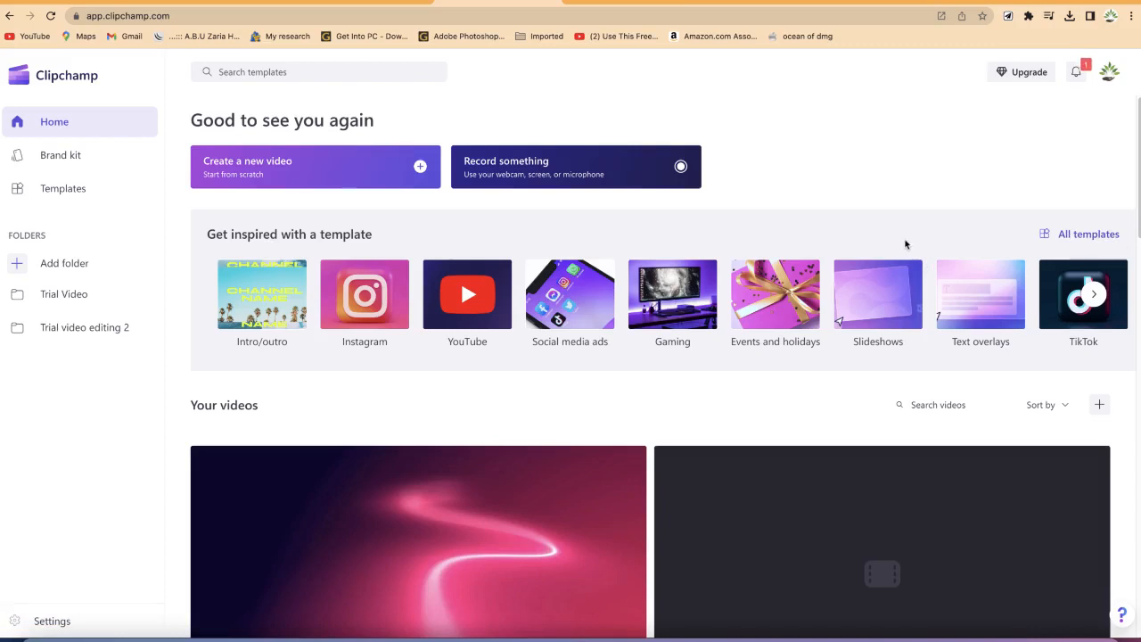
{"action": "left_click", "coordinate": [1102, 235]}
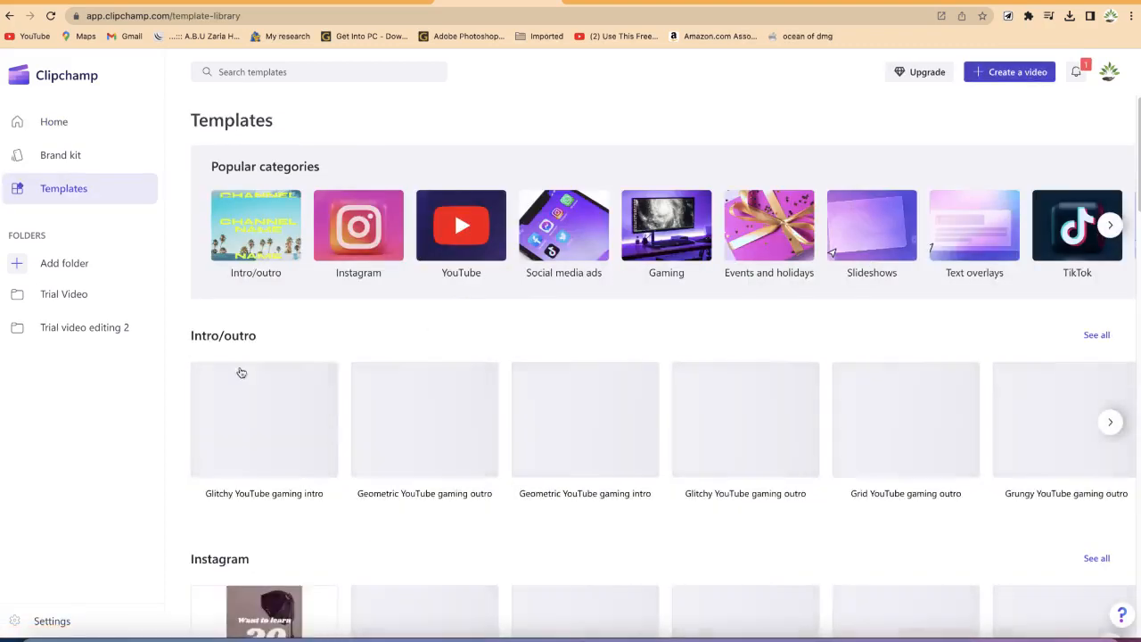
{"action": "left_click", "coordinate": [1097, 336]}
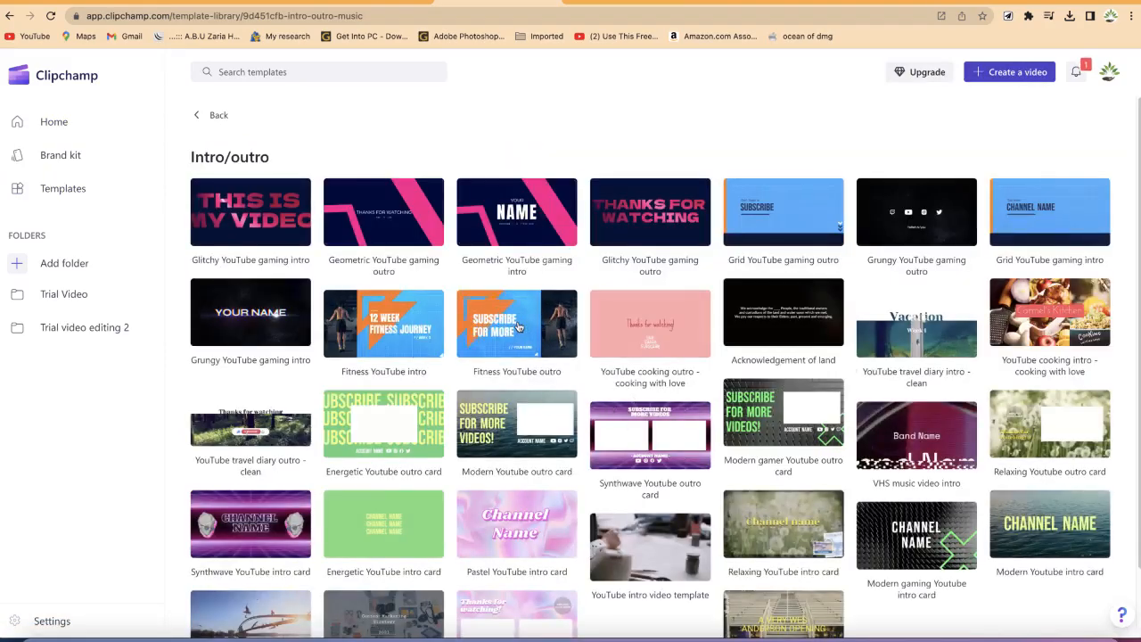
Step: Open the Fitness YouTube outro template, preview it, and start editing it
{"action": "left_click", "coordinate": [518, 327]}
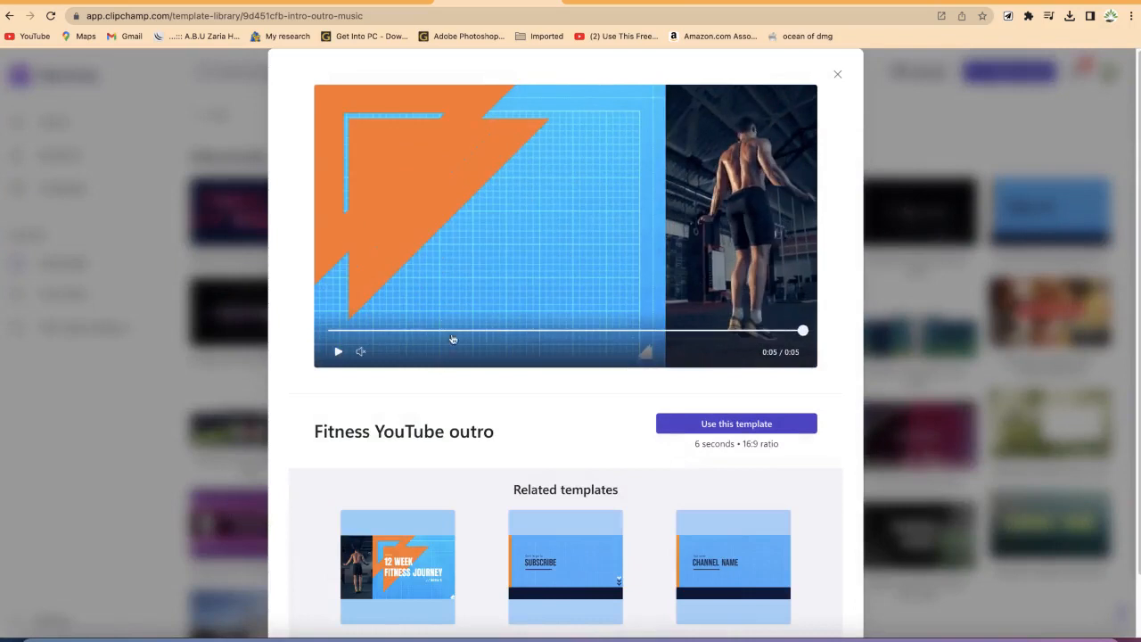
{"action": "left_click", "coordinate": [337, 353]}
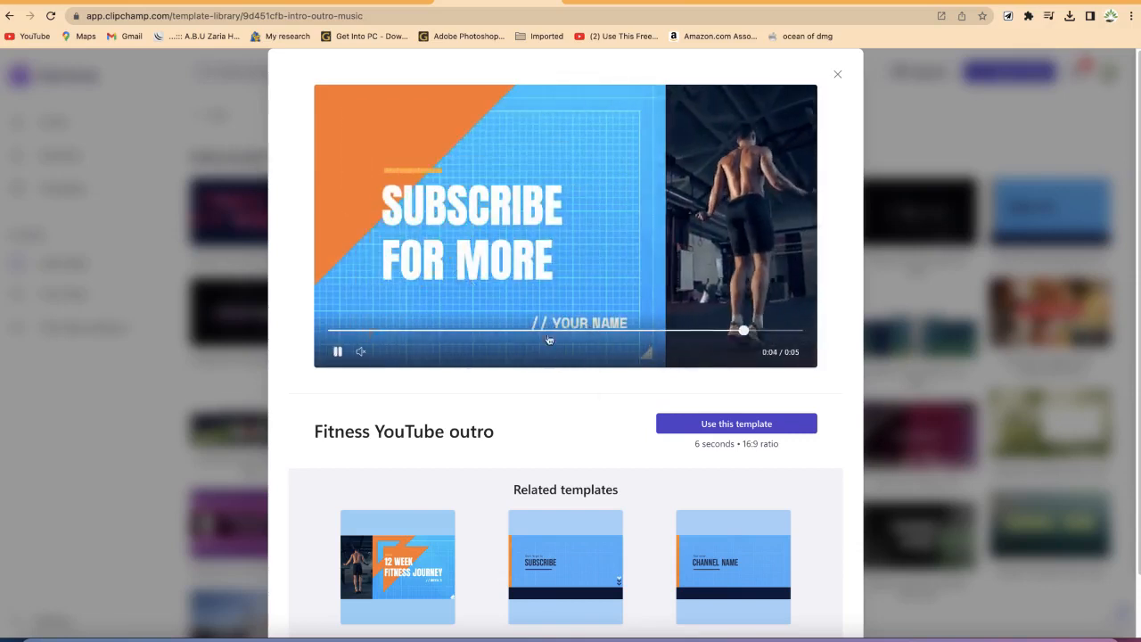
{"action": "left_click", "coordinate": [717, 427]}
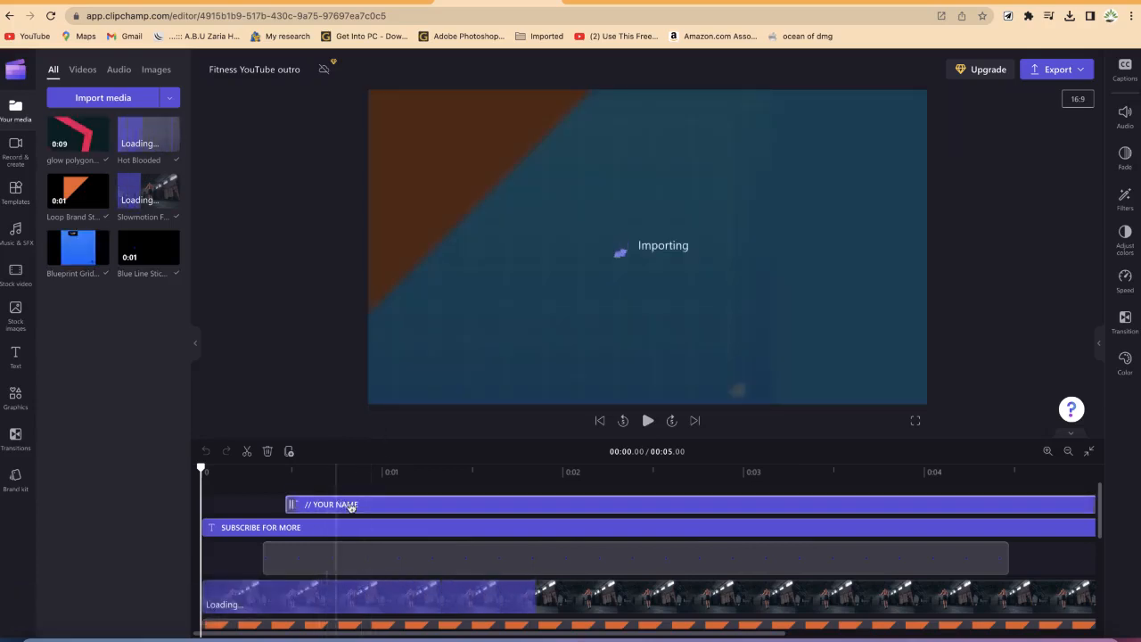
Step: Inspect the template's text, video and audio tracks on the timeline
{"action": "left_click", "coordinate": [460, 551]}
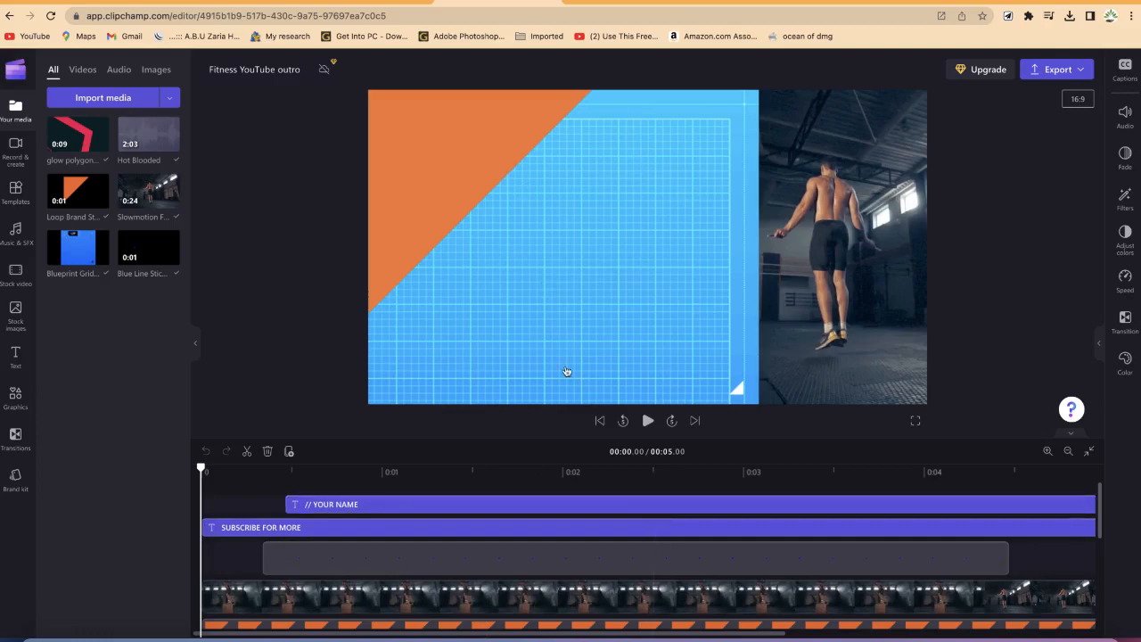
{"action": "left_click", "coordinate": [456, 508]}
{"action": "left_click", "coordinate": [455, 531]}
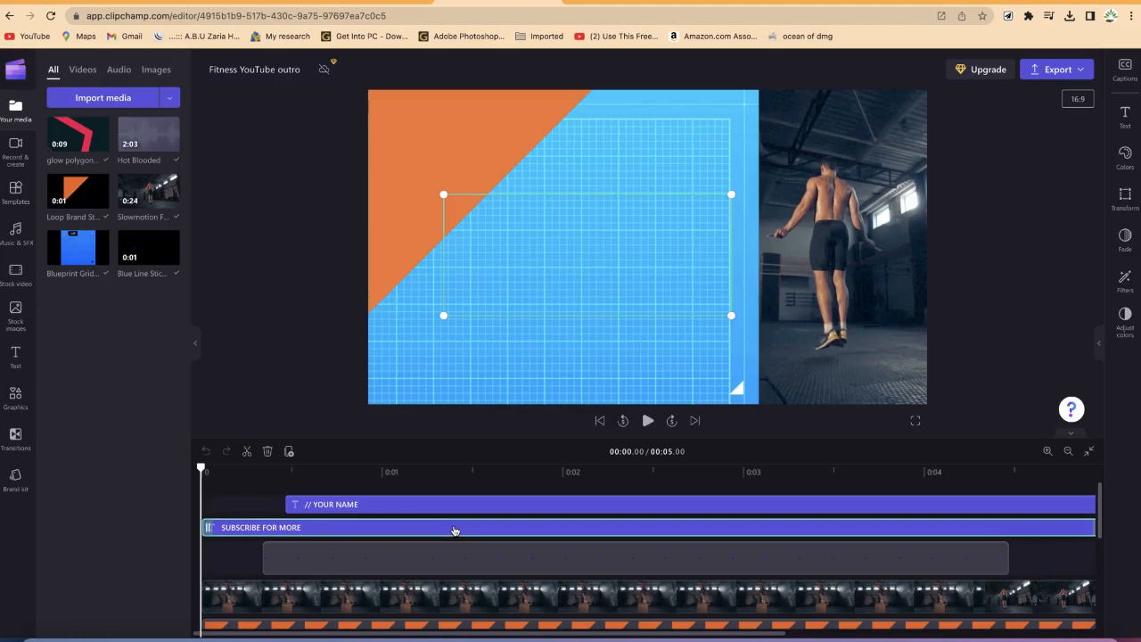
{"action": "scroll", "coordinate": [474, 569], "scroll_direction": "down", "scroll_amount": 2}
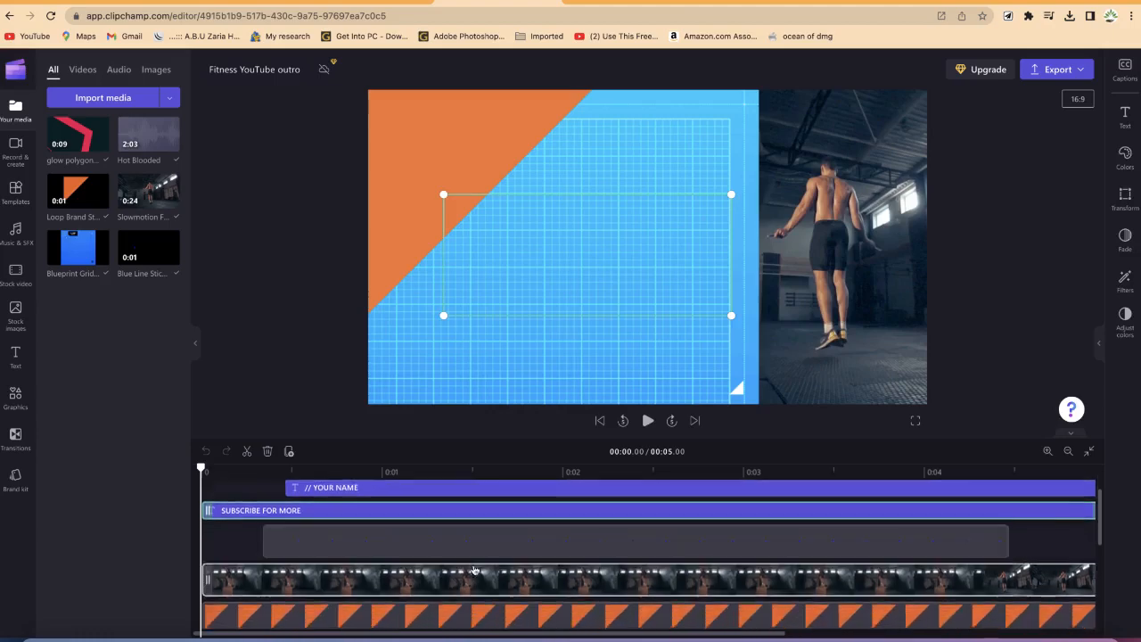
{"action": "scroll", "coordinate": [475, 568], "scroll_direction": "up", "scroll_amount": 1}
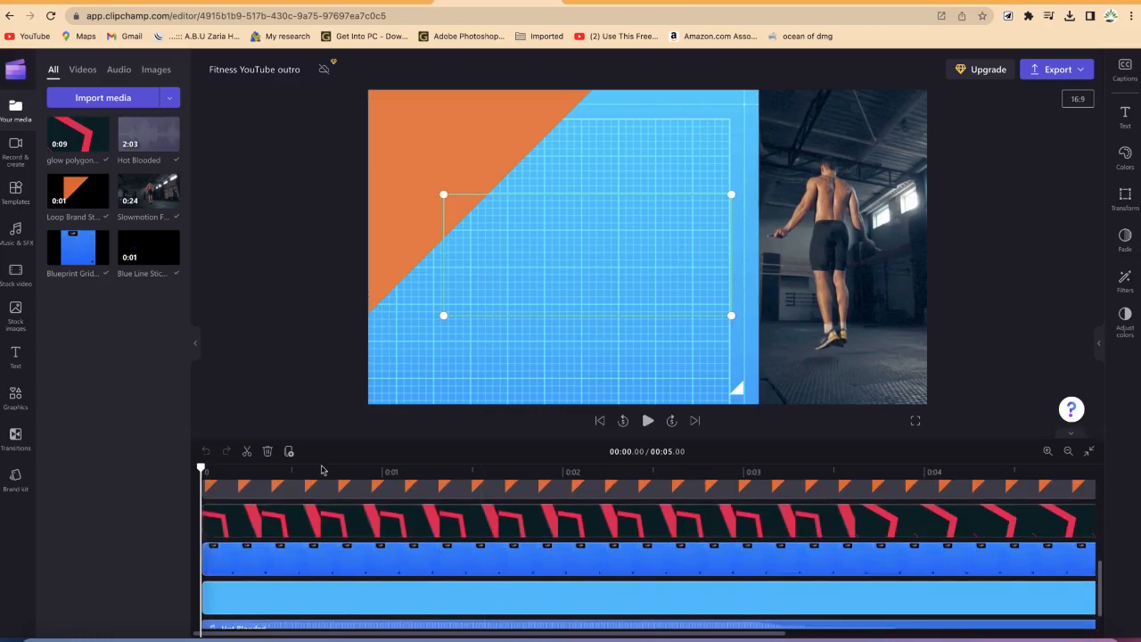
{"action": "scroll", "coordinate": [345, 538], "scroll_direction": "down", "scroll_amount": 1}
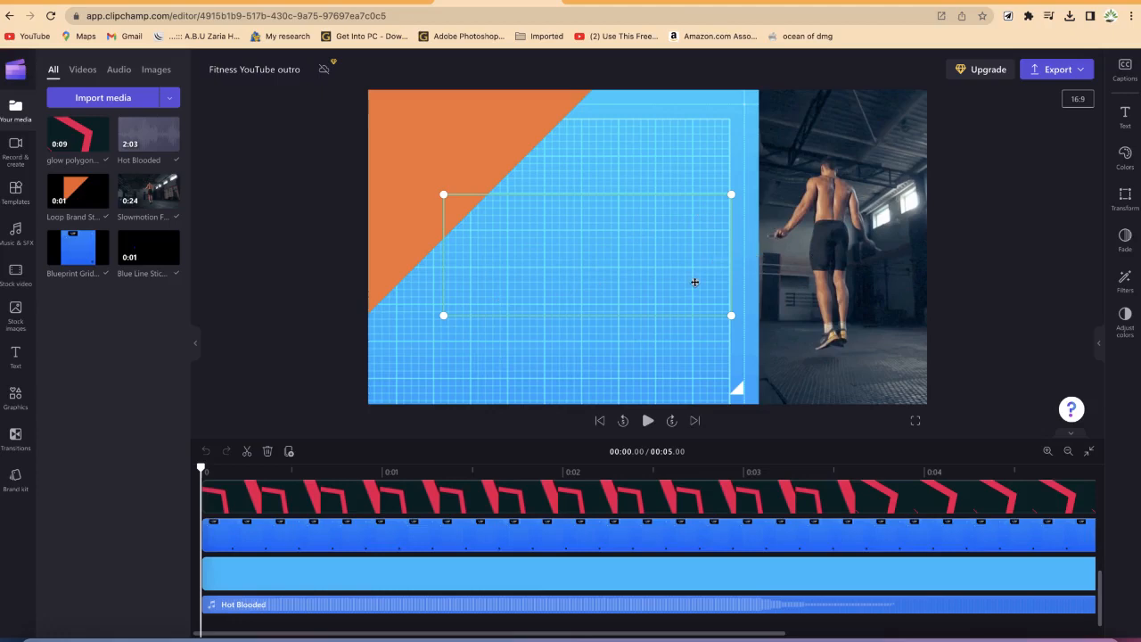
Step: Open the car robot self-driving video from the Pixabay robots search results and play it
{"action": "left_click", "coordinate": [906, 5]}
{"action": "scroll", "coordinate": [563, 295], "scroll_direction": "down", "scroll_amount": 3}
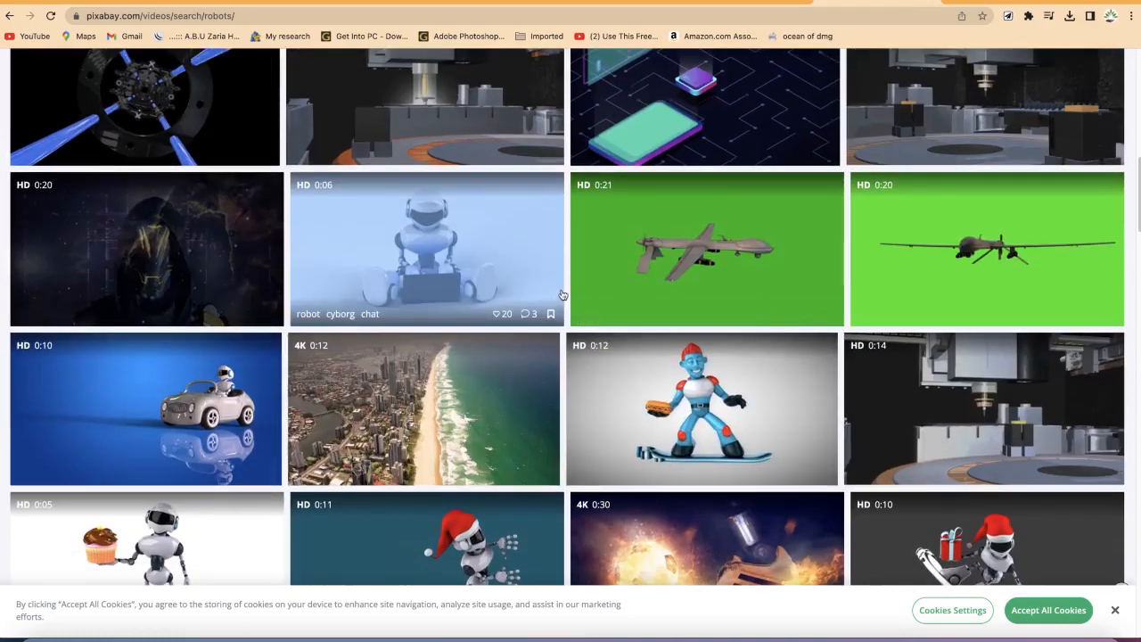
{"action": "scroll", "coordinate": [465, 300], "scroll_direction": "up", "scroll_amount": 10}
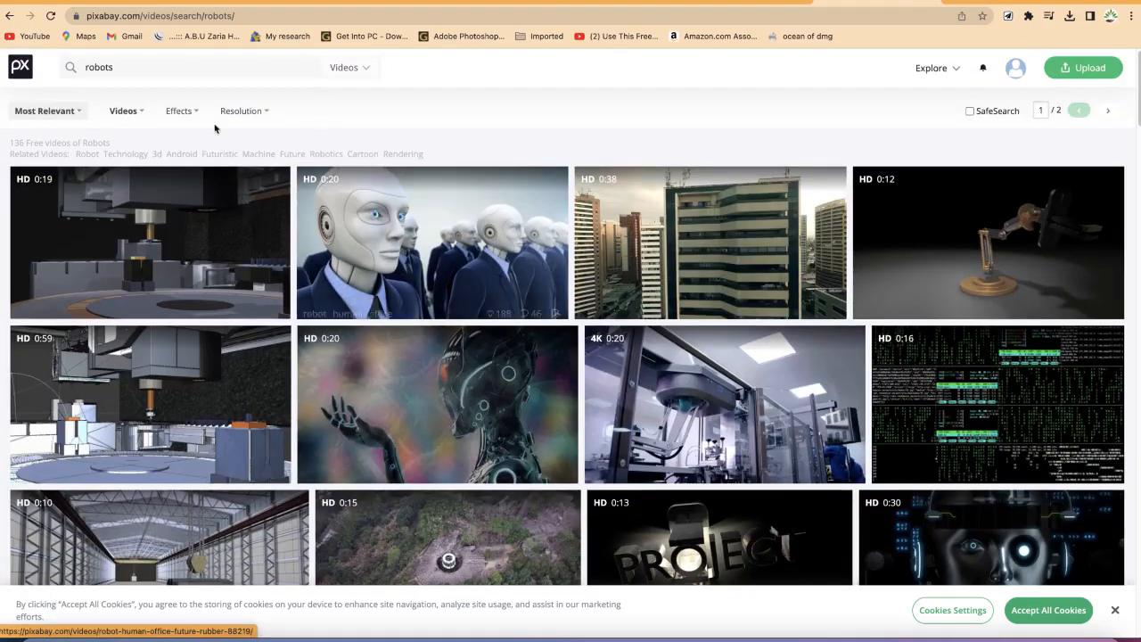
{"action": "scroll", "coordinate": [189, 244], "scroll_direction": "down", "scroll_amount": 6}
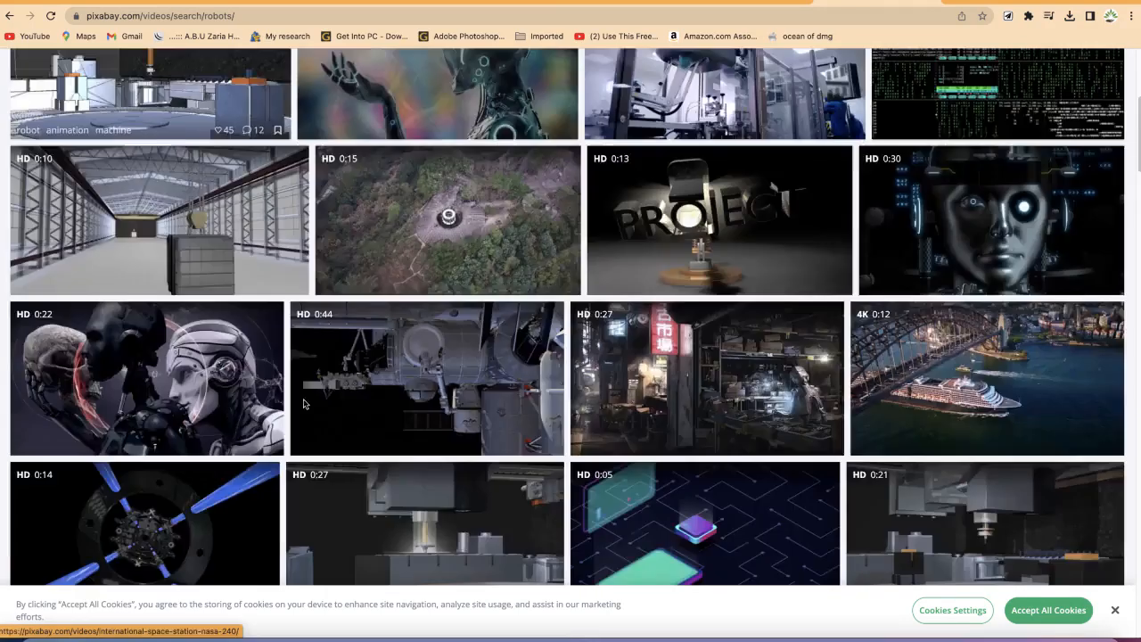
{"action": "scroll", "coordinate": [150, 395], "scroll_direction": "down", "scroll_amount": 3}
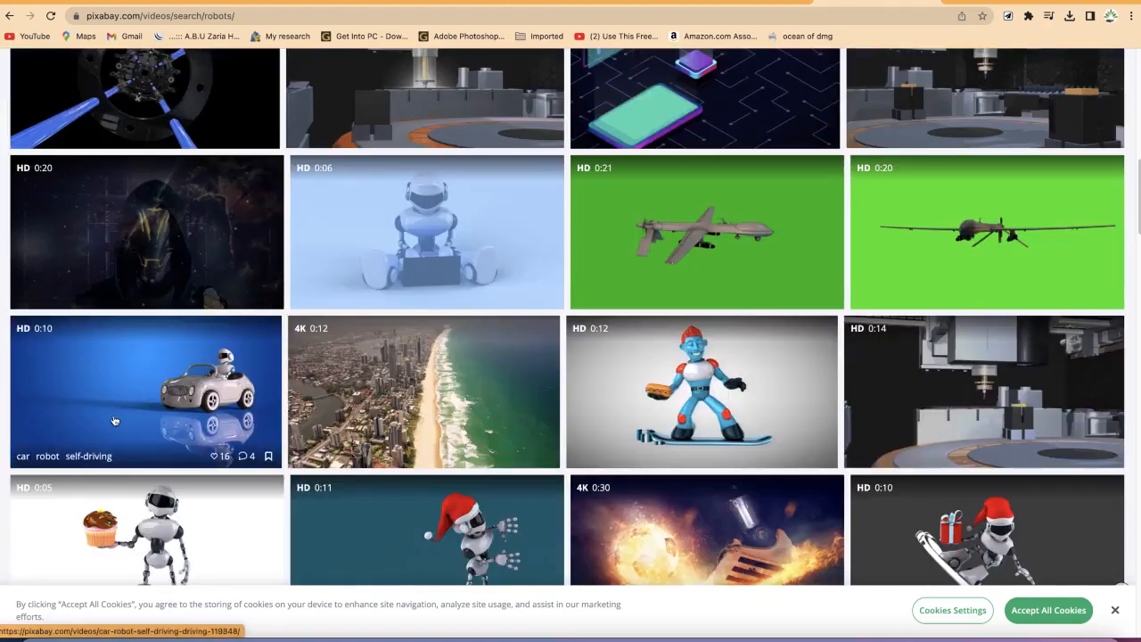
{"action": "scroll", "coordinate": [114, 420], "scroll_direction": "down", "scroll_amount": 1}
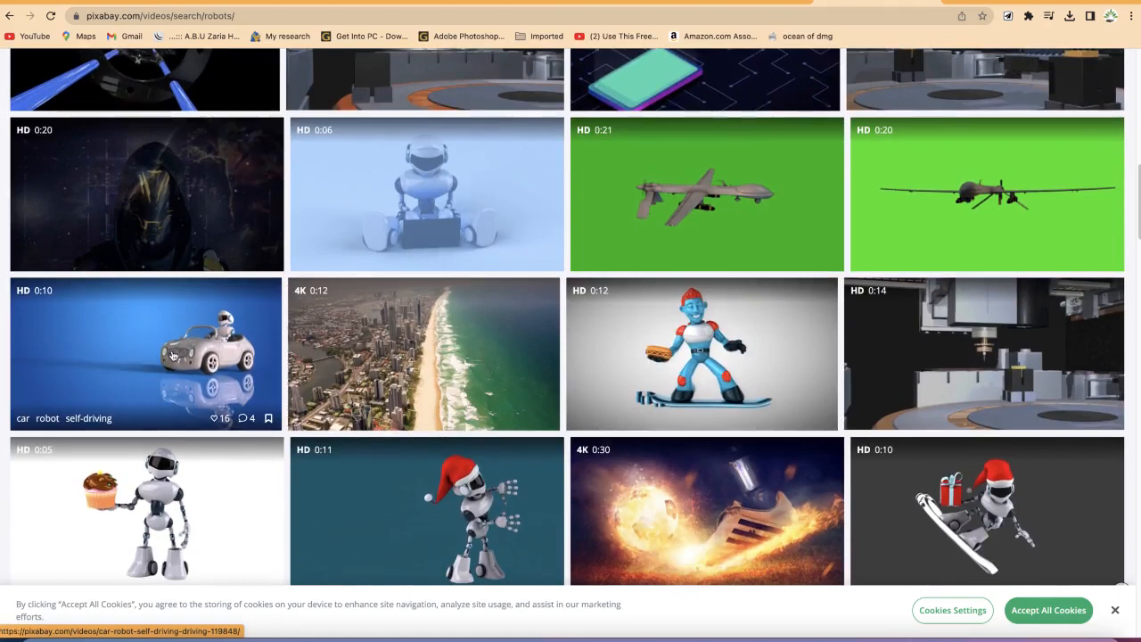
{"action": "right_click", "coordinate": [173, 356]}
{"action": "left_click", "coordinate": [199, 348]}
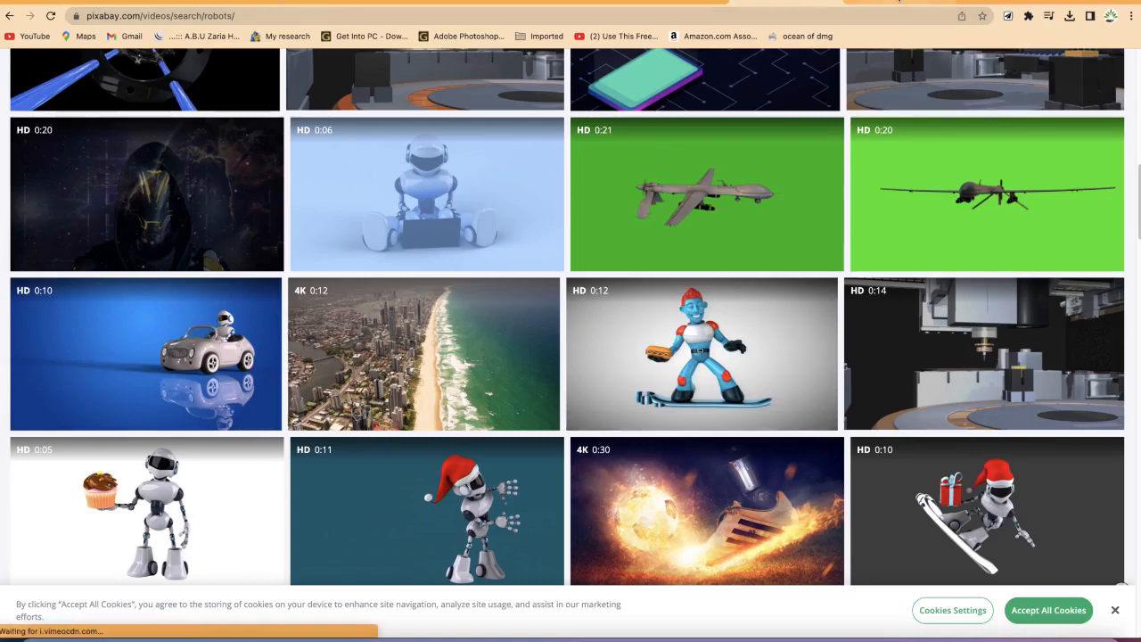
{"action": "left_click", "coordinate": [892, 2]}
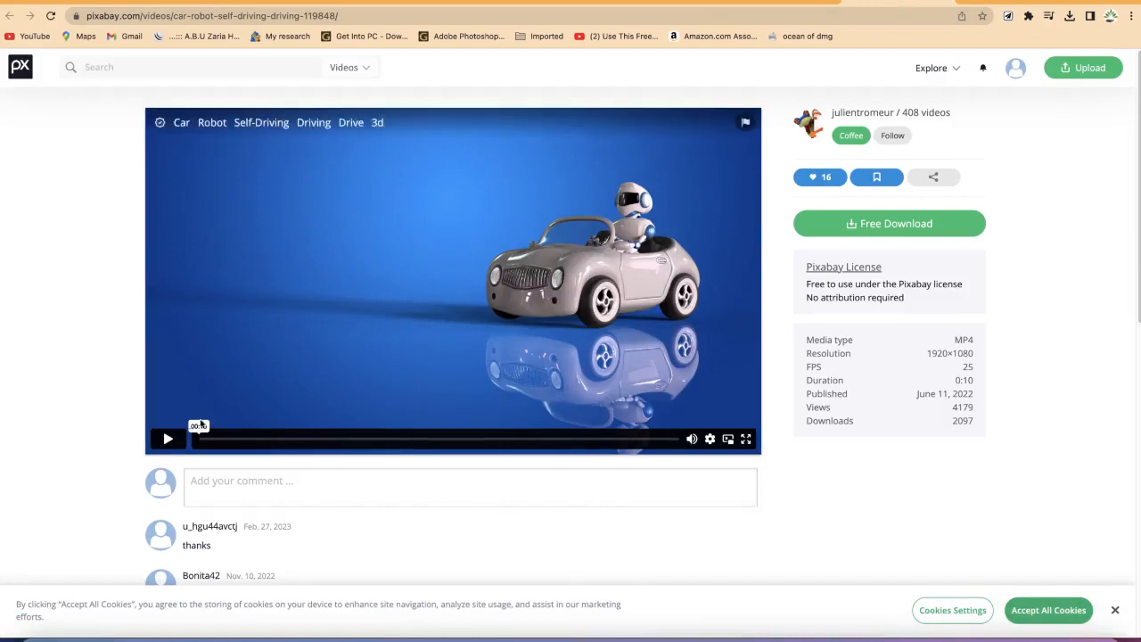
{"action": "left_click", "coordinate": [164, 441]}
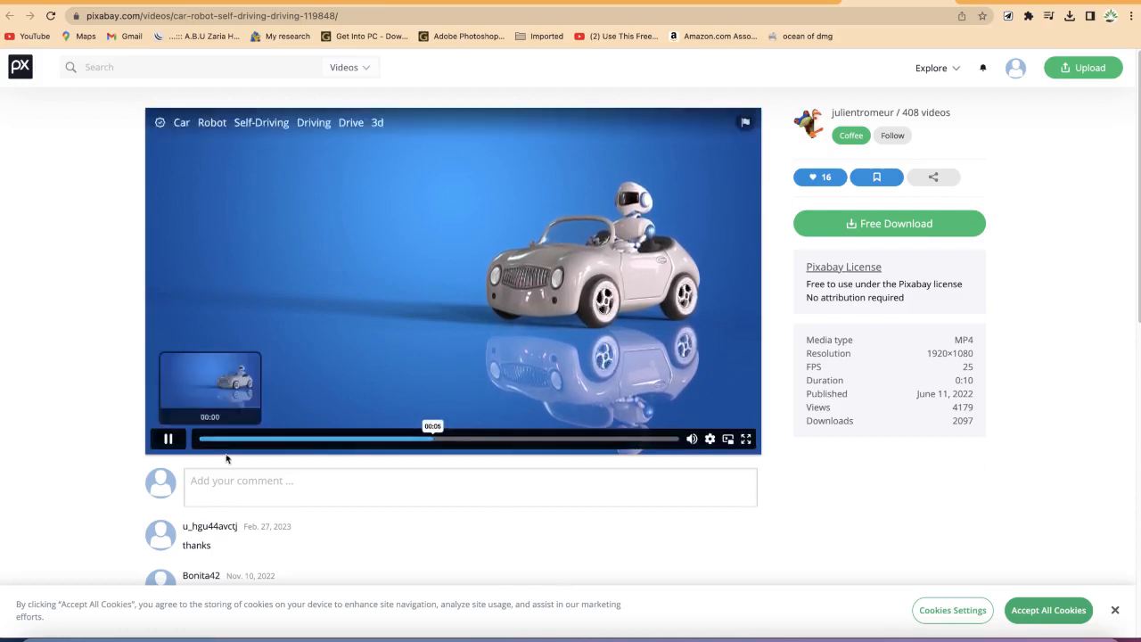
Step: Download the car robot video at 1920×1080
{"action": "left_click", "coordinate": [871, 223]}
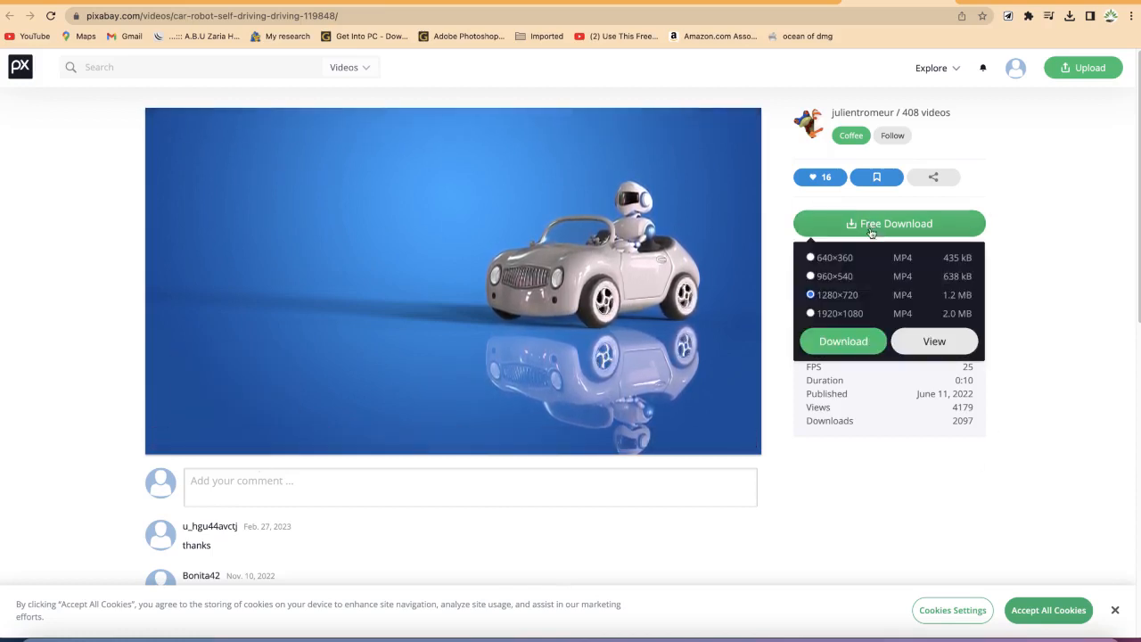
{"action": "left_click", "coordinate": [815, 313]}
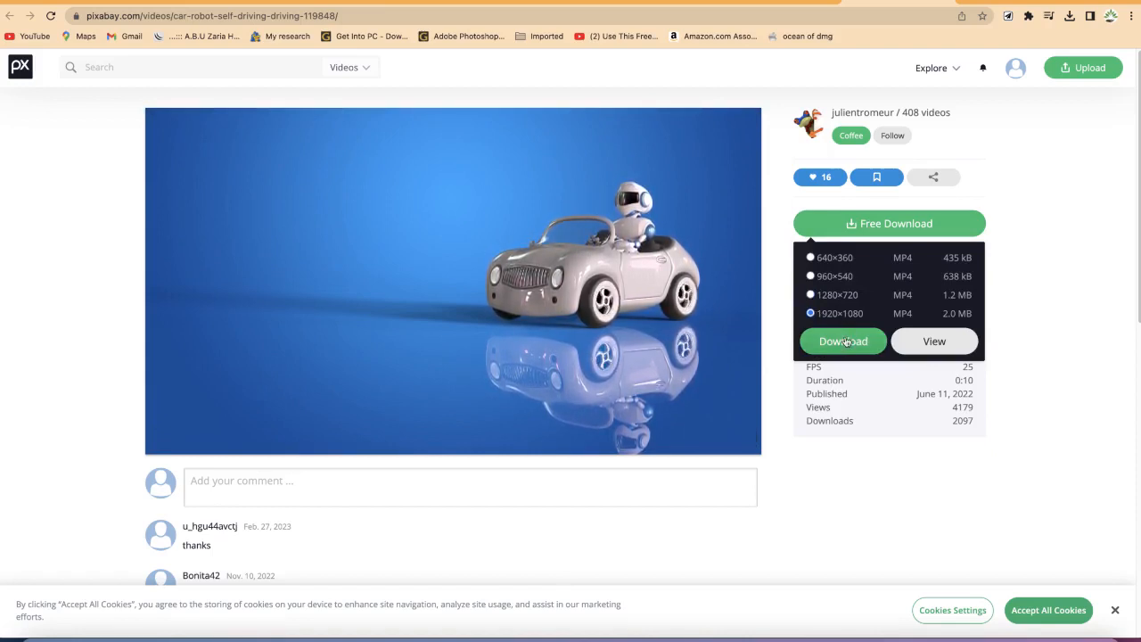
{"action": "left_click", "coordinate": [842, 340]}
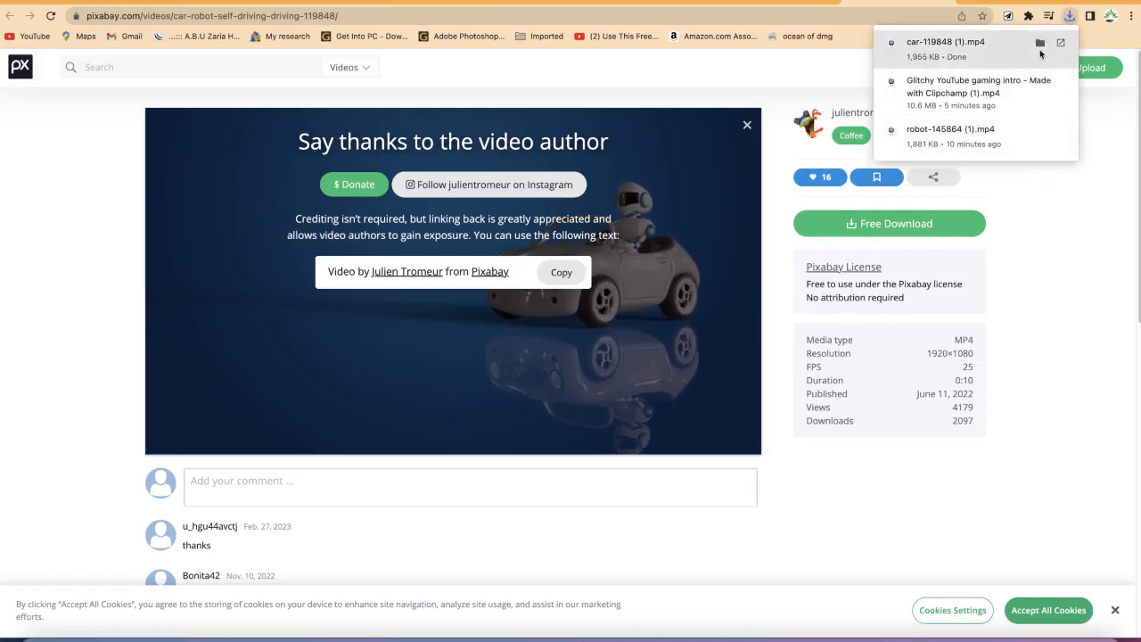
Step: Locate the downloaded car-119848 (1).mp4 in the Documents YouTube Clipchamp folder
{"action": "left_click", "coordinate": [1040, 44]}
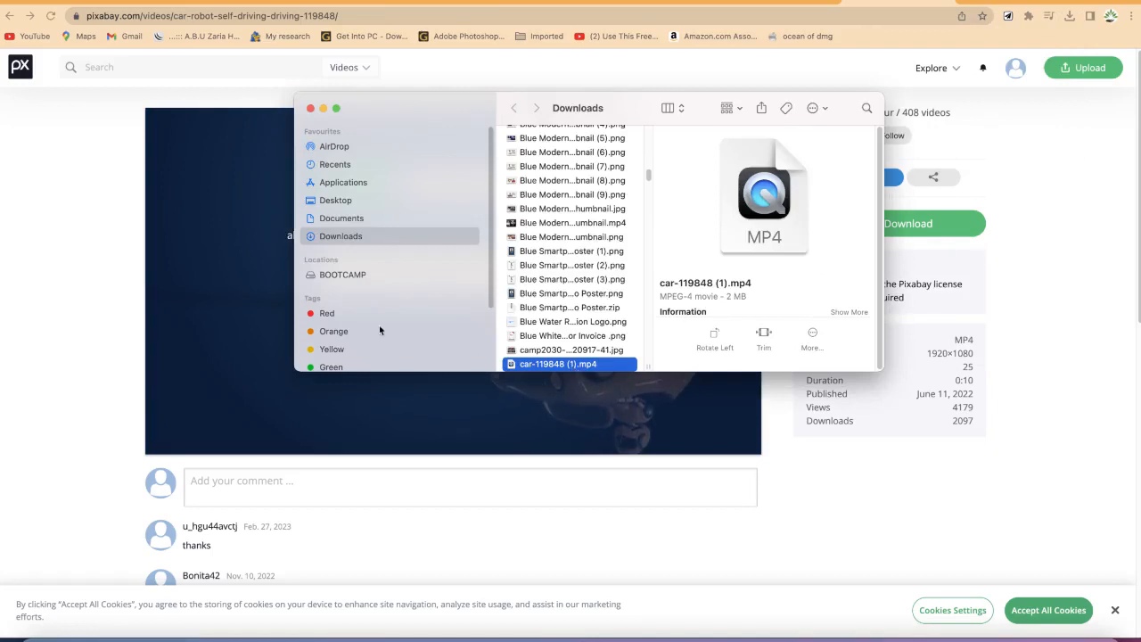
{"action": "left_click", "coordinate": [342, 217]}
{"action": "scroll", "coordinate": [571, 321], "scroll_direction": "down", "scroll_amount": 5}
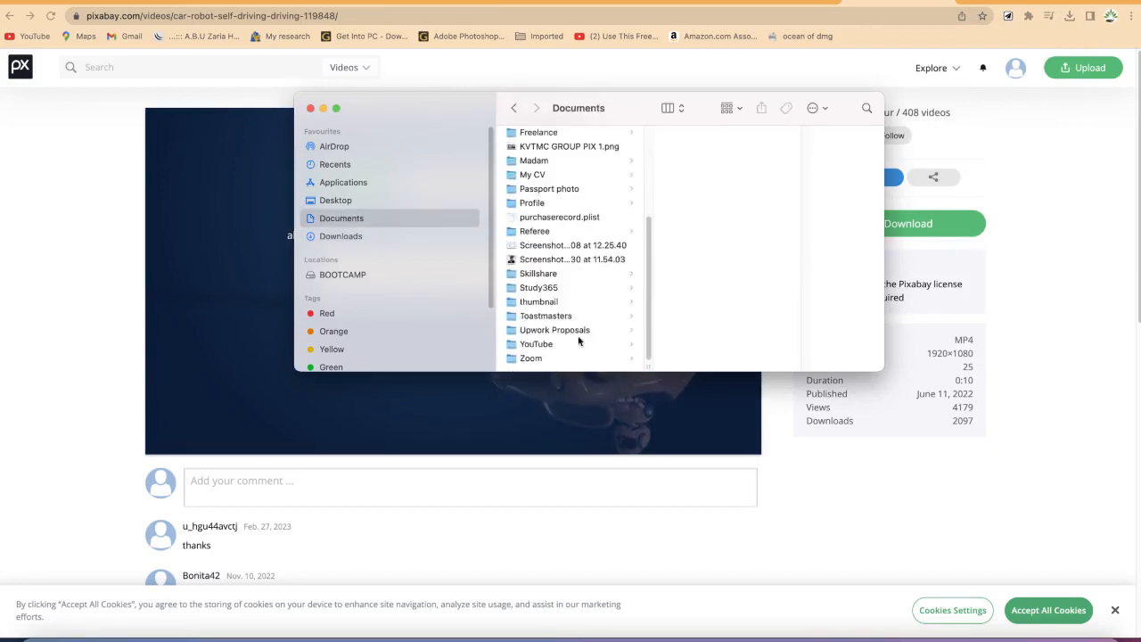
{"action": "left_click", "coordinate": [553, 345]}
{"action": "left_click", "coordinate": [697, 164]}
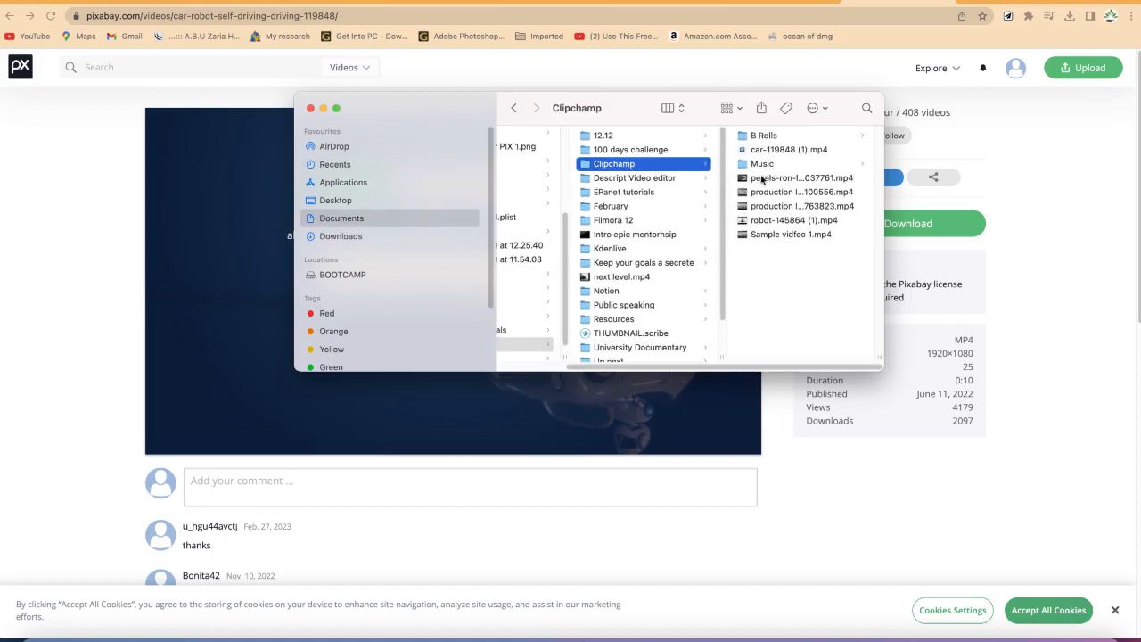
{"action": "left_click", "coordinate": [788, 149]}
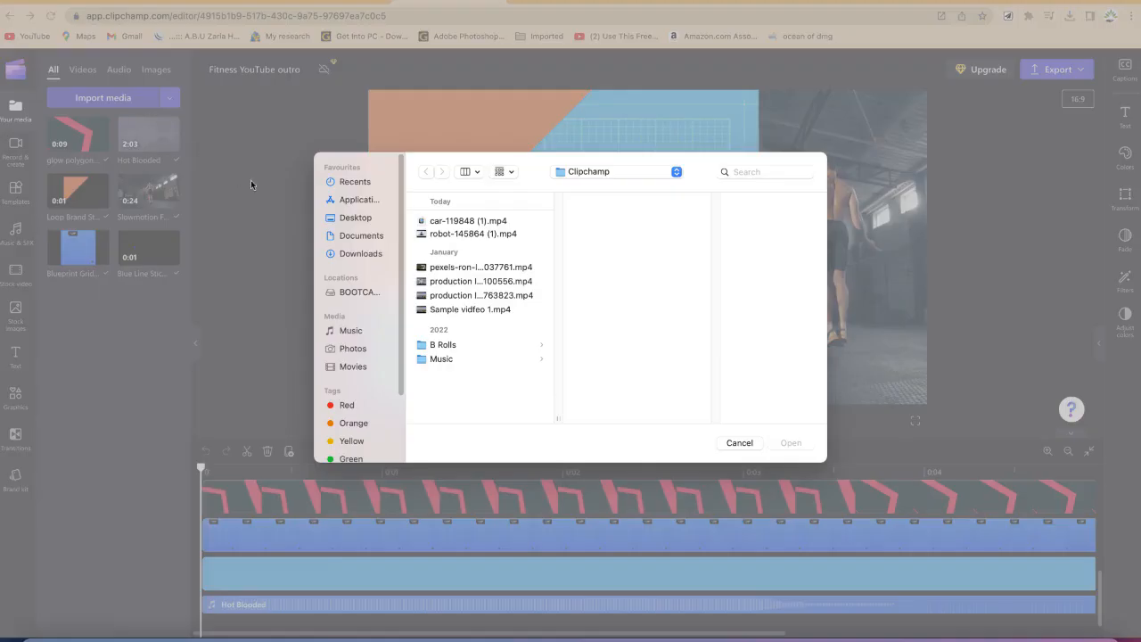
Step: Import car-119848 (1).mp4 into the project's media
{"action": "left_click", "coordinate": [469, 222]}
{"action": "left_click", "coordinate": [791, 444]}
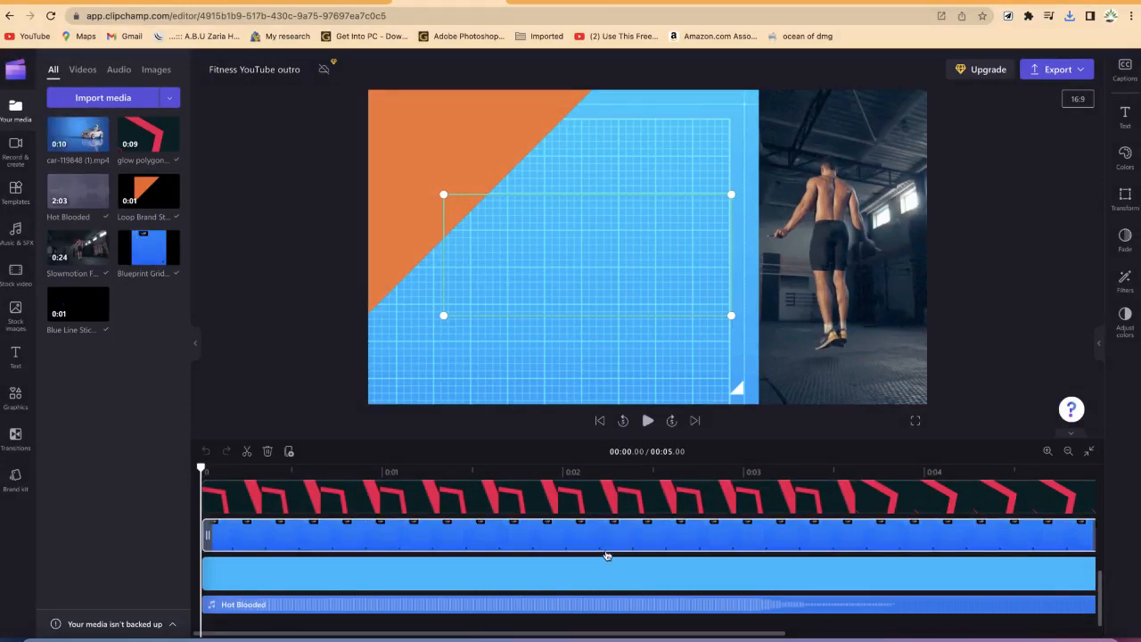
Step: Add the car-119848 (1).mp4 clip to the timeline and align it with the start
{"action": "scroll", "coordinate": [606, 553], "scroll_direction": "up", "scroll_amount": 5}
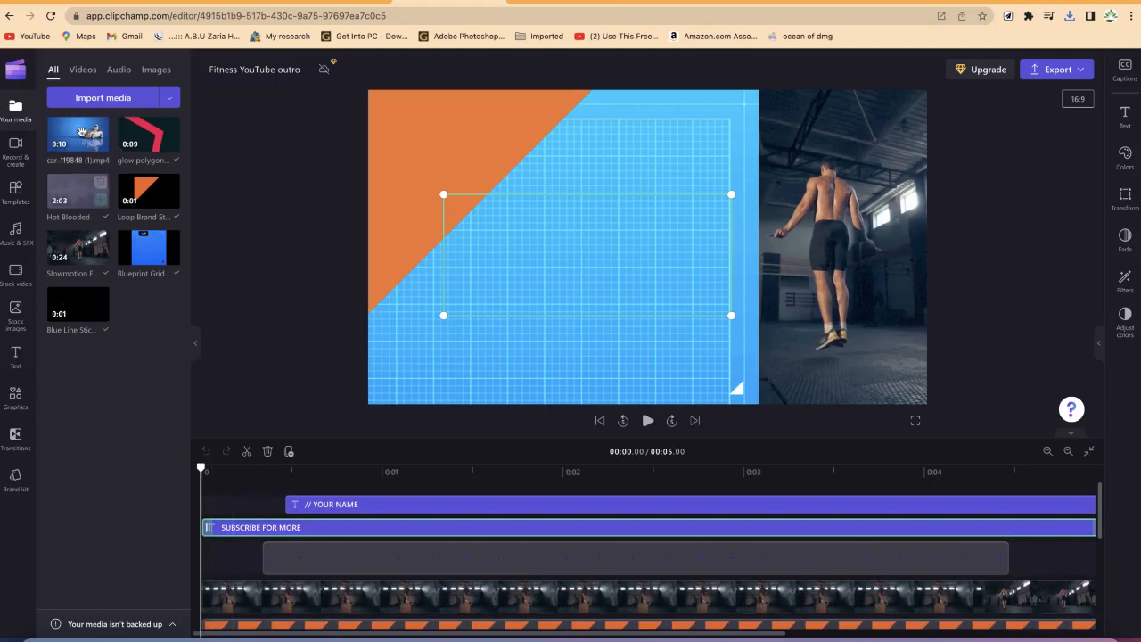
{"action": "left_click_drag", "start_coordinate": [81, 132], "coordinate": [294, 578]}
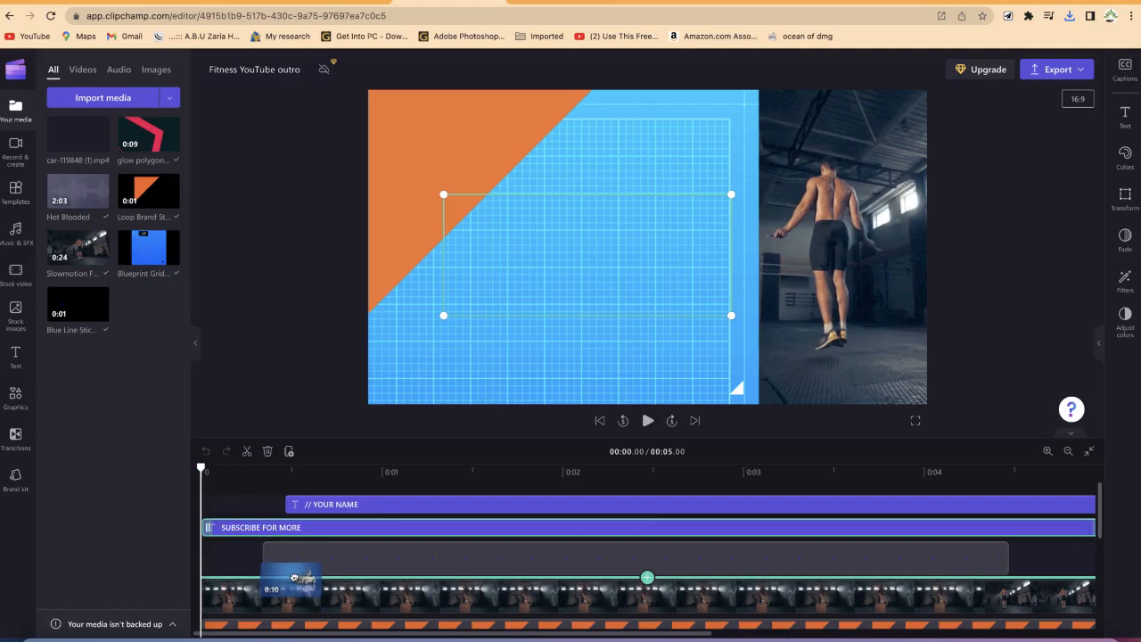
{"action": "left_click_drag", "start_coordinate": [294, 578], "coordinate": [296, 582]}
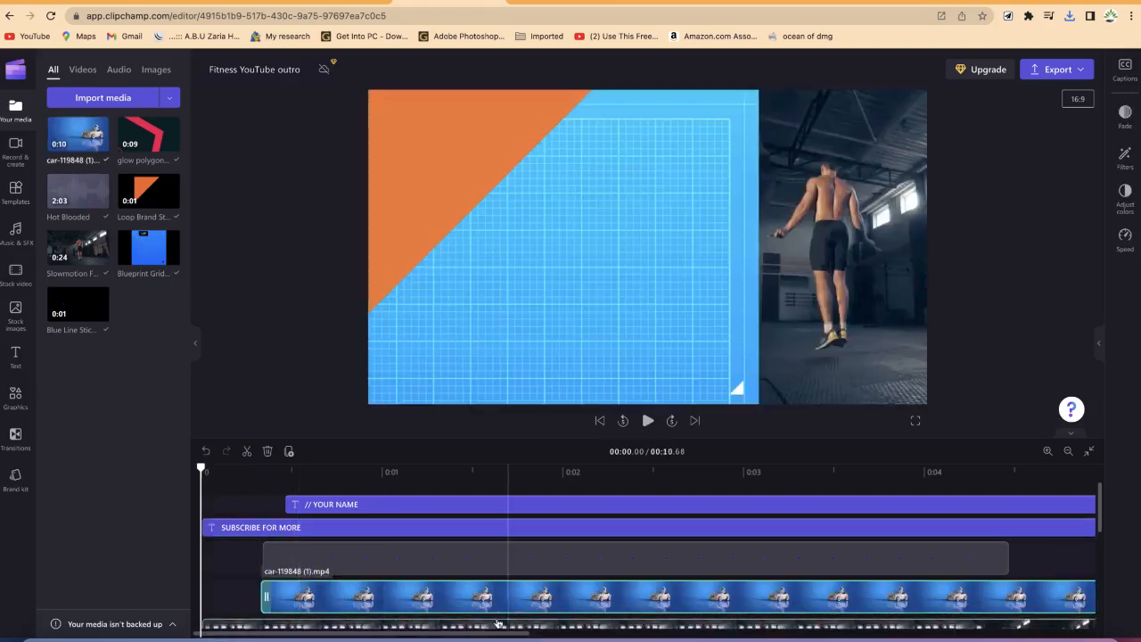
{"action": "left_click_drag", "start_coordinate": [375, 599], "coordinate": [304, 598]}
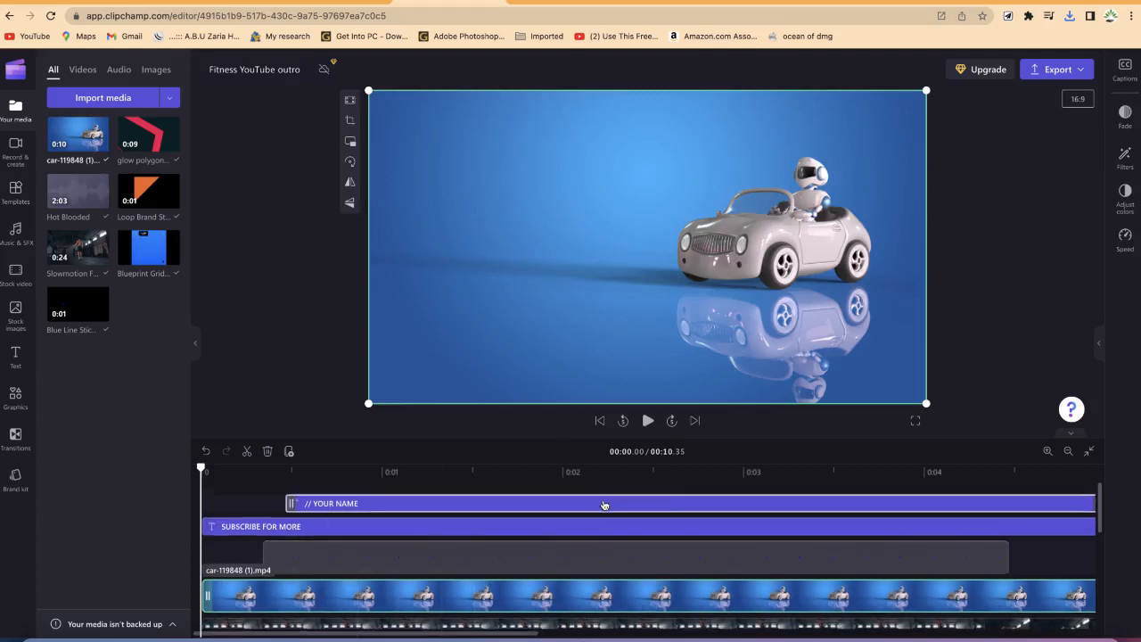
Step: Move the car clip to a lower track beneath the template's graphic layers
{"action": "scroll", "coordinate": [570, 535], "scroll_direction": "down", "scroll_amount": 2}
{"action": "scroll", "coordinate": [484, 563], "scroll_direction": "up", "scroll_amount": 5}
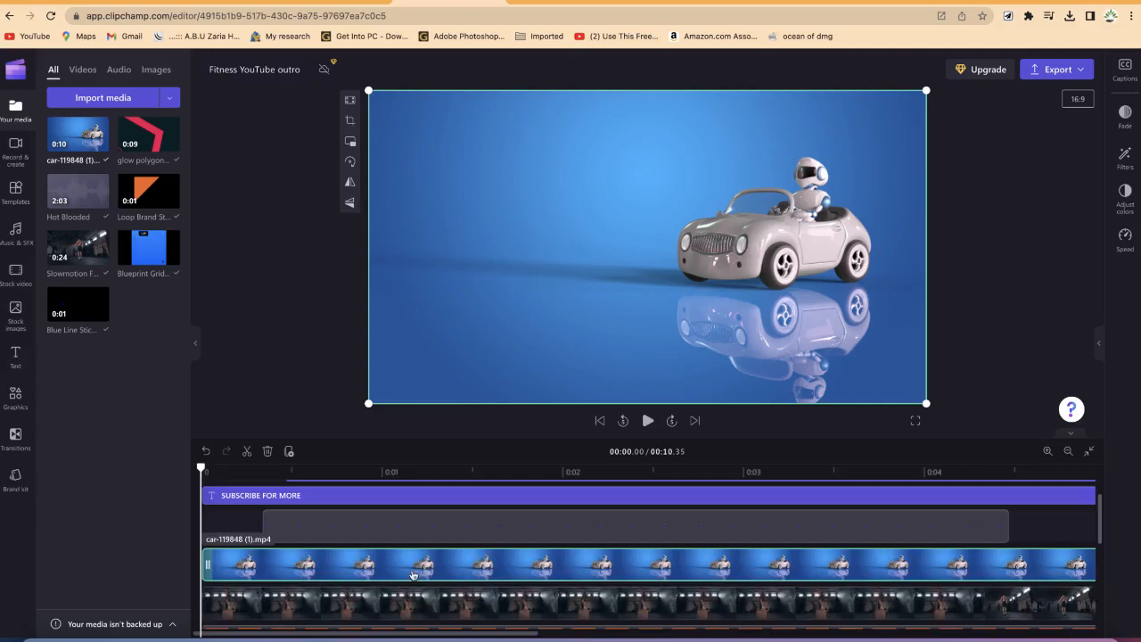
{"action": "left_click_drag", "start_coordinate": [412, 578], "coordinate": [450, 566]}
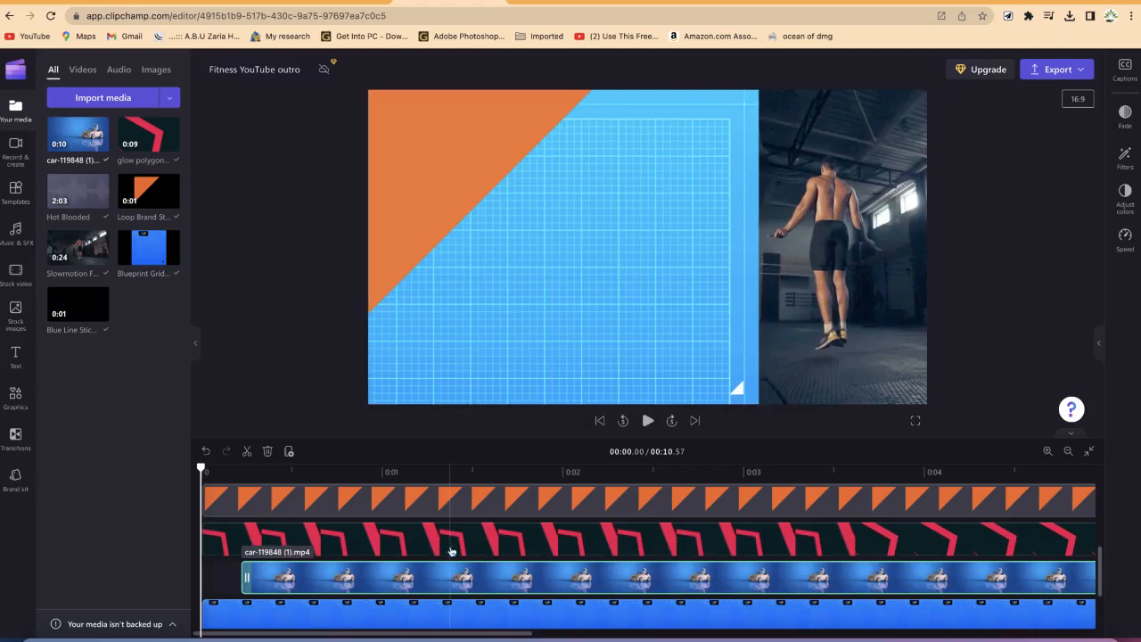
{"action": "scroll", "coordinate": [499, 571], "scroll_direction": "up", "scroll_amount": 5}
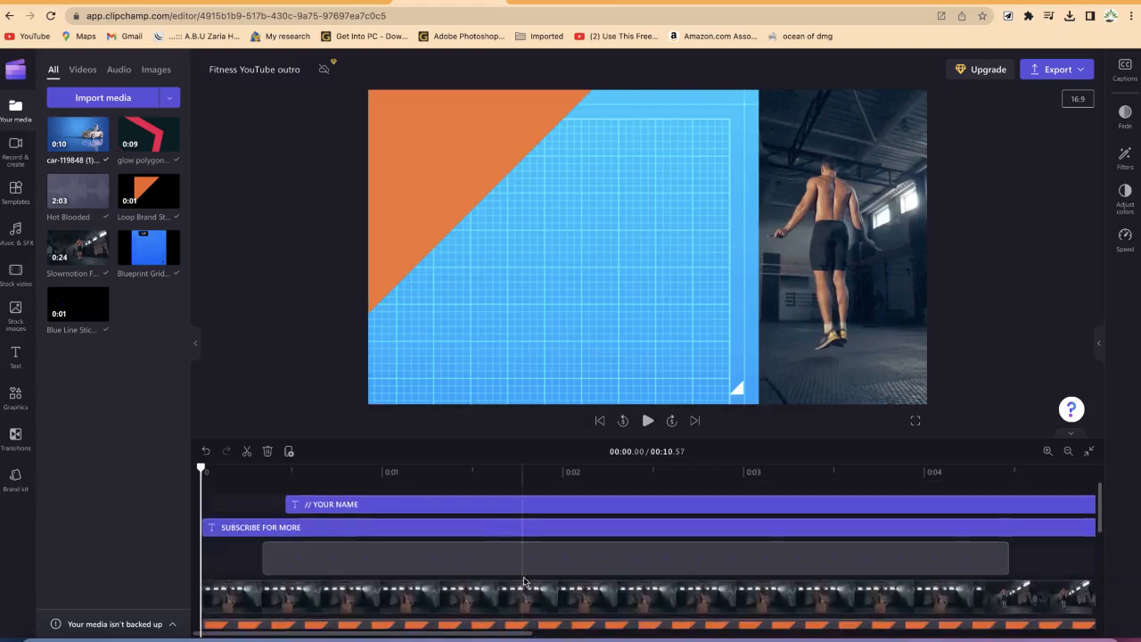
Step: Delete the slow-motion workout clip and check the frame at about 1.5 seconds
{"action": "left_click", "coordinate": [479, 593]}
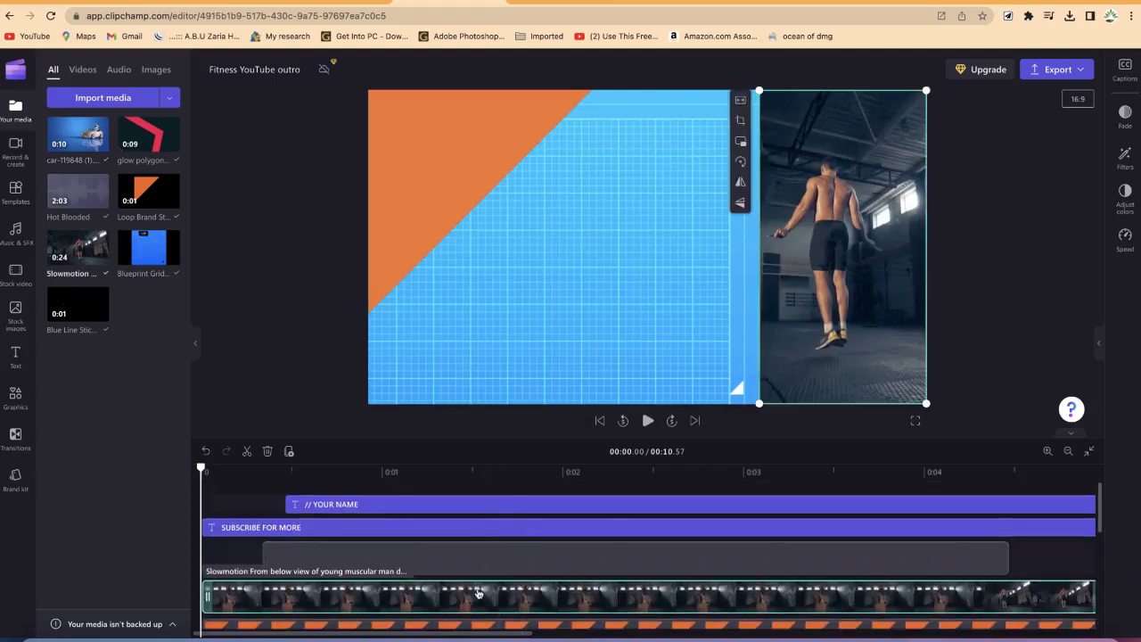
{"action": "right_click", "coordinate": [479, 593]}
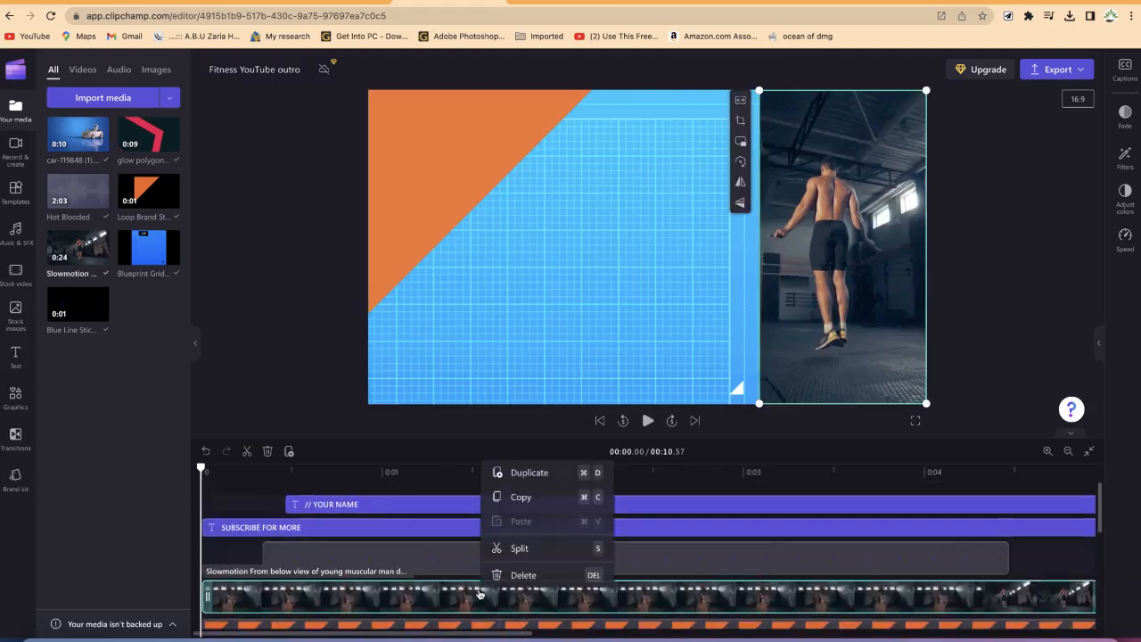
{"action": "left_click", "coordinate": [526, 575]}
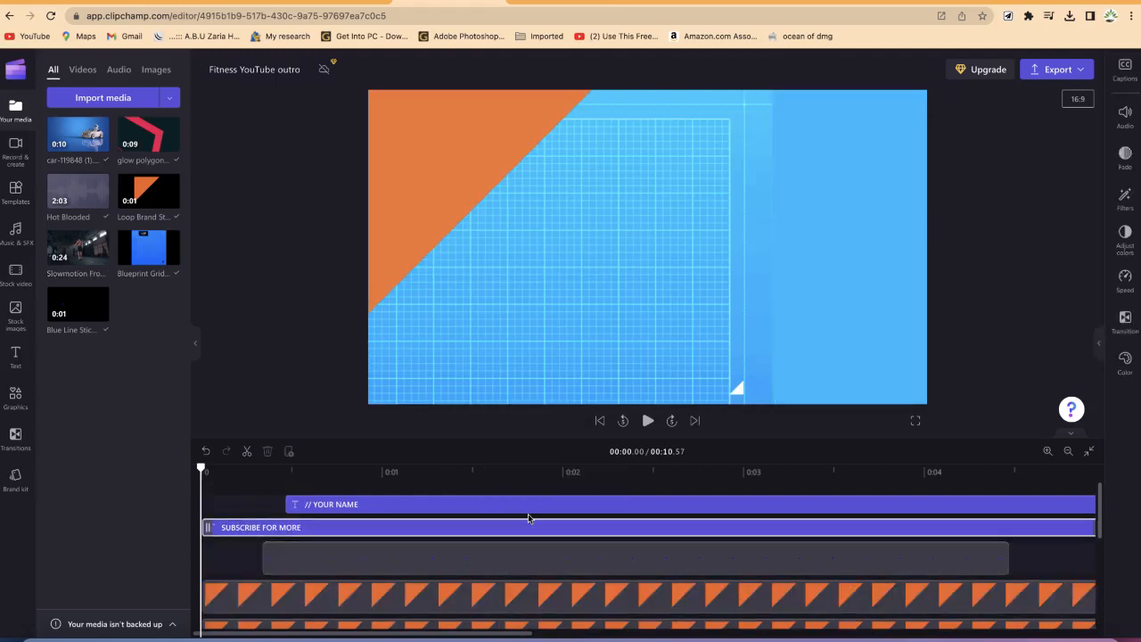
{"action": "left_click", "coordinate": [464, 509]}
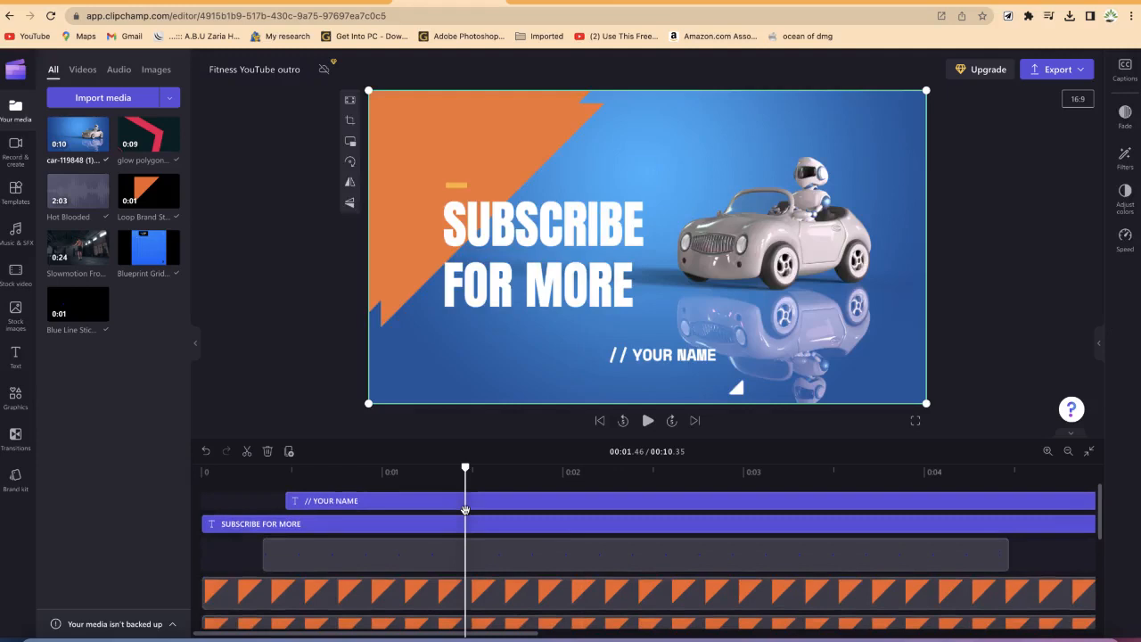
Step: Move the car clip down one track so it sits beneath the red glow polygon layer
{"action": "left_click_drag", "start_coordinate": [466, 468], "coordinate": [691, 507]}
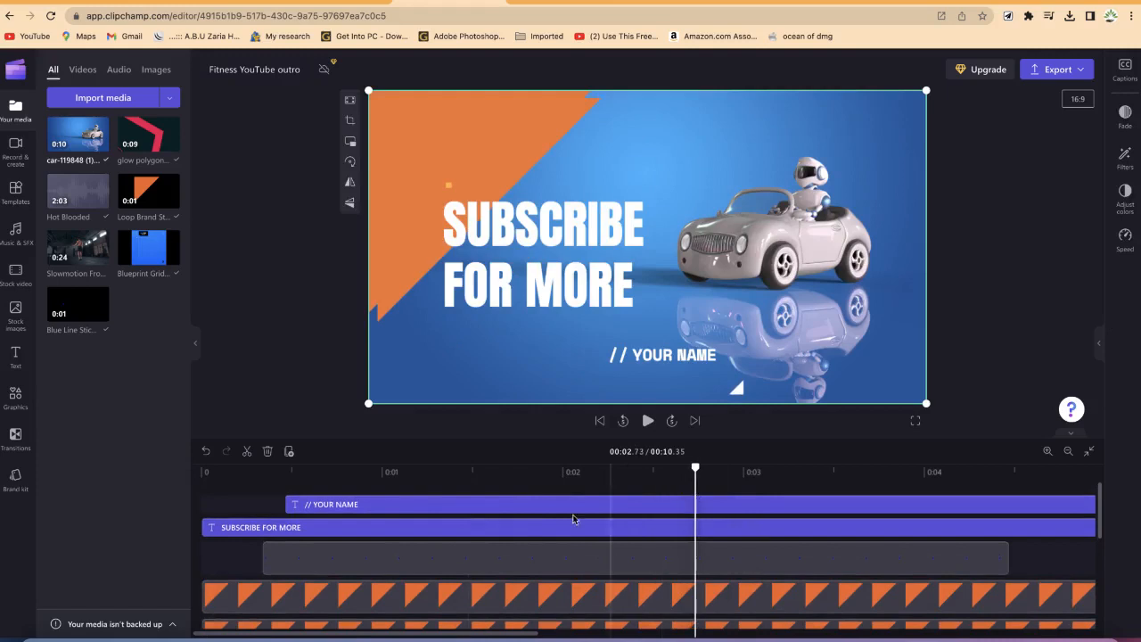
{"action": "scroll", "coordinate": [482, 575], "scroll_direction": "down", "scroll_amount": 5}
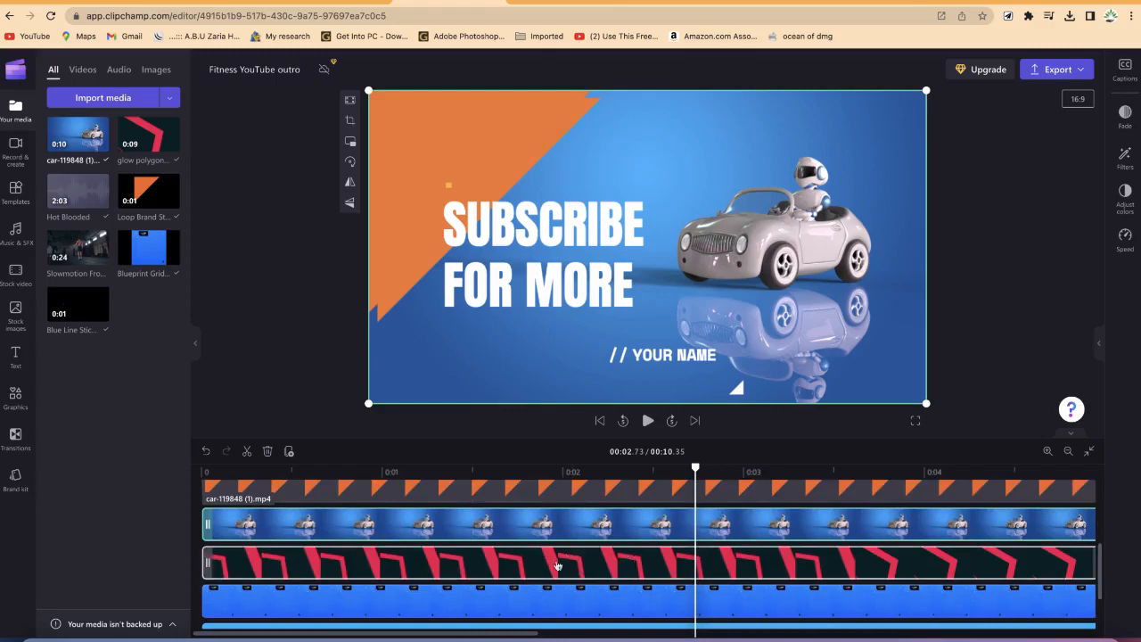
{"action": "left_click_drag", "start_coordinate": [584, 533], "coordinate": [584, 578]}
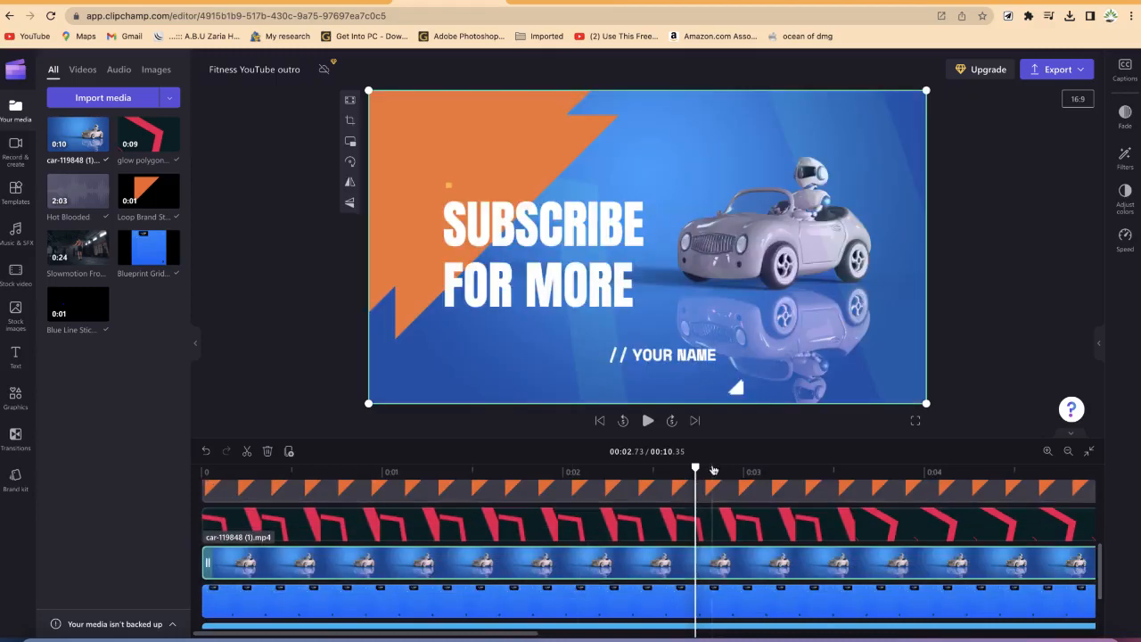
Step: Play back the outro from the start to review the car footage behind the graphics
{"action": "left_click_drag", "start_coordinate": [696, 468], "coordinate": [198, 419]}
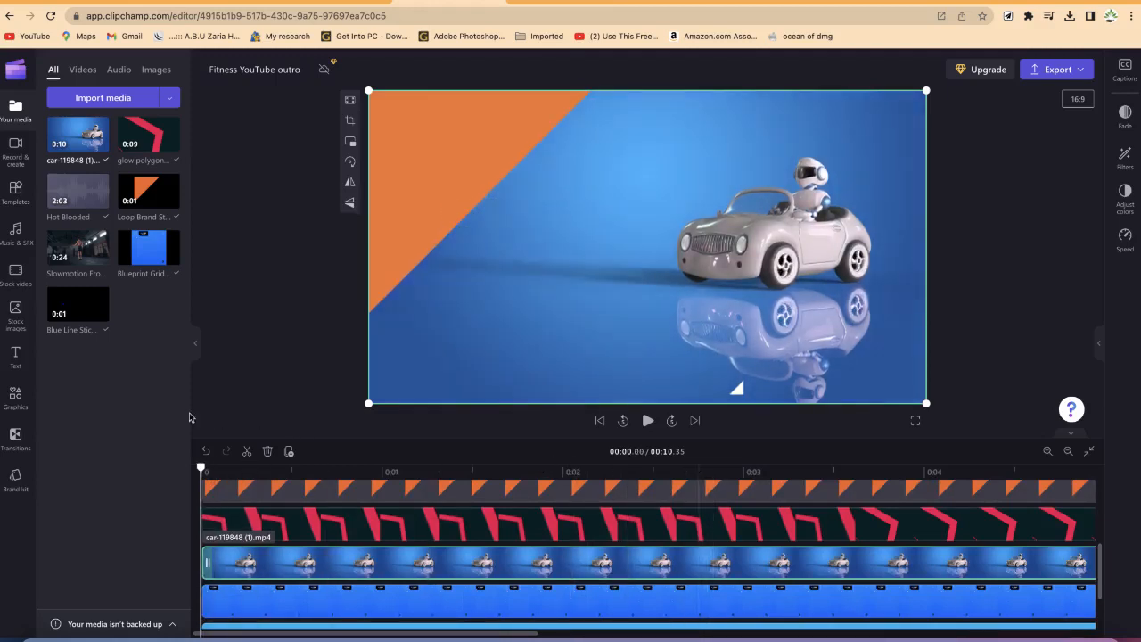
{"action": "key", "text": "space"}
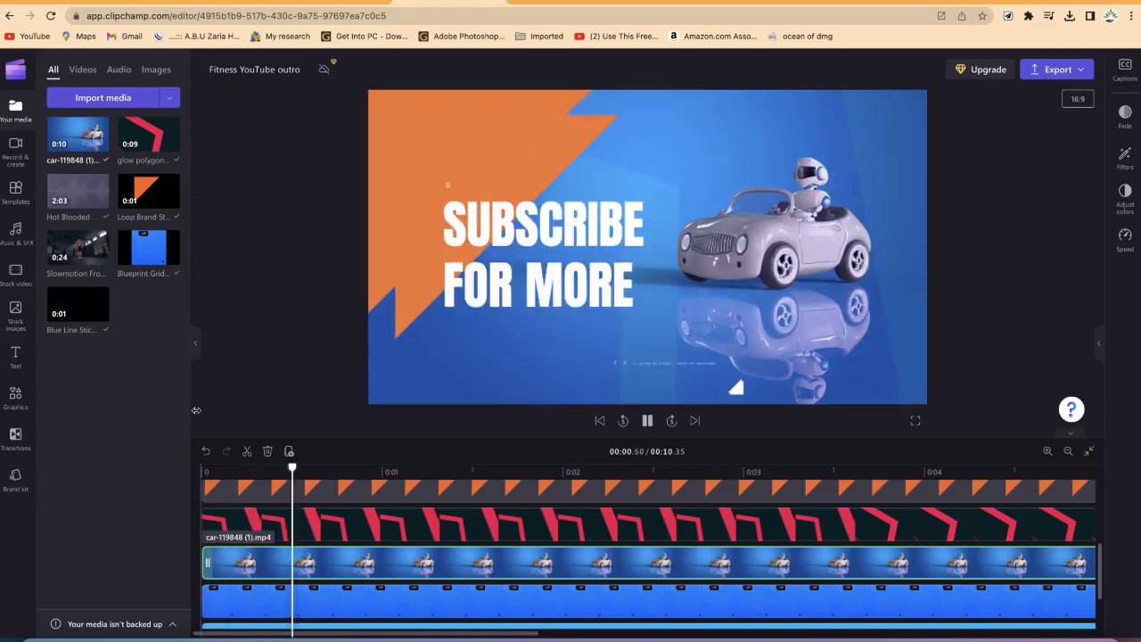
{"action": "key", "text": "space"}
{"action": "scroll", "coordinate": [535, 611], "scroll_direction": "down", "scroll_amount": 2}
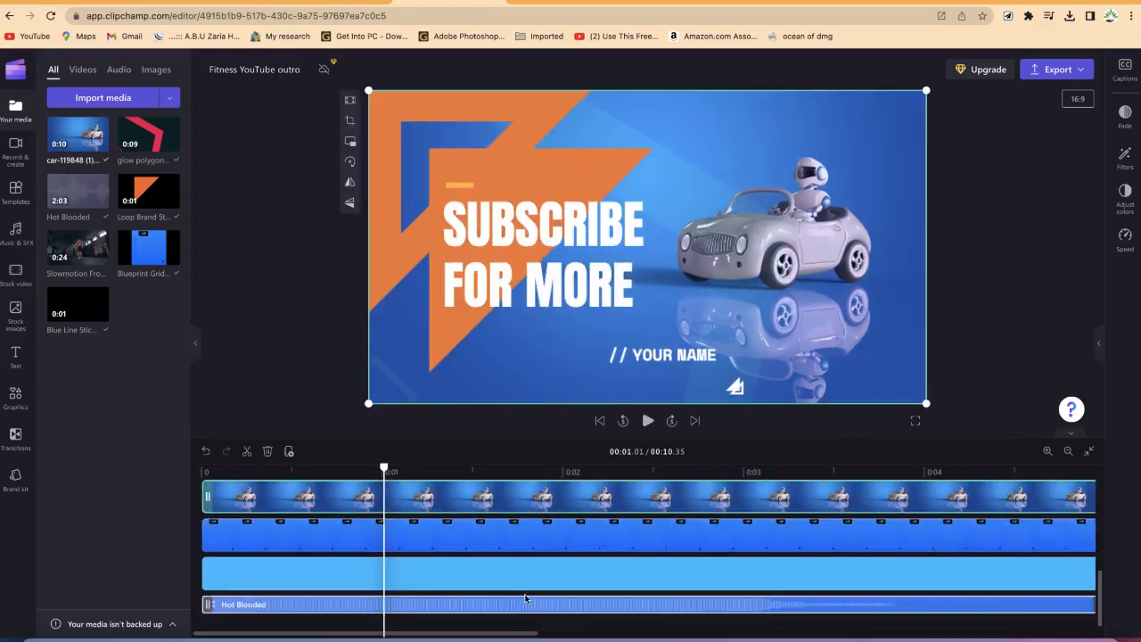
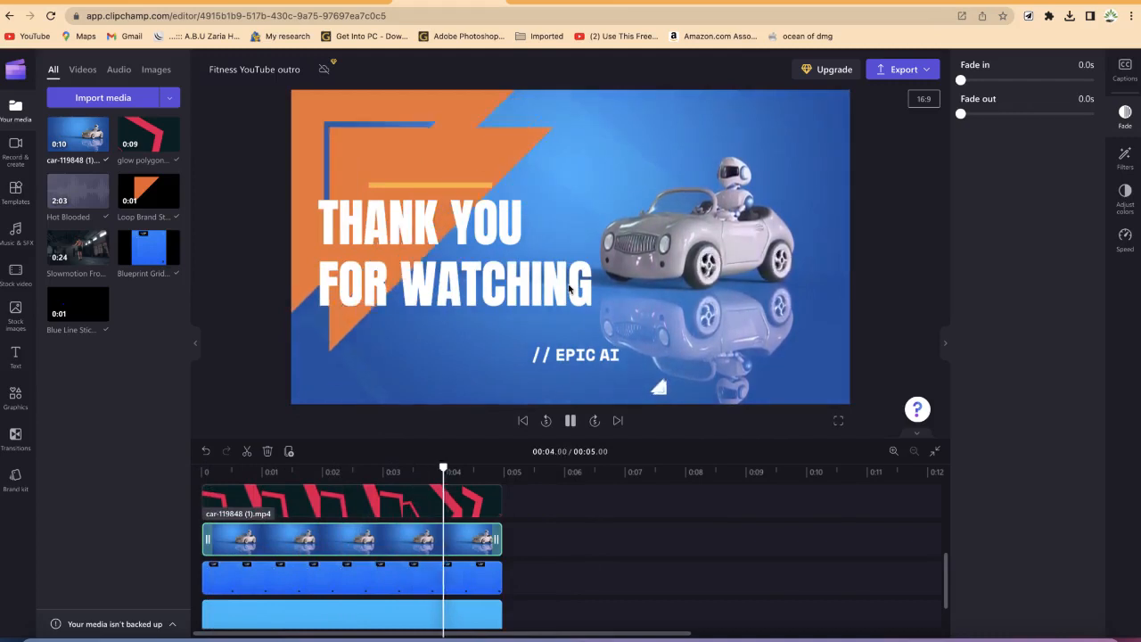
Step: Pause playback and raise the volume of the Hot Blooded music track slightly
{"action": "left_click", "coordinate": [572, 292]}
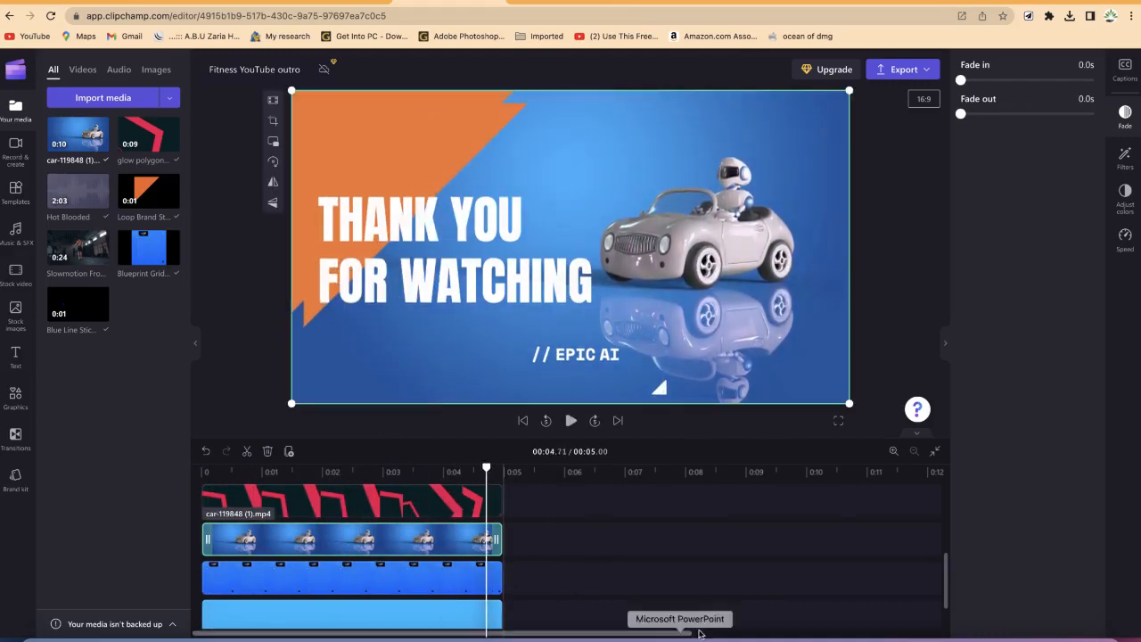
{"action": "scroll", "coordinate": [698, 604], "scroll_direction": "down", "scroll_amount": 2}
{"action": "left_click", "coordinate": [383, 613]}
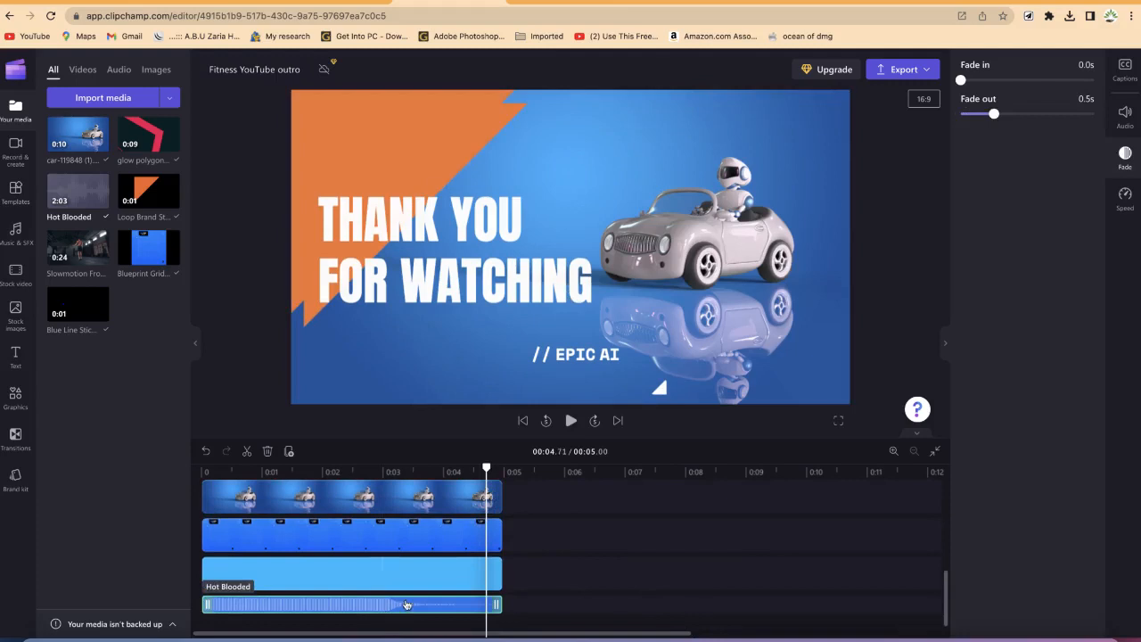
{"action": "left_click", "coordinate": [1125, 116]}
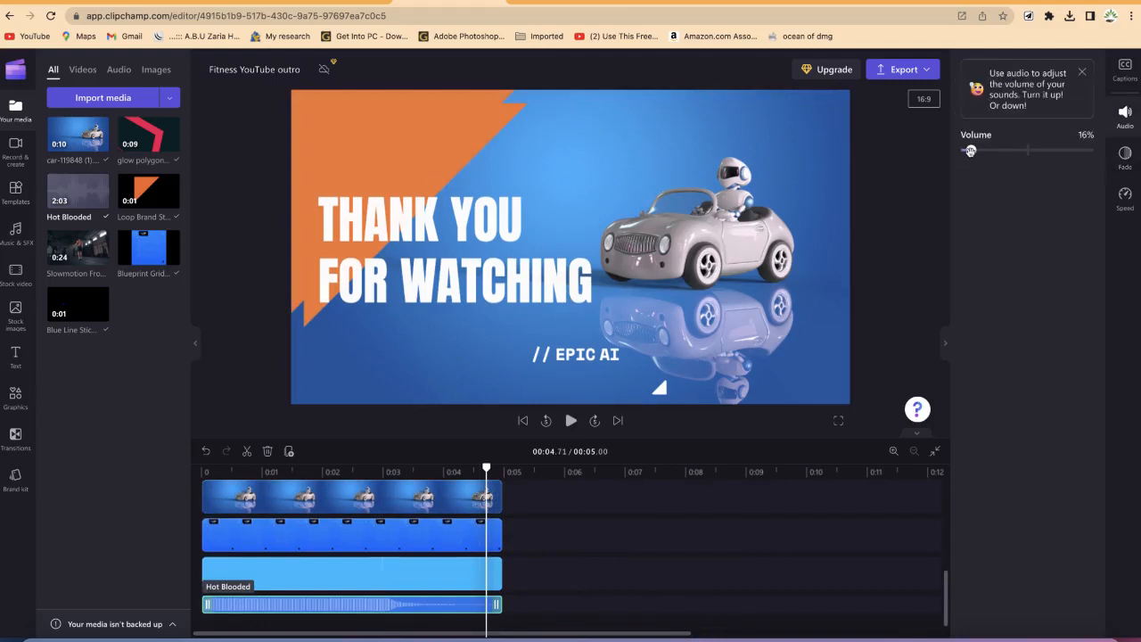
{"action": "left_click_drag", "start_coordinate": [974, 153], "coordinate": [997, 154]}
{"action": "left_click", "coordinate": [675, 366]}
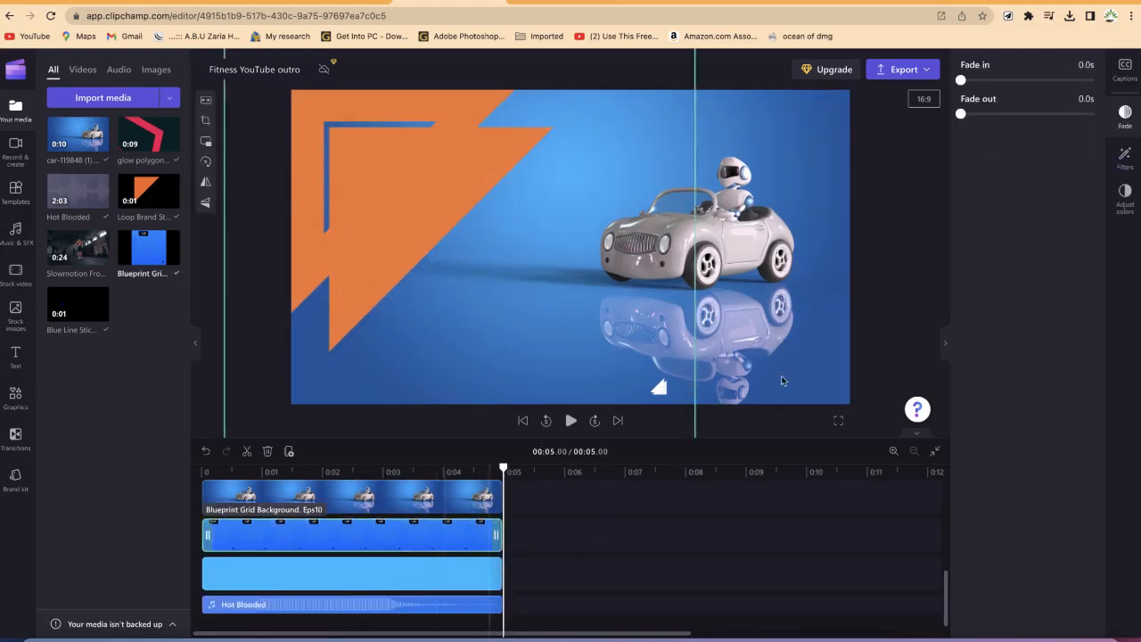
Step: Export the Fitness YouTube outro video at 1080p quality
{"action": "left_click", "coordinate": [927, 69]}
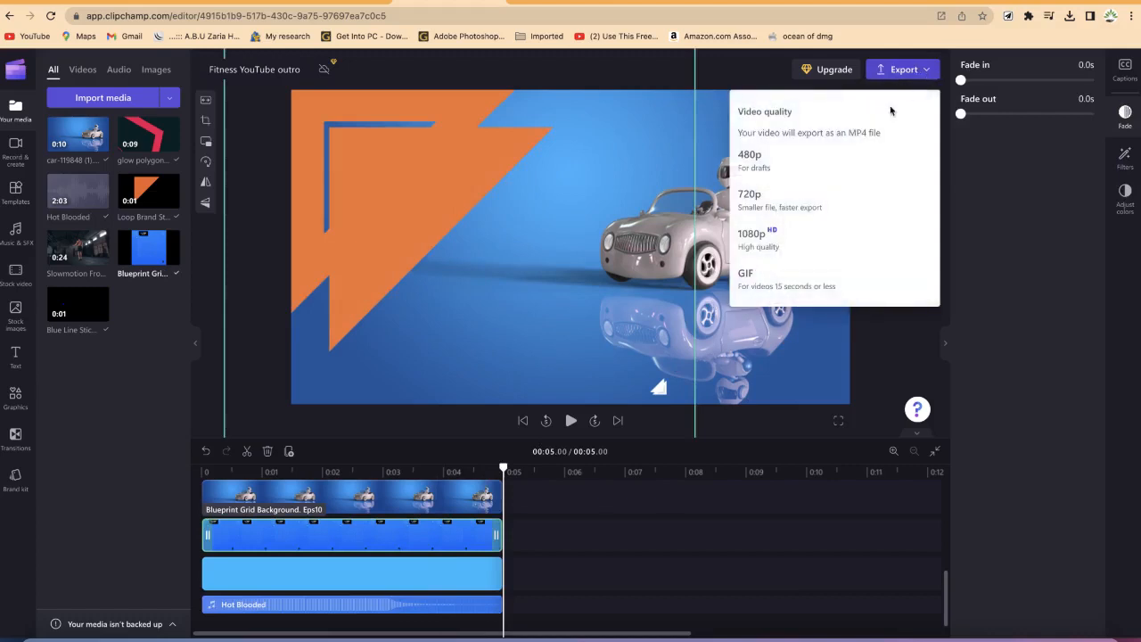
{"action": "left_click", "coordinate": [795, 243]}
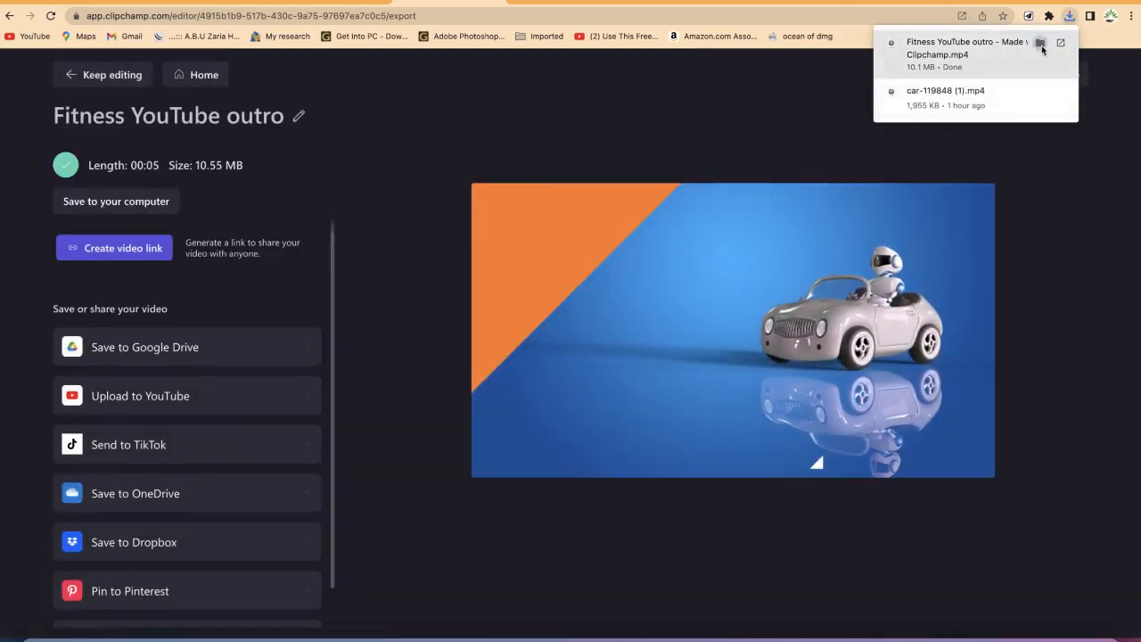
Step: Open the exported Fitness YouTube outro MP4 from the Downloads folder, play it, then close the player and folder
{"action": "left_click", "coordinate": [1039, 42]}
{"action": "double_click", "coordinate": [567, 382]}
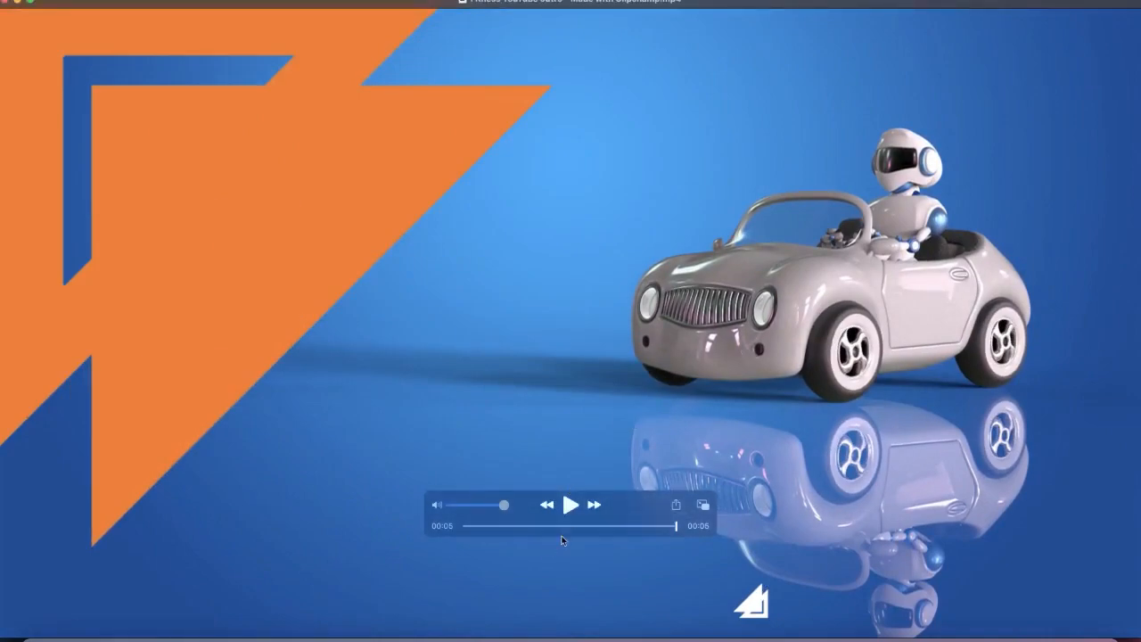
{"action": "left_click", "coordinate": [571, 505]}
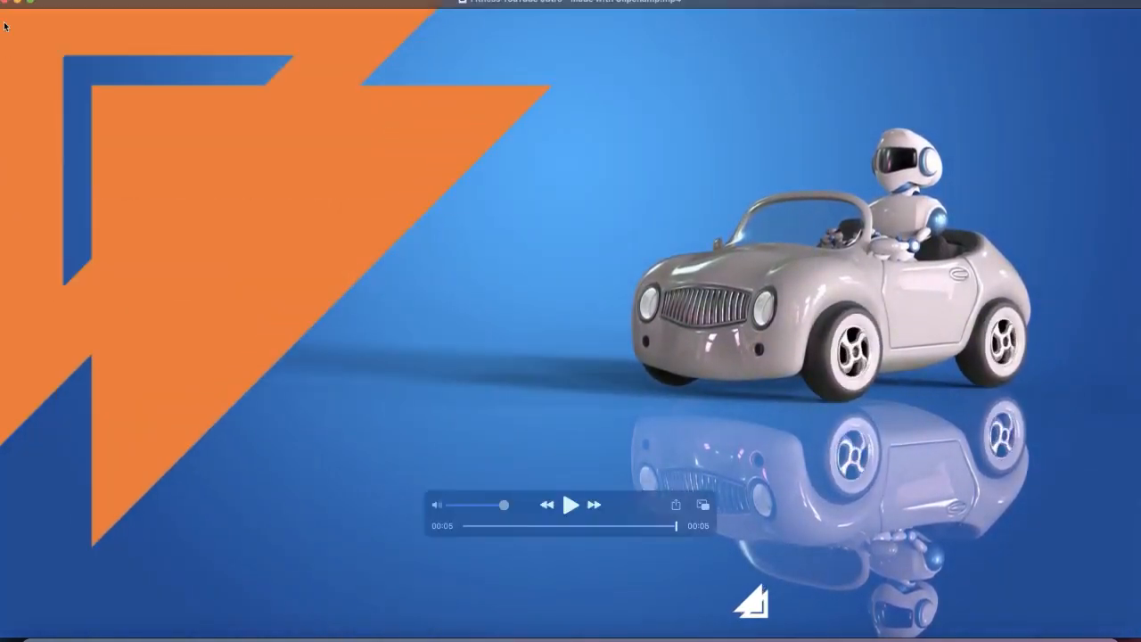
{"action": "left_click", "coordinate": [10, 4]}
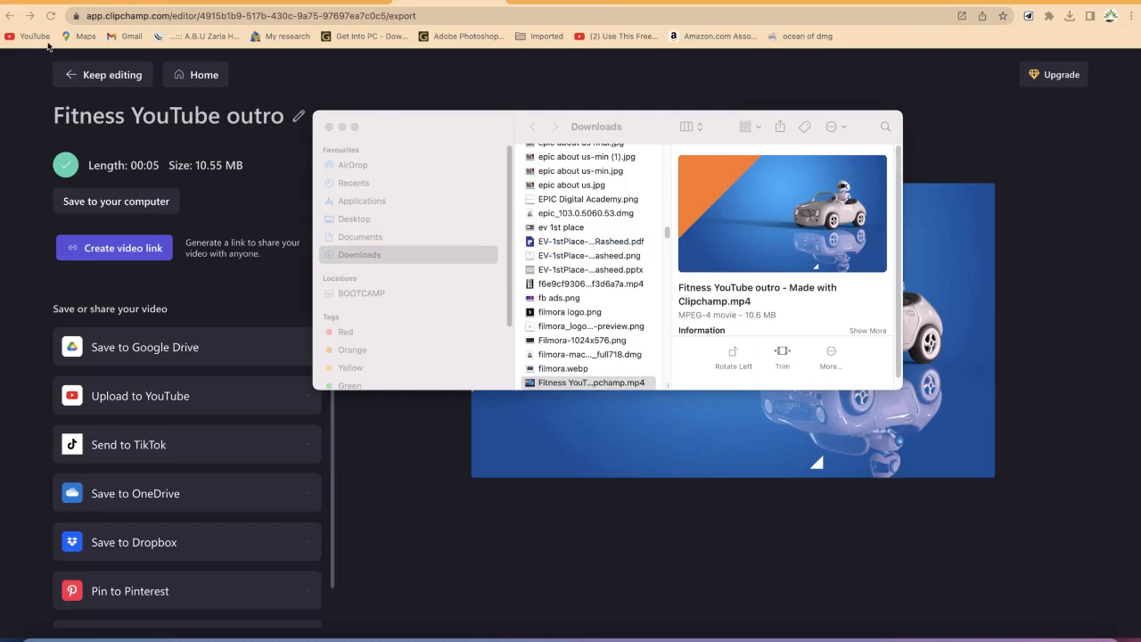
{"action": "mouse_move", "coordinate": [680, 268]}
{"action": "left_click", "coordinate": [329, 127]}
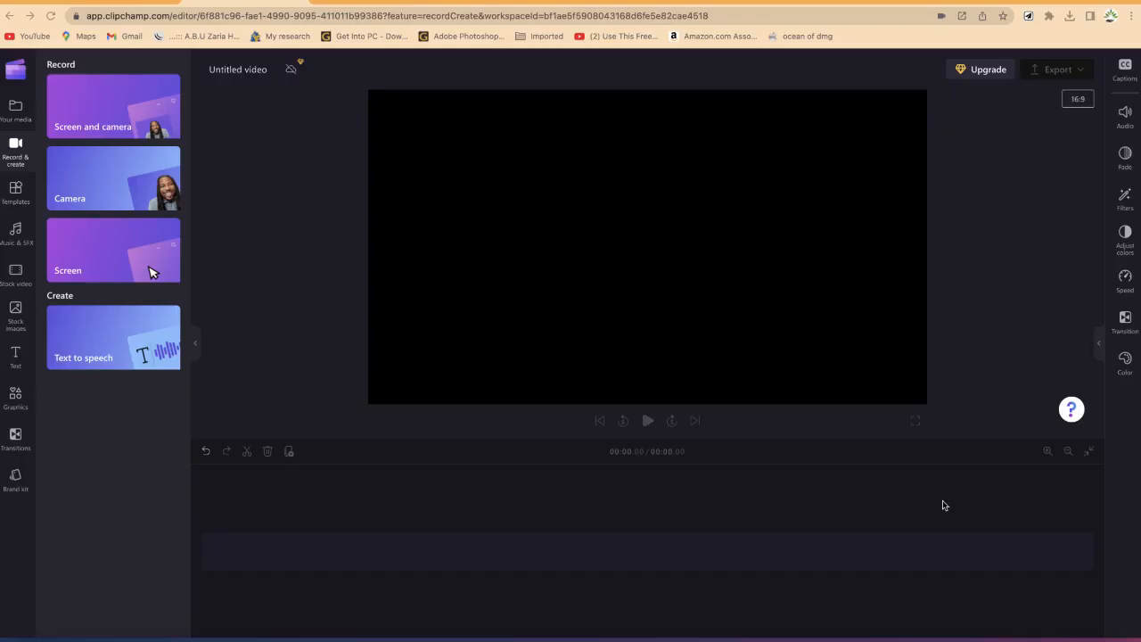
Step: Start a new screen and camera recording using the RODE NT-USB microphone and the C922 Pro Stream Webcam
{"action": "left_click", "coordinate": [115, 123]}
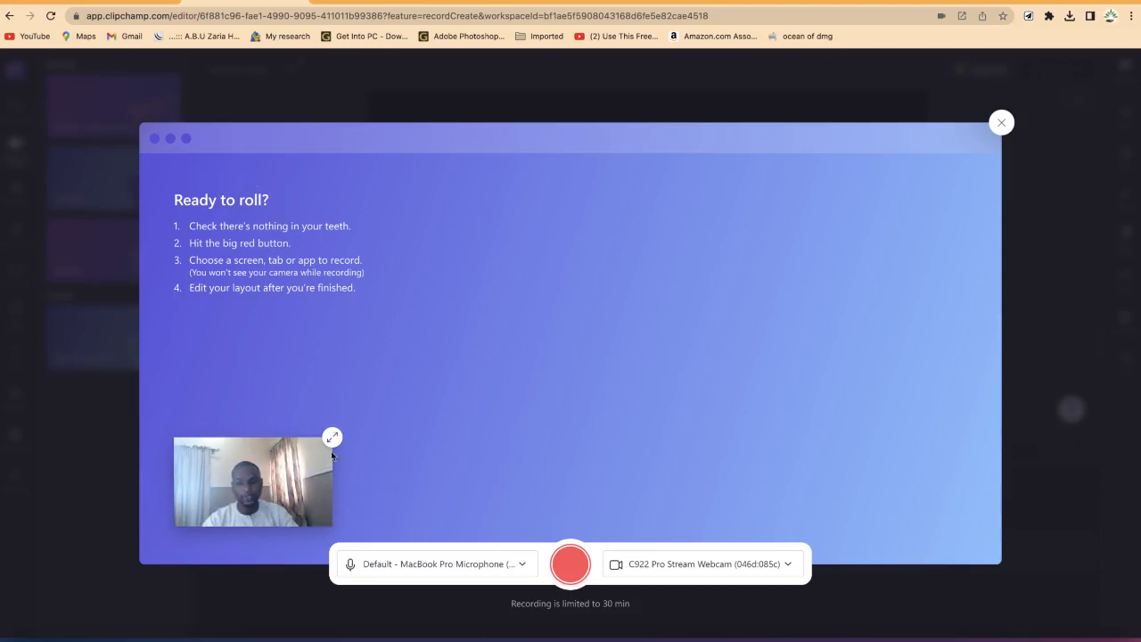
{"action": "left_click", "coordinate": [473, 566]}
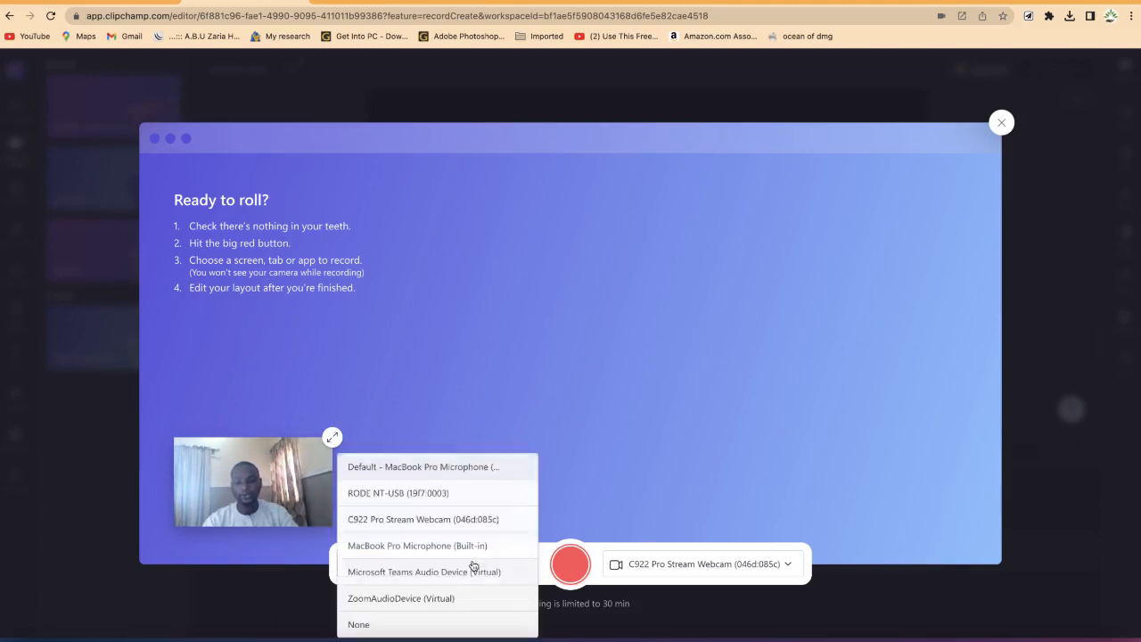
{"action": "left_click", "coordinate": [458, 496]}
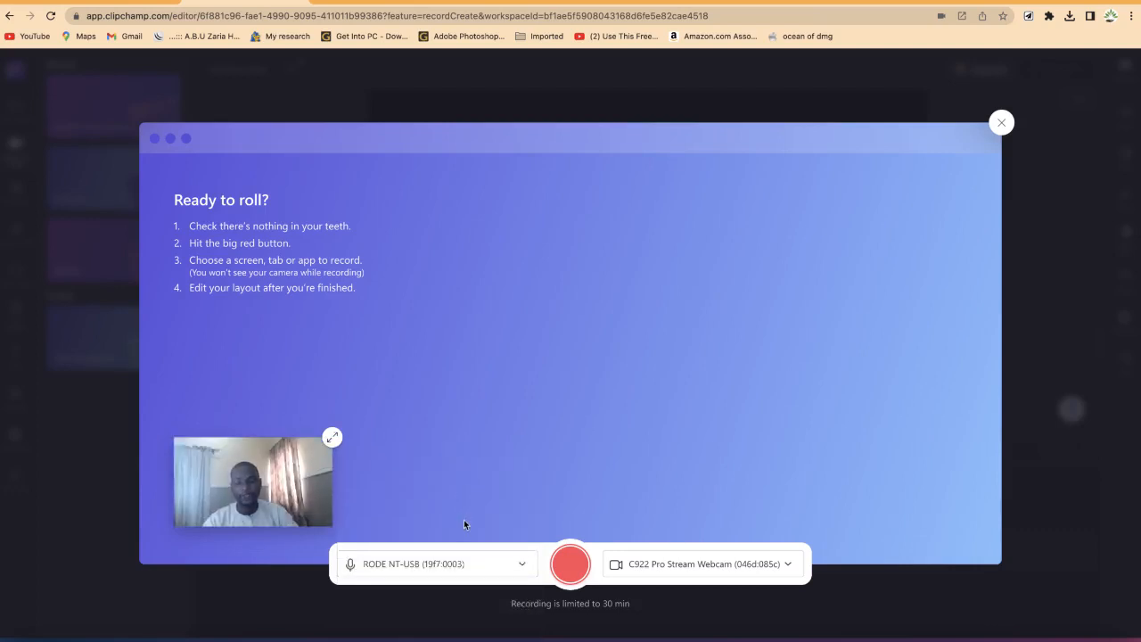
{"action": "left_click", "coordinate": [699, 562]}
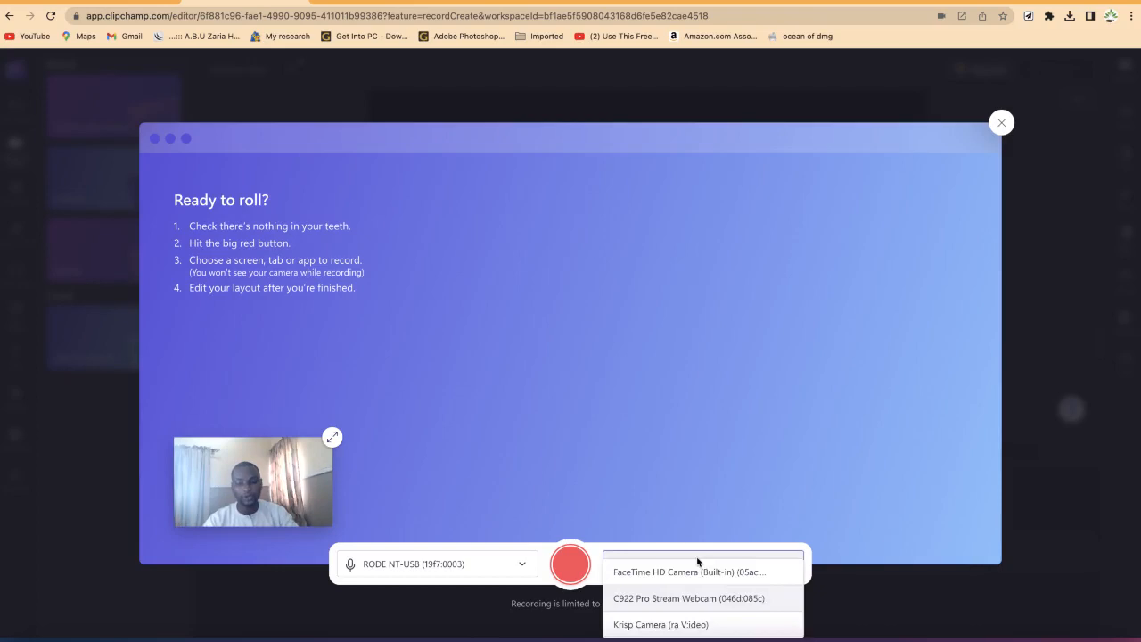
{"action": "left_click", "coordinate": [698, 604]}
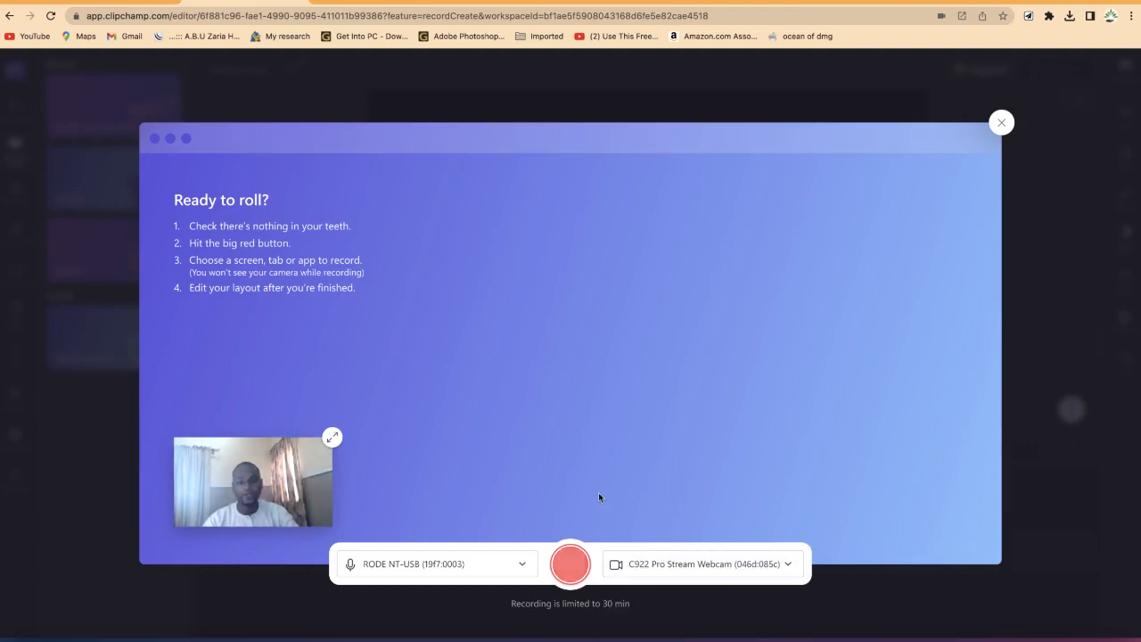
Step: Start recording and share the 'convert .webm to mp4 - Google Search' Chrome tab
{"action": "left_click", "coordinate": [571, 562]}
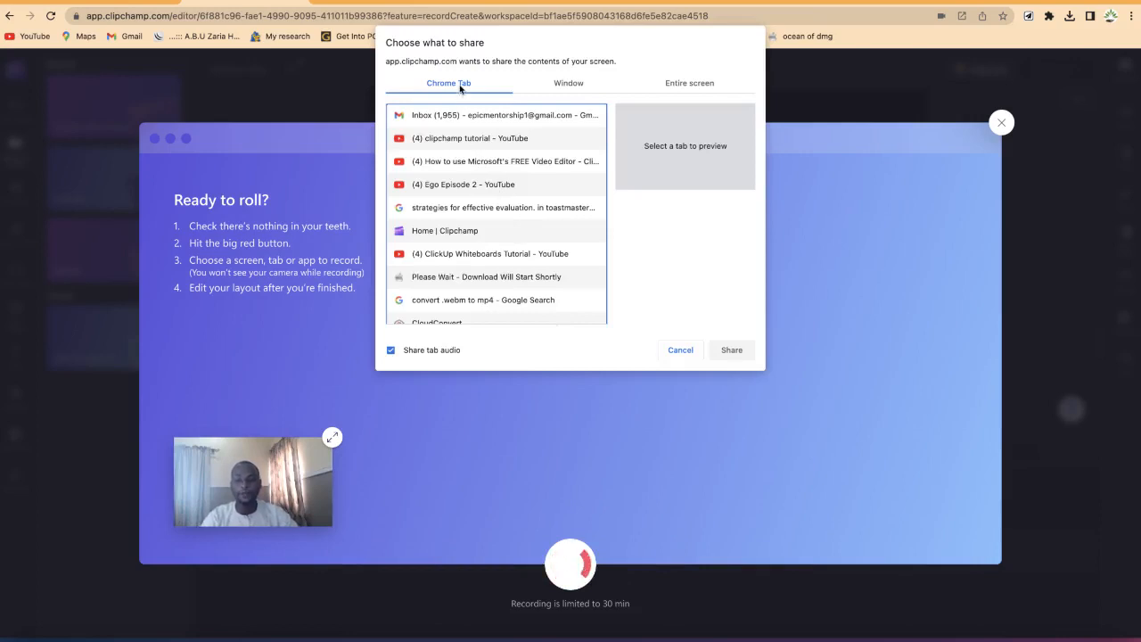
{"action": "scroll", "coordinate": [463, 153], "scroll_direction": "down", "scroll_amount": 1}
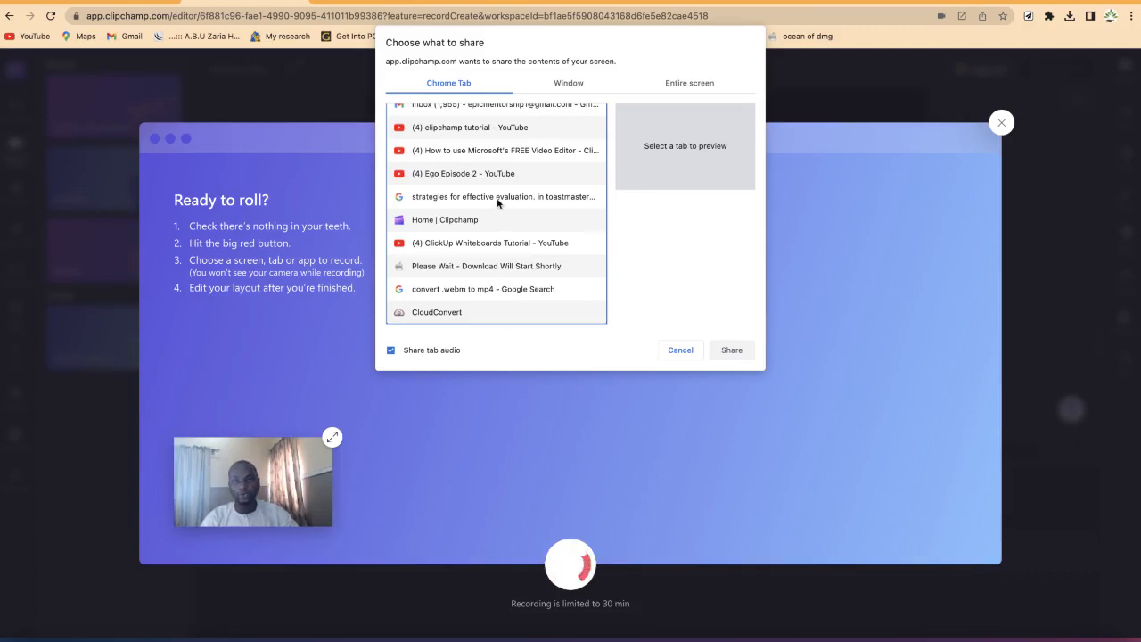
{"action": "left_click", "coordinate": [557, 83]}
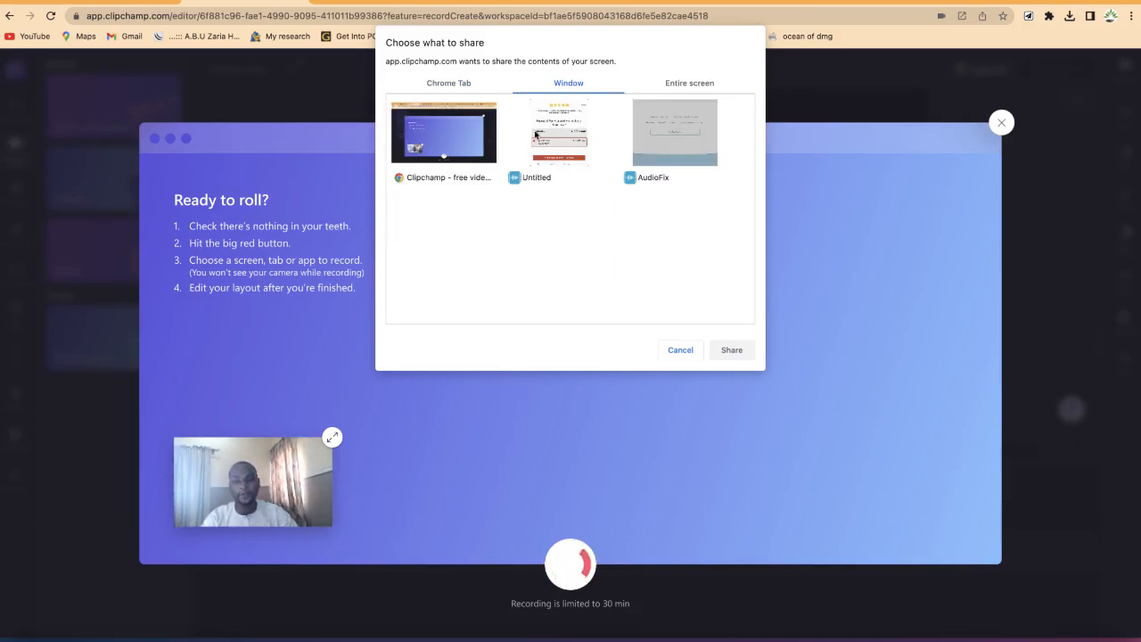
{"action": "left_click", "coordinate": [682, 84]}
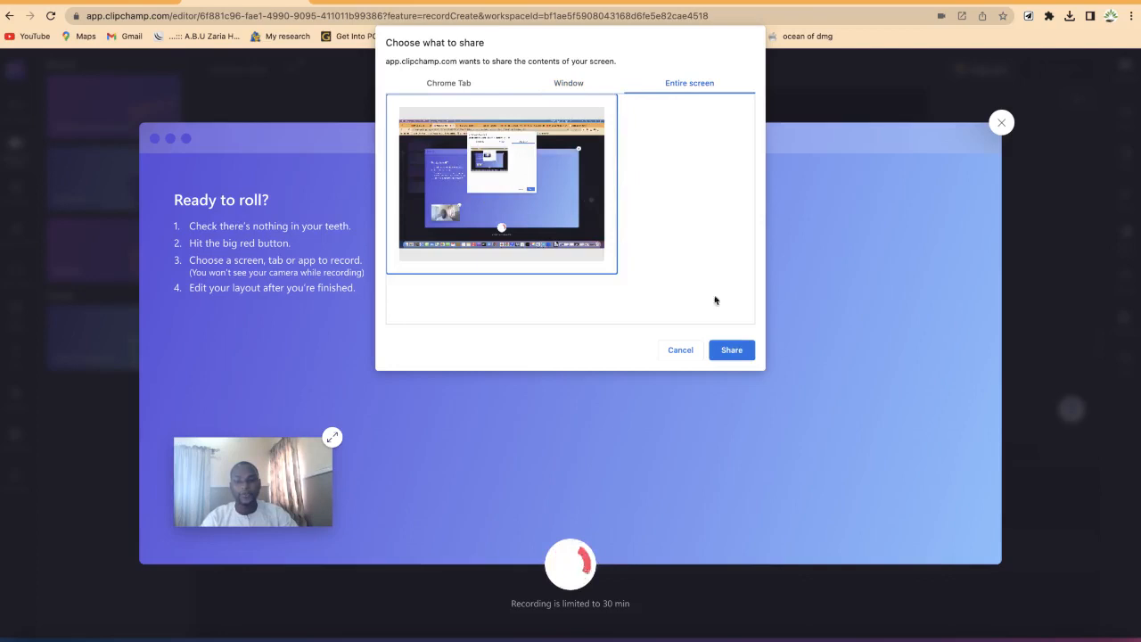
{"action": "left_click", "coordinate": [447, 84]}
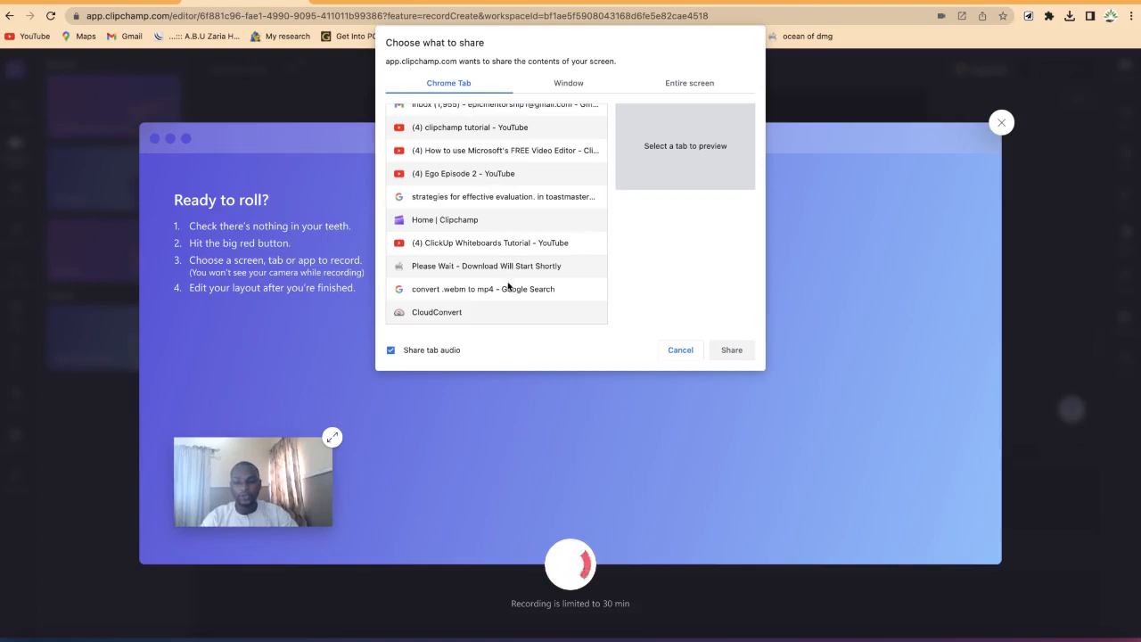
{"action": "scroll", "coordinate": [501, 235], "scroll_direction": "up", "scroll_amount": 1}
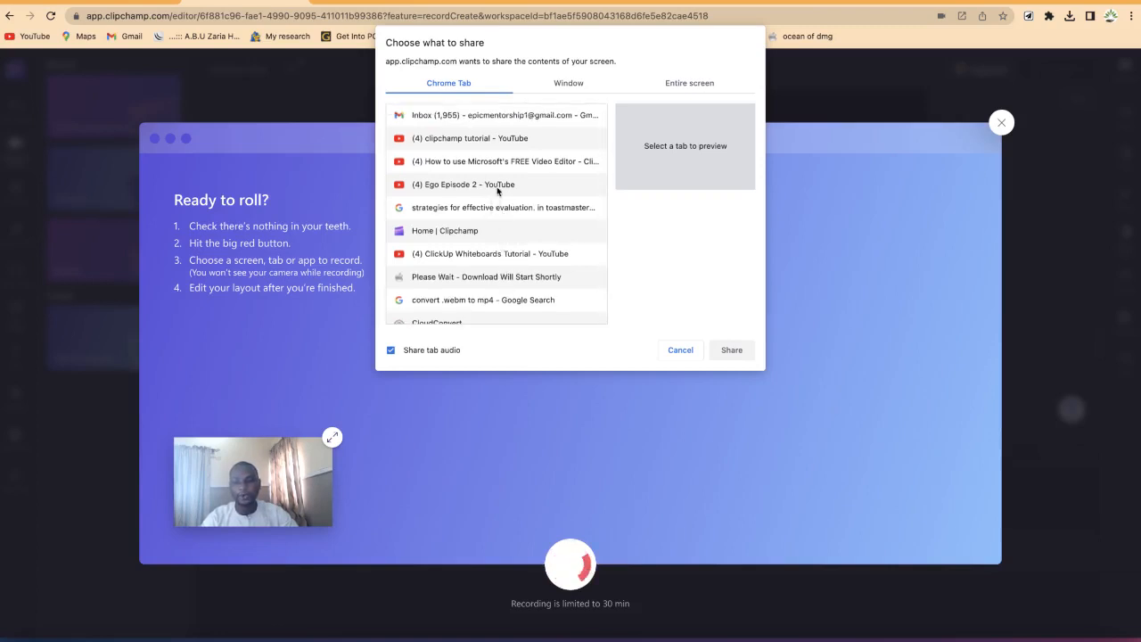
{"action": "left_click", "coordinate": [482, 303]}
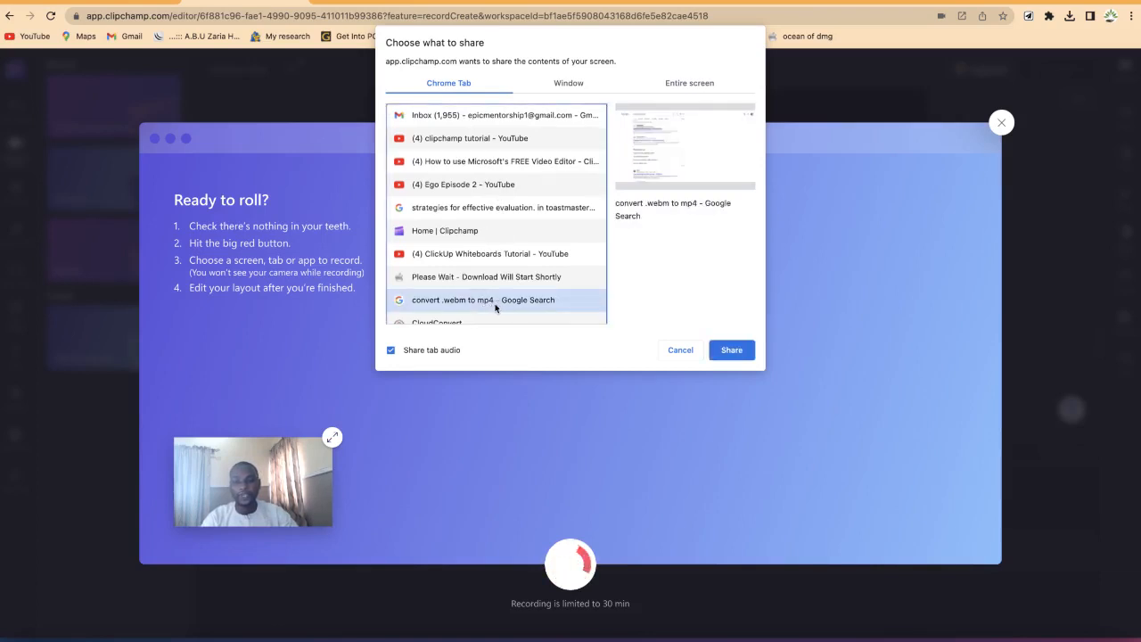
{"action": "scroll", "coordinate": [502, 308], "scroll_direction": "down", "scroll_amount": 1}
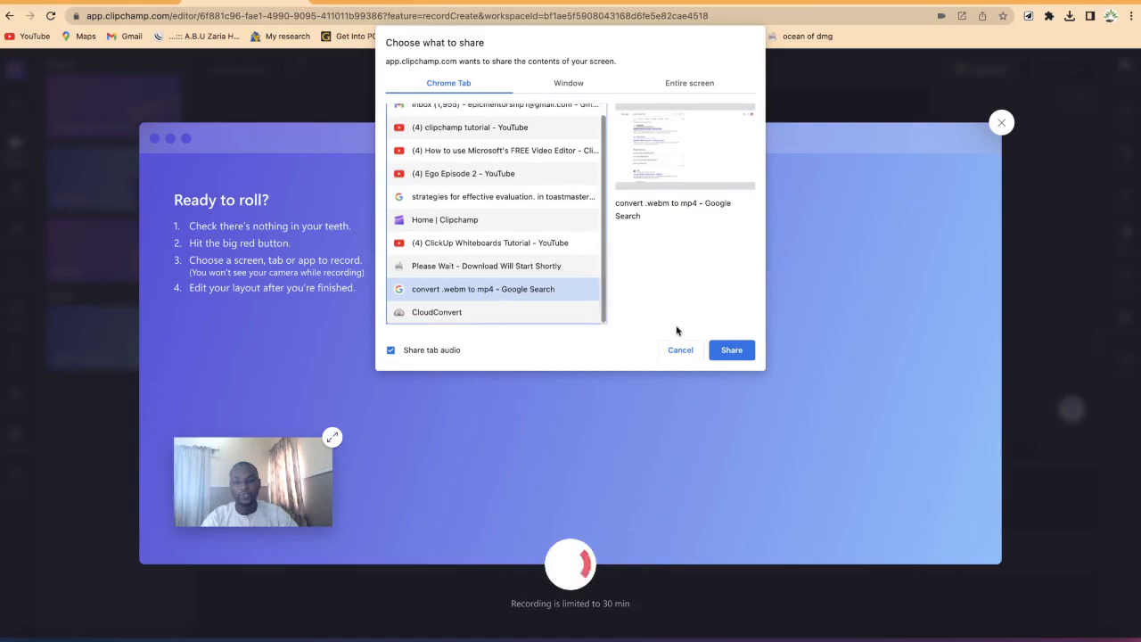
{"action": "left_click", "coordinate": [725, 349]}
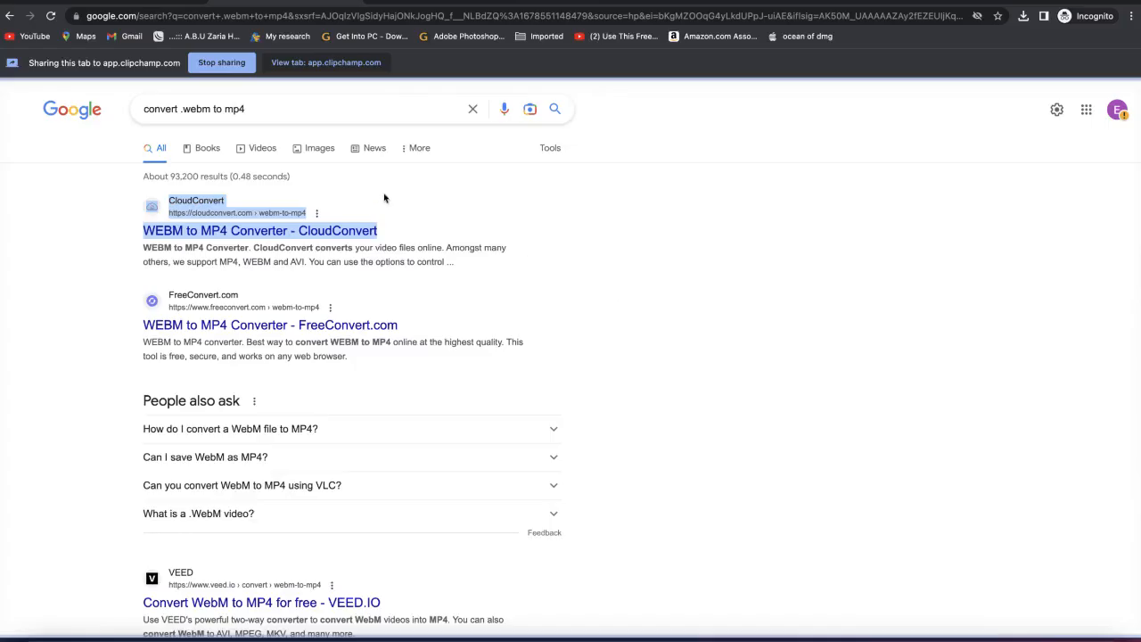
Step: Scroll through the Google search results while the recording runs
{"action": "scroll", "coordinate": [361, 211], "scroll_direction": "down", "scroll_amount": 5}
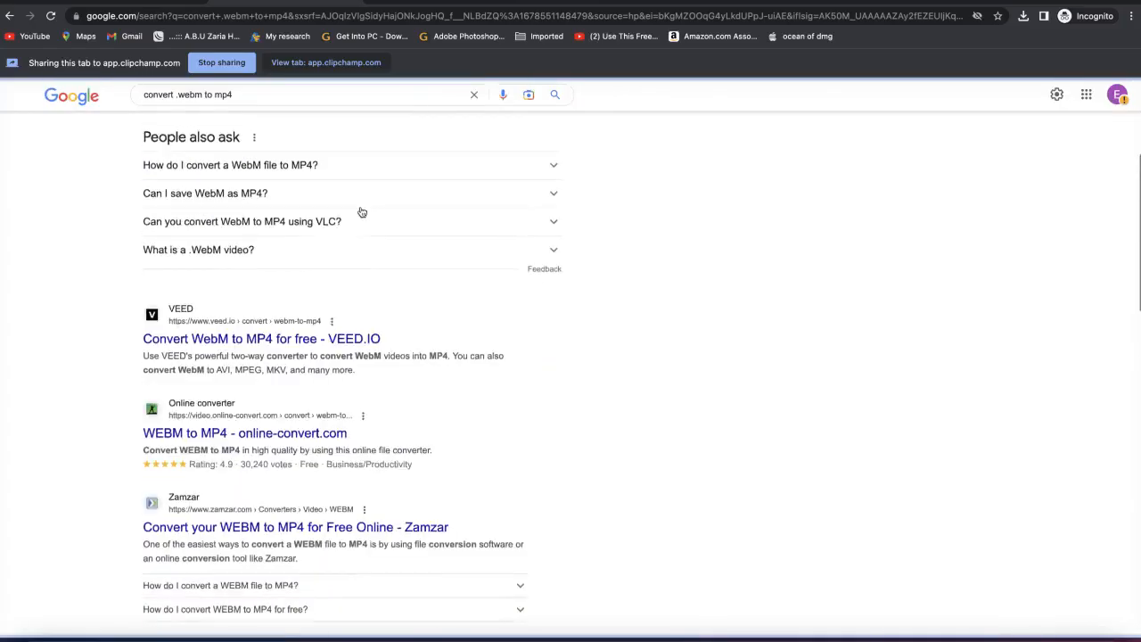
{"action": "scroll", "coordinate": [362, 211], "scroll_direction": "down", "scroll_amount": 6}
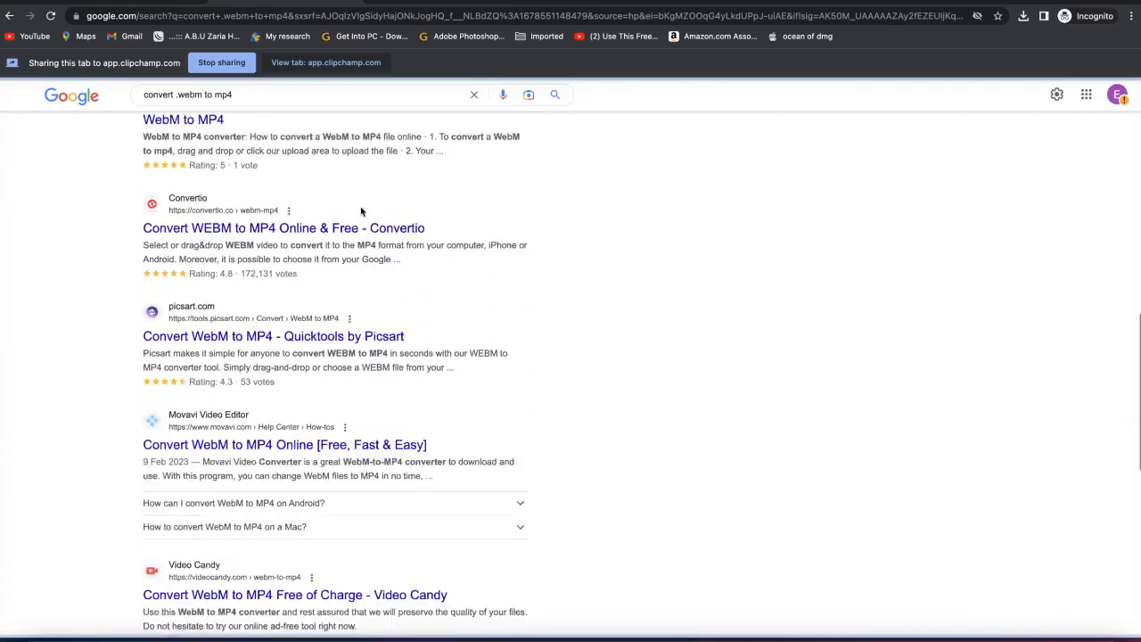
{"action": "scroll", "coordinate": [361, 208], "scroll_direction": "down", "scroll_amount": 6}
{"action": "scroll", "coordinate": [361, 211], "scroll_direction": "up", "scroll_amount": 3}
{"action": "scroll", "coordinate": [361, 211], "scroll_direction": "up", "scroll_amount": 9}
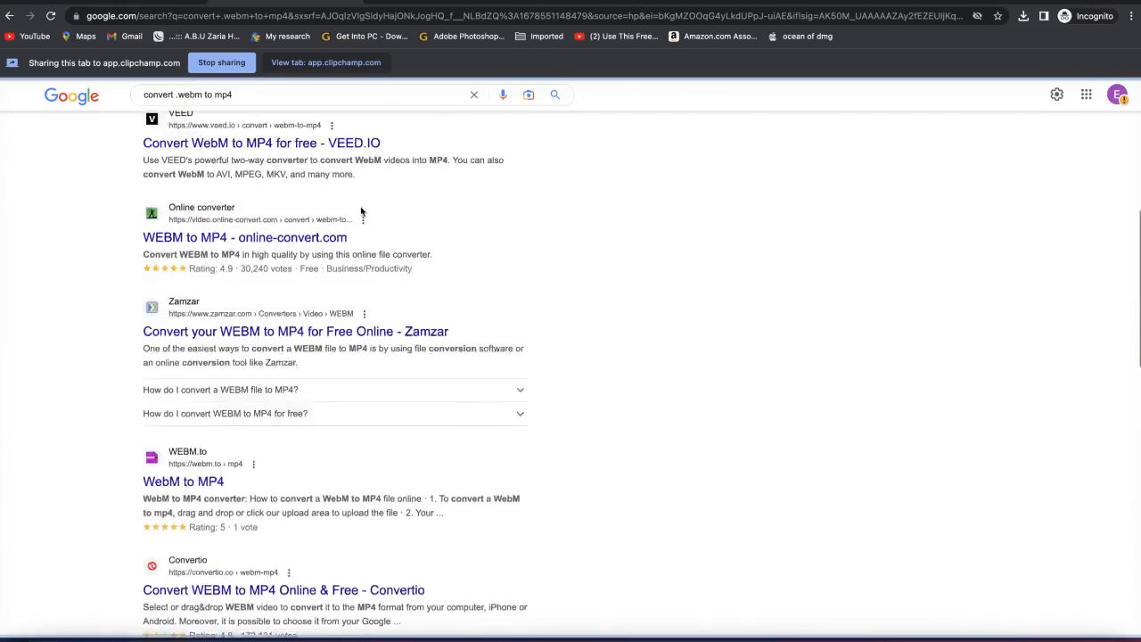
{"action": "scroll", "coordinate": [361, 212], "scroll_direction": "up", "scroll_amount": 4}
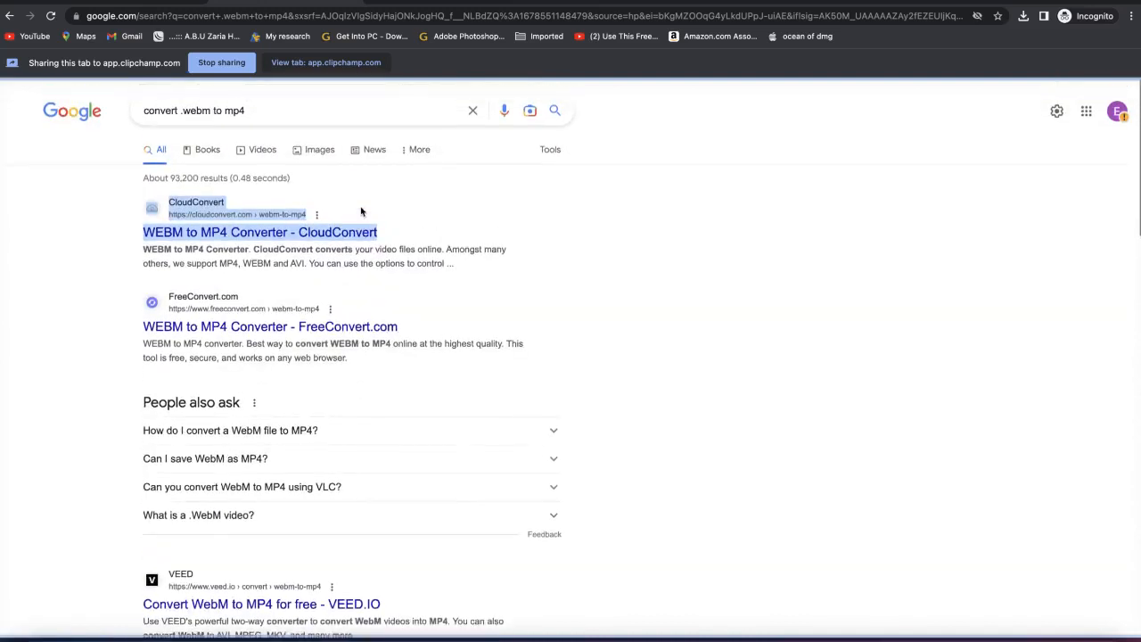
{"action": "scroll", "coordinate": [361, 211], "scroll_direction": "down", "scroll_amount": 2}
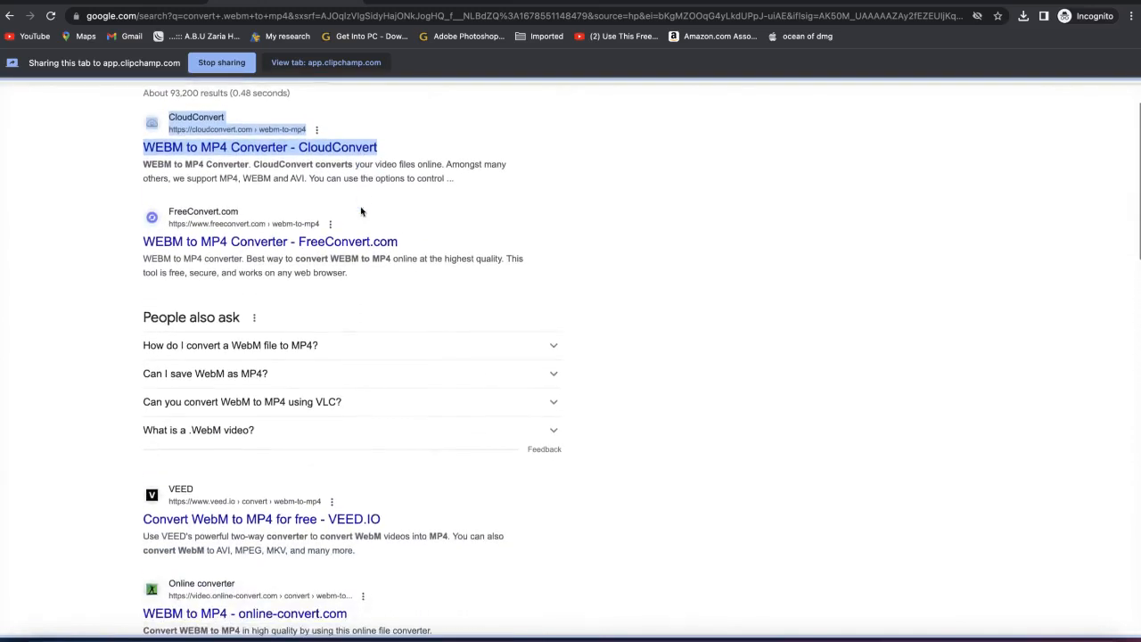
{"action": "scroll", "coordinate": [361, 211], "scroll_direction": "down", "scroll_amount": 3}
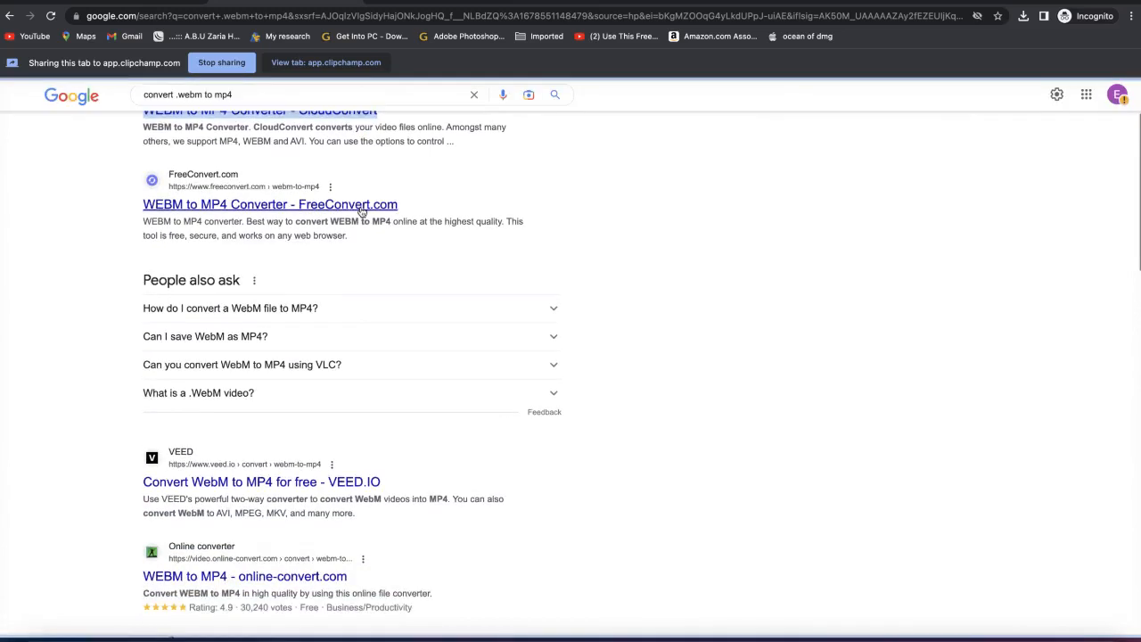
{"action": "scroll", "coordinate": [359, 211], "scroll_direction": "up", "scroll_amount": 4}
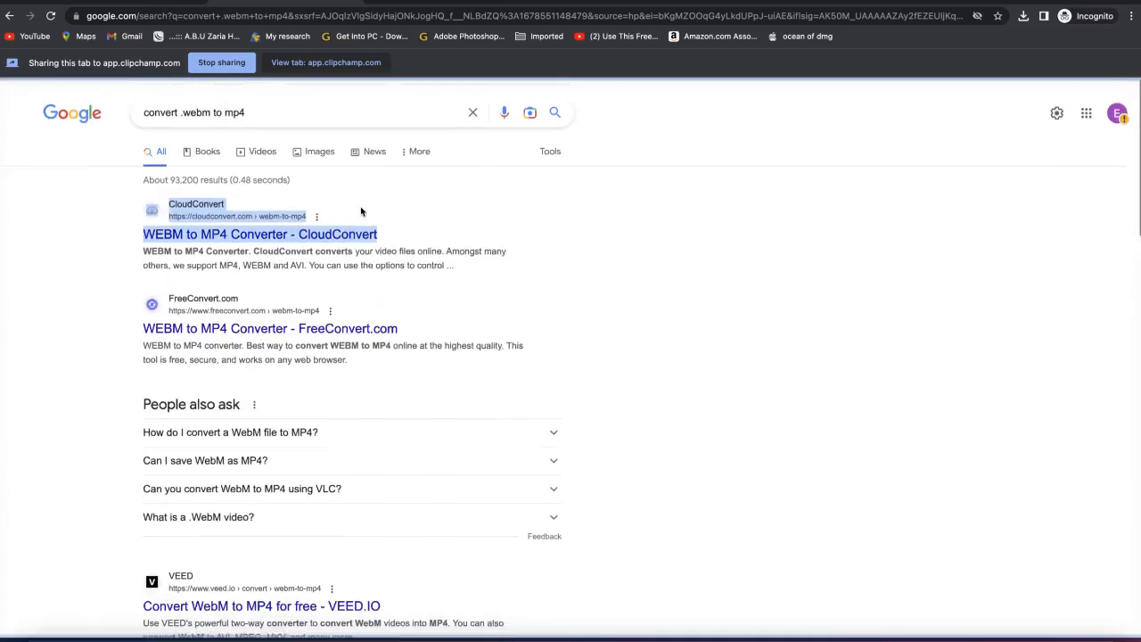
Step: Stop sharing the tab and switch back to the Clipchamp window to review the recording
{"action": "left_click", "coordinate": [224, 69]}
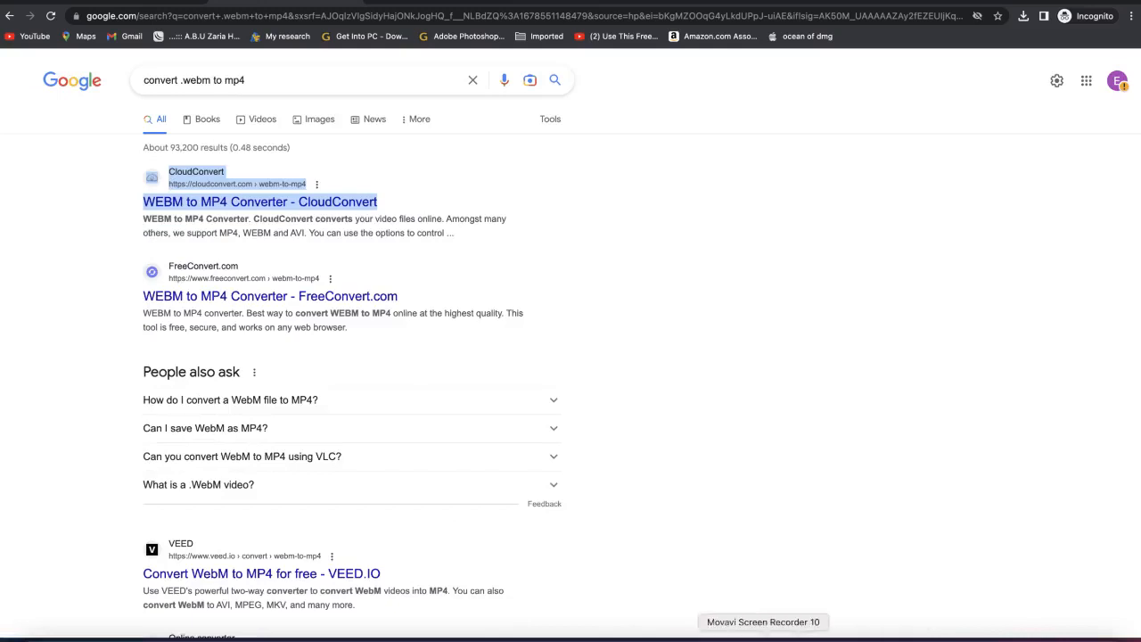
{"action": "left_click", "coordinate": [784, 638]}
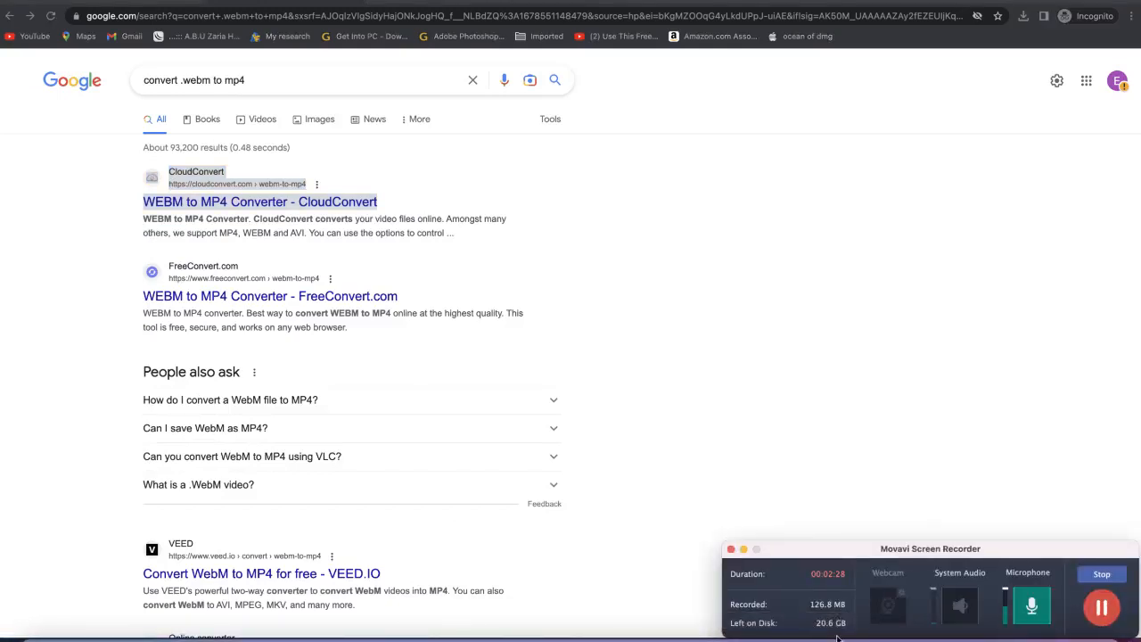
{"action": "key", "text": "ctrl+Up"}
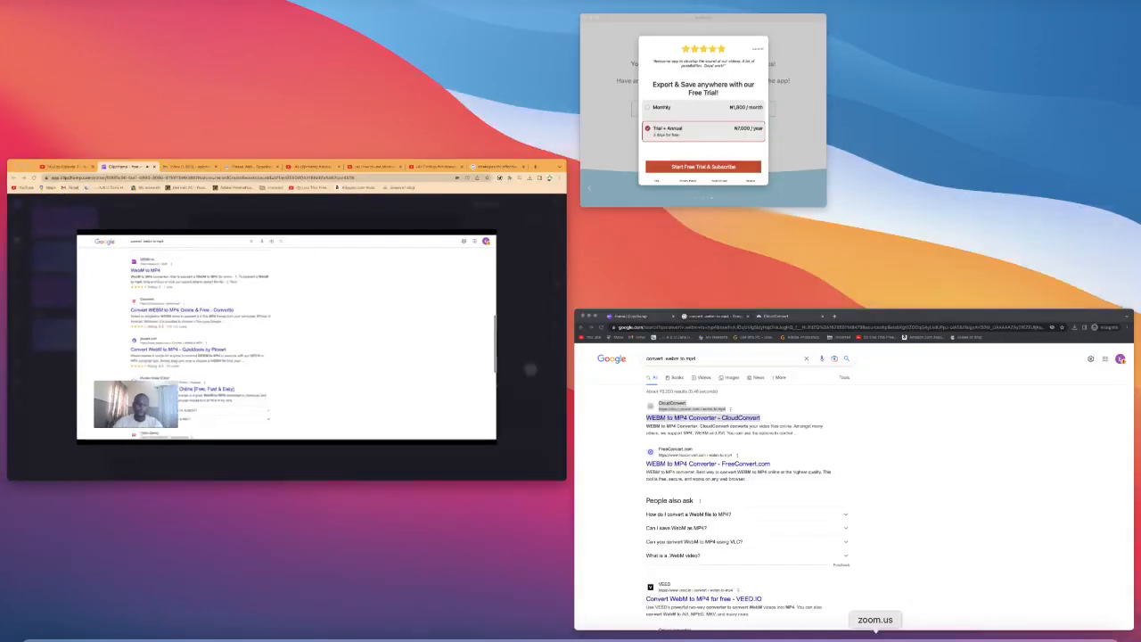
{"action": "left_click", "coordinate": [321, 360]}
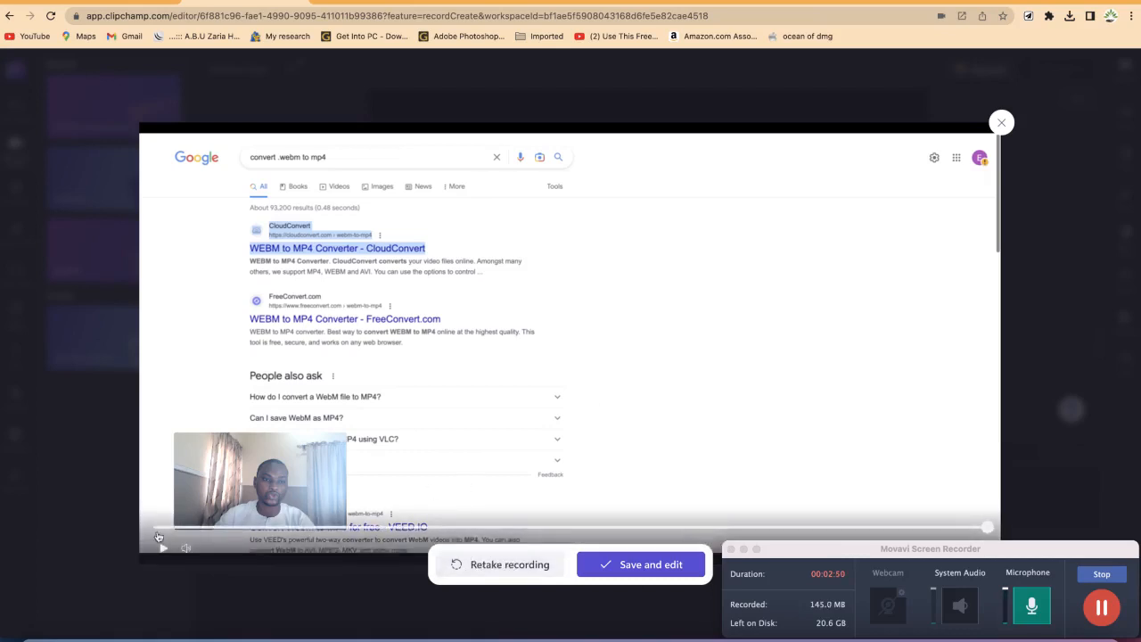
Step: Play back the finished recording and save it into the editor for editing
{"action": "left_click", "coordinate": [162, 550]}
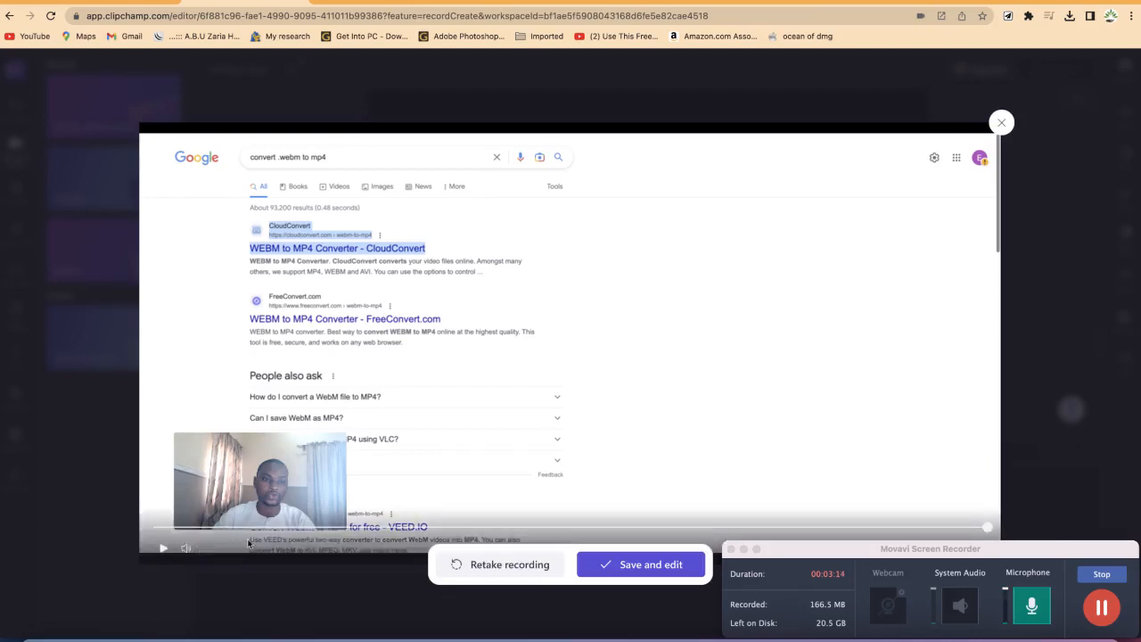
{"action": "left_click", "coordinate": [629, 566]}
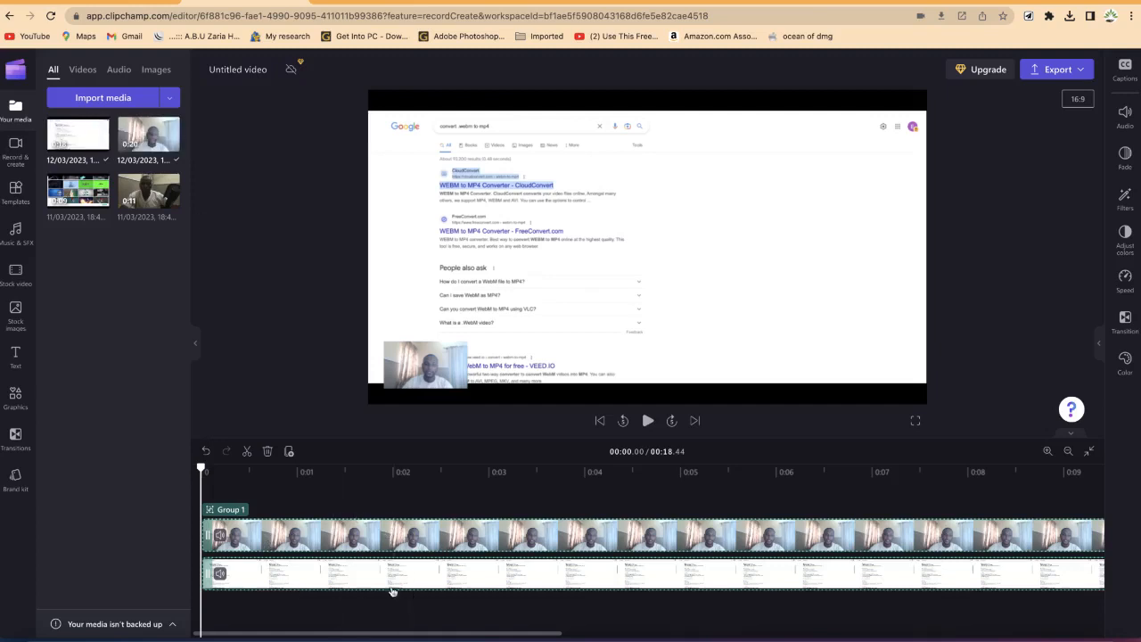
Step: Scrub the timeline to about one second and play and pause the combined recording
{"action": "left_click_drag", "start_coordinate": [202, 468], "coordinate": [300, 479]}
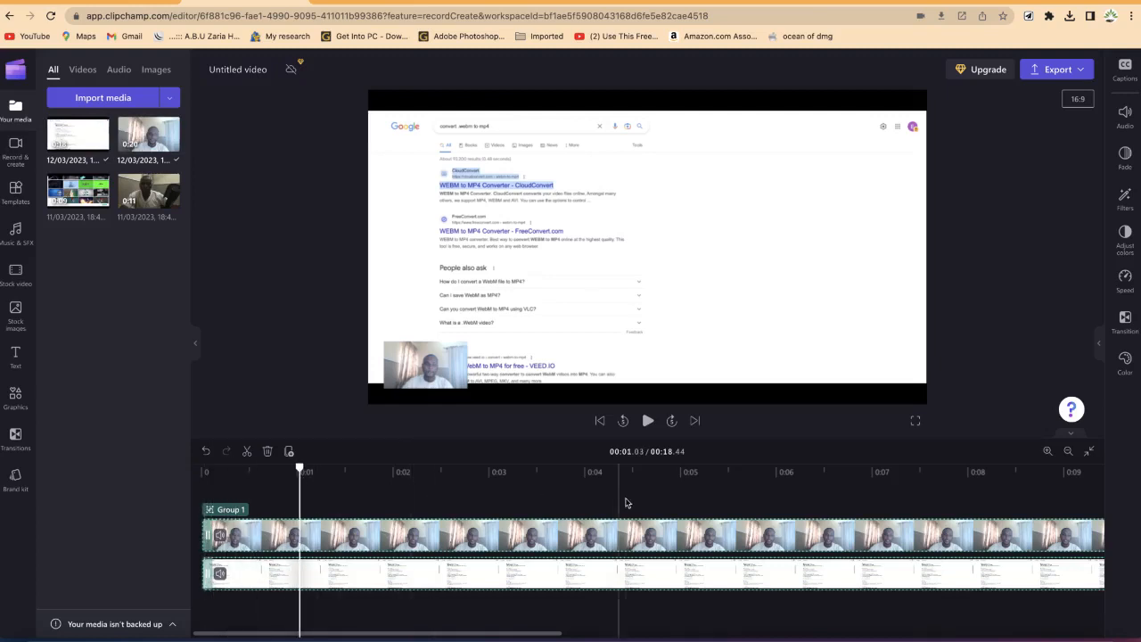
{"action": "left_click", "coordinate": [648, 421]}
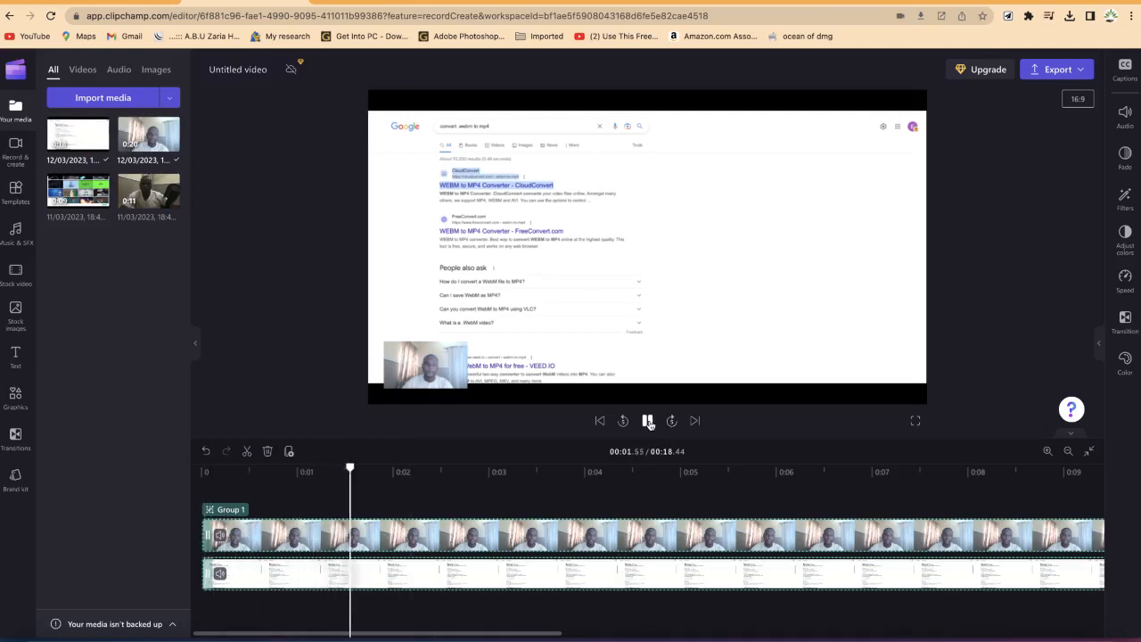
{"action": "left_click", "coordinate": [648, 421]}
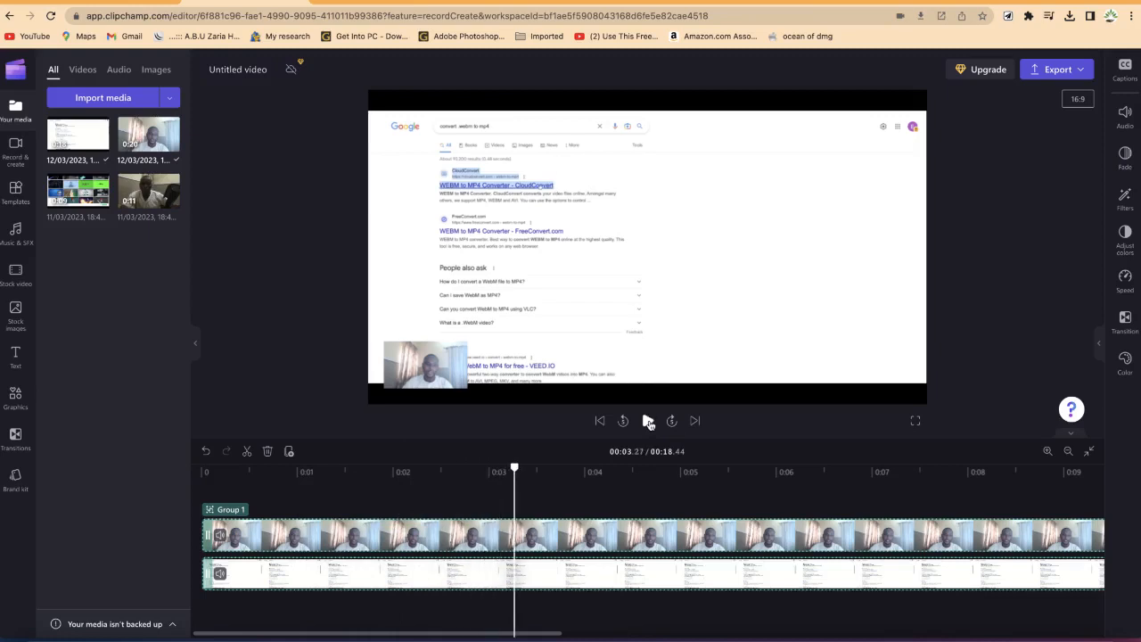
Step: Select the webcam overlay, enlarge it and move it to the right side of the frame
{"action": "left_click", "coordinate": [436, 374]}
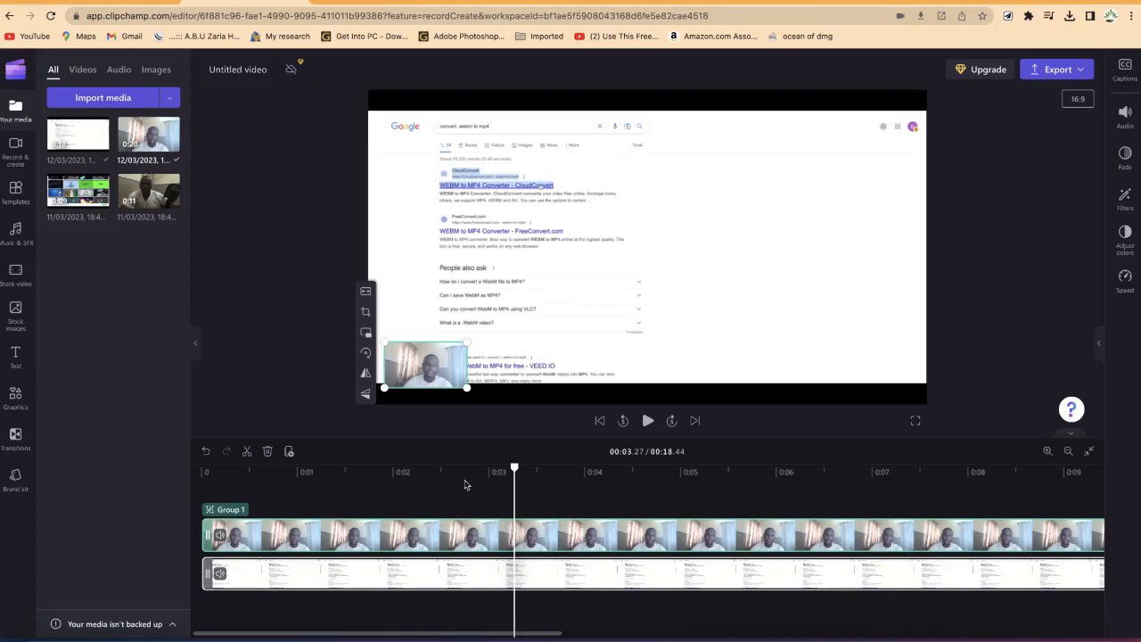
{"action": "left_click_drag", "start_coordinate": [468, 342], "coordinate": [568, 268]}
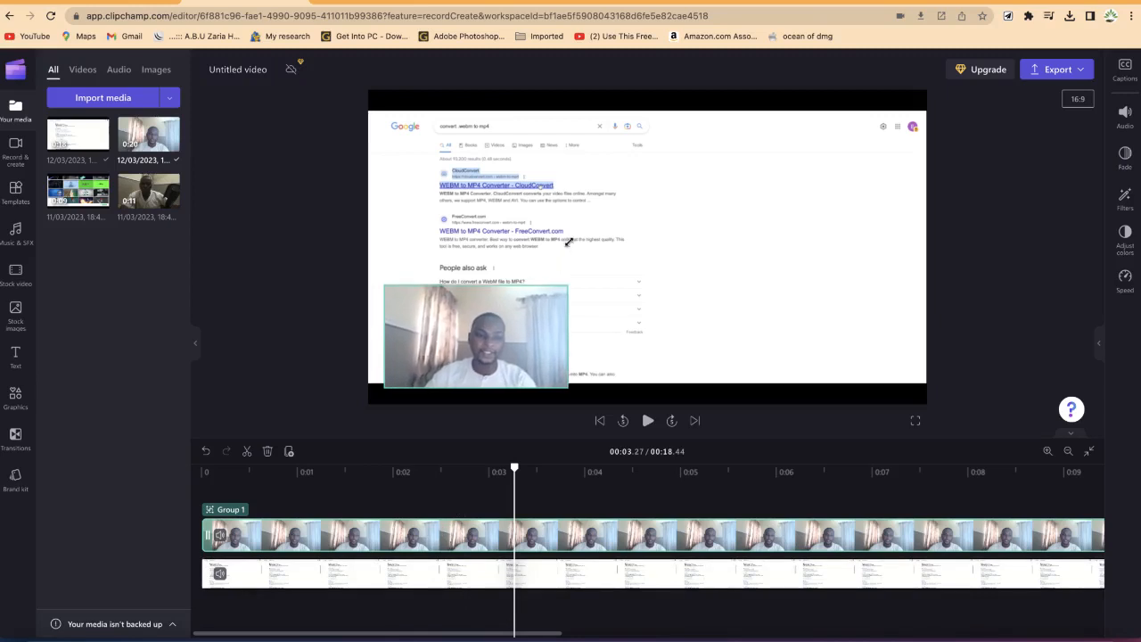
{"action": "left_click_drag", "start_coordinate": [459, 328], "coordinate": [828, 331]}
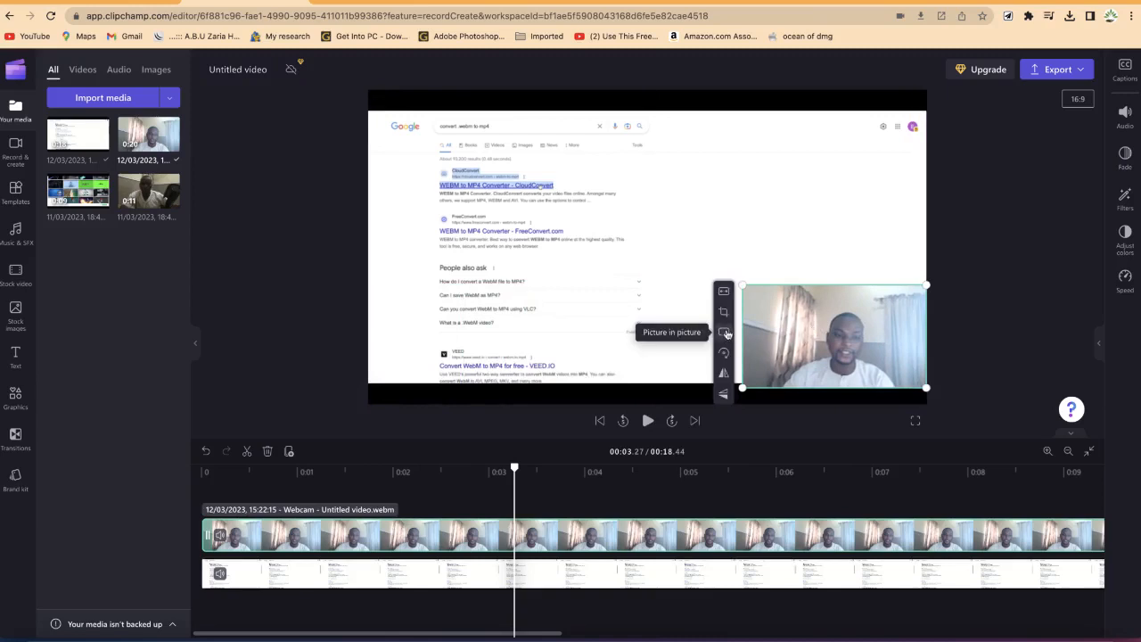
Step: Apply the picture-in-picture layout to the webcam overlay, trying each corner and settling on bottom right
{"action": "left_click", "coordinate": [726, 333]}
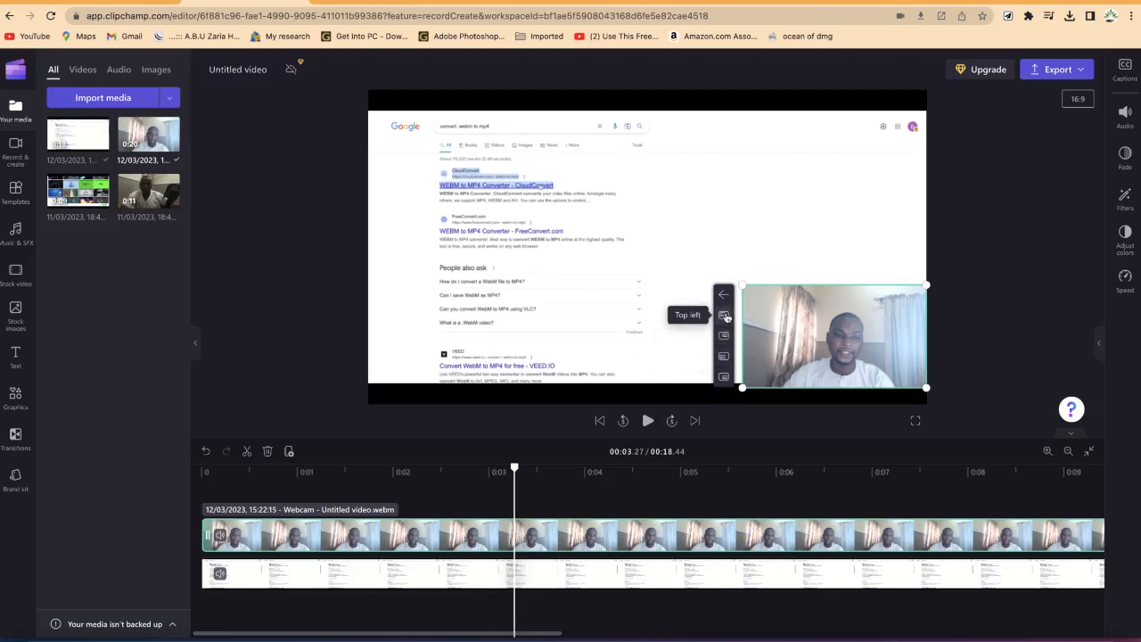
{"action": "left_click", "coordinate": [725, 316]}
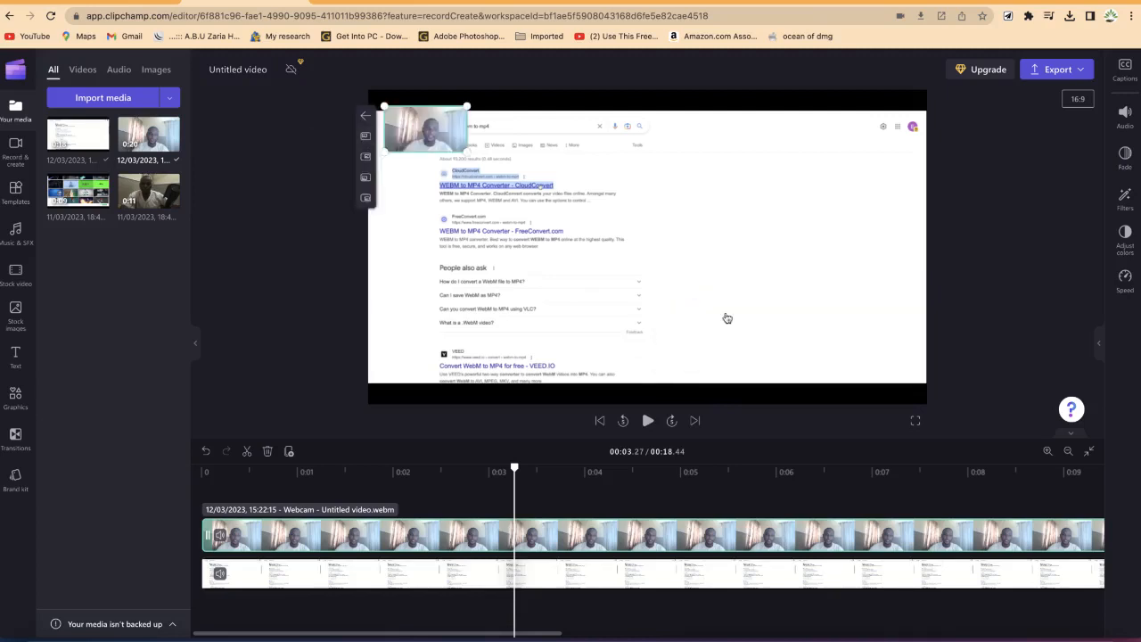
{"action": "left_click", "coordinate": [363, 163]}
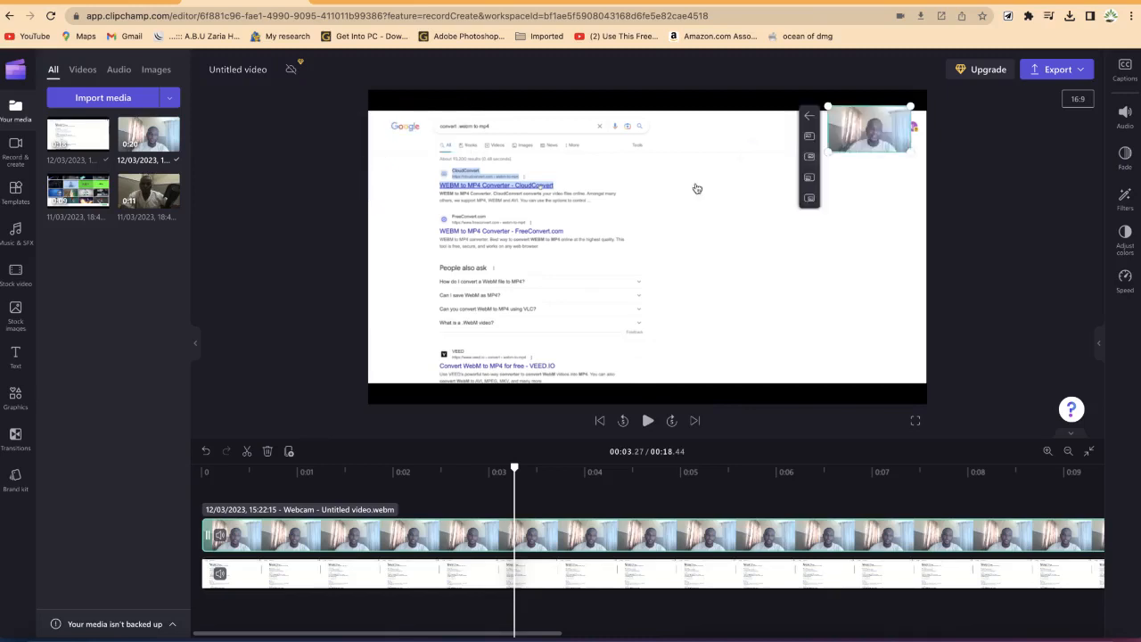
{"action": "left_click", "coordinate": [809, 179]}
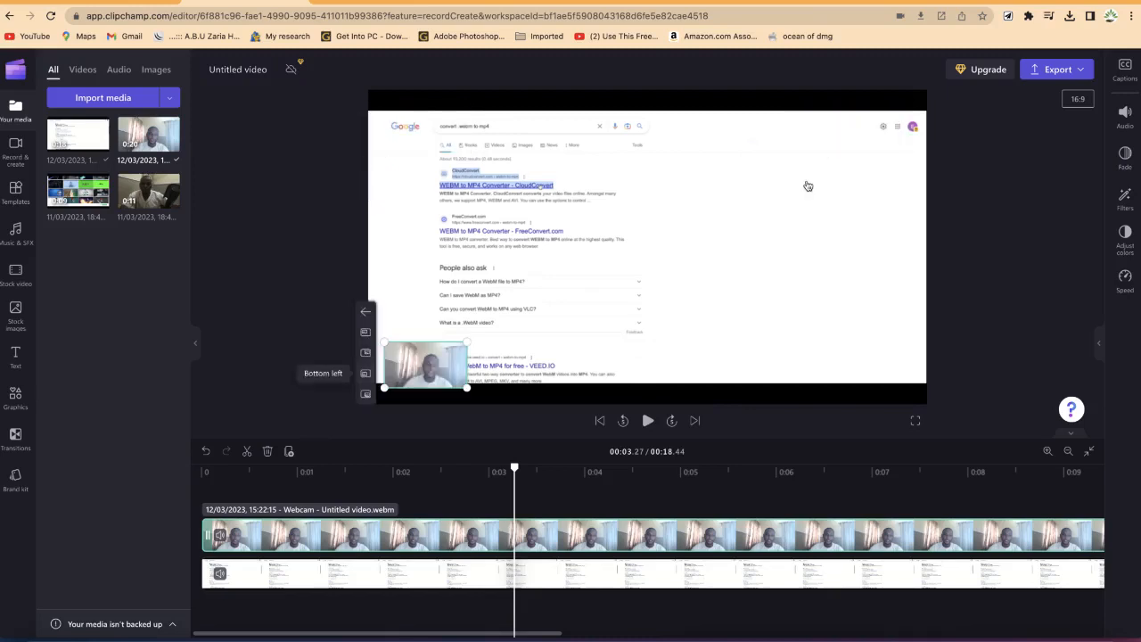
{"action": "left_click", "coordinate": [366, 393]}
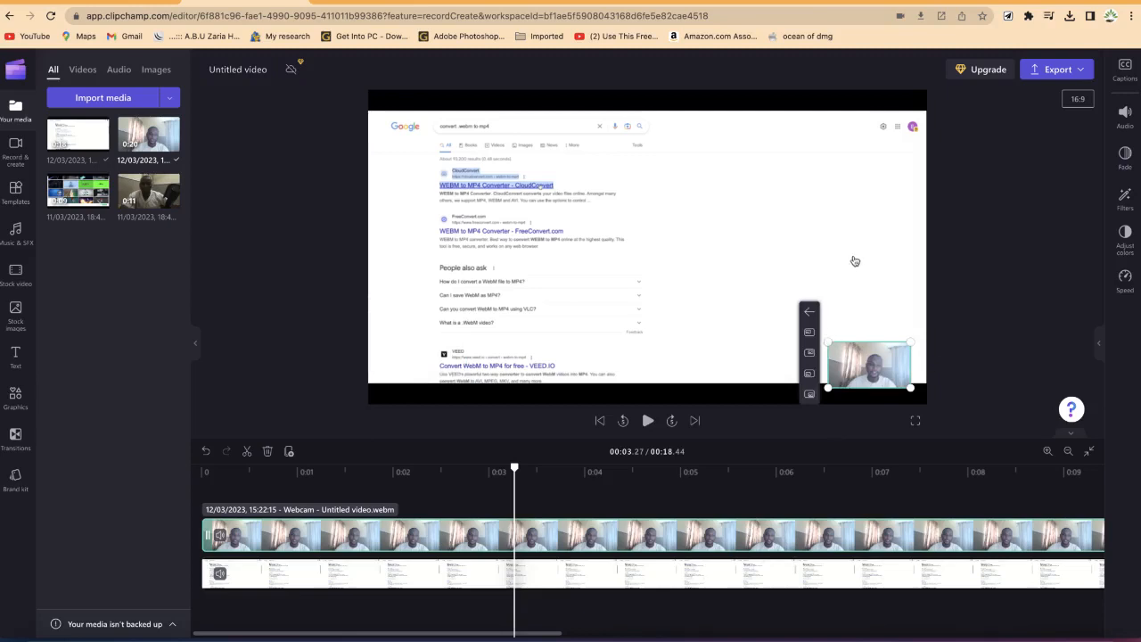
{"action": "left_click", "coordinate": [809, 309]}
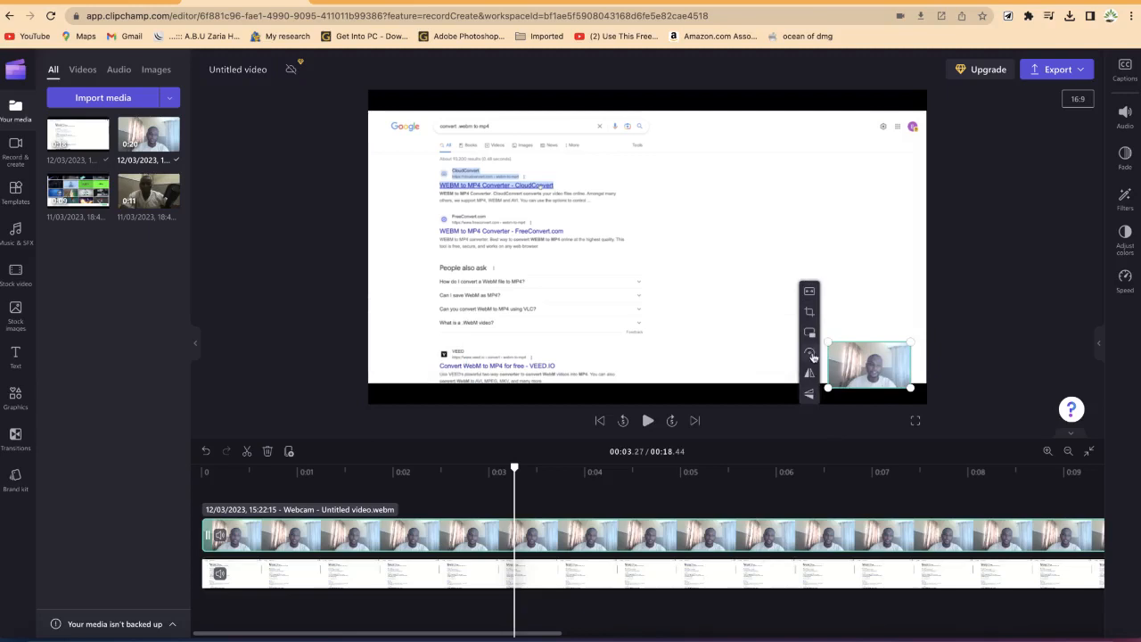
Step: Rotate the webcam overlay through a full turn back to its original orientation
{"action": "left_click", "coordinate": [810, 354]}
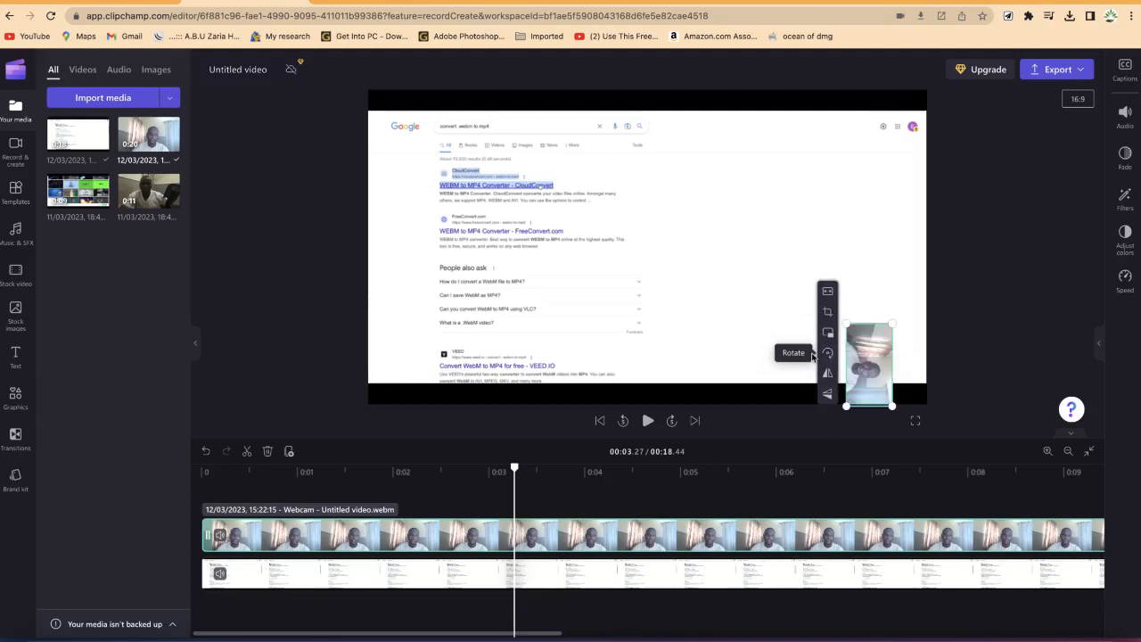
{"action": "left_click", "coordinate": [830, 355]}
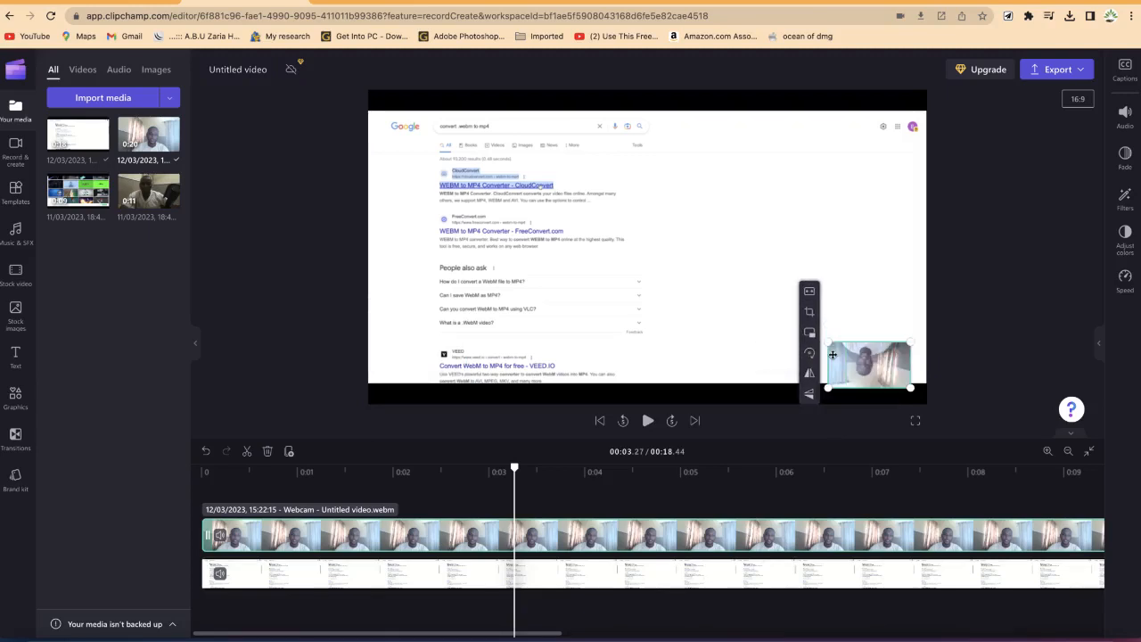
{"action": "left_click", "coordinate": [812, 357]}
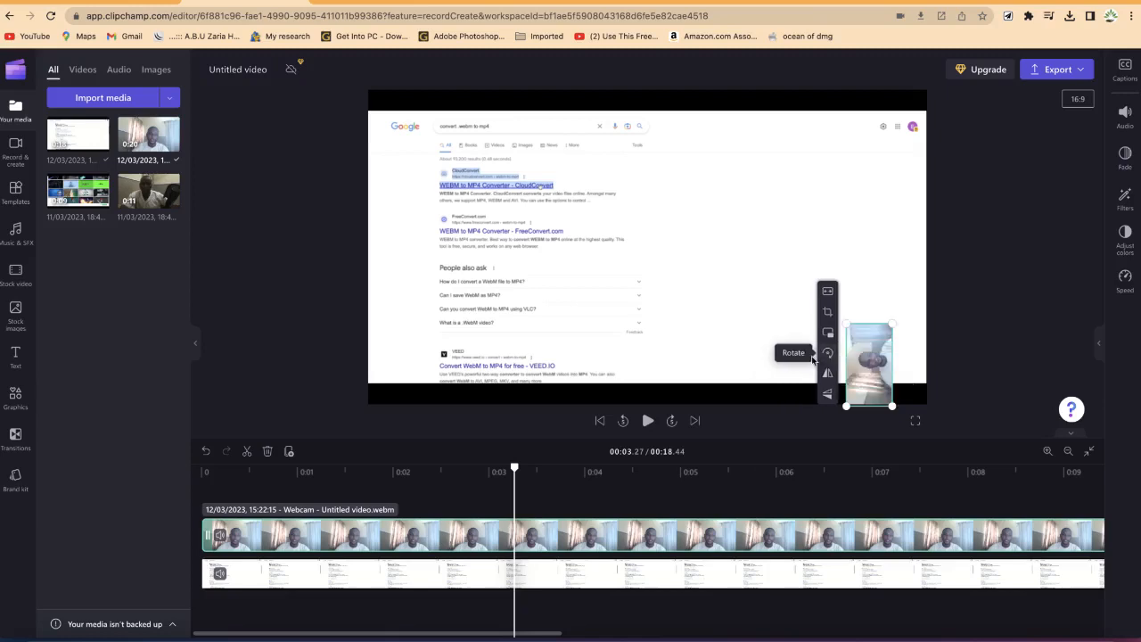
{"action": "left_click", "coordinate": [829, 354]}
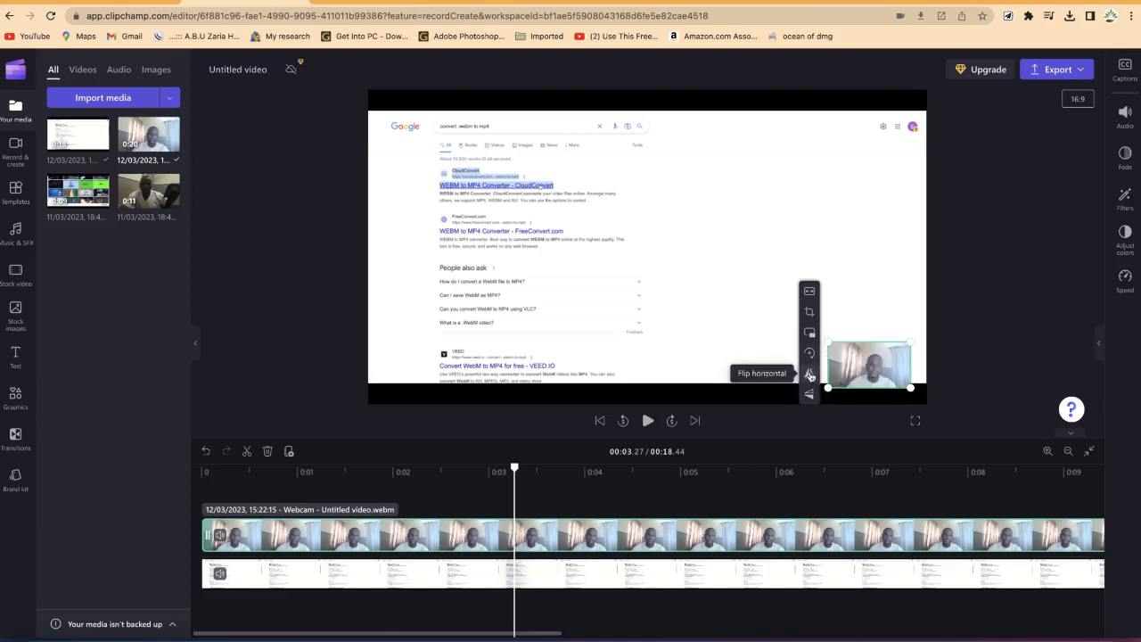
Step: Flip the webcam overlay horizontally and vertically, reverting each flip
{"action": "left_click", "coordinate": [811, 376]}
{"action": "left_click", "coordinate": [811, 374]}
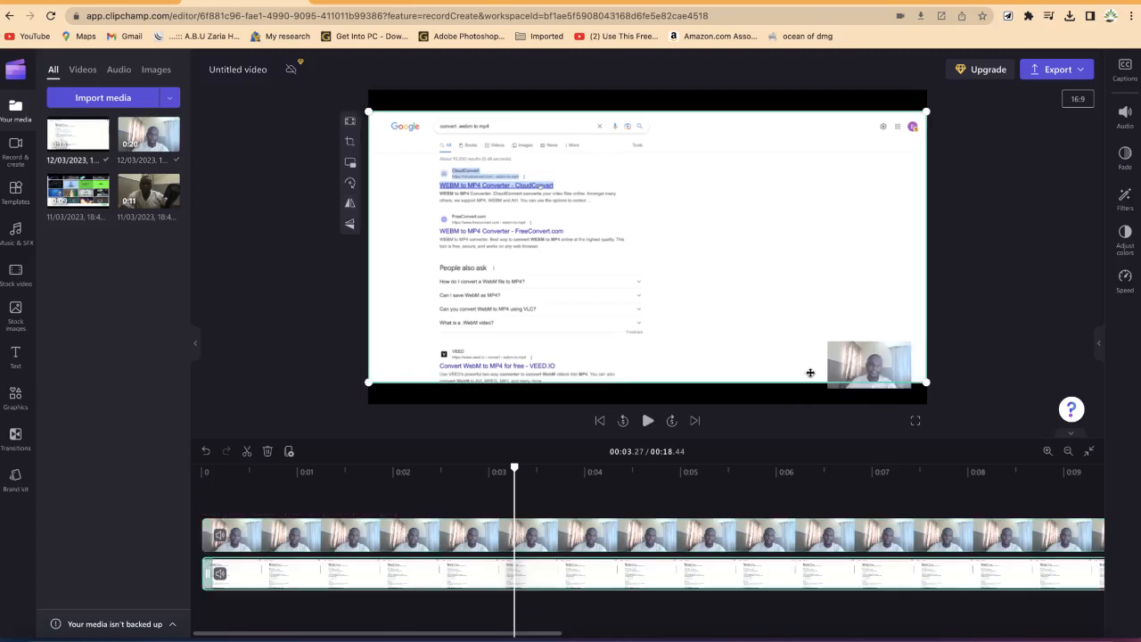
{"action": "left_click", "coordinate": [848, 362]}
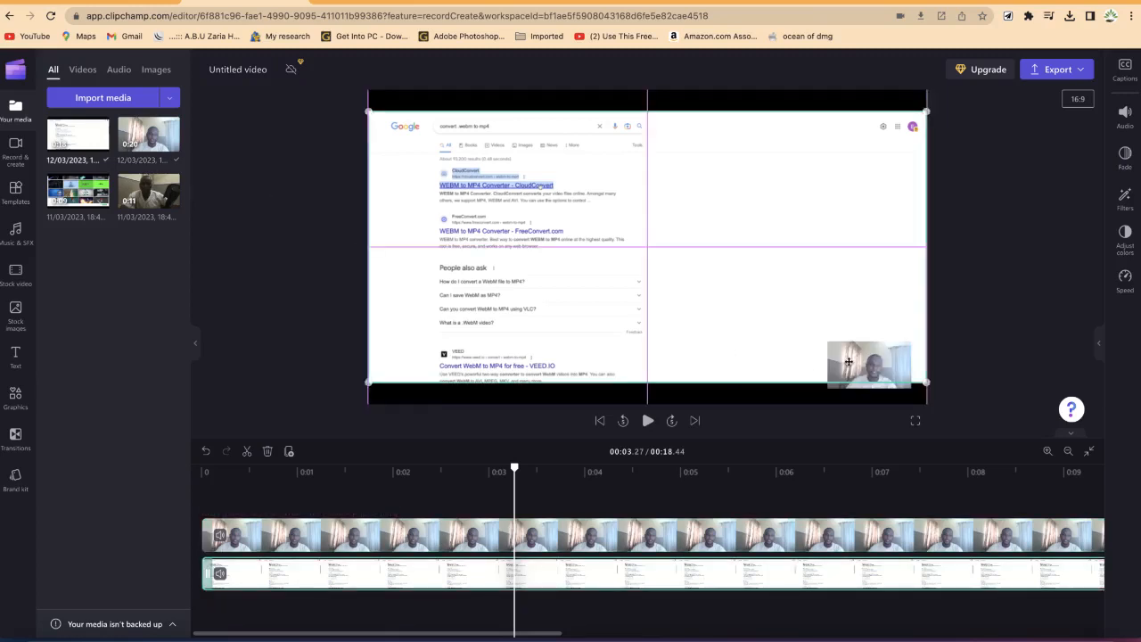
{"action": "left_click", "coordinate": [578, 541]}
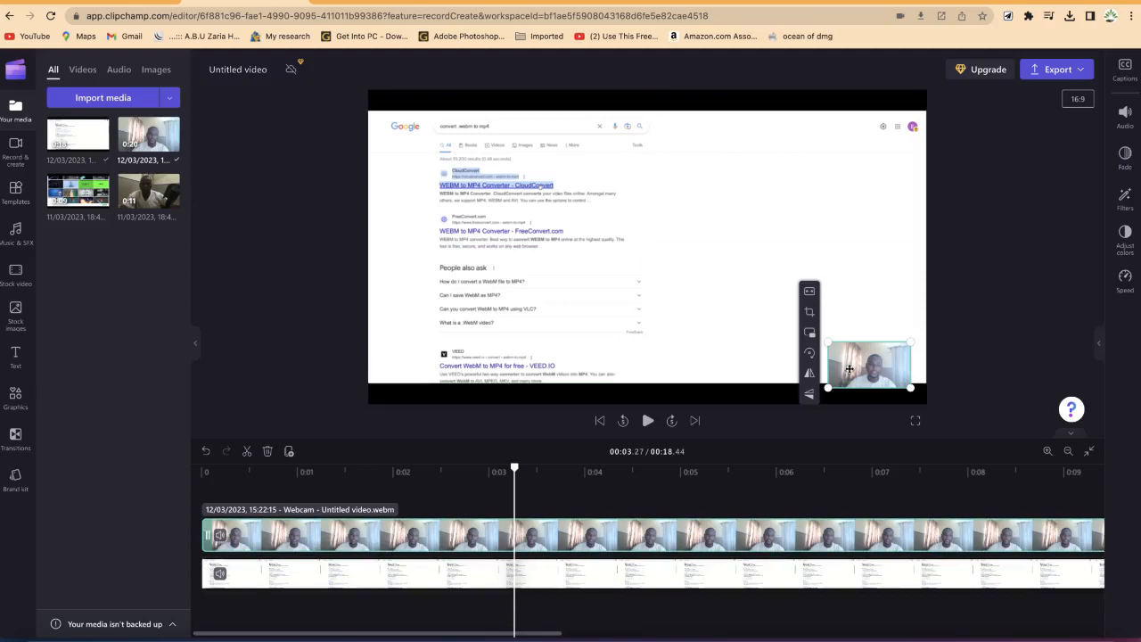
{"action": "left_click", "coordinate": [809, 395]}
{"action": "left_click", "coordinate": [810, 395]}
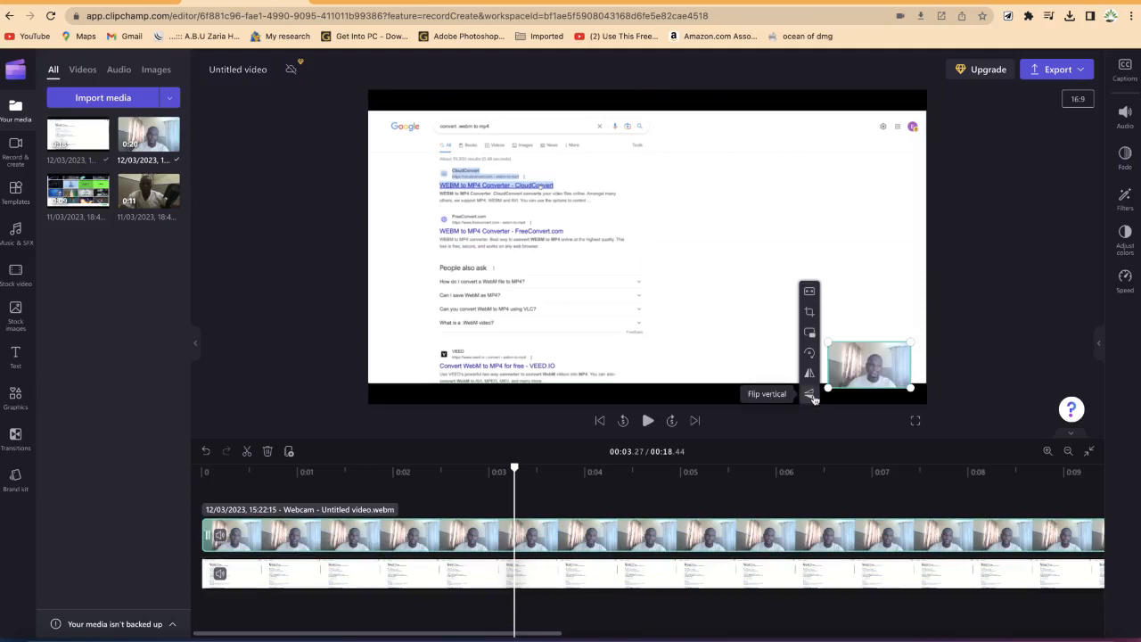
Step: Crop the edges of the webcam overlay, then enlarge it within the bottom-right corner
{"action": "left_click", "coordinate": [810, 312]}
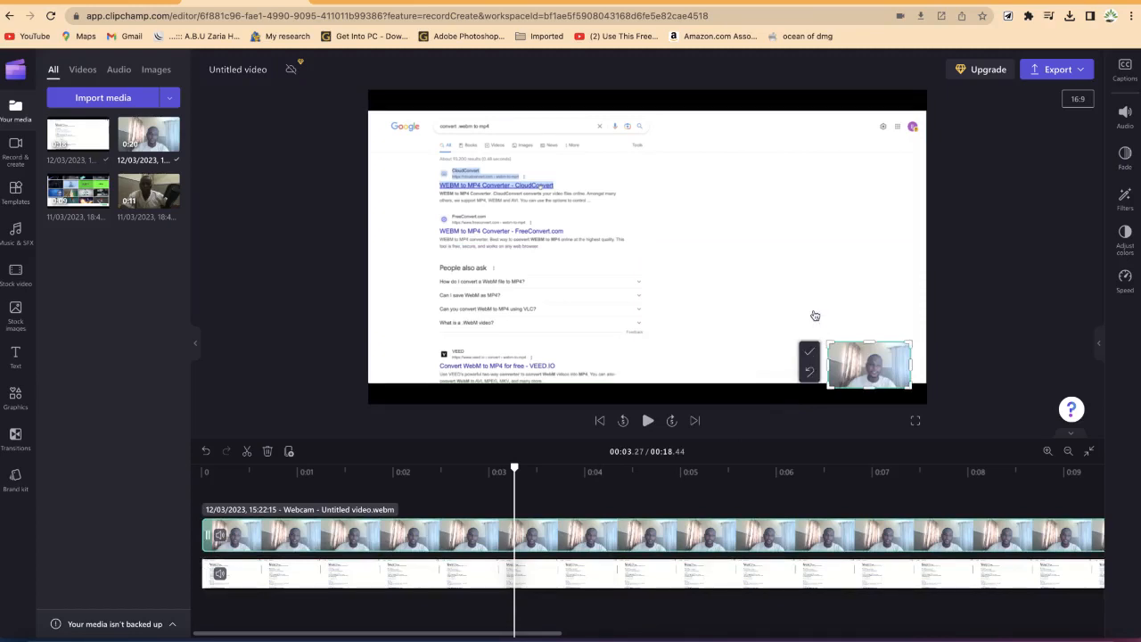
{"action": "mouse_move", "coordinate": [832, 343]}
{"action": "left_mouse_down"}
{"action": "mouse_move", "coordinate": [821, 327]}
{"action": "mouse_move", "coordinate": [854, 348]}
{"action": "left_mouse_up"}
{"action": "left_click_drag", "start_coordinate": [911, 386], "coordinate": [896, 387]}
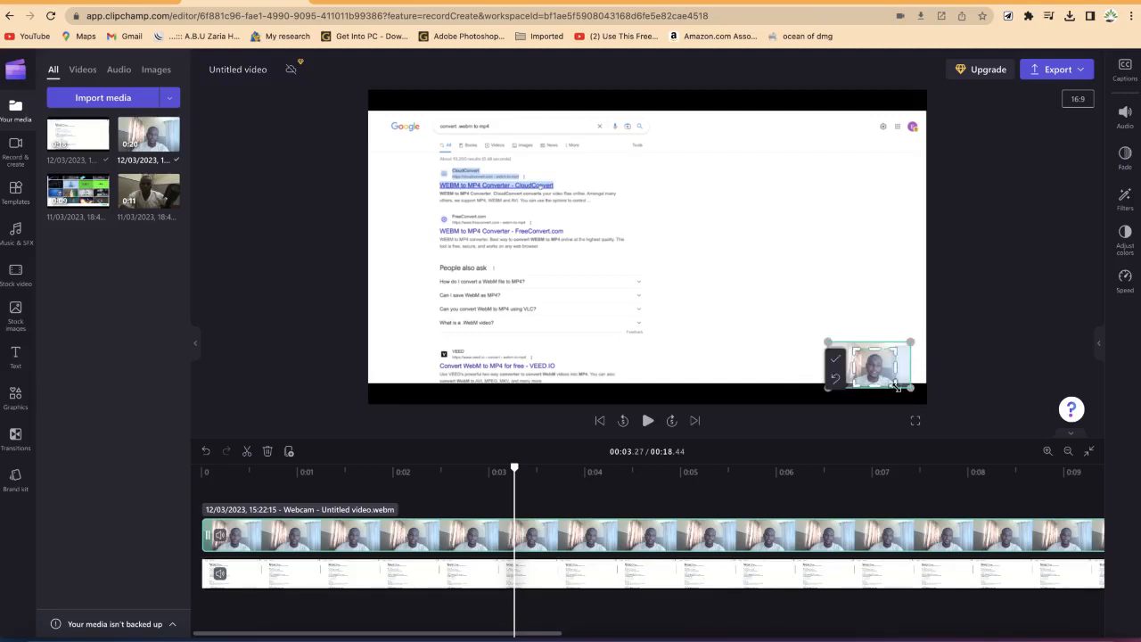
{"action": "left_click", "coordinate": [836, 359]}
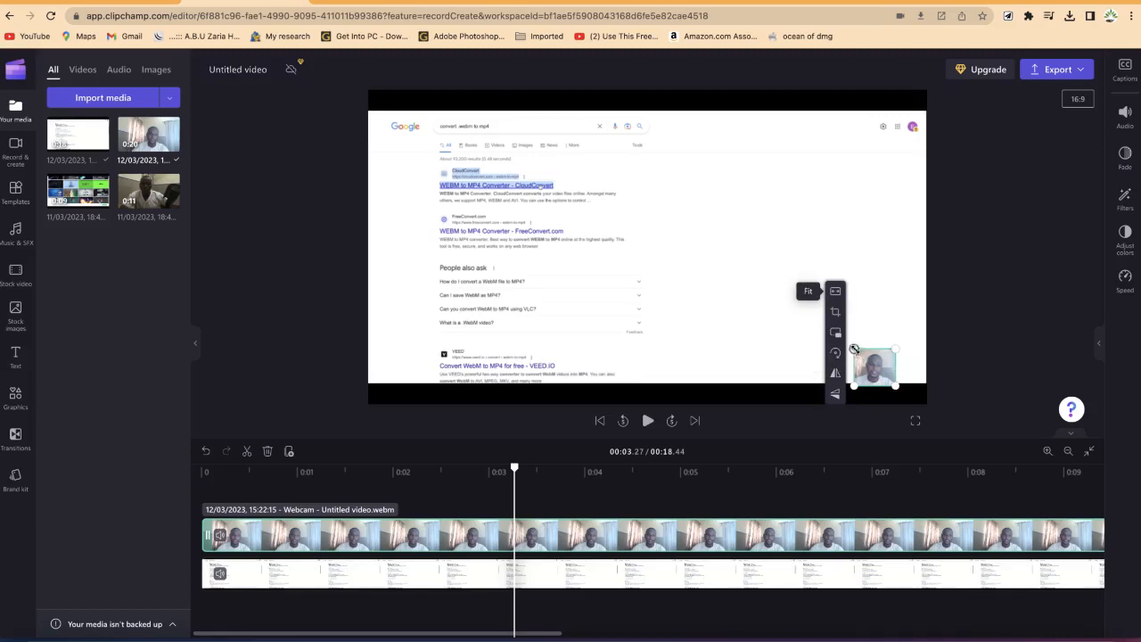
{"action": "left_click_drag", "start_coordinate": [854, 349], "coordinate": [773, 282]}
{"action": "left_click_drag", "start_coordinate": [826, 327], "coordinate": [865, 329]}
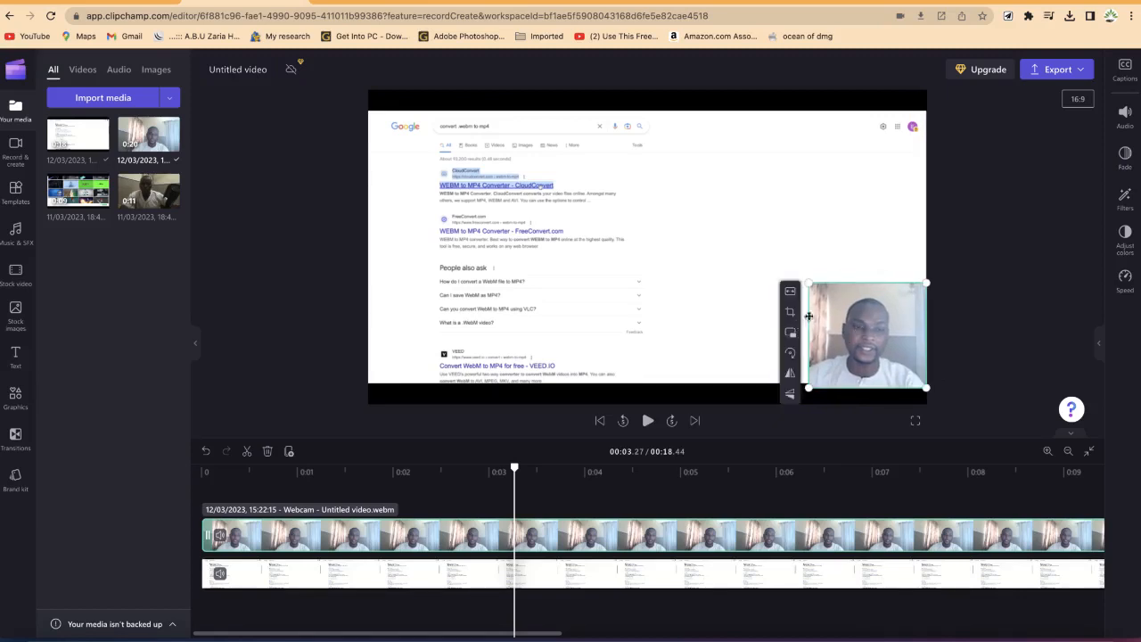
Step: Split the webcam clip at about 0:03.92 on the timeline
{"action": "left_click_drag", "start_coordinate": [514, 468], "coordinate": [577, 468]}
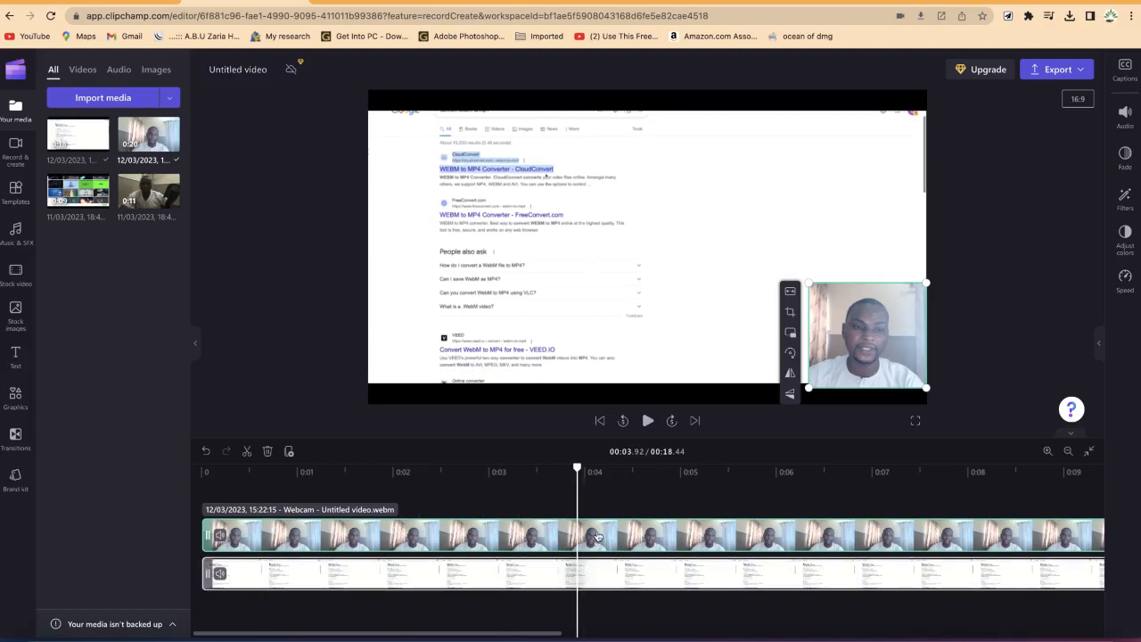
{"action": "left_click", "coordinate": [248, 452]}
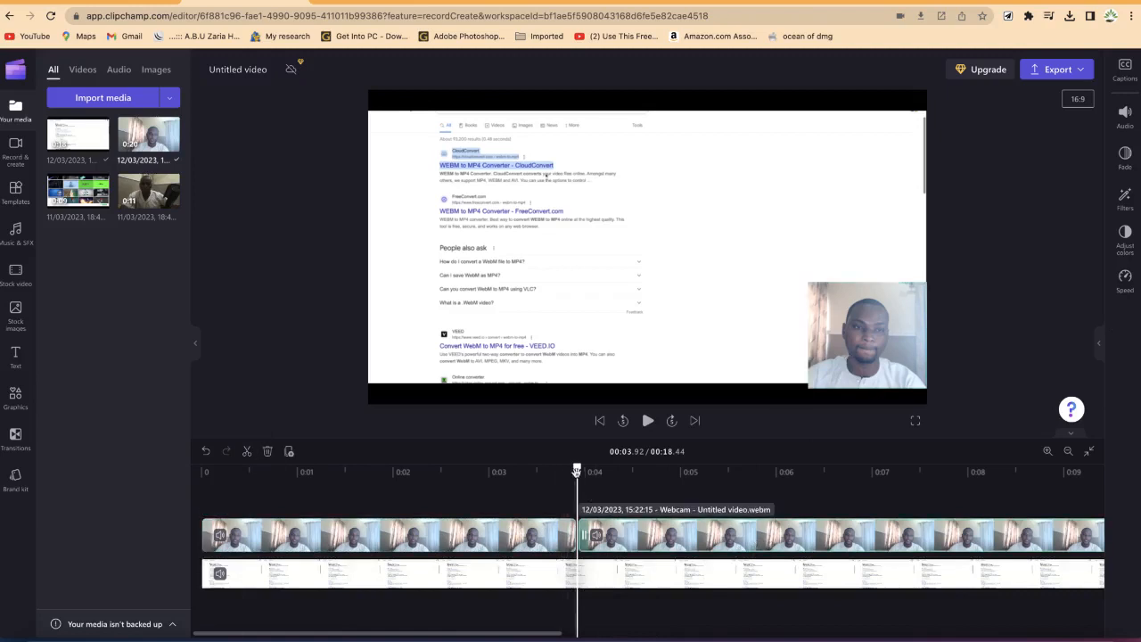
Step: Move the second webcam segment higher up along the frame's right edge
{"action": "left_click", "coordinate": [842, 363]}
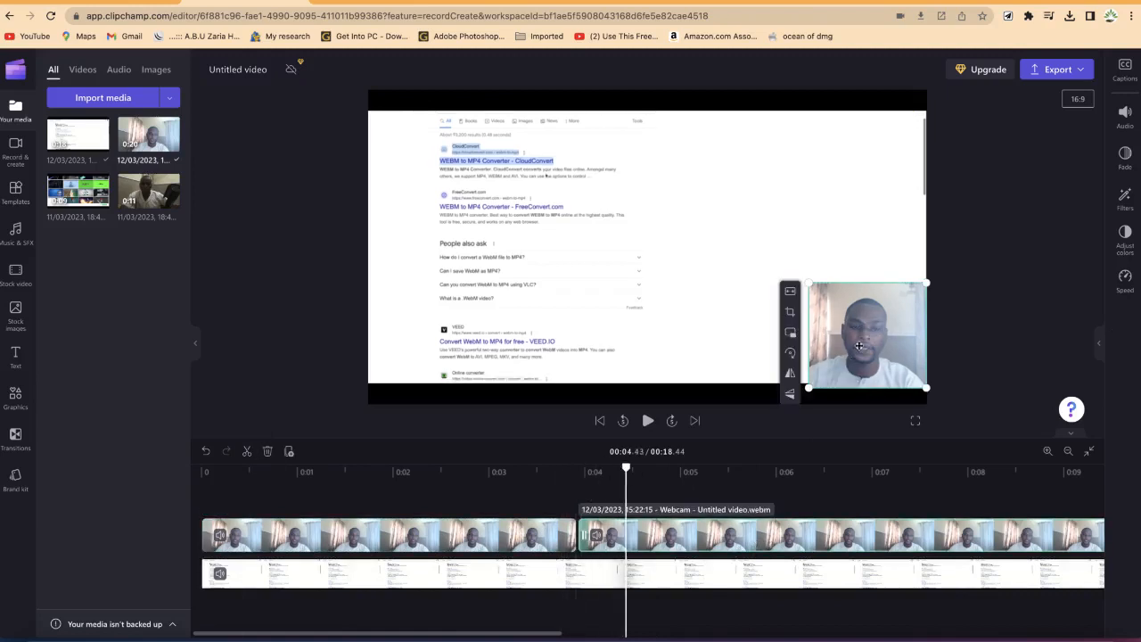
{"action": "left_click_drag", "start_coordinate": [859, 346], "coordinate": [863, 230]}
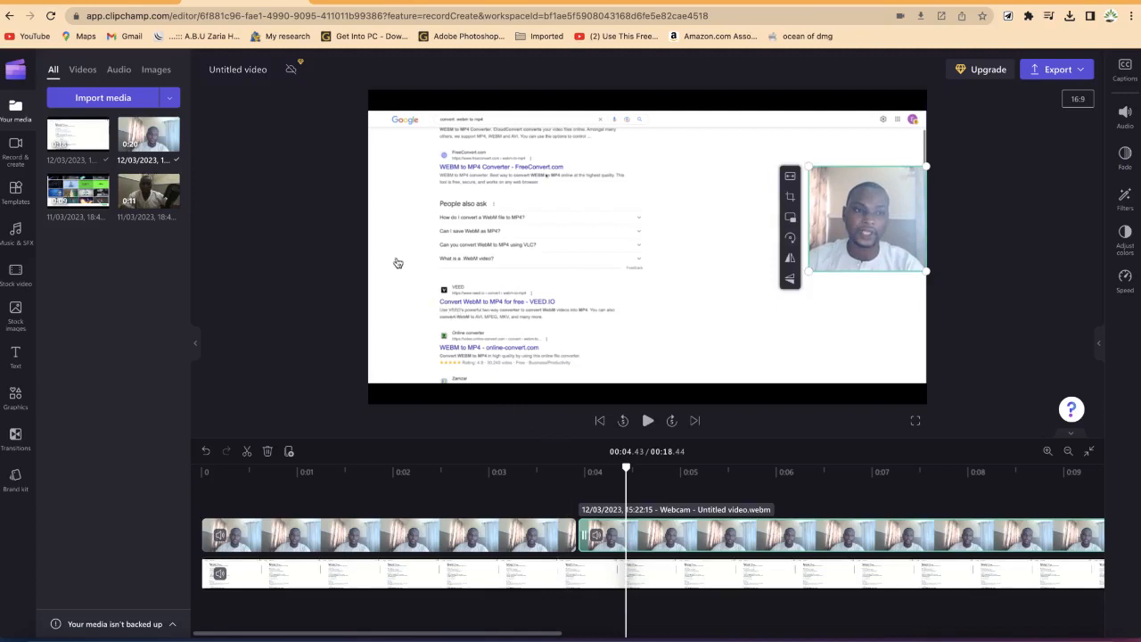
Step: Select the screen recording clip and scale it up to fill the whole frame
{"action": "left_click", "coordinate": [419, 580]}
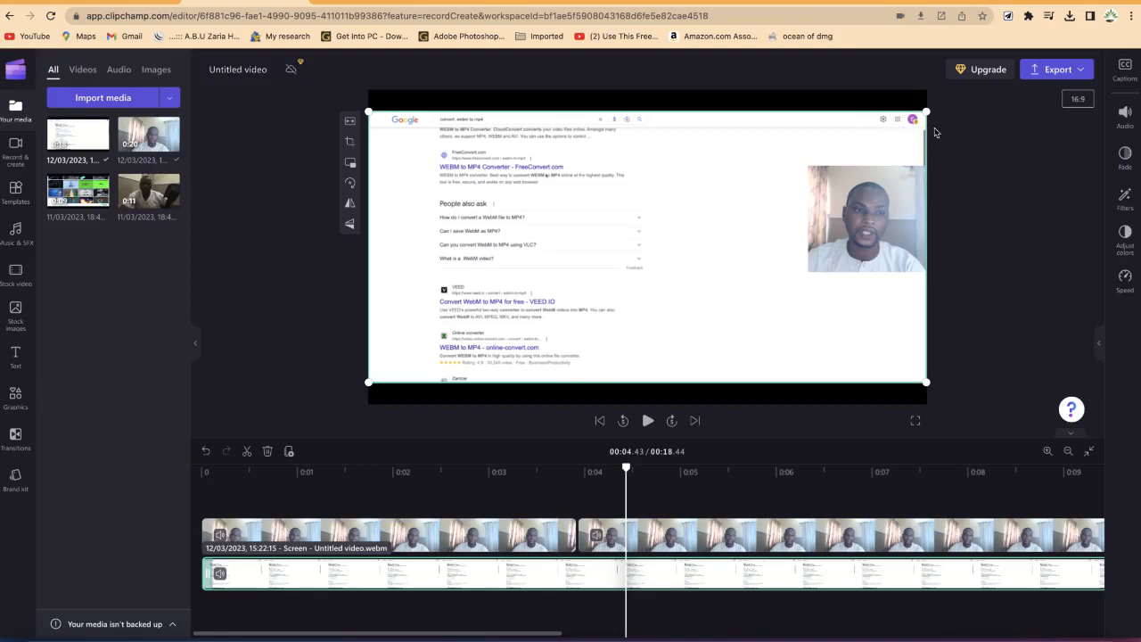
{"action": "left_click_drag", "start_coordinate": [928, 112], "coordinate": [971, 89]}
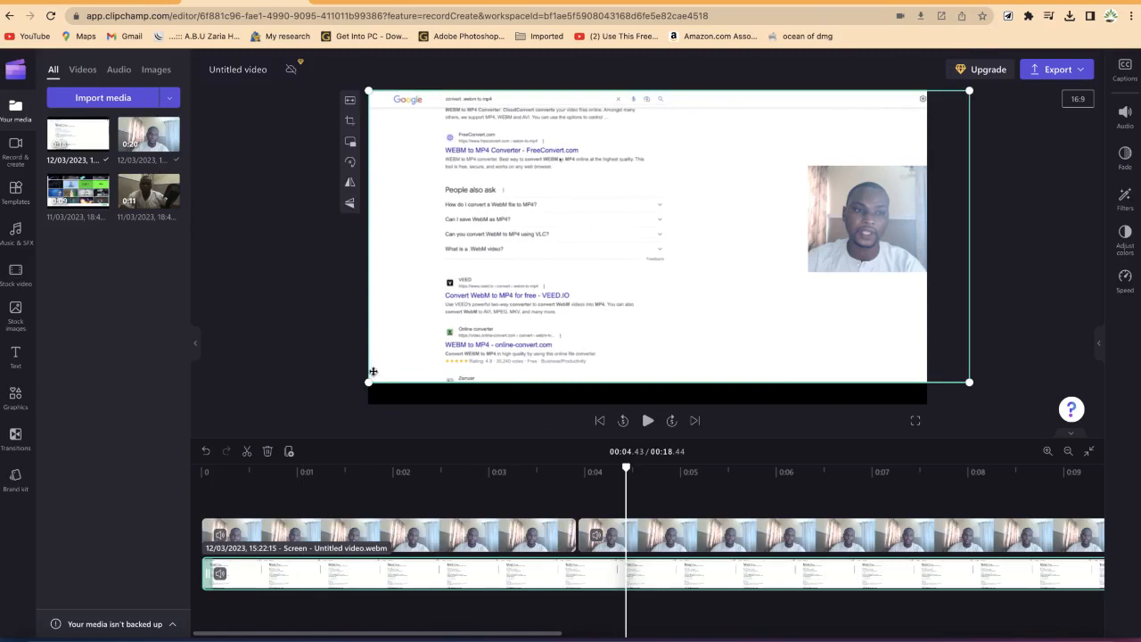
{"action": "left_click_drag", "start_coordinate": [369, 383], "coordinate": [318, 431]}
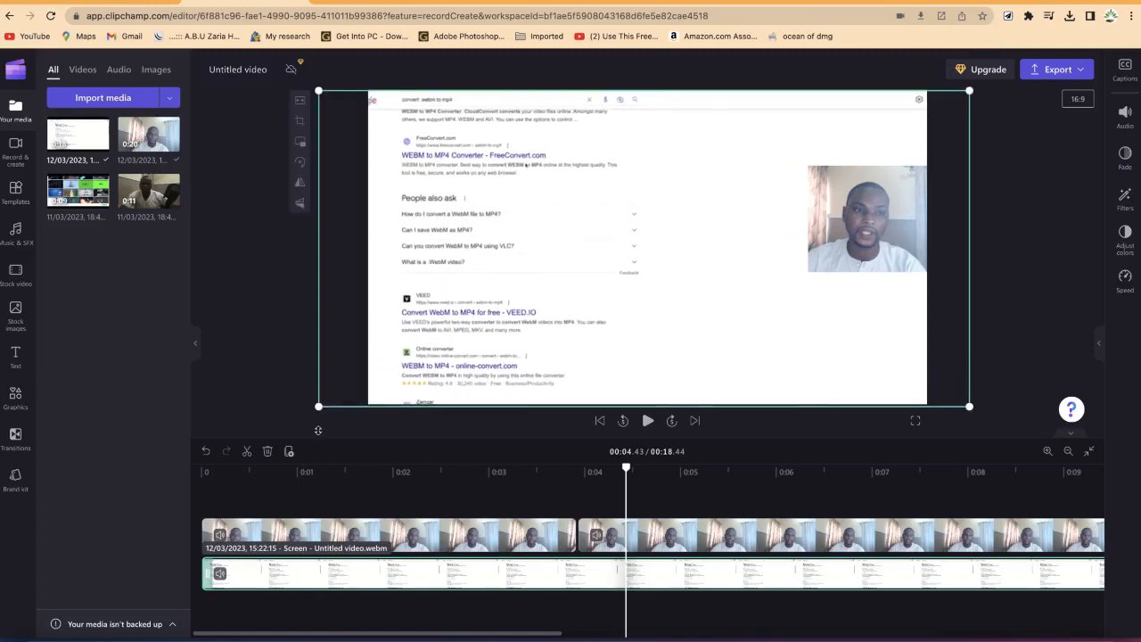
Step: Play and pause the edited video to review the layout
{"action": "left_click", "coordinate": [648, 425]}
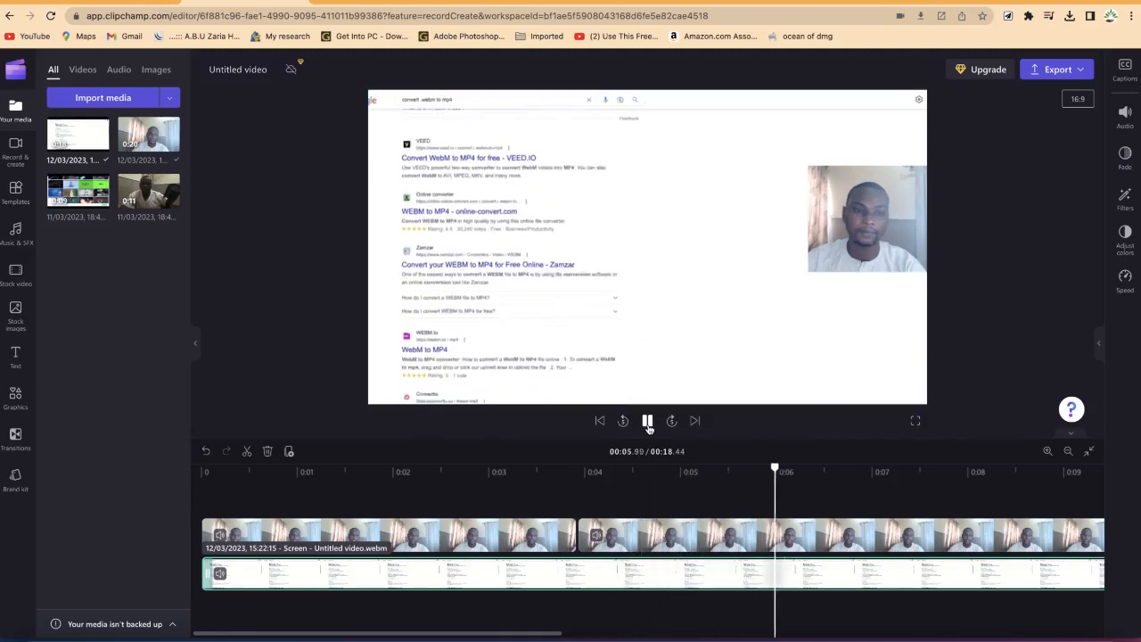
{"action": "left_click", "coordinate": [649, 422]}
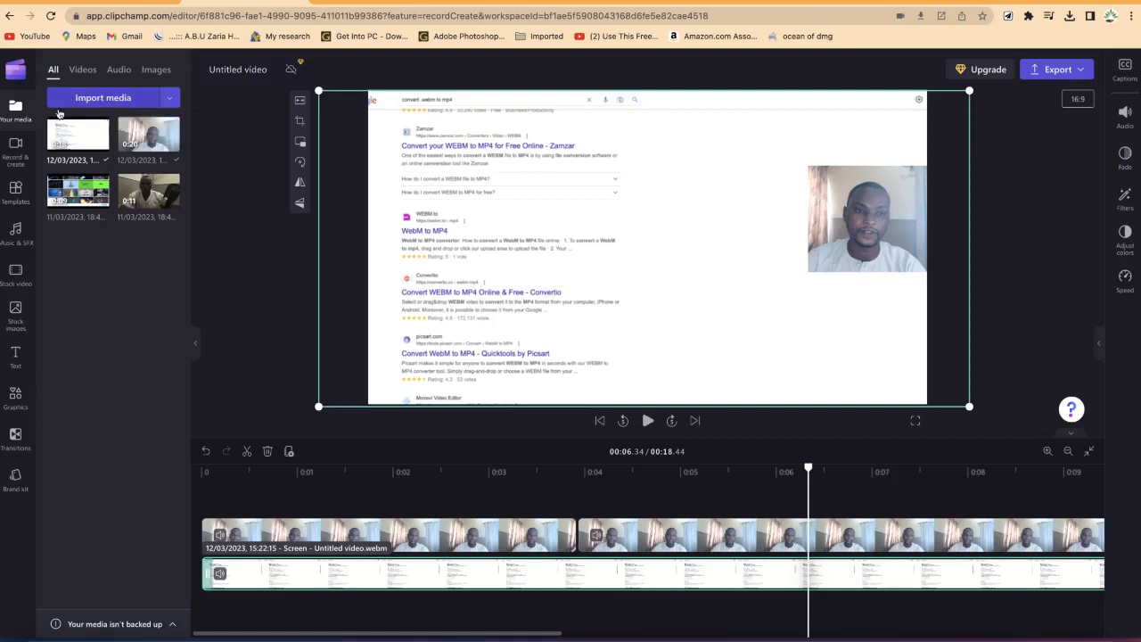
Step: Record a short webcam-only clip with the Camera recorder and save it to the editor
{"action": "left_click", "coordinate": [20, 148]}
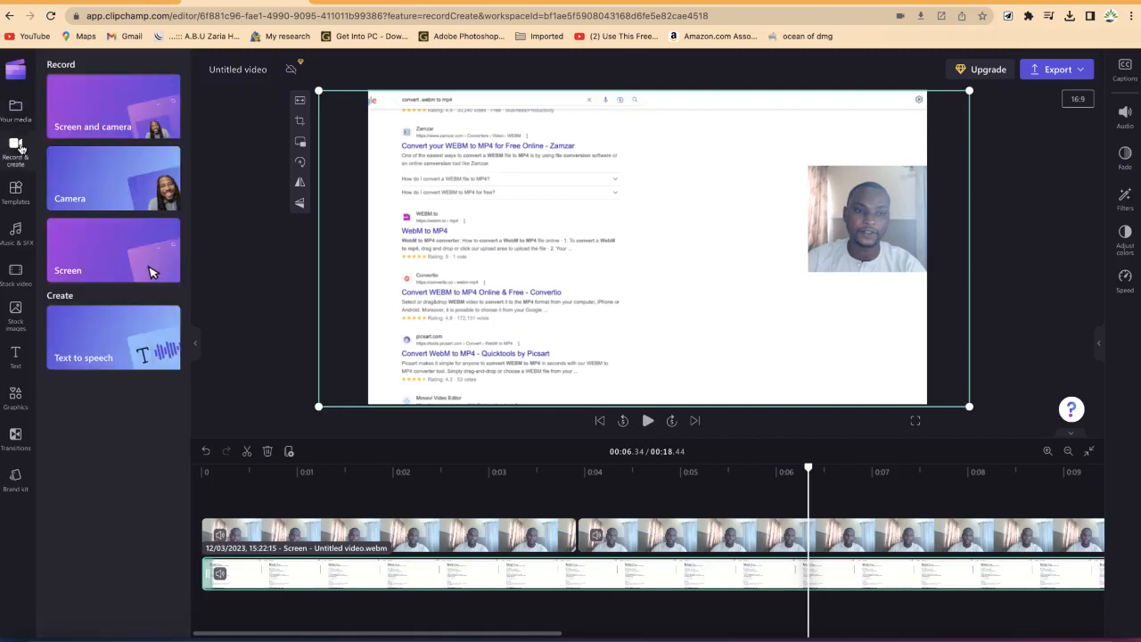
{"action": "left_click", "coordinate": [94, 180]}
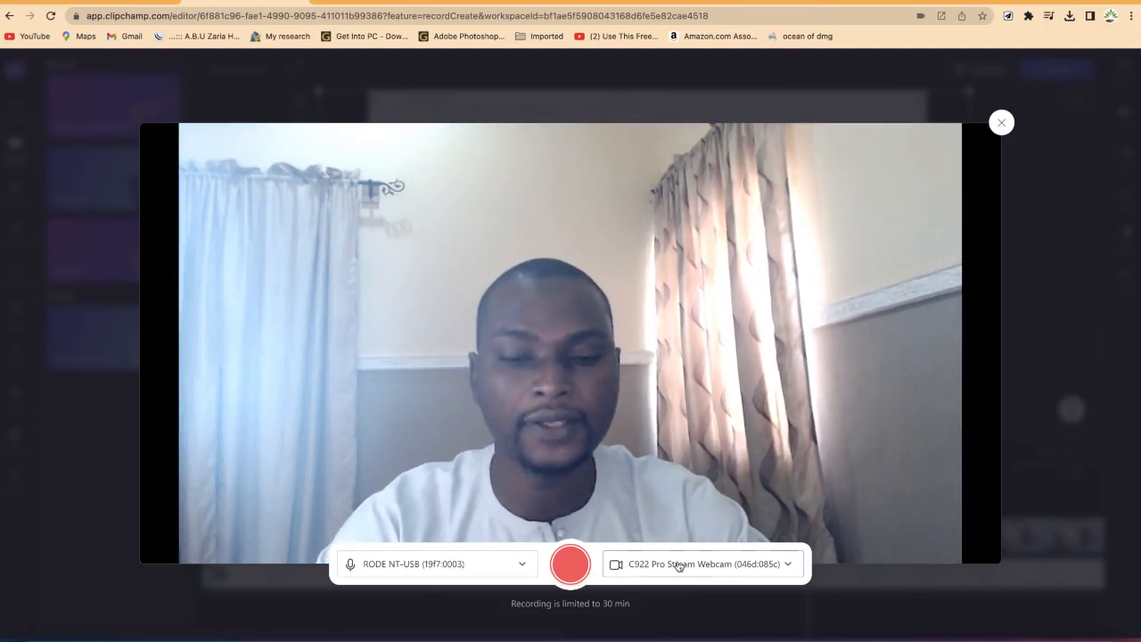
{"action": "left_click", "coordinate": [571, 566]}
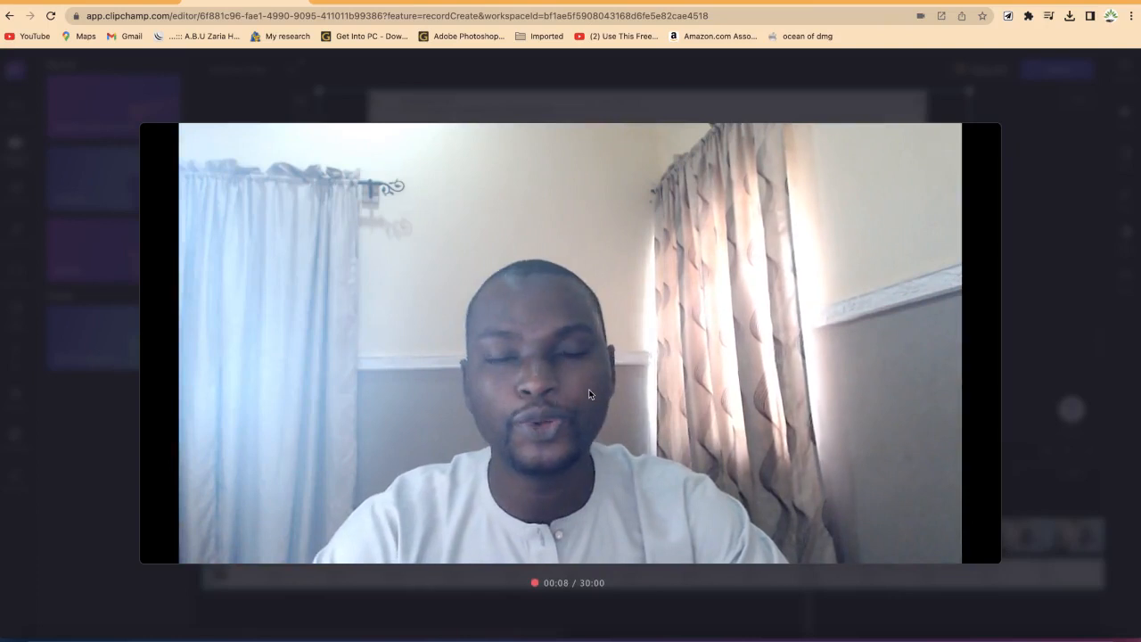
{"action": "mouse_move", "coordinate": [567, 560]}
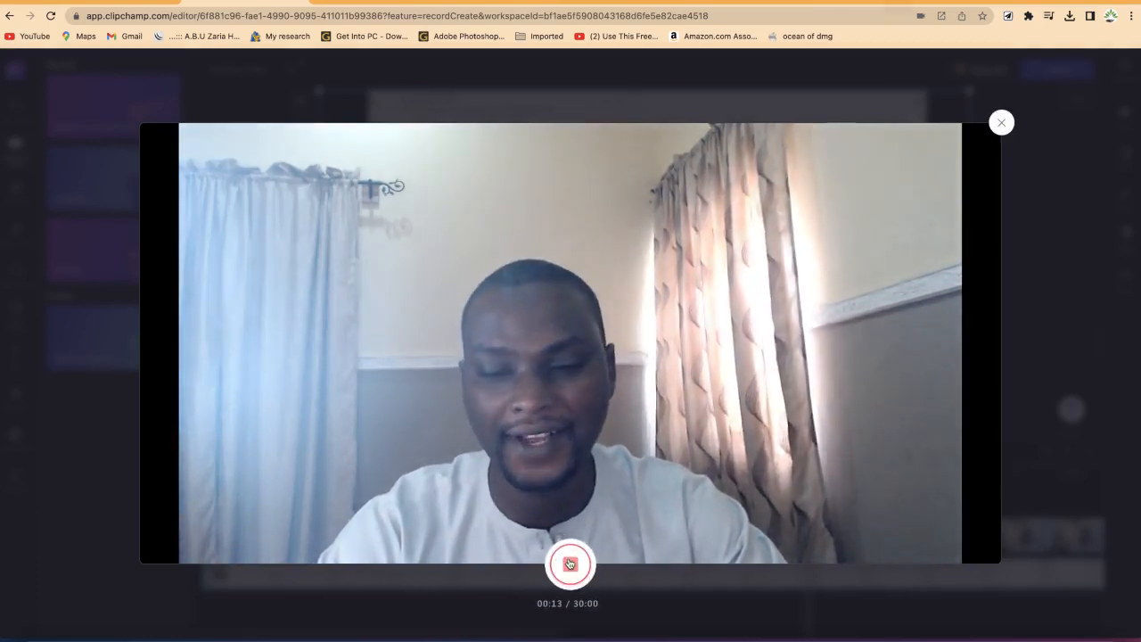
{"action": "left_click", "coordinate": [568, 562]}
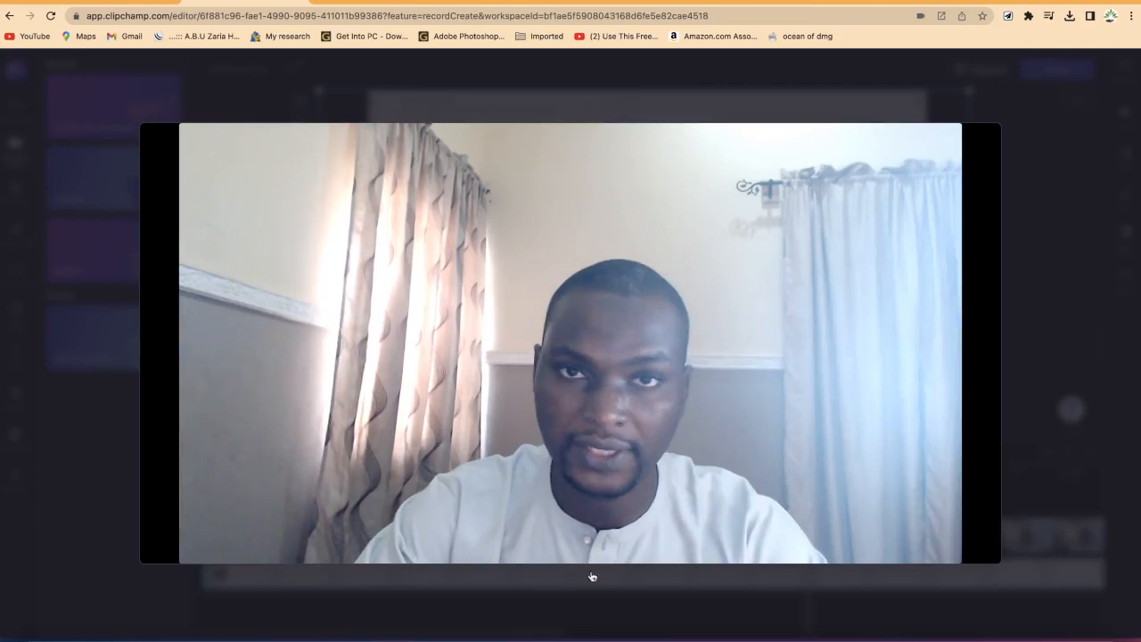
{"action": "mouse_move", "coordinate": [581, 596]}
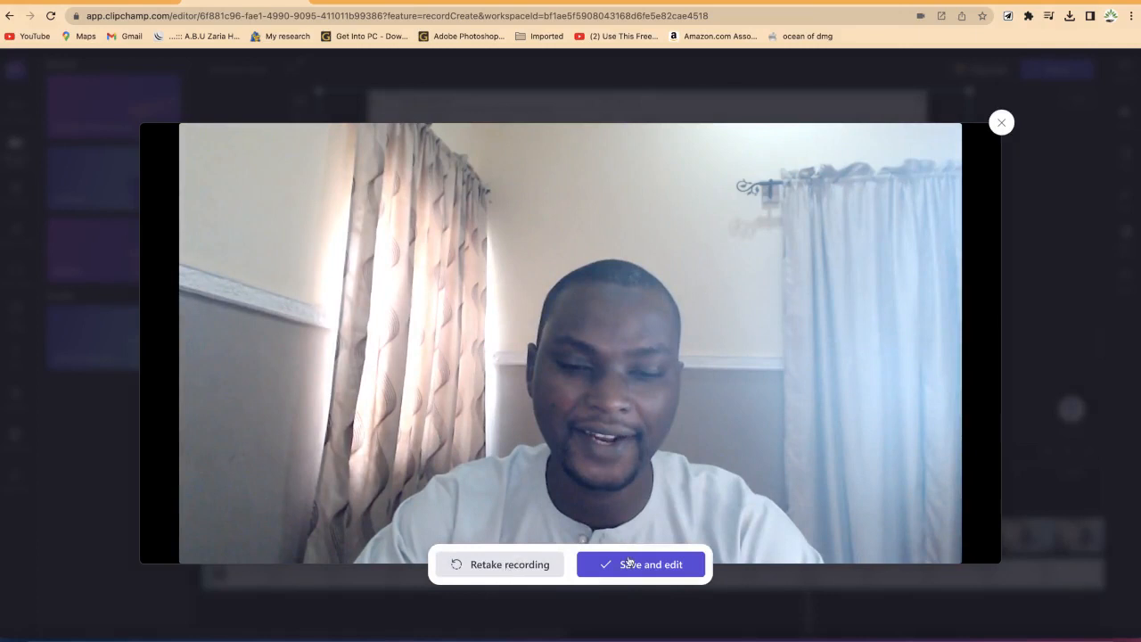
{"action": "left_click", "coordinate": [665, 569]}
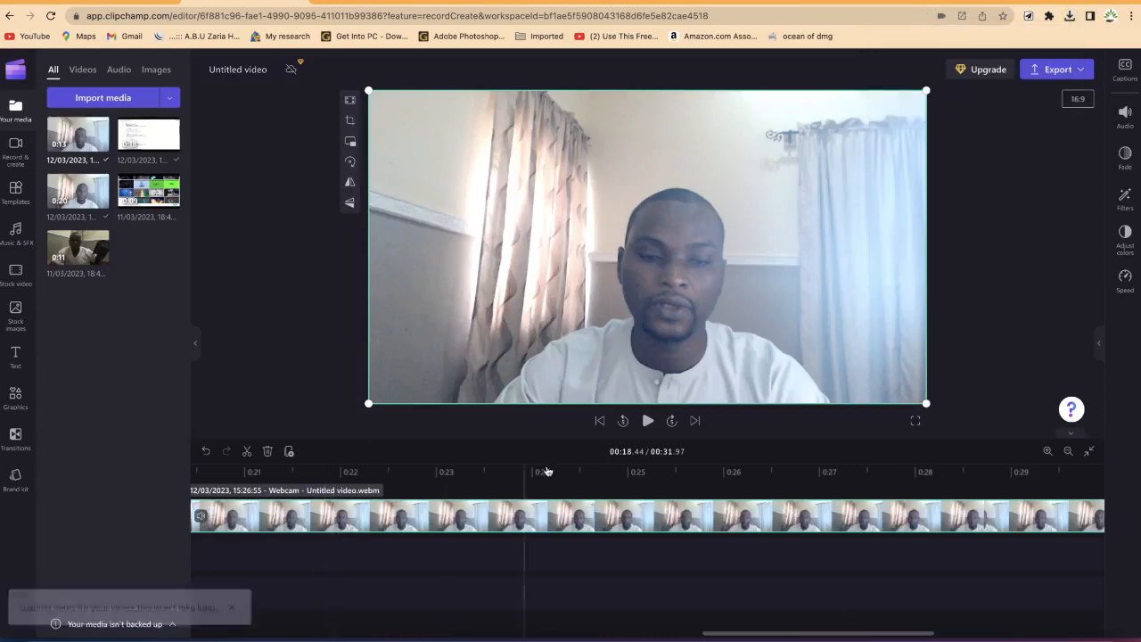
Step: Play and pause the new camera clip to review it on the timeline
{"action": "left_click", "coordinate": [312, 467]}
{"action": "key", "text": "space"}
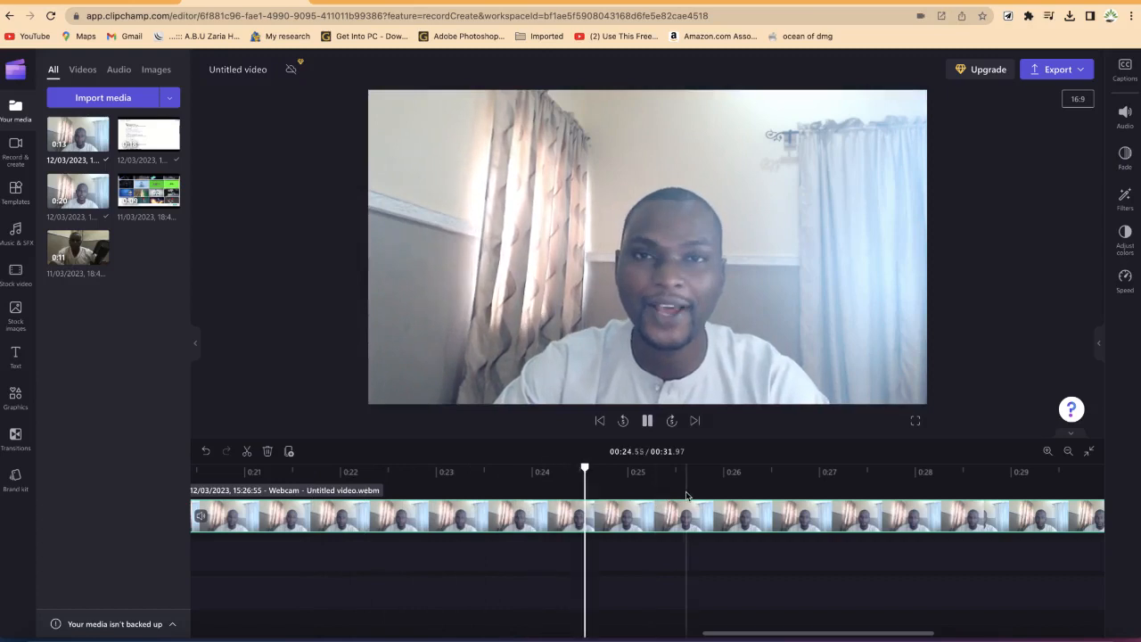
{"action": "key", "text": "space"}
Step: Split the camera clip at about 0:24.08, then delete the first segment and the resulting gap
{"action": "left_click_drag", "start_coordinate": [591, 468], "coordinate": [539, 470]}
{"action": "key", "text": "s"}
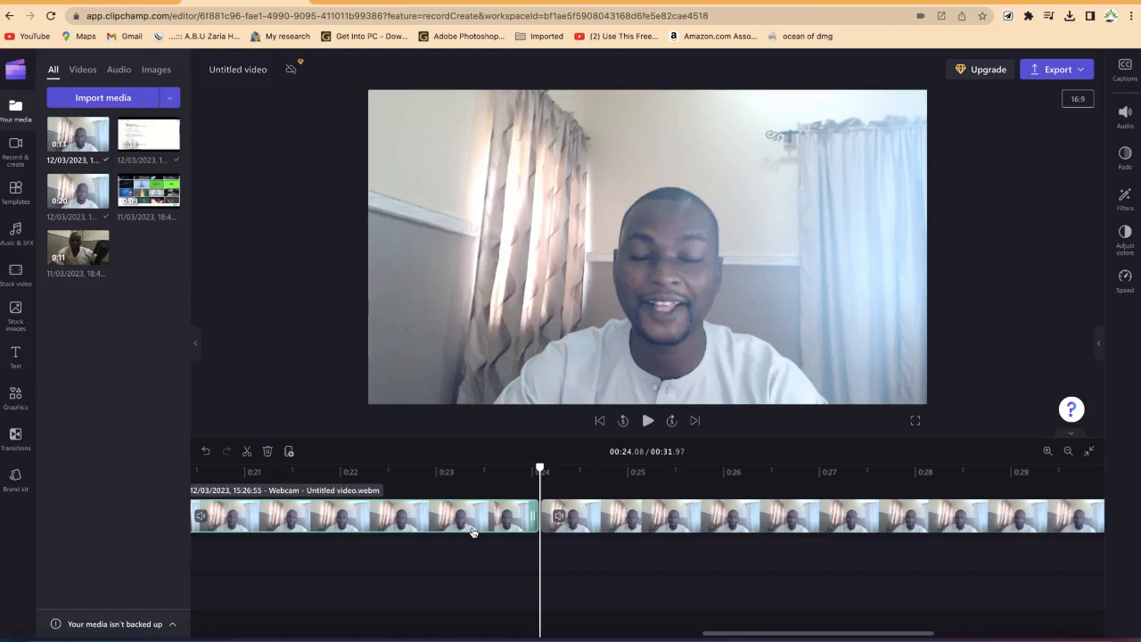
{"action": "key", "text": "Delete"}
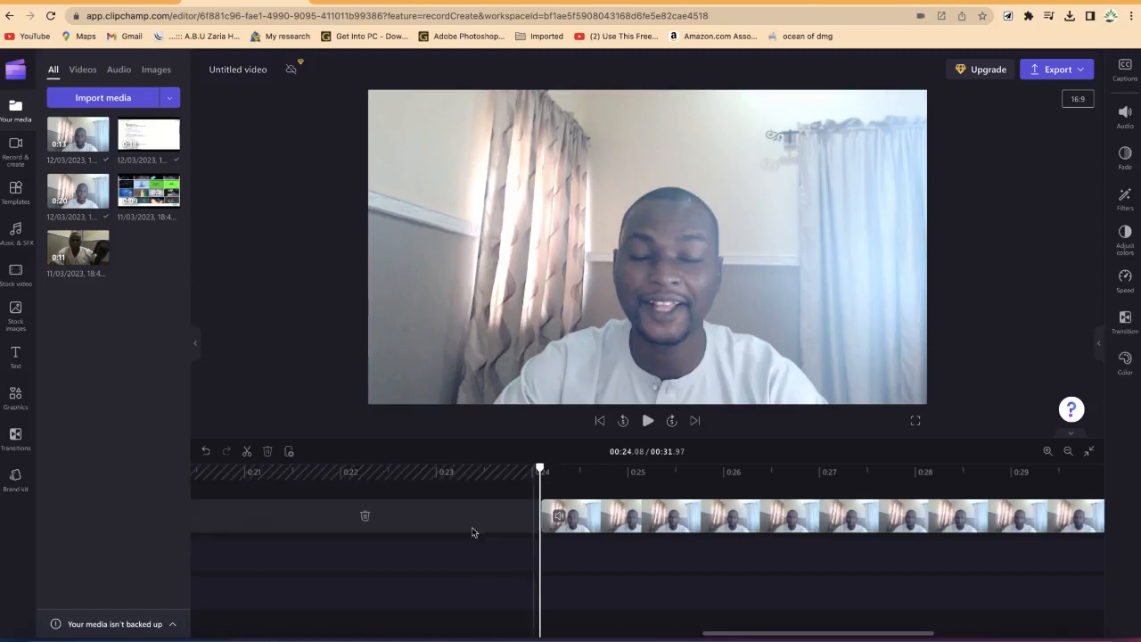
{"action": "left_click", "coordinate": [365, 516]}
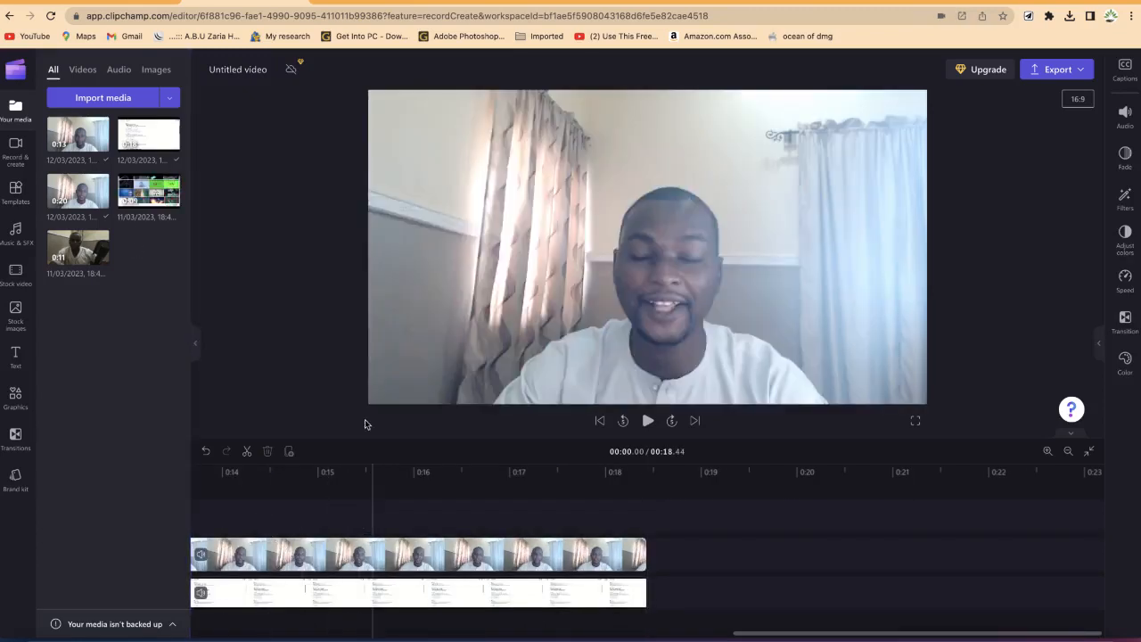
Step: Start a screen-only recording, choosing to share the CloudConvert browser tab
{"action": "left_click", "coordinate": [7, 156]}
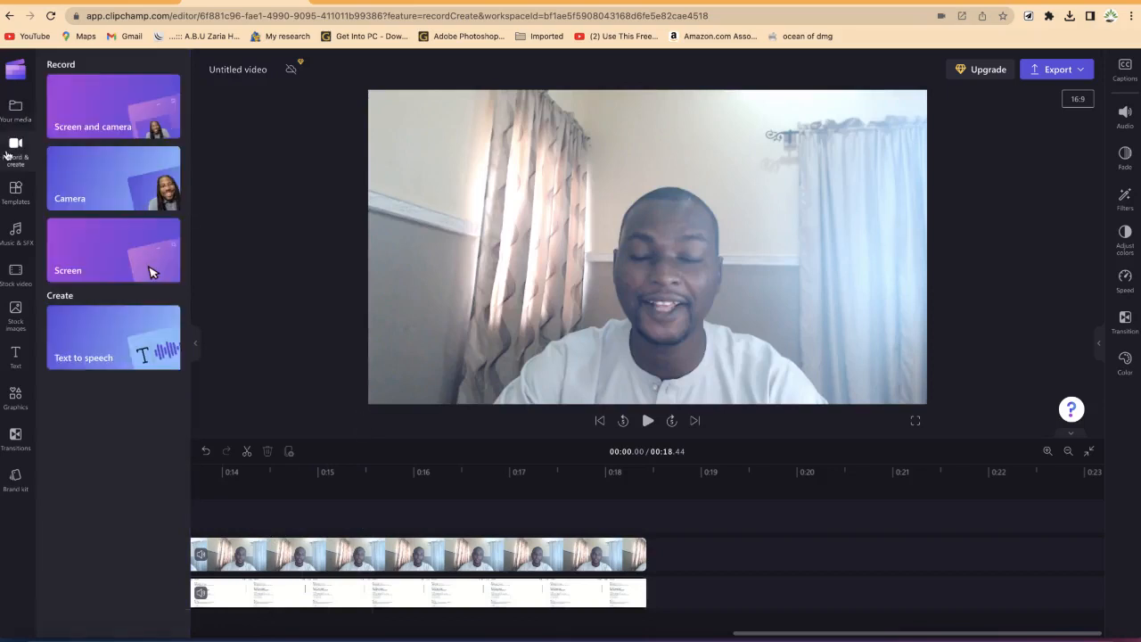
{"action": "left_click", "coordinate": [130, 262]}
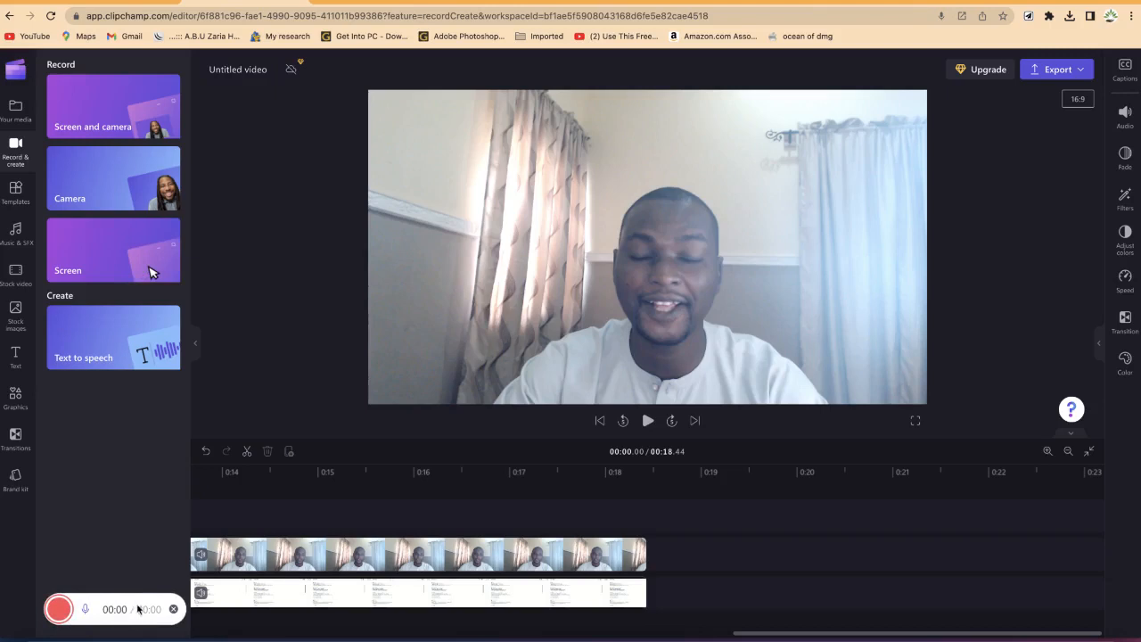
{"action": "left_click", "coordinate": [57, 616]}
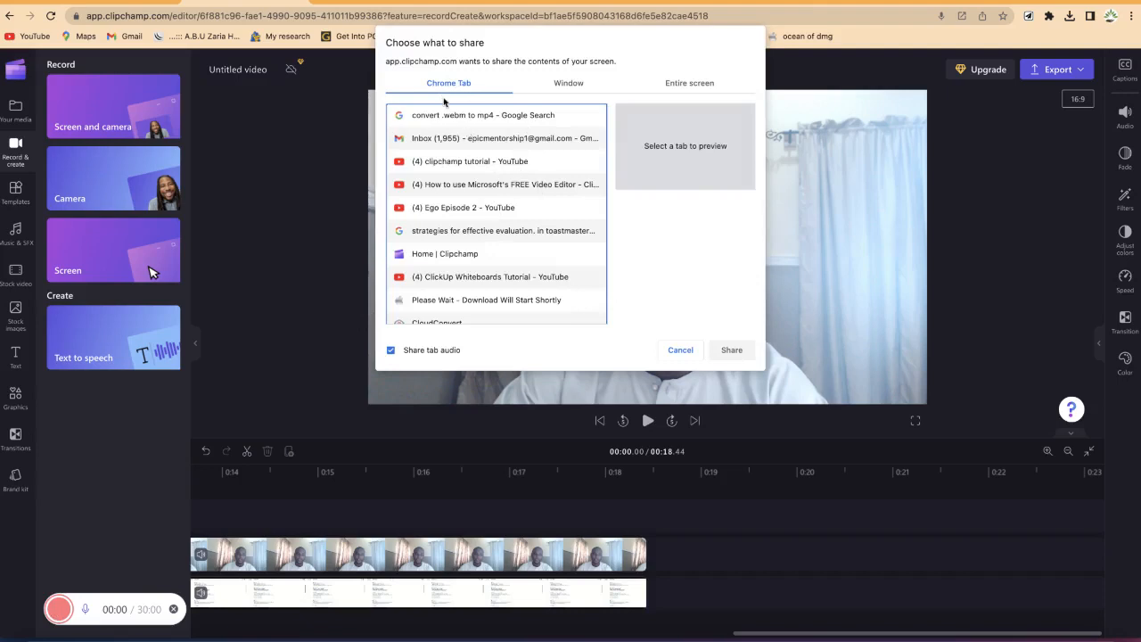
{"action": "left_click", "coordinate": [564, 85]}
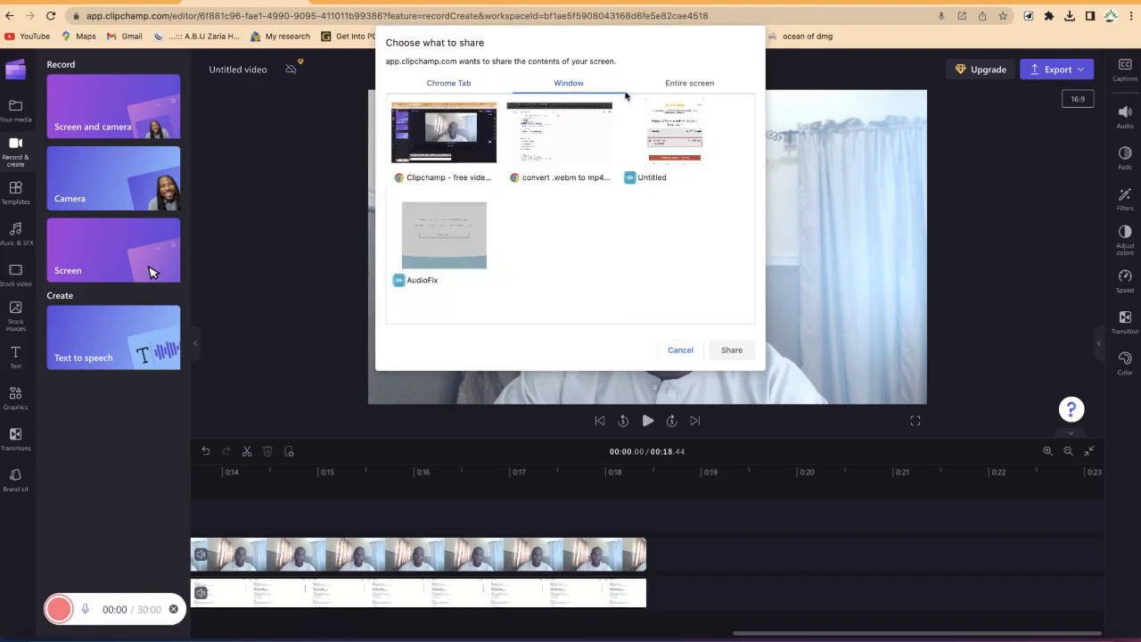
{"action": "left_click", "coordinate": [702, 85]}
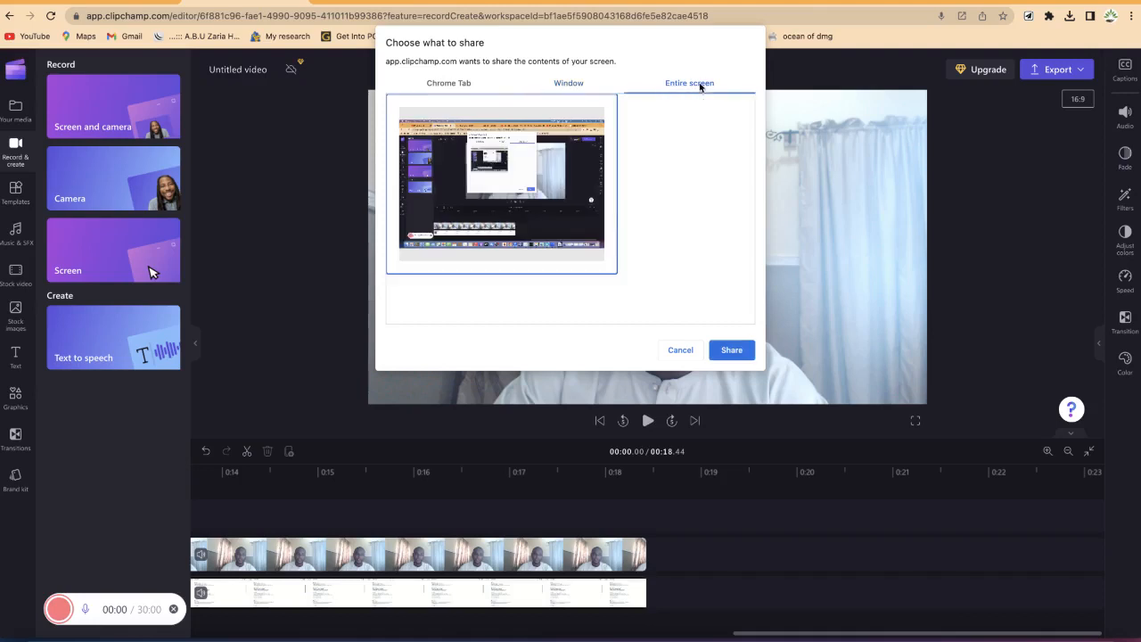
{"action": "left_click", "coordinate": [465, 86]}
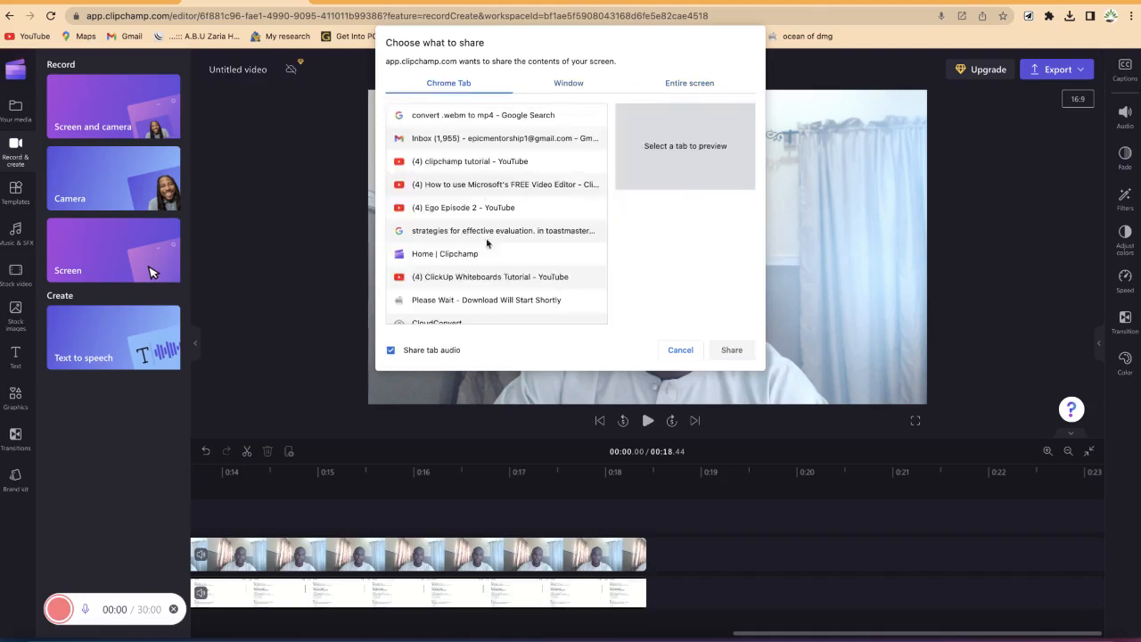
{"action": "scroll", "coordinate": [491, 301], "scroll_direction": "down", "scroll_amount": 1}
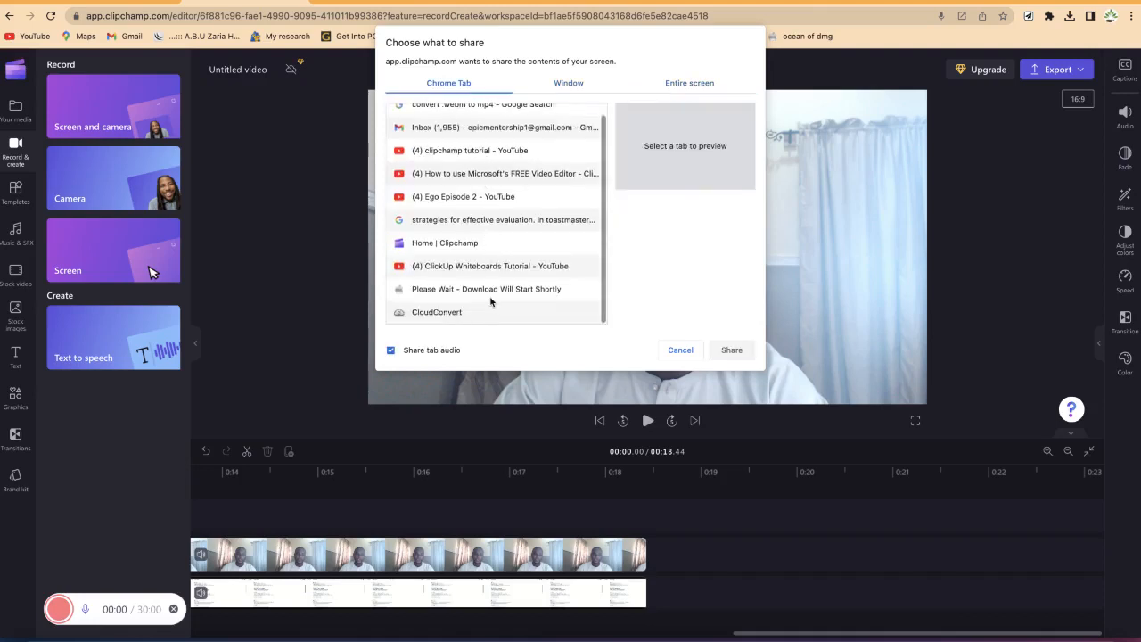
{"action": "double_click", "coordinate": [383, 311]}
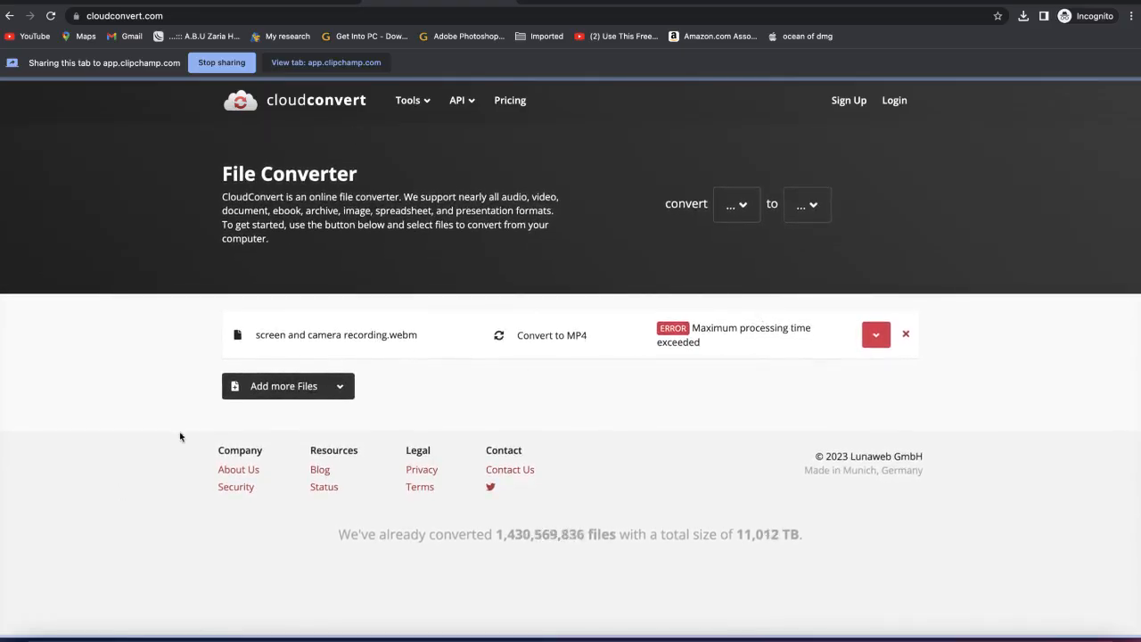
Step: Open CloudConvert's About Us page and scroll through it while recording
{"action": "left_click", "coordinate": [246, 472]}
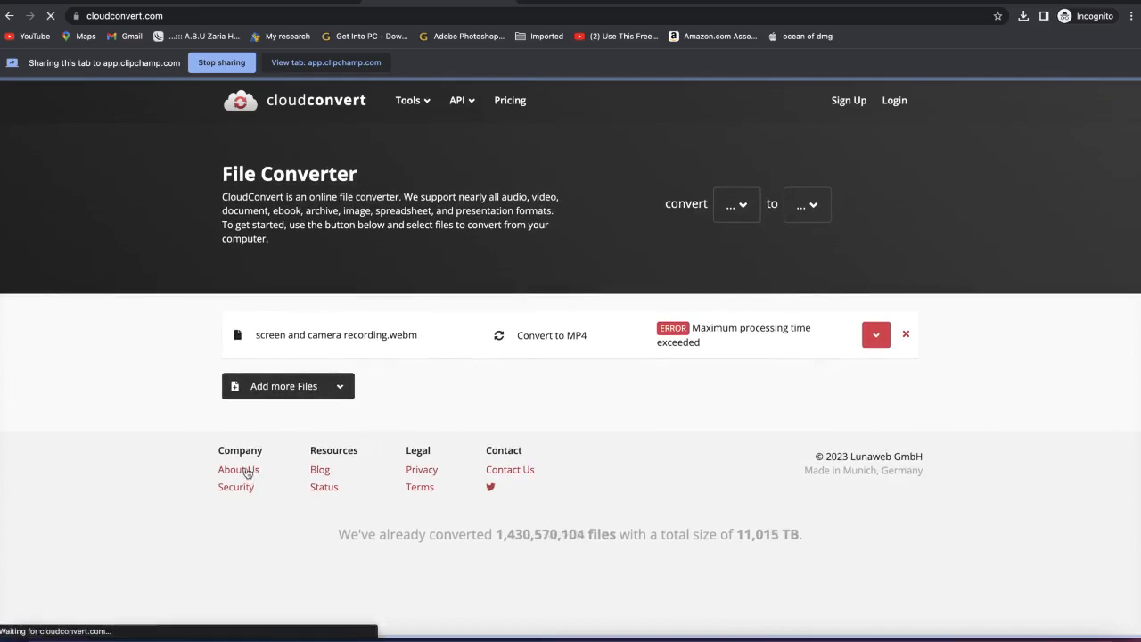
{"action": "scroll", "coordinate": [407, 278], "scroll_direction": "down", "scroll_amount": 3}
{"action": "scroll", "coordinate": [406, 278], "scroll_direction": "up", "scroll_amount": 2}
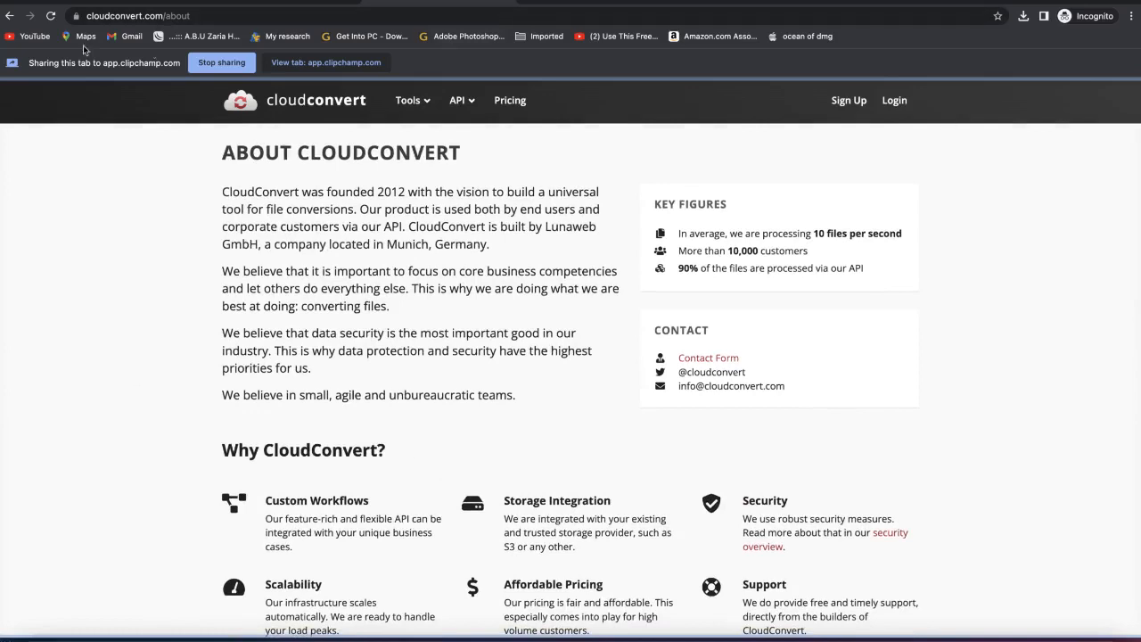
Step: Stop sharing the tab and save the screen recording to the editor
{"action": "left_click", "coordinate": [220, 62]}
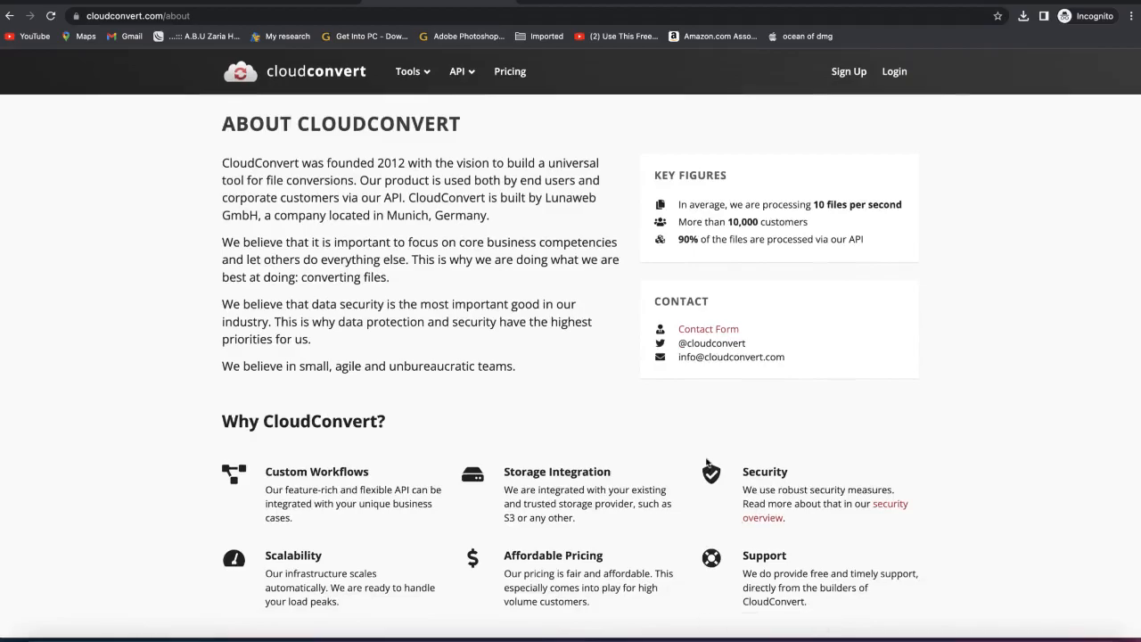
{"action": "key", "text": "ctrl+Up"}
{"action": "left_click", "coordinate": [445, 450]}
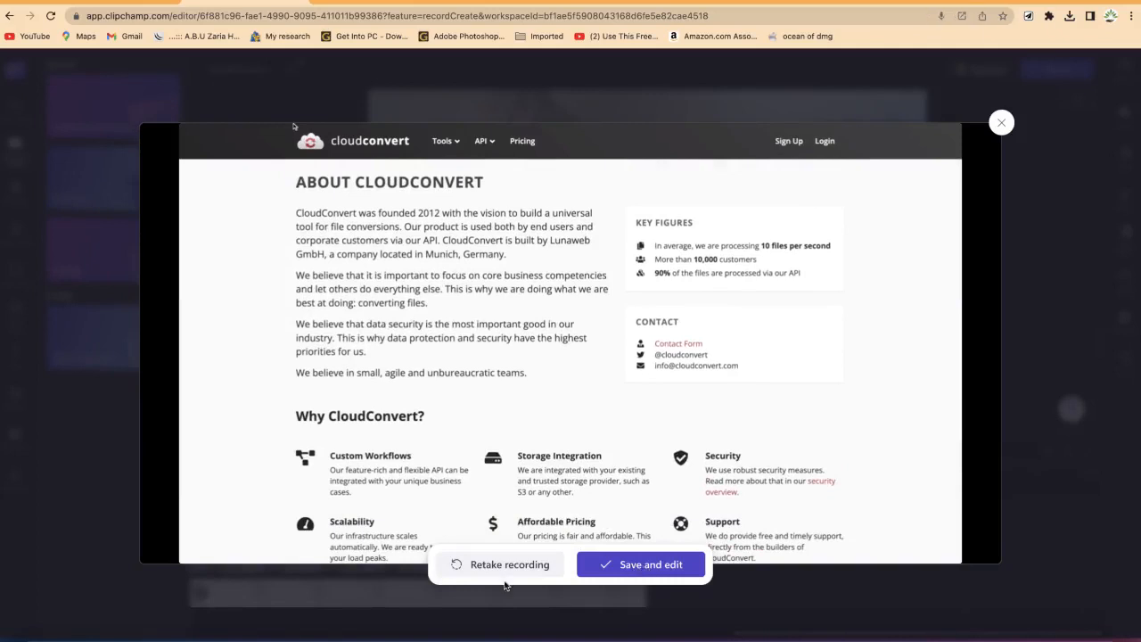
{"action": "left_click", "coordinate": [613, 565]}
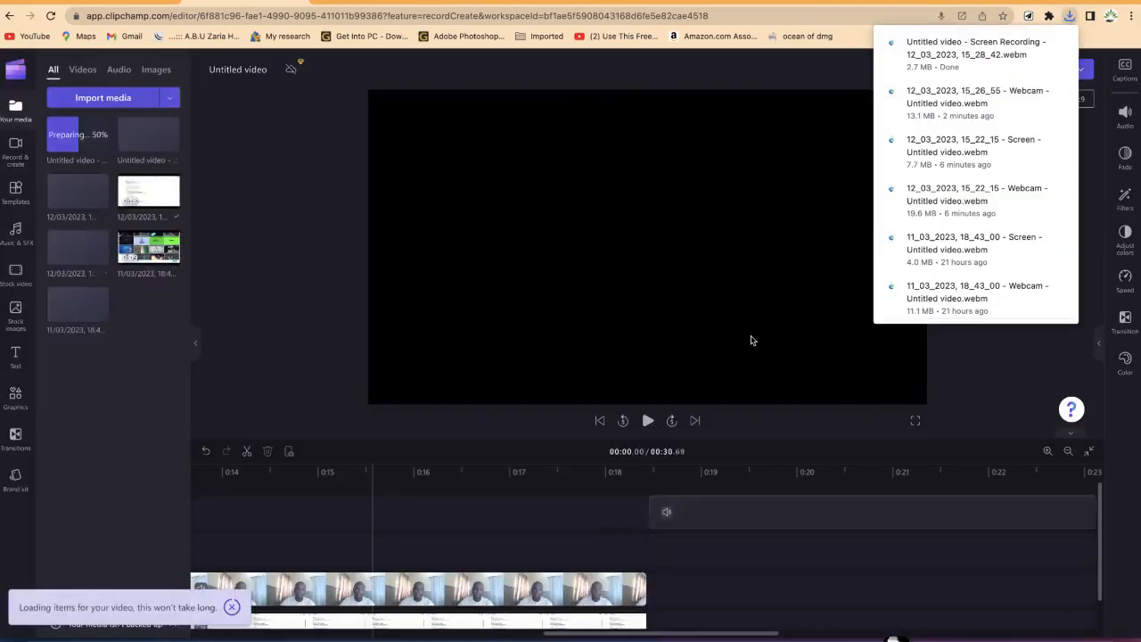
{"action": "left_click", "coordinate": [1073, 17]}
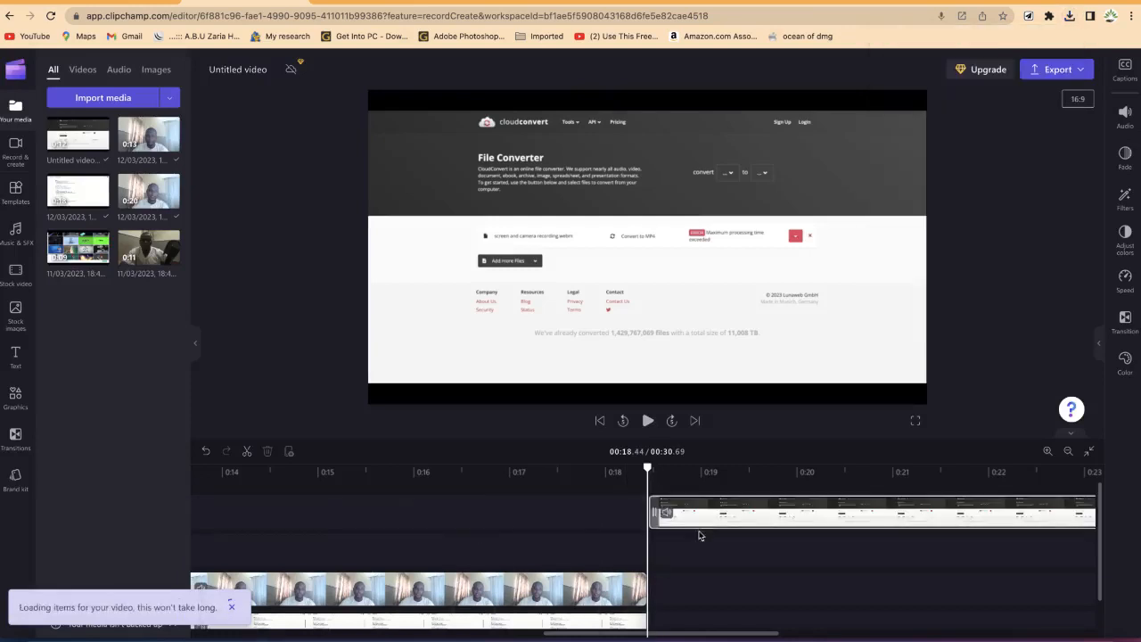
{"action": "left_click_drag", "start_coordinate": [709, 634], "coordinate": [750, 601]}
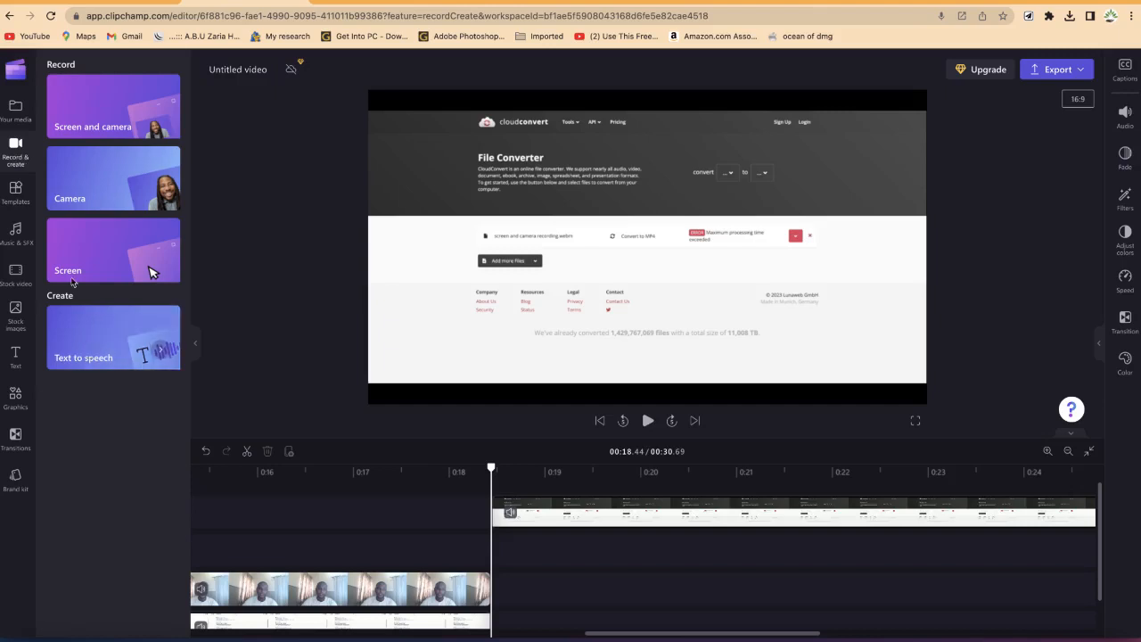
Step: Start a new recording project from the home page and open the Text to speech tool
{"action": "left_click", "coordinate": [15, 70]}
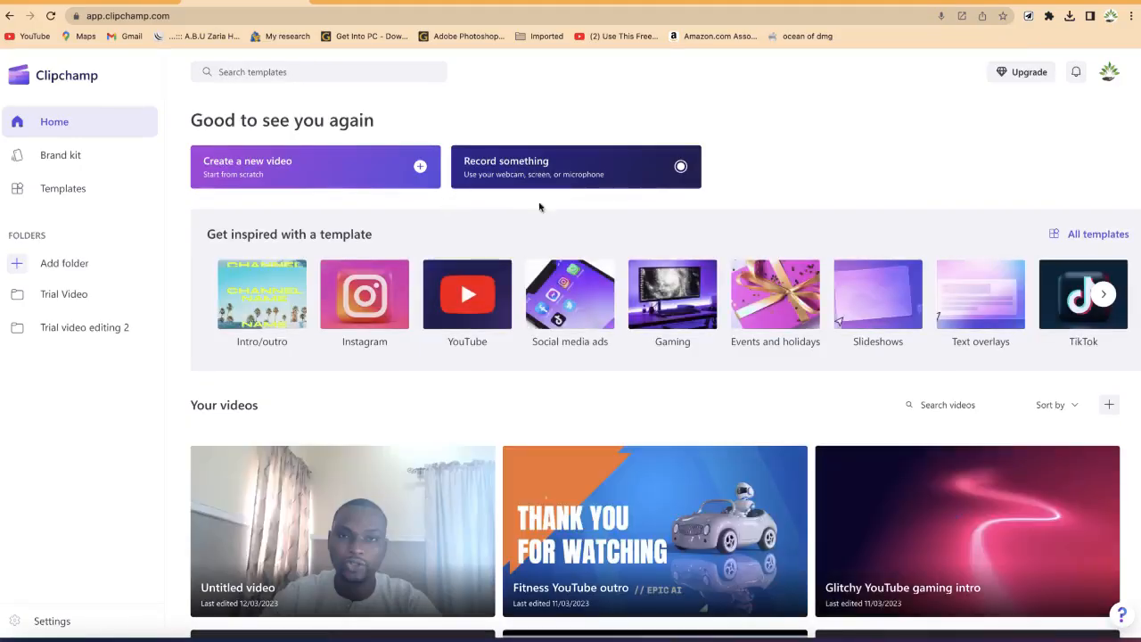
{"action": "left_click", "coordinate": [575, 174]}
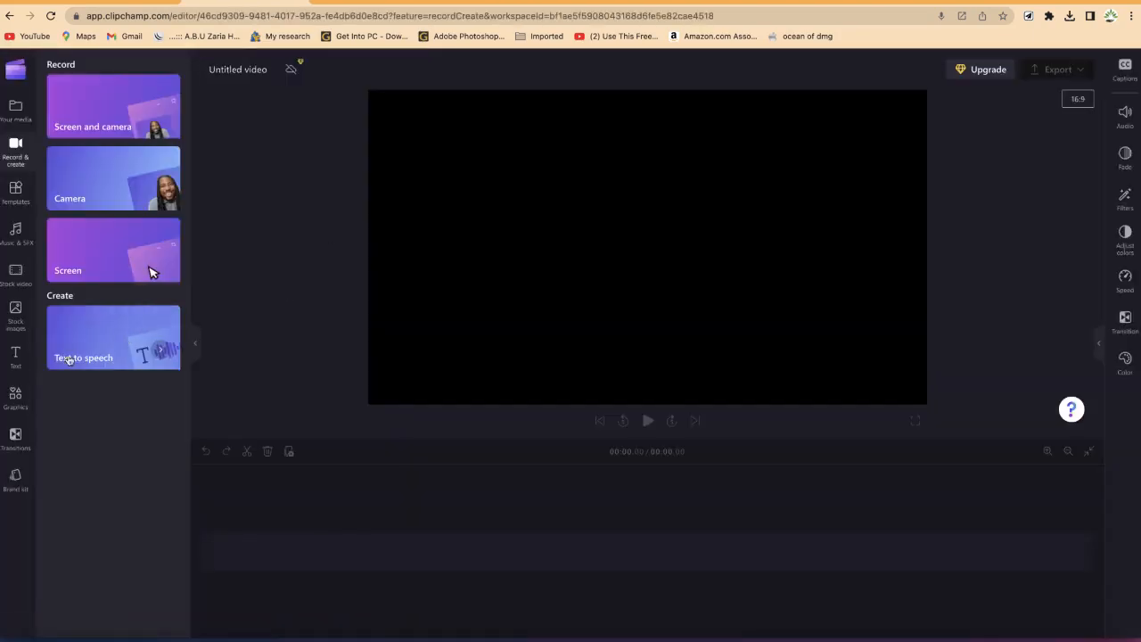
{"action": "left_click", "coordinate": [98, 348]}
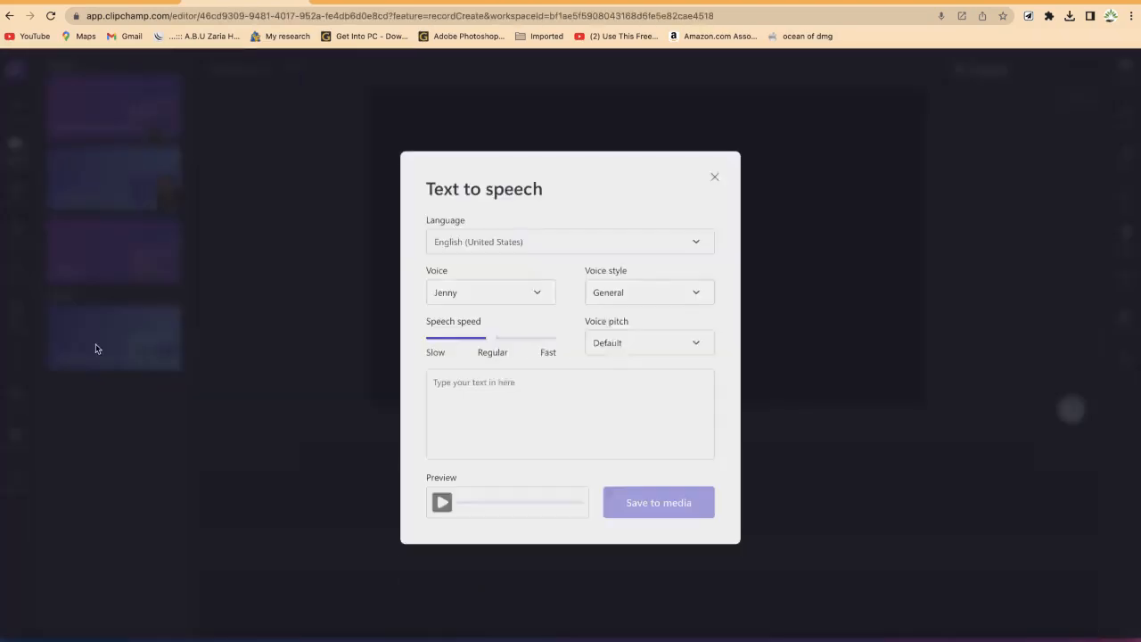
Step: Set the text-to-speech language to English (Nigeria) and check the available voices
{"action": "left_click", "coordinate": [568, 243]}
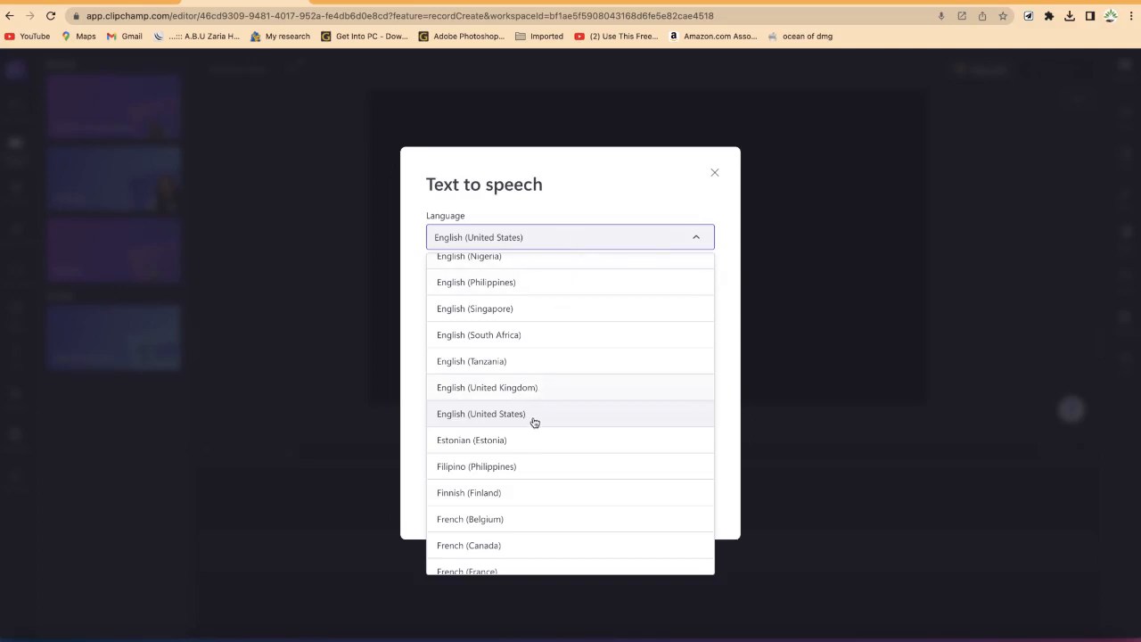
{"action": "left_click", "coordinate": [534, 258]}
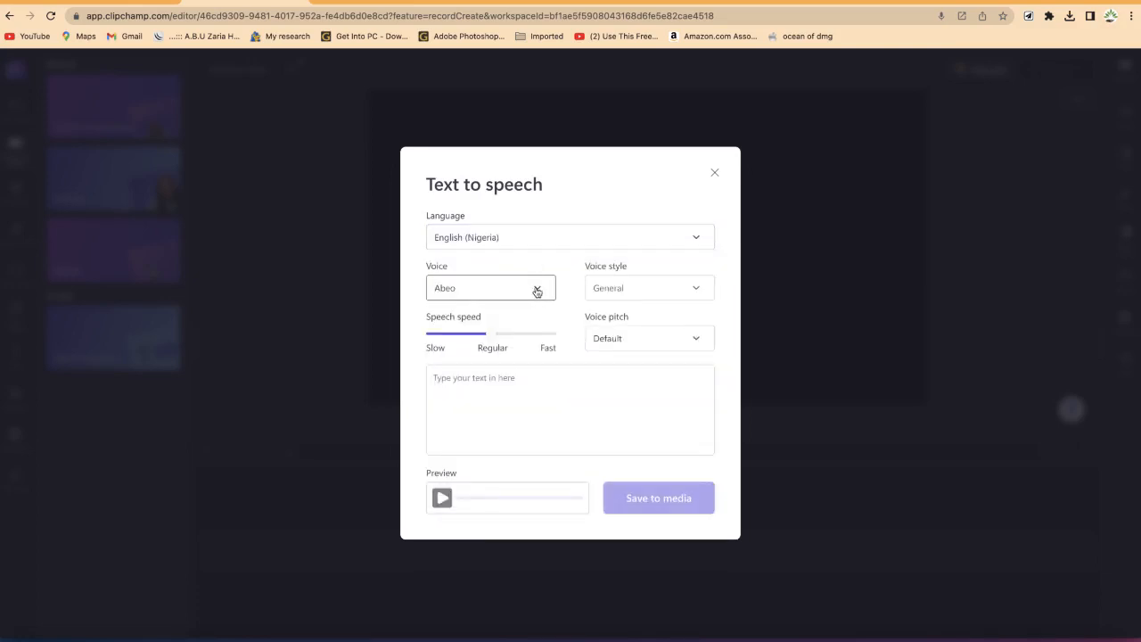
{"action": "left_click", "coordinate": [536, 290]}
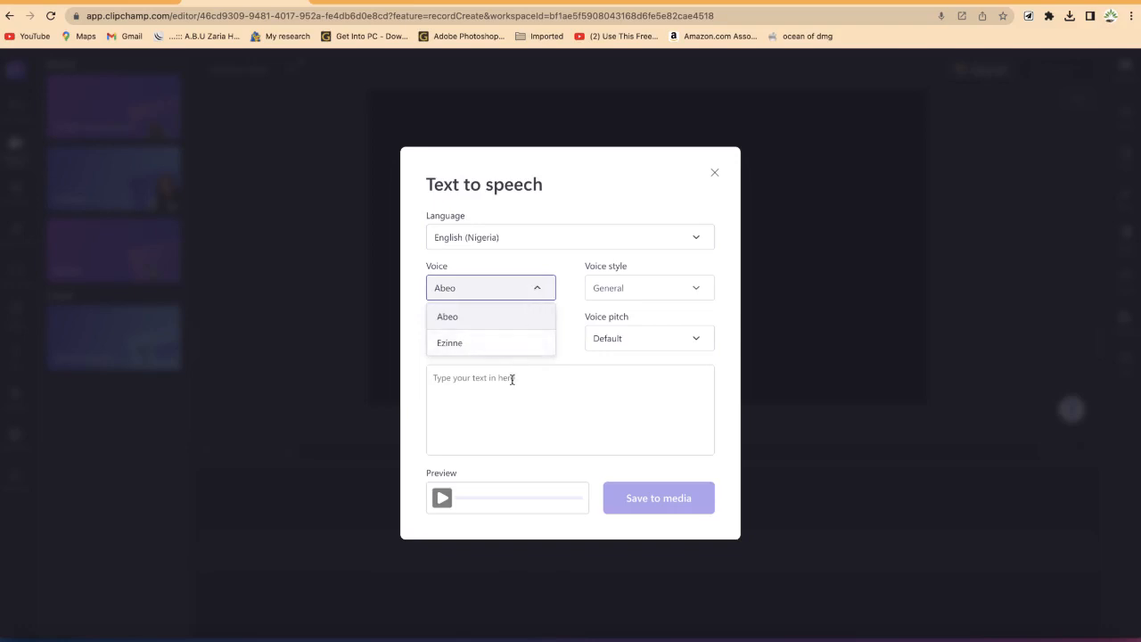
{"action": "left_click", "coordinate": [599, 363]}
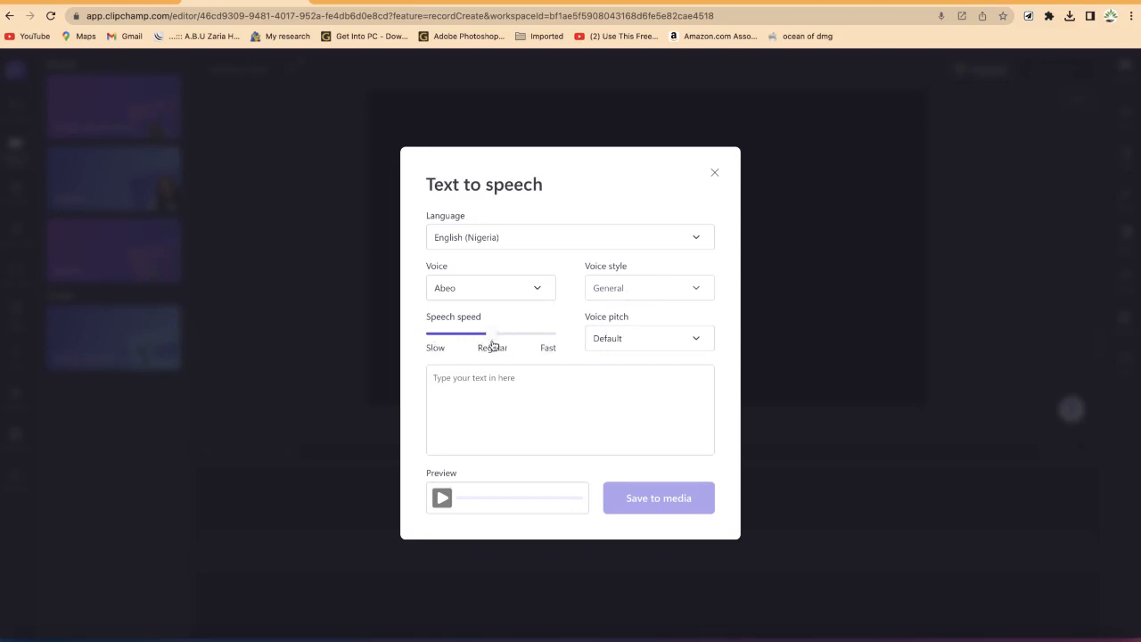
Step: Nudge the speech speed slider slightly faster and choose Default voice pitch
{"action": "mouse_move", "coordinate": [493, 344]}
{"action": "left_mouse_down"}
{"action": "mouse_move", "coordinate": [413, 341]}
{"action": "mouse_move", "coordinate": [570, 336]}
{"action": "mouse_move", "coordinate": [495, 338]}
{"action": "left_mouse_up"}
{"action": "left_click", "coordinate": [708, 342]}
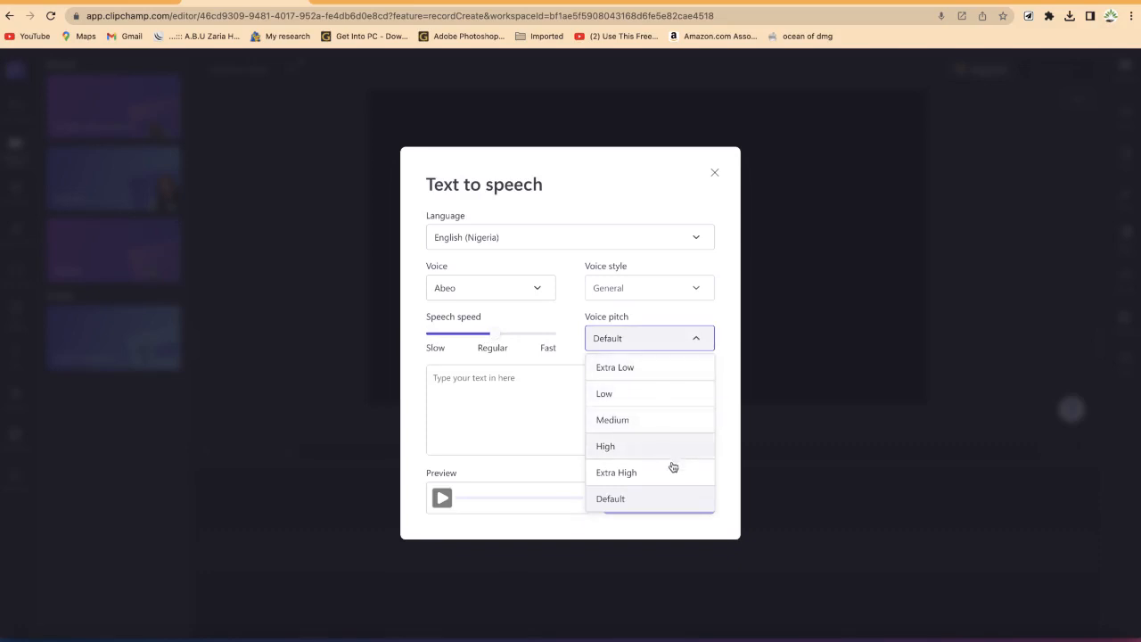
{"action": "left_click", "coordinate": [678, 507]}
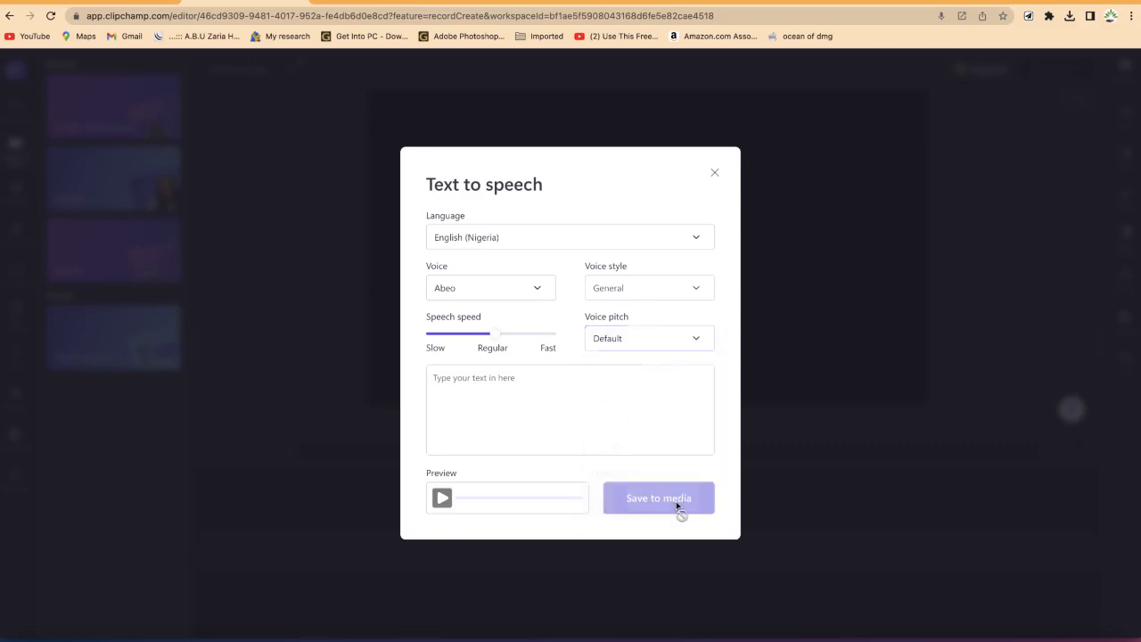
Step: Enter the script "Welcome to my channel and please remember to subscribe" and preview the generated speech
{"action": "left_click", "coordinate": [519, 377]}
{"action": "type", "text": "Wel"}
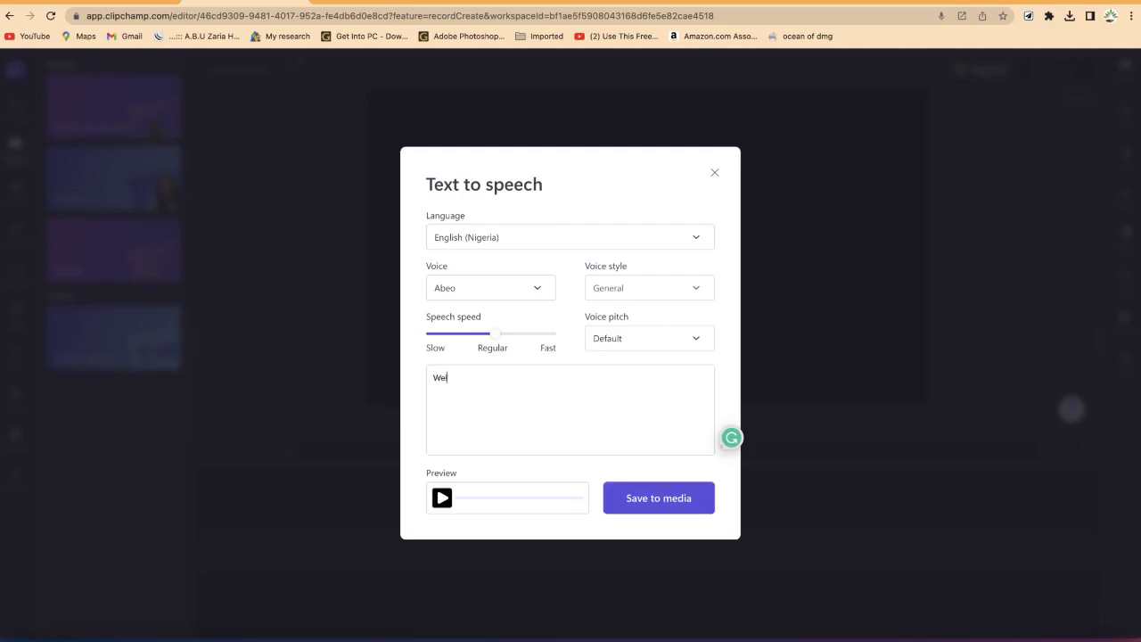
{"action": "type", "text": "come to my channel and please remember to subscribe"}
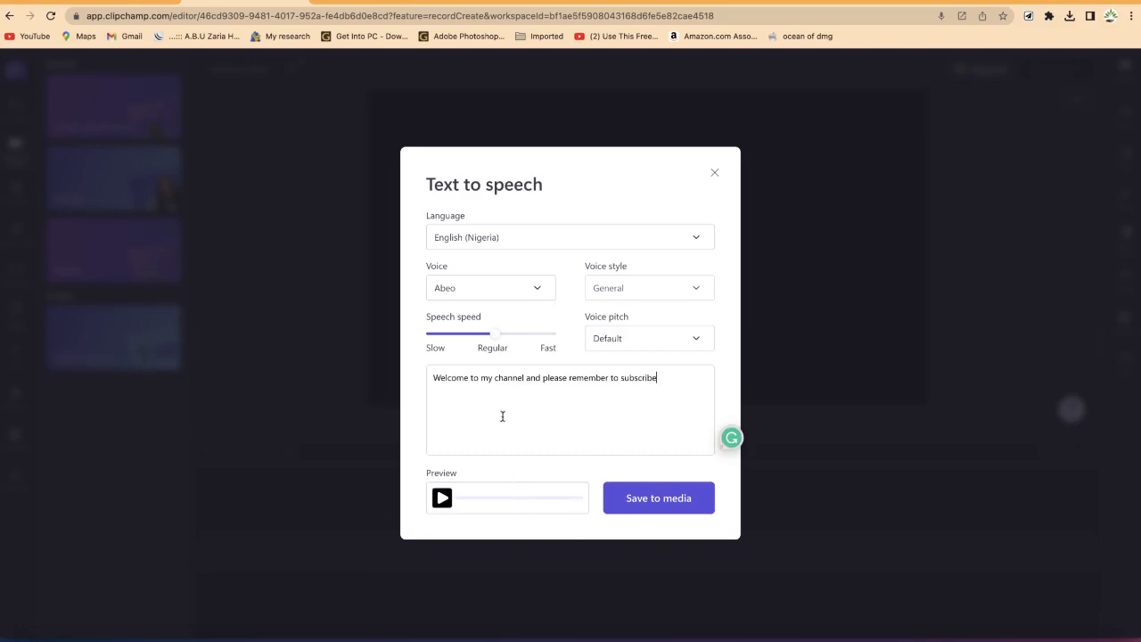
{"action": "left_click", "coordinate": [443, 500]}
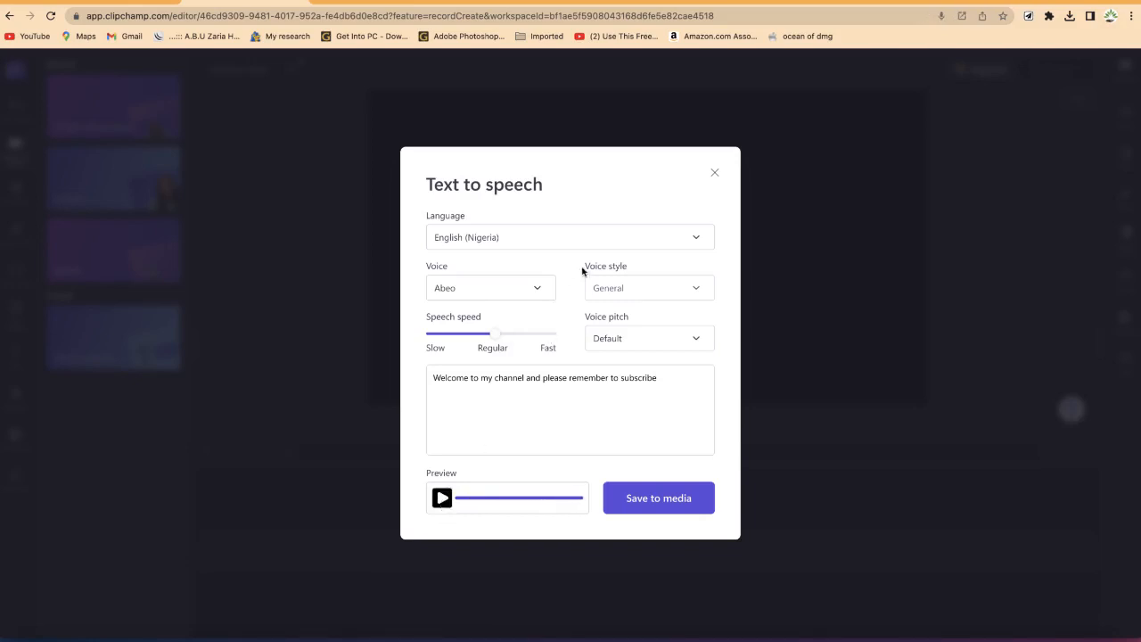
Step: Switch the text-to-speech language to English (India) and preview the voice
{"action": "left_click", "coordinate": [598, 241]}
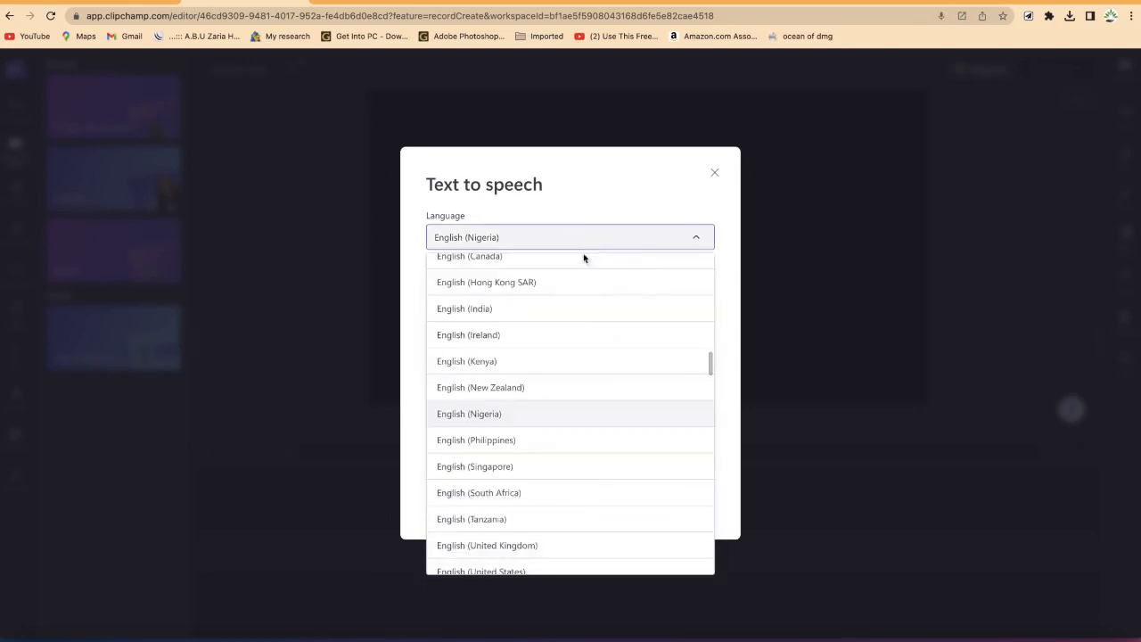
{"action": "left_click", "coordinate": [547, 314]}
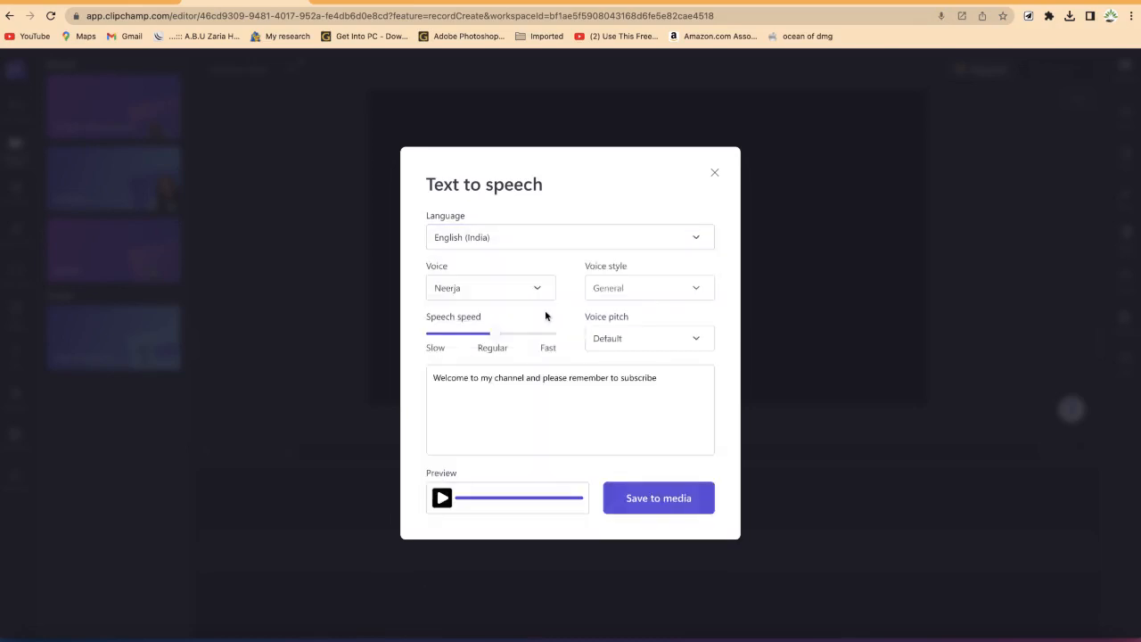
{"action": "left_click", "coordinate": [442, 499]}
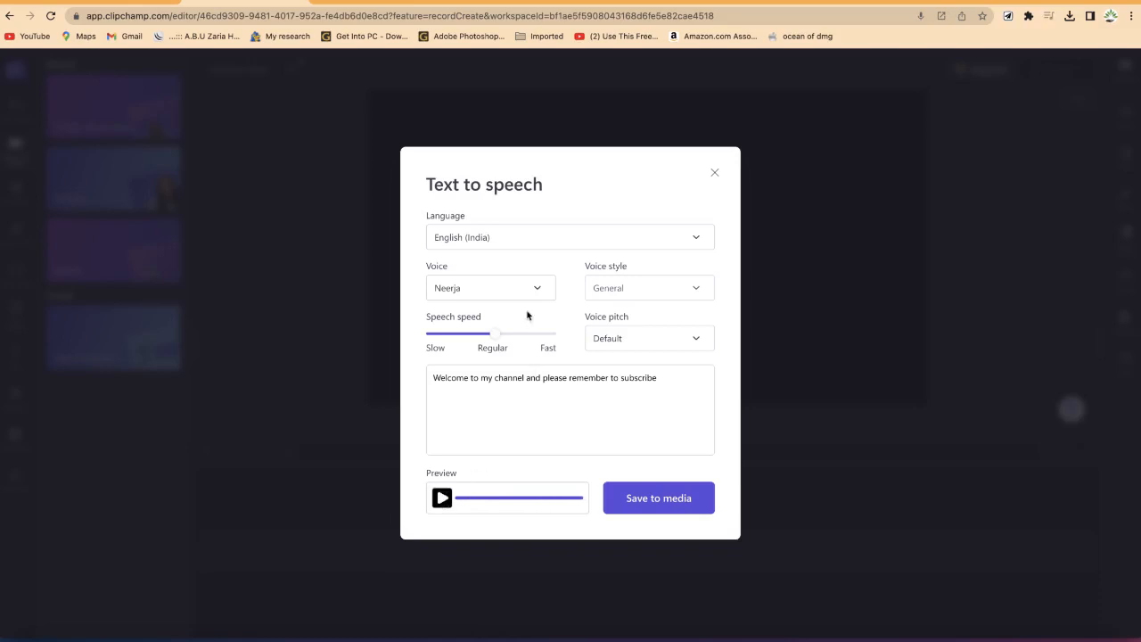
Step: Check the language list and the available English (India) voices
{"action": "left_click", "coordinate": [538, 240]}
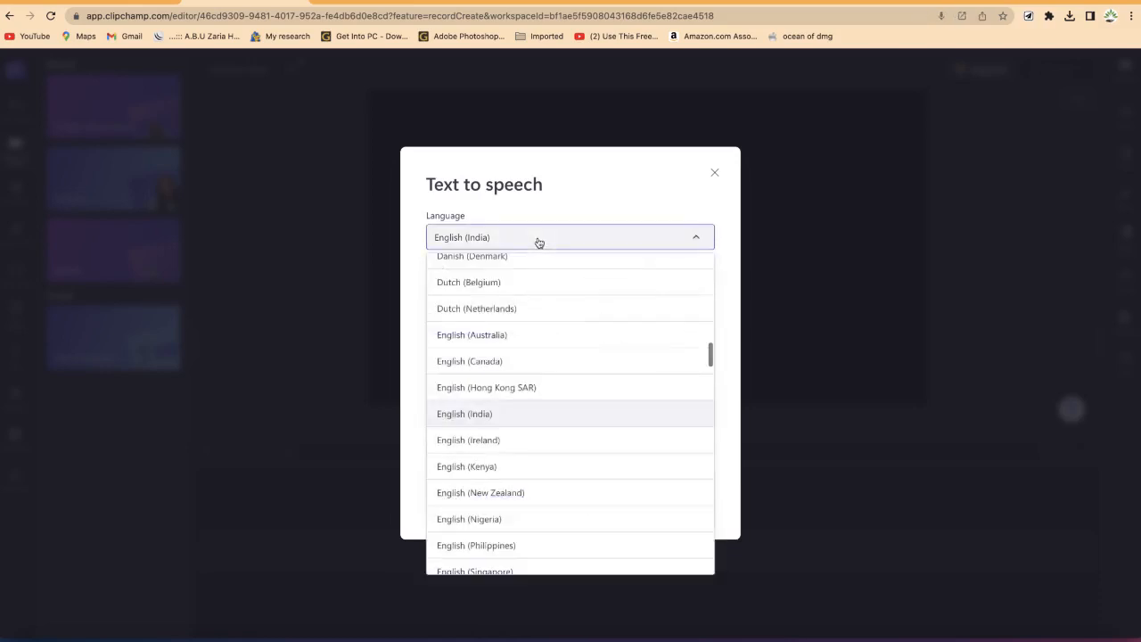
{"action": "left_click", "coordinate": [538, 240]}
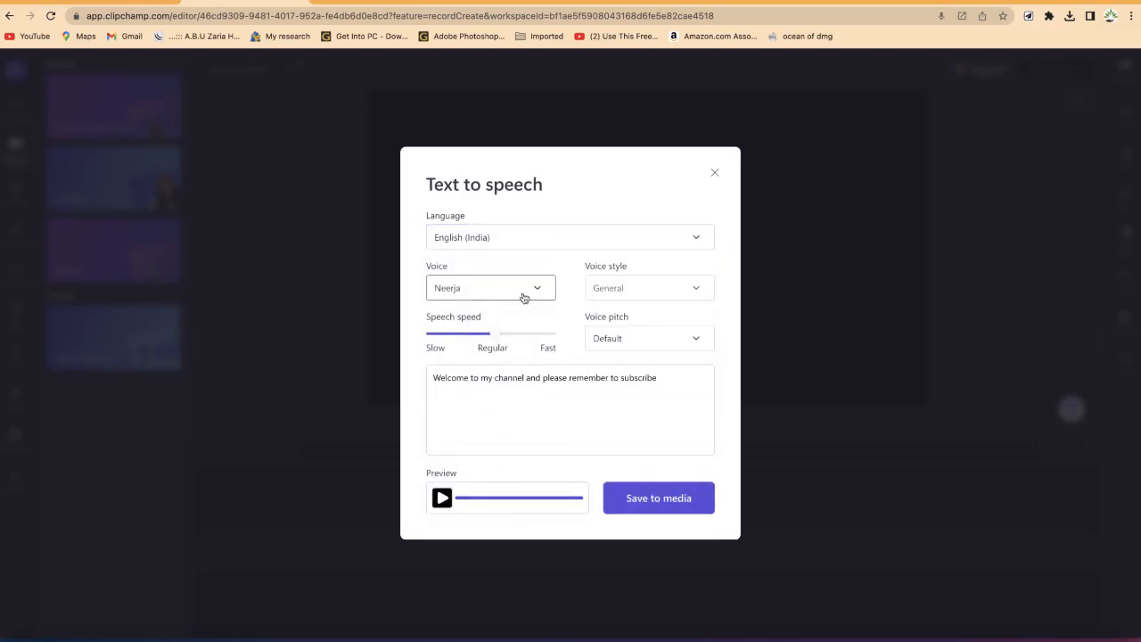
{"action": "left_click", "coordinate": [524, 294]}
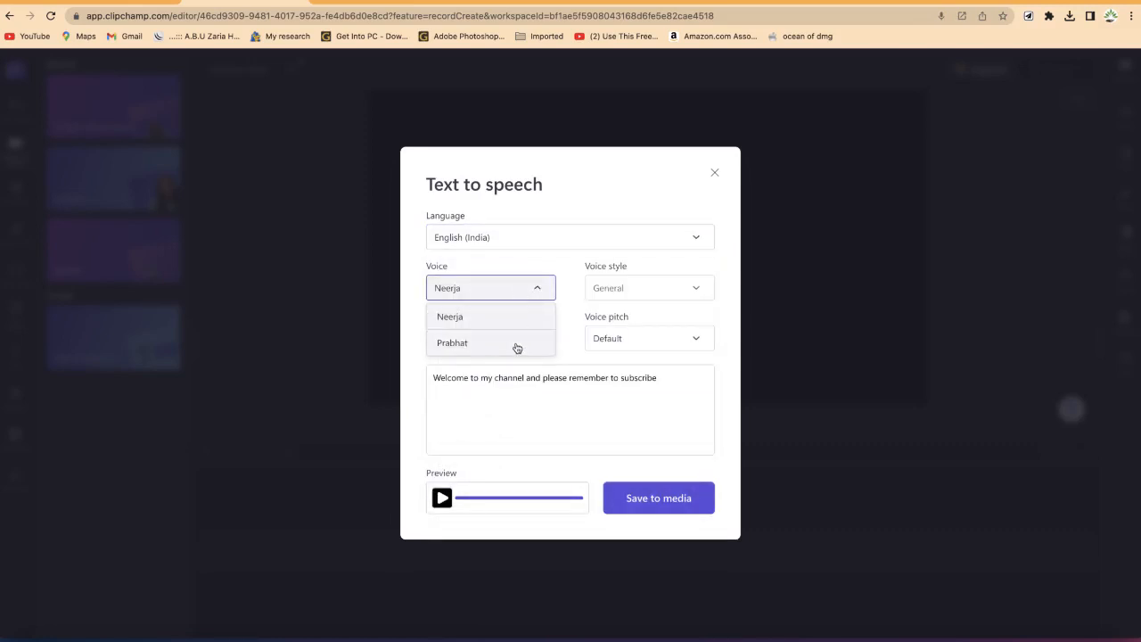
{"action": "left_click", "coordinate": [531, 241]}
Step: Set the language to English (United States) and preview the speech
{"action": "left_click", "coordinate": [533, 242]}
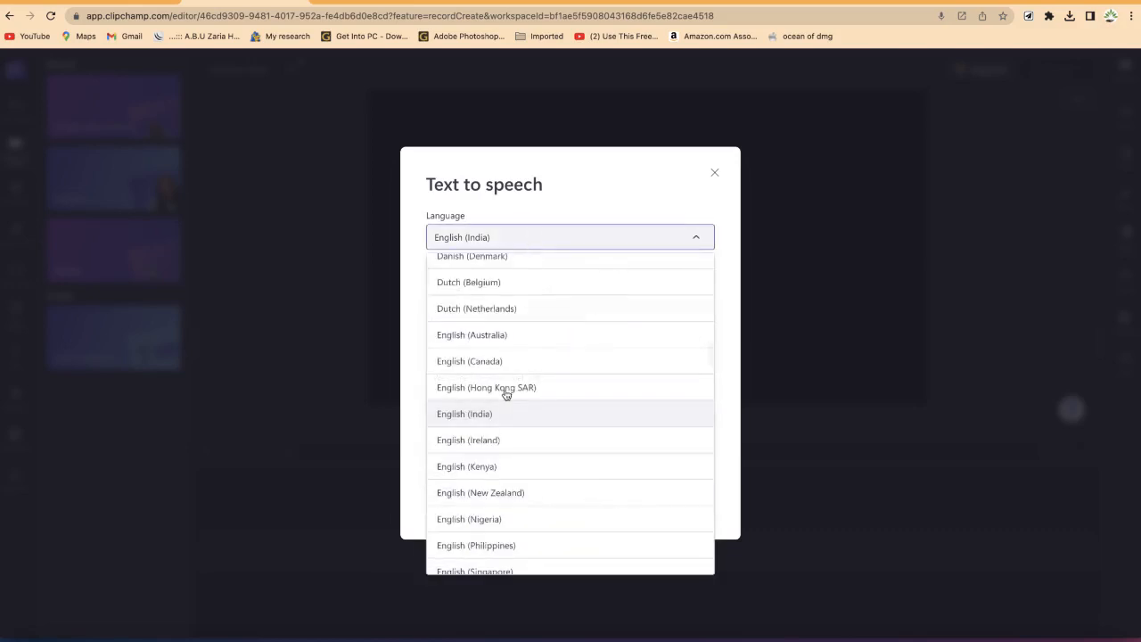
{"action": "scroll", "coordinate": [504, 444], "scroll_direction": "down", "scroll_amount": 3}
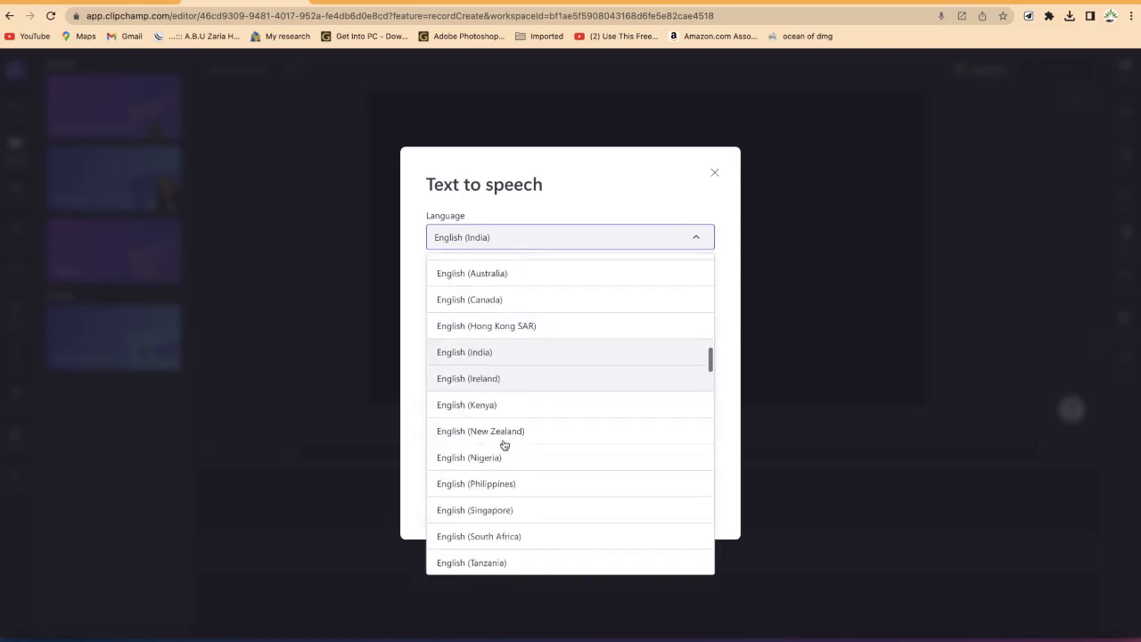
{"action": "scroll", "coordinate": [504, 444], "scroll_direction": "down", "scroll_amount": 4}
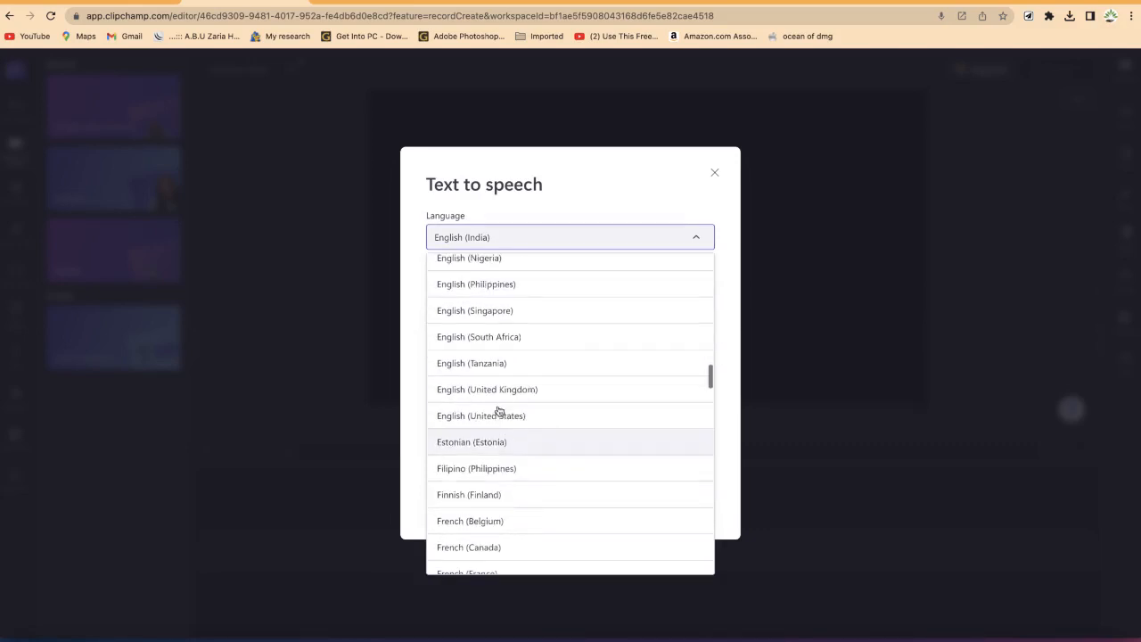
{"action": "left_click", "coordinate": [495, 416]}
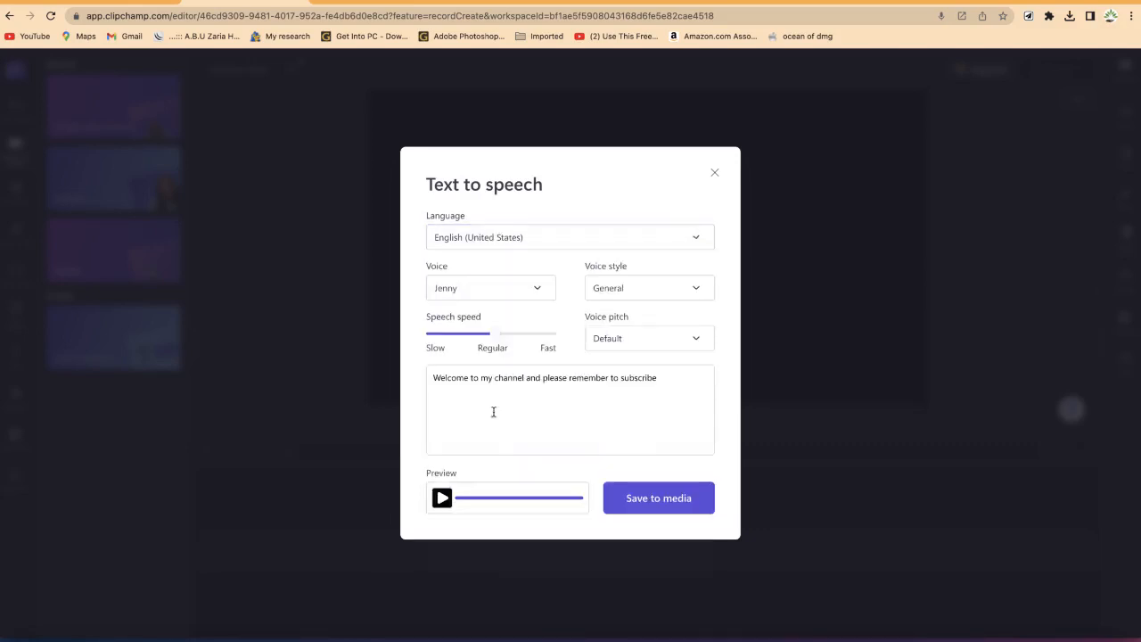
{"action": "left_click", "coordinate": [441, 499]}
Step: Switch to the Word document, select the opening sentences of the water tank introduction, and return to the browser
{"action": "key", "text": "ctrl+Up"}
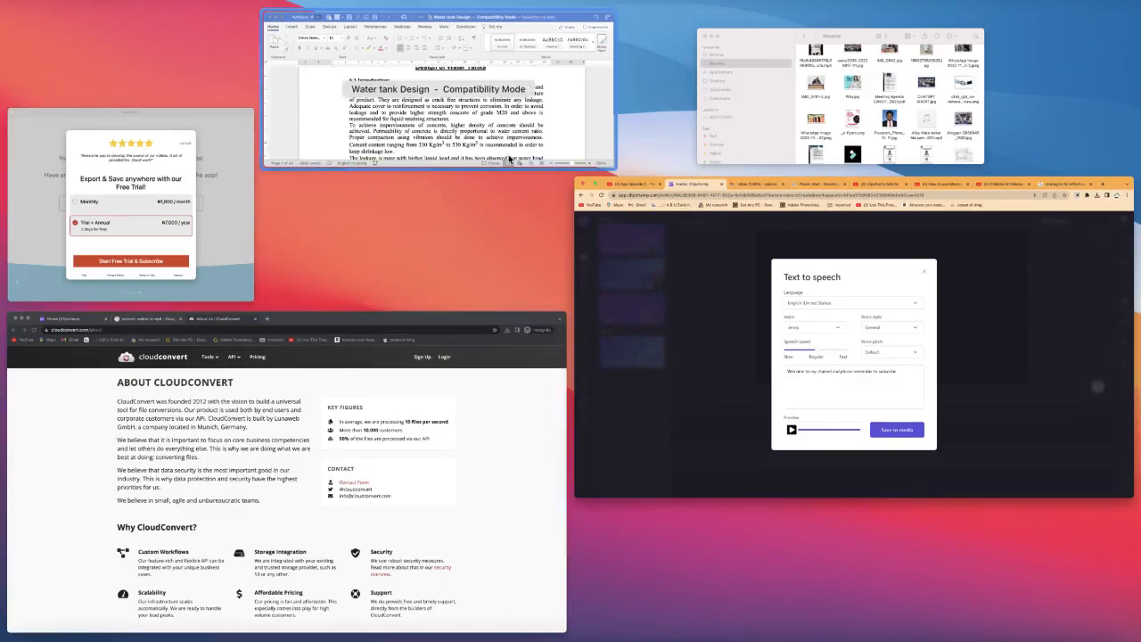
{"action": "left_click", "coordinate": [509, 158]}
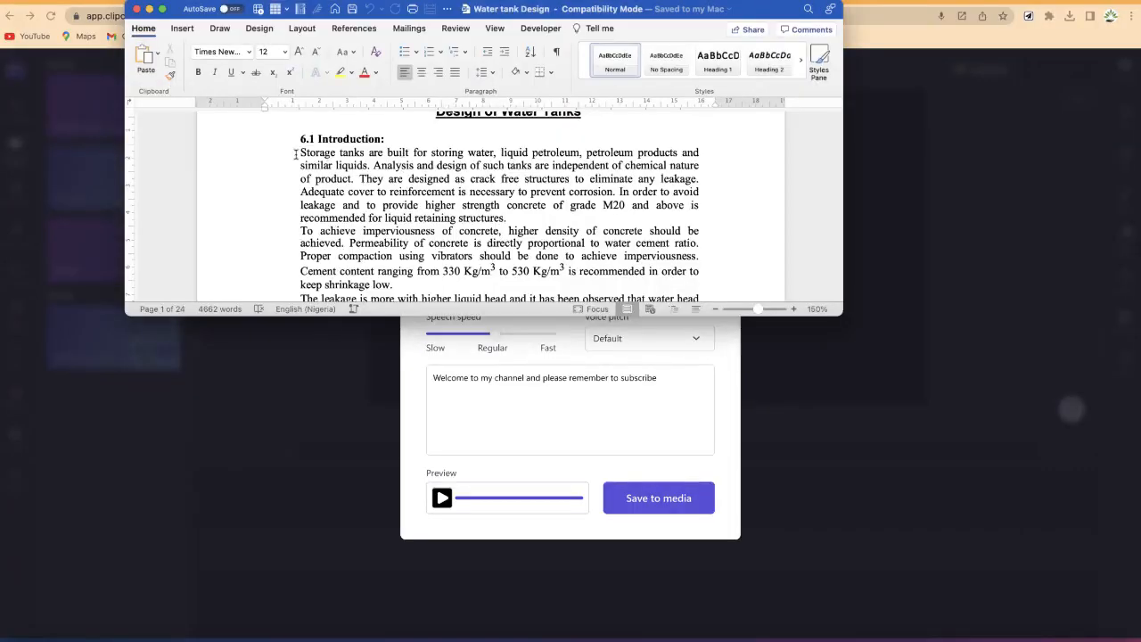
{"action": "left_click_drag", "start_coordinate": [293, 147], "coordinate": [355, 177]}
{"action": "key", "text": "super+c"}
{"action": "key", "text": "ctrl+Up"}
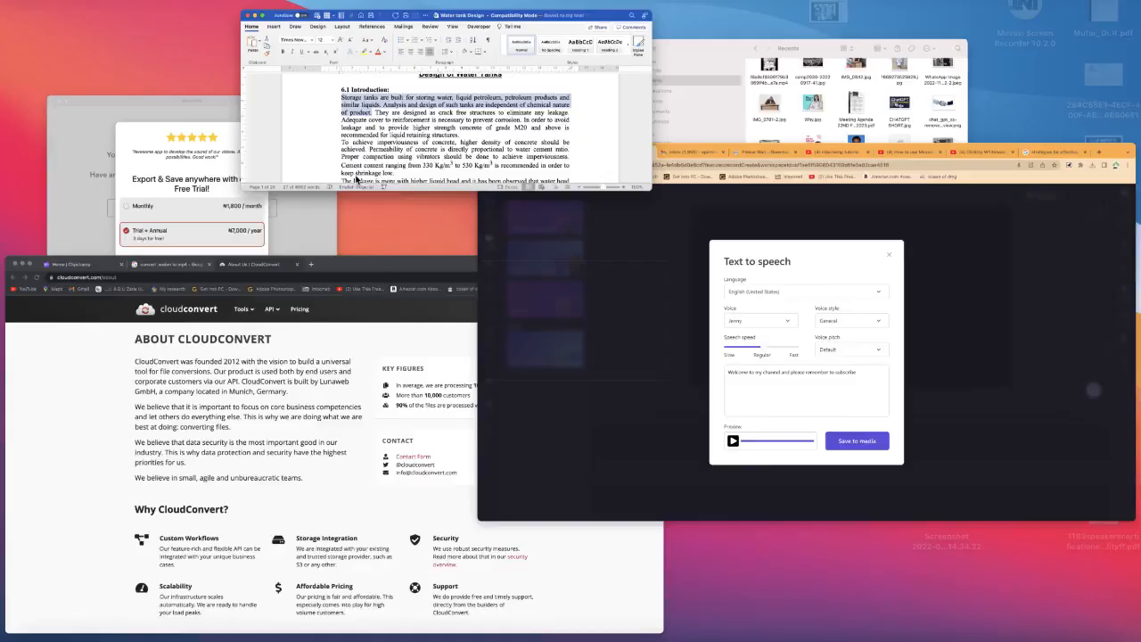
{"action": "left_click", "coordinate": [890, 458]}
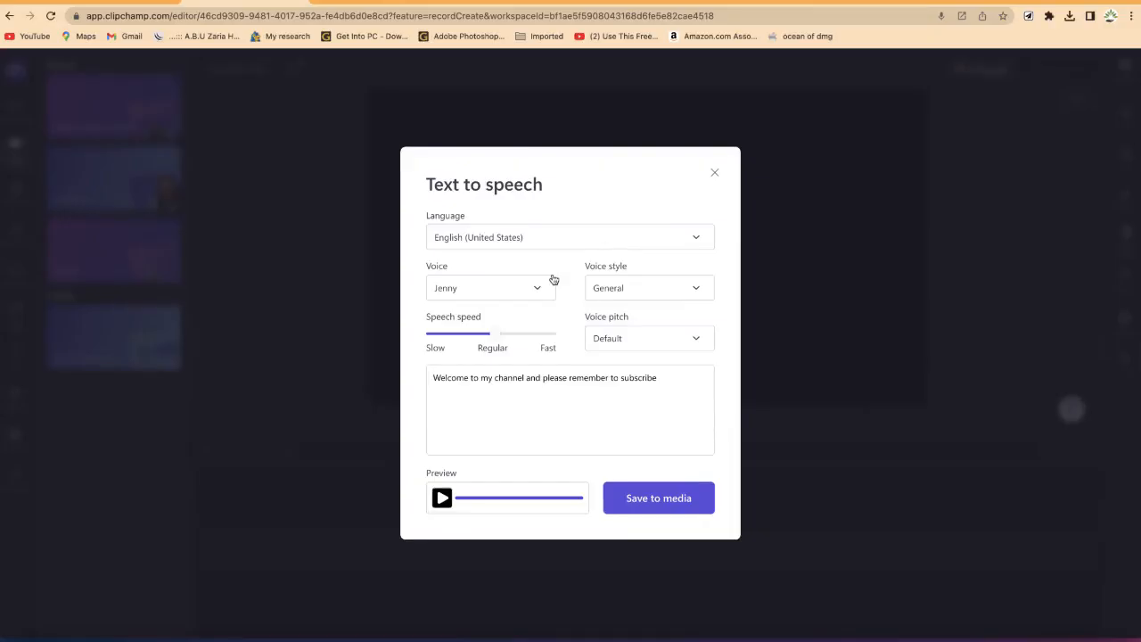
Step: Replace the script with the copied water tank text and preview it
{"action": "left_click", "coordinate": [468, 415]}
{"action": "key", "text": "super+a"}
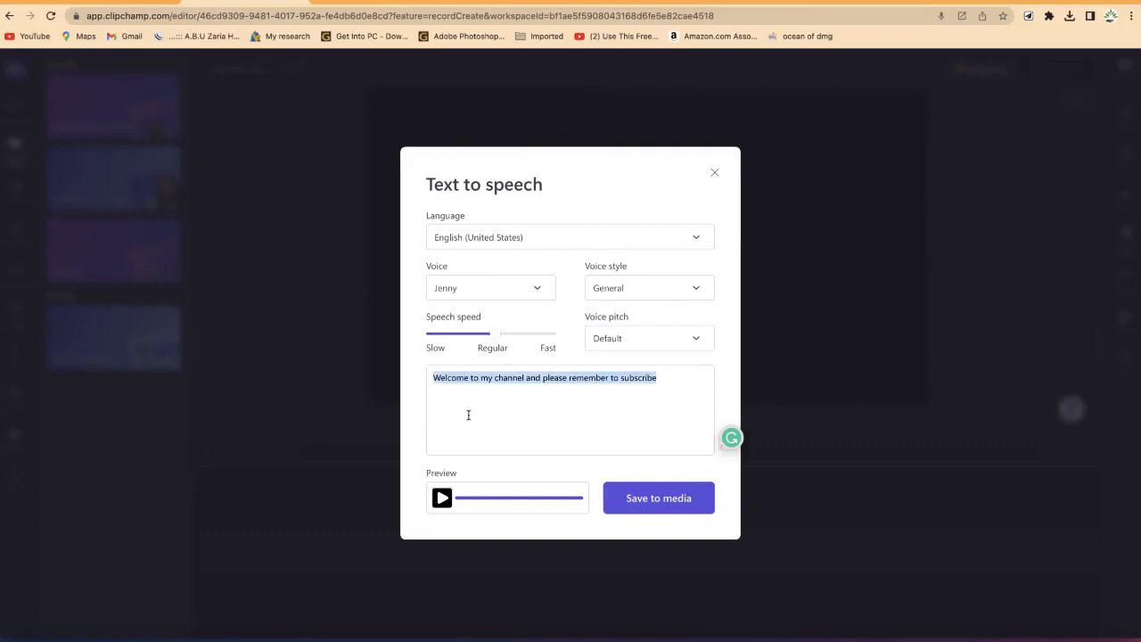
{"action": "key", "text": "super+v"}
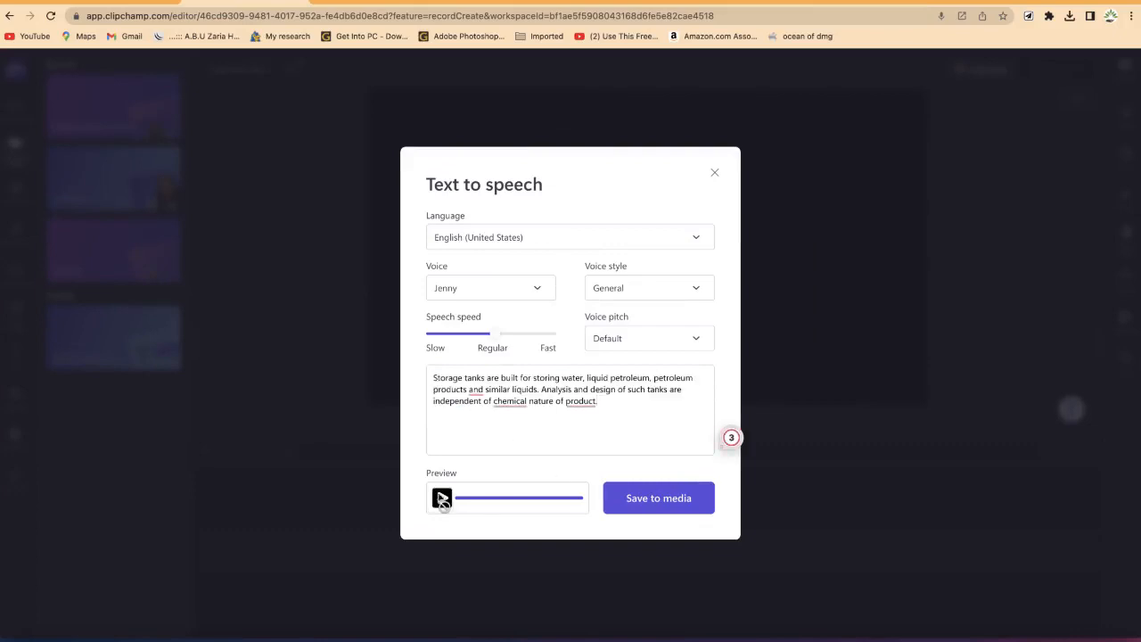
{"action": "left_click", "coordinate": [441, 498]}
Step: Change the voice to Jacob and preview the speech
{"action": "left_click", "coordinate": [524, 286]}
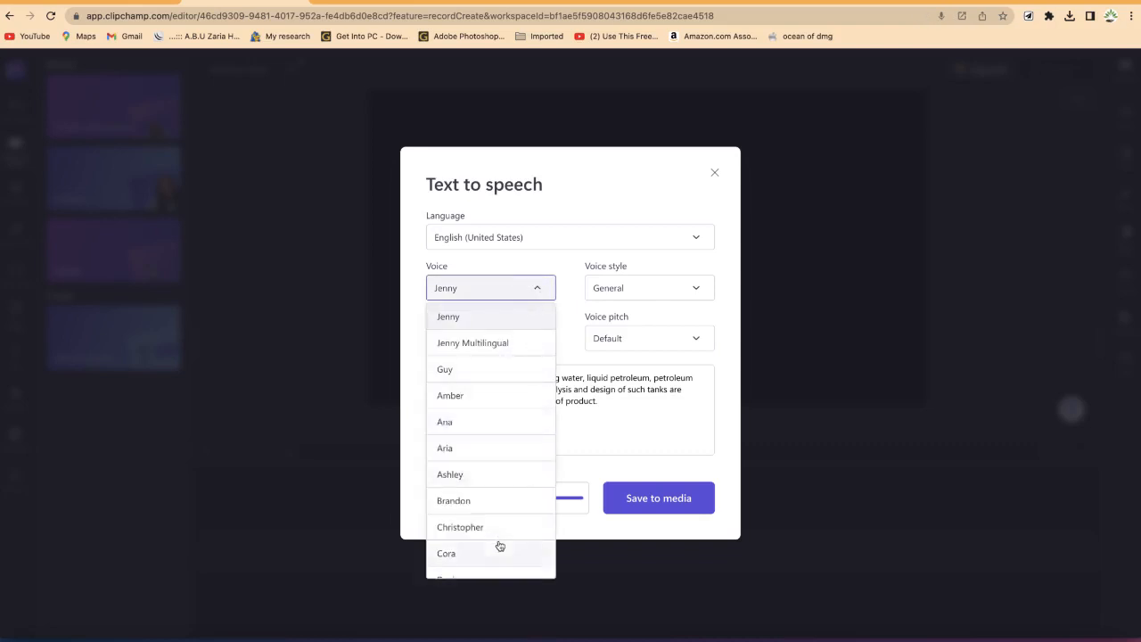
{"action": "scroll", "coordinate": [500, 545], "scroll_direction": "down", "scroll_amount": 5}
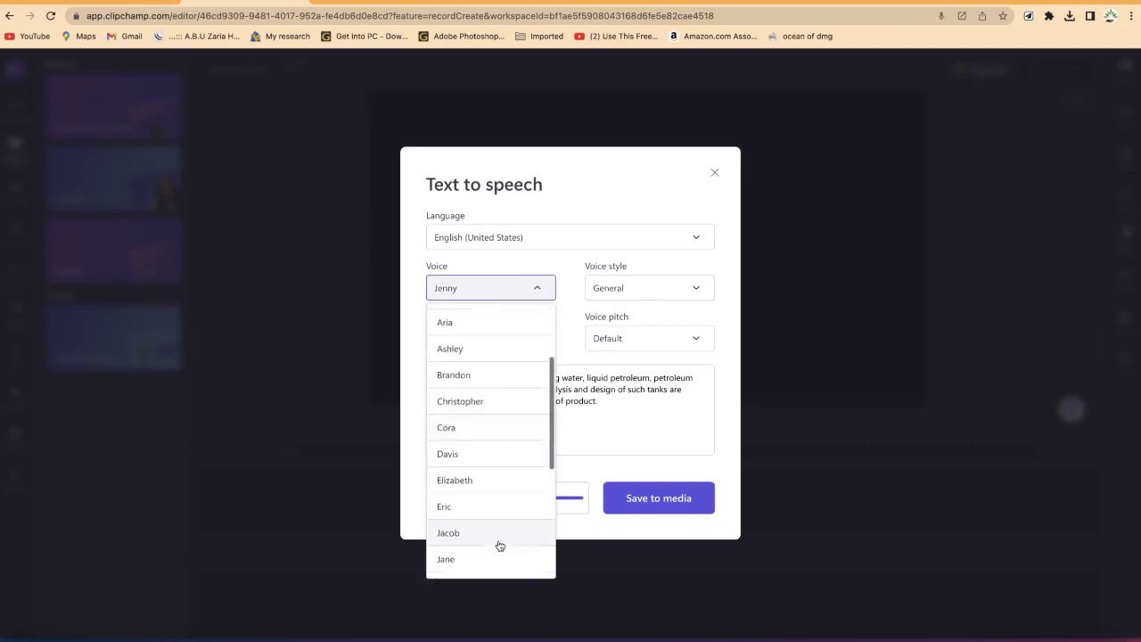
{"action": "scroll", "coordinate": [499, 545], "scroll_direction": "up", "scroll_amount": 3}
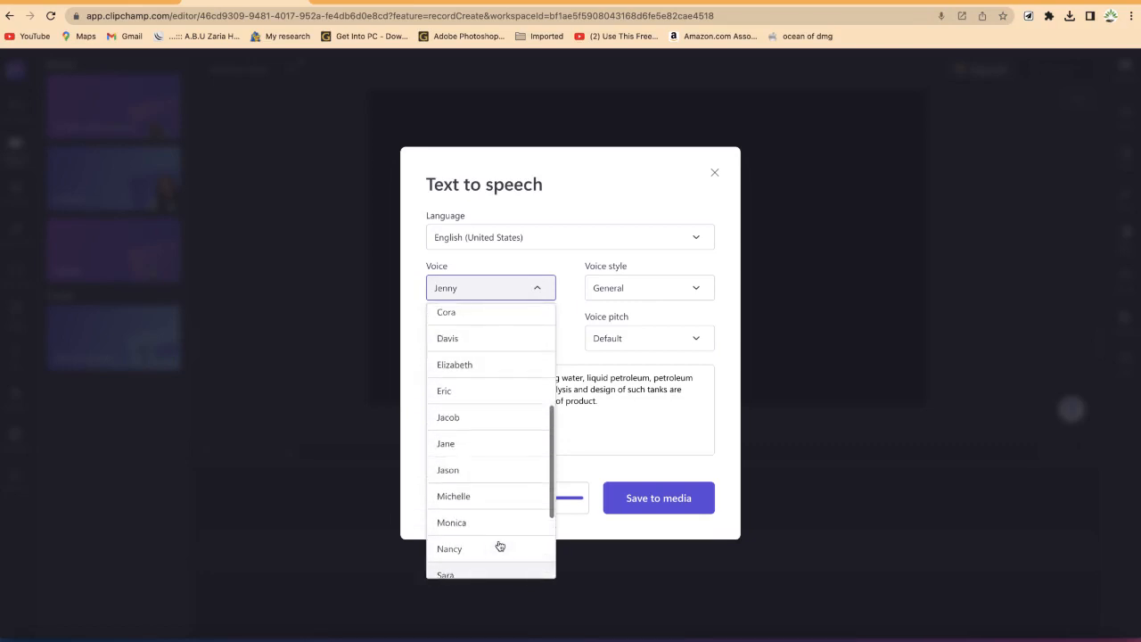
{"action": "left_click", "coordinate": [494, 426]}
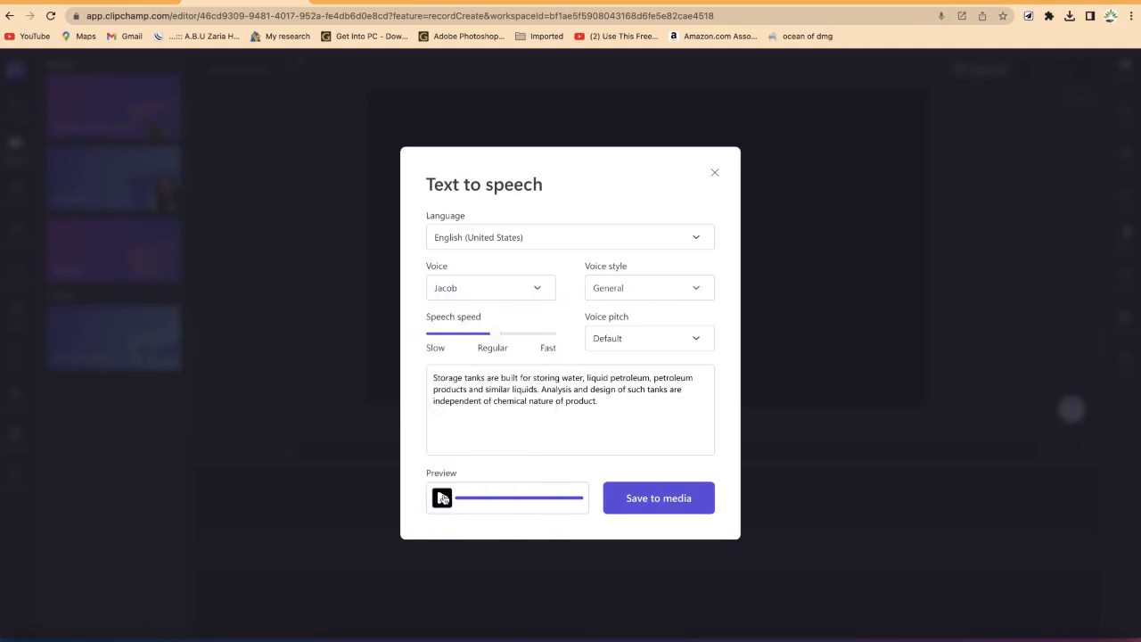
{"action": "left_click", "coordinate": [442, 498]}
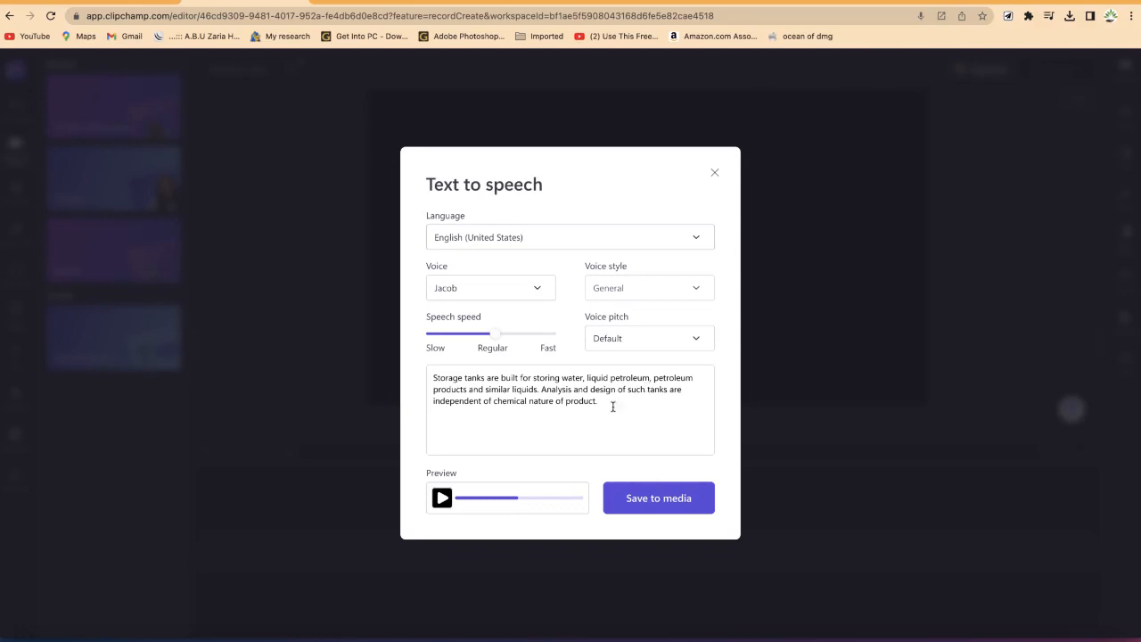
Step: Save the speech to media and add the audio clip to the timeline
{"action": "left_click", "coordinate": [656, 503]}
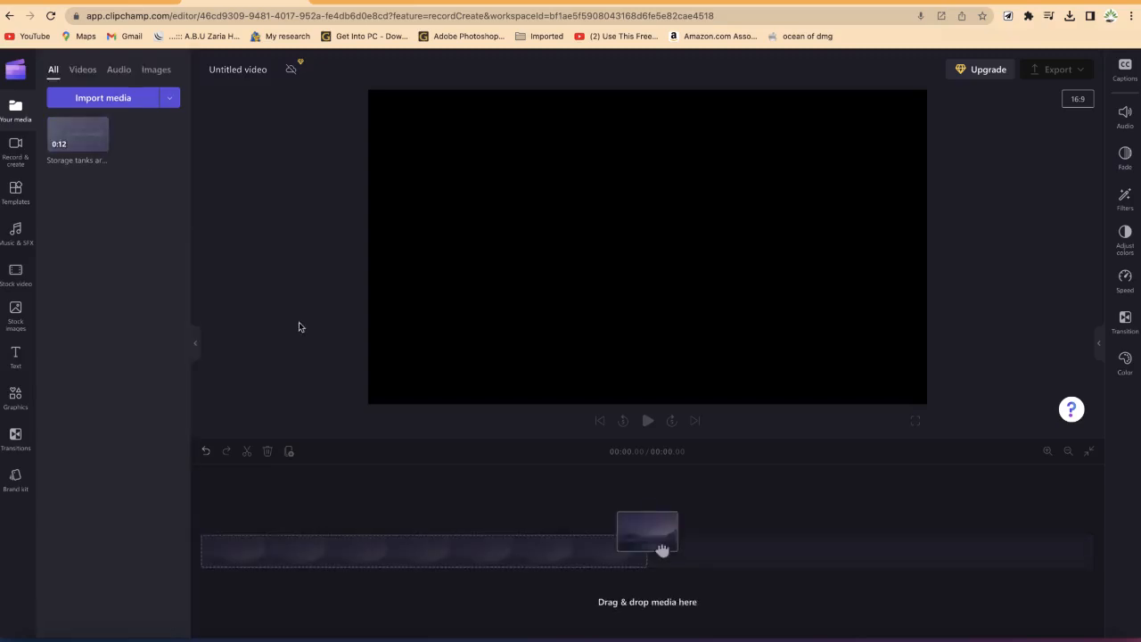
{"action": "mouse_move", "coordinate": [76, 138]}
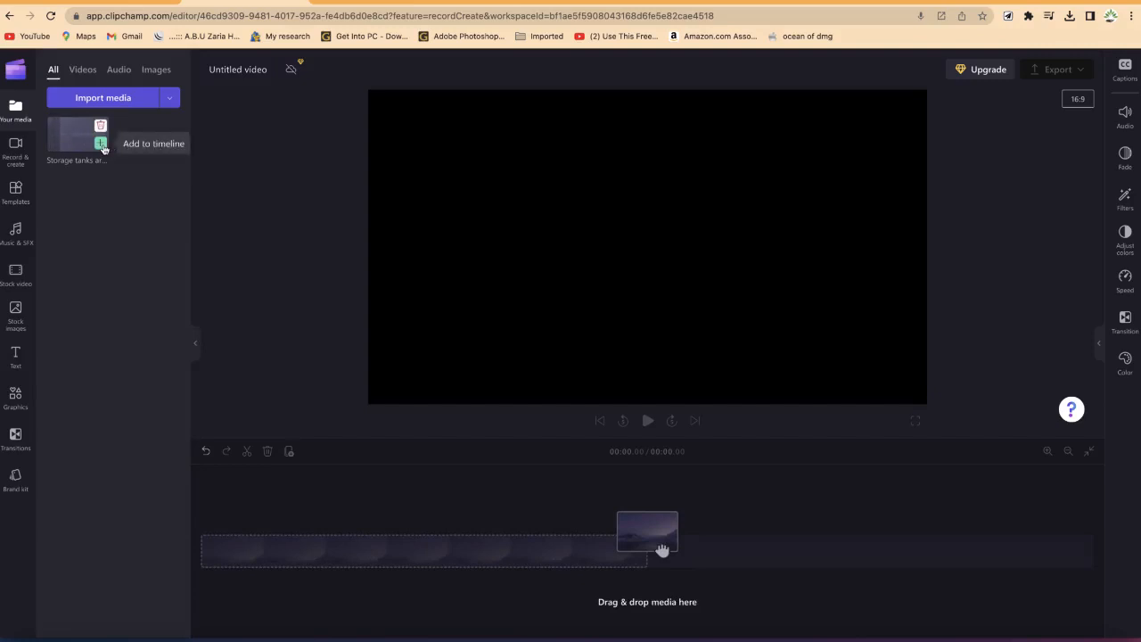
{"action": "left_click", "coordinate": [100, 144]}
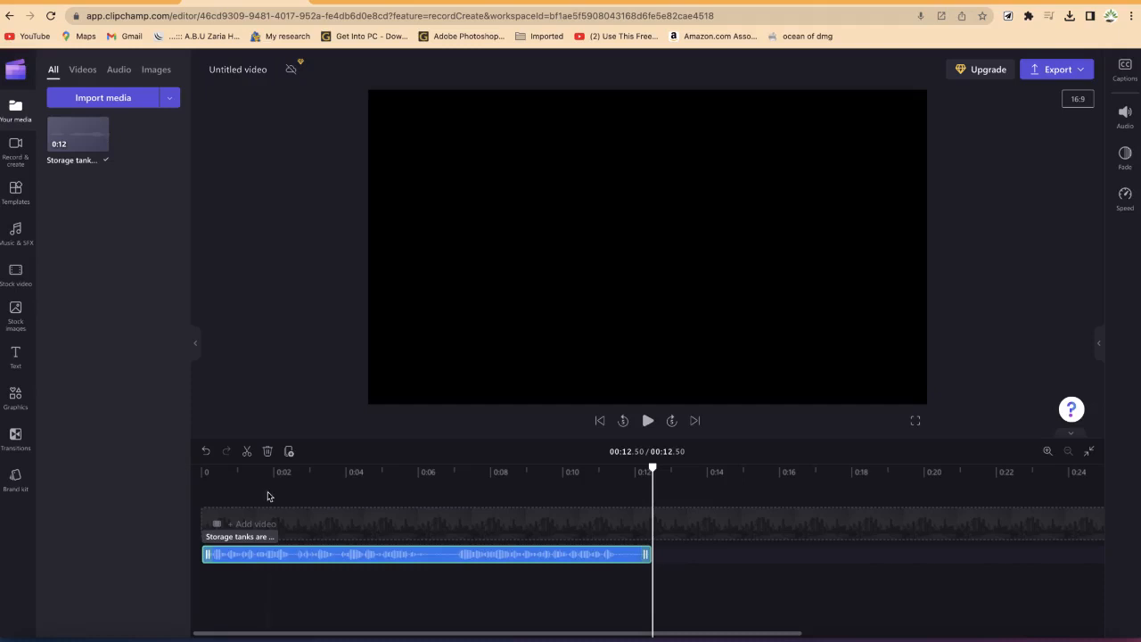
Step: Play the speech clip from the start and check the export quality options
{"action": "left_click_drag", "start_coordinate": [657, 470], "coordinate": [44, 498]}
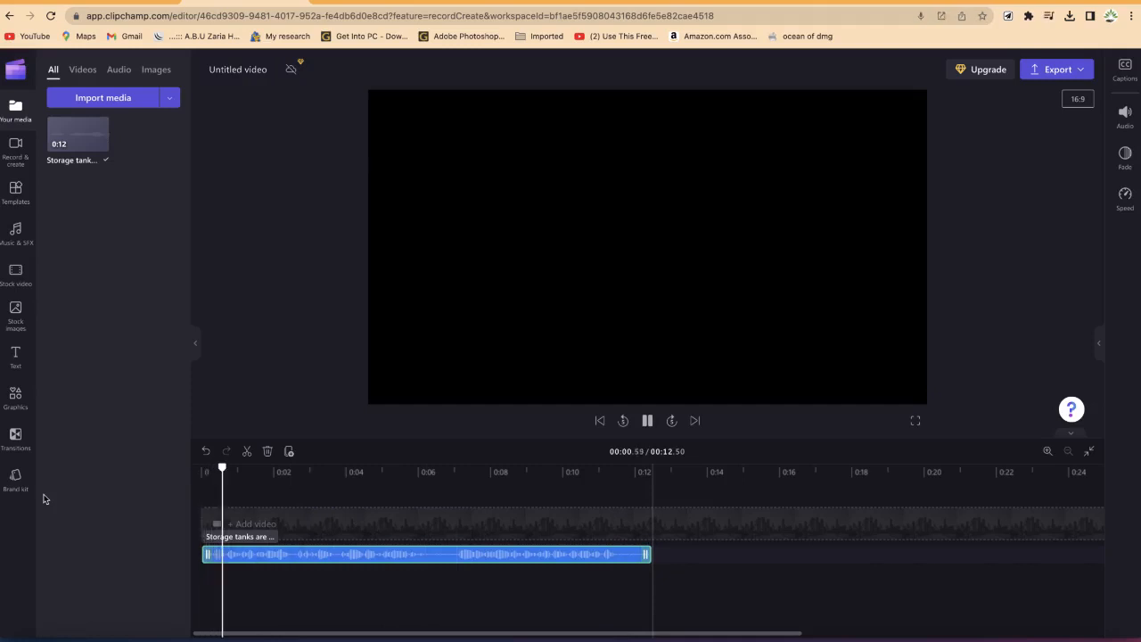
{"action": "key", "text": "space"}
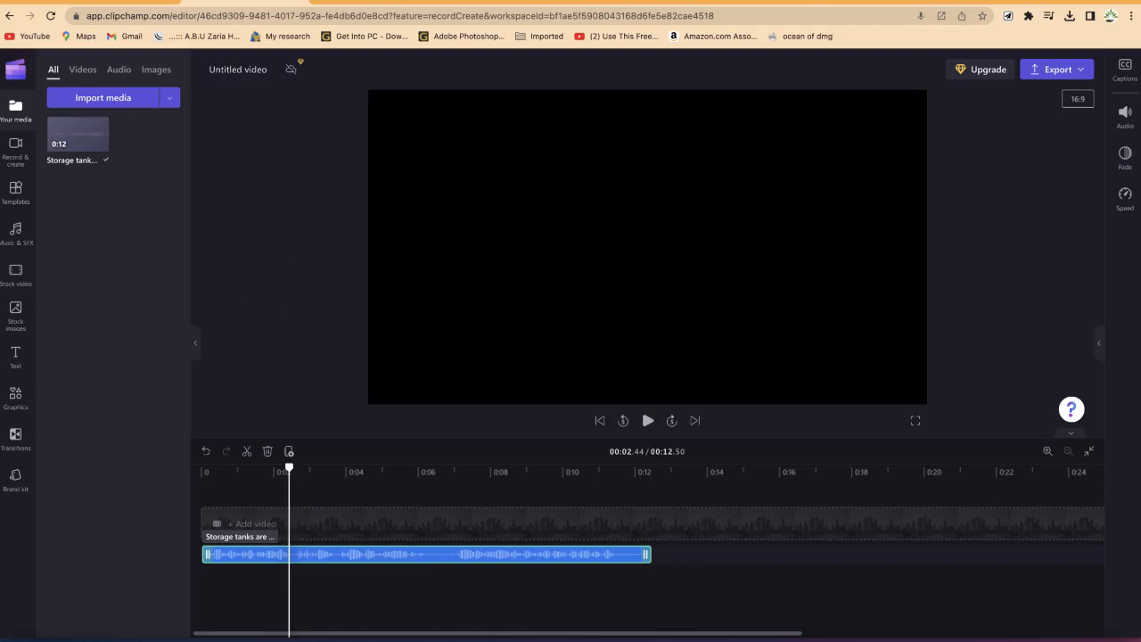
{"action": "left_click", "coordinate": [1081, 69]}
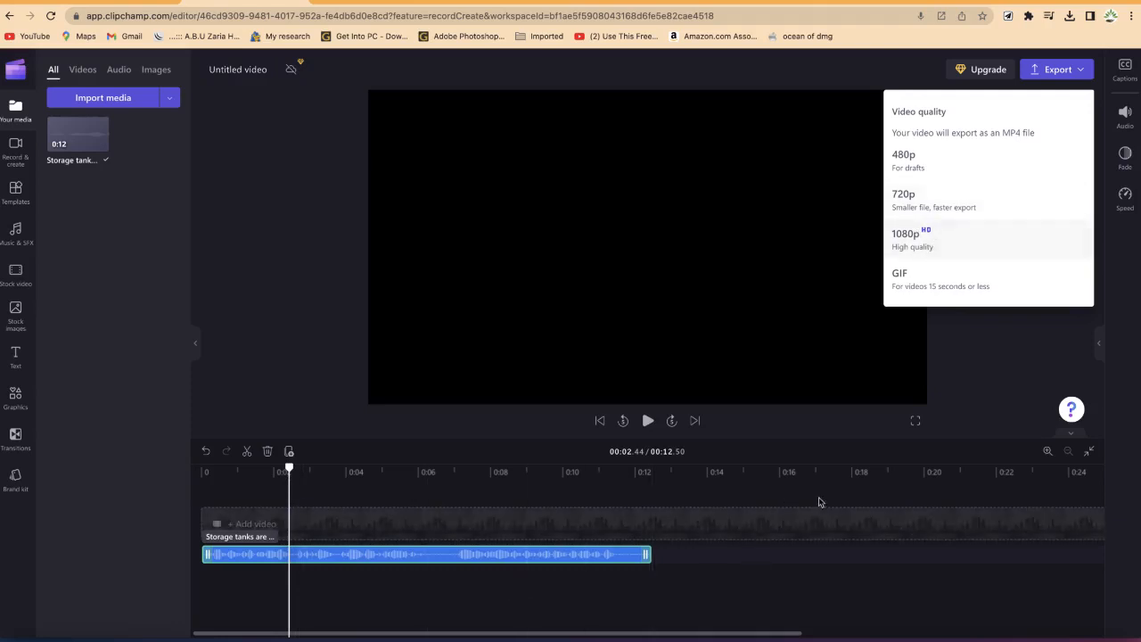
{"action": "left_click", "coordinate": [781, 573]}
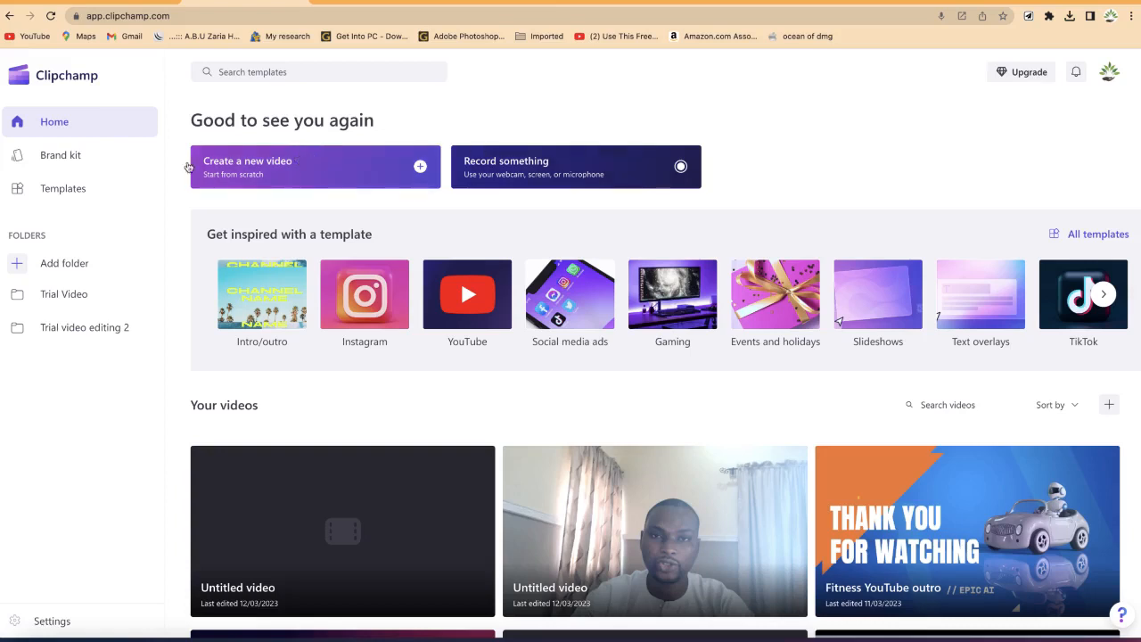
Step: Create a new video from scratch and rename it Trial video x
{"action": "left_click", "coordinate": [296, 171]}
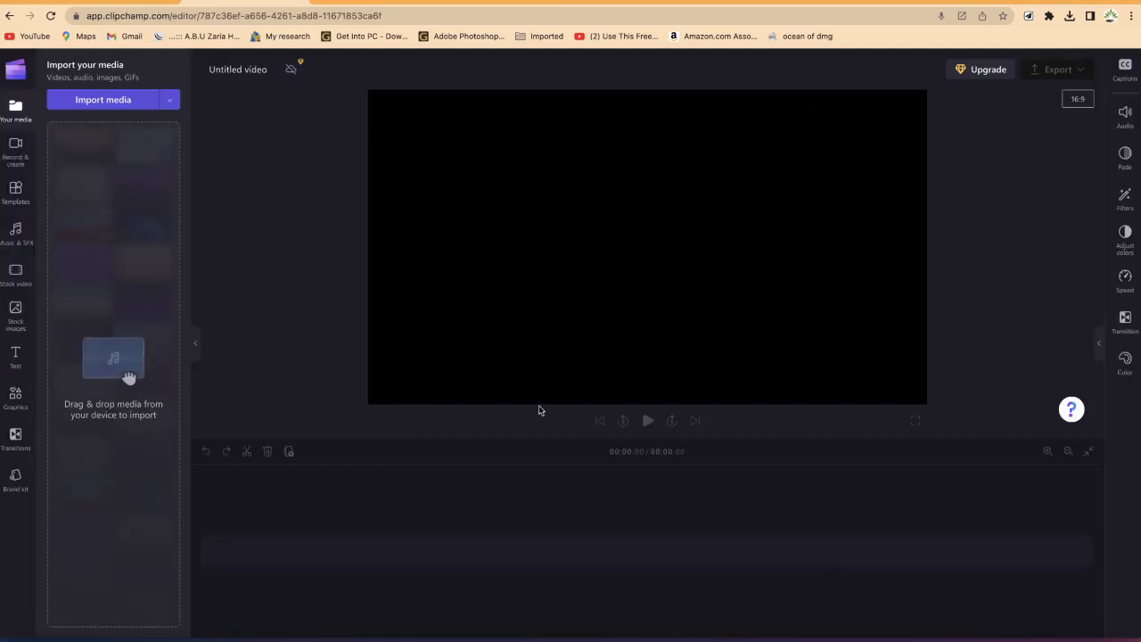
{"action": "left_click", "coordinate": [252, 74]}
{"action": "key", "text": "BackSpace"}
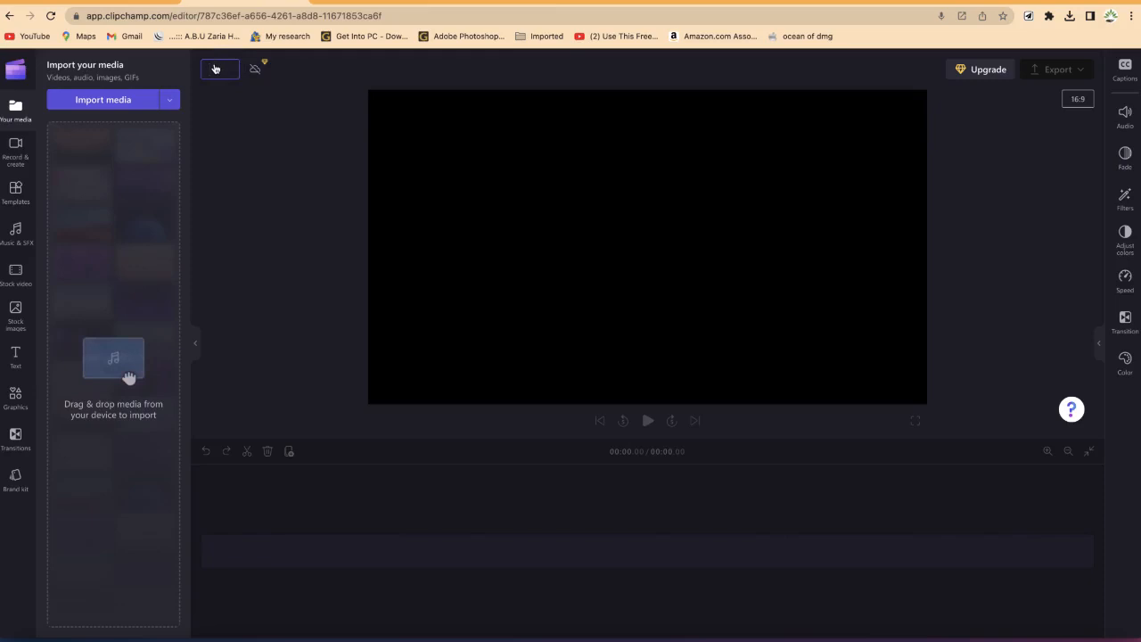
{"action": "type", "text": "Trial v"}
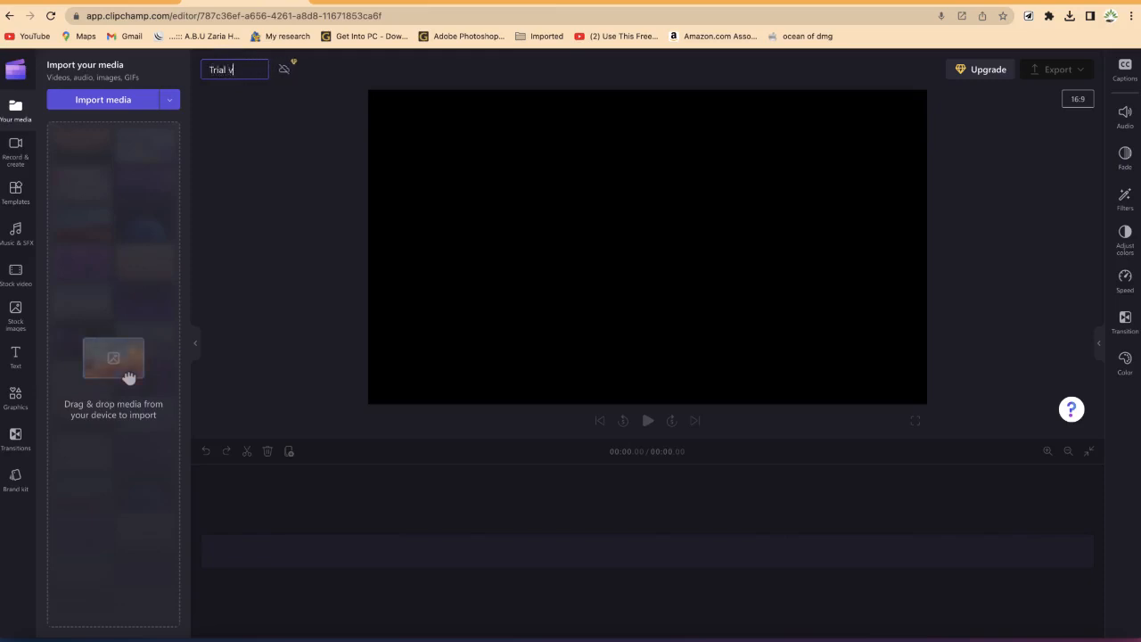
{"action": "type", "text": "ideo x"}
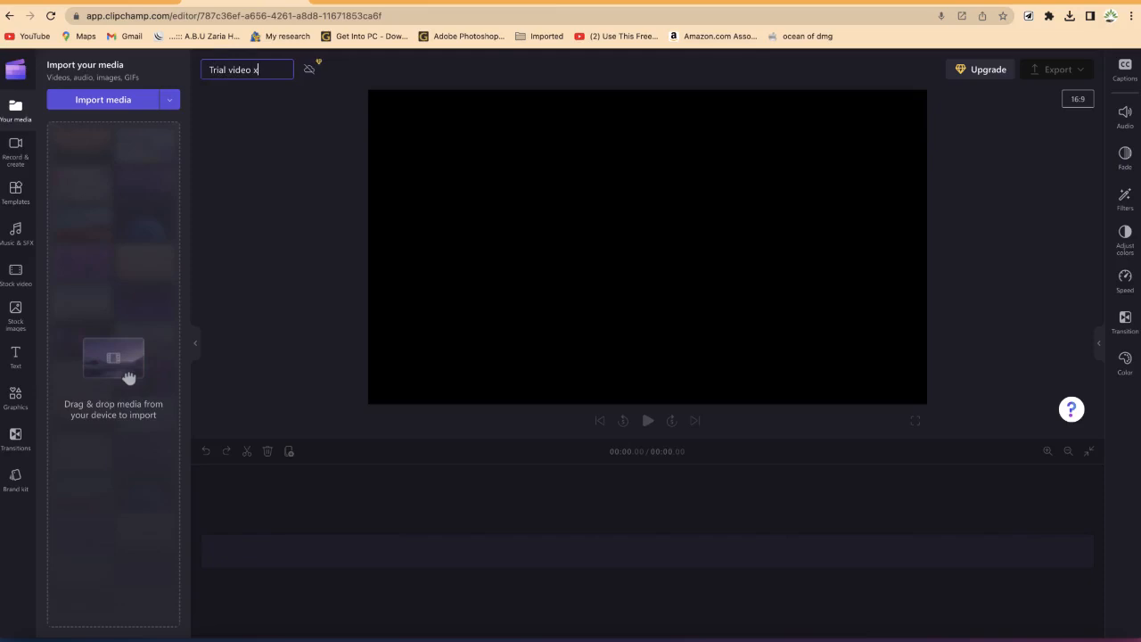
{"action": "left_click", "coordinate": [308, 143]}
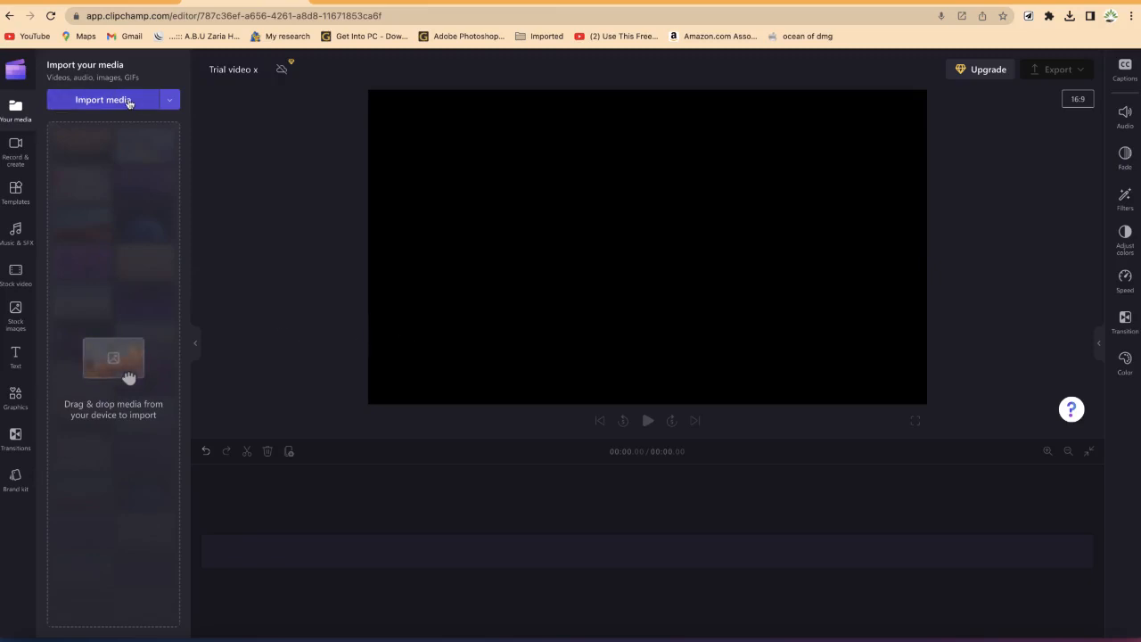
Step: Examine the media import options, opening the file browser and closing it without importing anything
{"action": "left_click", "coordinate": [169, 101]}
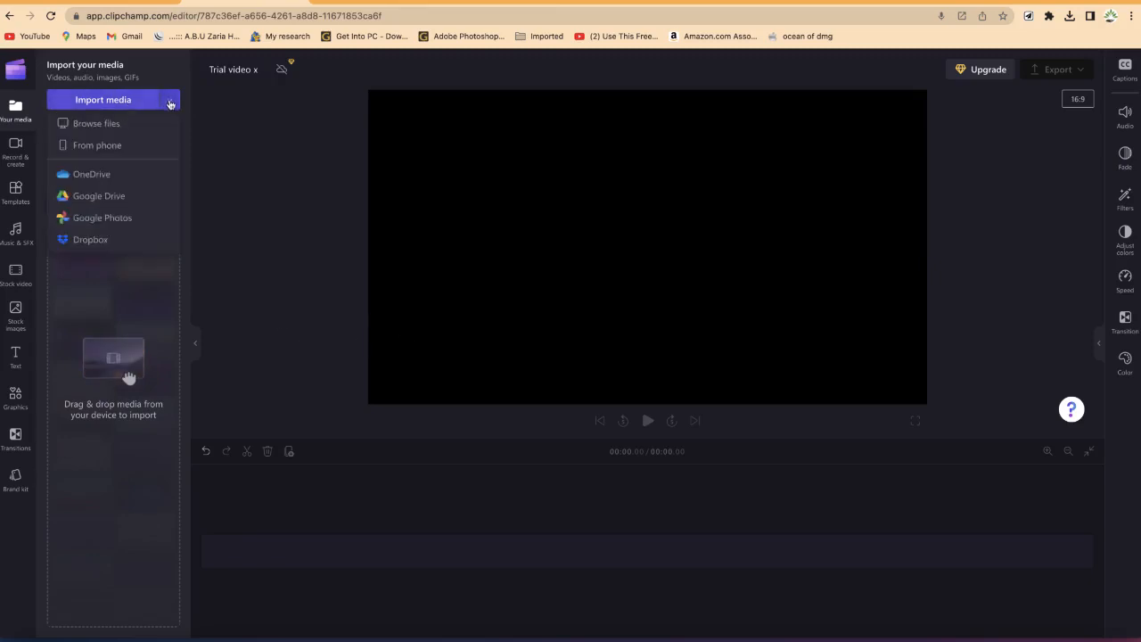
{"action": "left_click", "coordinate": [124, 125]}
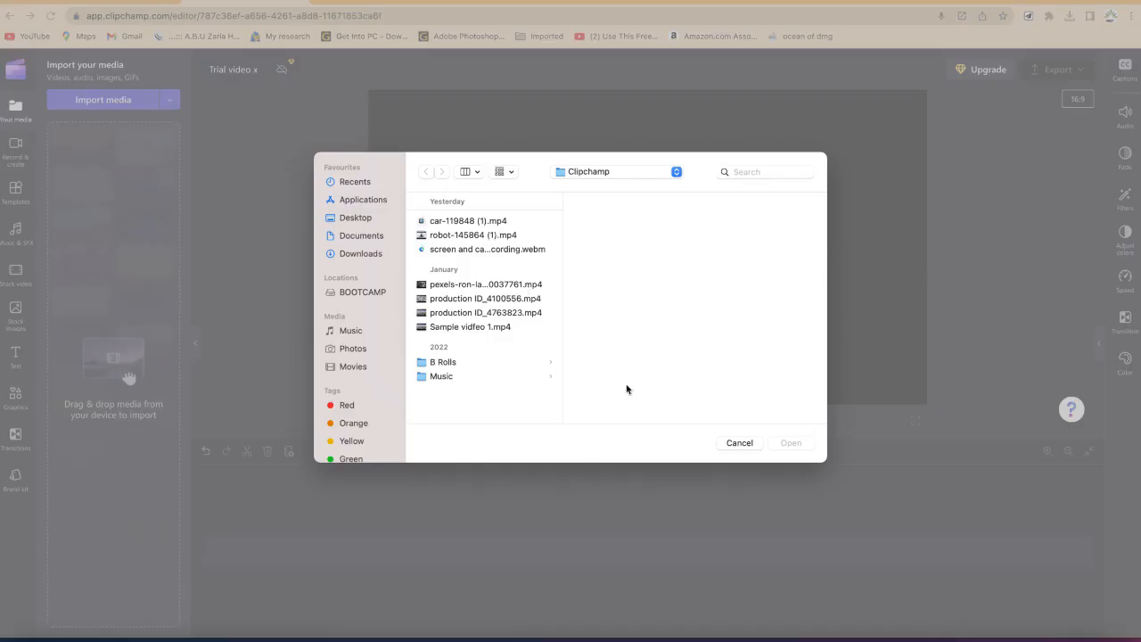
{"action": "left_click", "coordinate": [753, 443]}
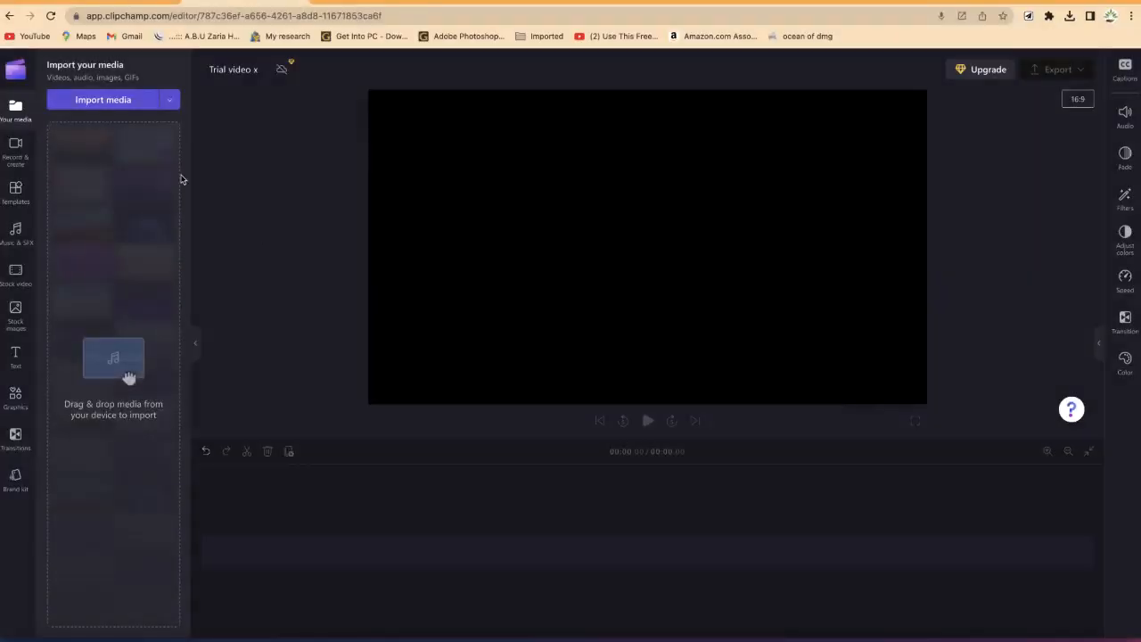
{"action": "left_click", "coordinate": [170, 100]}
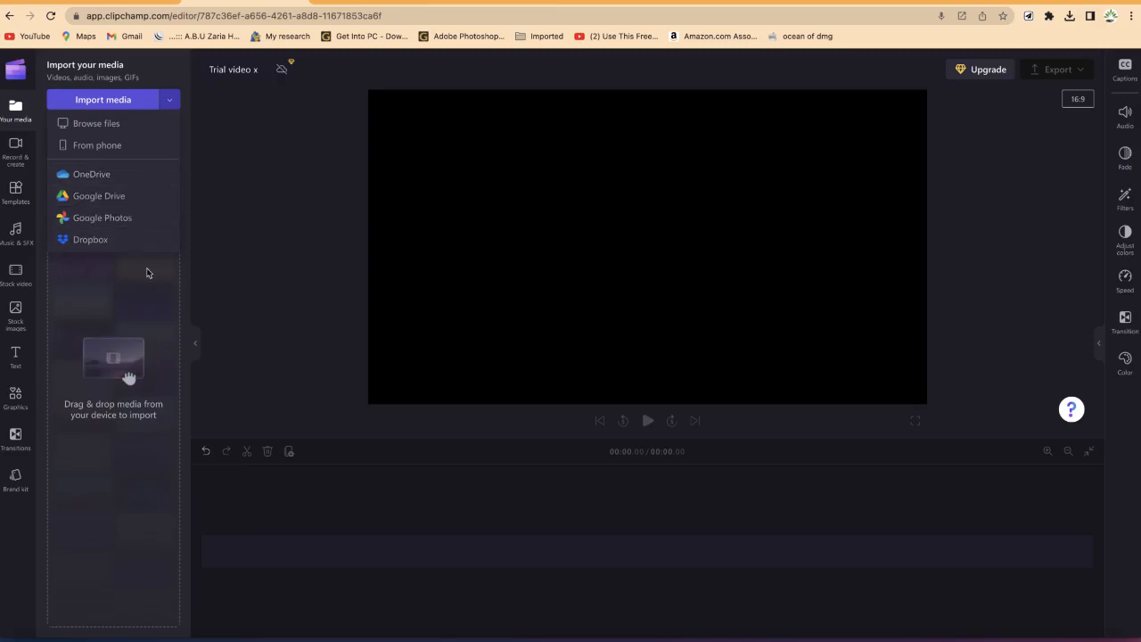
{"action": "left_click", "coordinate": [196, 259]}
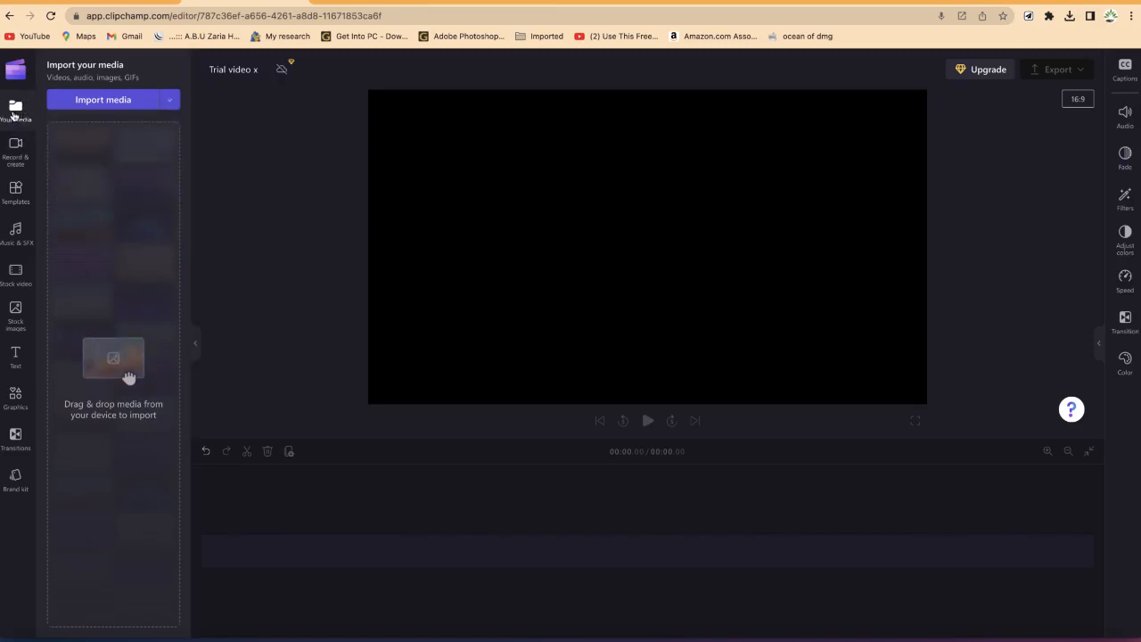
Step: Browse the Record & create options and scroll through the template categories
{"action": "left_click", "coordinate": [16, 151]}
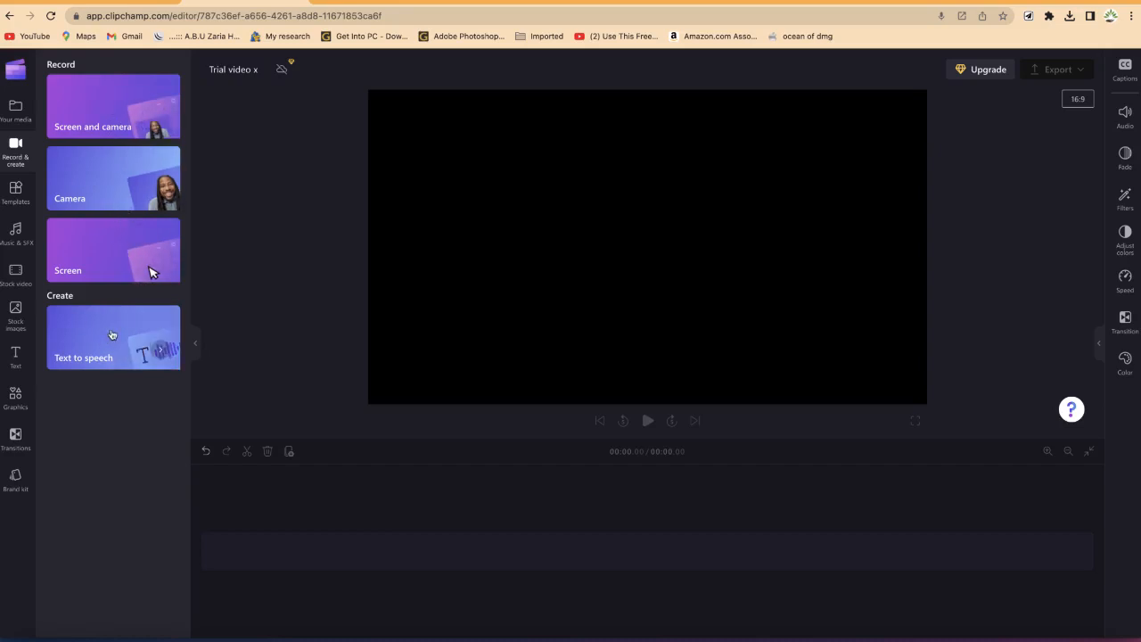
{"action": "left_click", "coordinate": [15, 191]}
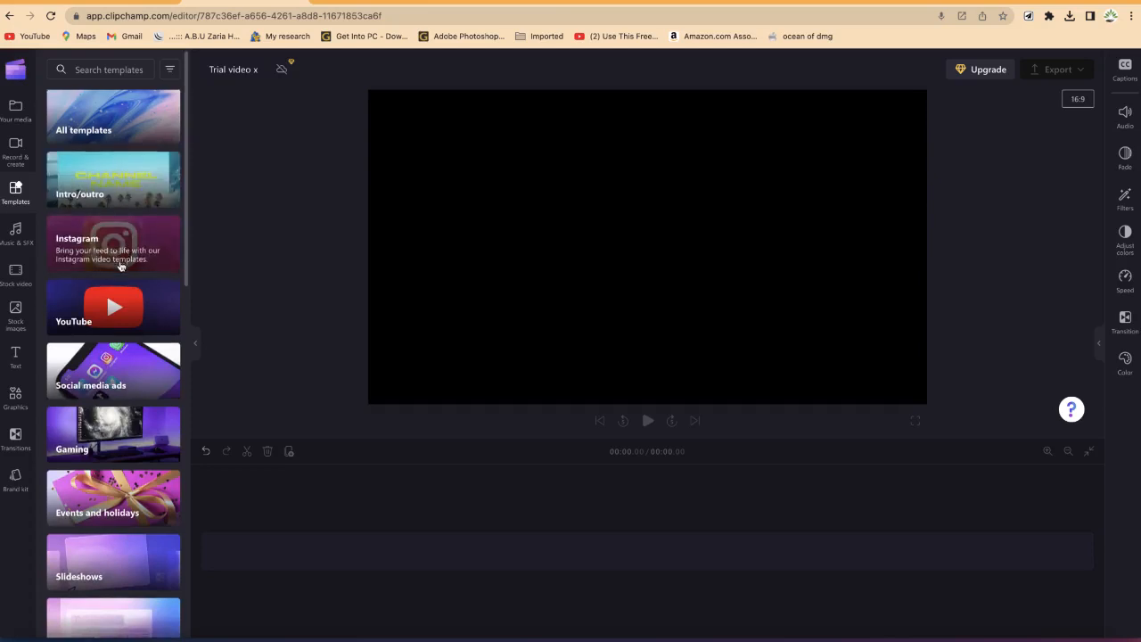
{"action": "scroll", "coordinate": [121, 266], "scroll_direction": "down", "scroll_amount": 3}
{"action": "scroll", "coordinate": [121, 266], "scroll_direction": "down", "scroll_amount": 3}
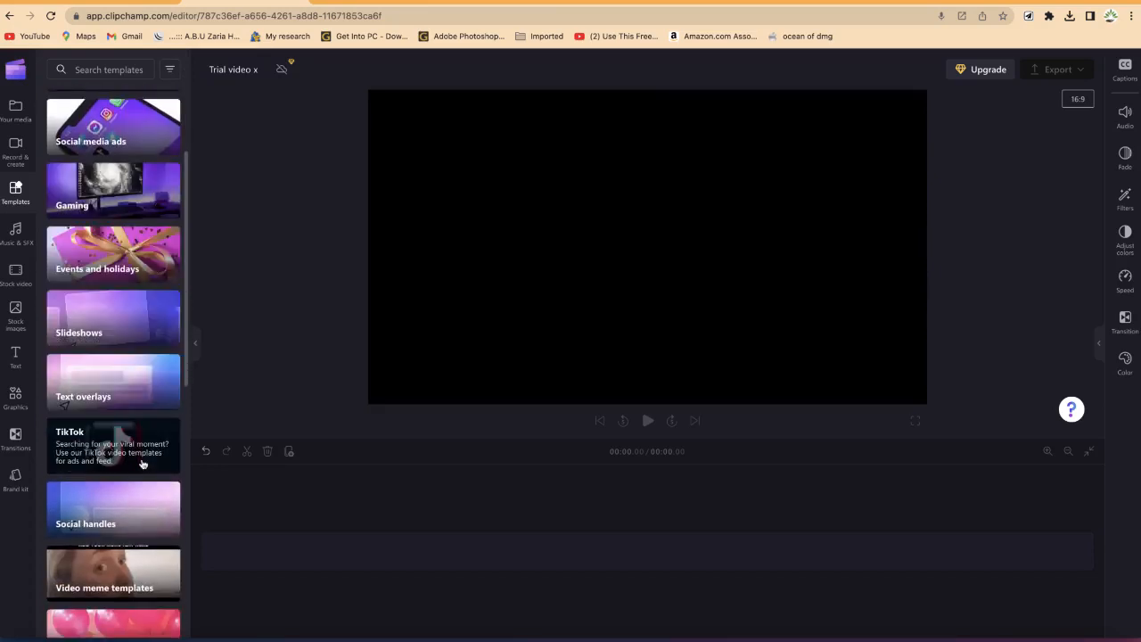
{"action": "scroll", "coordinate": [143, 460], "scroll_direction": "down", "scroll_amount": 3}
{"action": "scroll", "coordinate": [143, 464], "scroll_direction": "down", "scroll_amount": 3}
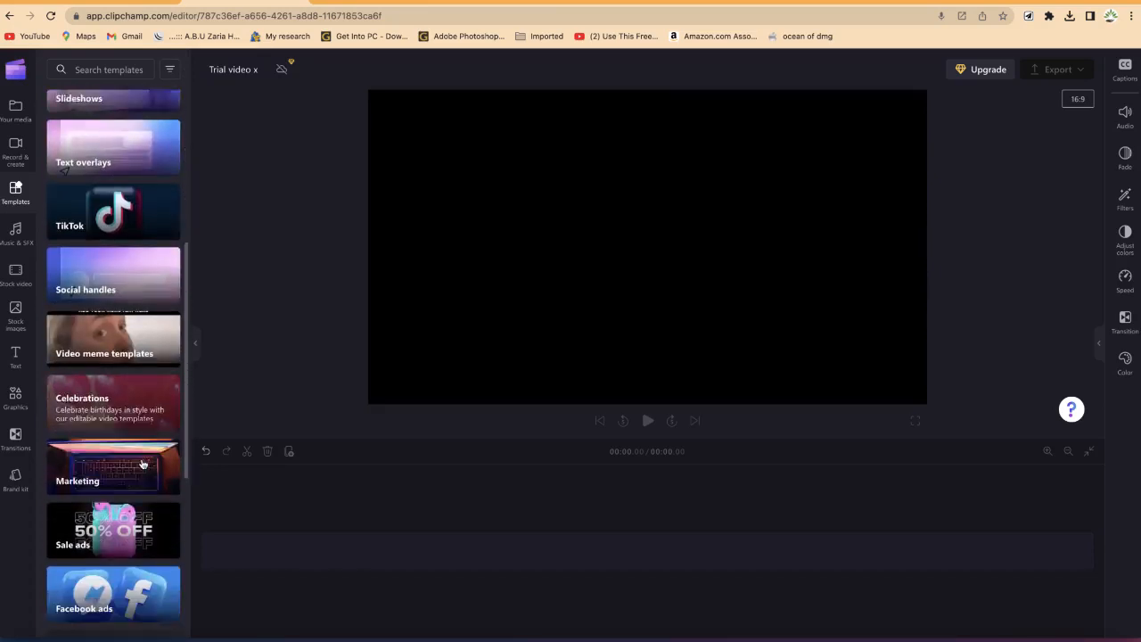
{"action": "scroll", "coordinate": [143, 464], "scroll_direction": "up", "scroll_amount": 4}
{"action": "scroll", "coordinate": [143, 464], "scroll_direction": "up", "scroll_amount": 2}
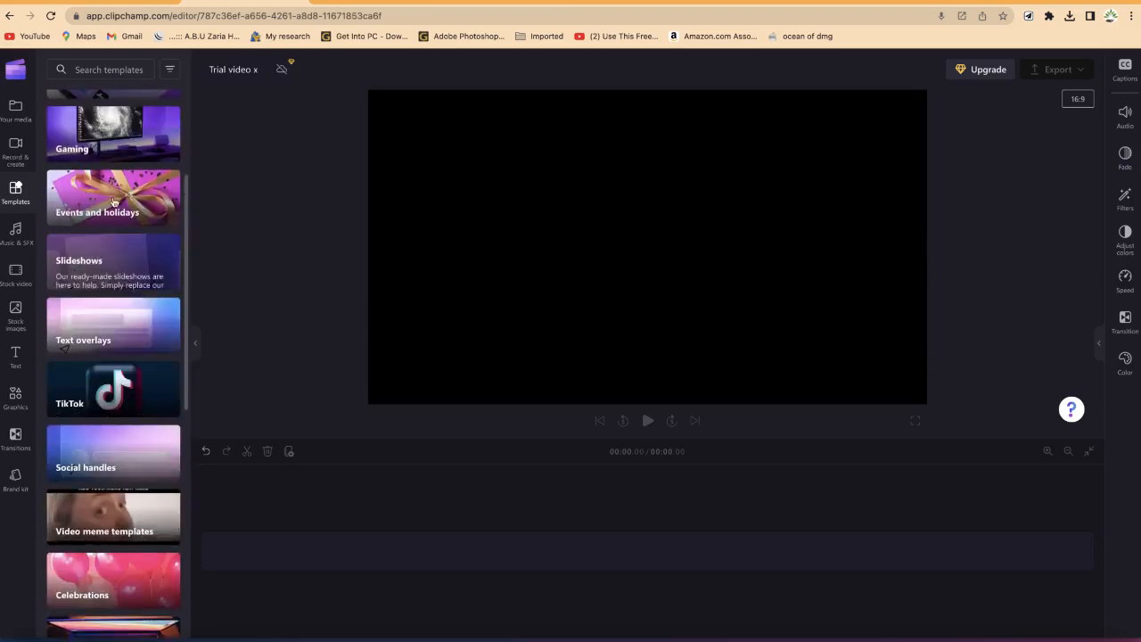
Step: Browse the Music and SFX audio libraries and preview the Crowd Happy New Year sound effect
{"action": "left_click", "coordinate": [16, 234]}
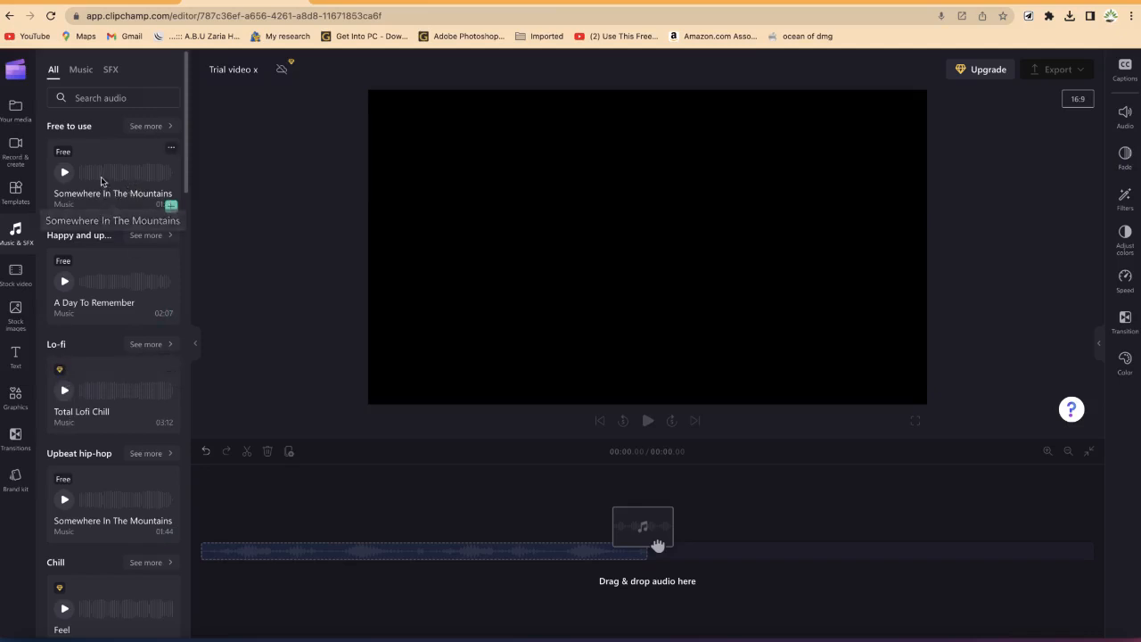
{"action": "left_click", "coordinate": [79, 71]}
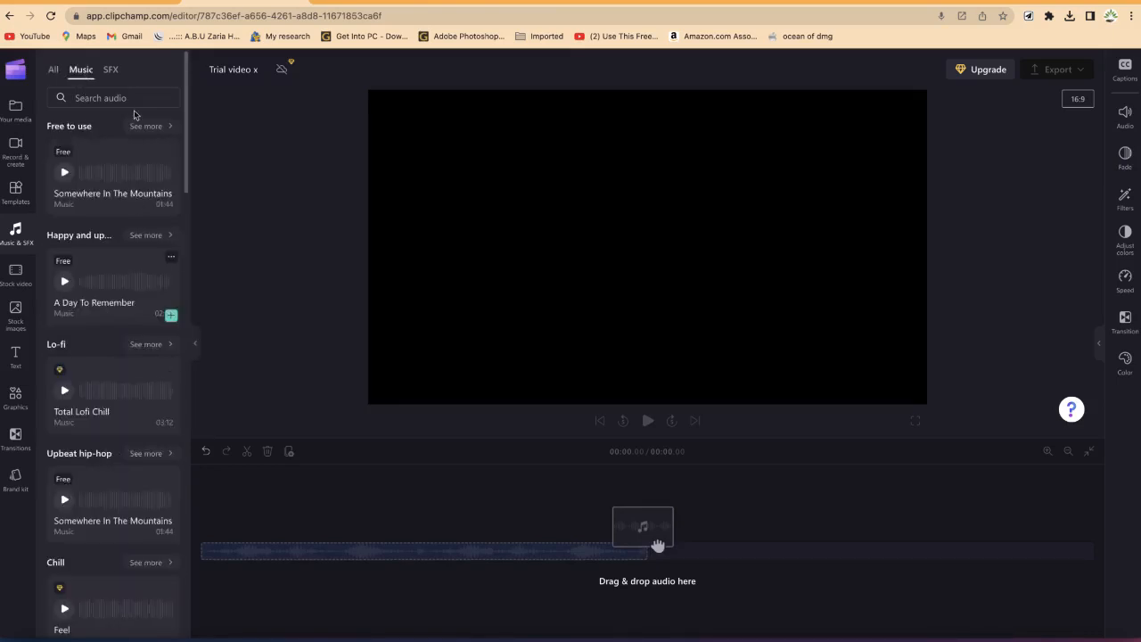
{"action": "left_click", "coordinate": [110, 70]}
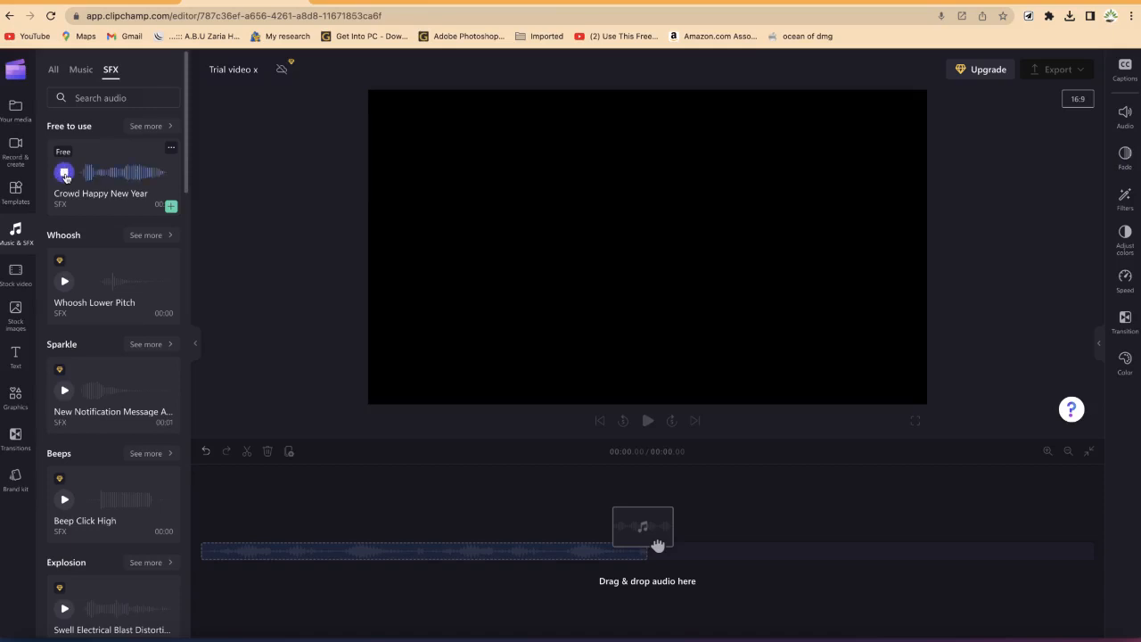
{"action": "left_click", "coordinate": [64, 173]}
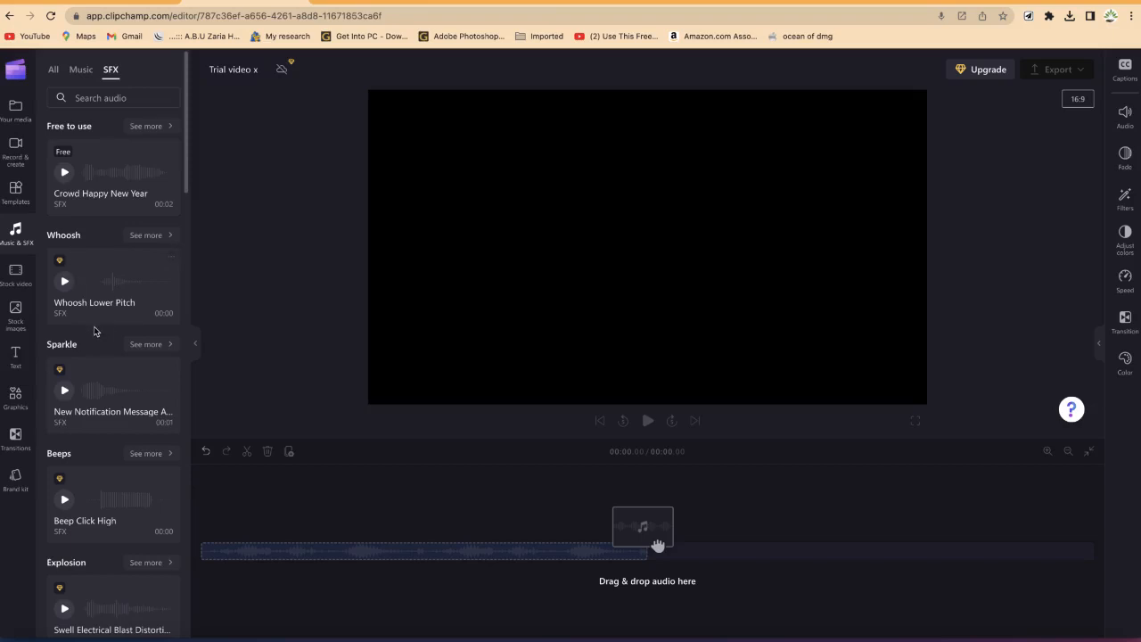
Step: Browse the stock video collections and open the stock images library
{"action": "left_click", "coordinate": [13, 274]}
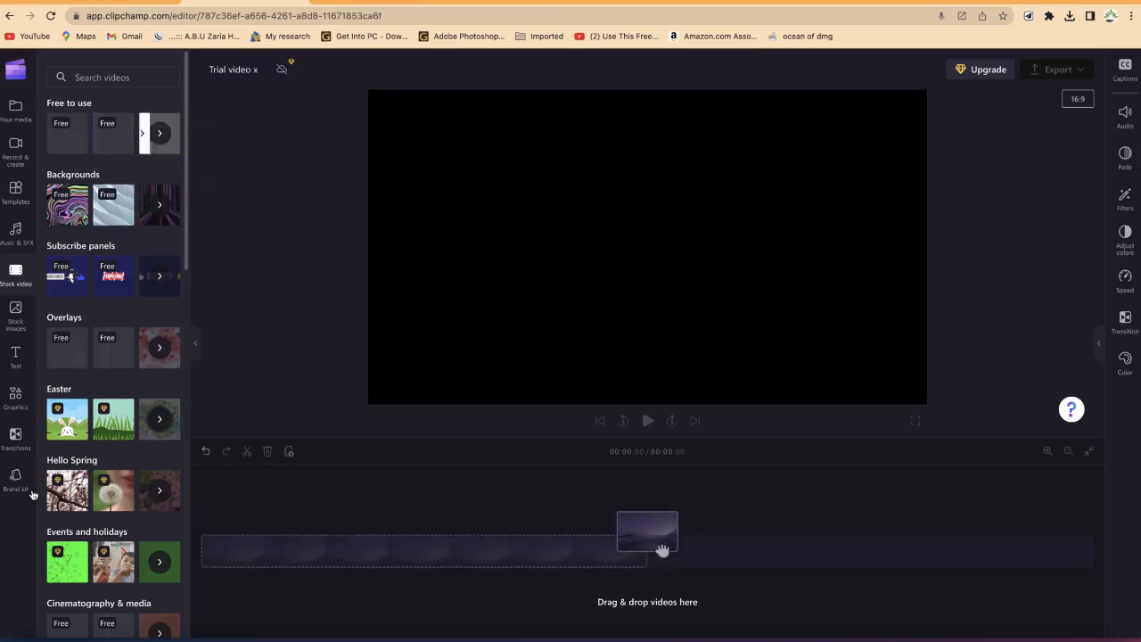
{"action": "scroll", "coordinate": [102, 486], "scroll_direction": "down", "scroll_amount": 3}
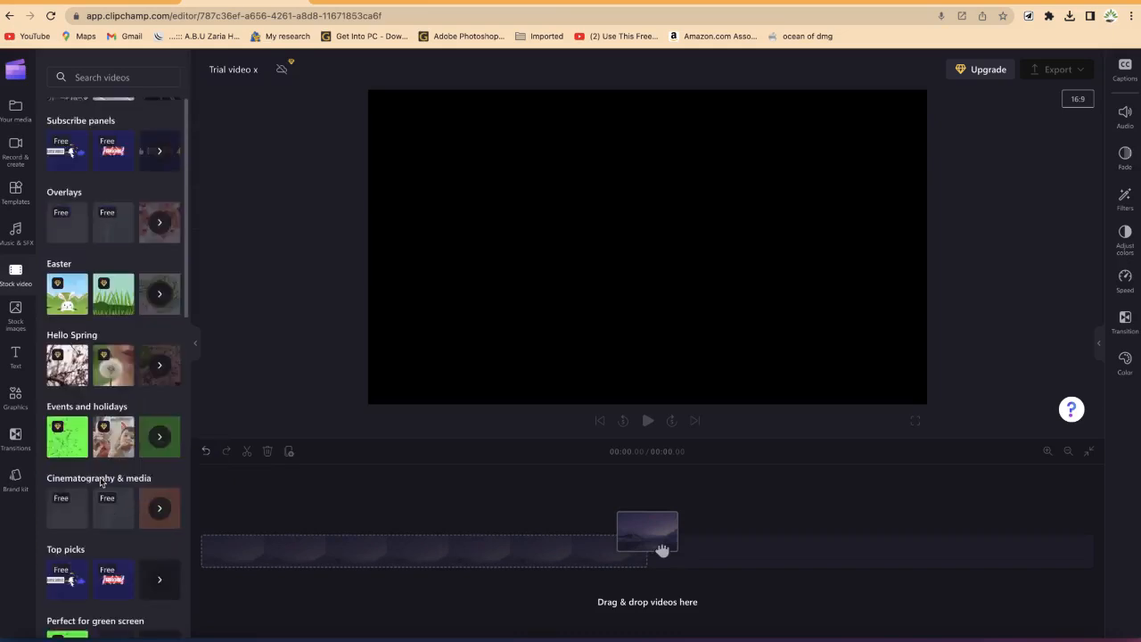
{"action": "scroll", "coordinate": [100, 473], "scroll_direction": "up", "scroll_amount": 3}
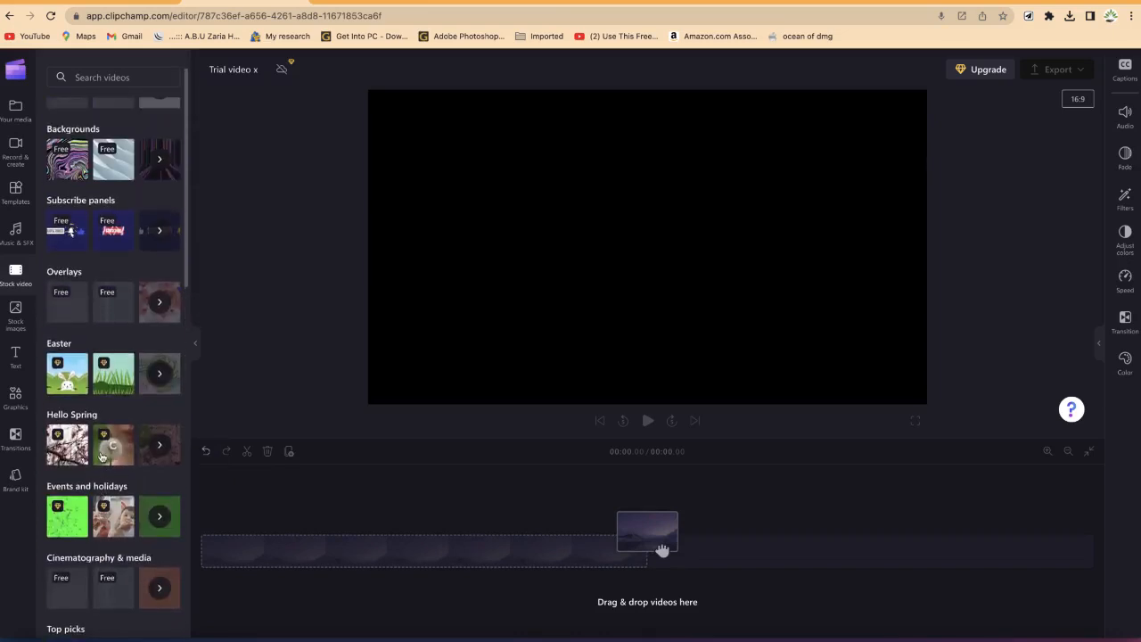
{"action": "scroll", "coordinate": [102, 456], "scroll_direction": "up", "scroll_amount": 1}
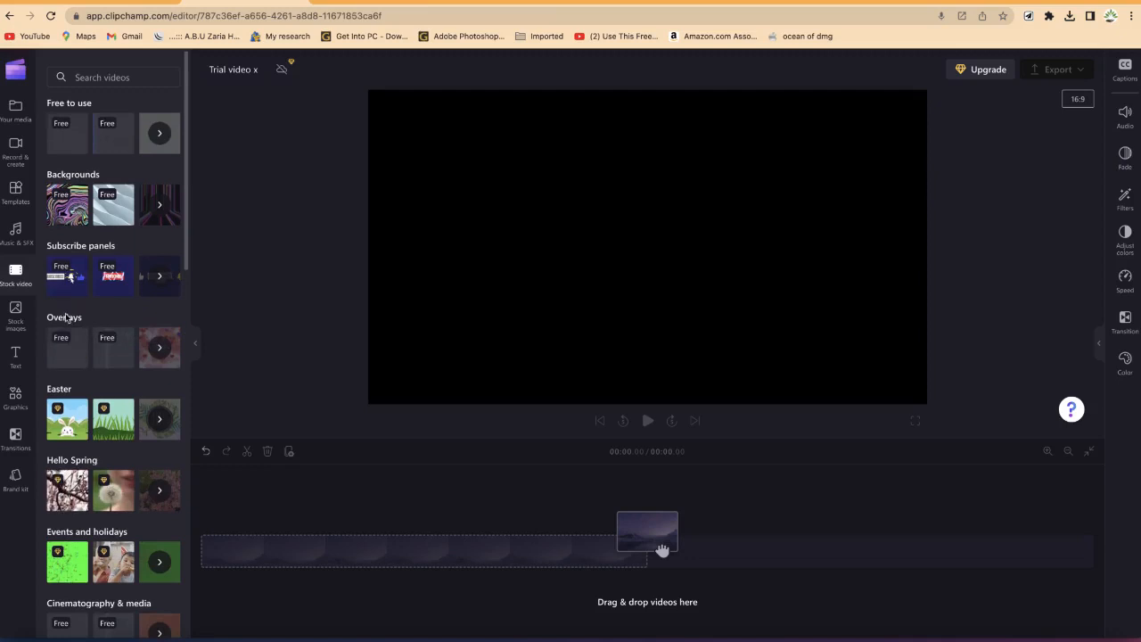
{"action": "left_click", "coordinate": [17, 318]}
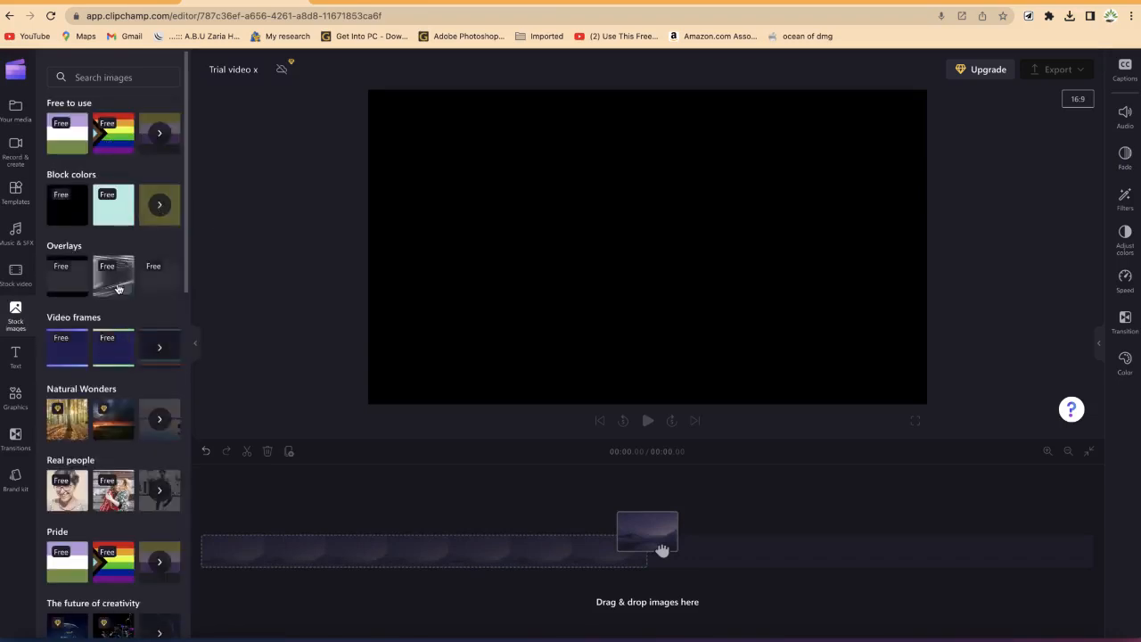
Step: Browse the text panel's title and caption styles
{"action": "left_click", "coordinate": [15, 356]}
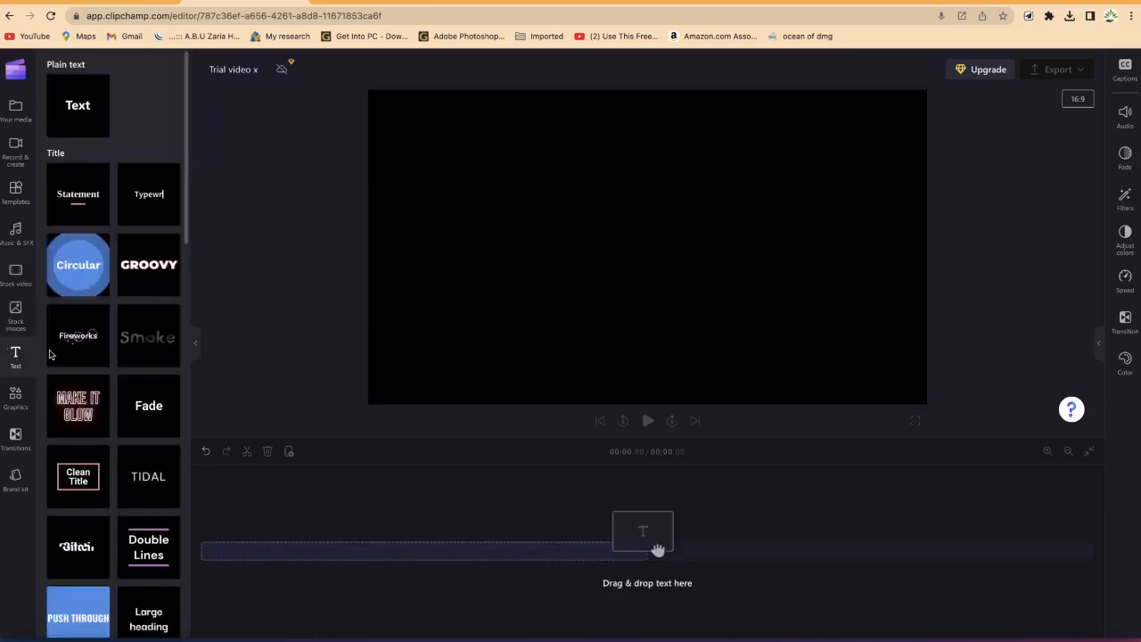
{"action": "mouse_move", "coordinate": [132, 268]}
{"action": "mouse_move", "coordinate": [163, 196]}
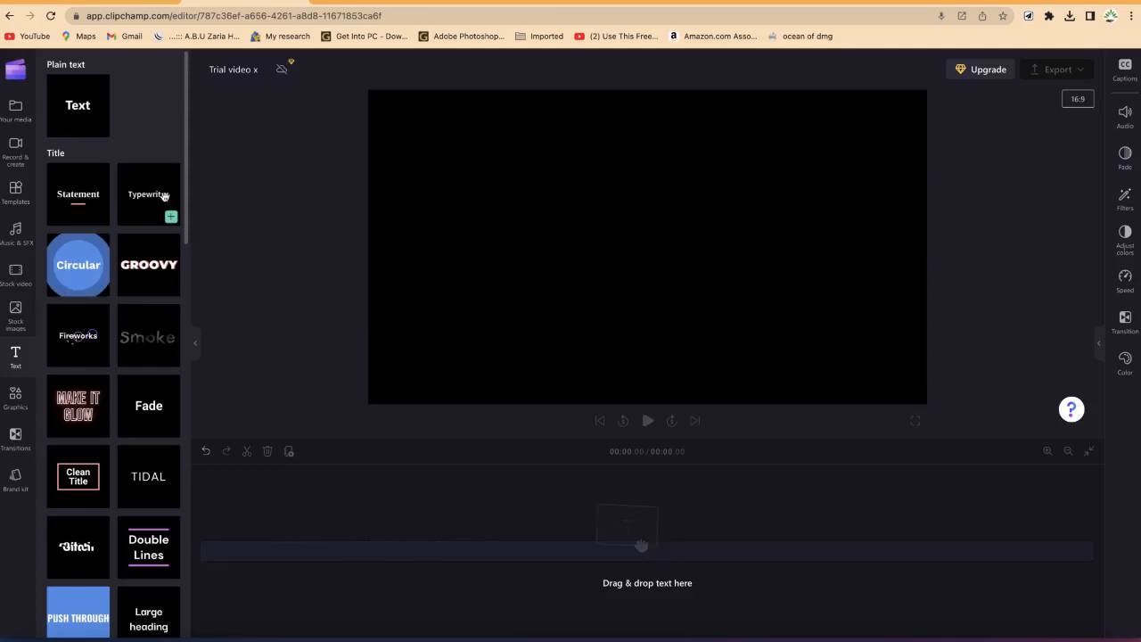
{"action": "mouse_move", "coordinate": [93, 193]}
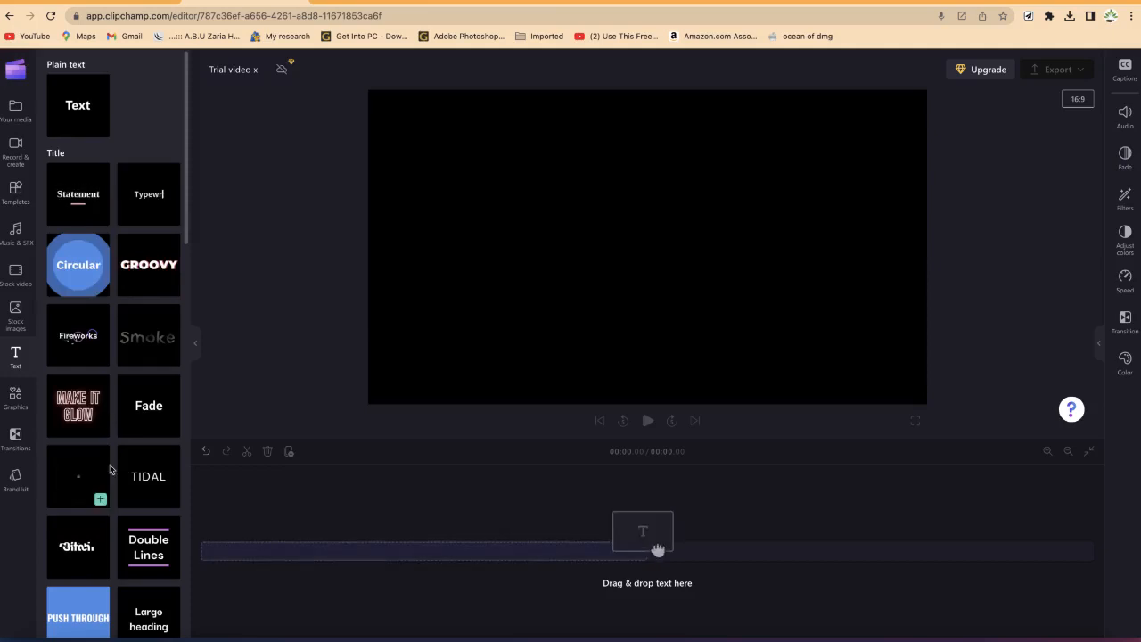
{"action": "scroll", "coordinate": [111, 470], "scroll_direction": "down", "scroll_amount": 2}
{"action": "scroll", "coordinate": [110, 469], "scroll_direction": "down", "scroll_amount": 10}
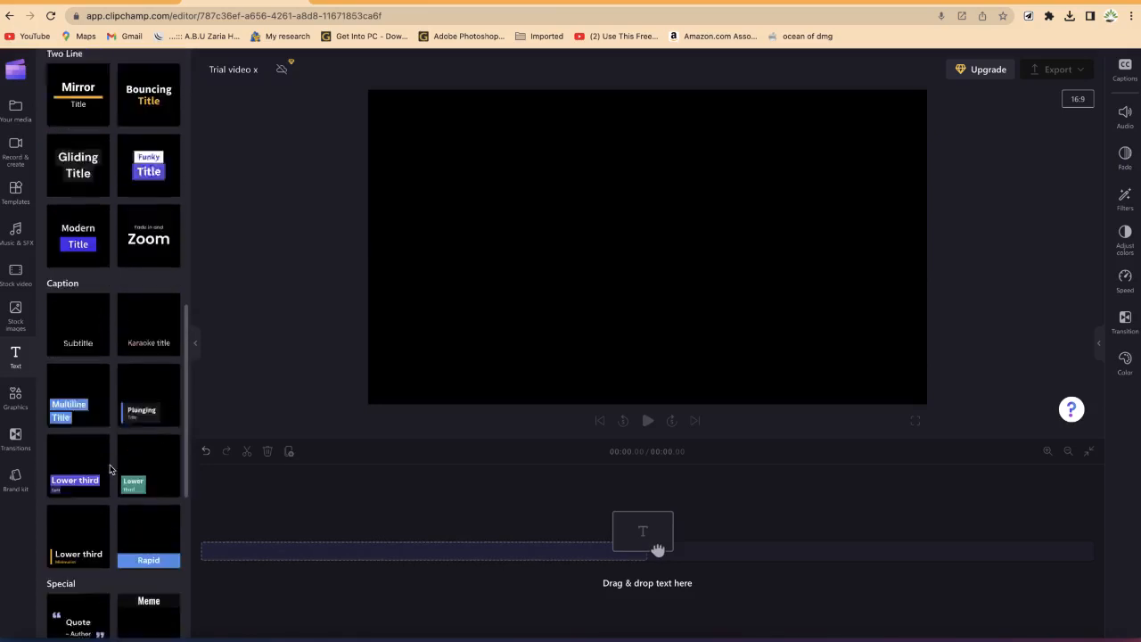
Step: Browse the graphics, transitions and brand kit panels
{"action": "left_click", "coordinate": [16, 396]}
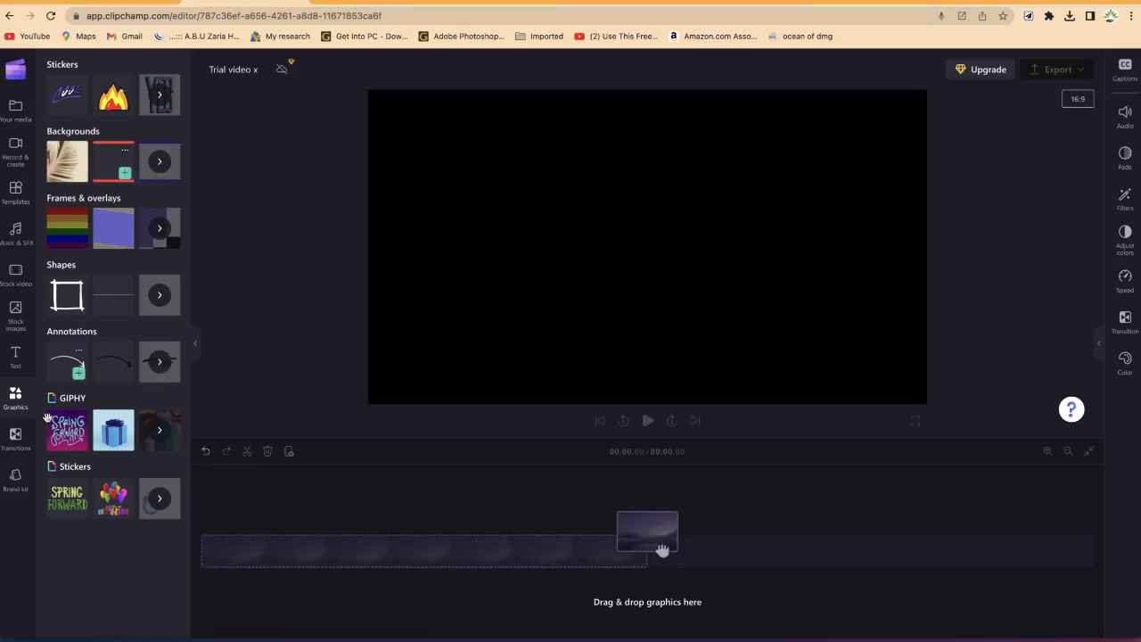
{"action": "left_click", "coordinate": [15, 437]}
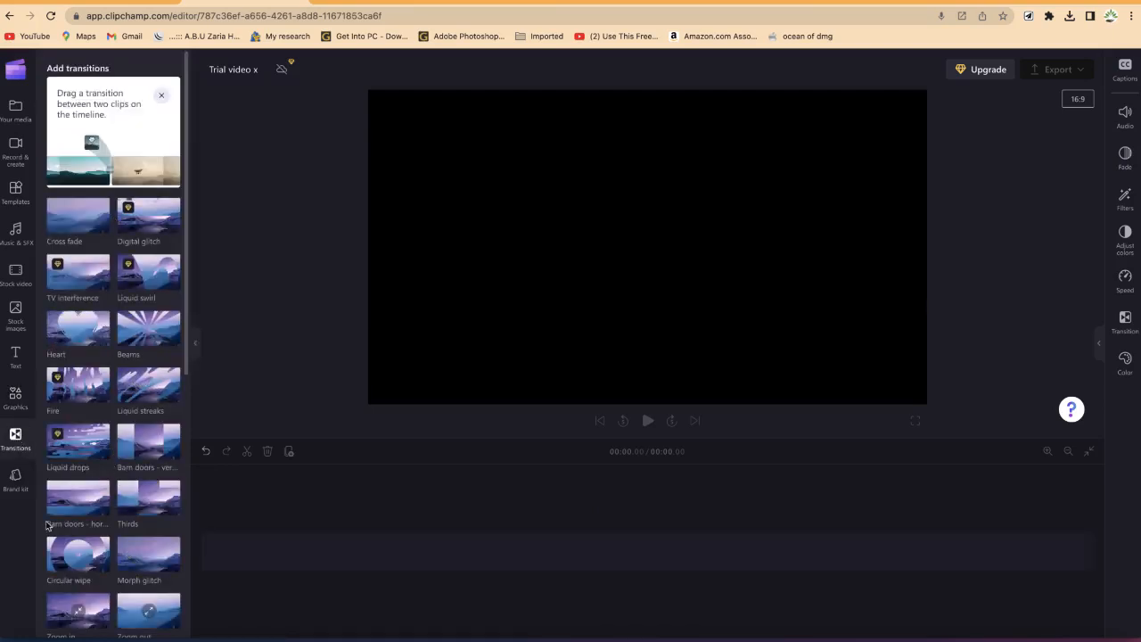
{"action": "left_click", "coordinate": [16, 477]}
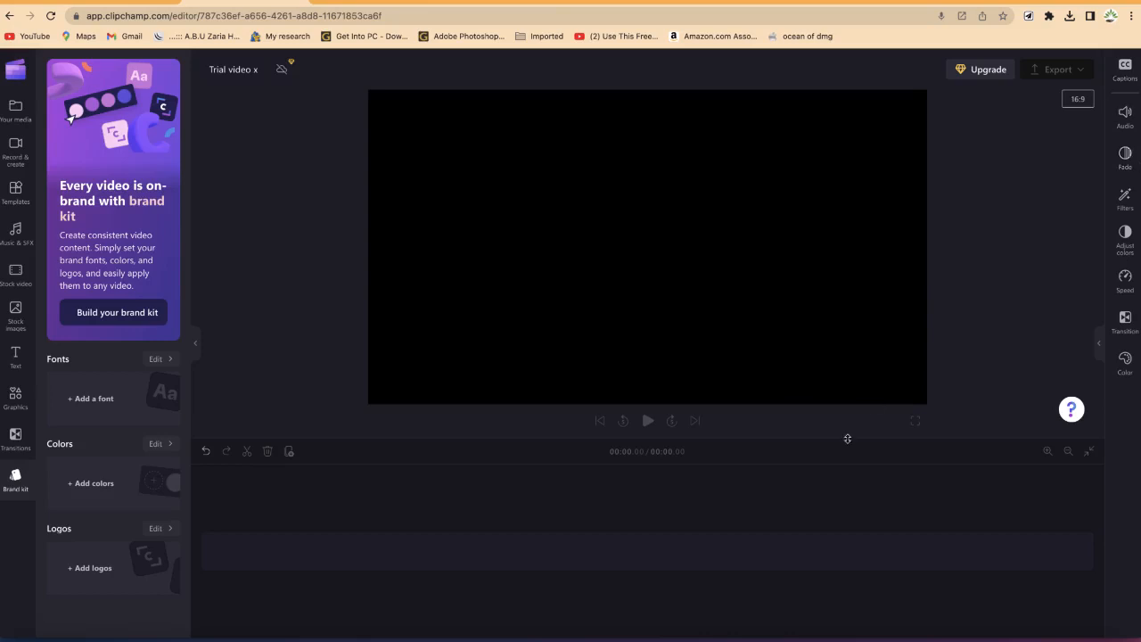
Step: Inspect the audio, fade, filters and adjust colors property panels
{"action": "left_click", "coordinate": [1125, 113]}
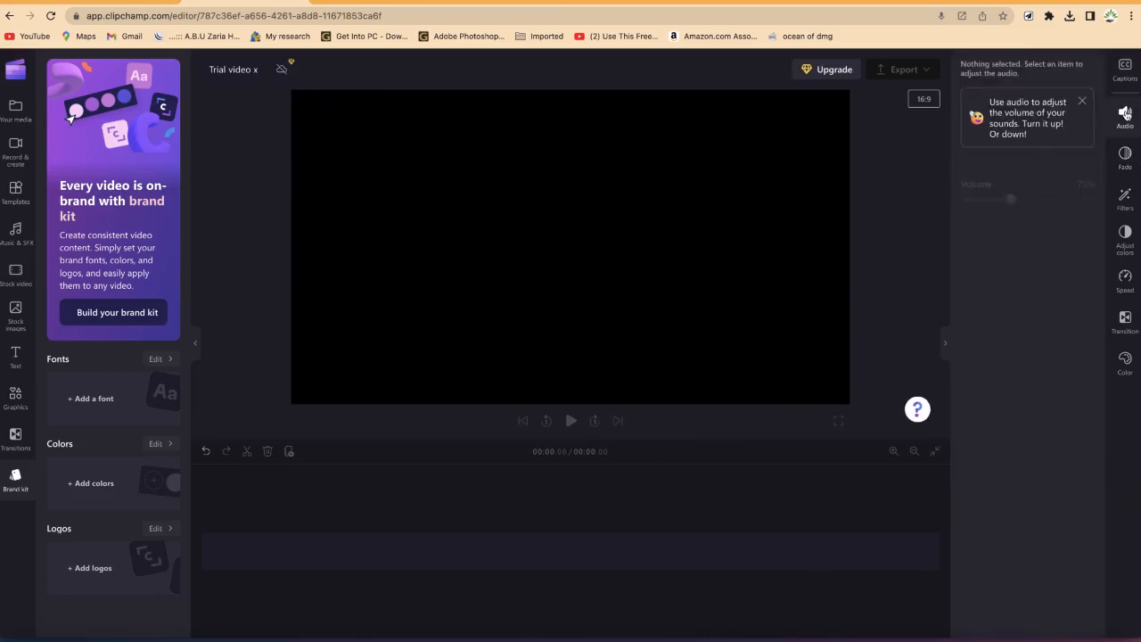
{"action": "left_click", "coordinate": [1128, 159]}
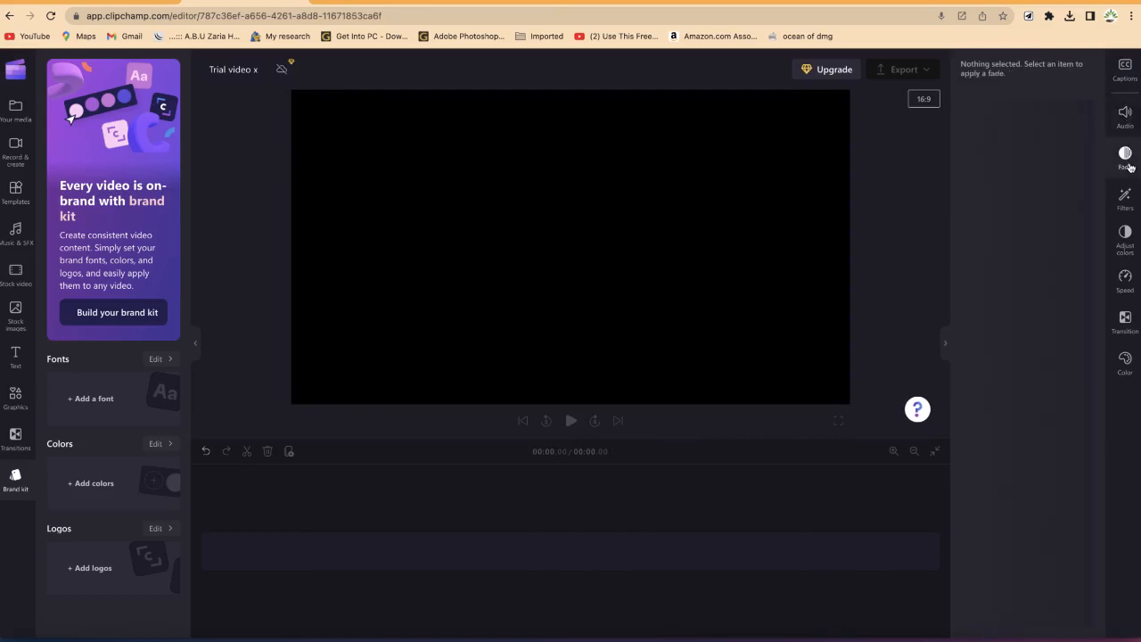
{"action": "left_click", "coordinate": [1128, 198]}
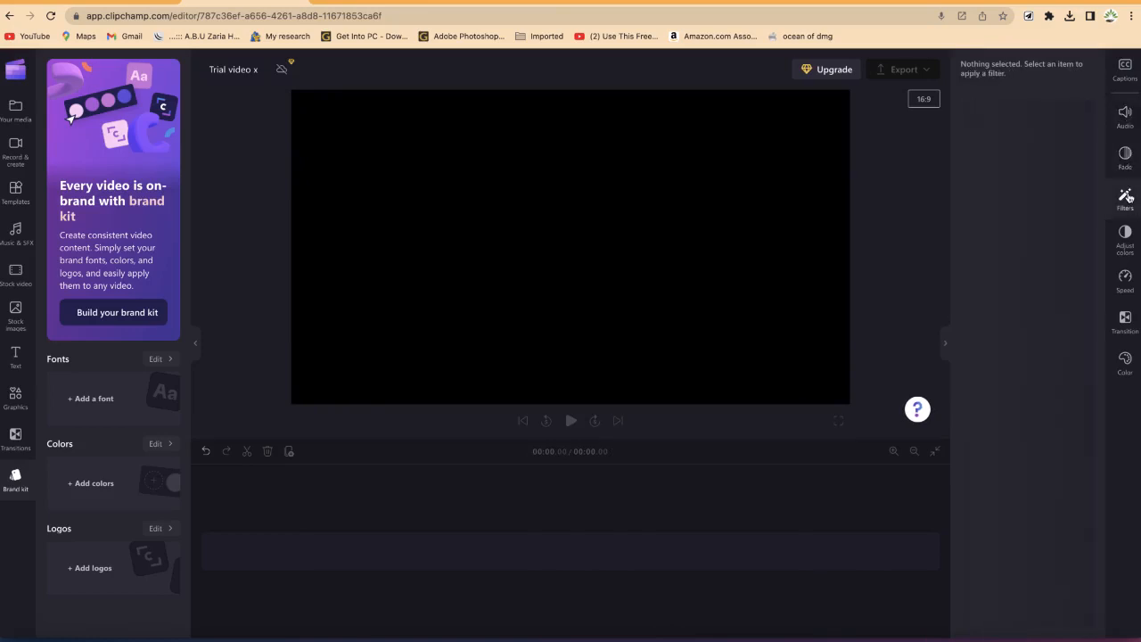
{"action": "left_click", "coordinate": [1129, 243]}
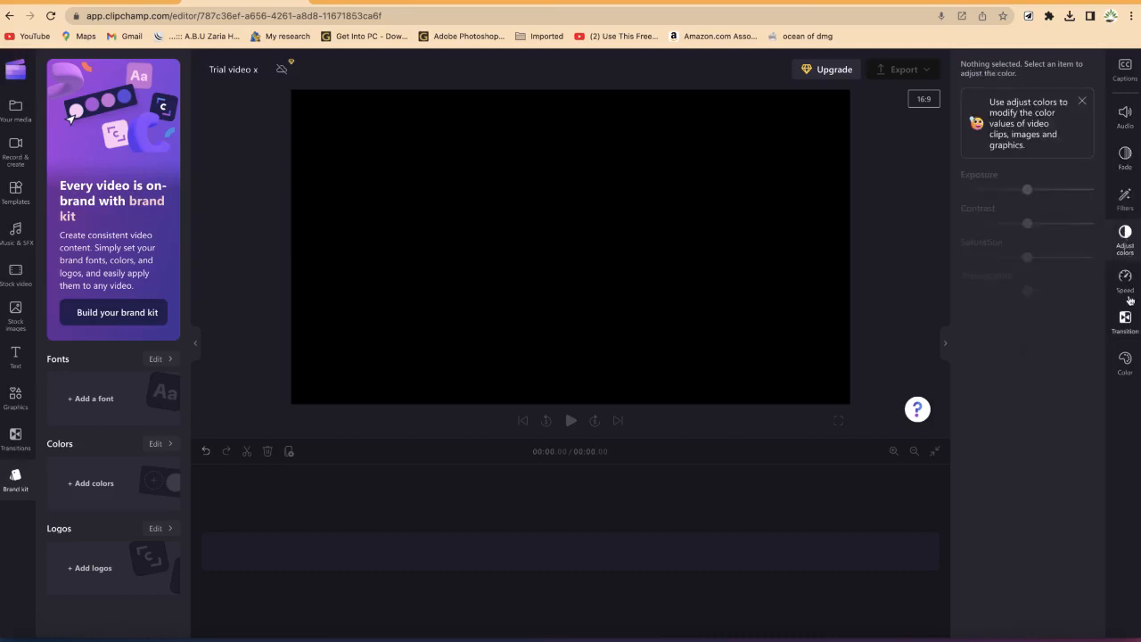
Step: Inspect the speed, transition, color and captions property panels
{"action": "left_click", "coordinate": [1126, 279]}
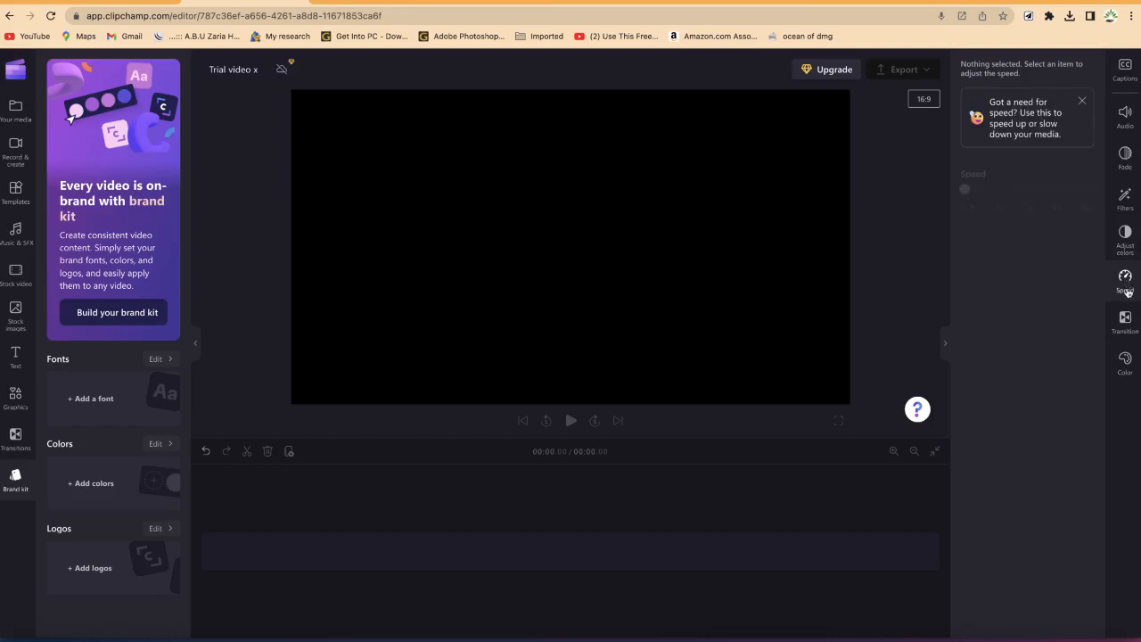
{"action": "left_click", "coordinate": [1126, 319]}
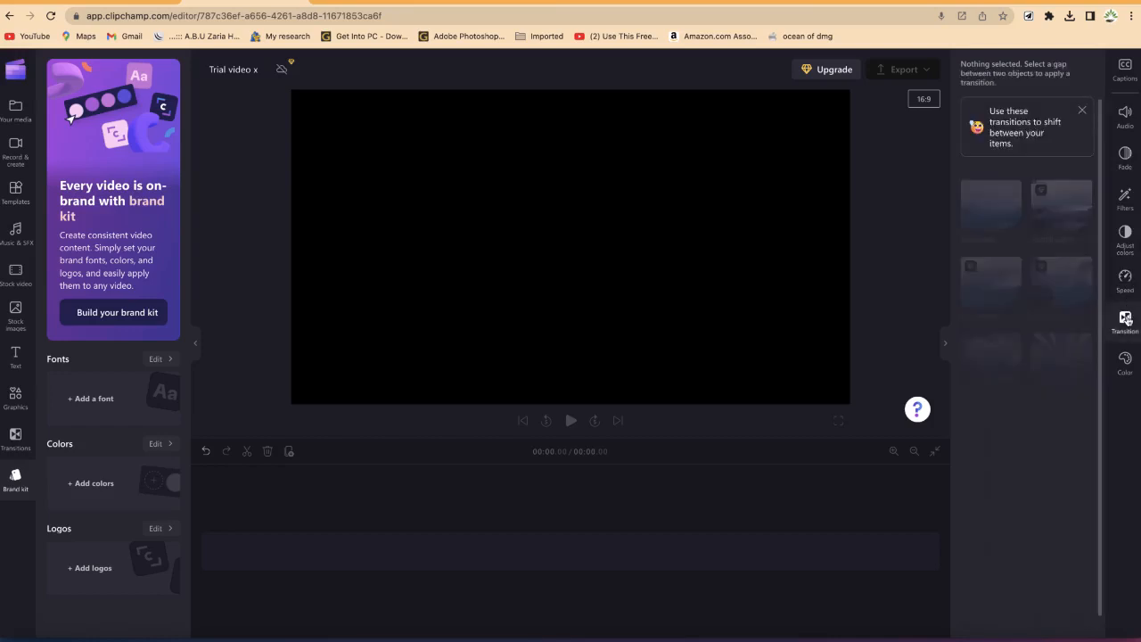
{"action": "left_click", "coordinate": [1125, 362]}
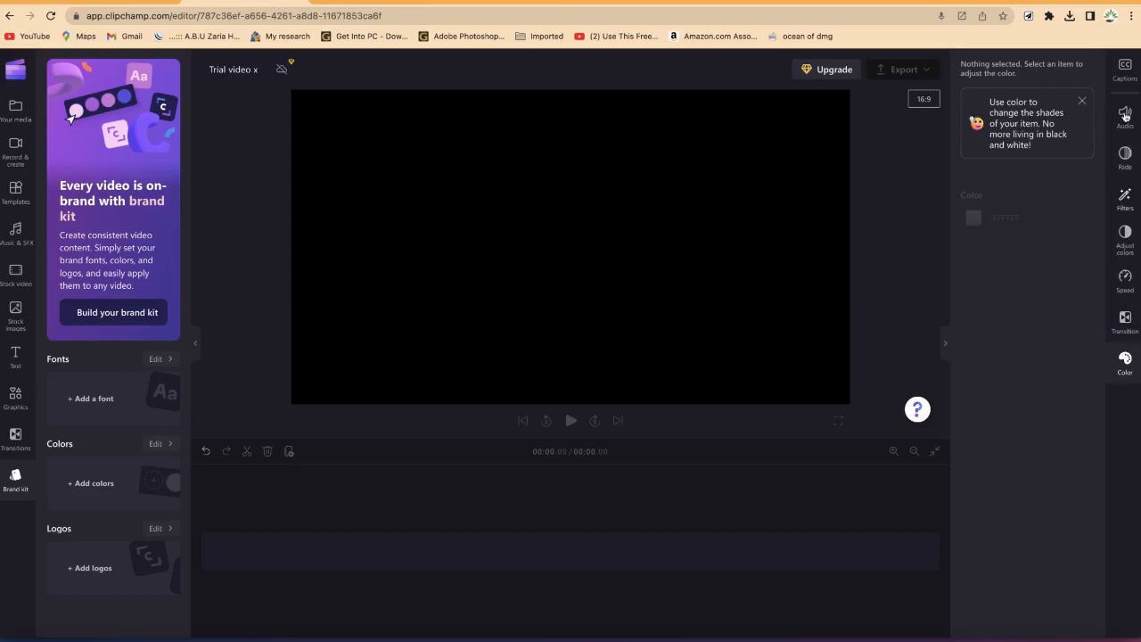
{"action": "left_click", "coordinate": [1126, 79]}
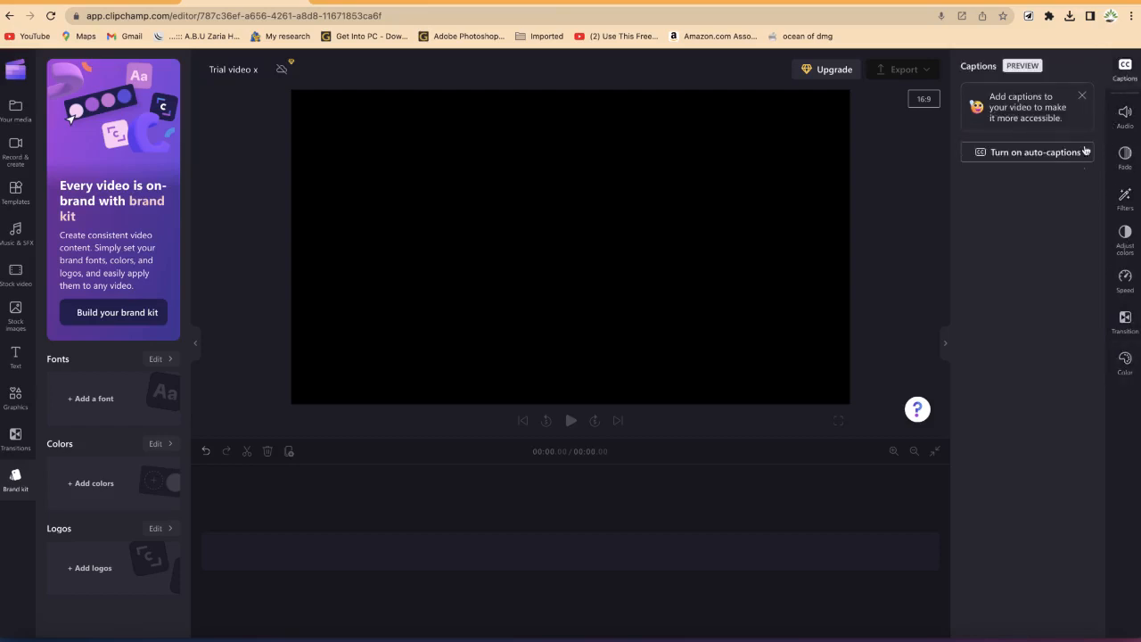
Step: Preview the aspect ratio options 9:16, 1:1, 4:5, 2:3 and 21:9 for the video canvas
{"action": "left_click", "coordinate": [925, 99]}
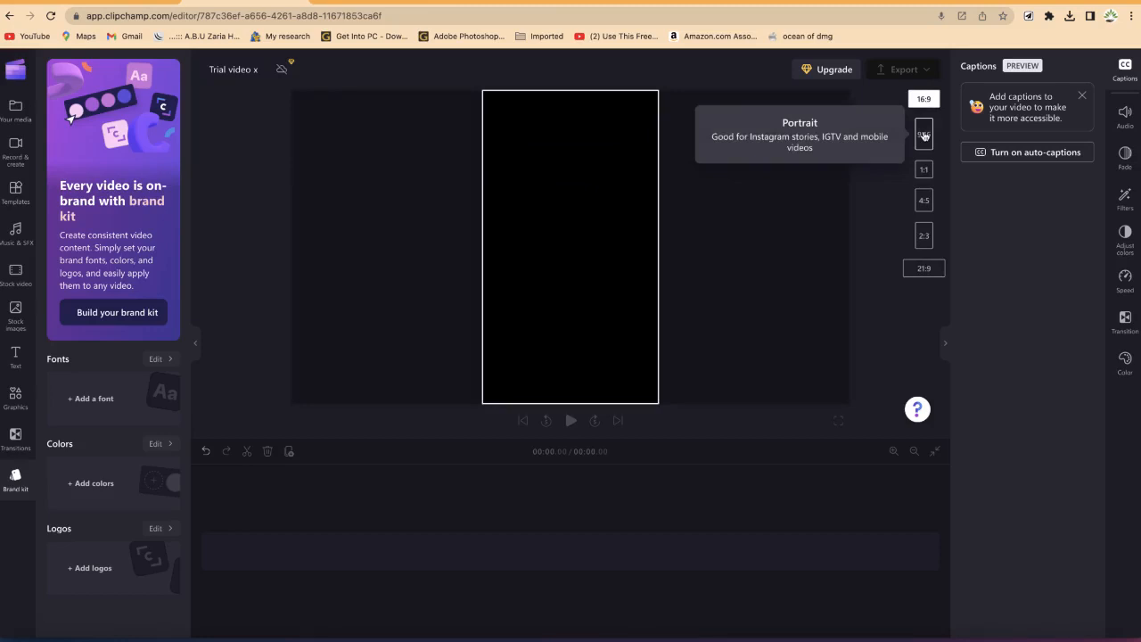
{"action": "left_click", "coordinate": [924, 168]}
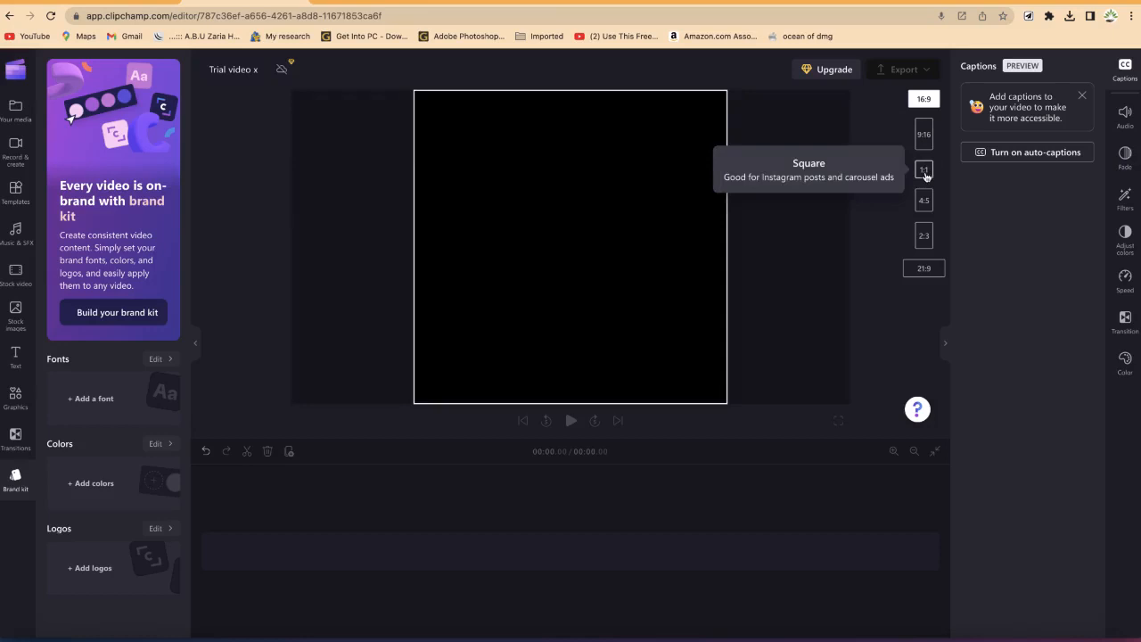
{"action": "left_click", "coordinate": [925, 200]}
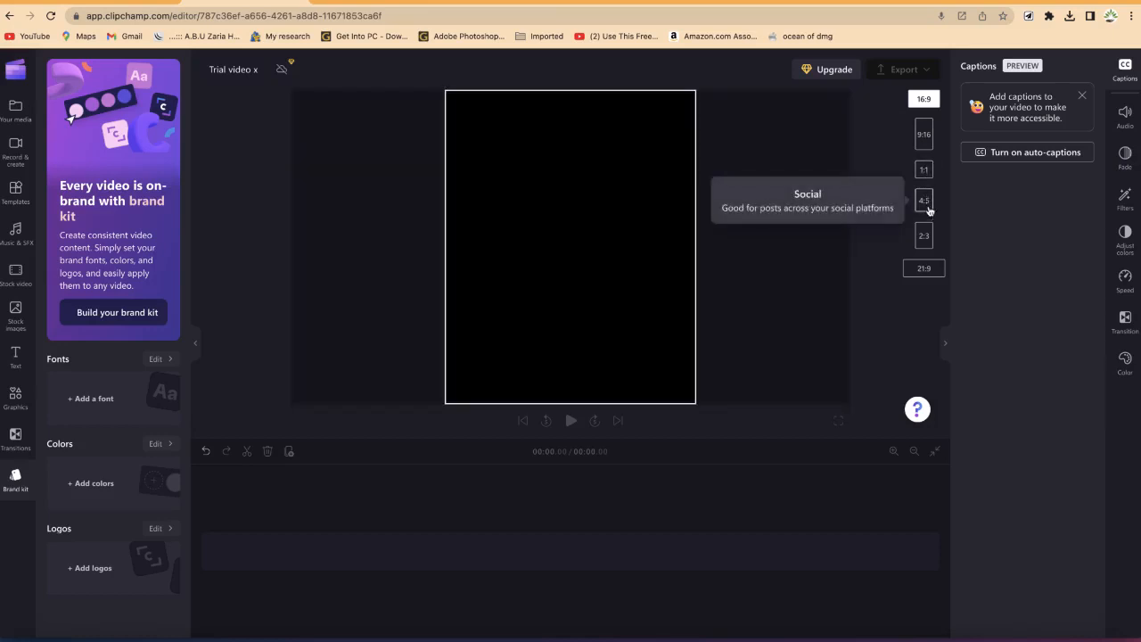
{"action": "left_click", "coordinate": [927, 236]}
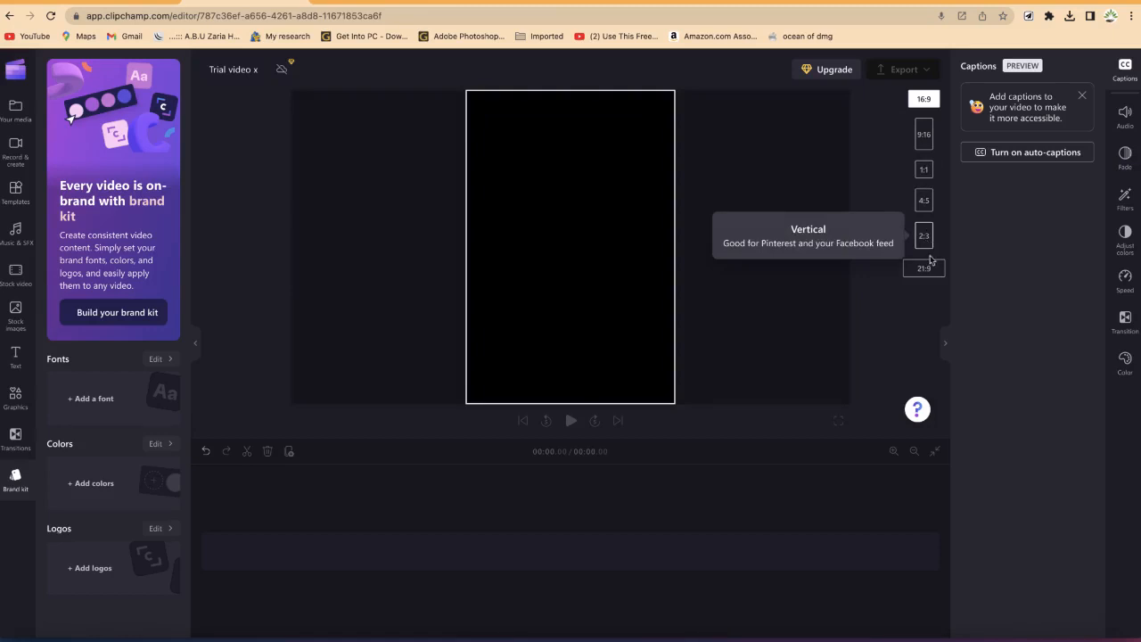
{"action": "left_click", "coordinate": [930, 268]}
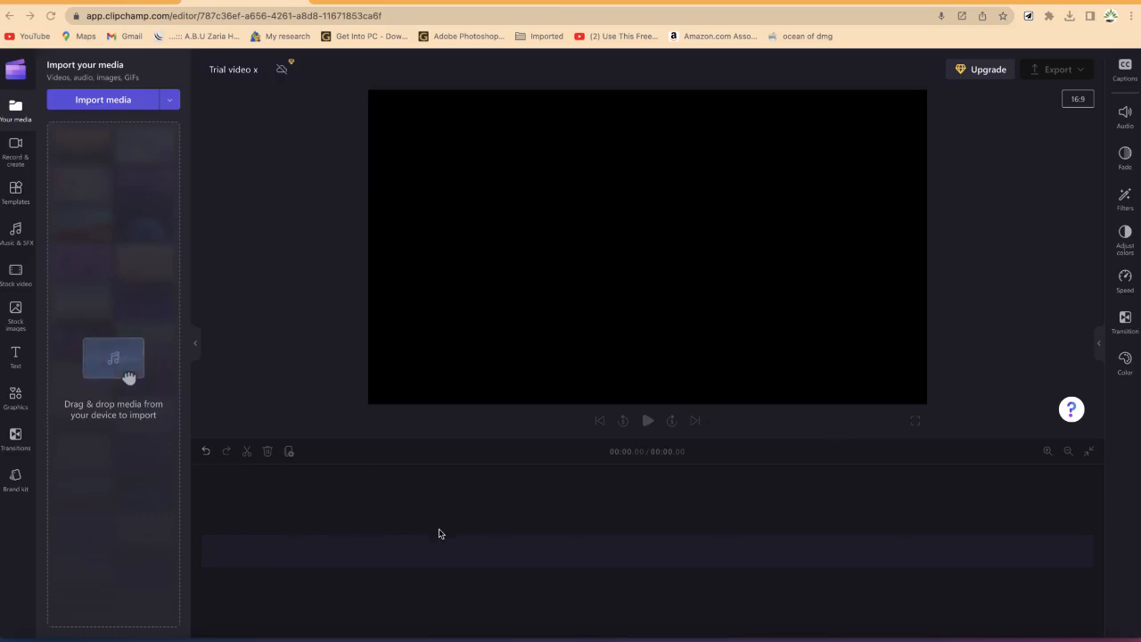
Step: Switch to Finder and browse the Clipchamp folder's B Rolls, Images, Videos and Music subfolders
{"action": "key", "text": "ctrl+Up"}
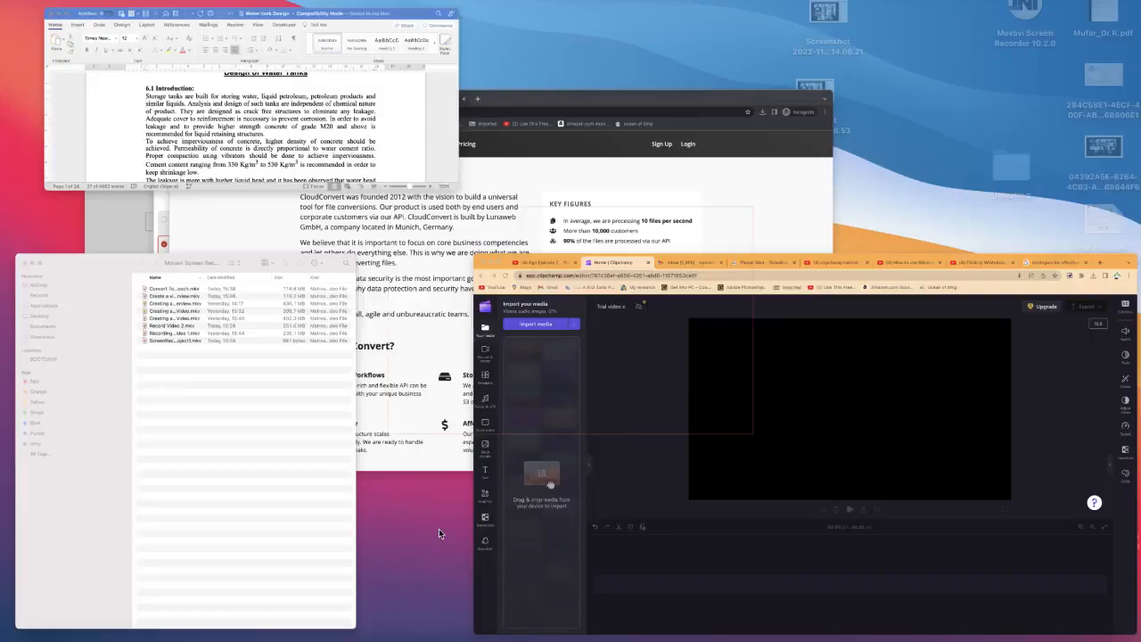
{"action": "left_click", "coordinate": [177, 452]}
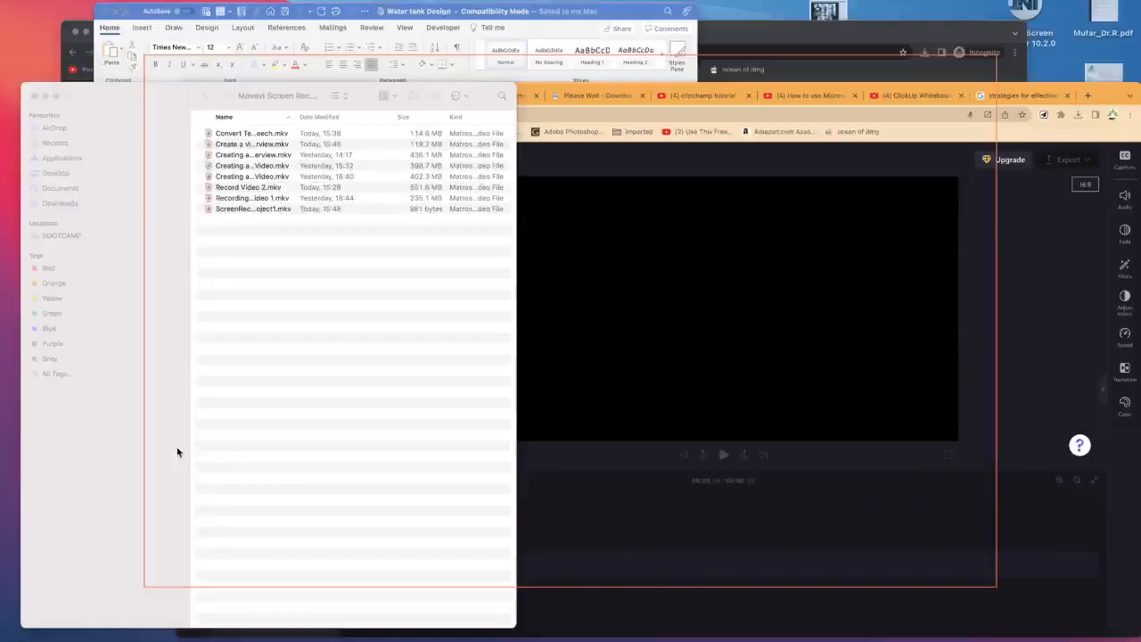
{"action": "left_click", "coordinate": [66, 86]}
{"action": "double_click", "coordinate": [324, 64]}
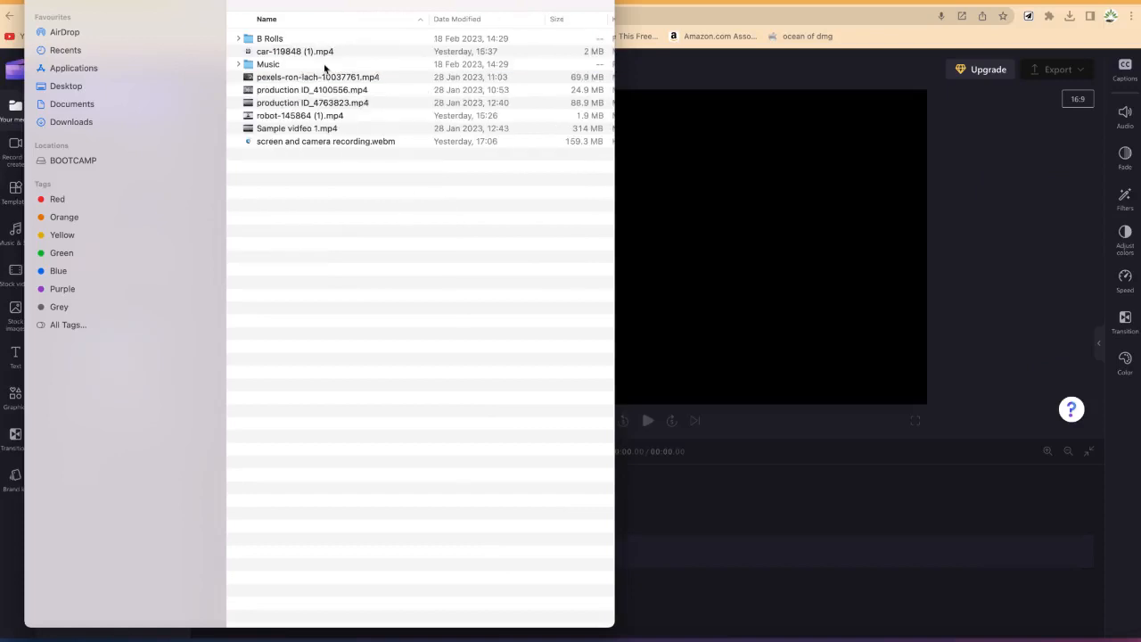
{"action": "left_click", "coordinate": [238, 38]}
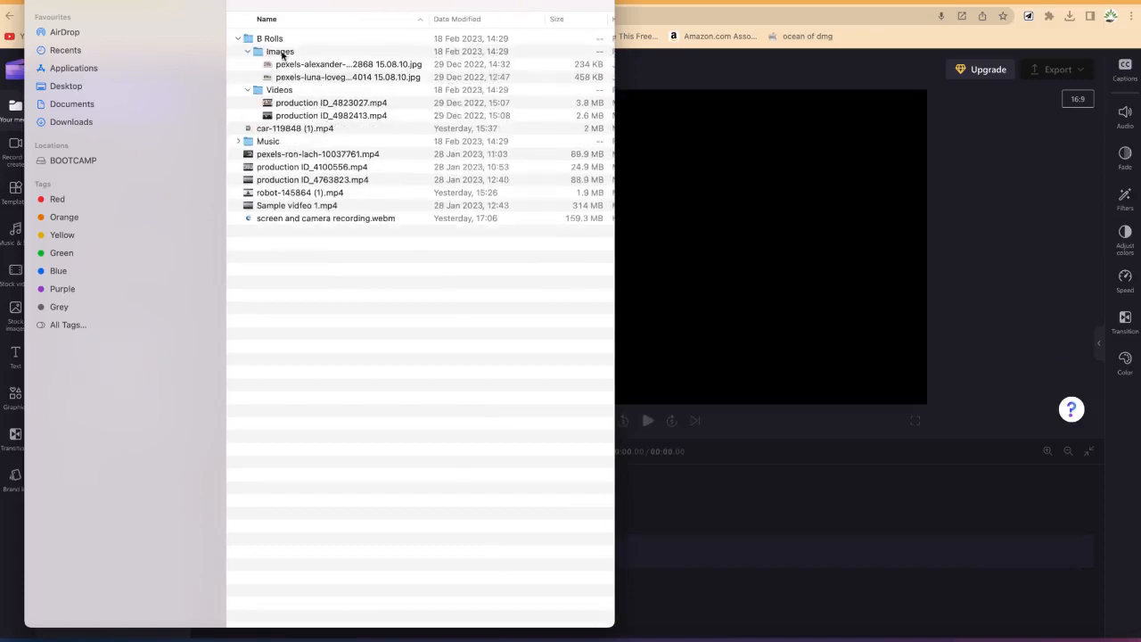
{"action": "left_click", "coordinate": [286, 92]}
{"action": "left_click", "coordinate": [302, 106]}
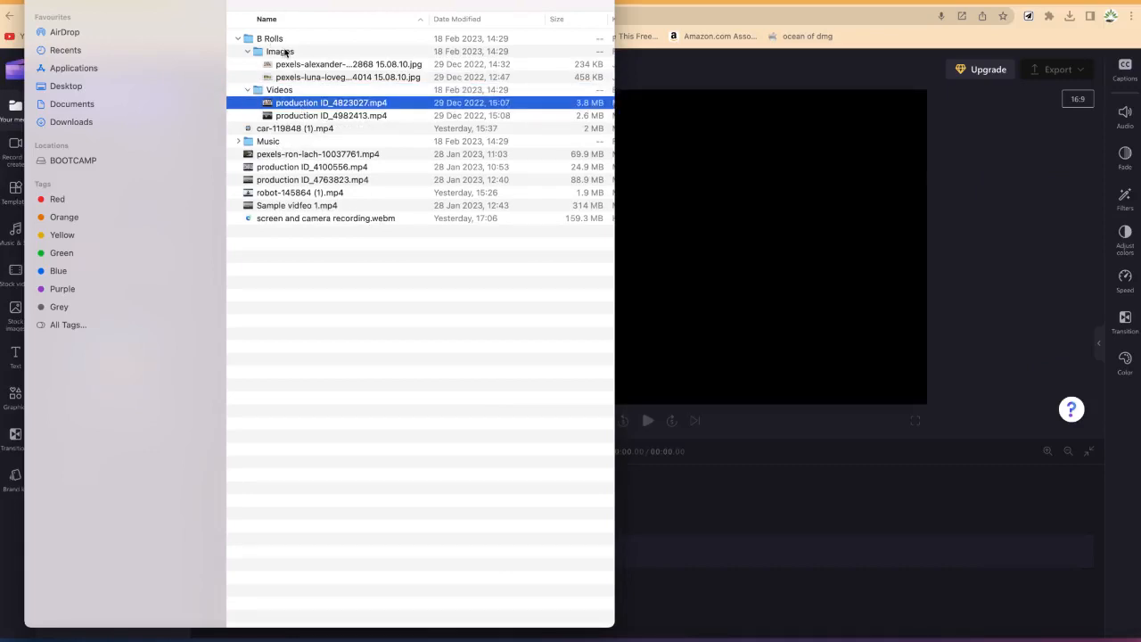
{"action": "left_click", "coordinate": [287, 91]}
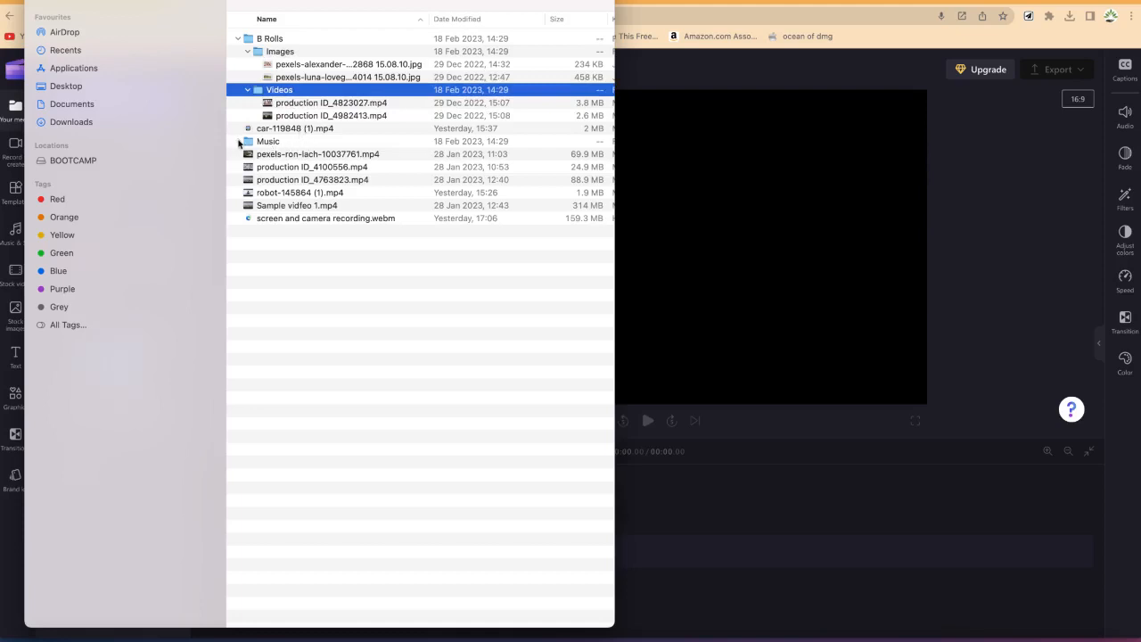
{"action": "left_click", "coordinate": [238, 142]}
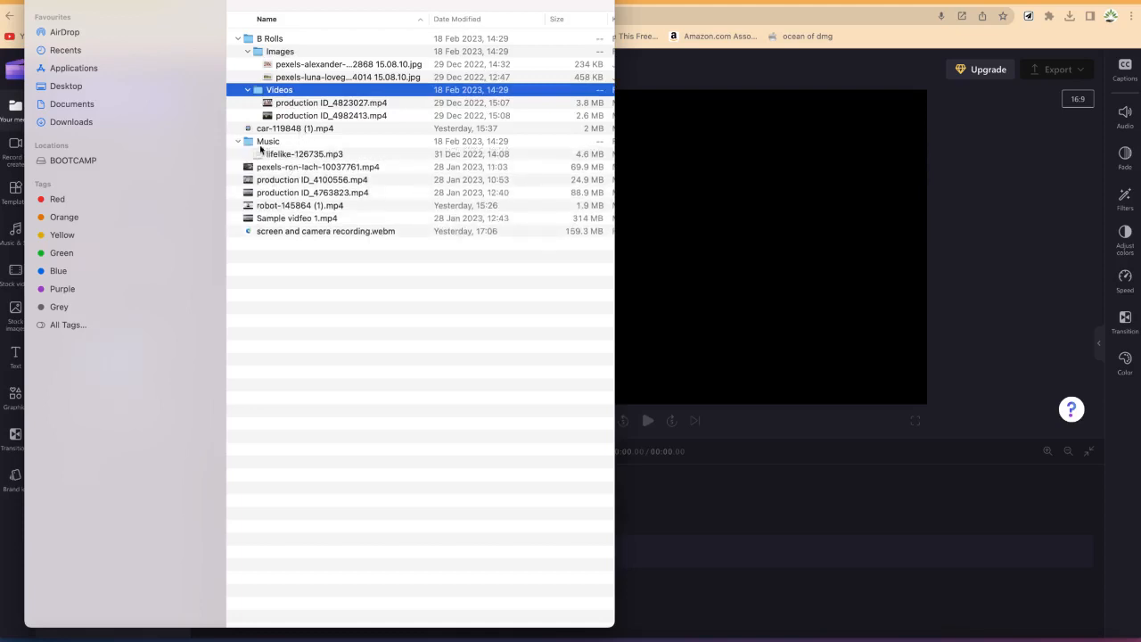
{"action": "left_click", "coordinate": [239, 141]}
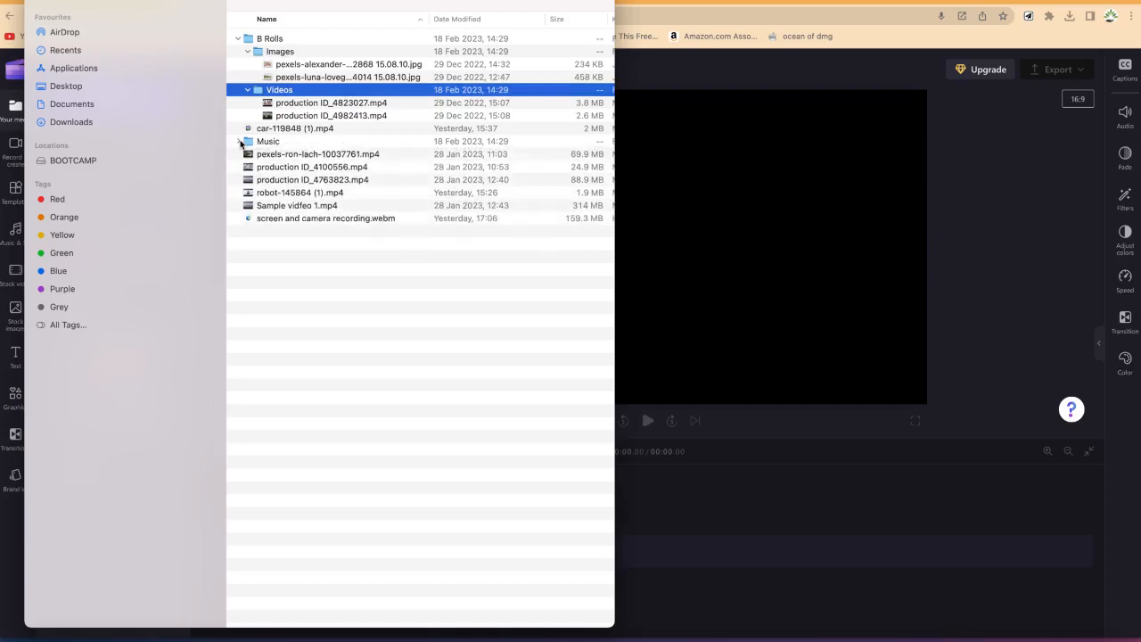
{"action": "left_click", "coordinate": [248, 89]}
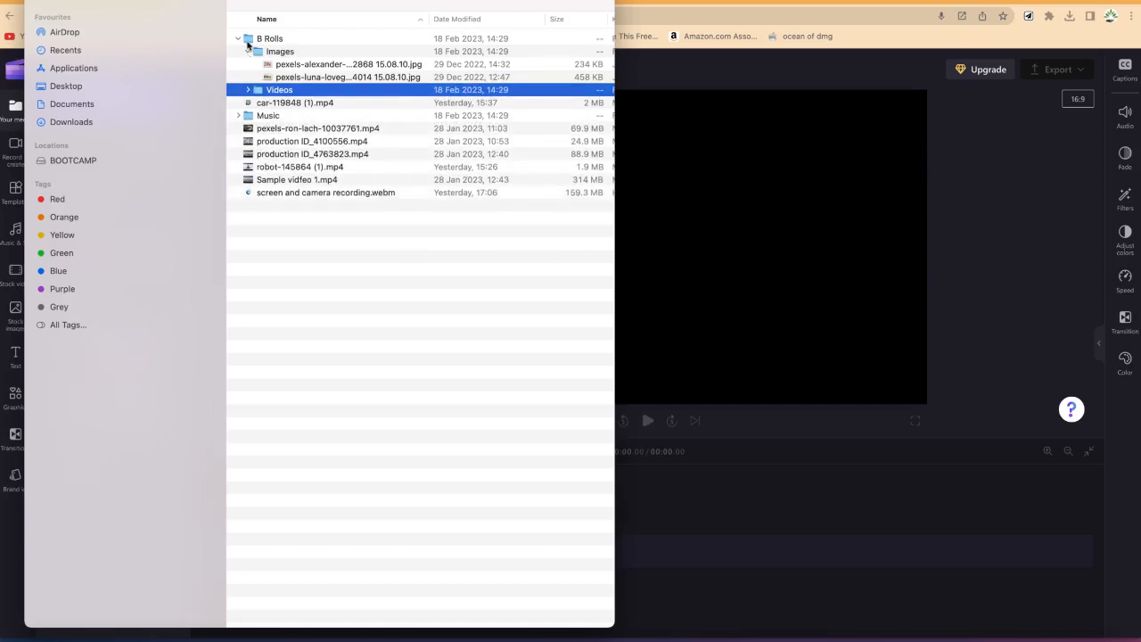
{"action": "left_click", "coordinate": [248, 51]}
{"action": "left_click", "coordinate": [239, 39]}
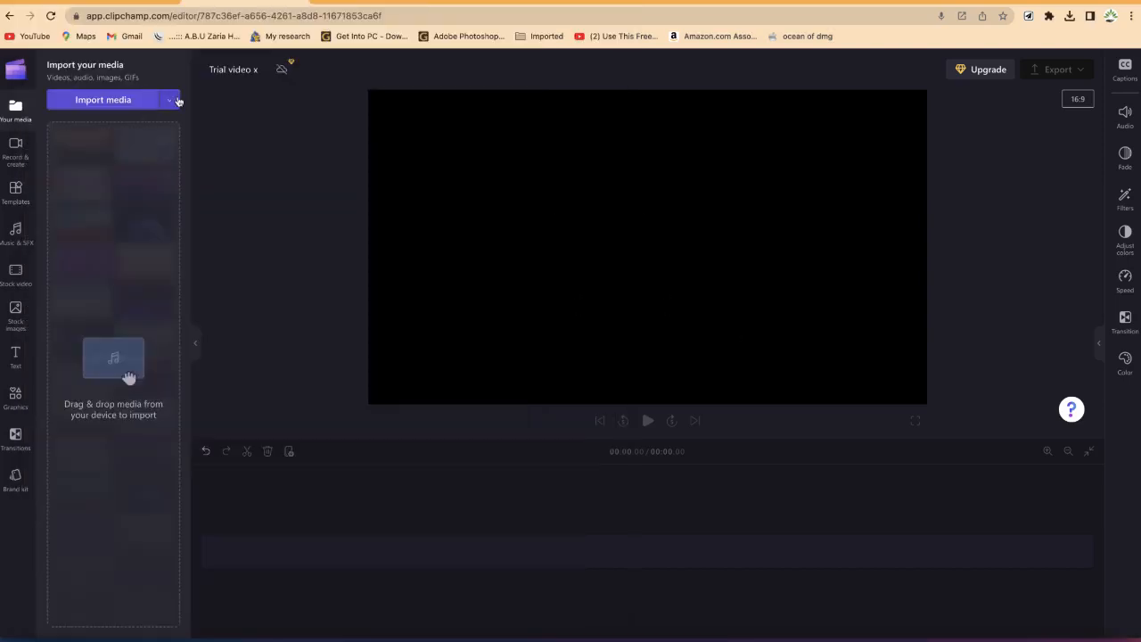
Step: Import both images from the B Rolls Images folder into your media
{"action": "left_click", "coordinate": [109, 104]}
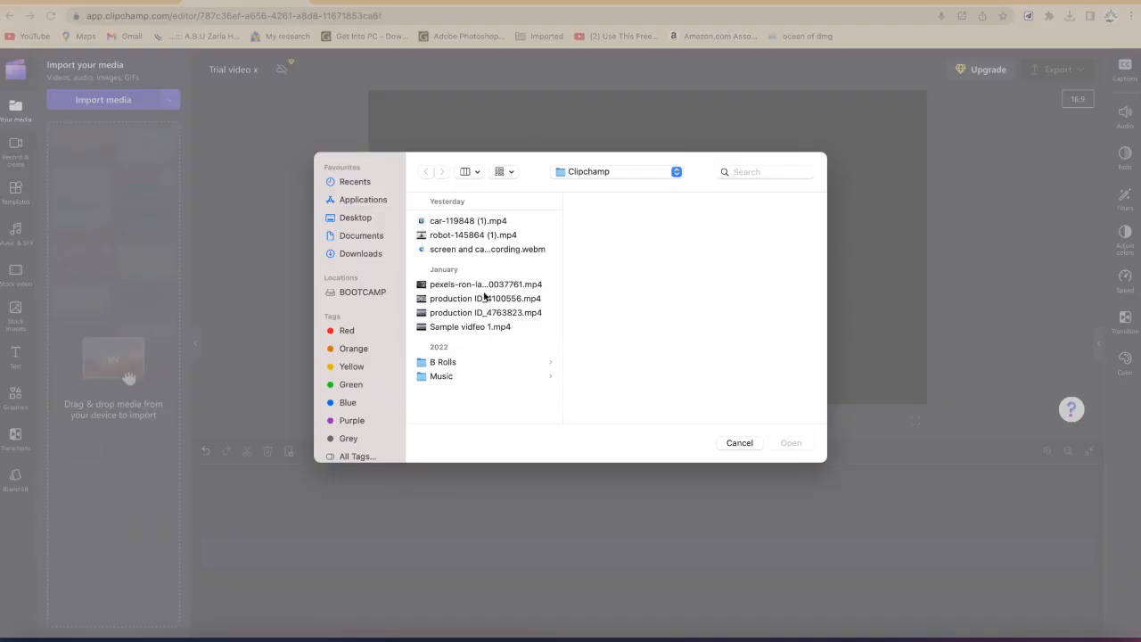
{"action": "left_click", "coordinate": [442, 364]}
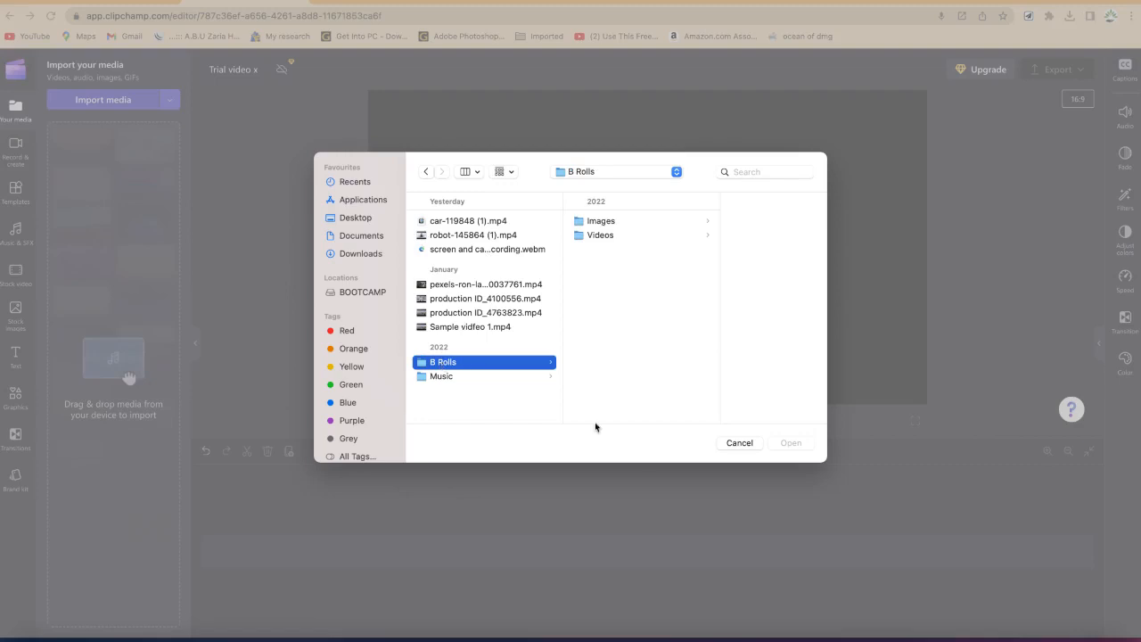
{"action": "left_click", "coordinate": [597, 223]}
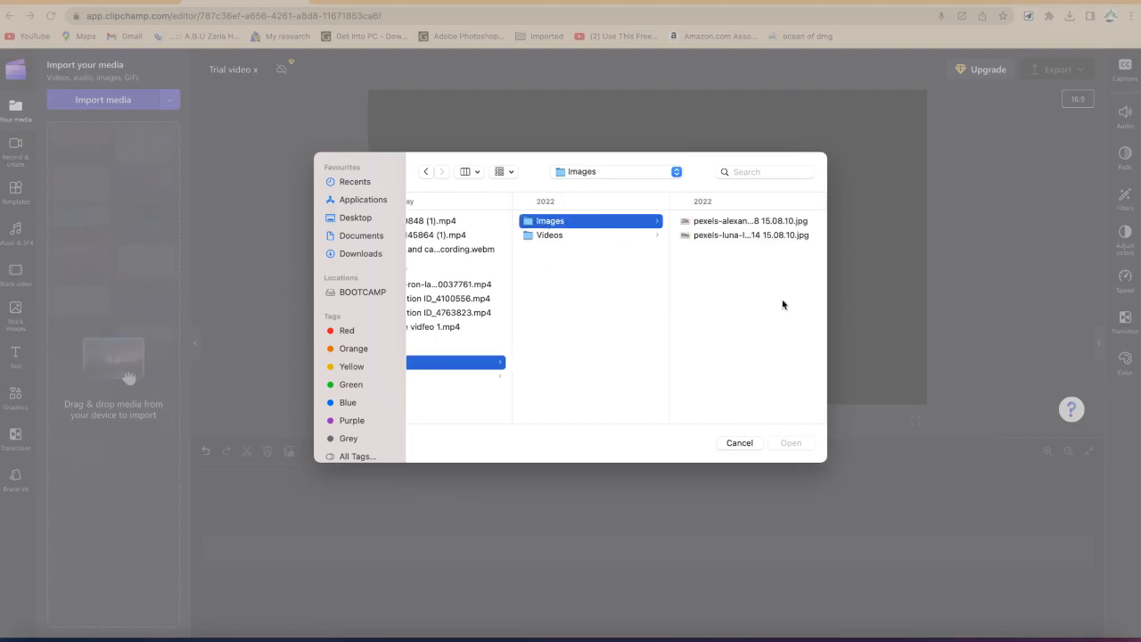
{"action": "left_click_drag", "start_coordinate": [766, 285], "coordinate": [734, 199]}
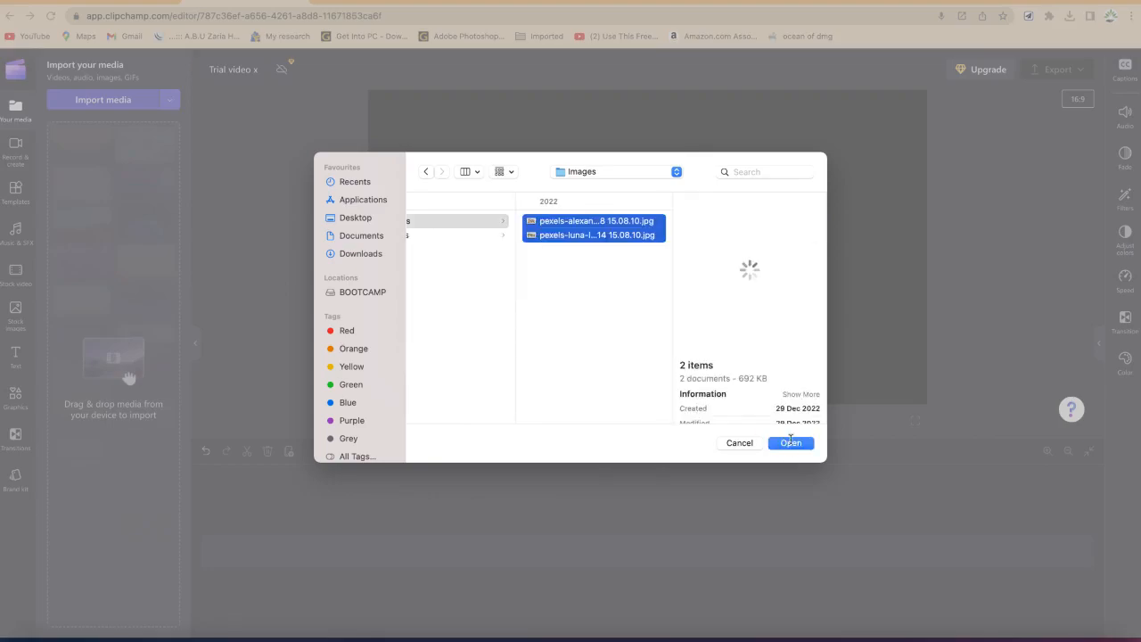
{"action": "left_click", "coordinate": [791, 442]}
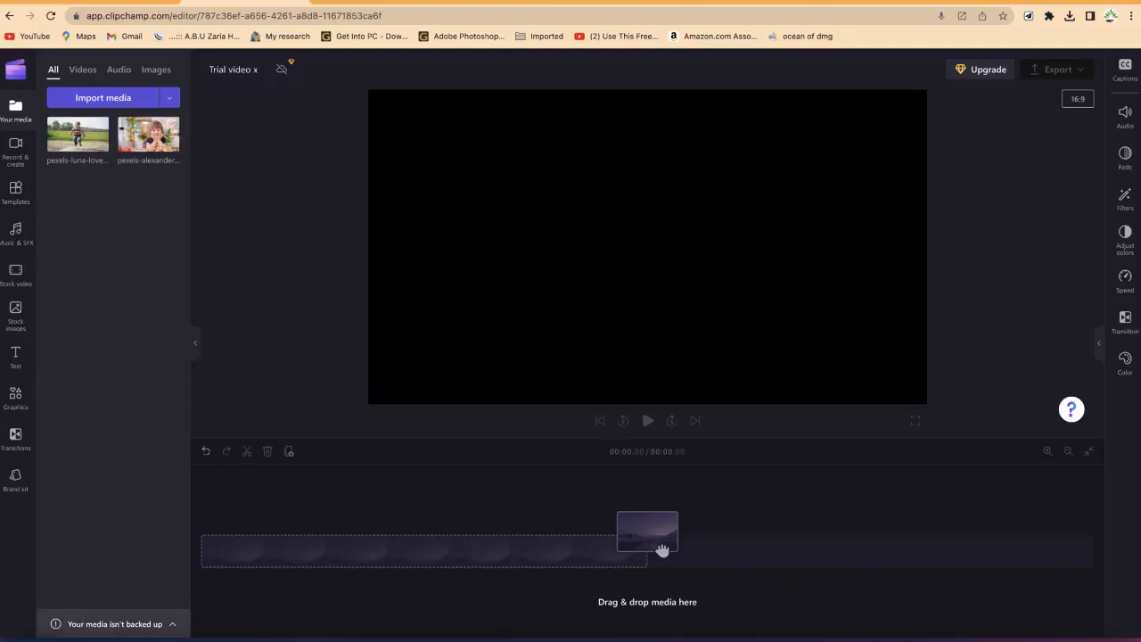
Step: Drag both videos from the B Rolls Videos folder in Finder into the media library
{"action": "left_click", "coordinate": [35, 635]}
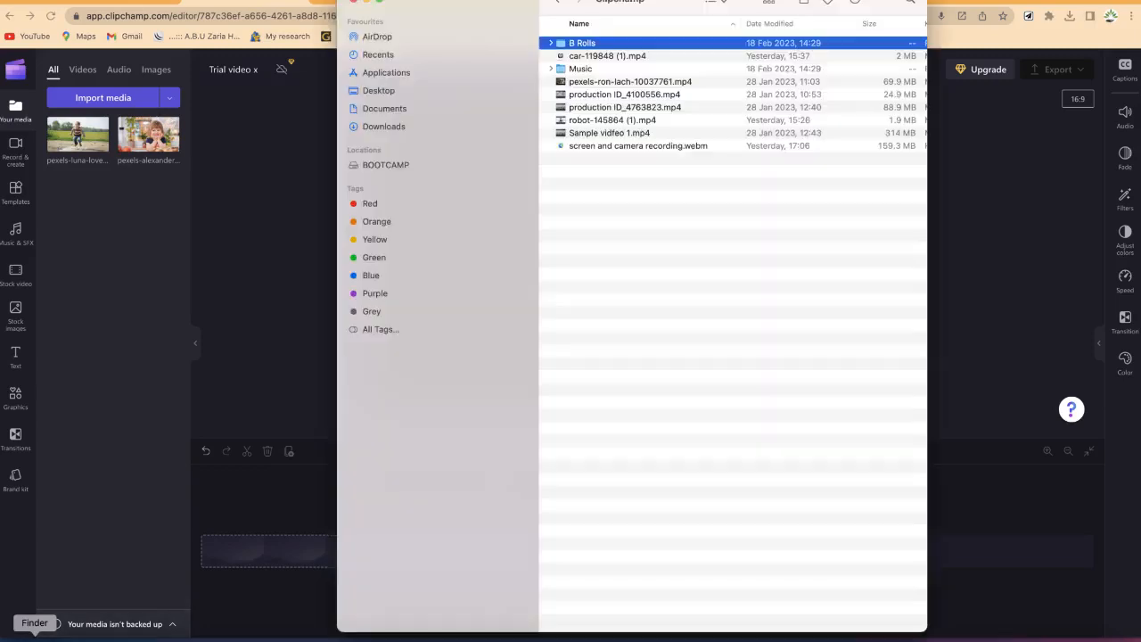
{"action": "double_click", "coordinate": [628, 43]}
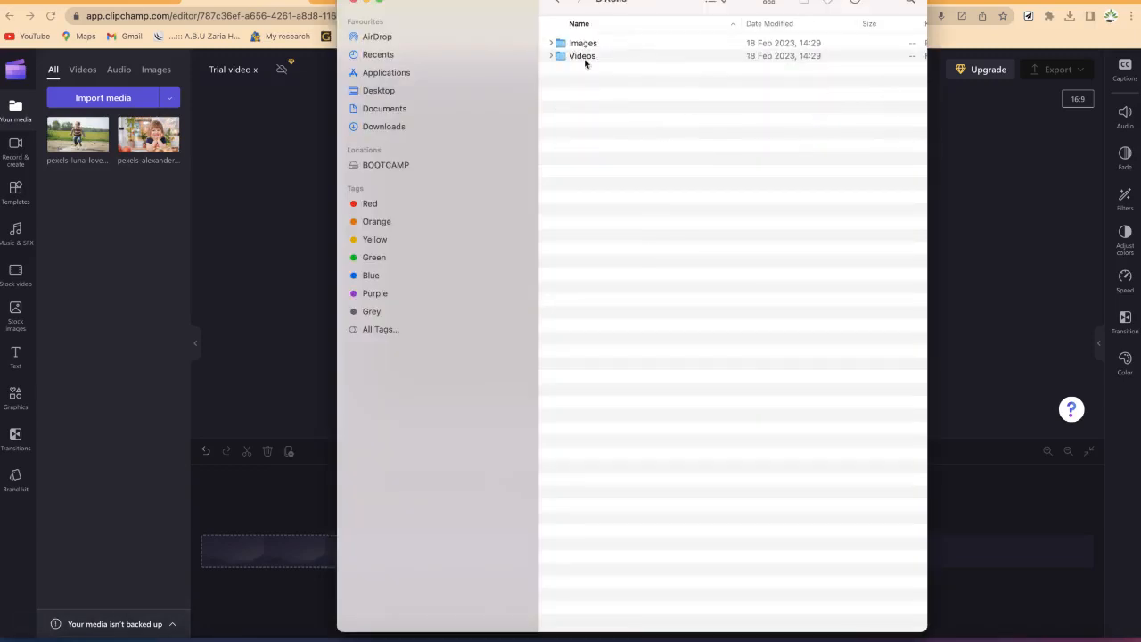
{"action": "double_click", "coordinate": [587, 56]}
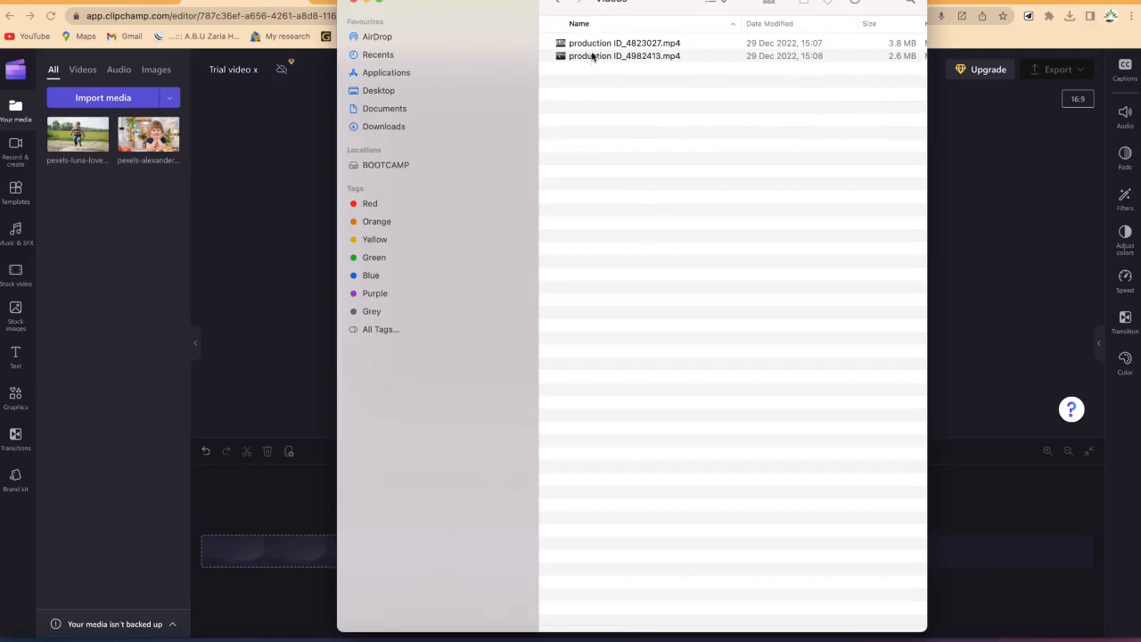
{"action": "left_click_drag", "start_coordinate": [624, 112], "coordinate": [604, 25]}
{"action": "left_click_drag", "start_coordinate": [566, 63], "coordinate": [87, 298]}
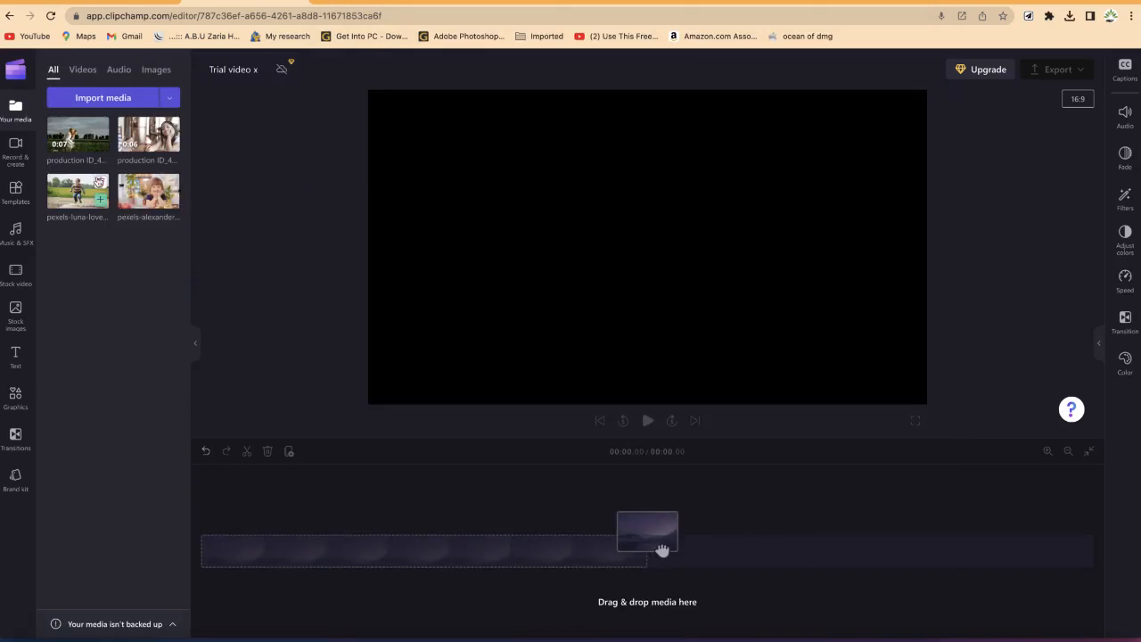
Step: Add the production ID_4982413 video to the timeline
{"action": "mouse_move", "coordinate": [99, 147]}
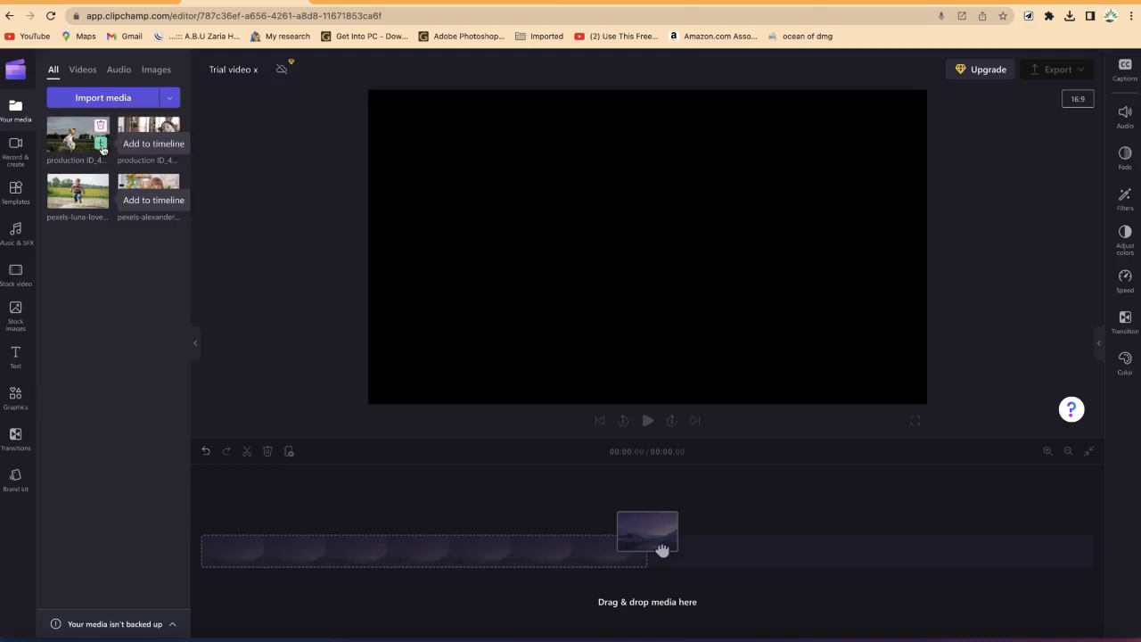
{"action": "left_click", "coordinate": [101, 145]}
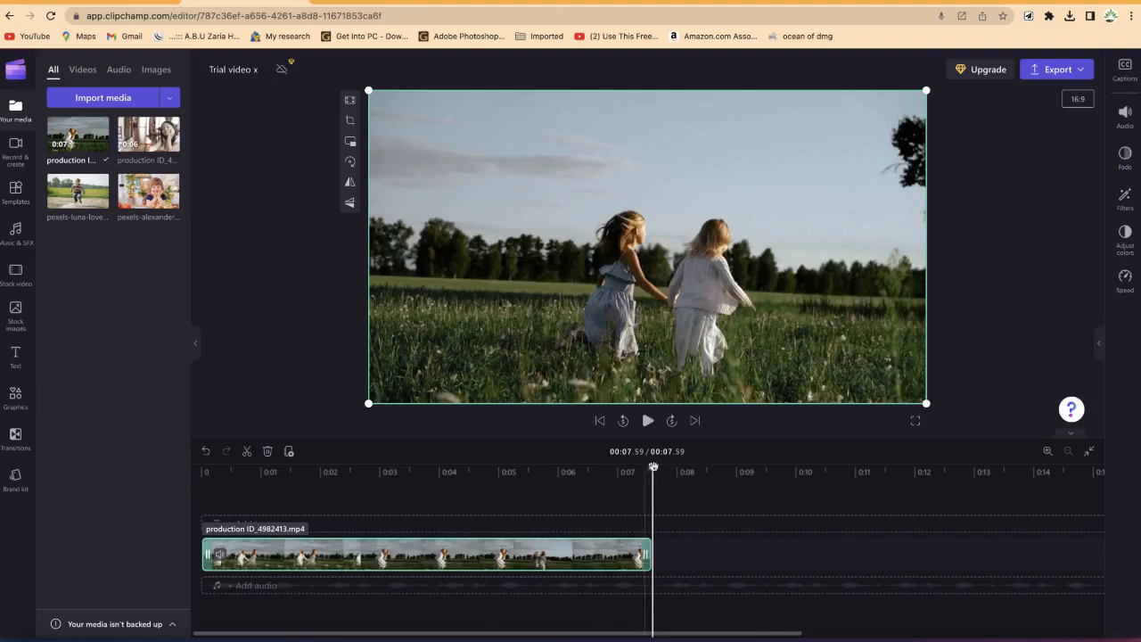
Step: Play the clip from the start of the timeline to preview it
{"action": "left_click", "coordinate": [469, 469]}
{"action": "left_click_drag", "start_coordinate": [469, 469], "coordinate": [201, 467]}
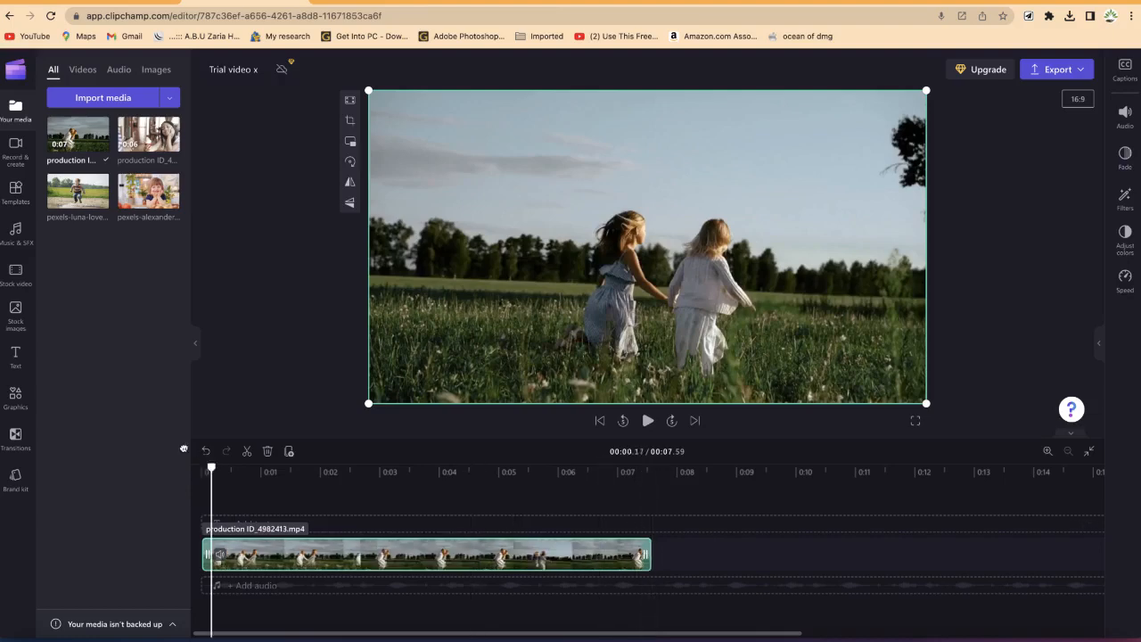
{"action": "key", "text": "space"}
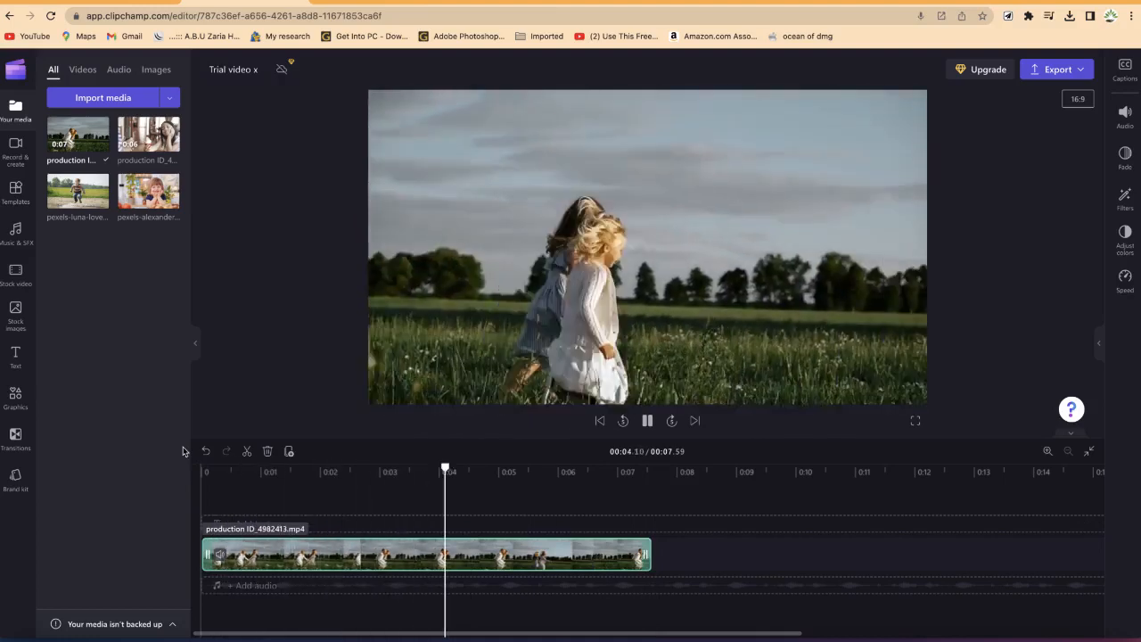
{"action": "key", "text": "space"}
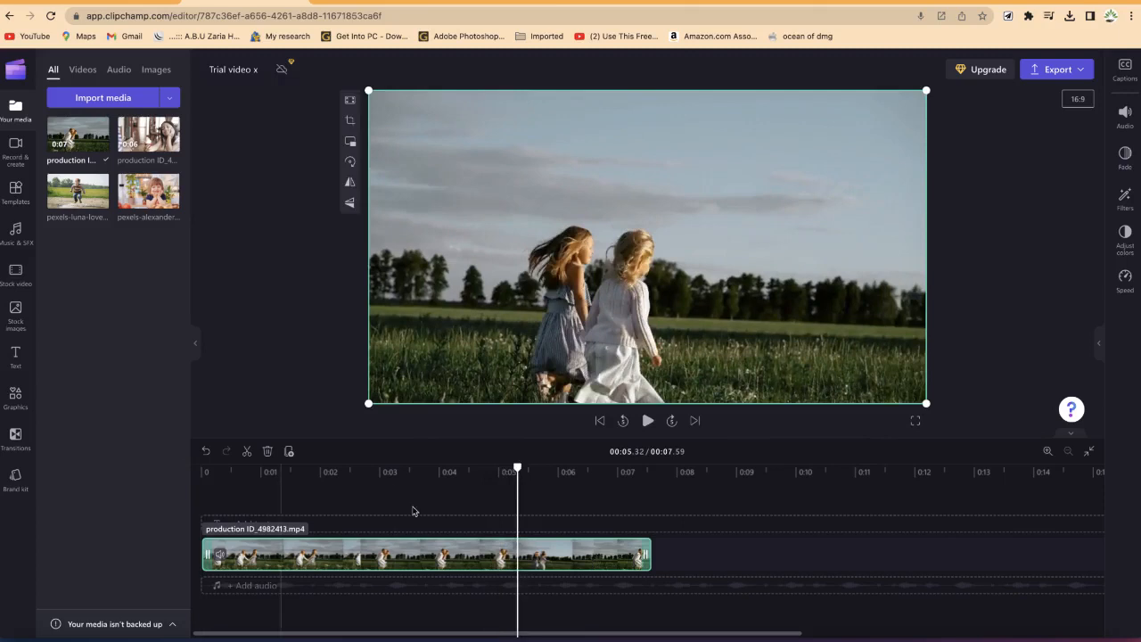
Step: Move the video clip later on the timeline so it starts about 1.6 seconds in
{"action": "left_click_drag", "start_coordinate": [517, 468], "coordinate": [465, 442]}
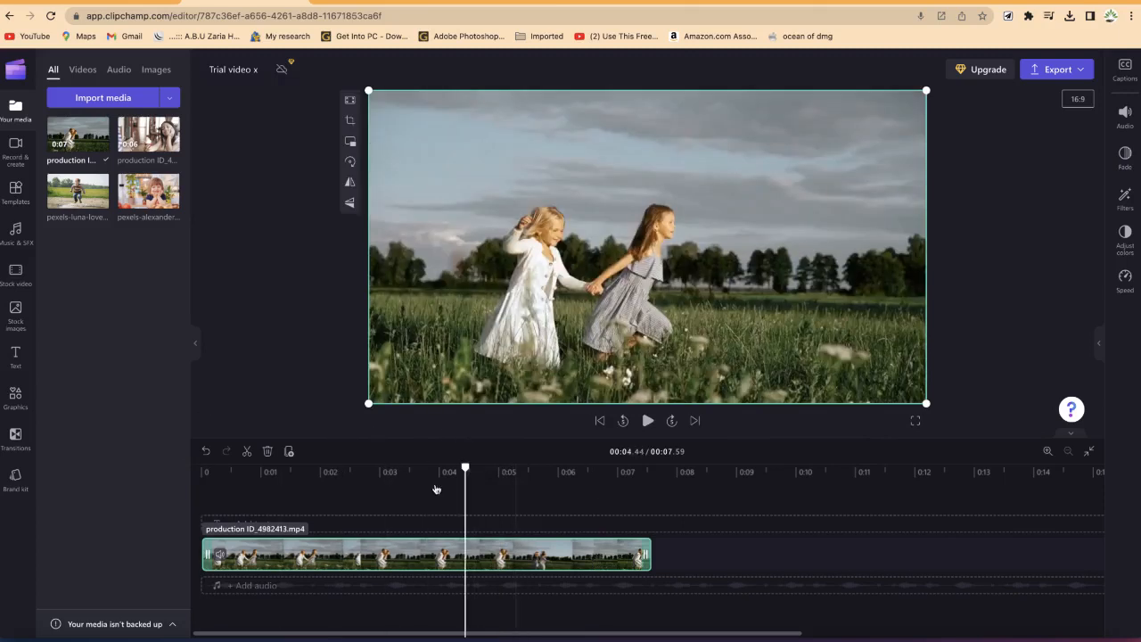
{"action": "left_click_drag", "start_coordinate": [385, 559], "coordinate": [551, 553]}
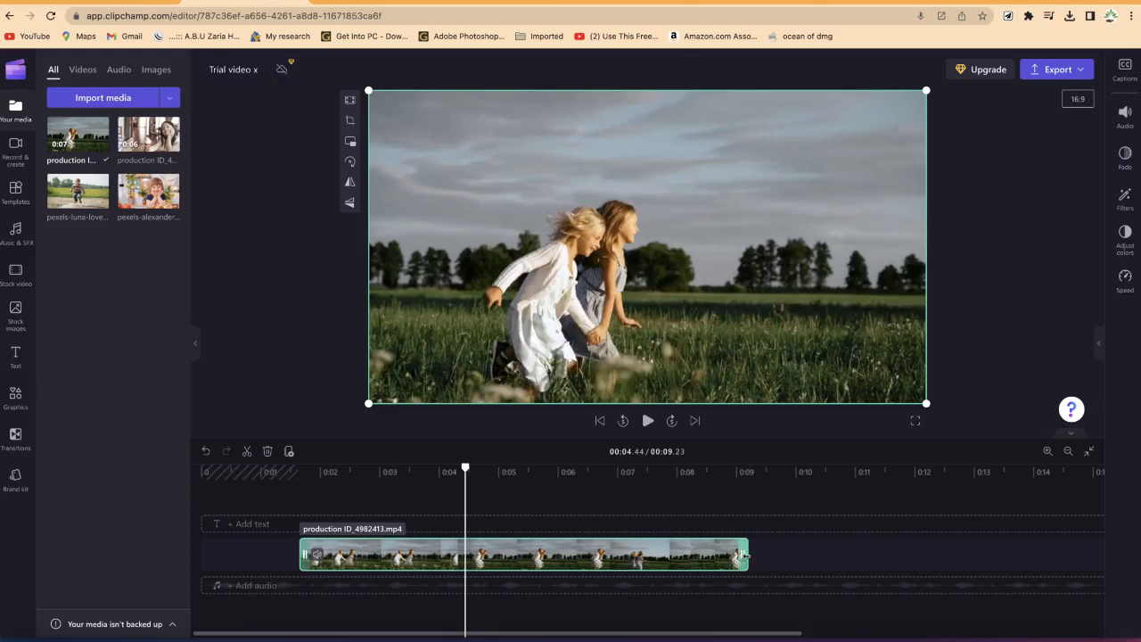
Step: Try trimming the video clip from its end and from its start by moving its edges
{"action": "left_click_drag", "start_coordinate": [743, 555], "coordinate": [627, 556]}
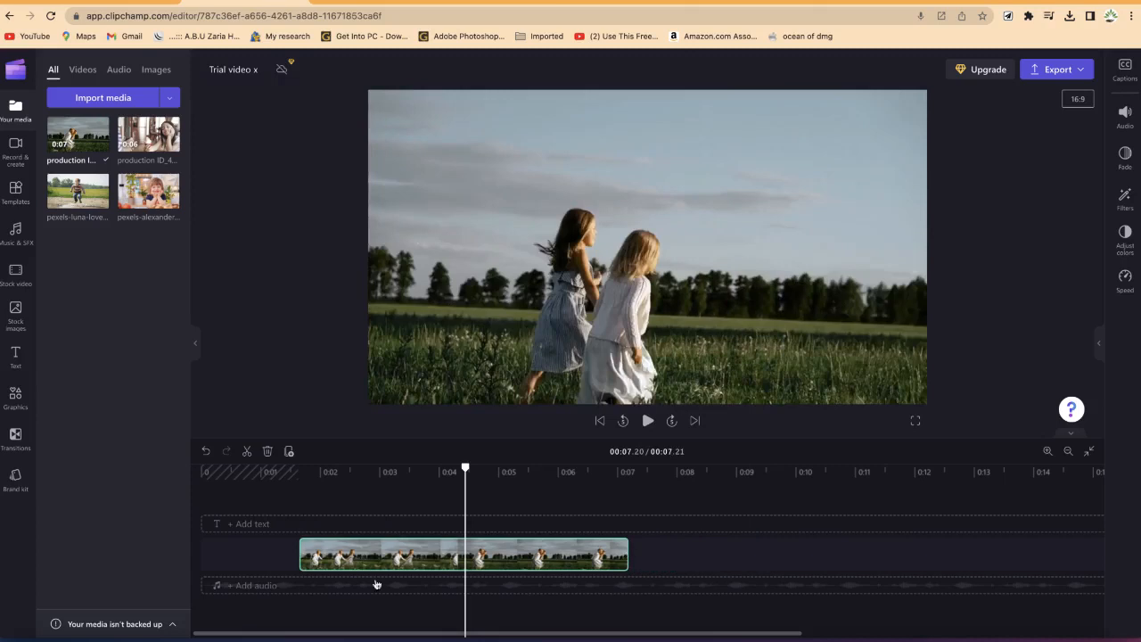
{"action": "left_click", "coordinate": [305, 554]}
{"action": "left_click_drag", "start_coordinate": [304, 554], "coordinate": [473, 545]}
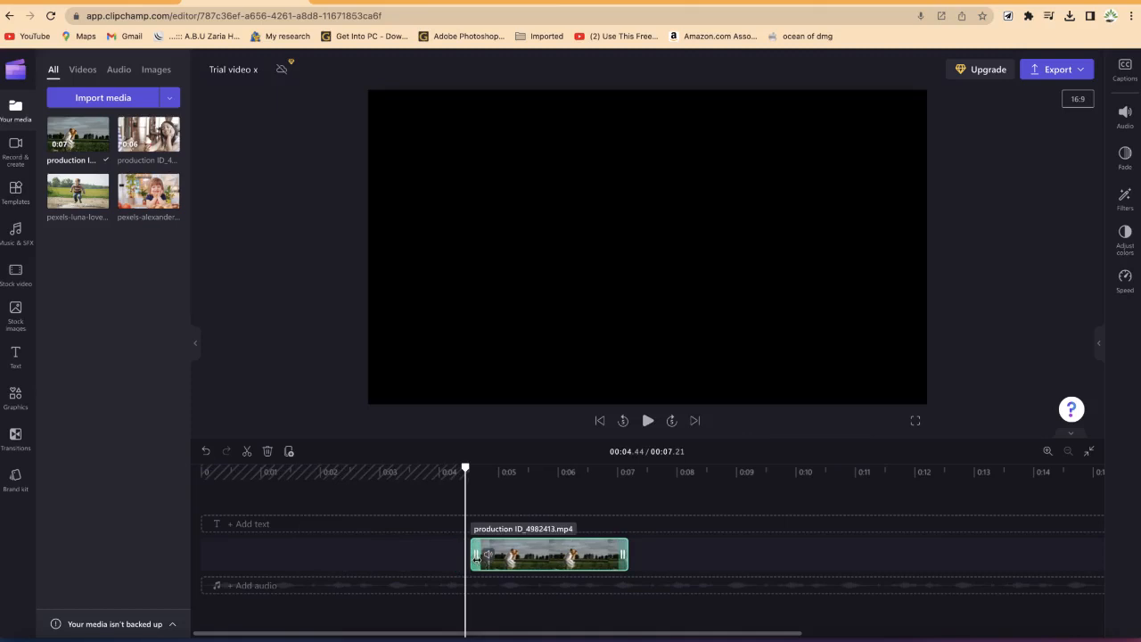
{"action": "left_click_drag", "start_coordinate": [475, 557], "coordinate": [274, 553]}
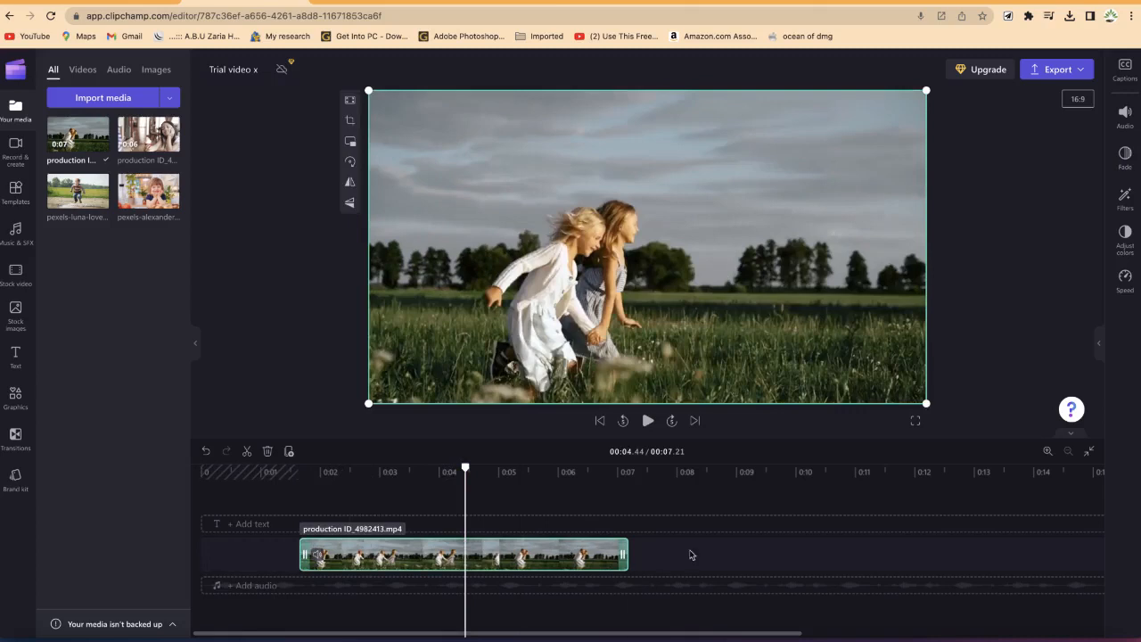
Step: Lengthen the video clip so it ends at about 8.9 seconds on the timeline
{"action": "left_click_drag", "start_coordinate": [626, 558], "coordinate": [728, 557]}
{"action": "left_click", "coordinate": [636, 562]}
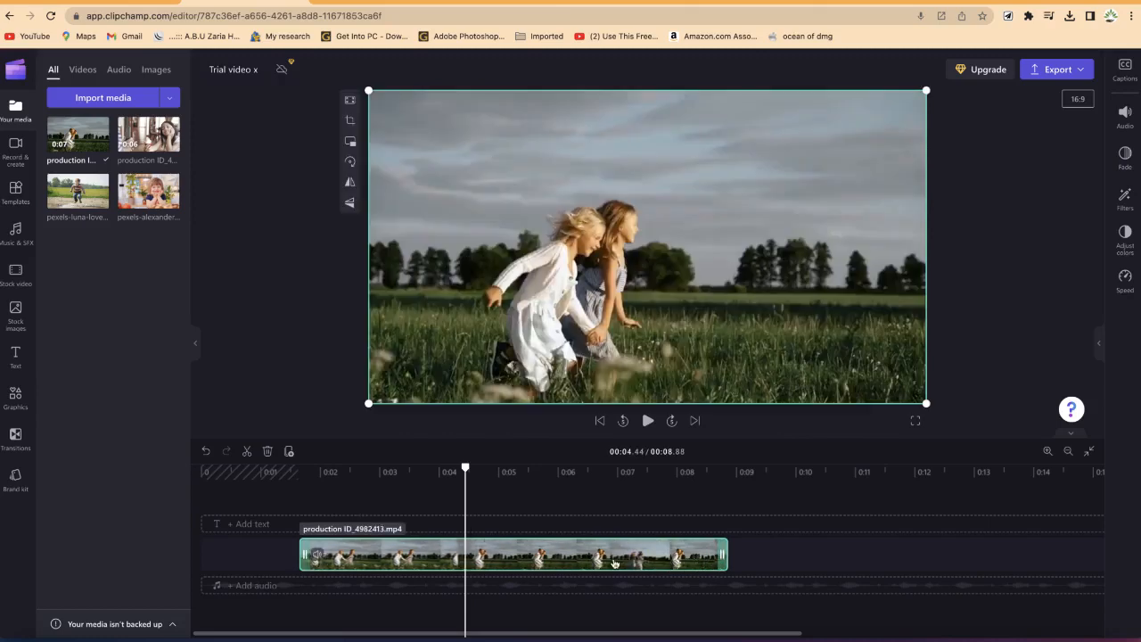
Step: Move the video clip to the start of the timeline
{"action": "left_click_drag", "start_coordinate": [565, 559], "coordinate": [469, 556]}
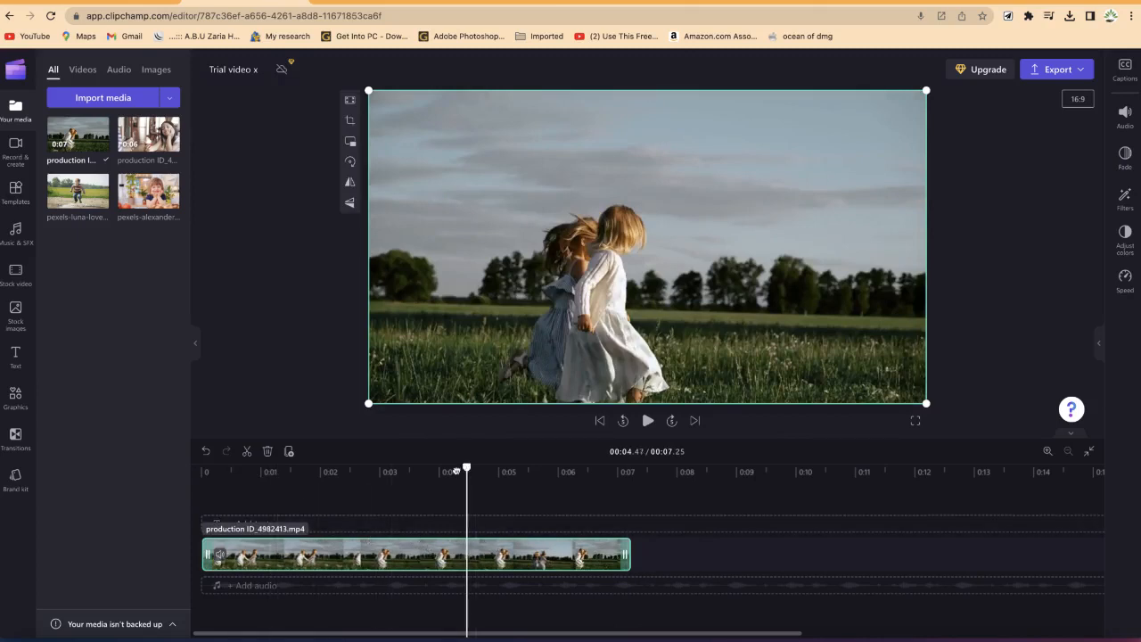
Step: Split the video clip at the playhead at about 3.3 seconds
{"action": "left_click_drag", "start_coordinate": [465, 469], "coordinate": [398, 475]}
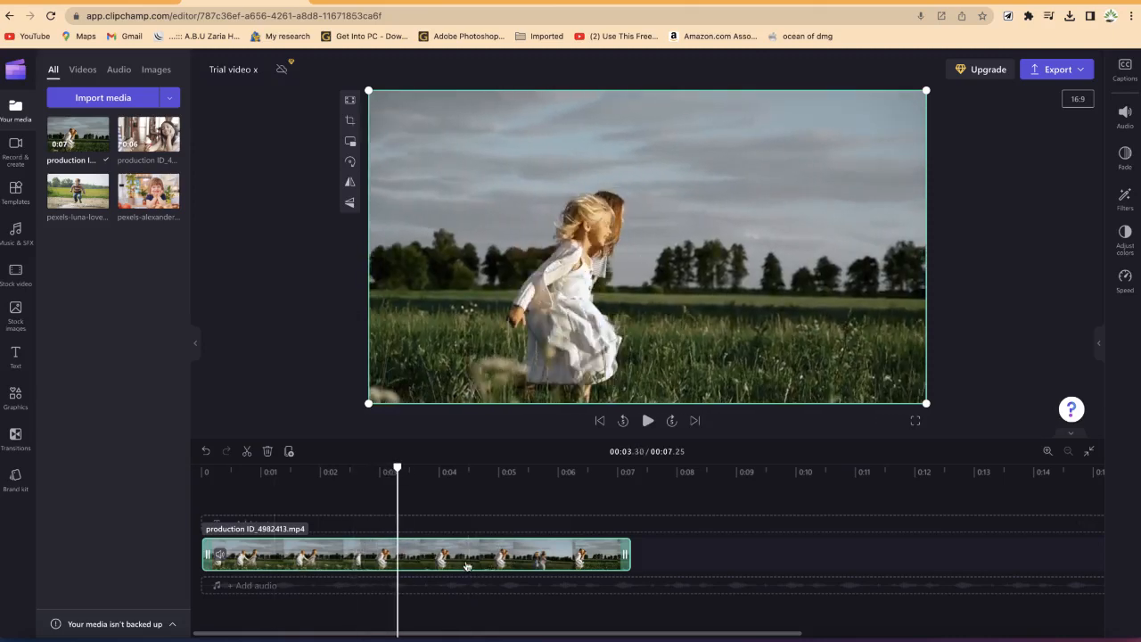
{"action": "left_click", "coordinate": [245, 452]}
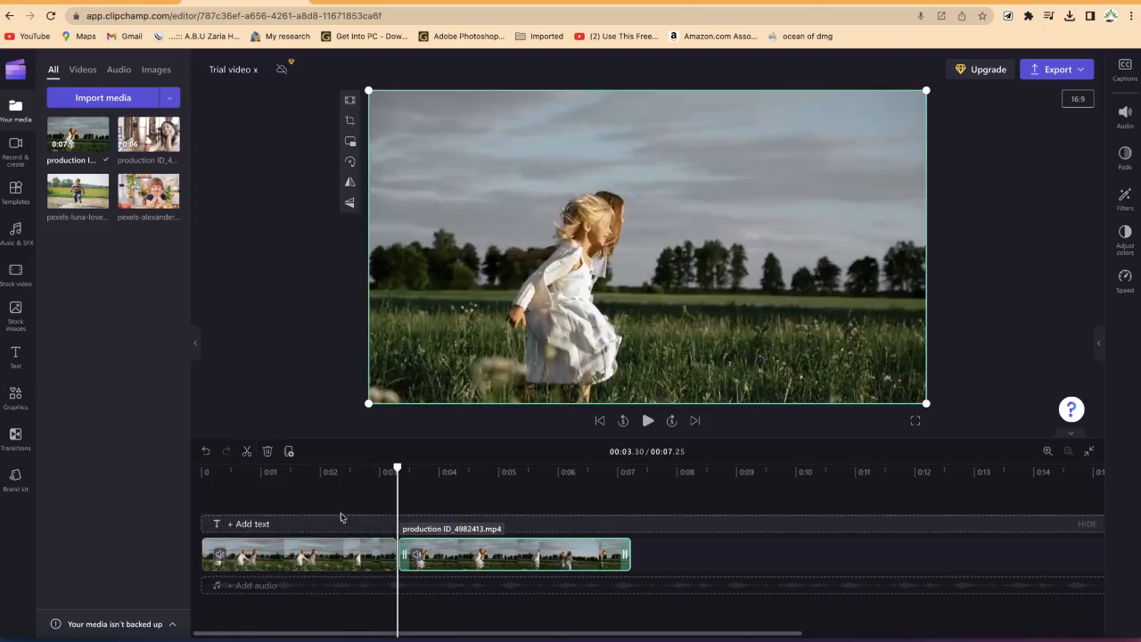
{"action": "left_click", "coordinate": [204, 453]}
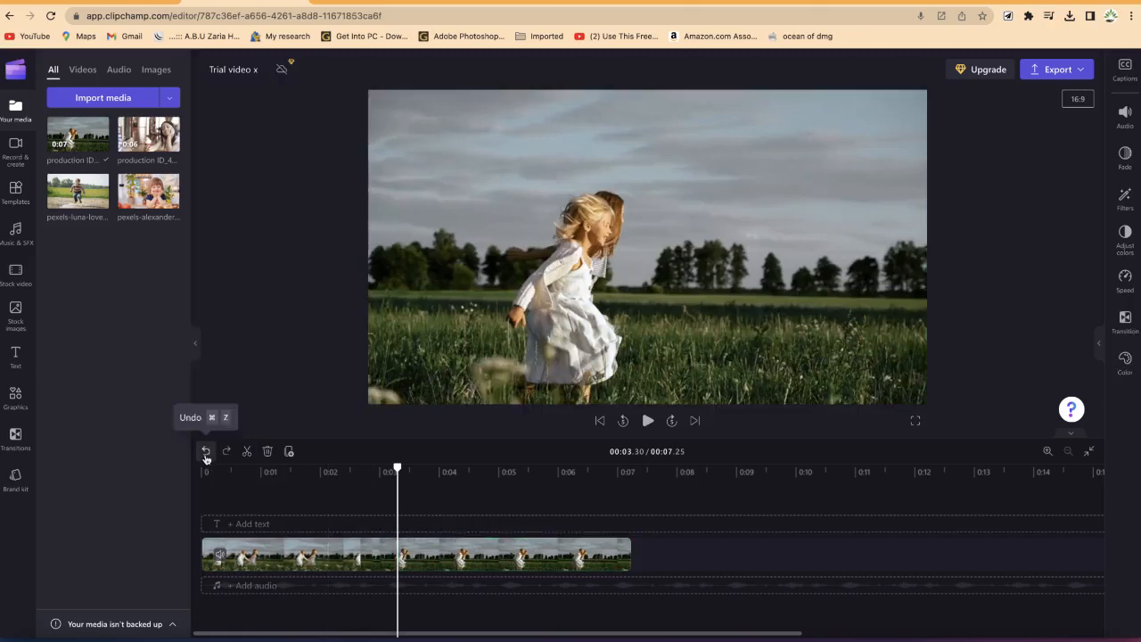
{"action": "left_click", "coordinate": [401, 557]}
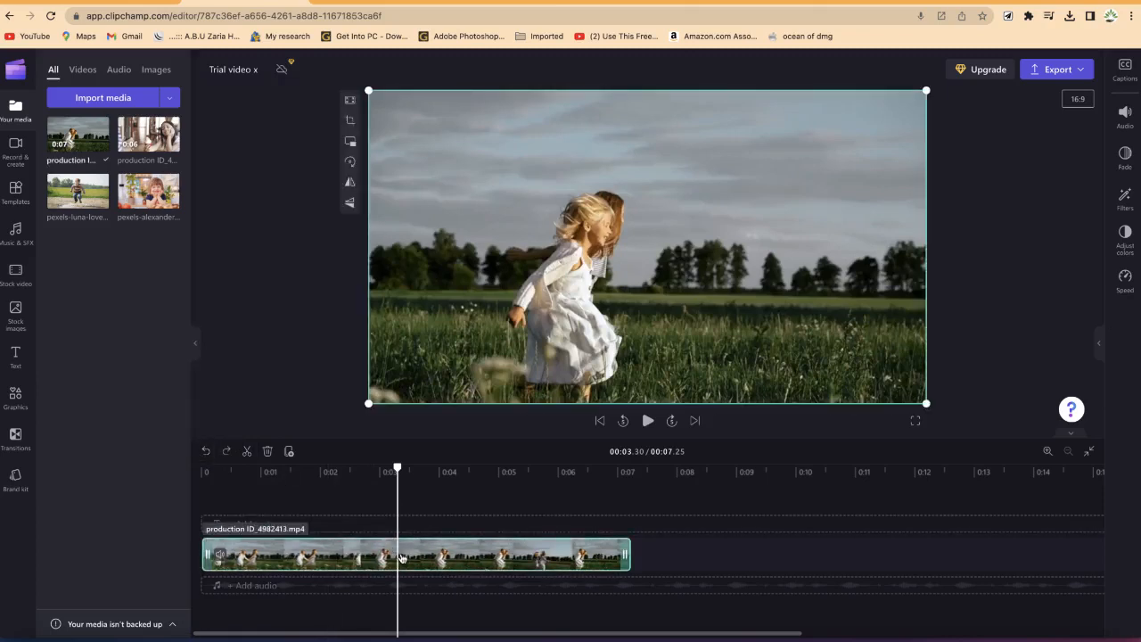
{"action": "key", "text": "s"}
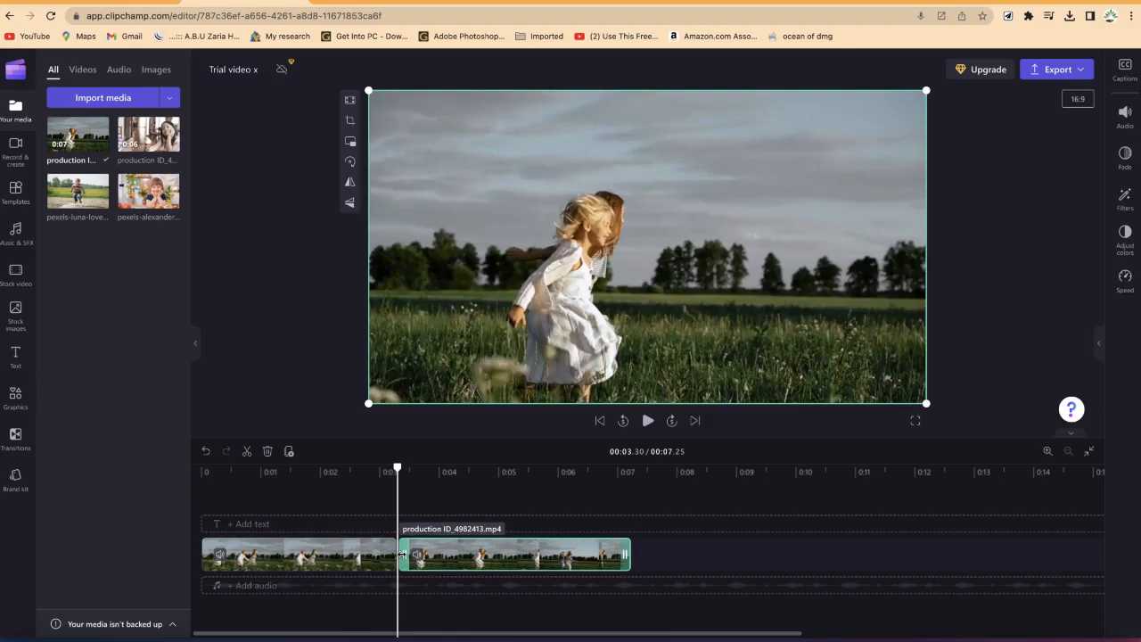
Step: Duplicate the first clip segment onto the end of the timeline
{"action": "left_click", "coordinate": [333, 554]}
{"action": "right_click", "coordinate": [332, 554]}
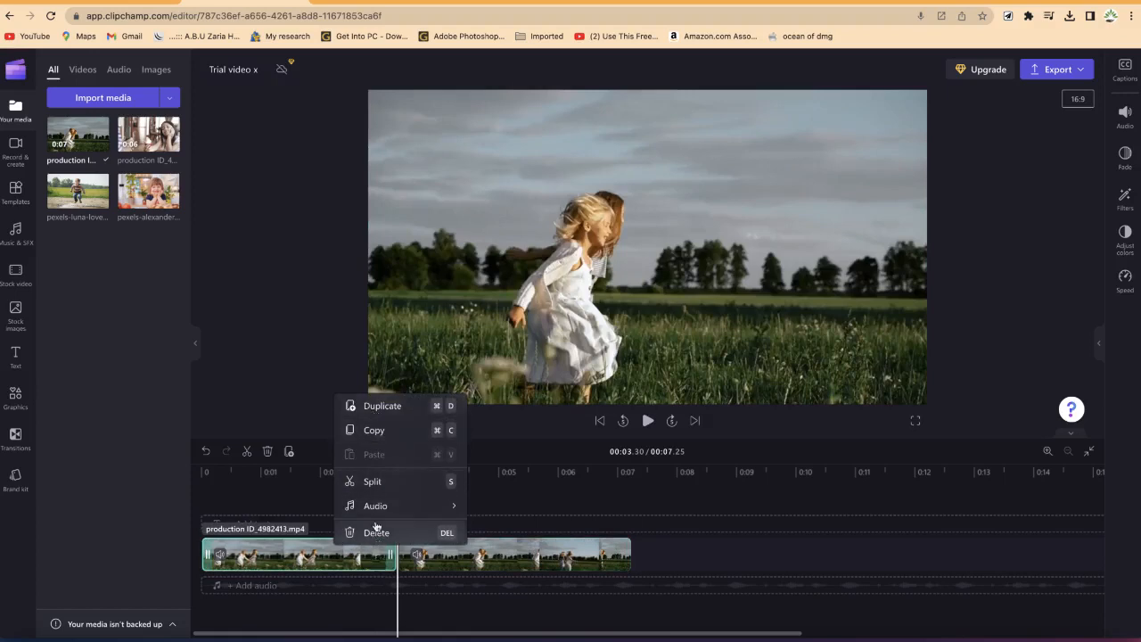
{"action": "mouse_move", "coordinate": [372, 516]}
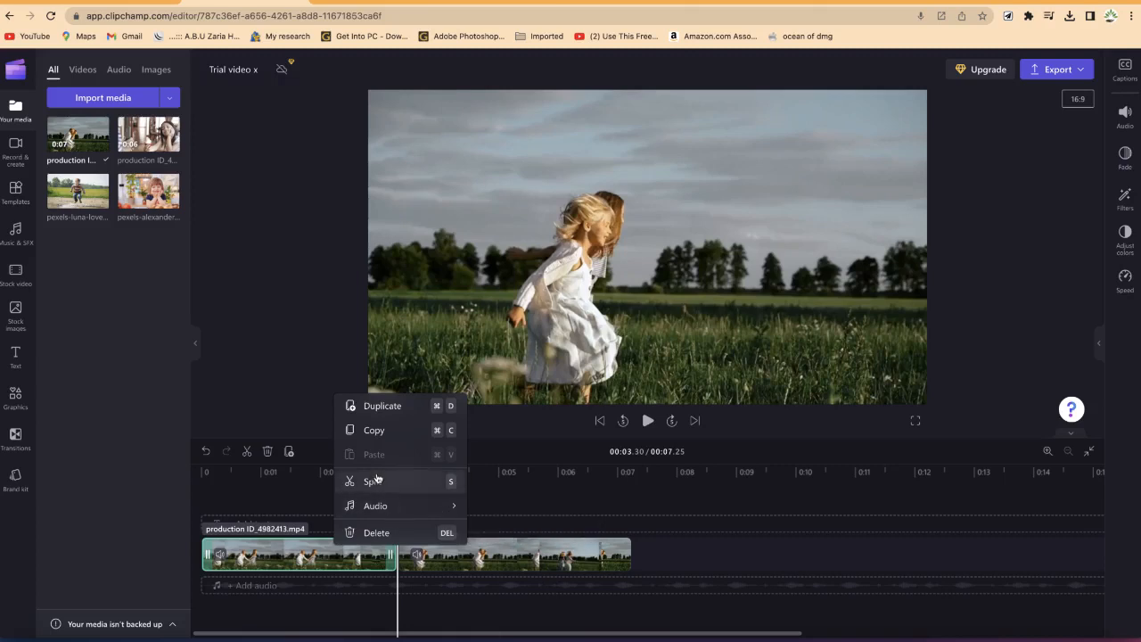
{"action": "left_click", "coordinate": [382, 407]}
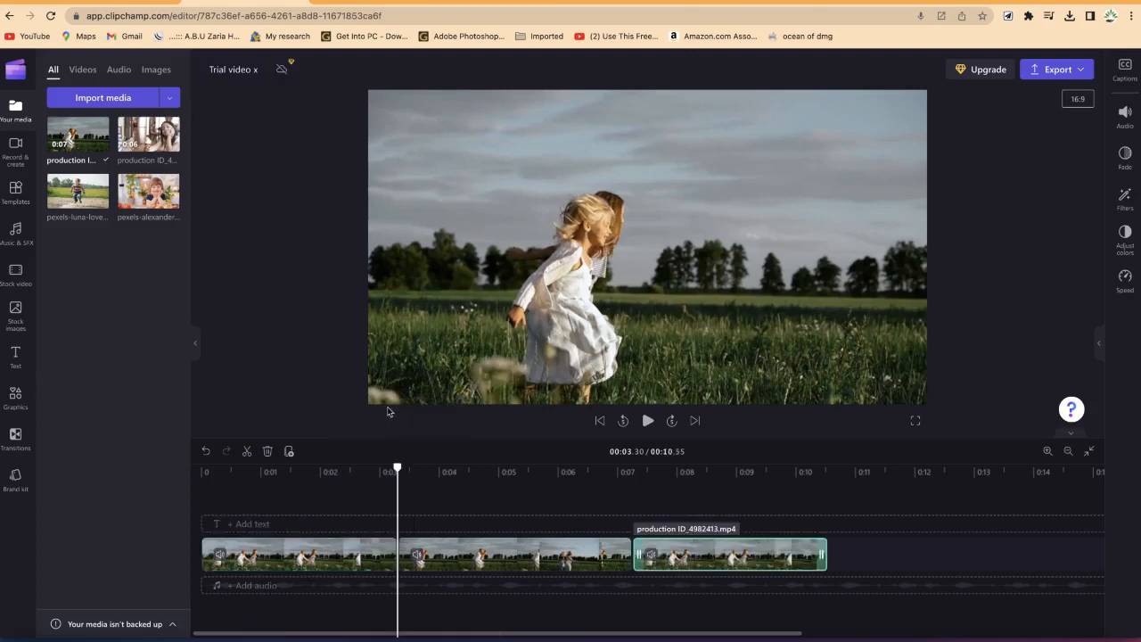
Step: Copy the second clip segment and paste it at the playhead at about 10.6 seconds
{"action": "left_click", "coordinate": [438, 554]}
{"action": "right_click", "coordinate": [567, 559]}
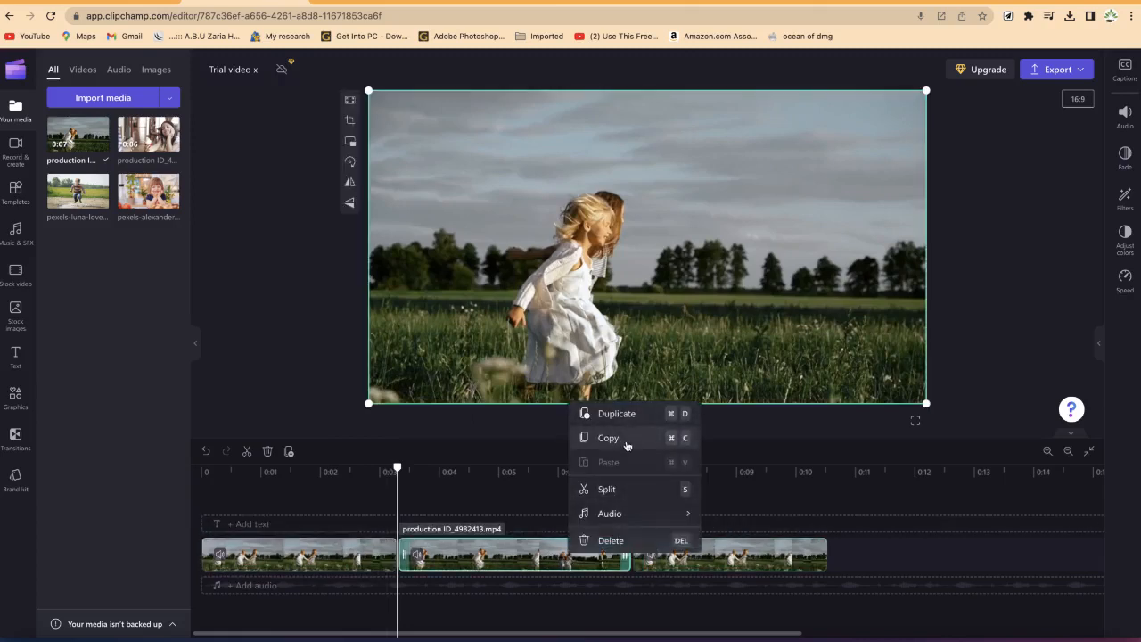
{"action": "left_click", "coordinate": [627, 440]}
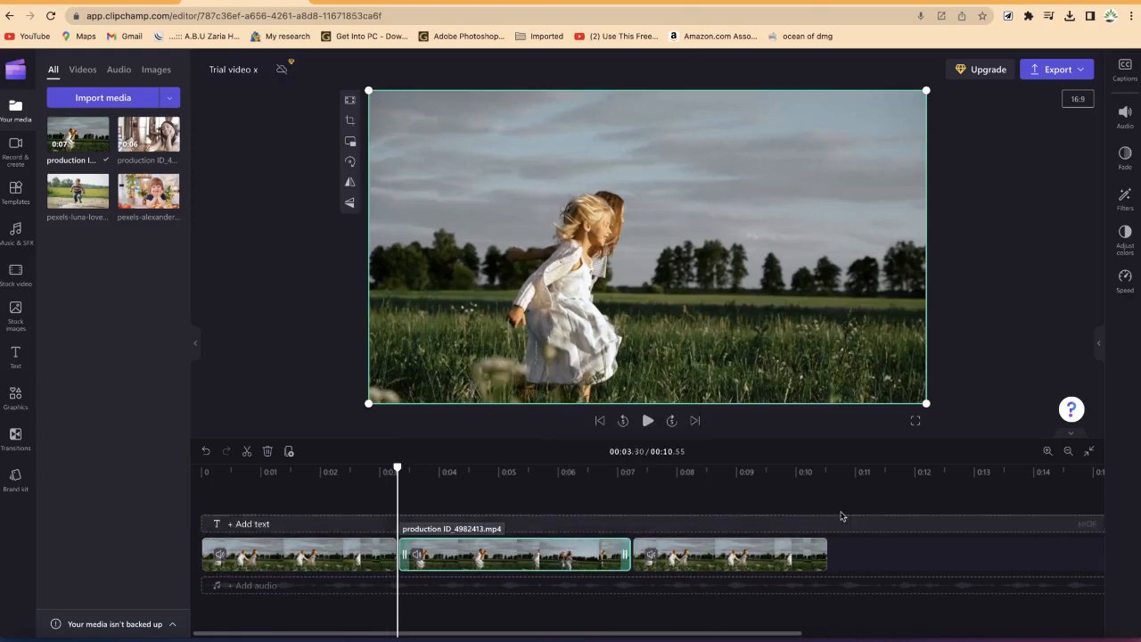
{"action": "left_click", "coordinate": [840, 474]}
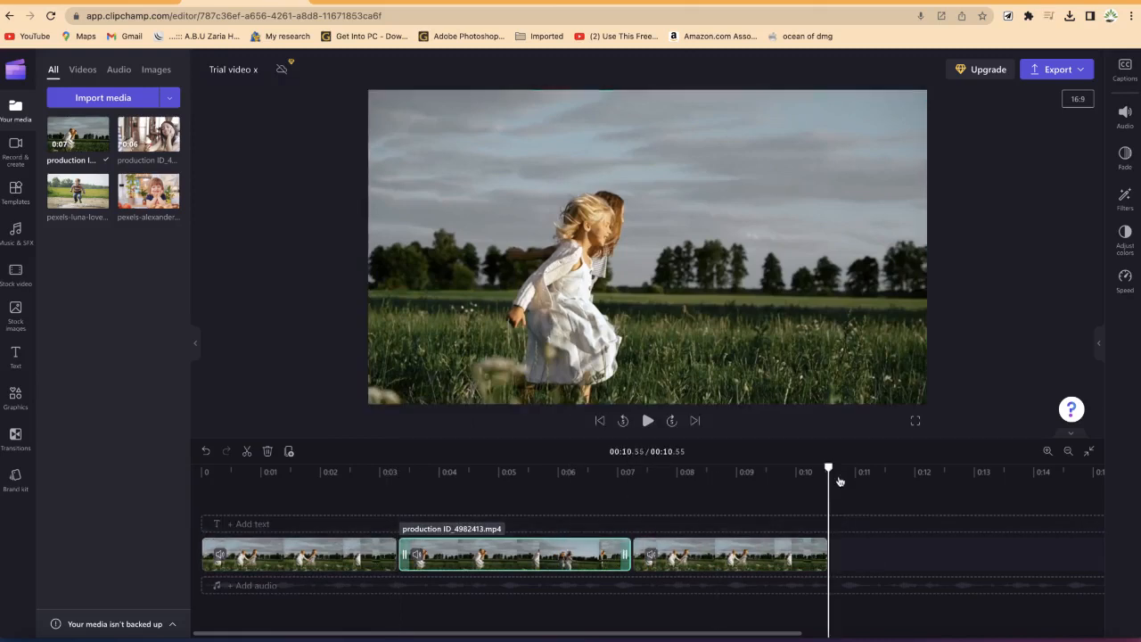
{"action": "key", "text": "ctrl+v"}
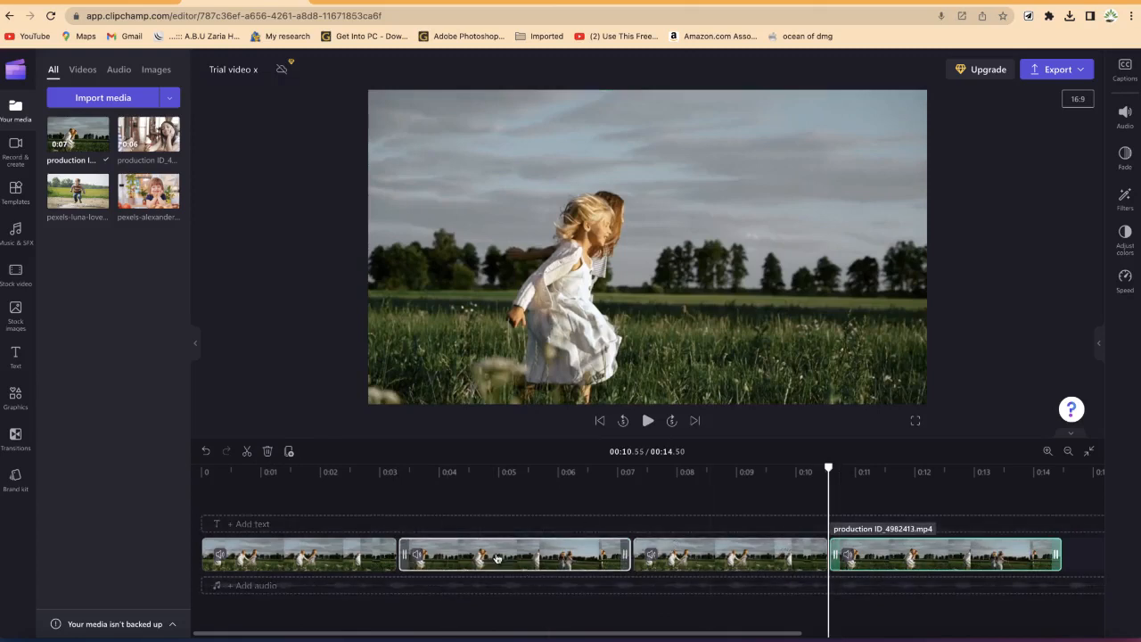
Step: Rearrange the clip segments across two tracks so they alternate between the lower and upper track
{"action": "left_click_drag", "start_coordinate": [496, 558], "coordinate": [985, 530]}
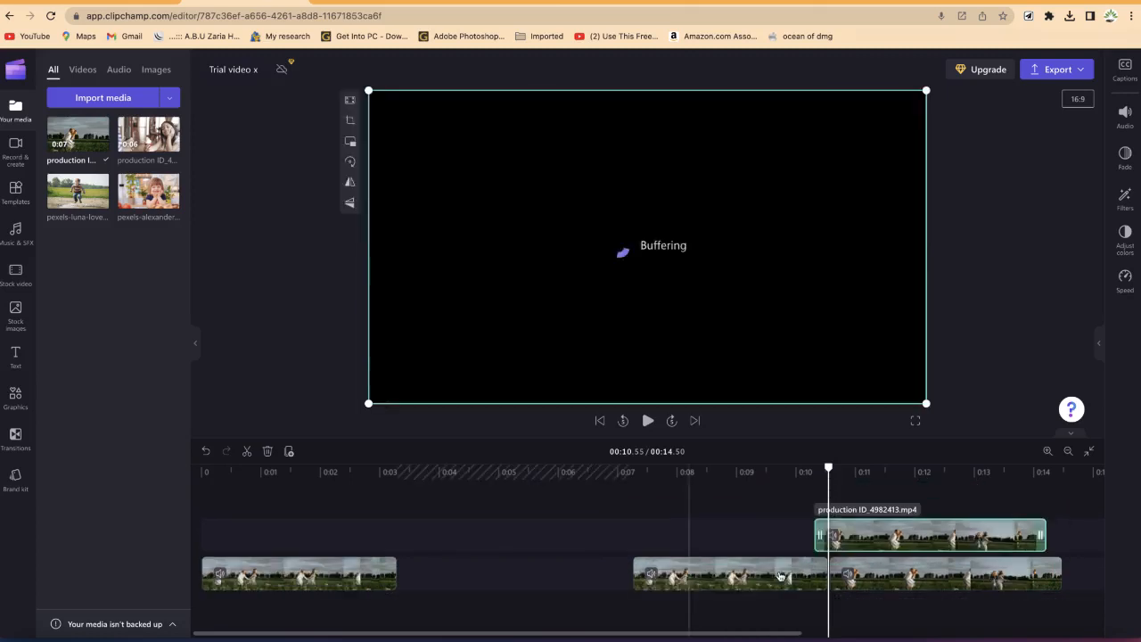
{"action": "left_click_drag", "start_coordinate": [773, 572], "coordinate": [635, 575]}
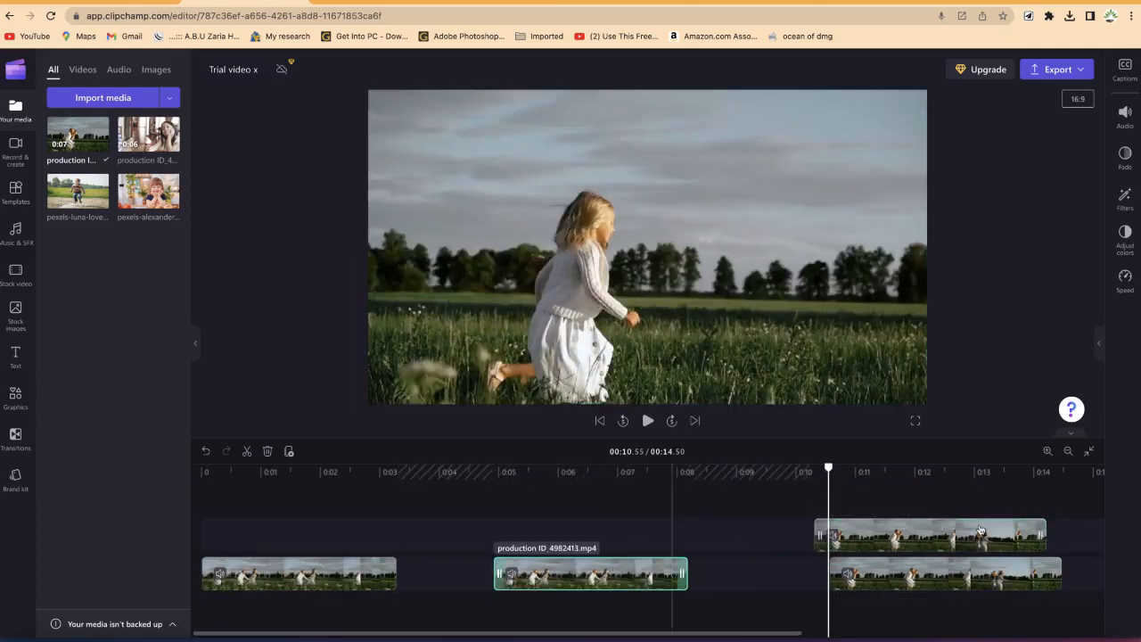
{"action": "left_click_drag", "start_coordinate": [955, 571], "coordinate": [512, 535]}
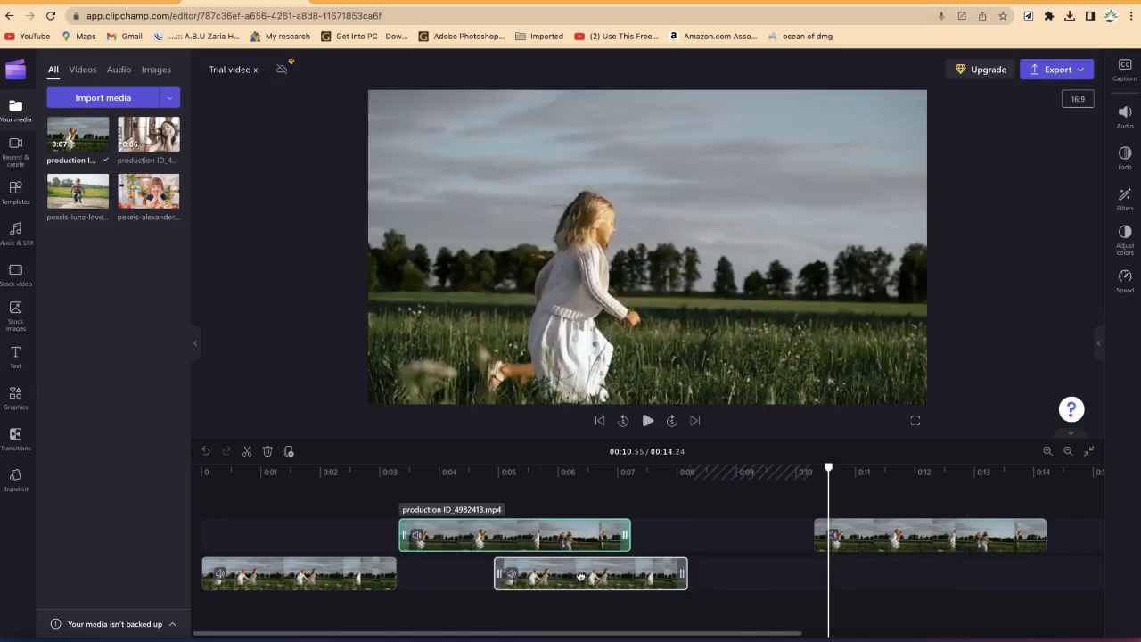
{"action": "left_click_drag", "start_coordinate": [656, 565], "coordinate": [718, 572]}
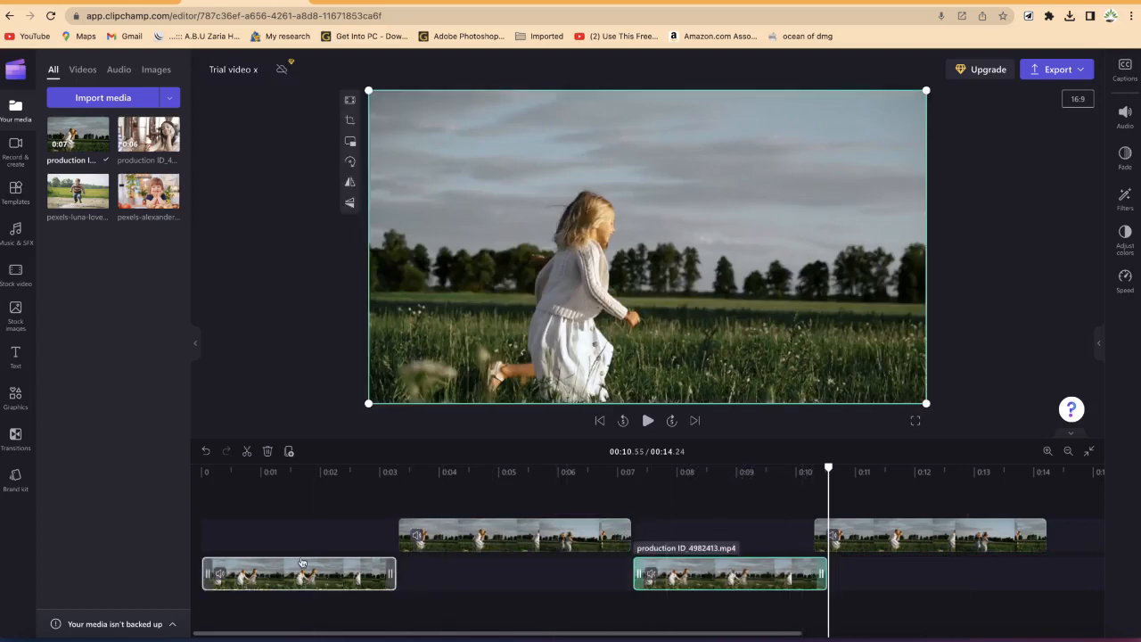
Step: Zoom the timeline in, out and to fit to inspect the clip arrangement
{"action": "left_click", "coordinate": [1085, 454]}
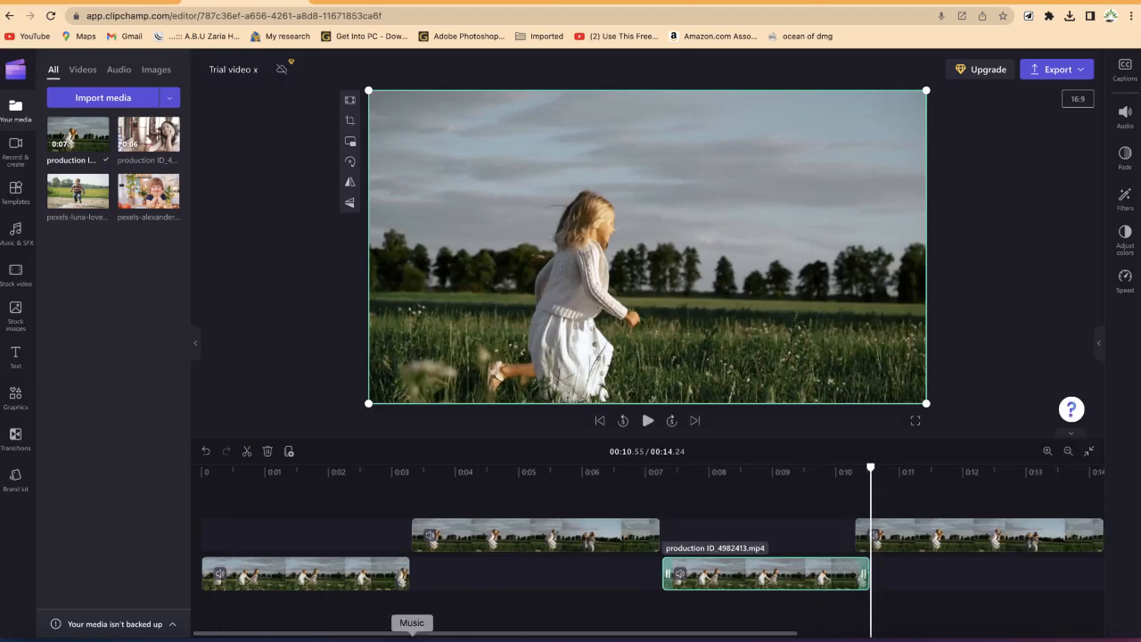
{"action": "left_click", "coordinate": [1069, 449]}
{"action": "left_click", "coordinate": [1069, 449]}
{"action": "left_click", "coordinate": [1070, 451]}
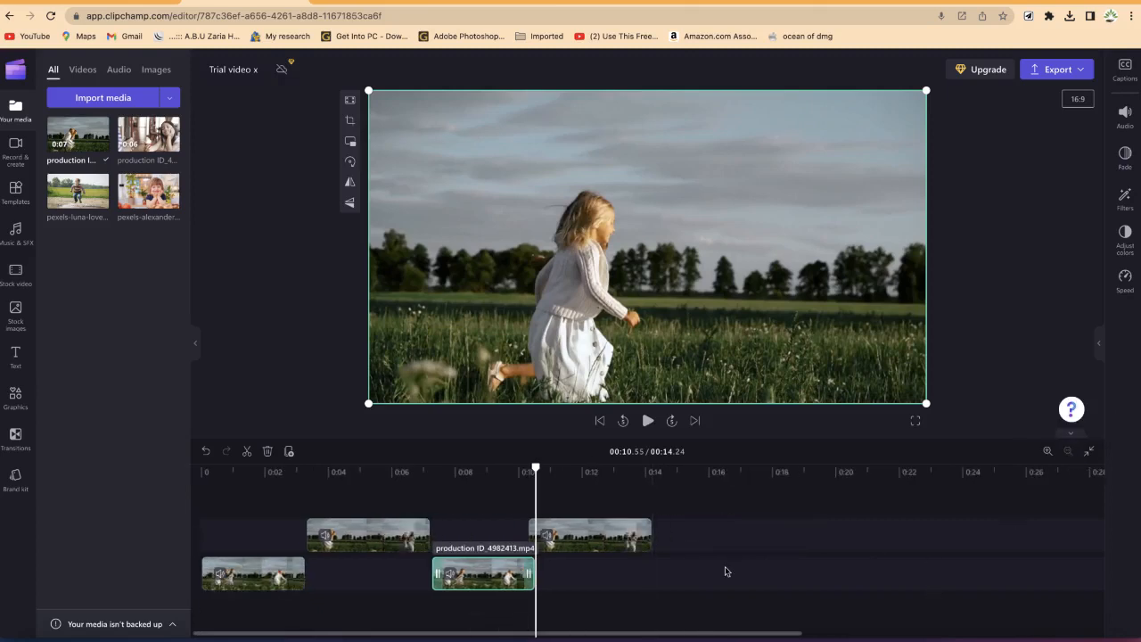
{"action": "left_click", "coordinate": [1049, 452]}
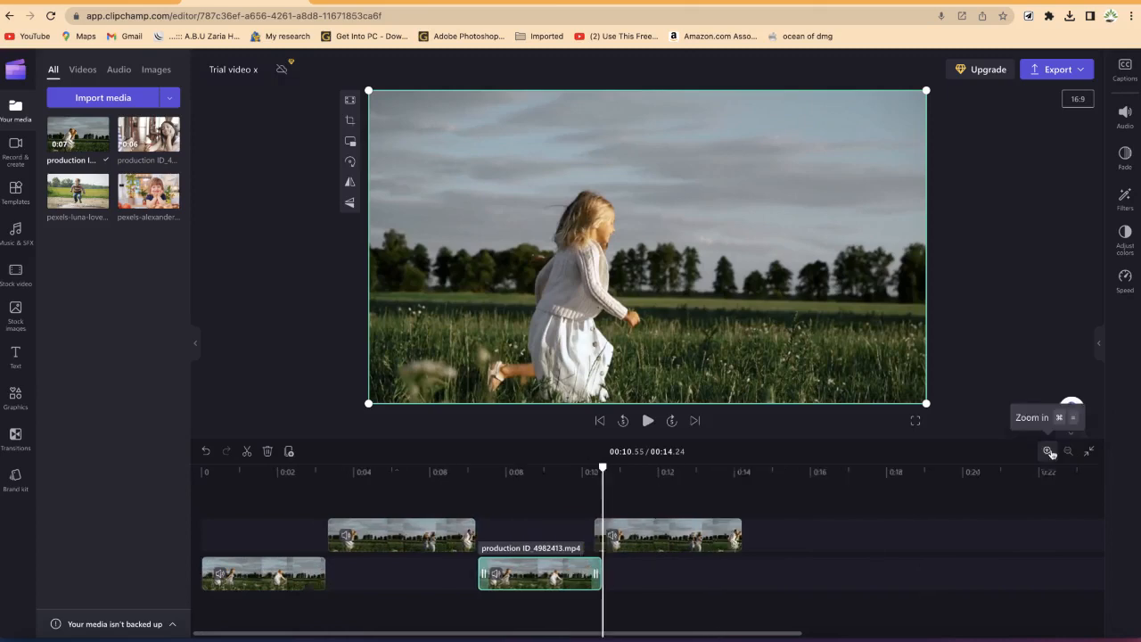
{"action": "left_click", "coordinate": [1049, 452]}
{"action": "left_click", "coordinate": [1049, 452]}
{"action": "left_click", "coordinate": [1049, 452]}
{"action": "left_click", "coordinate": [1049, 452]}
{"action": "left_click", "coordinate": [1050, 452]}
{"action": "left_click", "coordinate": [1050, 452]}
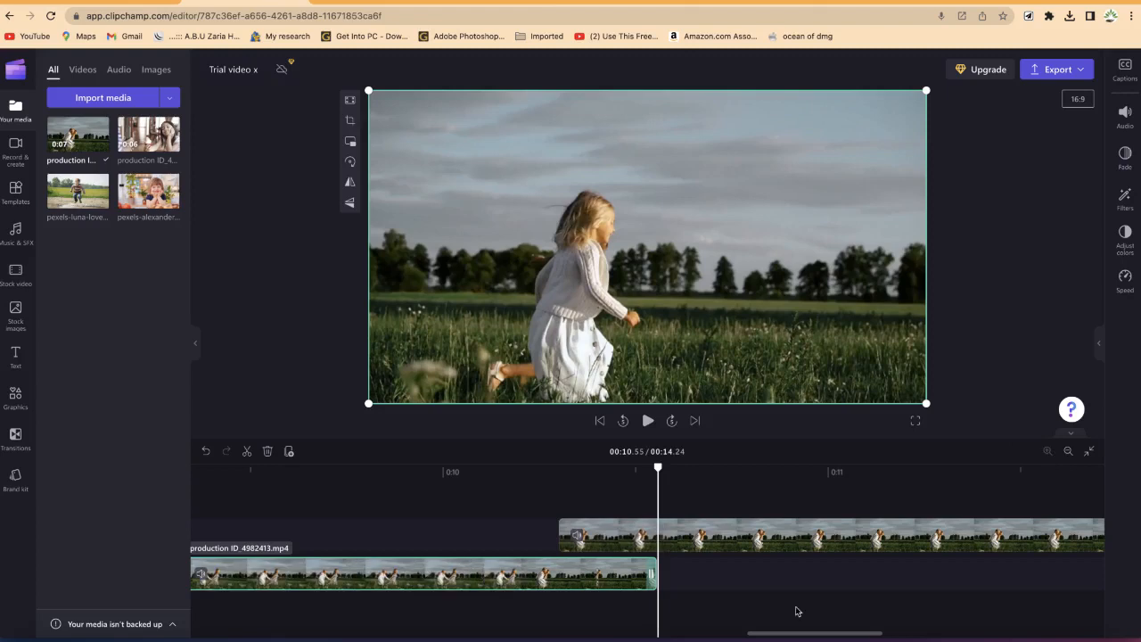
{"action": "left_click", "coordinate": [1068, 452]}
{"action": "left_click", "coordinate": [1068, 452]}
{"action": "left_click", "coordinate": [1068, 452]}
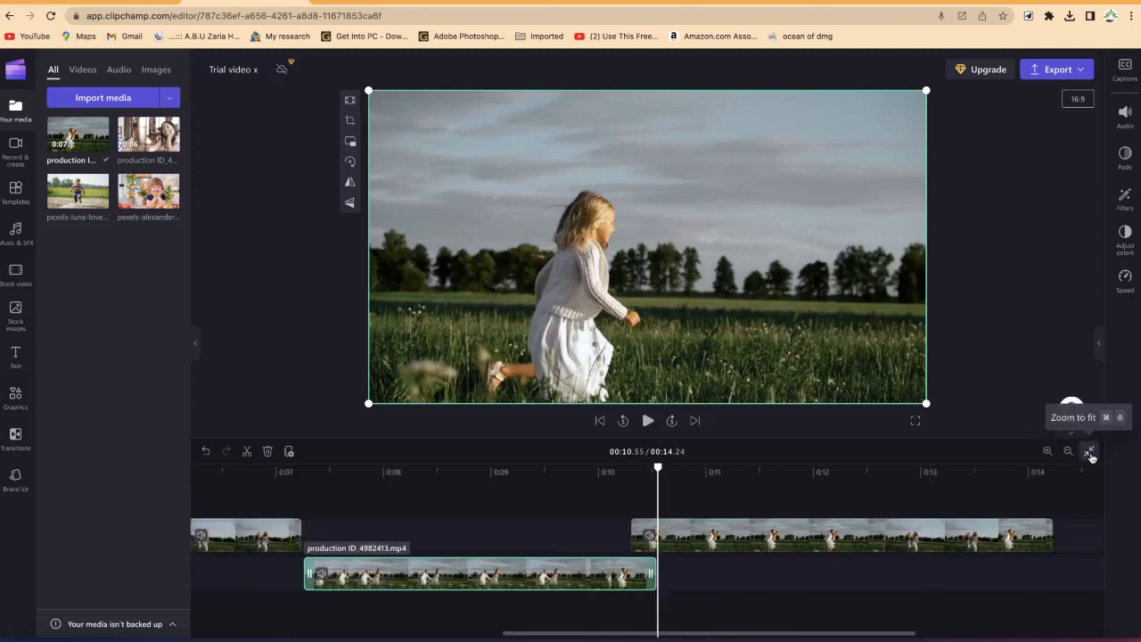
{"action": "left_click", "coordinate": [1090, 452]}
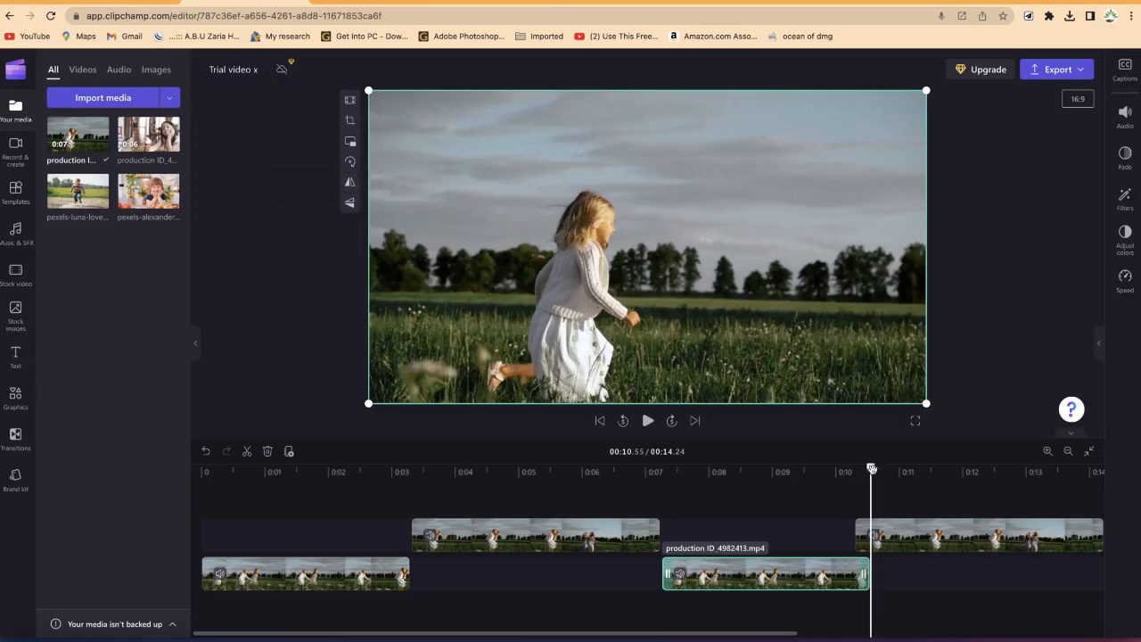
Step: Flip the selected clip vertically and horizontally, toggling each flip back to the original orientation
{"action": "left_click_drag", "start_coordinate": [871, 470], "coordinate": [778, 470]}
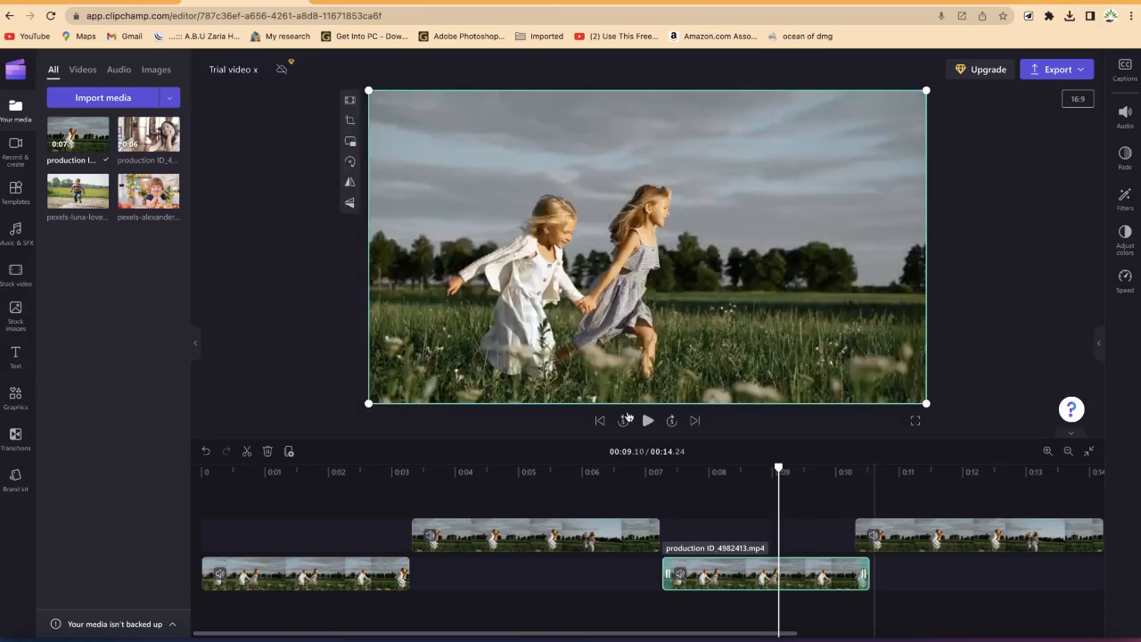
{"action": "left_click", "coordinate": [349, 204]}
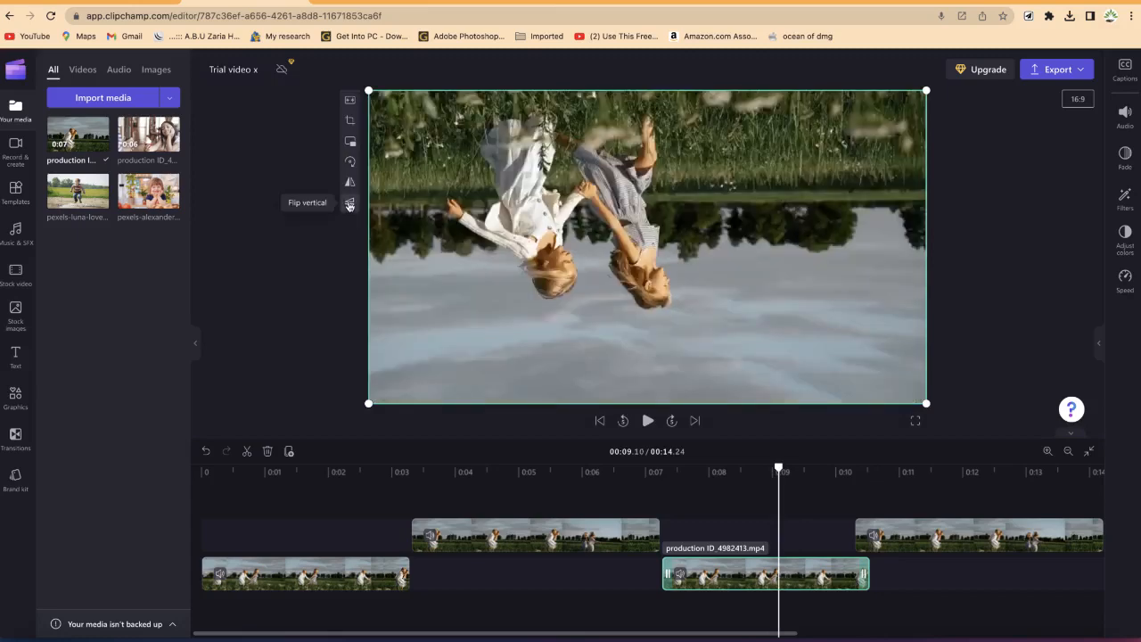
{"action": "left_click", "coordinate": [350, 185]}
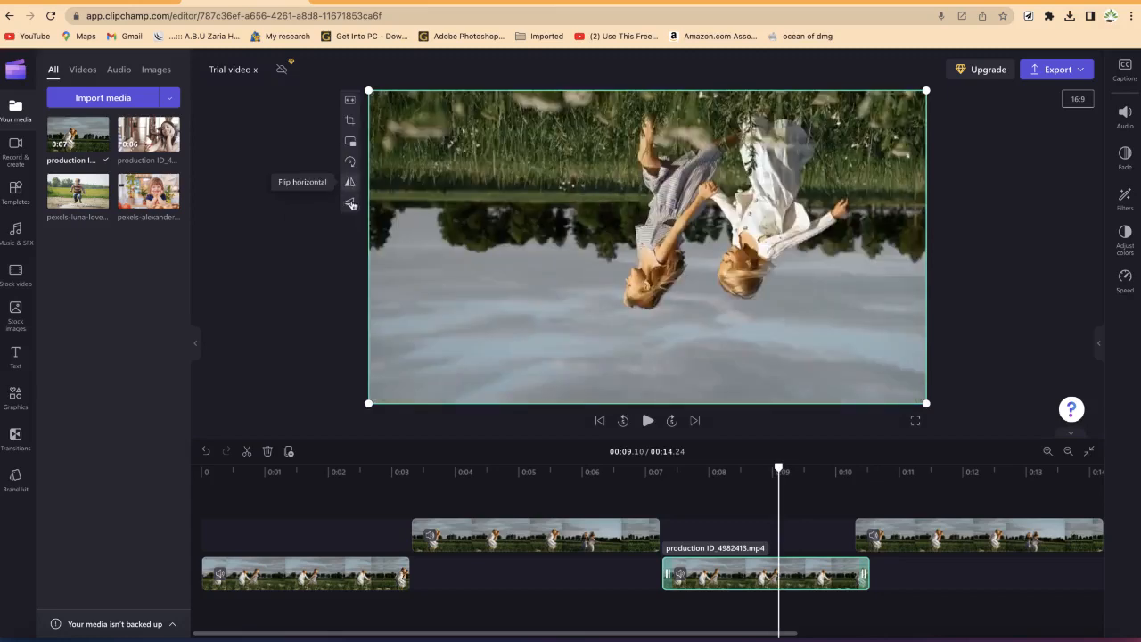
{"action": "left_click", "coordinate": [351, 203]}
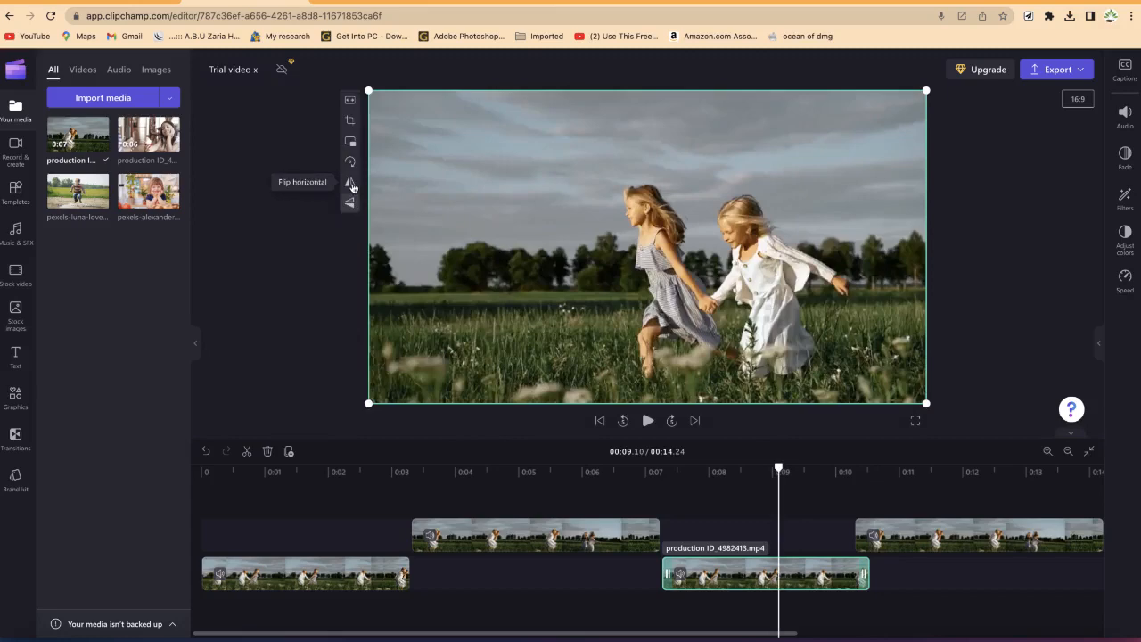
{"action": "left_click", "coordinate": [352, 185]}
{"action": "left_click", "coordinate": [351, 185]}
{"action": "left_click", "coordinate": [352, 184]}
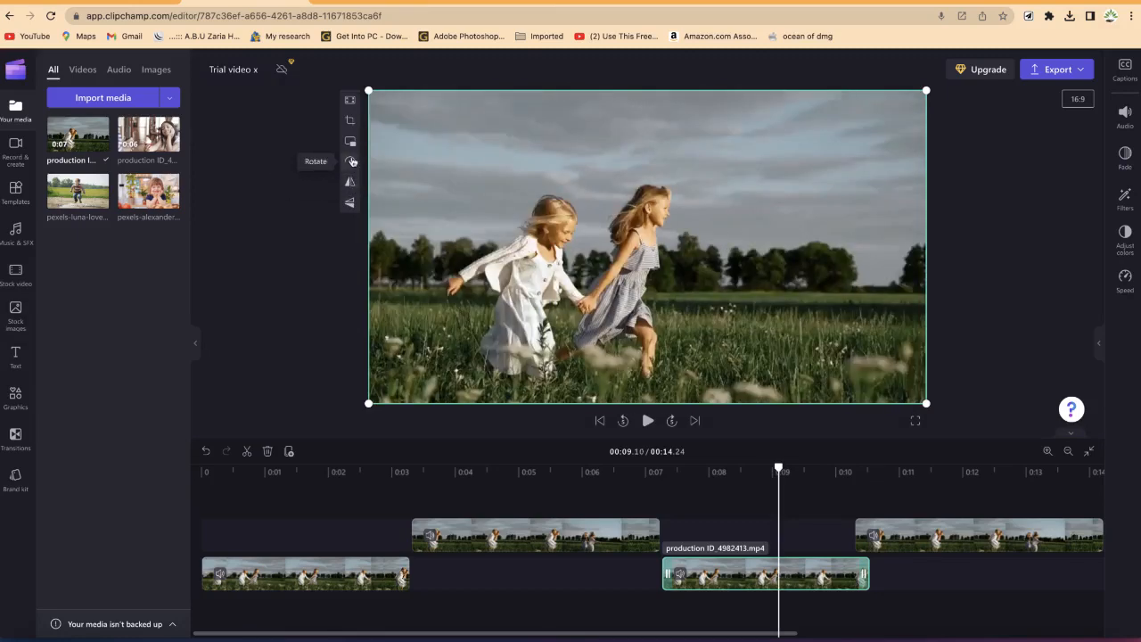
Step: Rotate the clip through four quarter turns back to its original orientation
{"action": "left_click", "coordinate": [351, 161]}
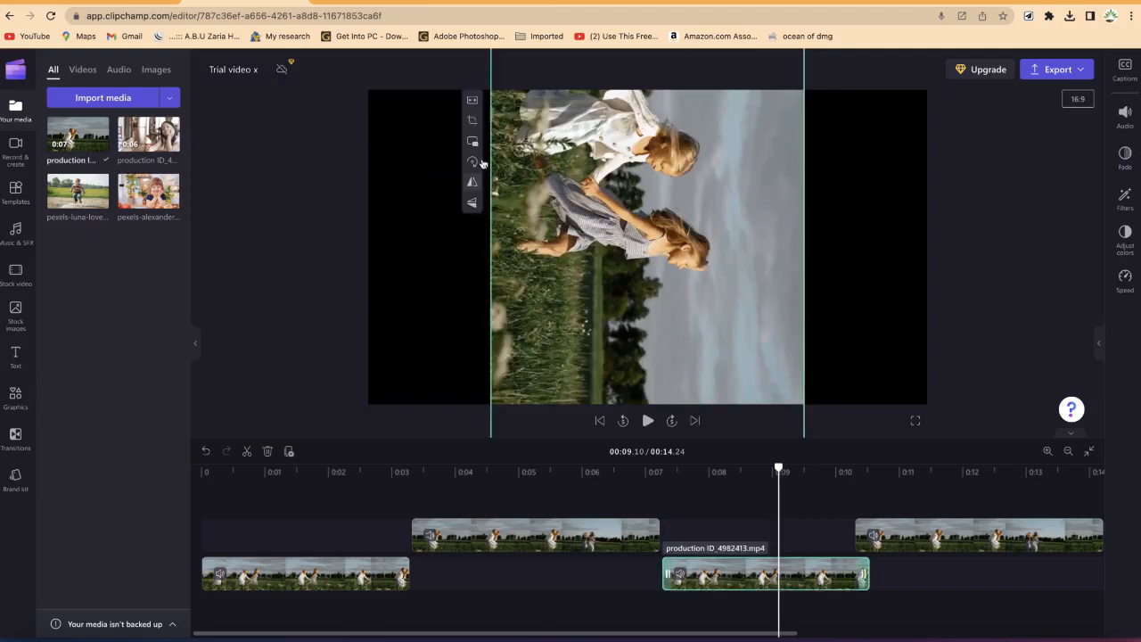
{"action": "left_click", "coordinate": [474, 162]}
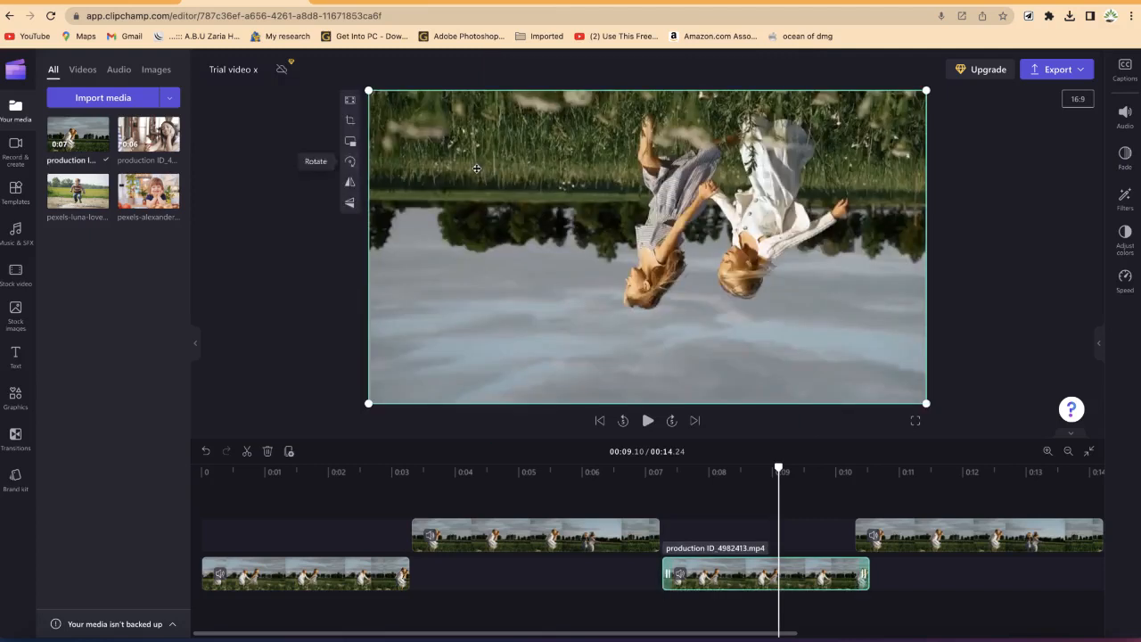
{"action": "left_click", "coordinate": [350, 161]}
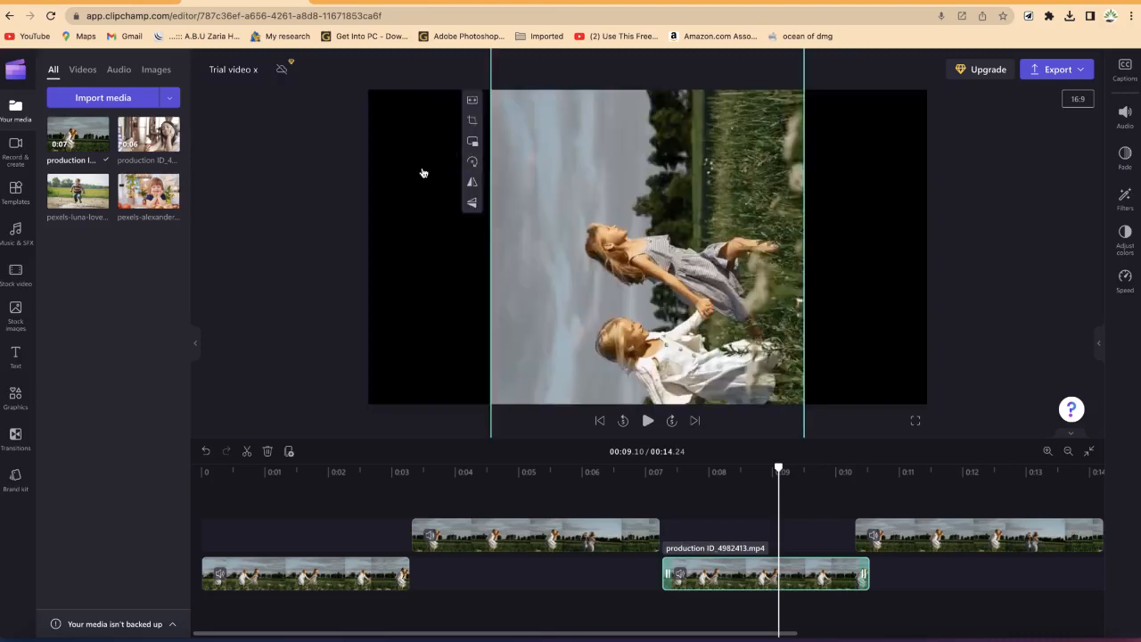
{"action": "left_click", "coordinate": [473, 162]}
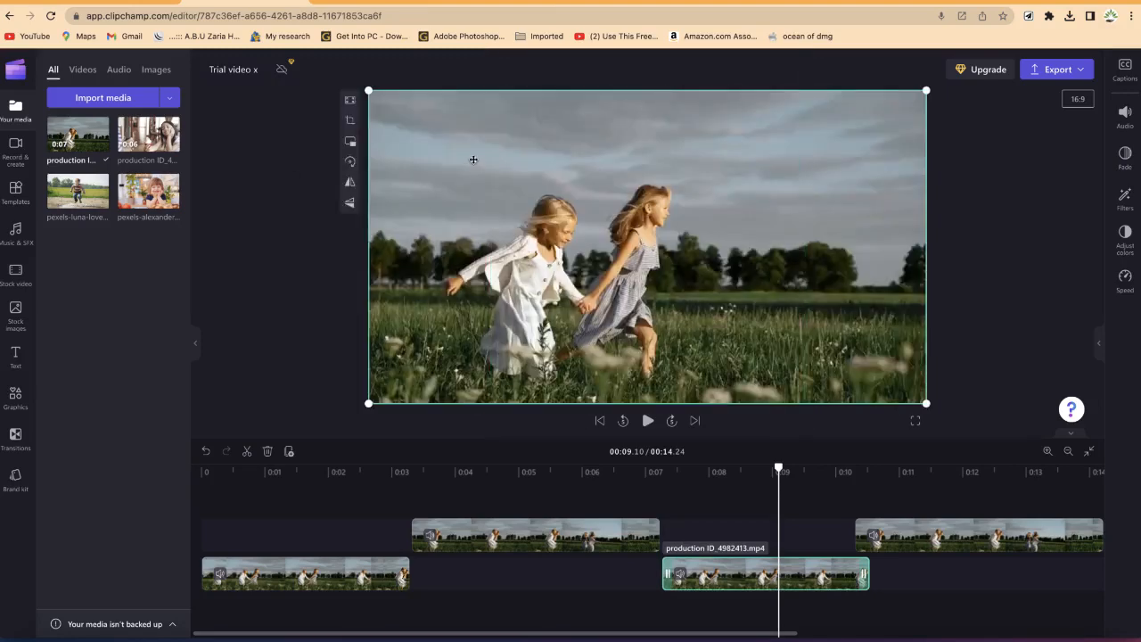
Step: Try picture-in-picture on the clip in the top left, bottom left and bottom right corners, then restore full frame
{"action": "left_click", "coordinate": [350, 143]}
{"action": "left_click", "coordinate": [351, 146]}
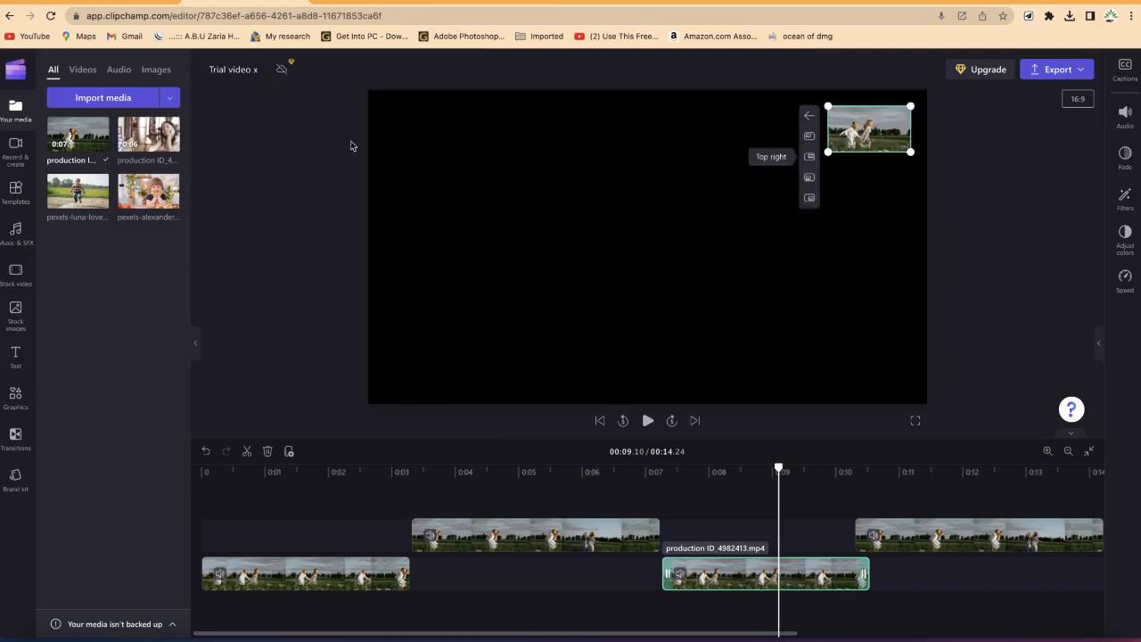
{"action": "left_click", "coordinate": [810, 136]}
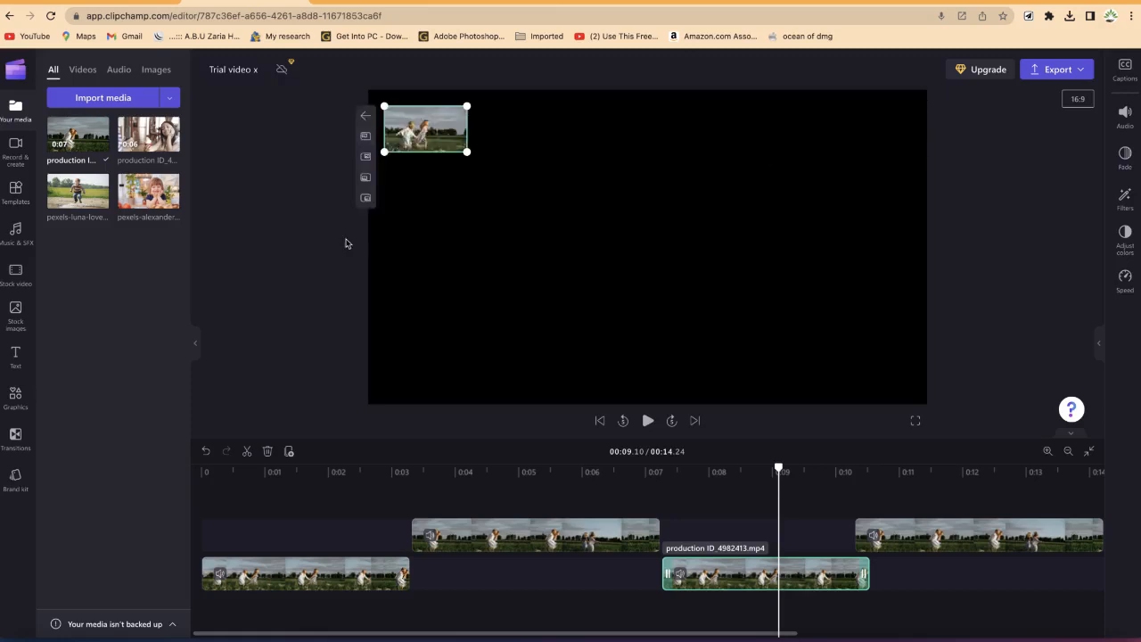
{"action": "left_click", "coordinate": [365, 178]}
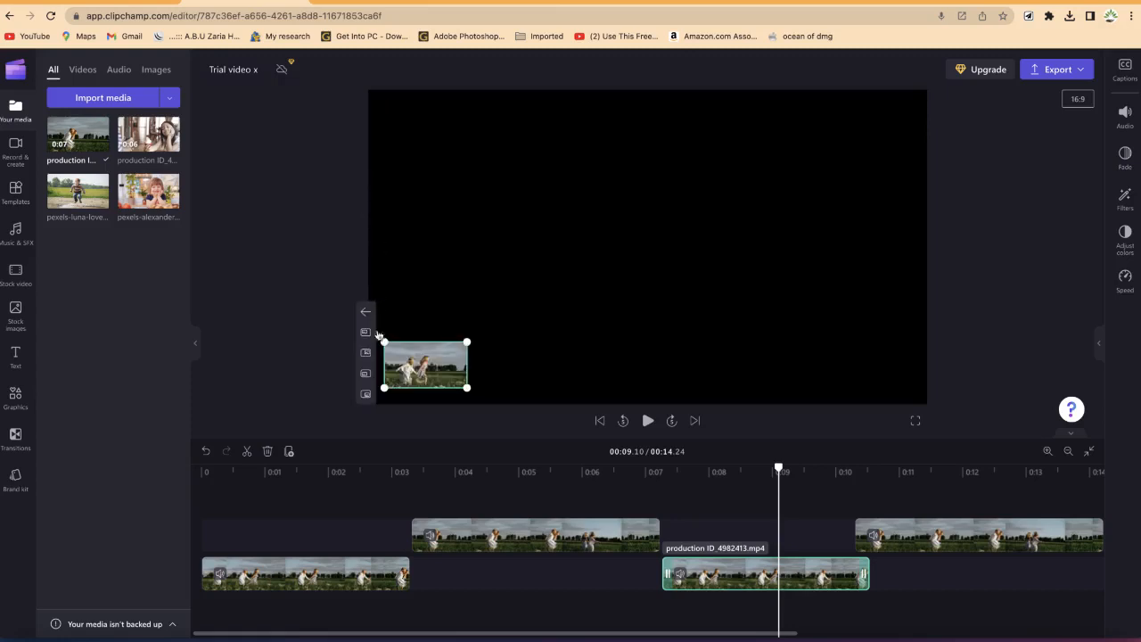
{"action": "left_click", "coordinate": [364, 393]}
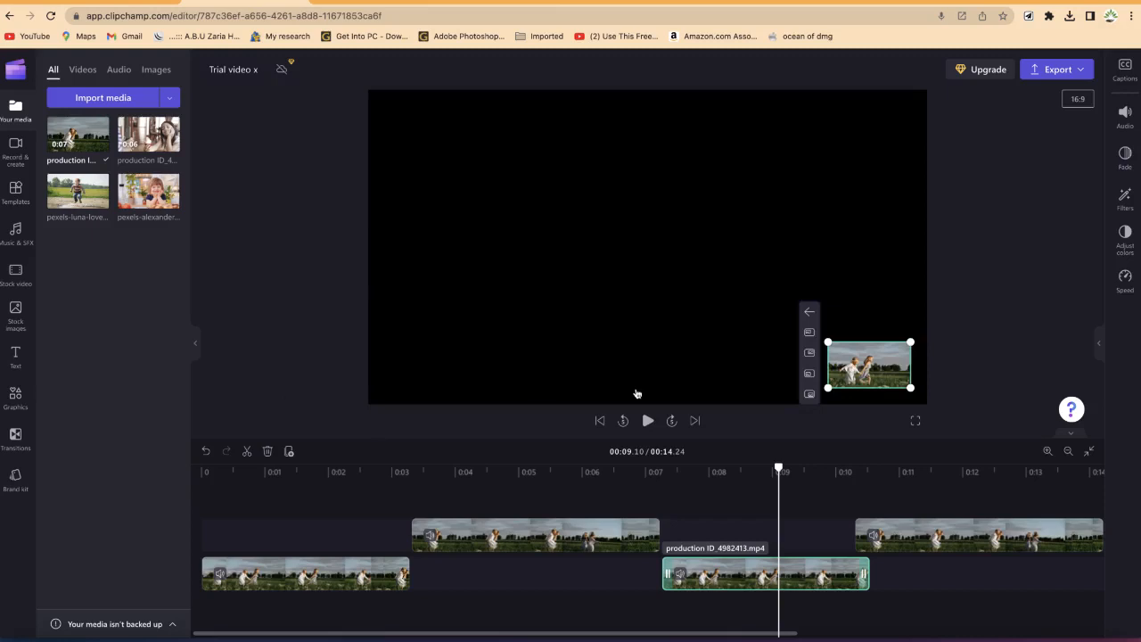
{"action": "left_click", "coordinate": [810, 311]}
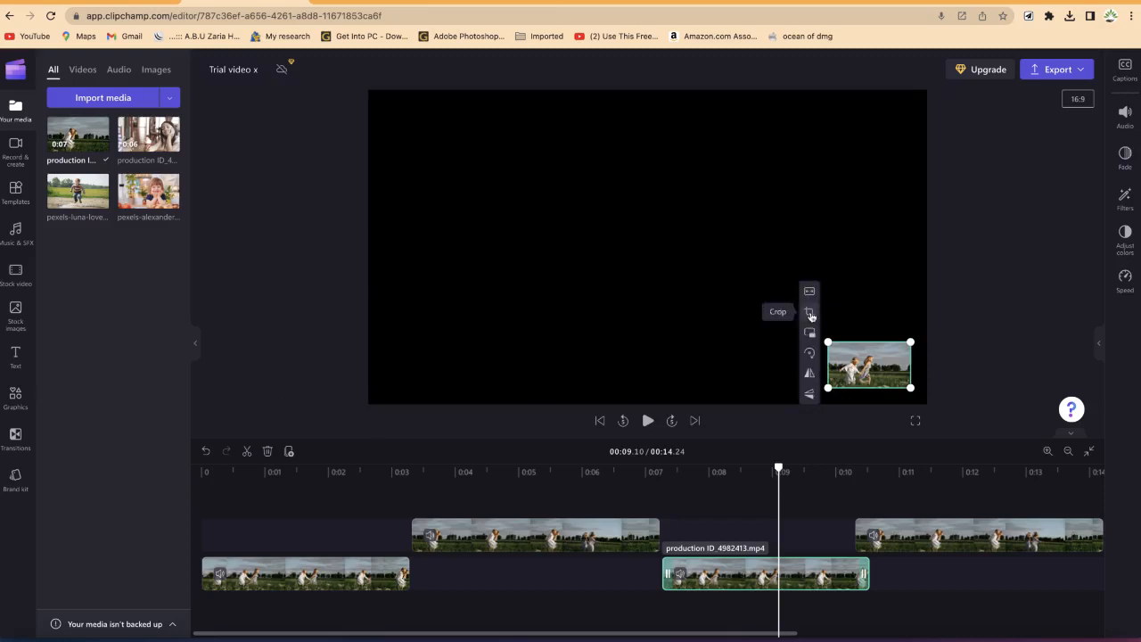
{"action": "left_click", "coordinate": [810, 293]}
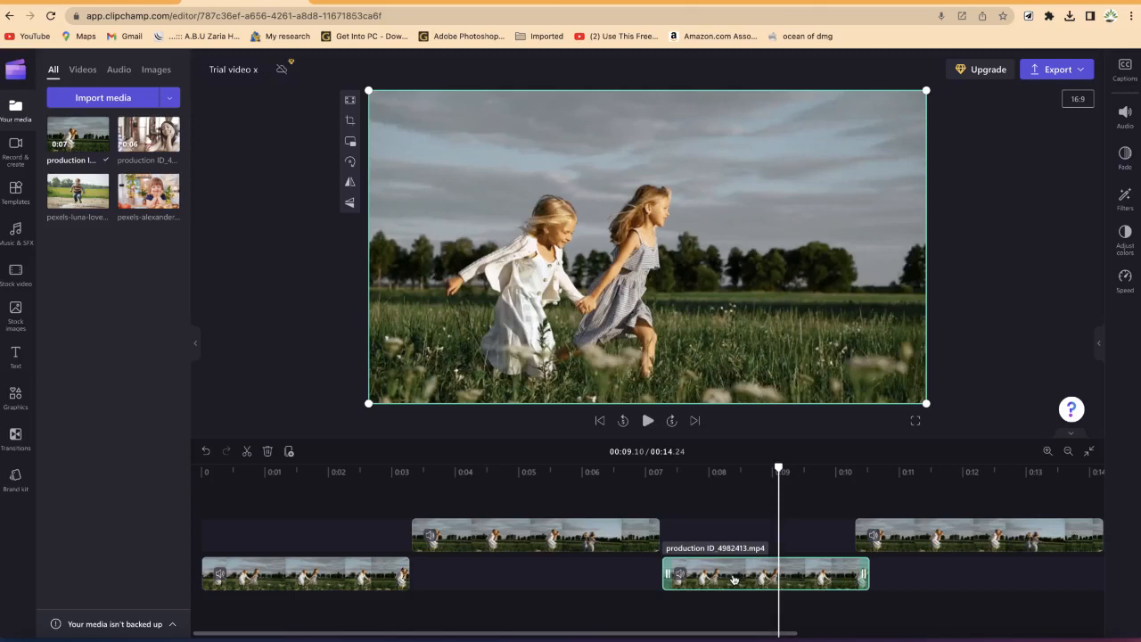
Step: Lower the selected clip's audio volume slightly
{"action": "left_click", "coordinate": [1125, 115]}
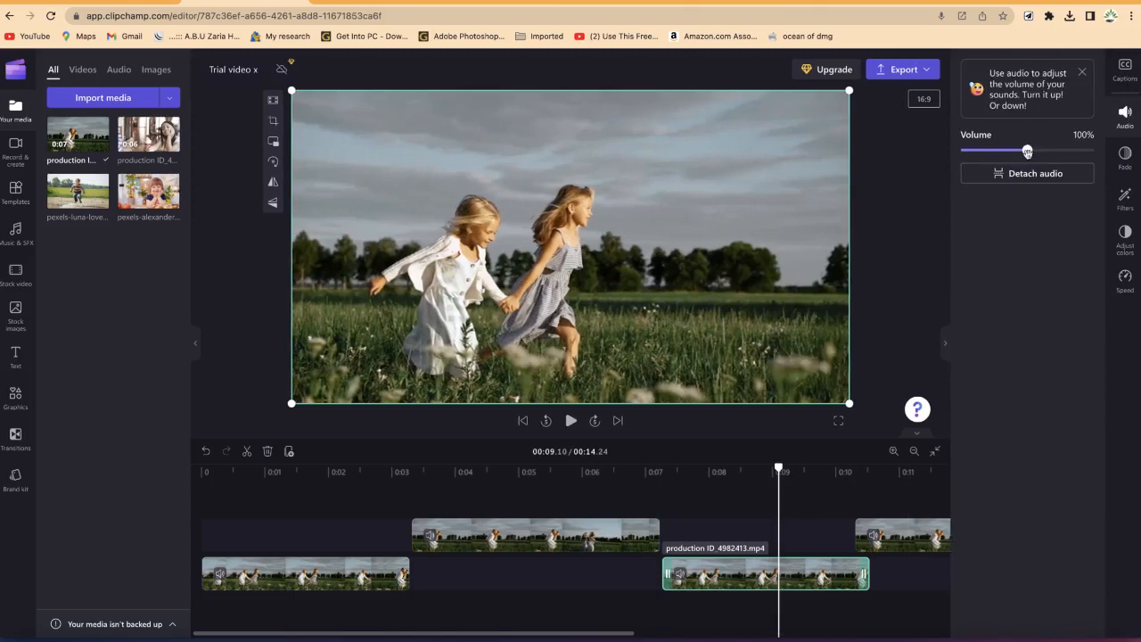
{"action": "mouse_move", "coordinate": [1029, 150]}
{"action": "left_mouse_down"}
{"action": "mouse_move", "coordinate": [990, 151]}
{"action": "mouse_move", "coordinate": [1008, 151]}
{"action": "left_mouse_up"}
{"action": "left_click", "coordinate": [1125, 158]}
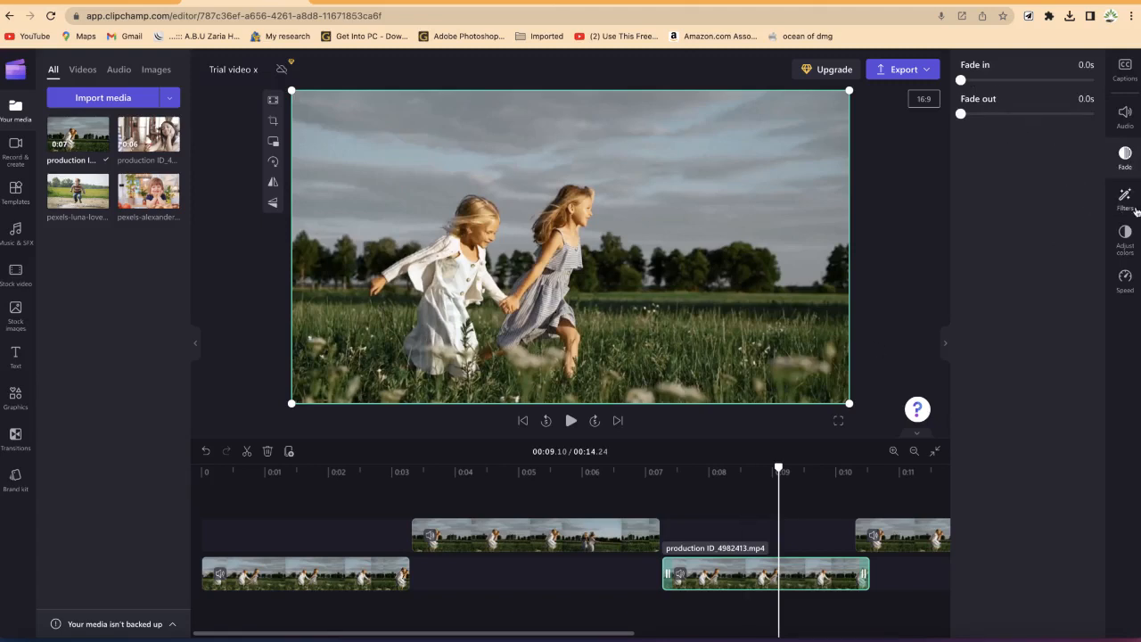
Step: Apply the Deep fried filter to the clip and reduce its intensity to a low level
{"action": "left_click", "coordinate": [1133, 203]}
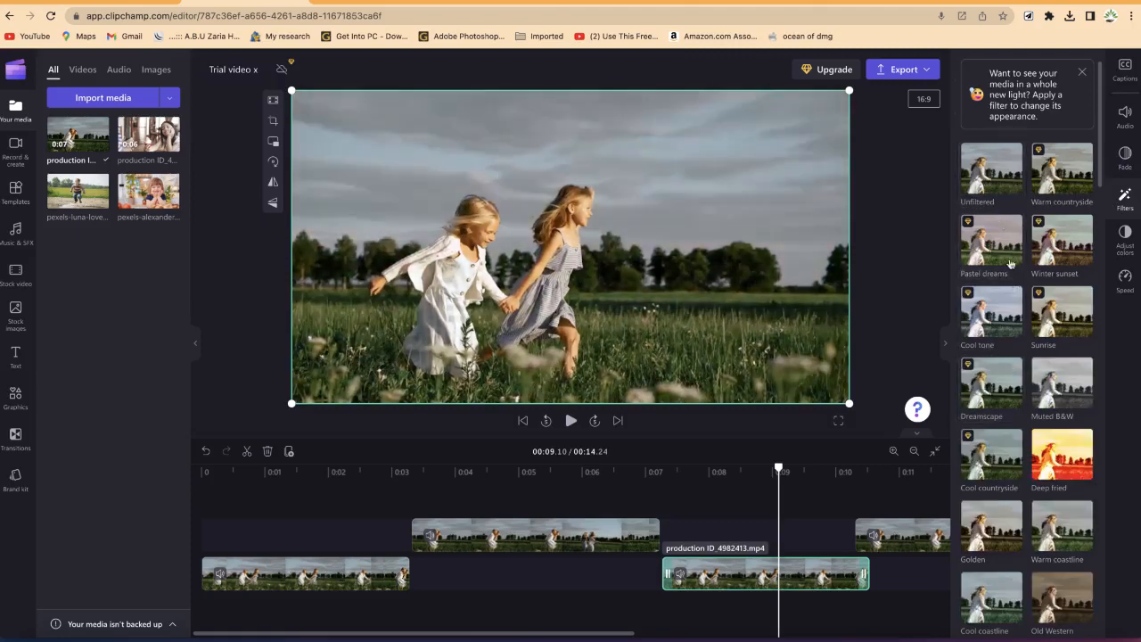
{"action": "left_click", "coordinate": [1060, 471]}
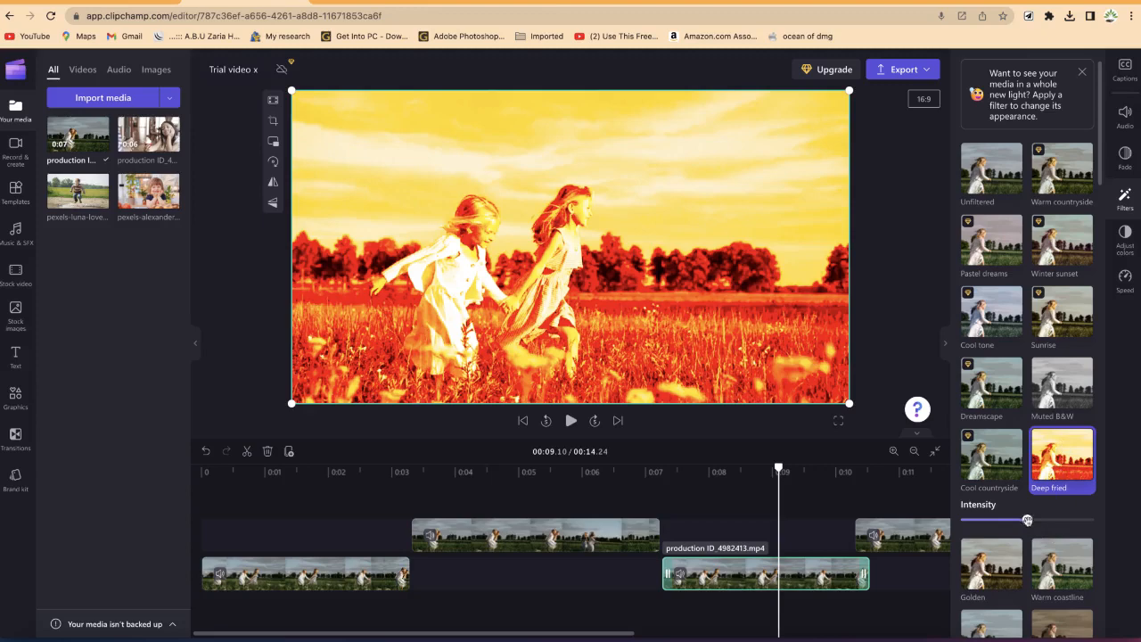
{"action": "left_click_drag", "start_coordinate": [1028, 522], "coordinate": [981, 526]}
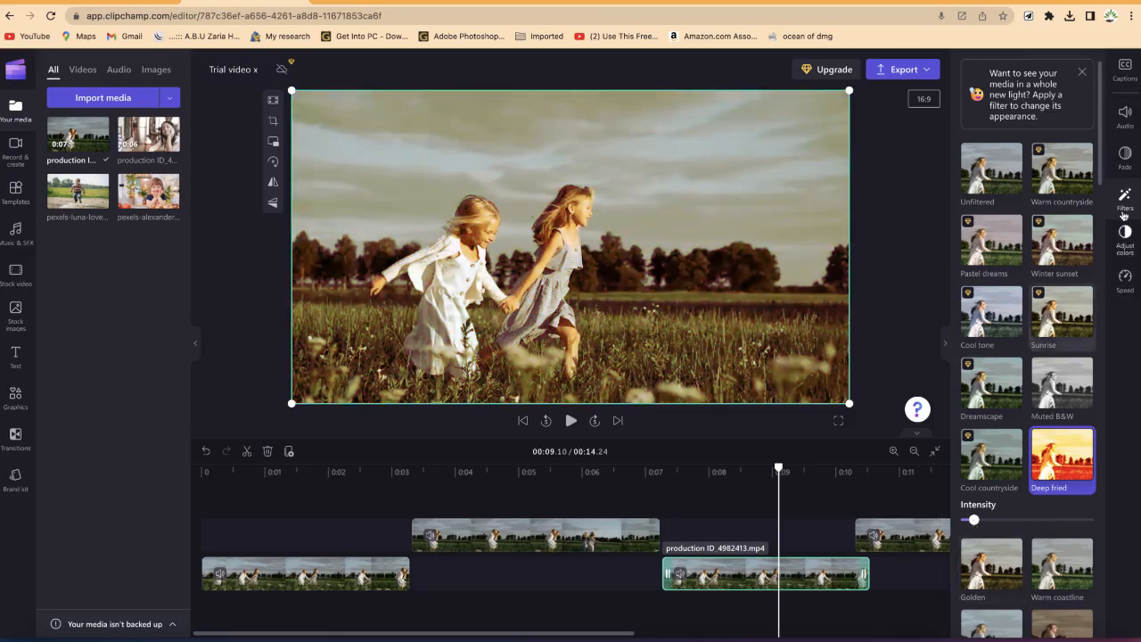
Step: Adjust the clip's colors by raising exposure and lowering contrast, saturation and temperature
{"action": "left_click", "coordinate": [1127, 250]}
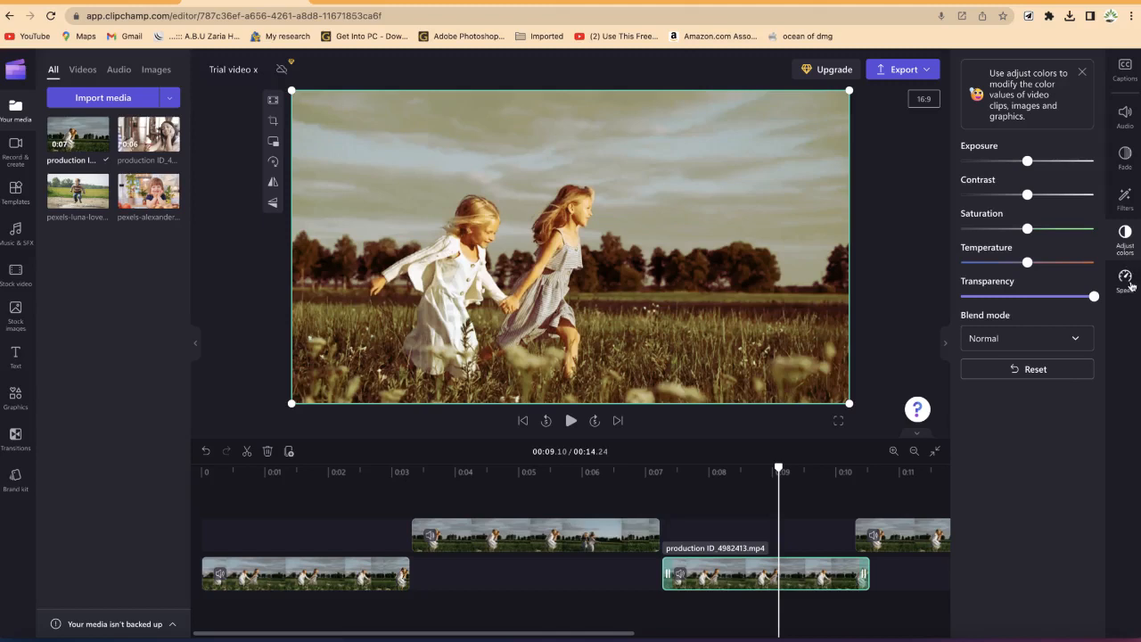
{"action": "left_click", "coordinate": [1128, 236]}
{"action": "left_click", "coordinate": [1128, 235]}
{"action": "left_click_drag", "start_coordinate": [1027, 160], "coordinate": [1020, 196]}
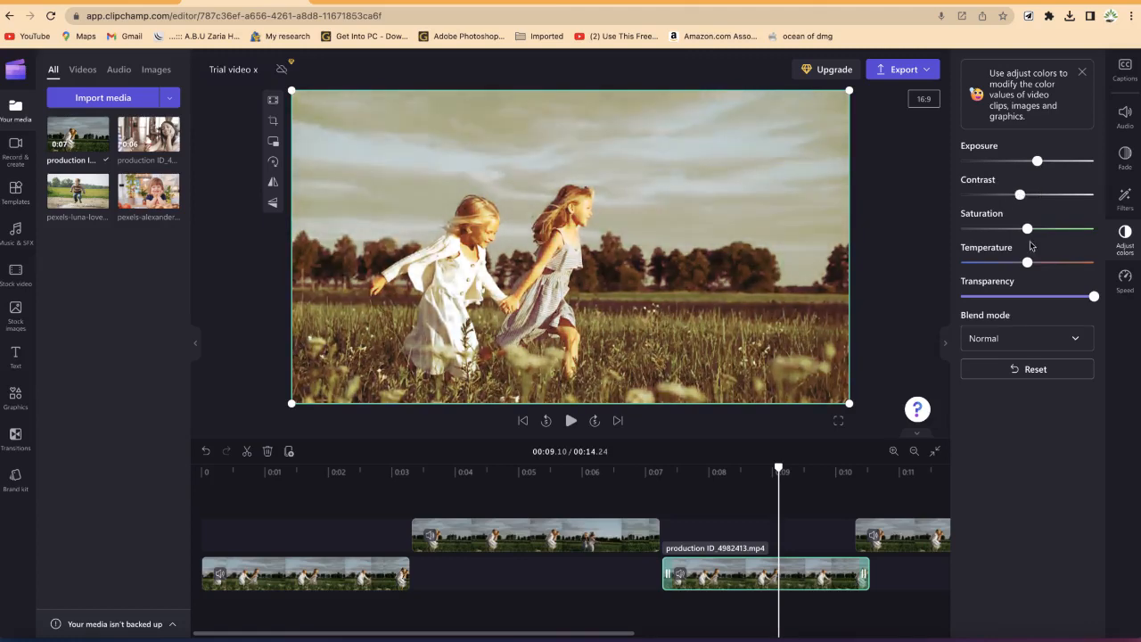
{"action": "left_click_drag", "start_coordinate": [1036, 232], "coordinate": [991, 232]}
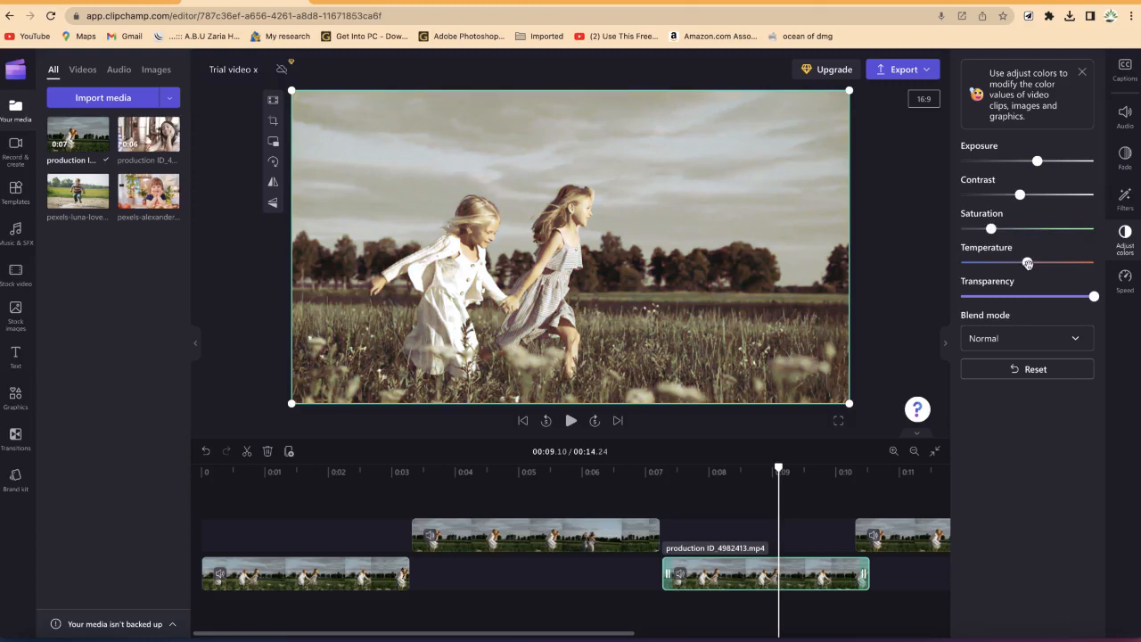
{"action": "left_click_drag", "start_coordinate": [1027, 265], "coordinate": [1004, 265]}
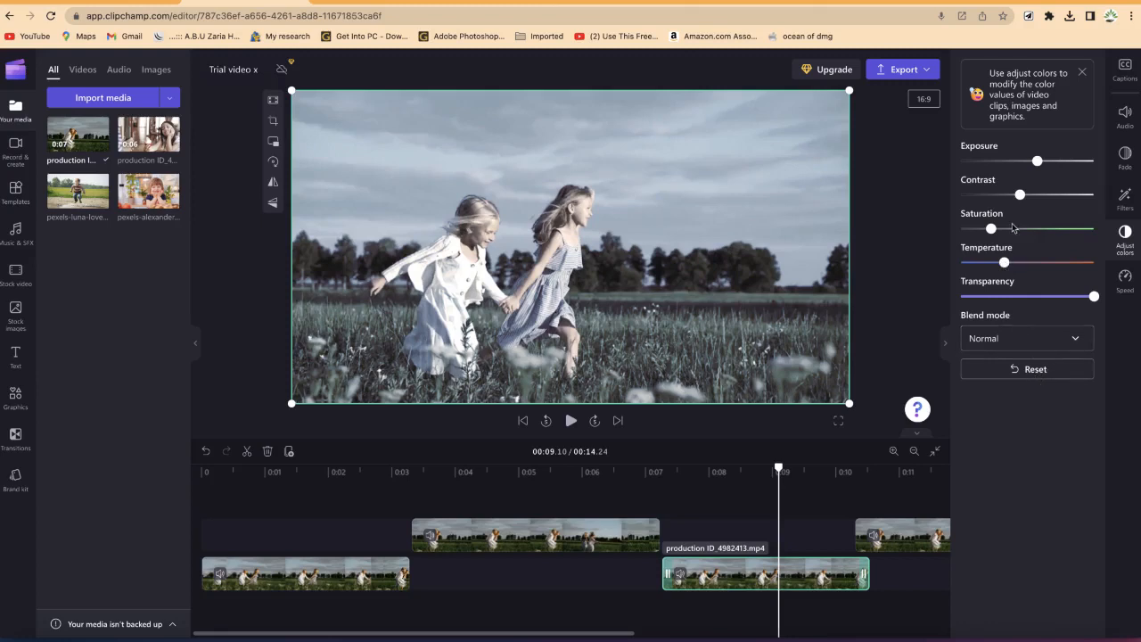
Step: Set the clip's playback speed to 2x
{"action": "left_click", "coordinate": [1126, 294]}
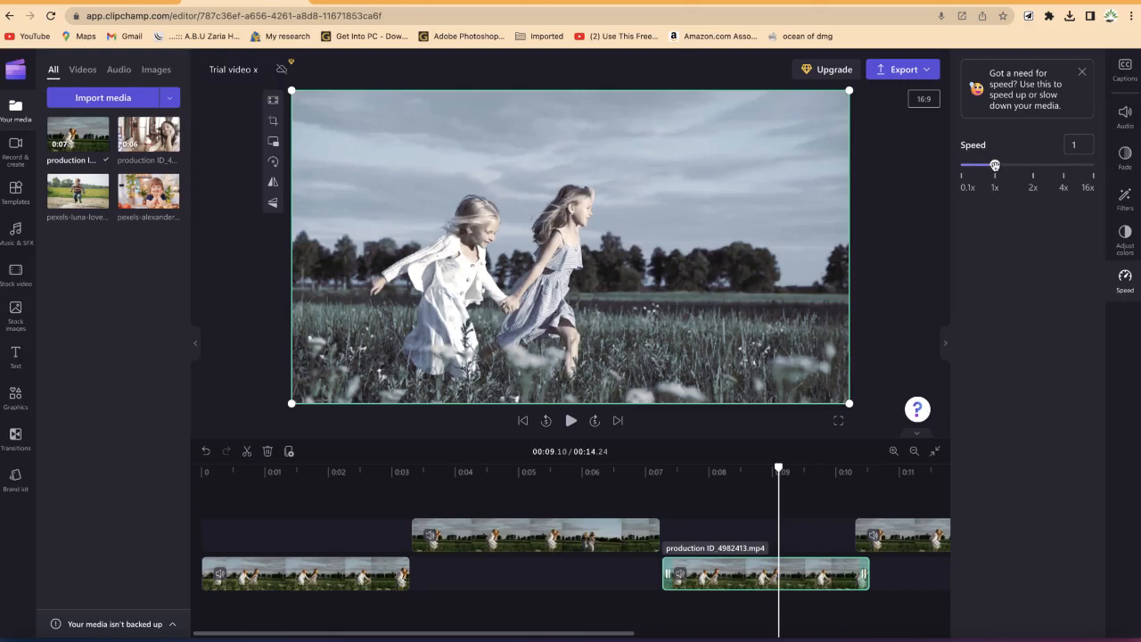
{"action": "left_click_drag", "start_coordinate": [997, 166], "coordinate": [1033, 168]}
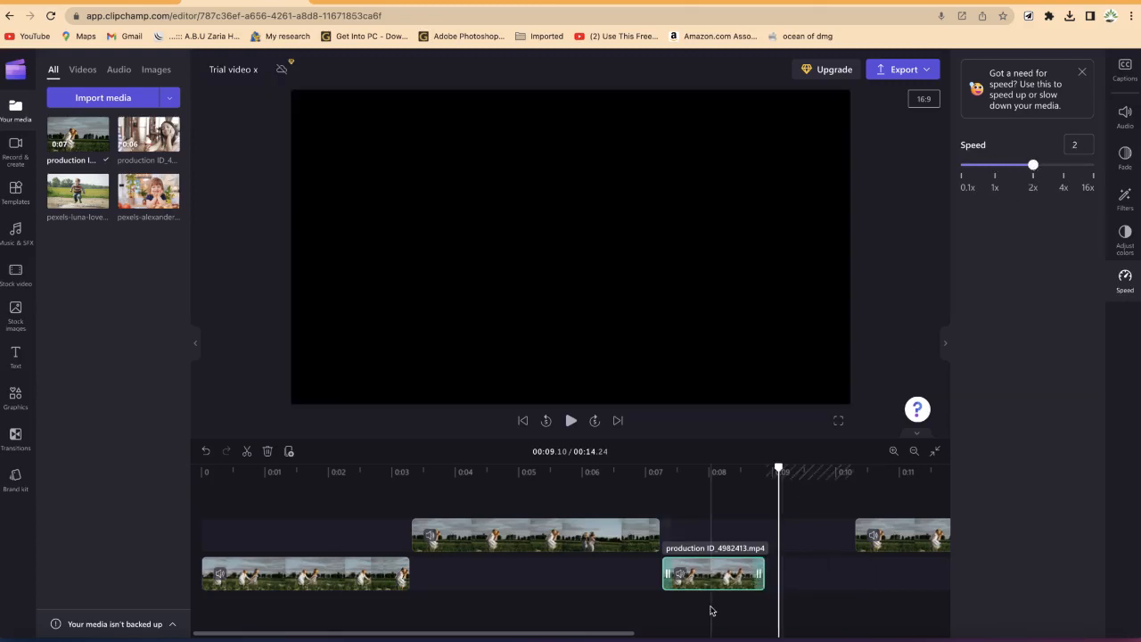
Step: Play back the sped-up clip from its start to review the change
{"action": "left_click_drag", "start_coordinate": [778, 467], "coordinate": [662, 465]}
{"action": "left_click", "coordinate": [663, 464]}
{"action": "key", "text": "space"}
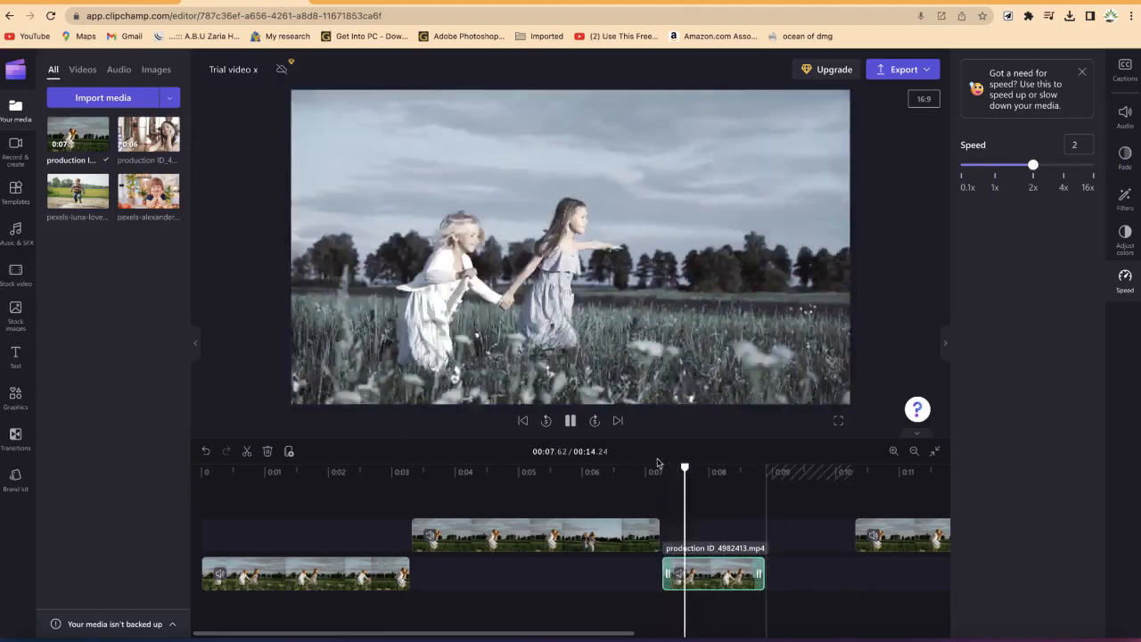
{"action": "key", "text": "space"}
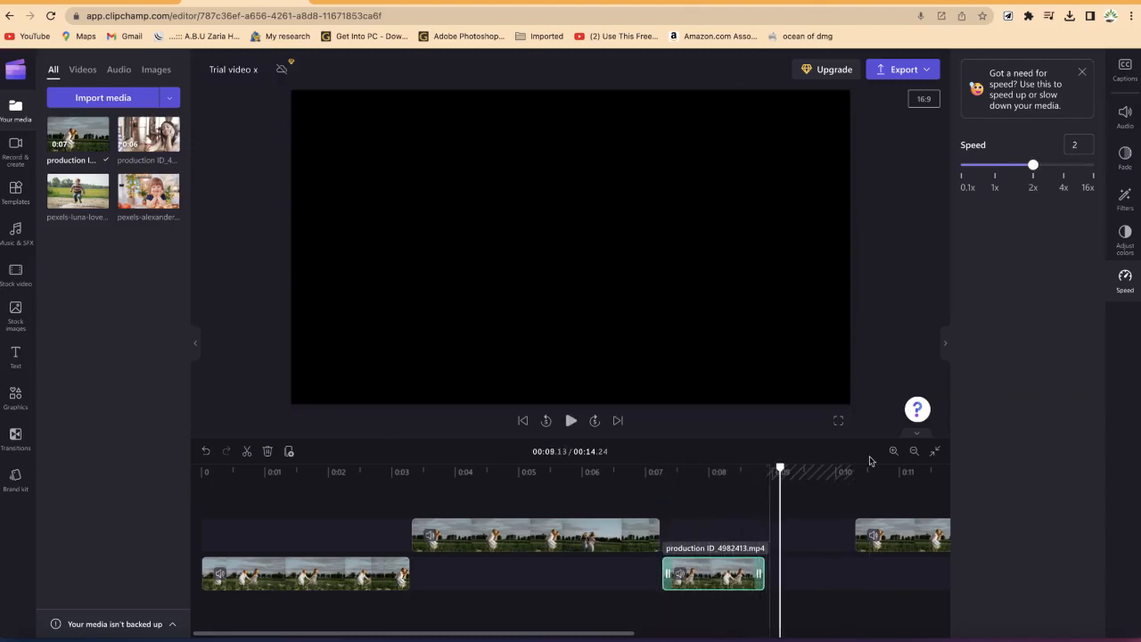
{"action": "left_click_drag", "start_coordinate": [780, 468], "coordinate": [400, 468]}
{"action": "key", "text": "space"}
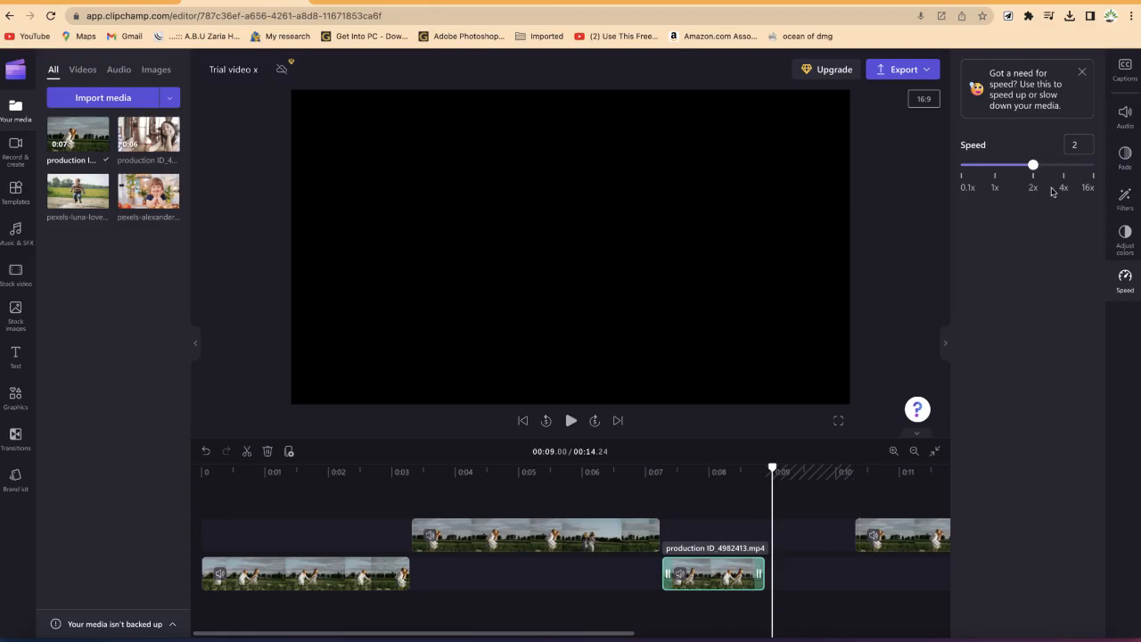
{"action": "left_click", "coordinate": [1123, 279]}
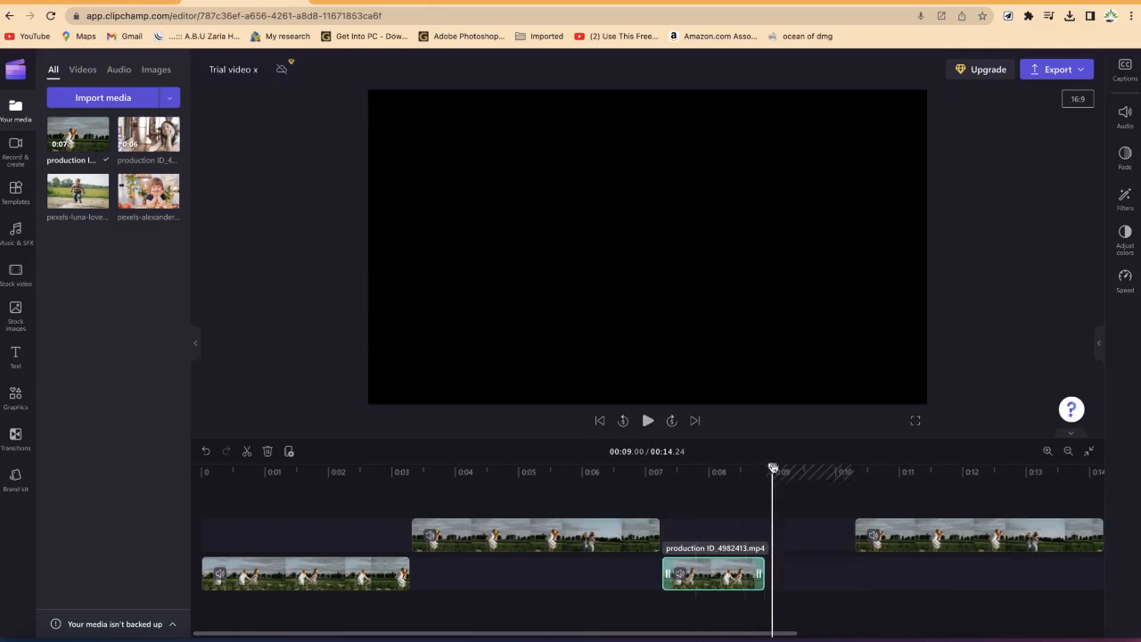
{"action": "left_click_drag", "start_coordinate": [773, 468], "coordinate": [704, 468]}
{"action": "left_click", "coordinate": [642, 530]}
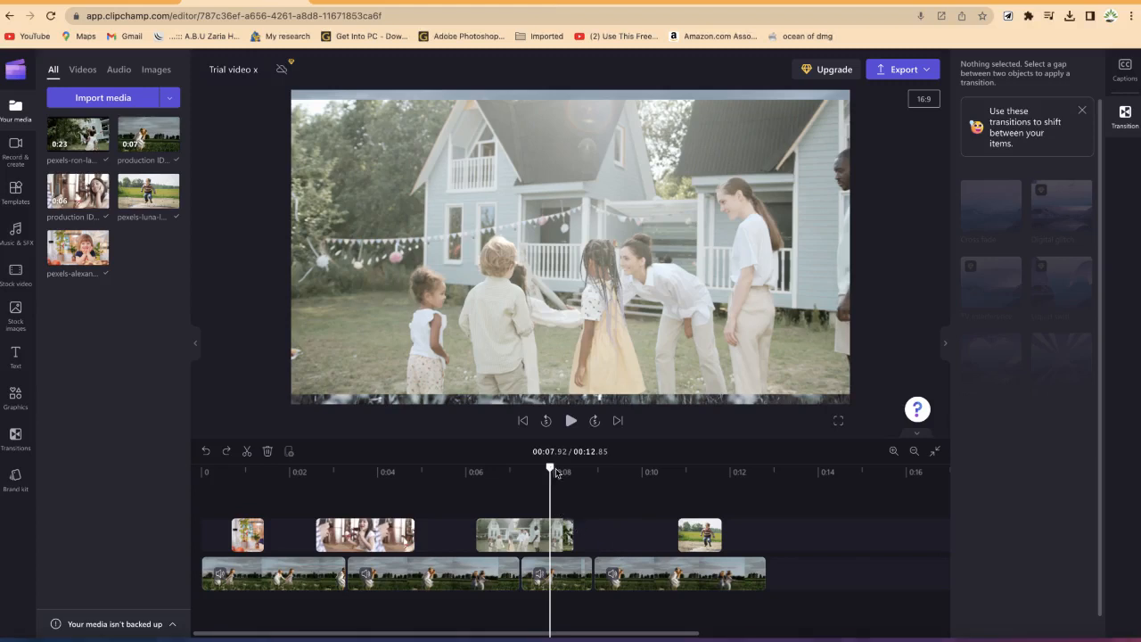
Step: Add a Cross fade transition between the third and fourth clips on the lower track and play it back
{"action": "left_click_drag", "start_coordinate": [548, 472], "coordinate": [582, 467]}
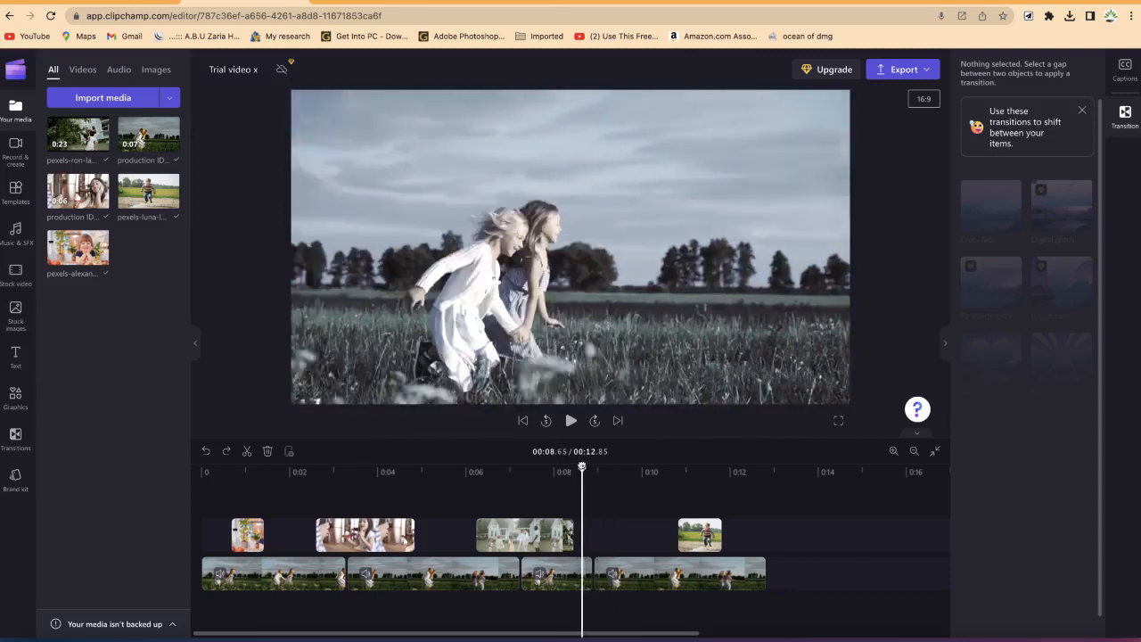
{"action": "left_click", "coordinate": [609, 575]}
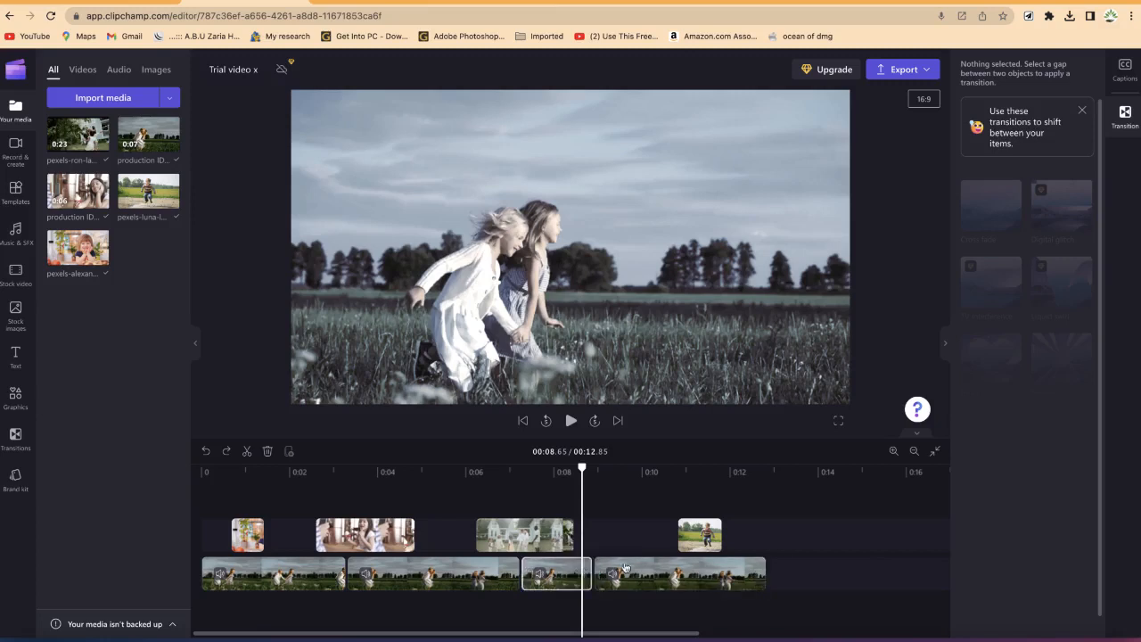
{"action": "left_click", "coordinate": [564, 579]}
{"action": "left_click", "coordinate": [639, 577]}
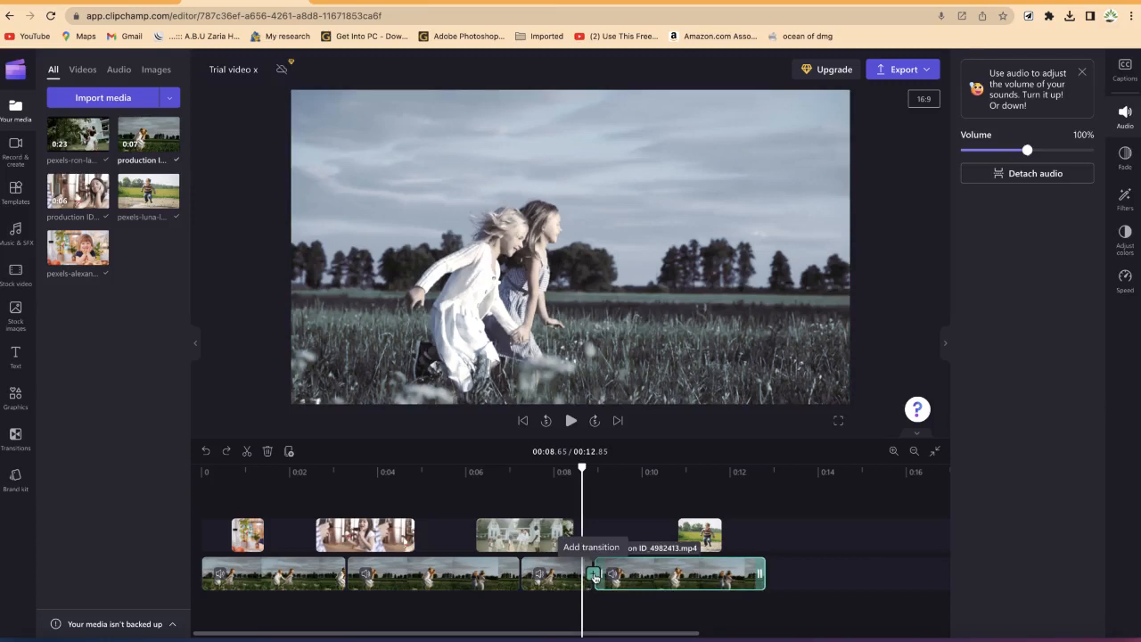
{"action": "left_click", "coordinate": [594, 576]}
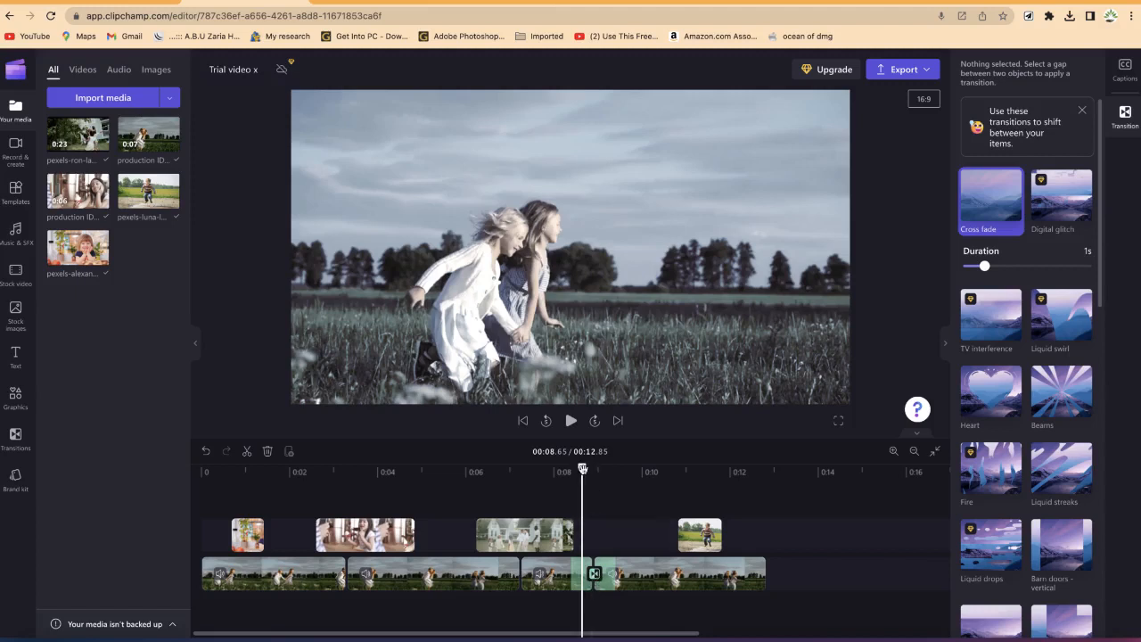
{"action": "left_click_drag", "start_coordinate": [583, 469], "coordinate": [541, 467]}
{"action": "key", "text": "space"}
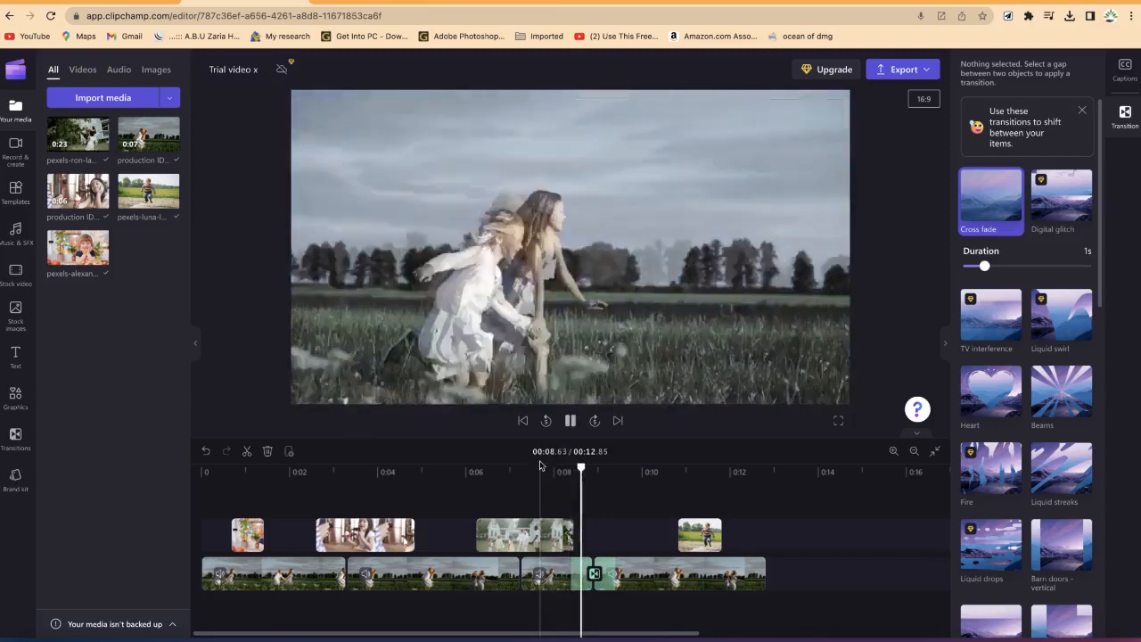
Step: Shift the third upper-track clip slightly left and play that section back
{"action": "key", "text": "space"}
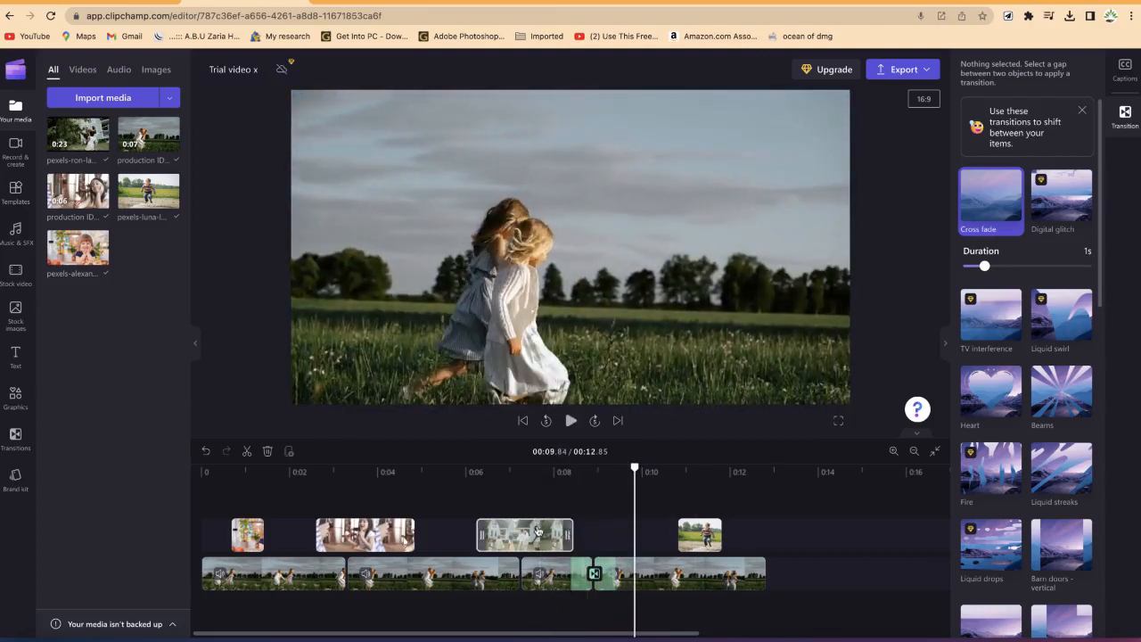
{"action": "left_click_drag", "start_coordinate": [526, 533], "coordinate": [486, 534]}
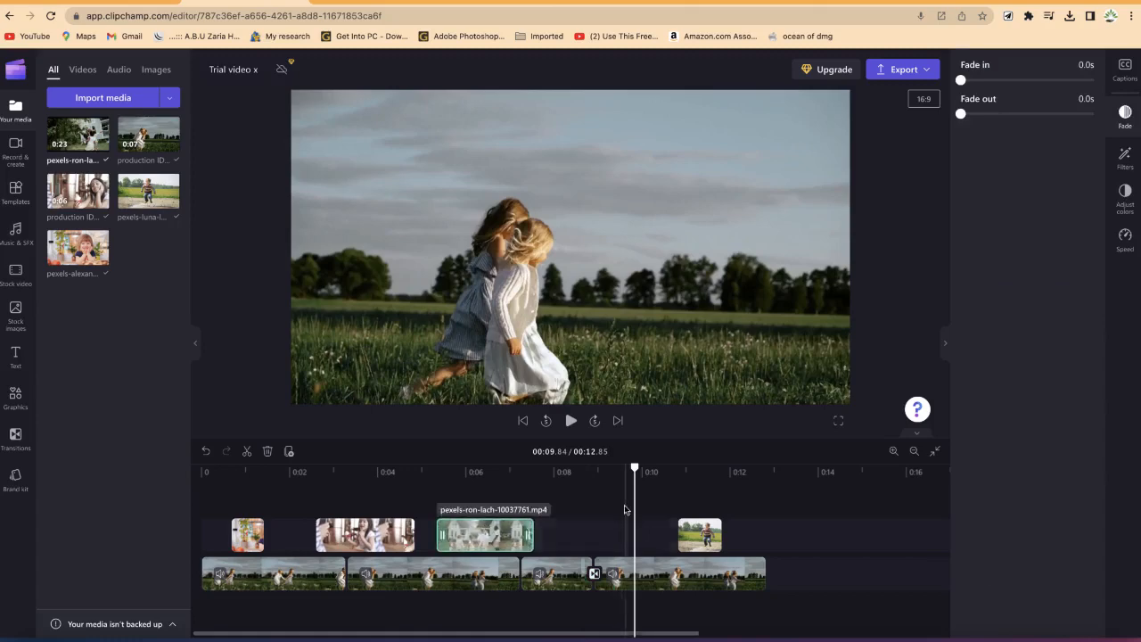
{"action": "left_click_drag", "start_coordinate": [642, 473], "coordinate": [563, 472]}
{"action": "key", "text": "space"}
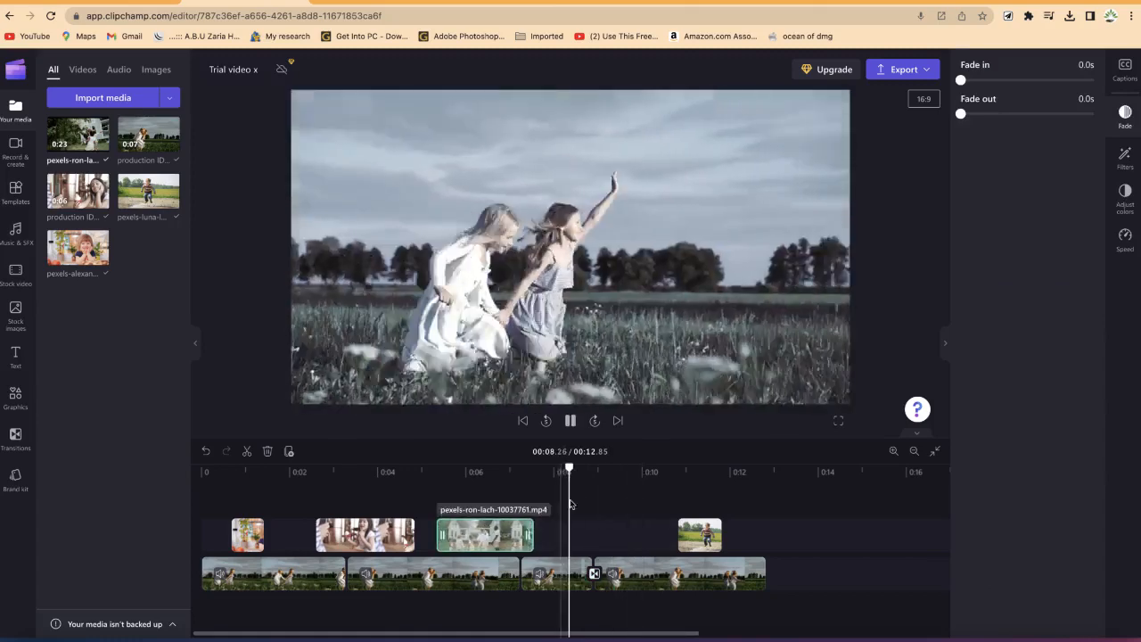
{"action": "key", "text": "space"}
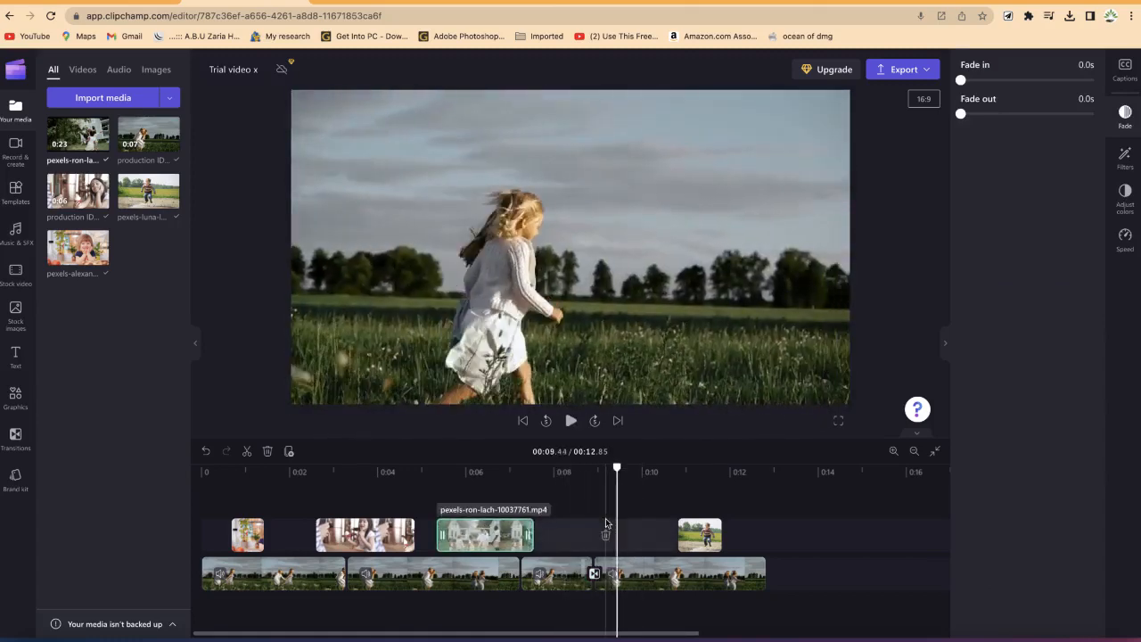
Step: Set the Cross fade transition's duration to 2.7 s, then delete the transition
{"action": "left_click", "coordinate": [594, 576]}
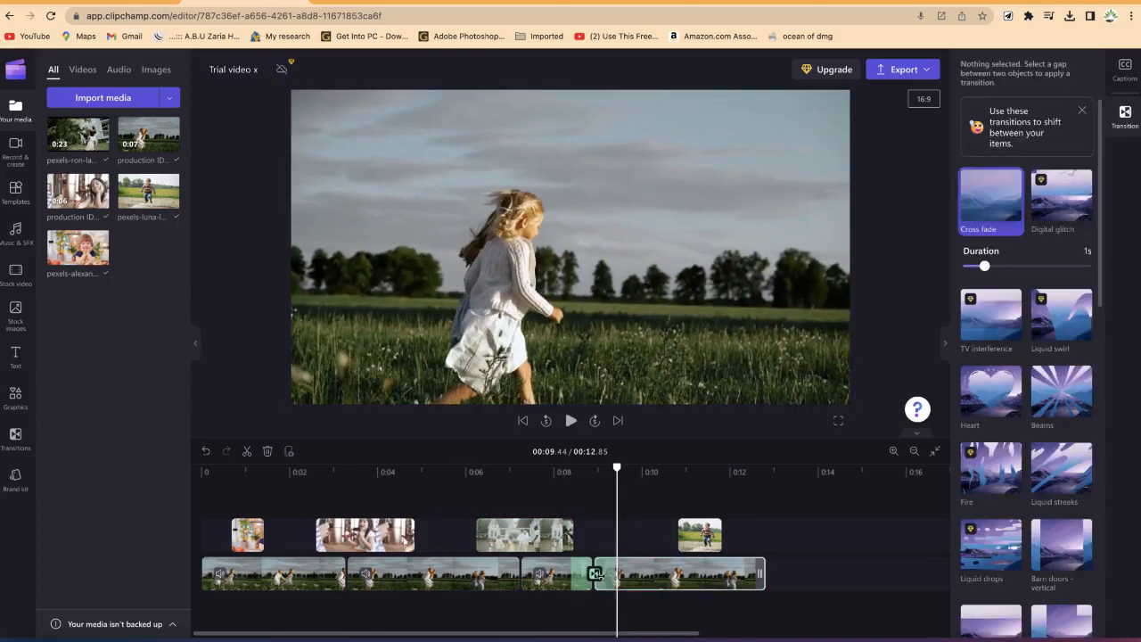
{"action": "left_click", "coordinate": [1127, 116]}
{"action": "left_click", "coordinate": [1127, 116]}
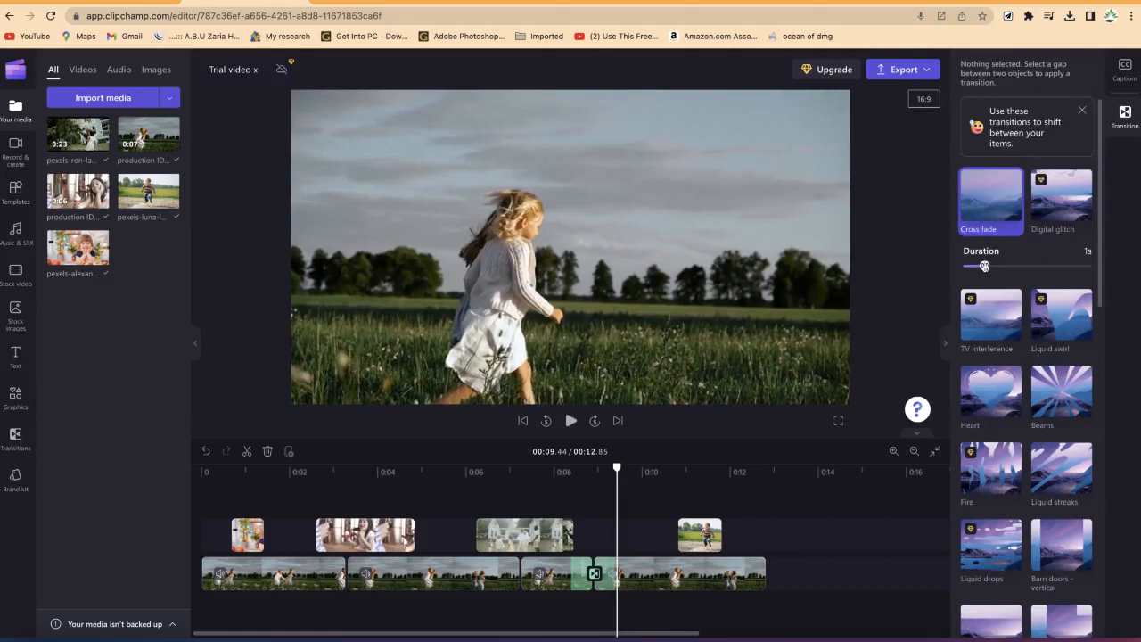
{"action": "left_click_drag", "start_coordinate": [986, 268], "coordinate": [1033, 269]}
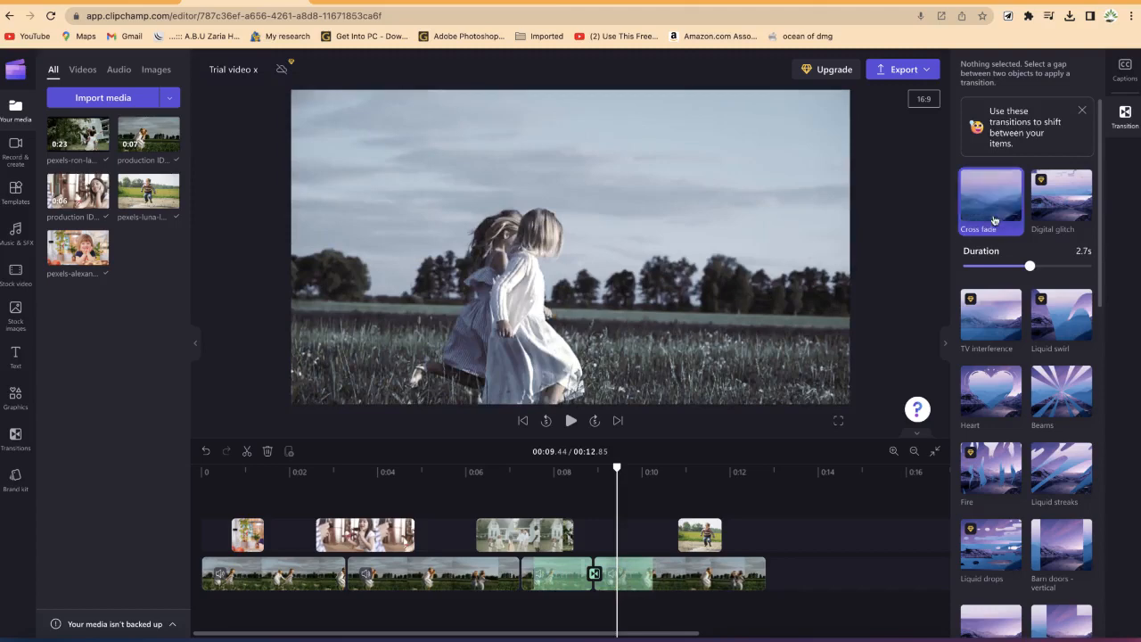
{"action": "key", "text": "Delete"}
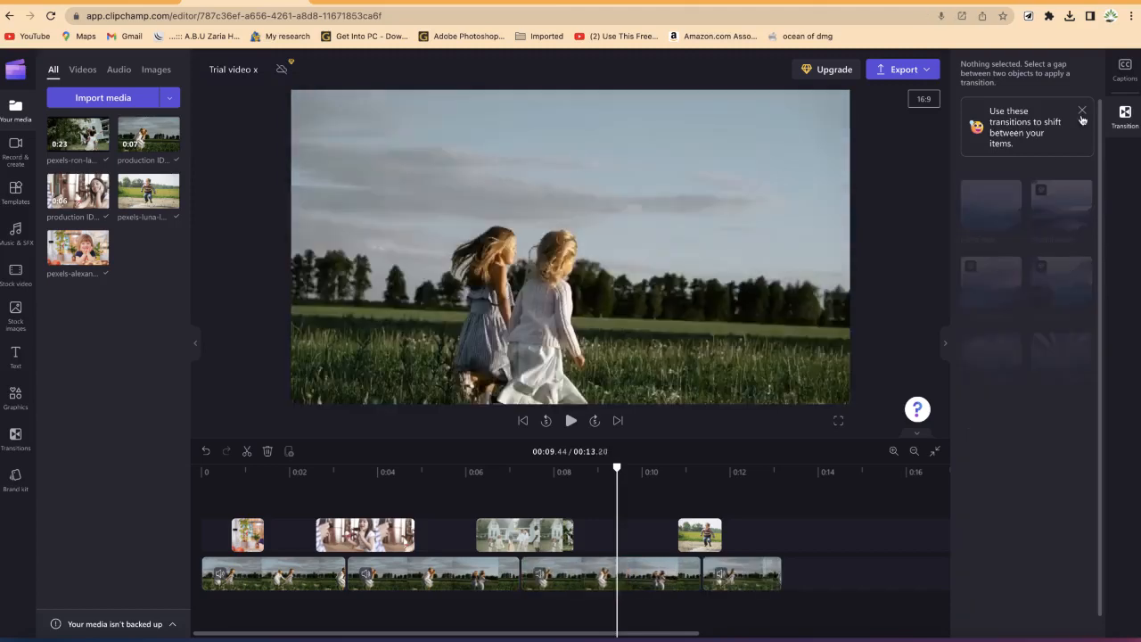
Step: Restore the deleted Cross fade transition and set its duration to about 1.56 s
{"action": "left_click", "coordinate": [1121, 123]}
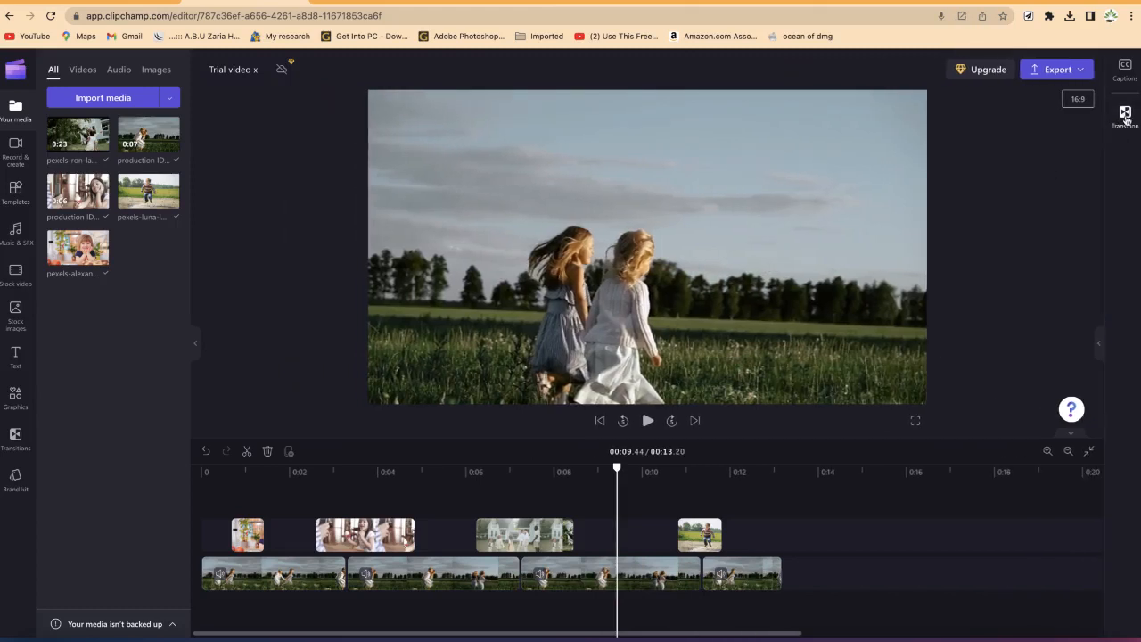
{"action": "left_click", "coordinate": [1125, 116]}
{"action": "key", "text": "ctrl+z"}
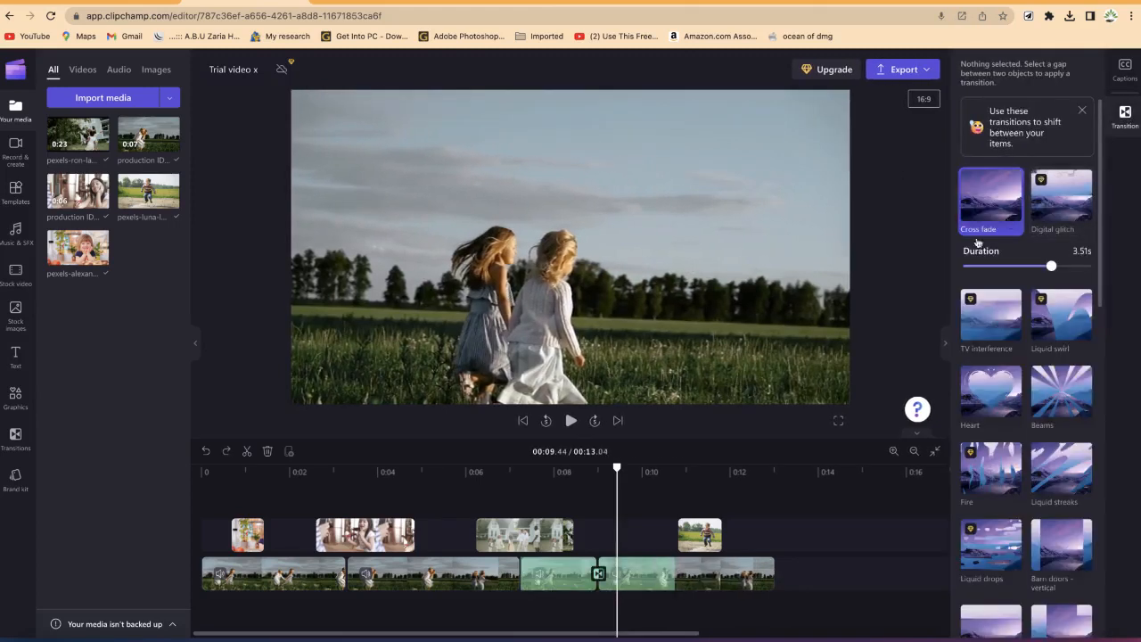
{"action": "left_click_drag", "start_coordinate": [1052, 268], "coordinate": [1000, 265]}
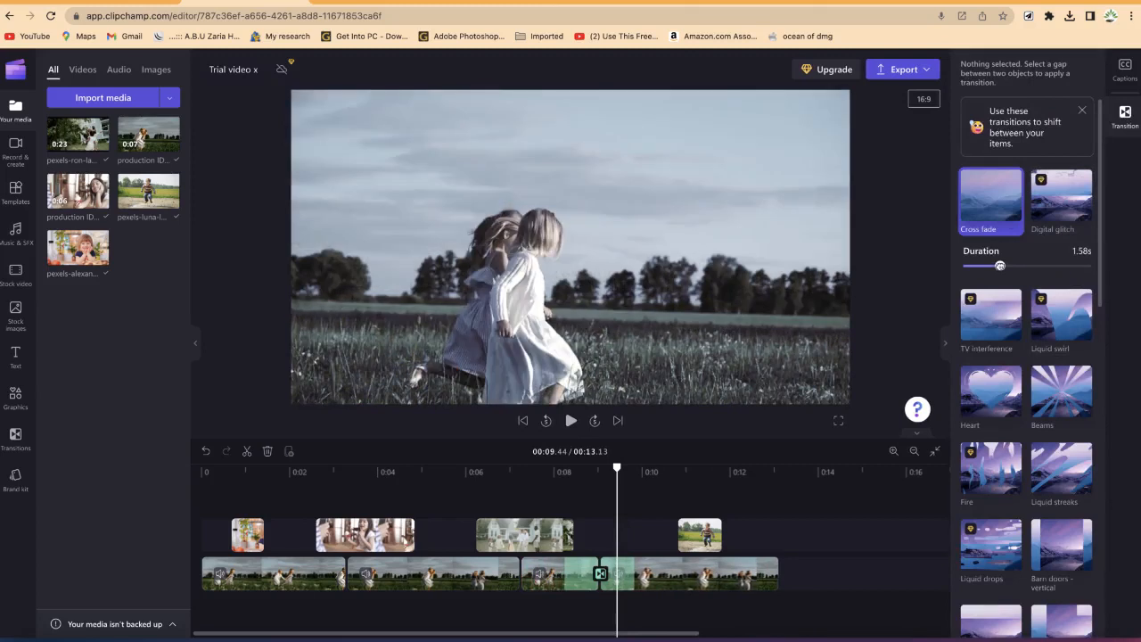
{"action": "left_click_drag", "start_coordinate": [999, 266], "coordinate": [999, 265]}
Step: Play back the transition from just before the cut to review it
{"action": "left_click_drag", "start_coordinate": [616, 469], "coordinate": [548, 486]}
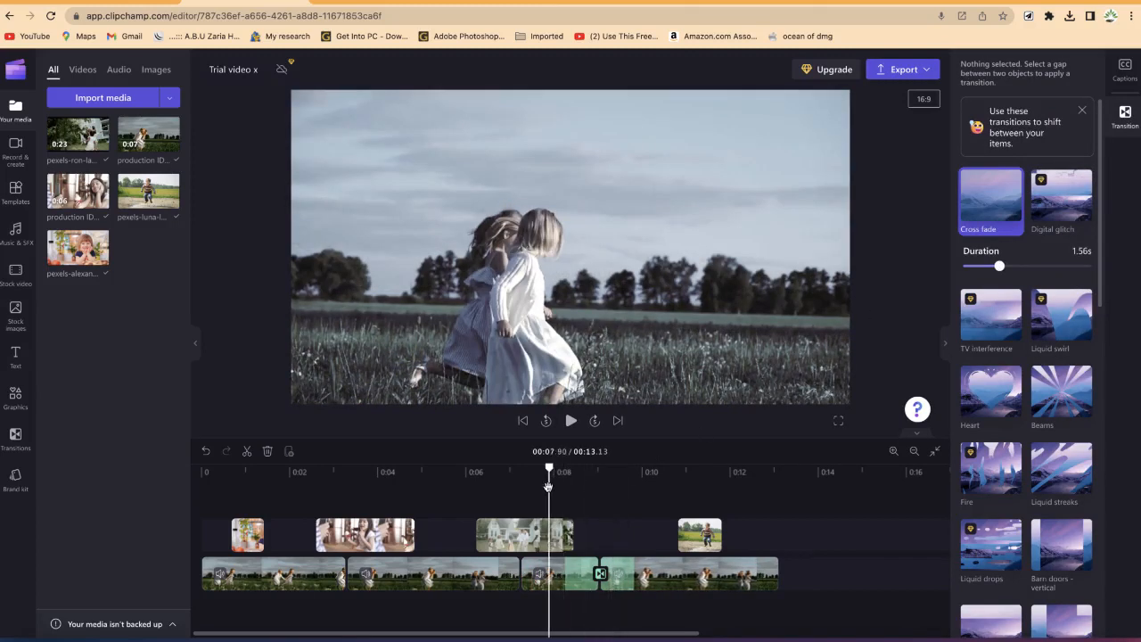
{"action": "key", "text": "space"}
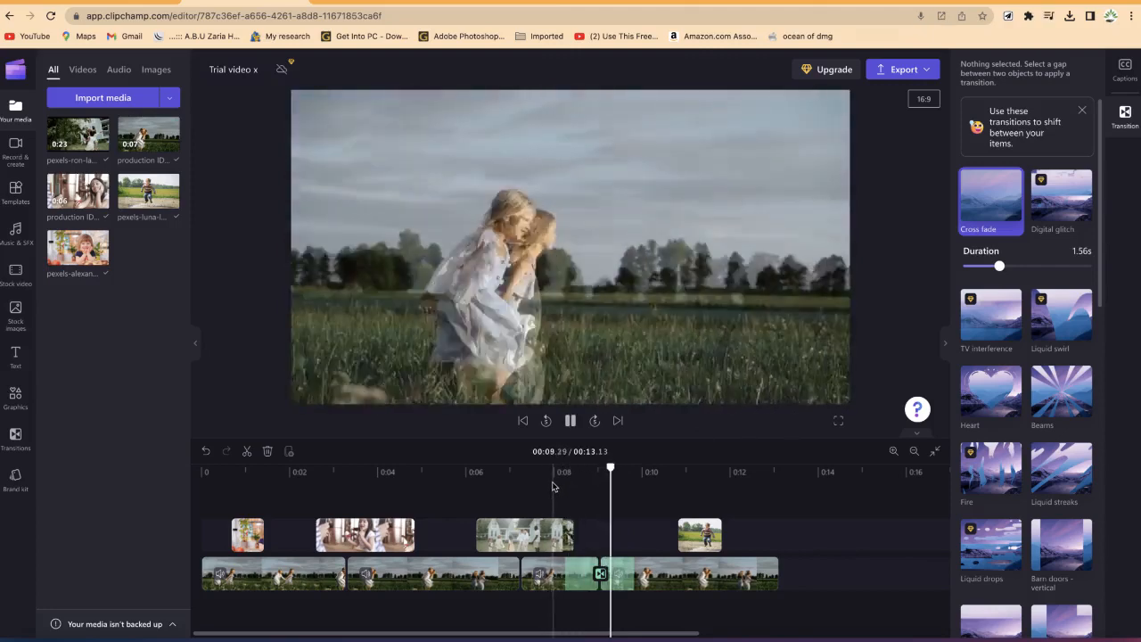
{"action": "key", "text": "space"}
{"action": "key", "text": "space"}
{"action": "key", "text": "space"}
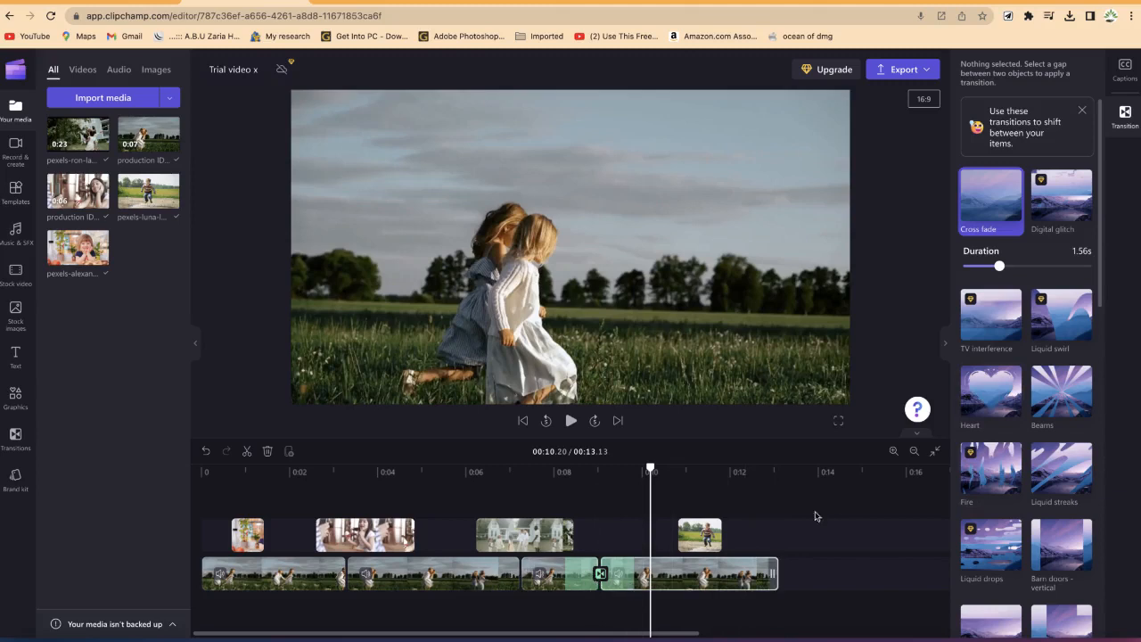
Step: Try the Heart and Liquid streaks transitions on the same cut, previewing each
{"action": "left_click", "coordinate": [990, 391]}
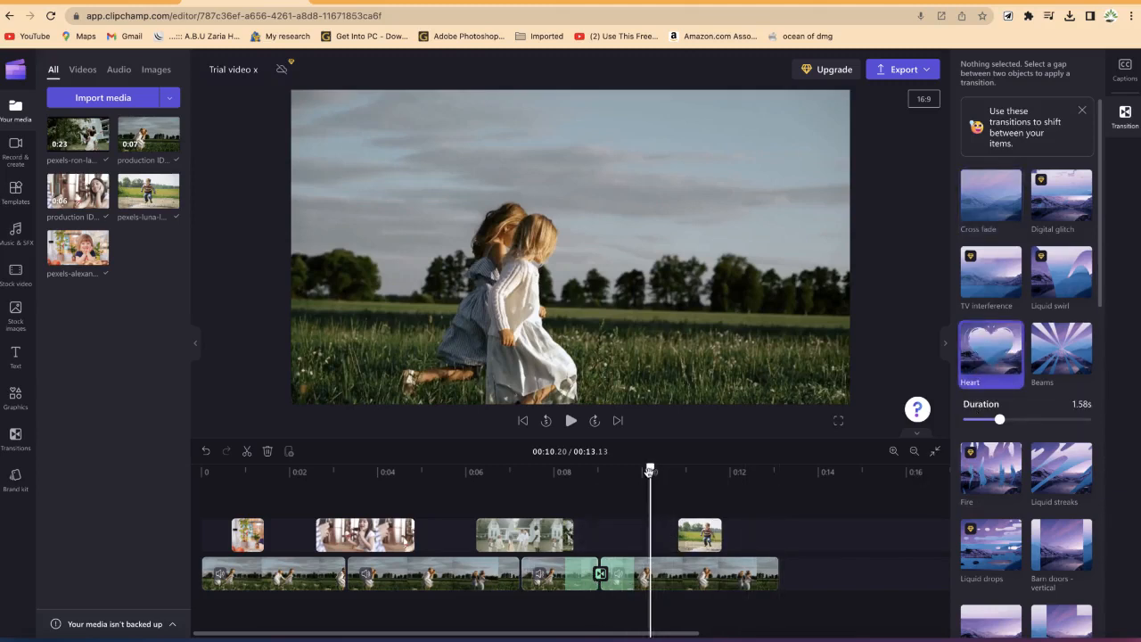
{"action": "left_click_drag", "start_coordinate": [649, 470], "coordinate": [556, 494]}
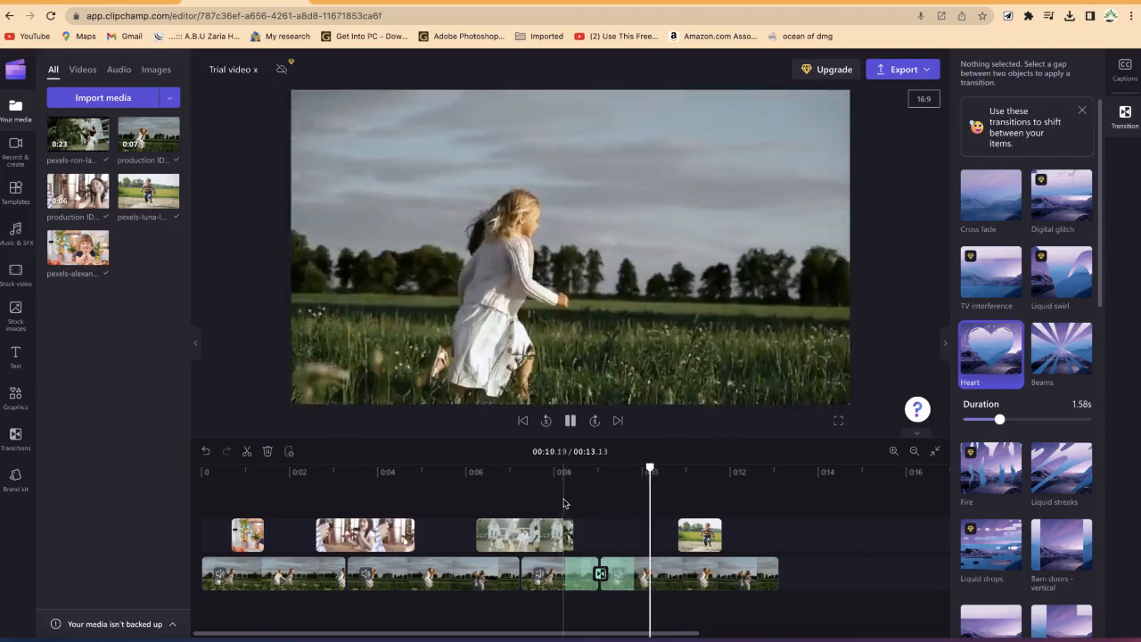
{"action": "key", "text": "space"}
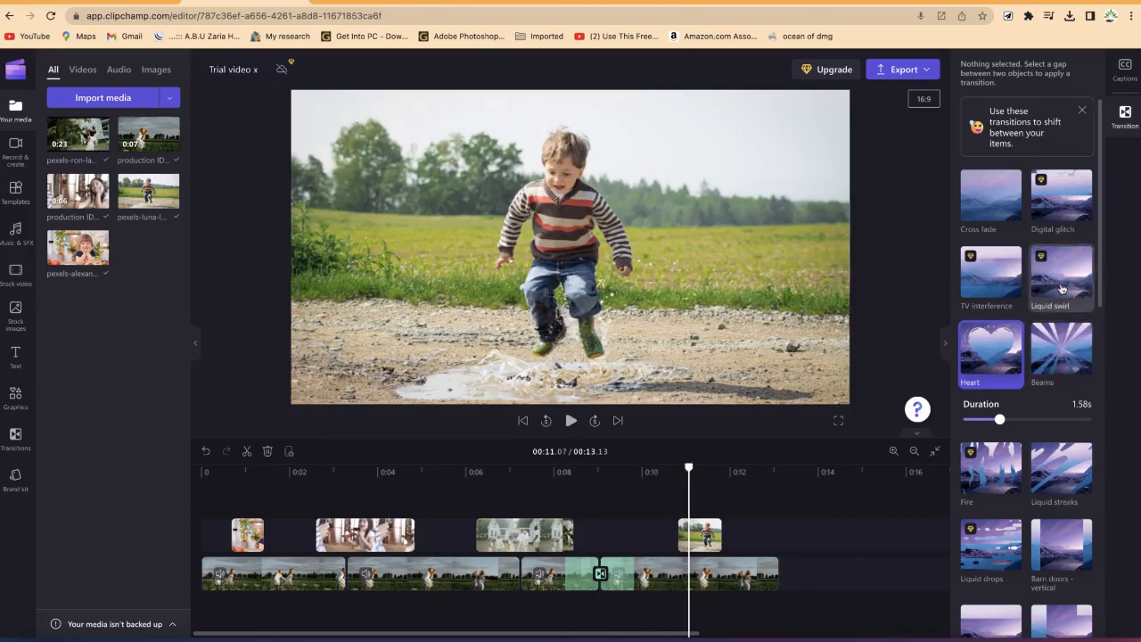
{"action": "left_click", "coordinate": [1074, 476]}
{"action": "left_click_drag", "start_coordinate": [689, 470], "coordinate": [541, 508]}
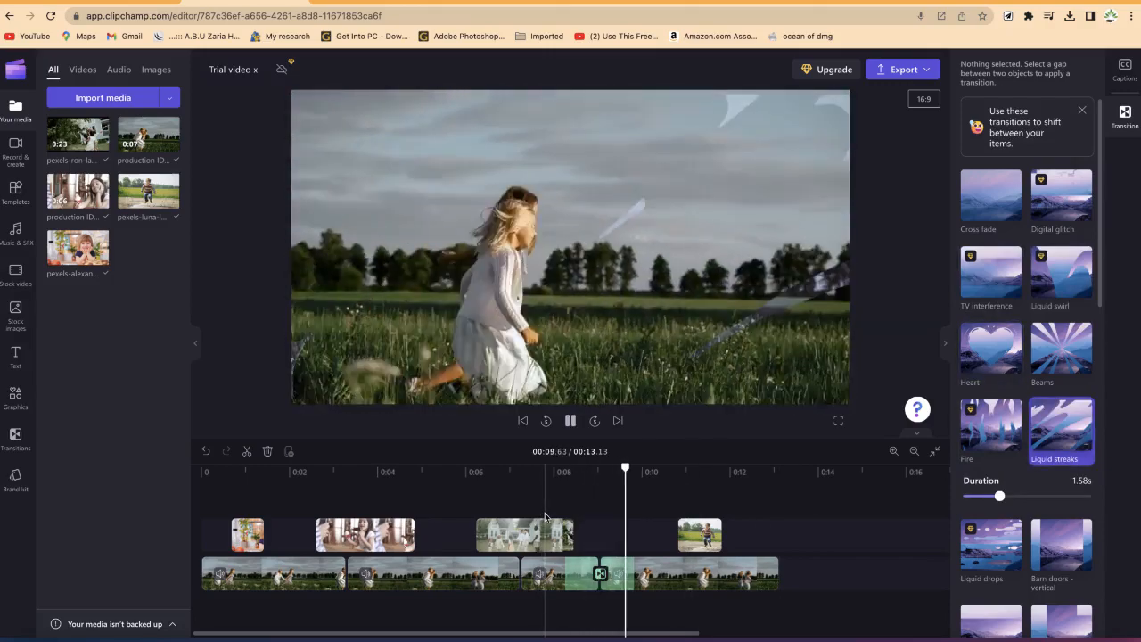
{"action": "key", "text": "space"}
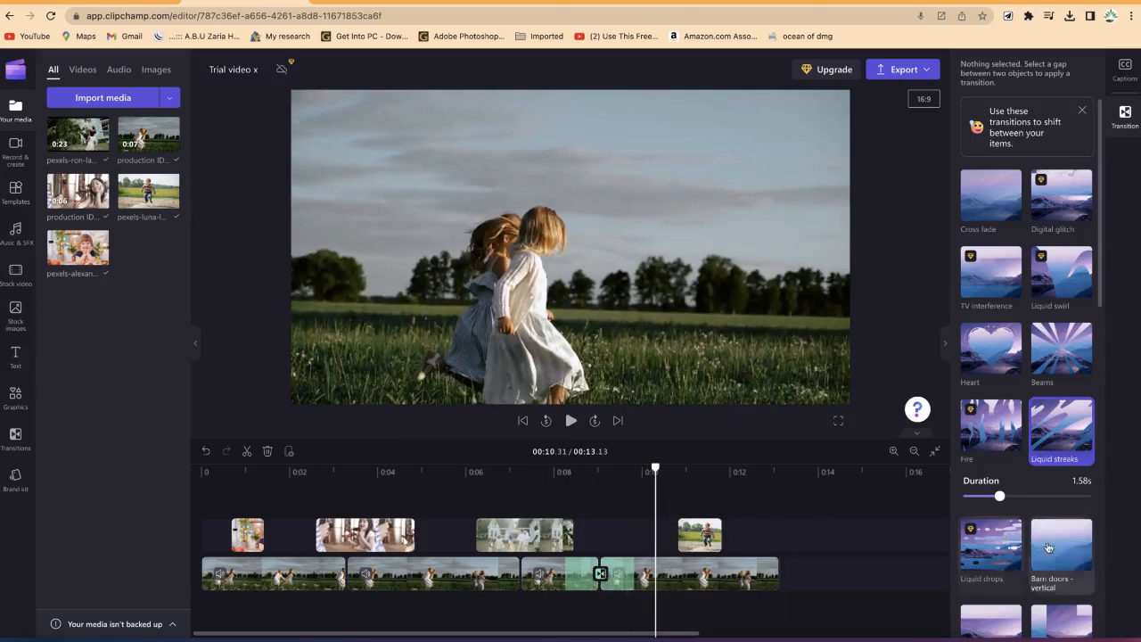
Step: Switch the transition to Zoom in and preview it
{"action": "scroll", "coordinate": [1045, 543], "scroll_direction": "down", "scroll_amount": 2}
{"action": "scroll", "coordinate": [1045, 543], "scroll_direction": "down", "scroll_amount": 3}
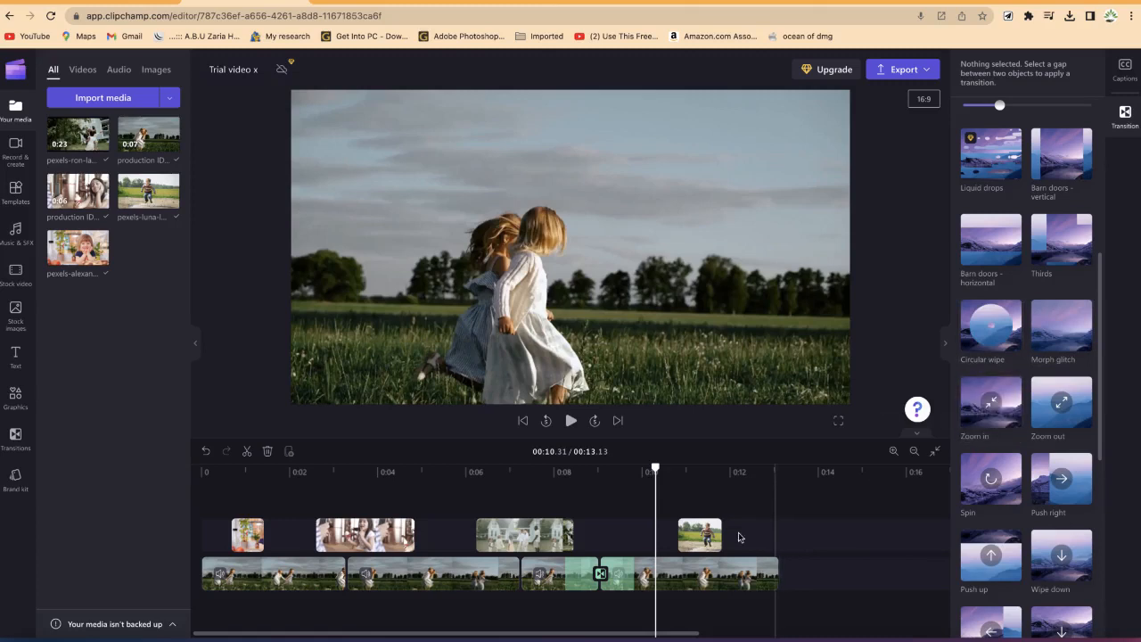
{"action": "left_click", "coordinate": [971, 430]}
{"action": "left_click_drag", "start_coordinate": [654, 467], "coordinate": [558, 481]}
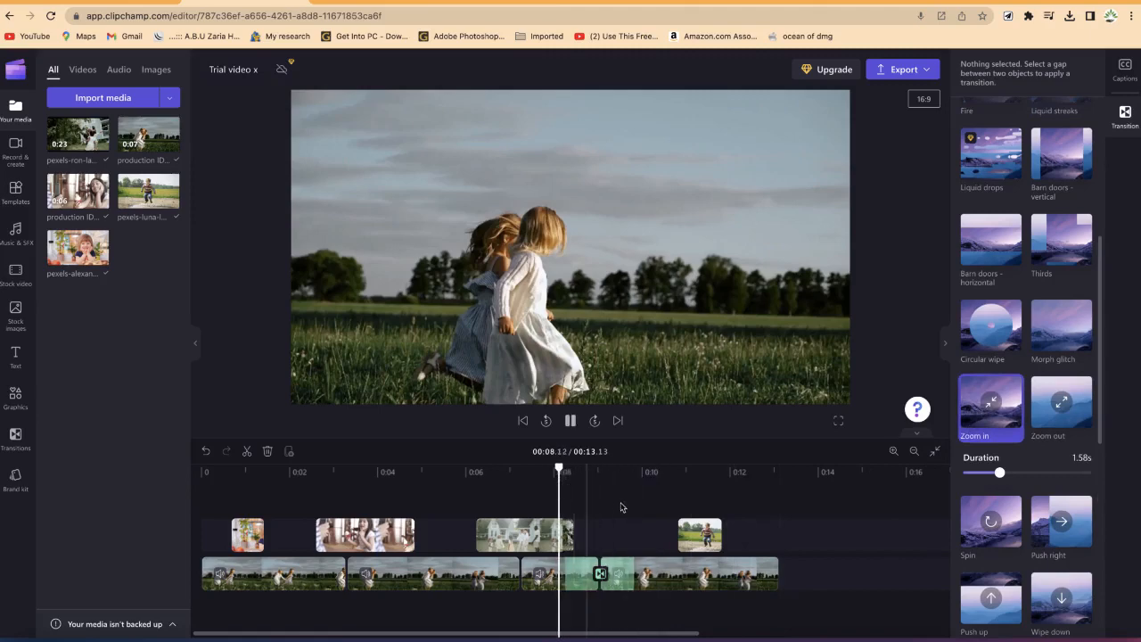
{"action": "left_click_drag", "start_coordinate": [656, 483], "coordinate": [548, 481]}
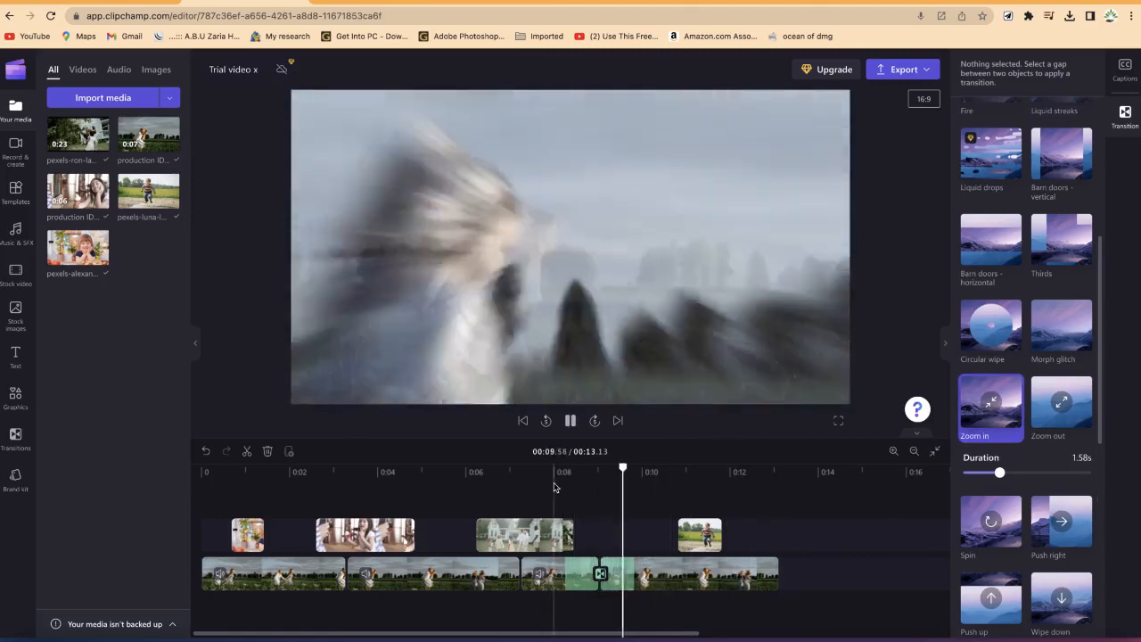
{"action": "key", "text": "space"}
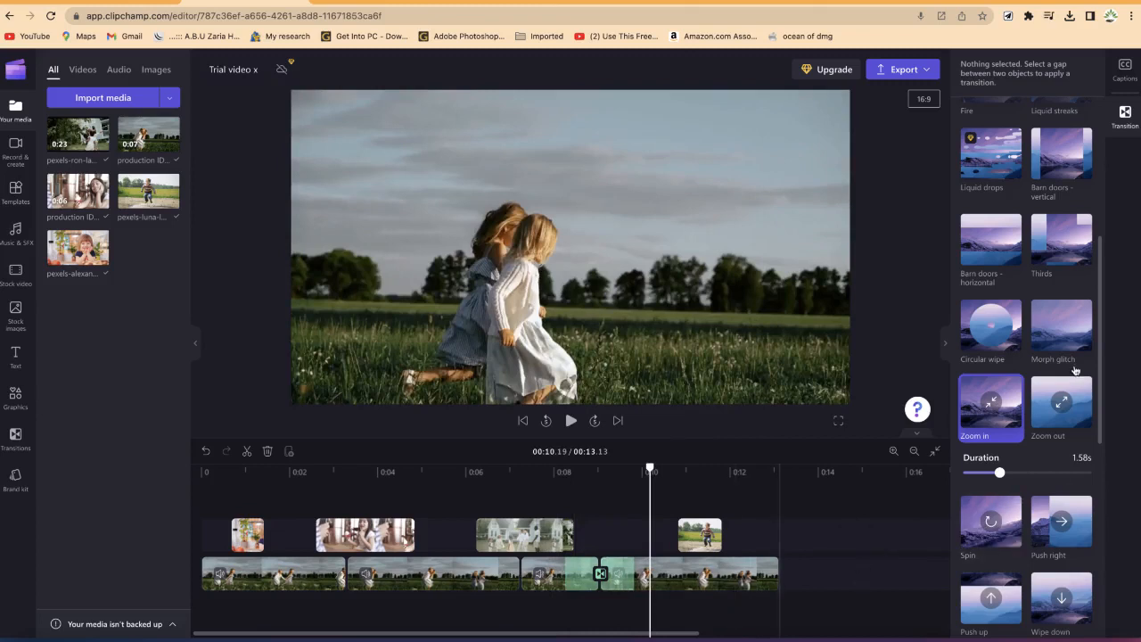
{"action": "scroll", "coordinate": [1061, 384], "scroll_direction": "down", "scroll_amount": 5}
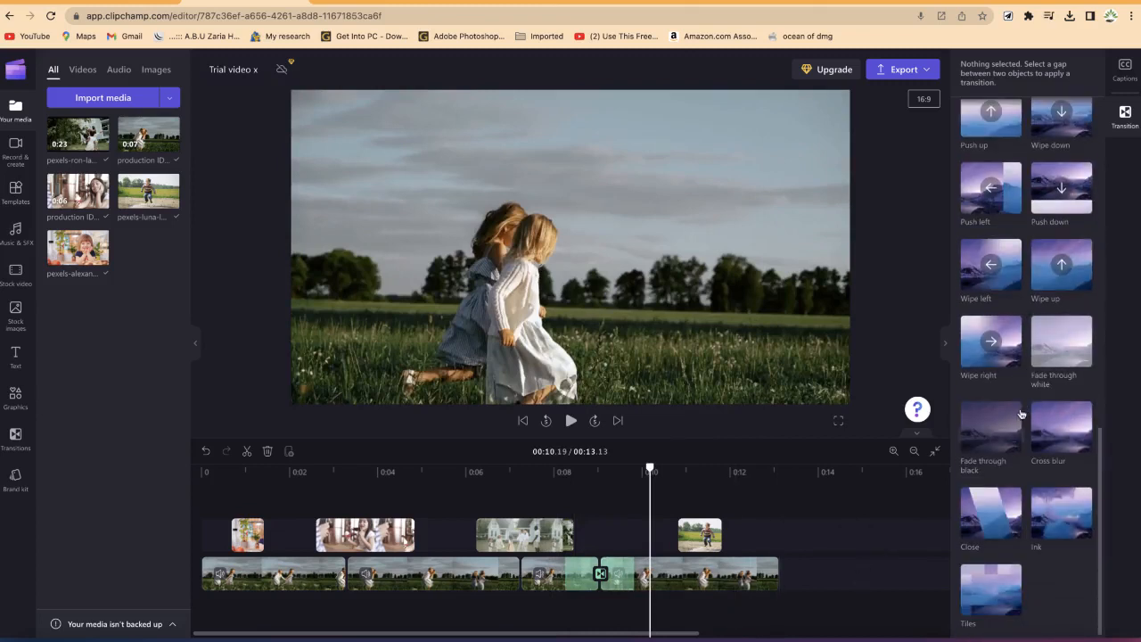
{"action": "scroll", "coordinate": [1046, 503], "scroll_direction": "up", "scroll_amount": 10}
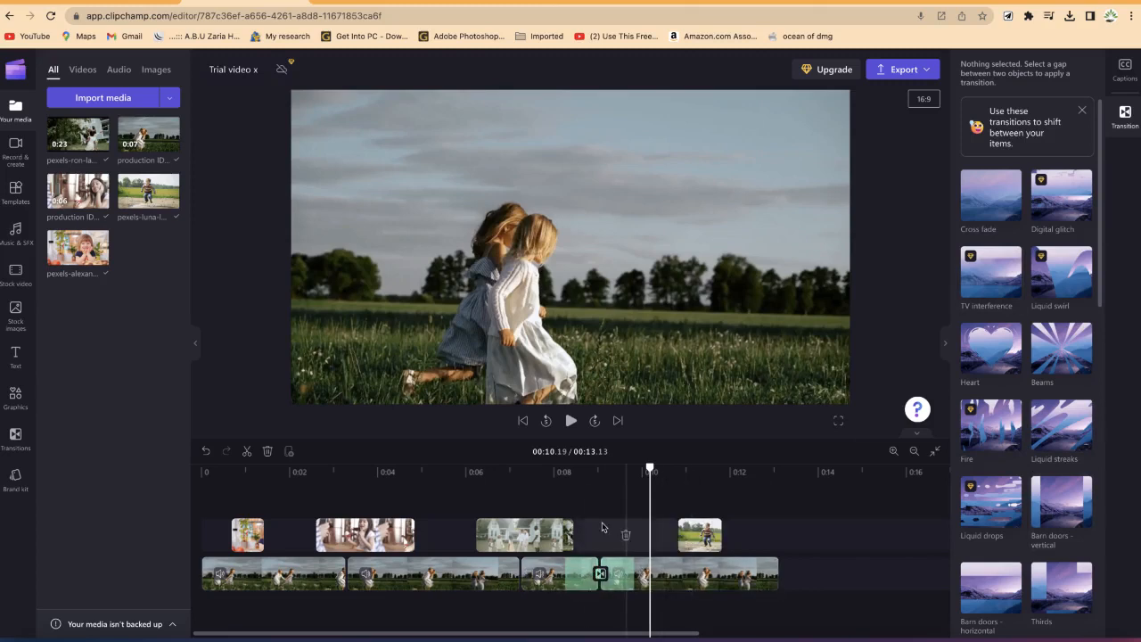
Step: Move the third upper-track clip to the end of the main track and select it
{"action": "left_click_drag", "start_coordinate": [550, 535], "coordinate": [822, 589]}
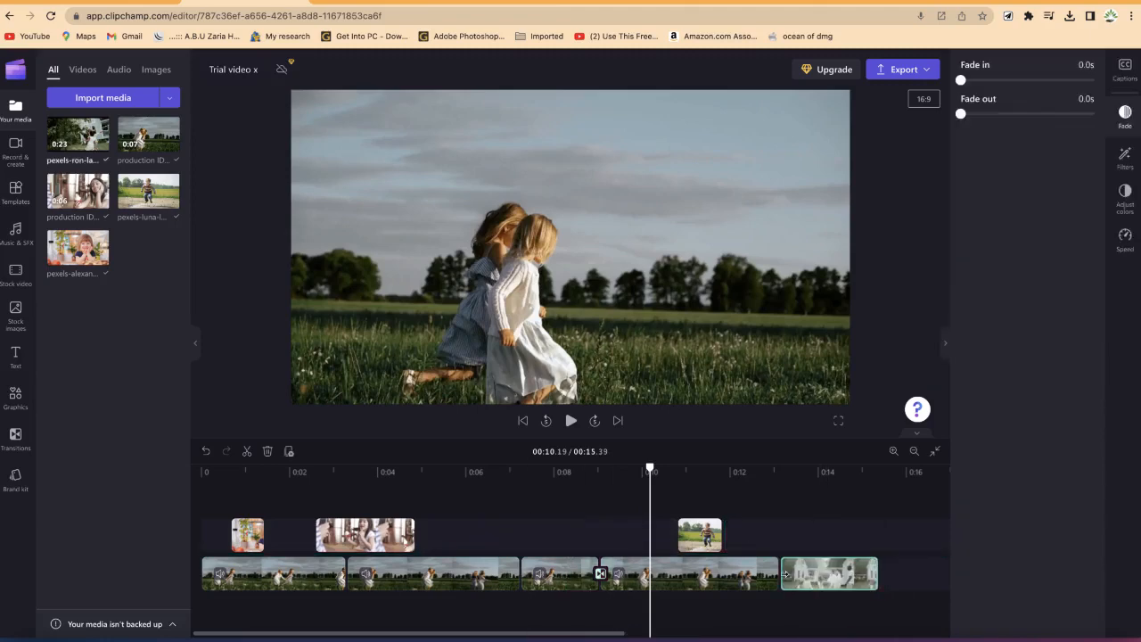
{"action": "left_click", "coordinate": [779, 575]}
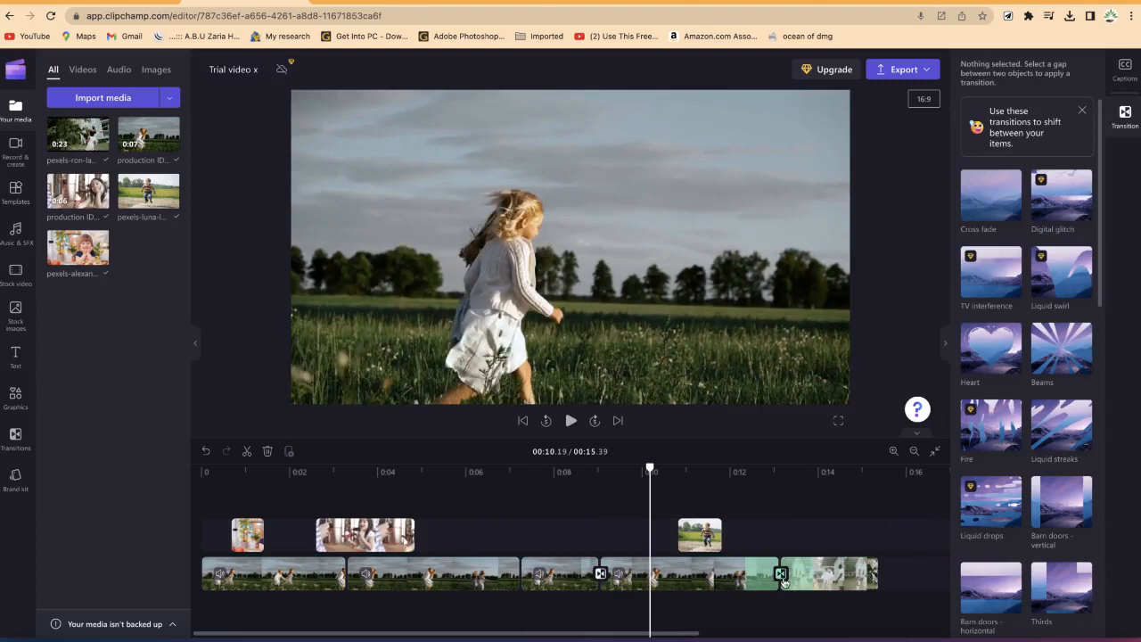
{"action": "left_click", "coordinate": [735, 578]}
{"action": "left_click", "coordinate": [829, 576]}
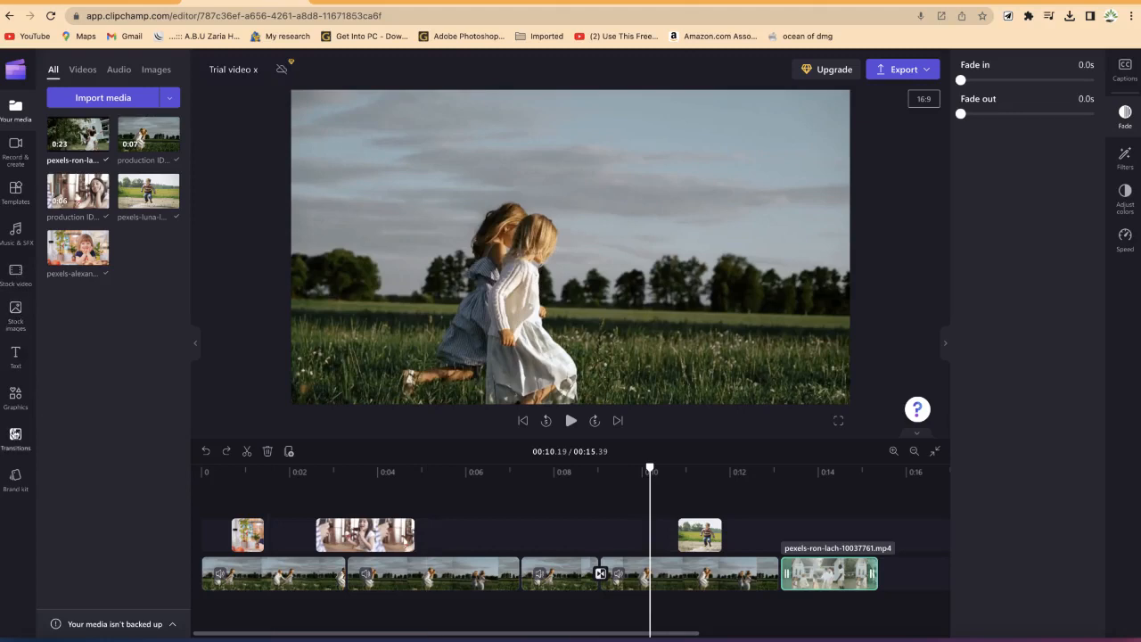
Step: Add a Circular wipe transition between the last two clips on the main track
{"action": "left_click", "coordinate": [16, 437]}
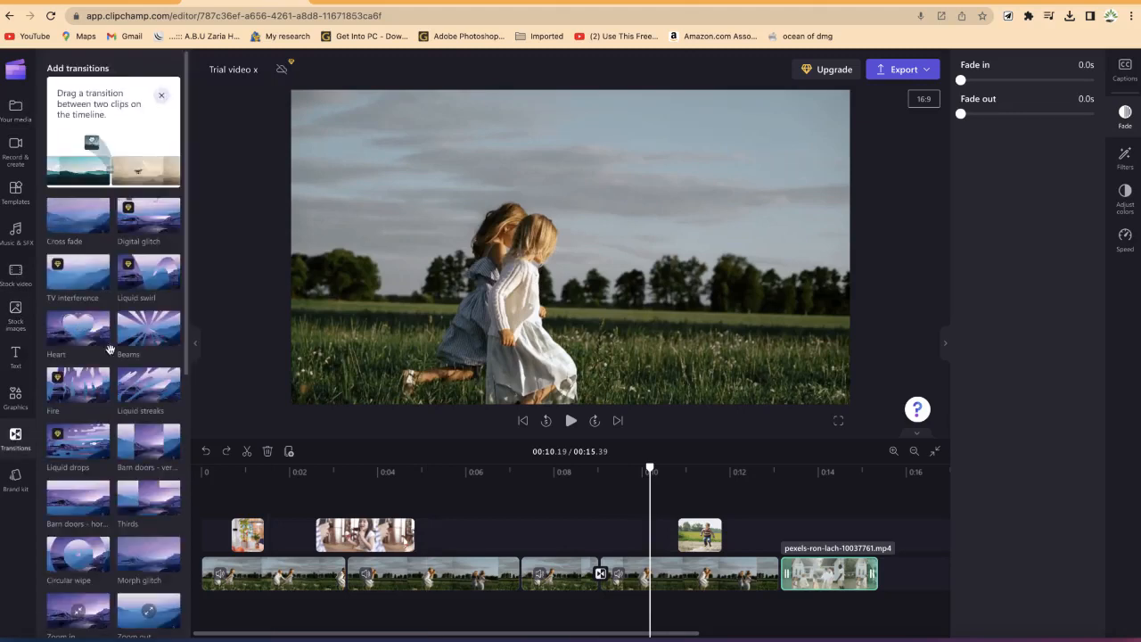
{"action": "scroll", "coordinate": [79, 401], "scroll_direction": "down", "scroll_amount": 1}
{"action": "left_click_drag", "start_coordinate": [79, 504], "coordinate": [784, 587]}
{"action": "left_click", "coordinate": [781, 574]}
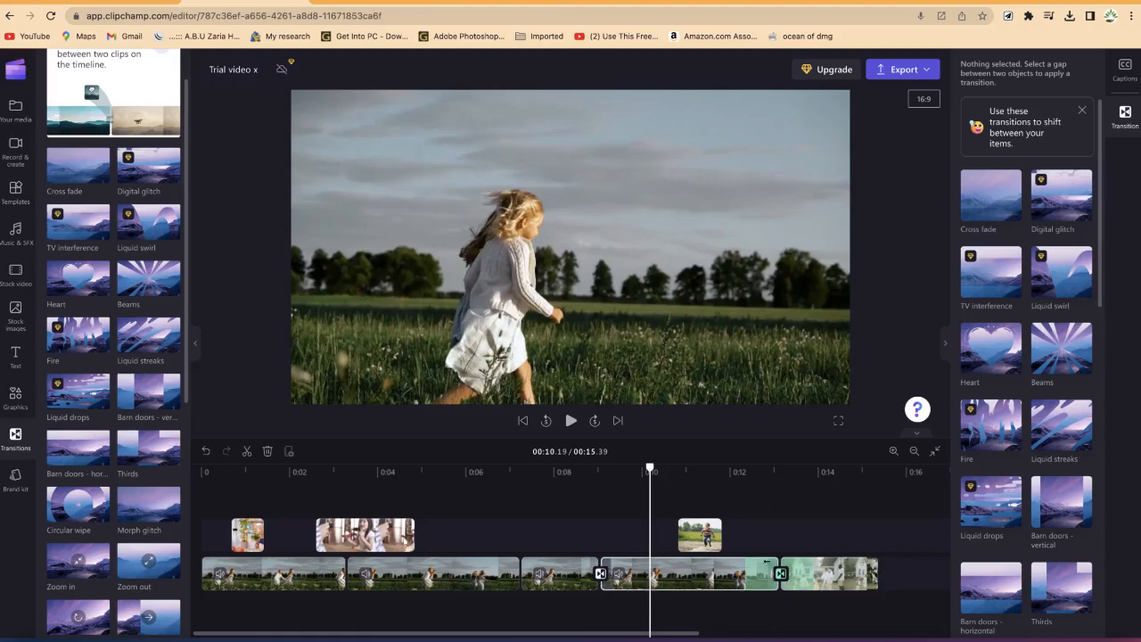
Step: Play back the Circular wipe transition to review it
{"action": "left_click_drag", "start_coordinate": [650, 470], "coordinate": [738, 473]}
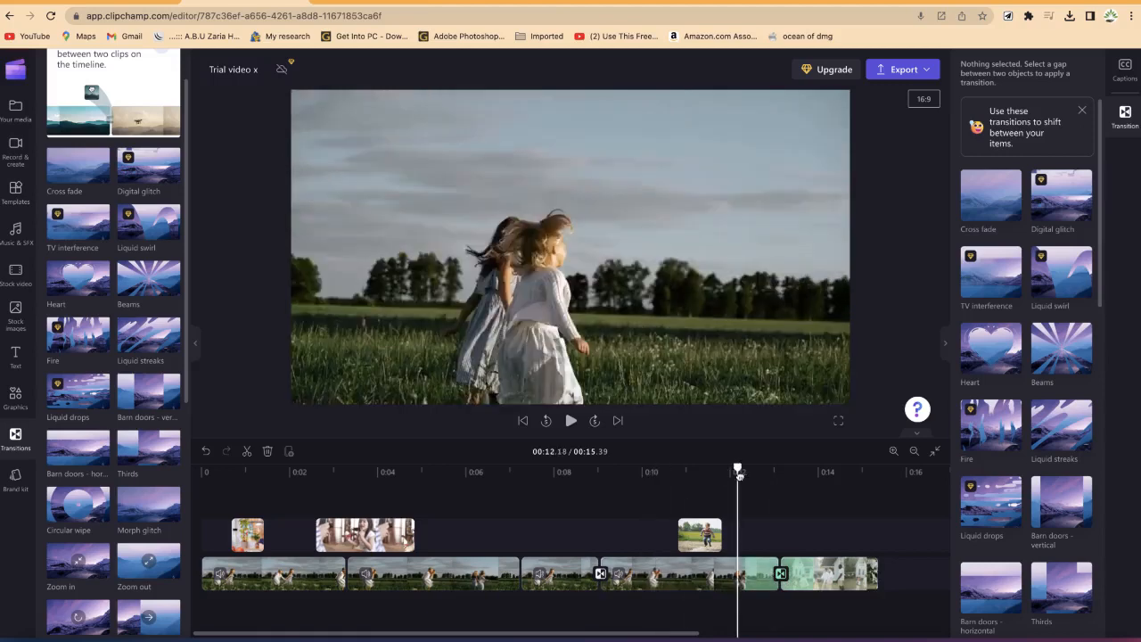
{"action": "key", "text": "space"}
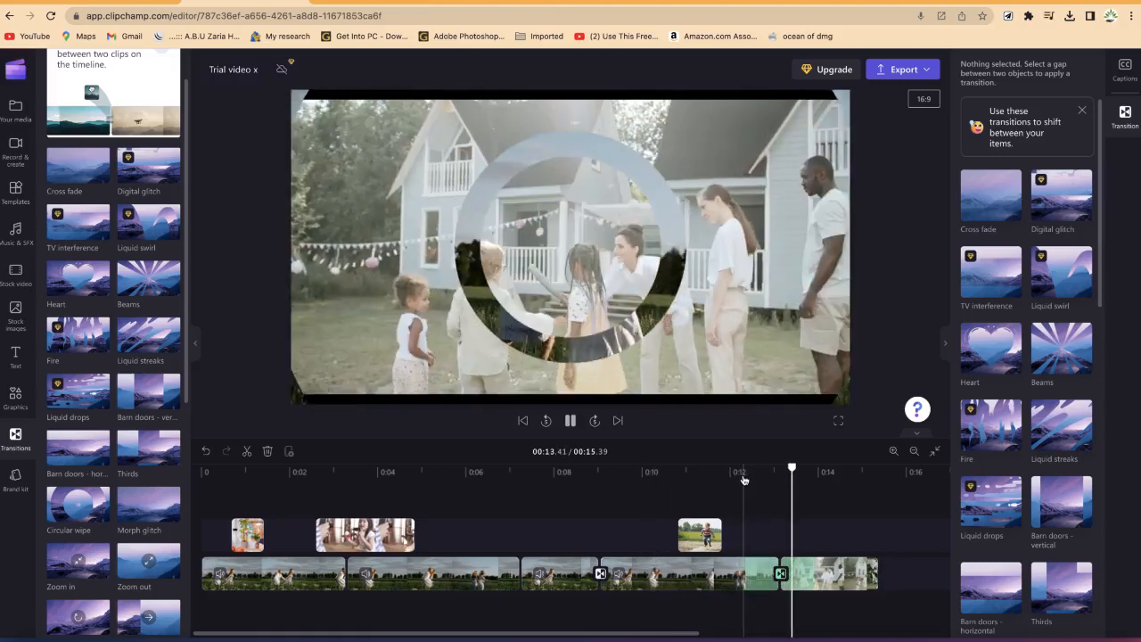
{"action": "key", "text": "space"}
{"action": "scroll", "coordinate": [745, 480], "scroll_direction": "right", "scroll_amount": 4}
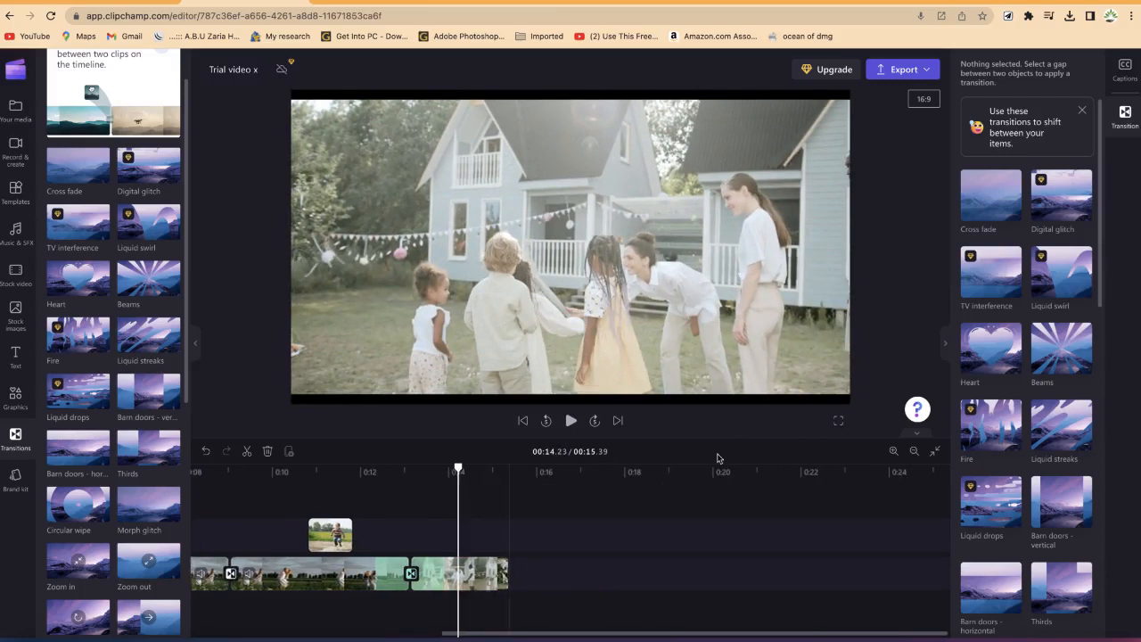
{"action": "left_click", "coordinate": [1127, 115]}
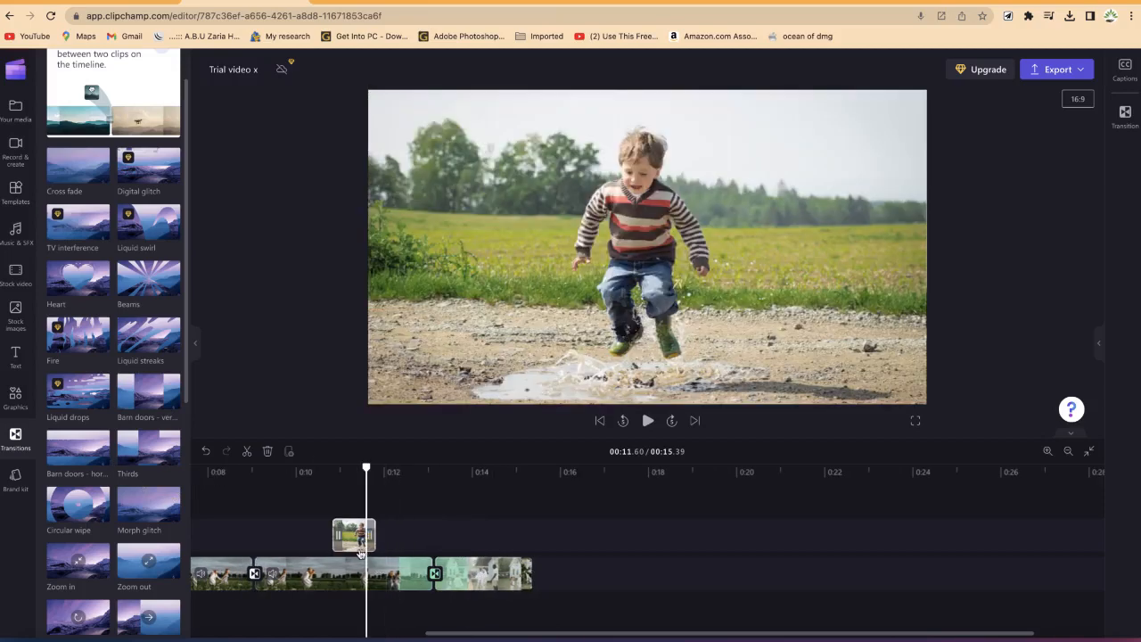
{"action": "left_click", "coordinate": [15, 435]}
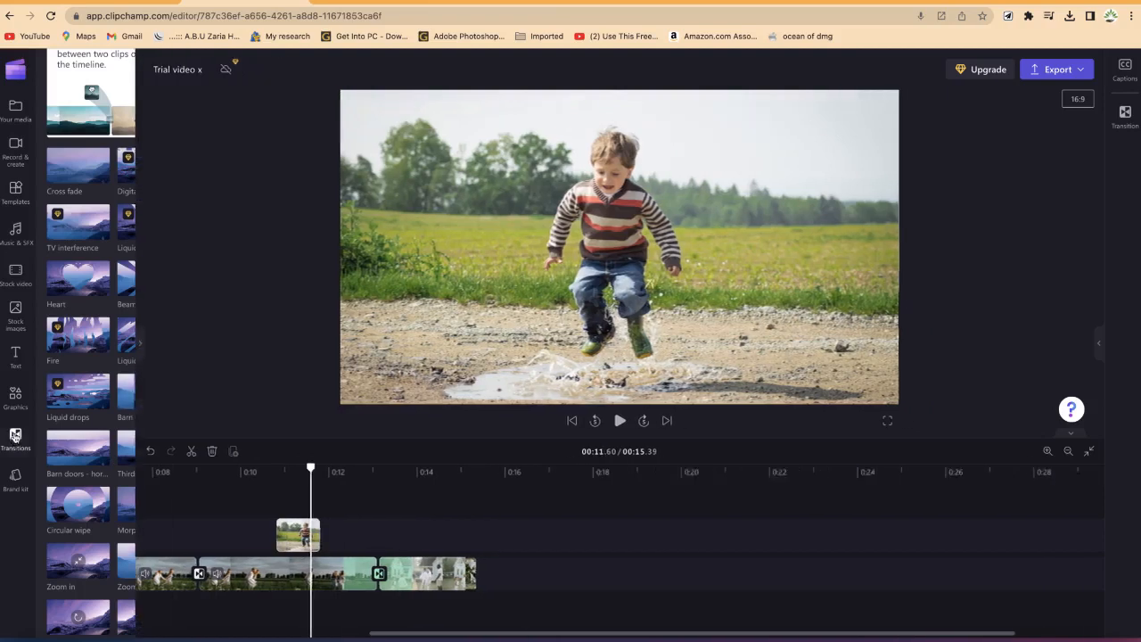
{"action": "left_click_drag", "start_coordinate": [323, 634], "coordinate": [93, 634]}
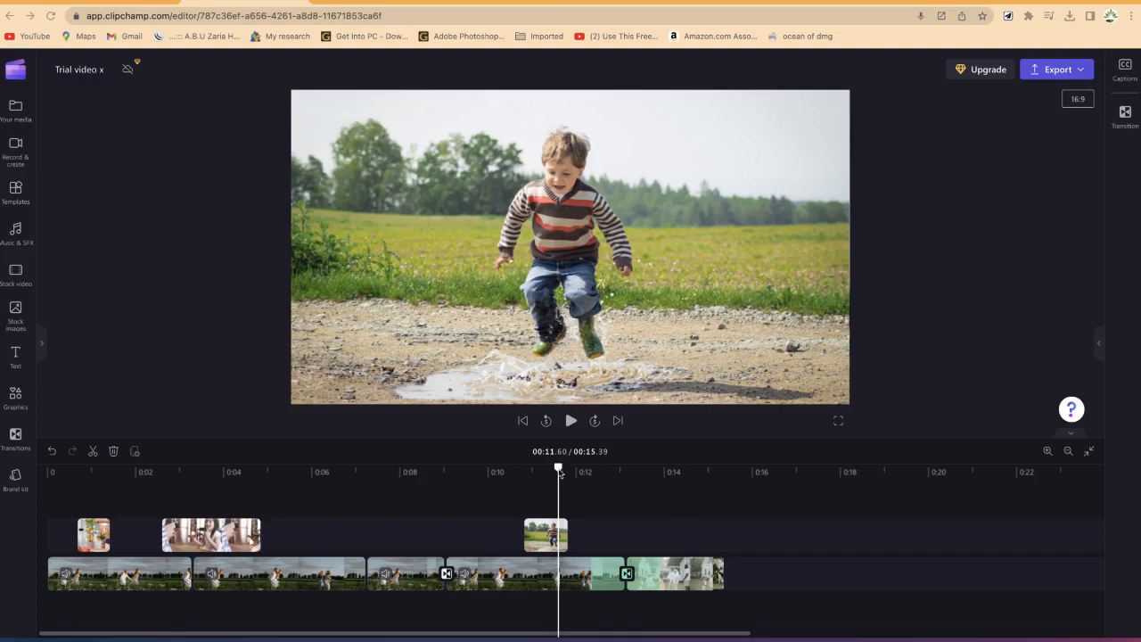
Step: Scrub through the start of the timeline and inspect the second clip on the main track
{"action": "left_click_drag", "start_coordinate": [554, 473], "coordinate": [198, 470]}
{"action": "left_click", "coordinate": [164, 471]}
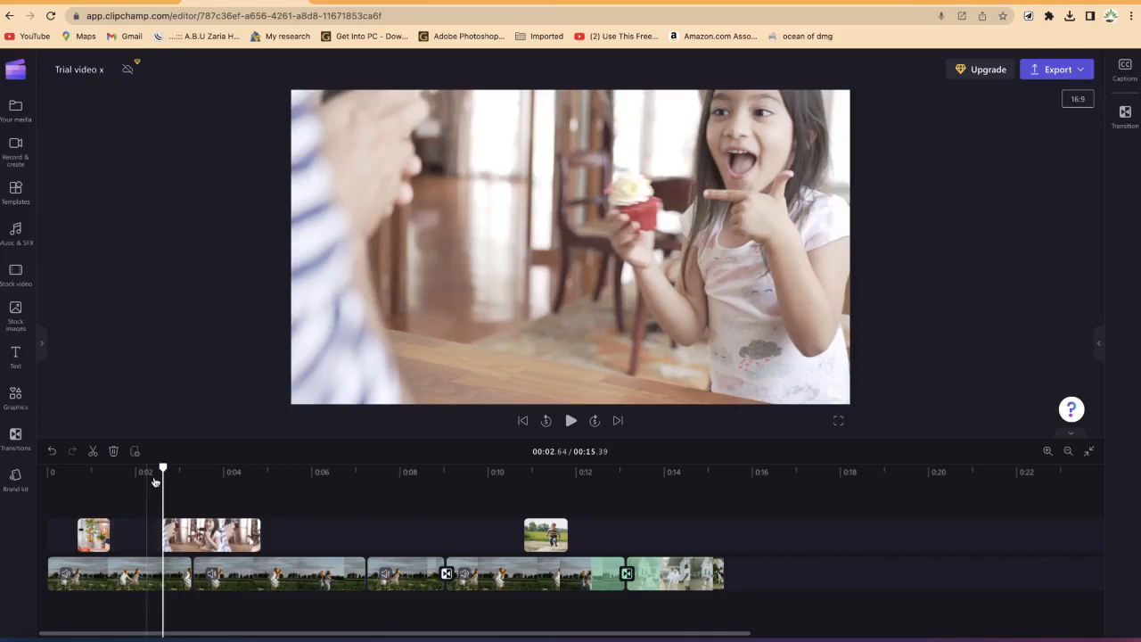
{"action": "left_click_drag", "start_coordinate": [163, 467], "coordinate": [320, 497]}
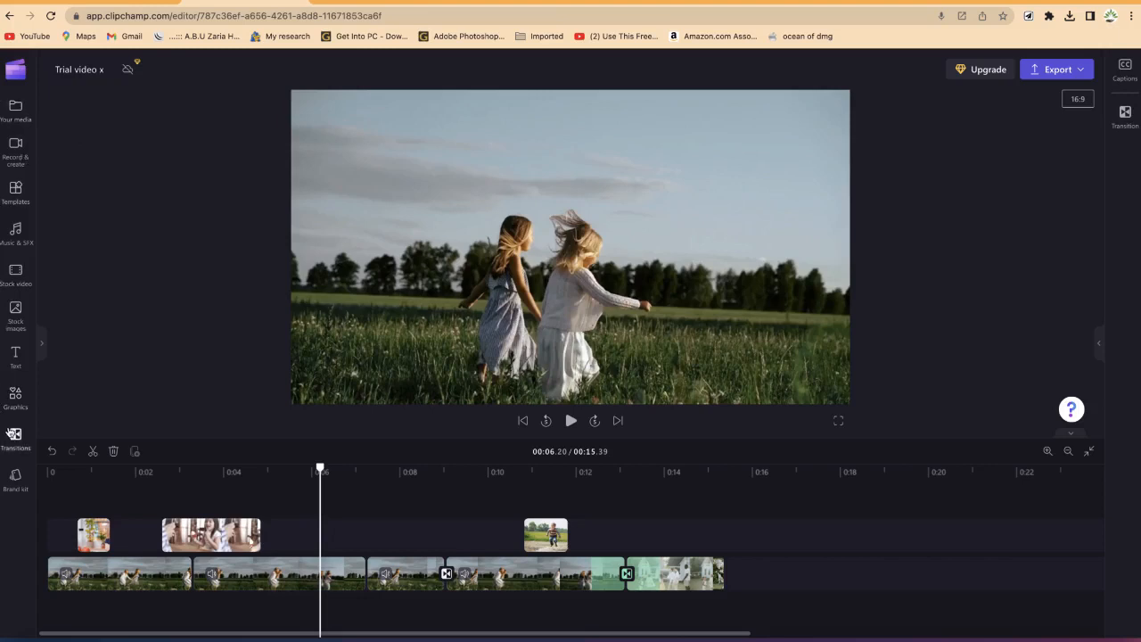
{"action": "left_click", "coordinate": [327, 590]}
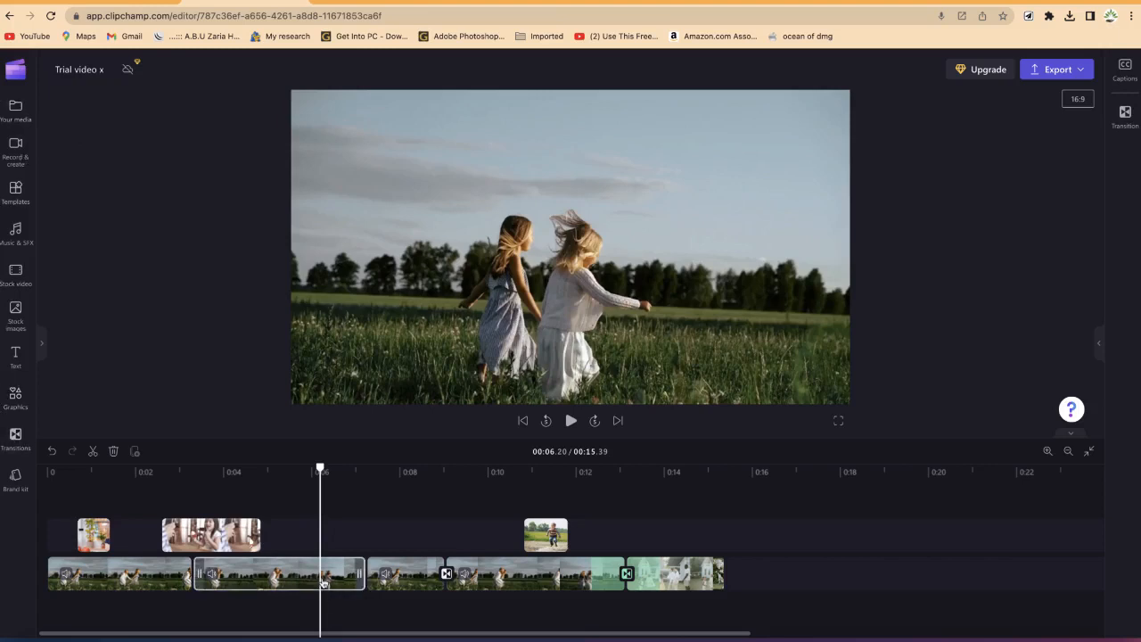
{"action": "left_click", "coordinate": [323, 581]}
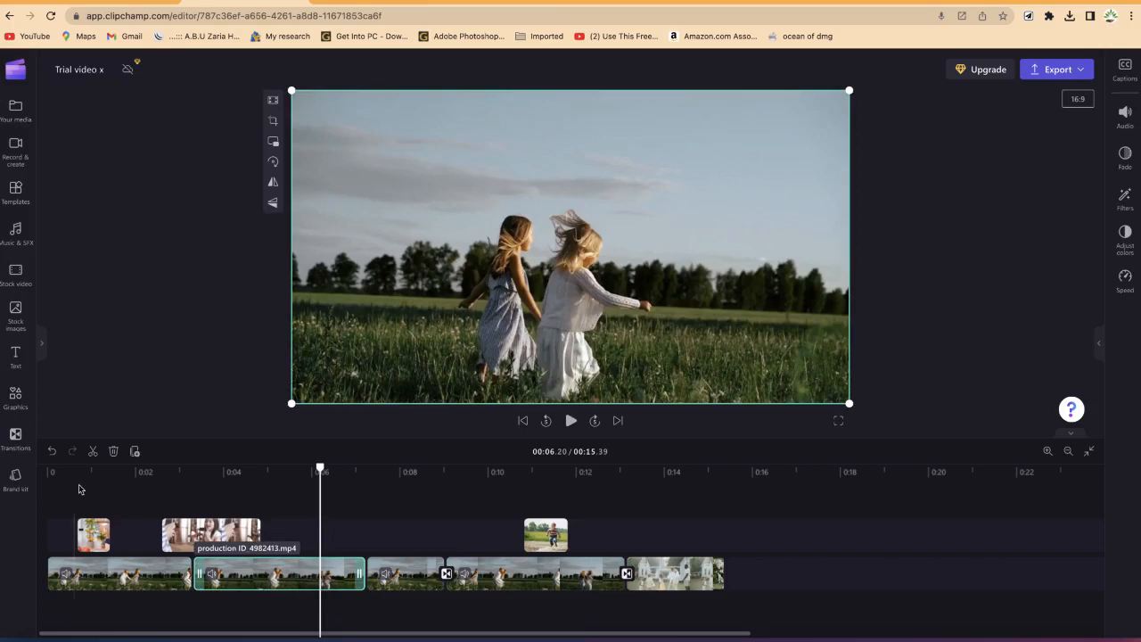
Step: Open the Text library and move all timeline clips right, leaving an empty gap at the start
{"action": "left_click", "coordinate": [15, 355]}
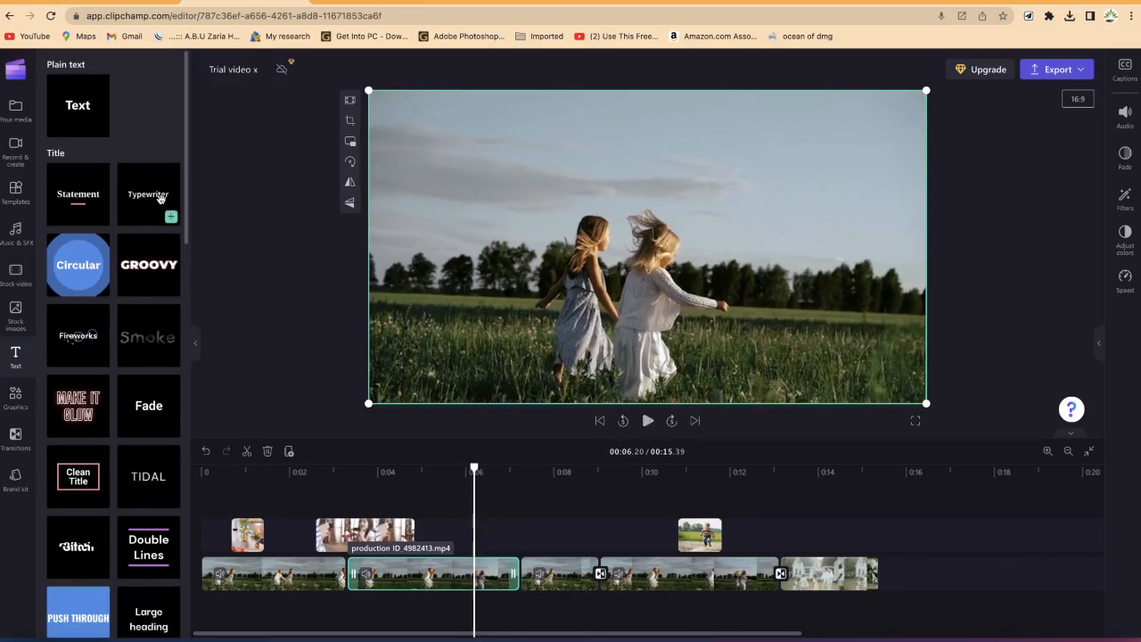
{"action": "left_click", "coordinate": [262, 578]}
{"action": "left_click_drag", "start_coordinate": [261, 577], "coordinate": [418, 599]}
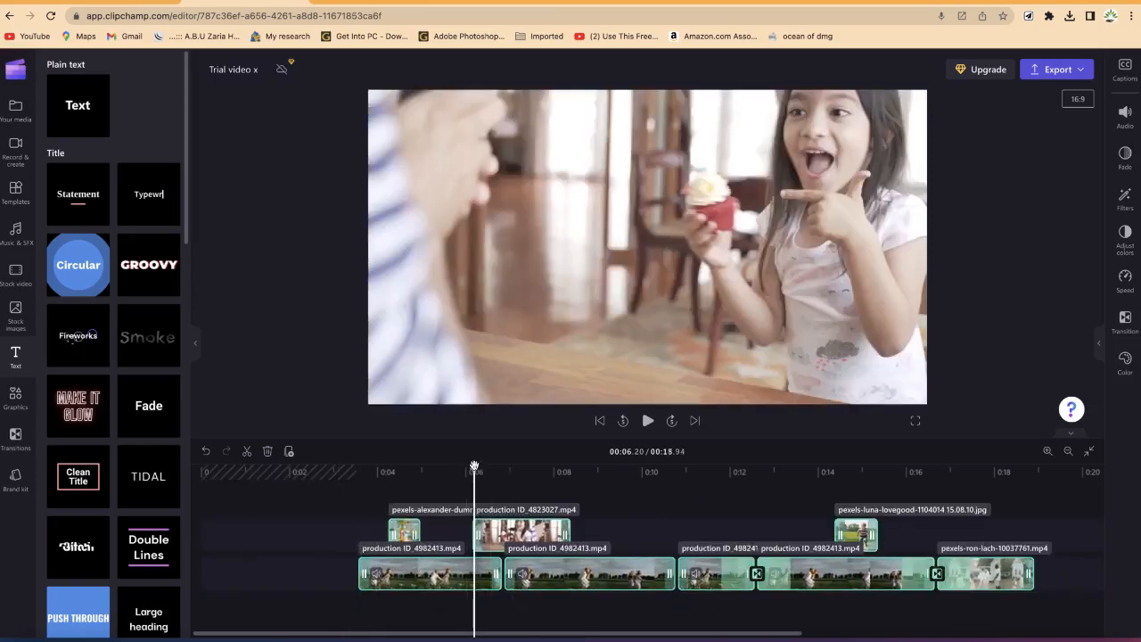
Step: Add a Typewriter title at the start of the timeline and play it back
{"action": "mouse_move", "coordinate": [145, 199]}
{"action": "left_click_drag", "start_coordinate": [146, 199], "coordinate": [223, 557]}
{"action": "left_click", "coordinate": [212, 485]}
{"action": "key", "text": "space"}
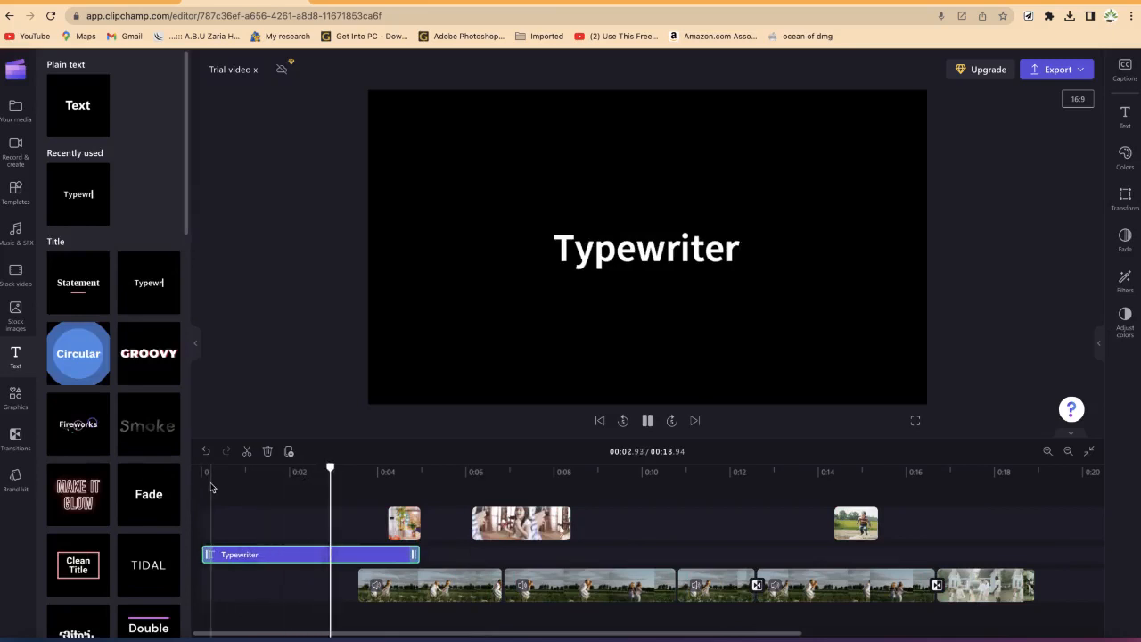
{"action": "key", "text": "space"}
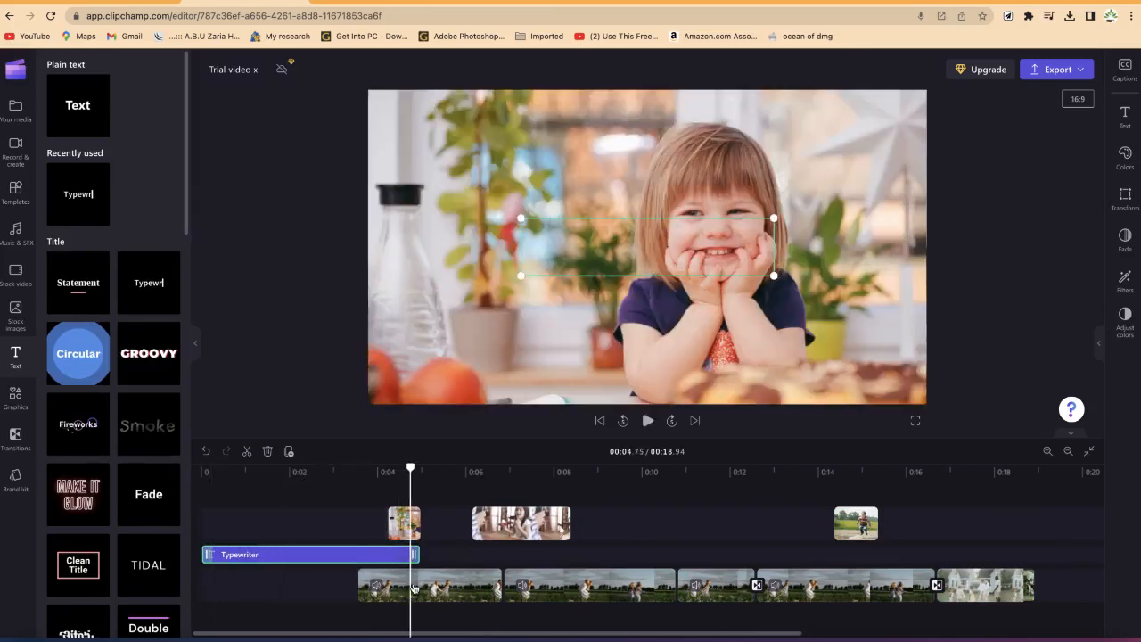
Step: Shift all media clips right so they begin right after the title clip ends
{"action": "mouse_move", "coordinate": [384, 526]}
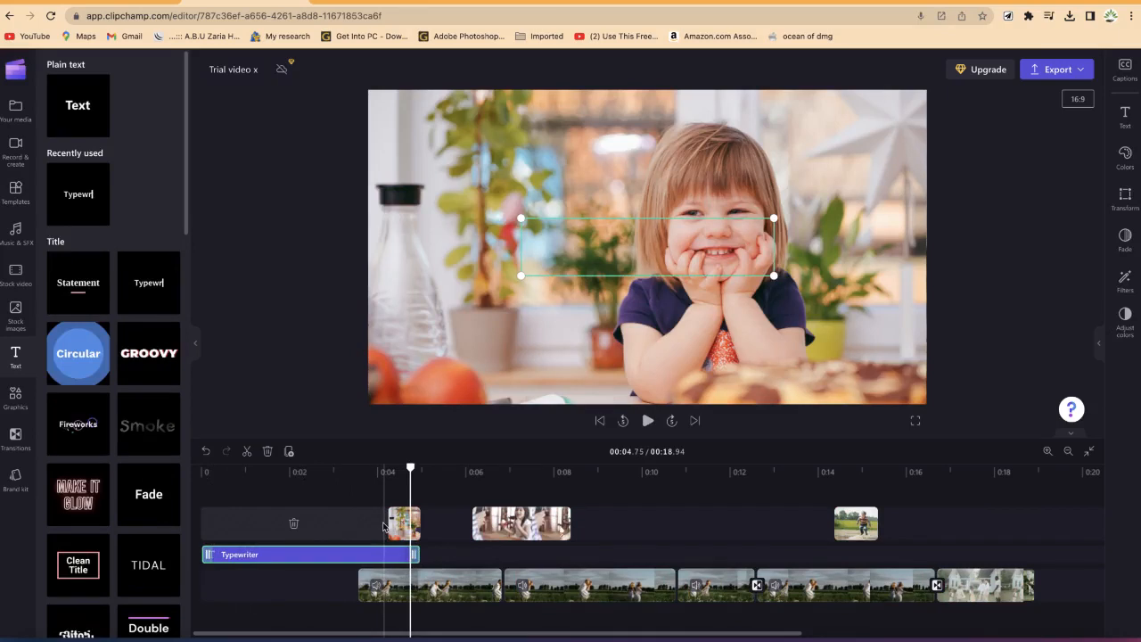
{"action": "left_click_drag", "start_coordinate": [1093, 603], "coordinate": [590, 527]}
{"action": "left_click_drag", "start_coordinate": [402, 529], "coordinate": [426, 529]}
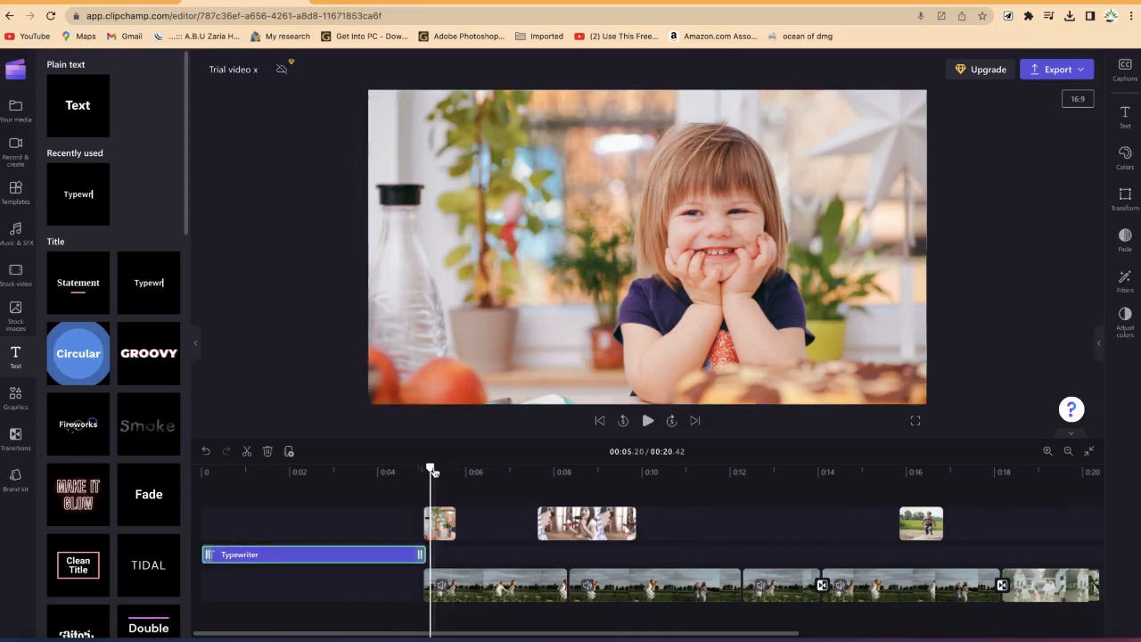
Step: Replace the title's text with "Welcome to my Channel"
{"action": "left_click_drag", "start_coordinate": [432, 471], "coordinate": [297, 469]}
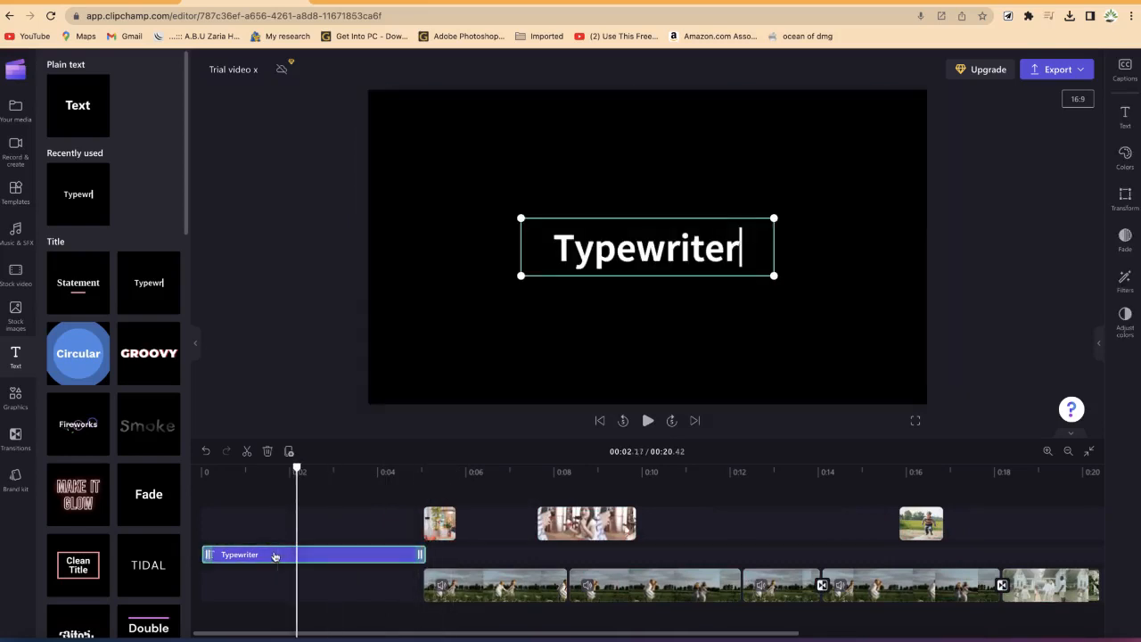
{"action": "left_click", "coordinate": [659, 253]}
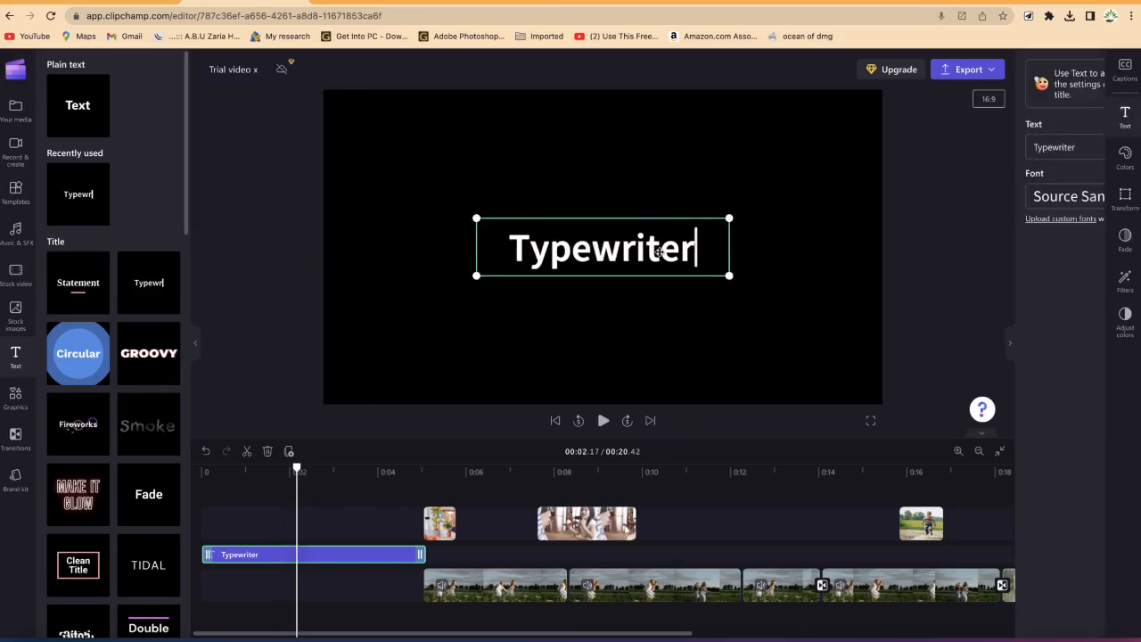
{"action": "left_click", "coordinate": [937, 131]}
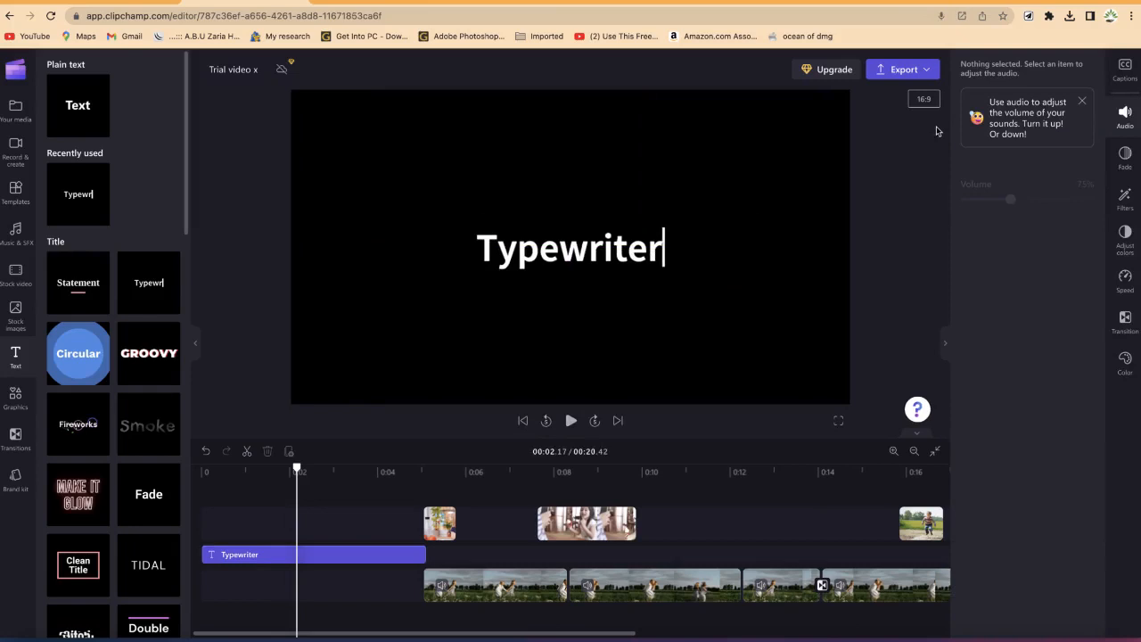
{"action": "left_click", "coordinate": [653, 236]}
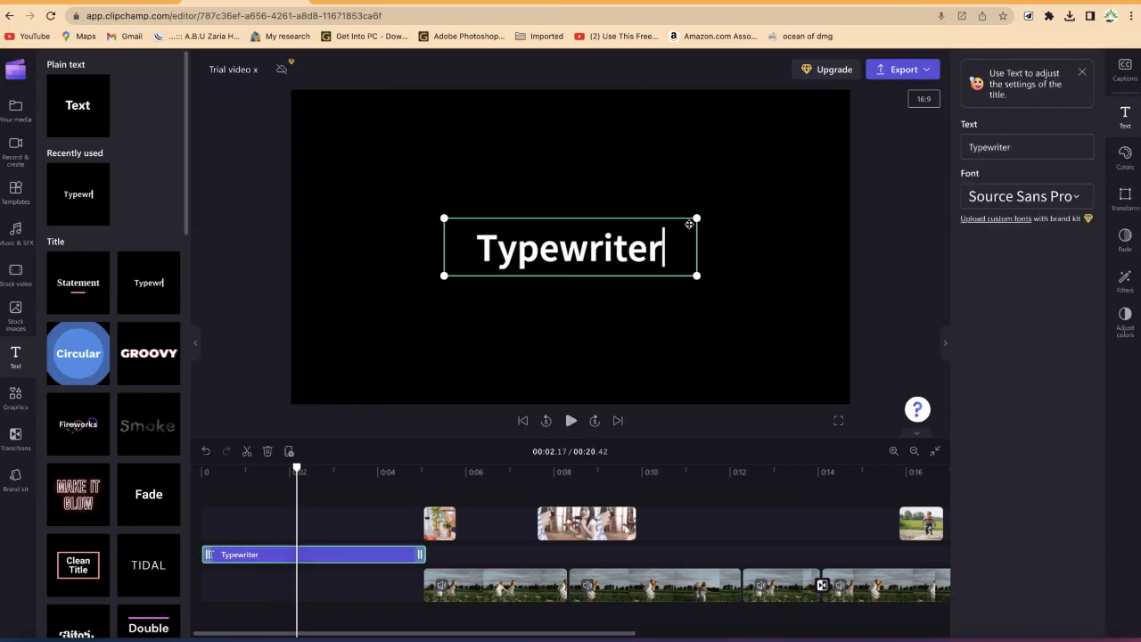
{"action": "left_click", "coordinate": [1035, 147]}
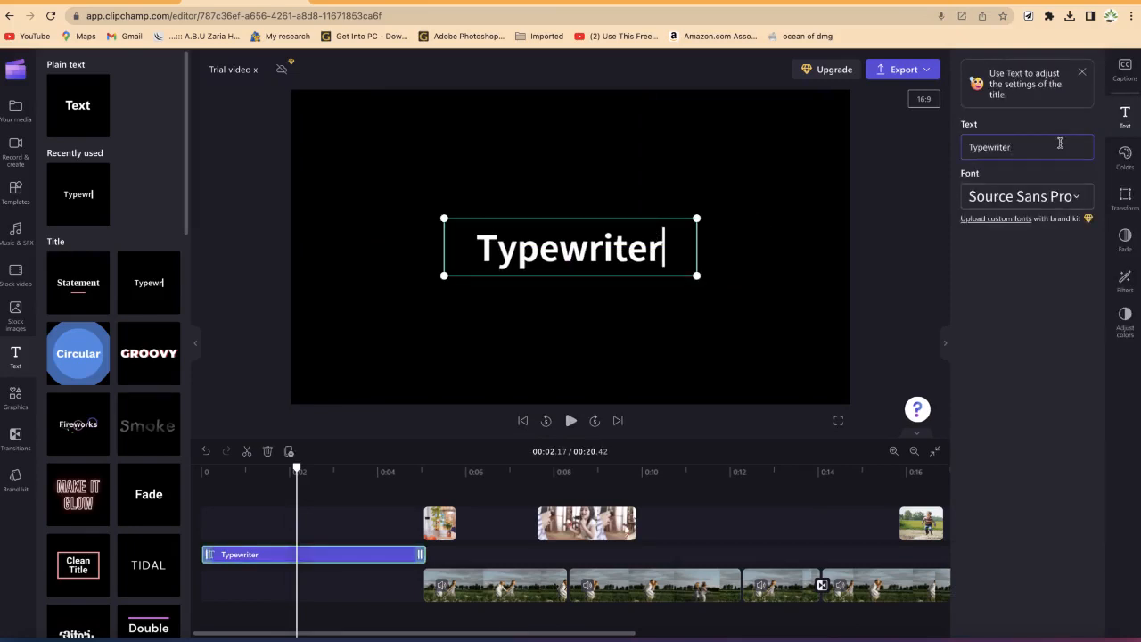
{"action": "key", "text": "BackSpace"}
{"action": "key", "text": "BackSpace"}
{"action": "key", "text": "BackSpace"}
{"action": "key", "text": "BackSpace"}
{"action": "key", "text": "BackSpace"}
{"action": "key", "text": "BackSpace"}
{"action": "key", "text": "BackSpace"}
{"action": "key", "text": "BackSpace"}
{"action": "key", "text": "BackSpace"}
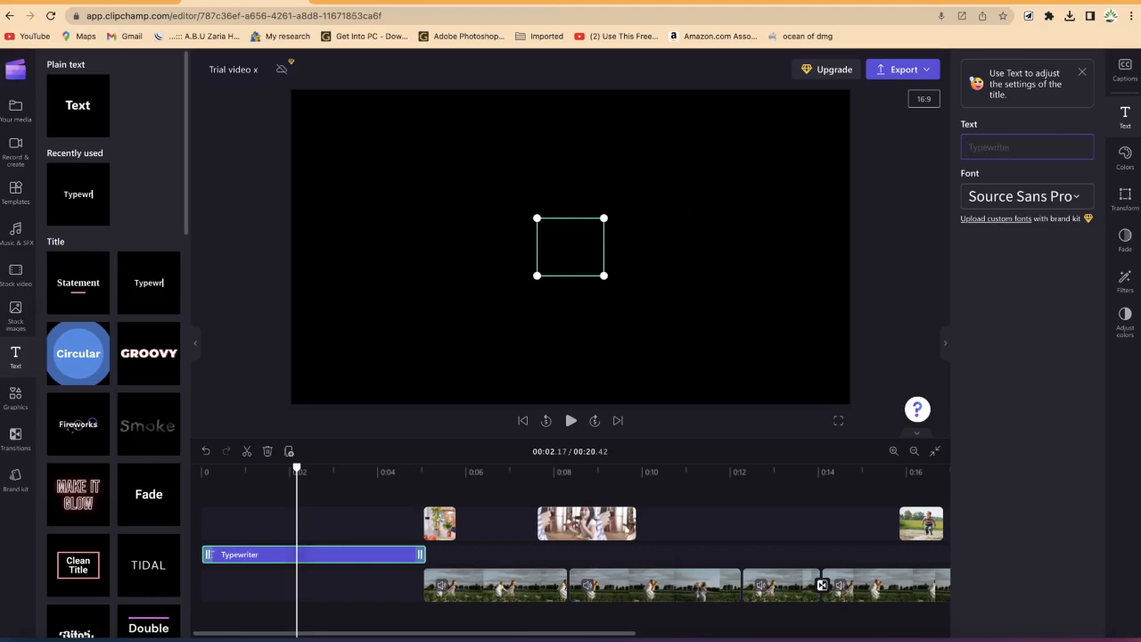
{"action": "type", "text": "Welcom"}
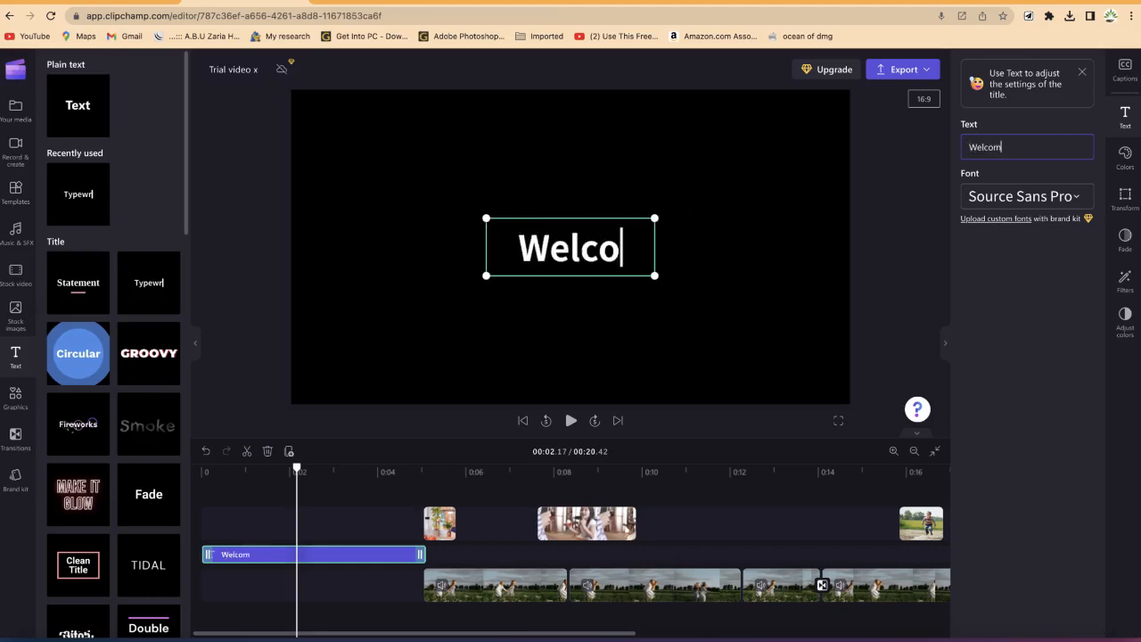
{"action": "type", "text": "e to my Channel"}
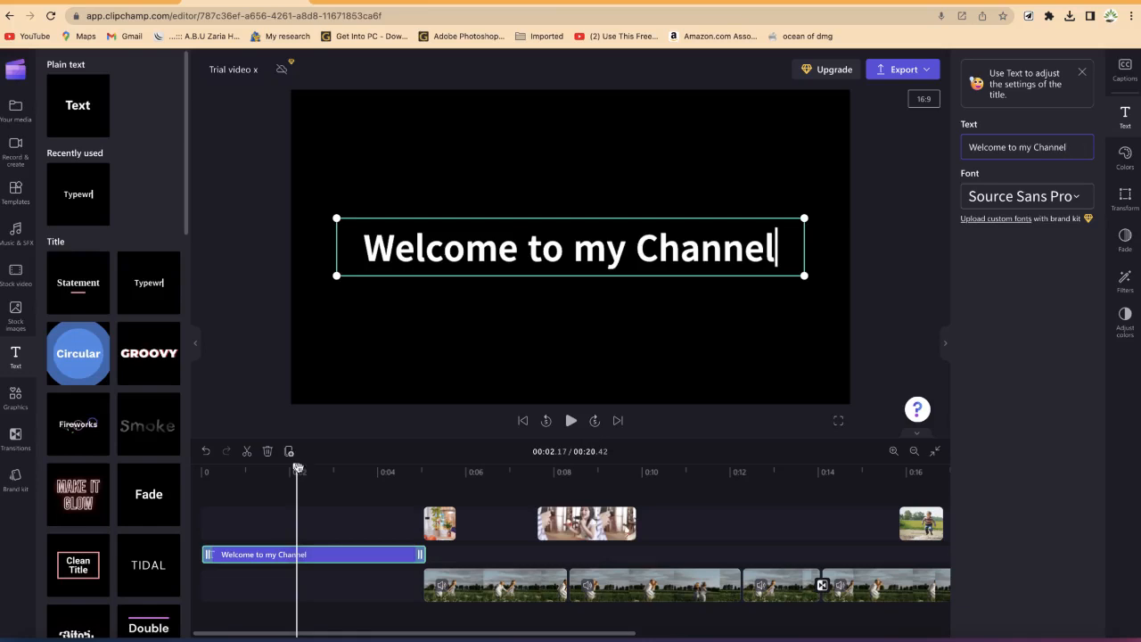
Step: Play the timeline from the beginning to preview the title
{"action": "left_click_drag", "start_coordinate": [297, 468], "coordinate": [205, 468]}
{"action": "key", "text": "space"}
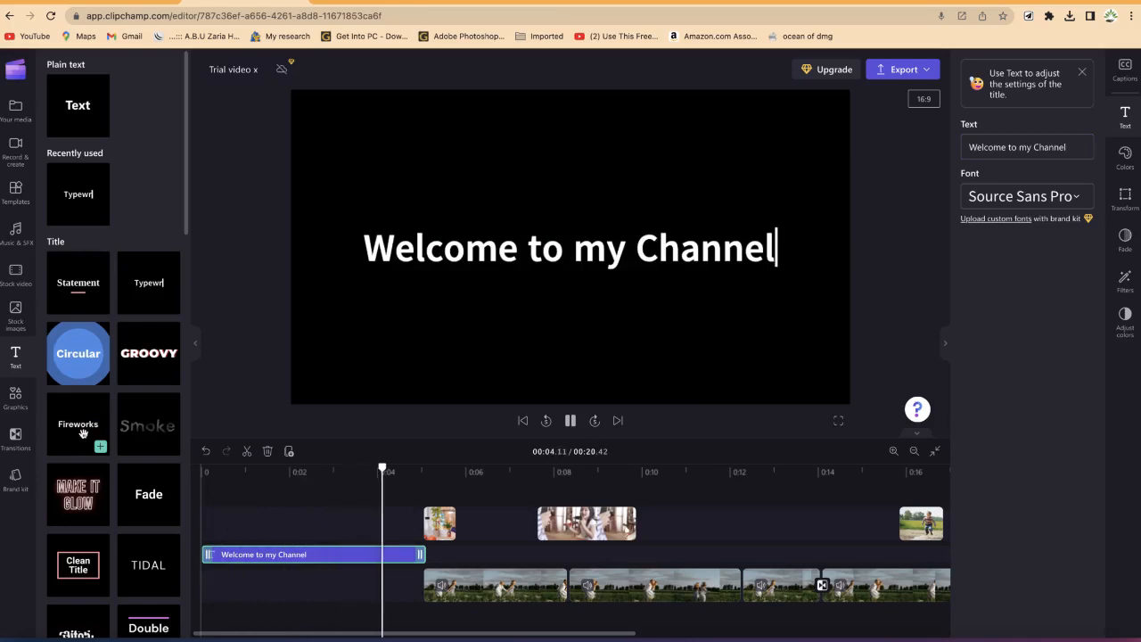
{"action": "key", "text": "space"}
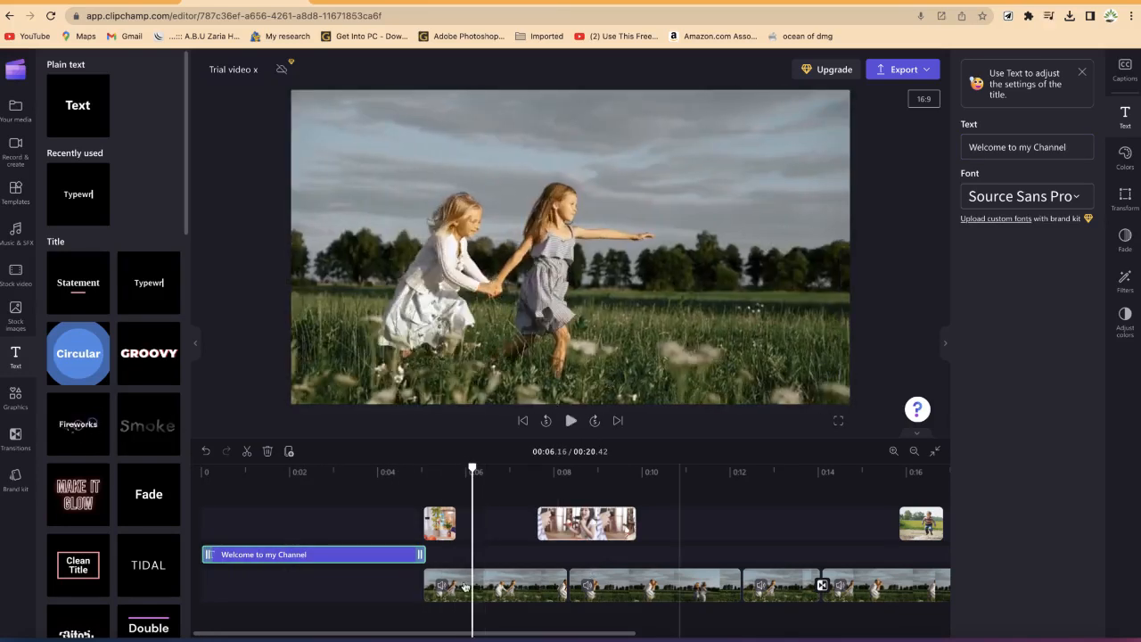
Step: Set the title's text color to pink #F34573
{"action": "left_click", "coordinate": [1125, 158]}
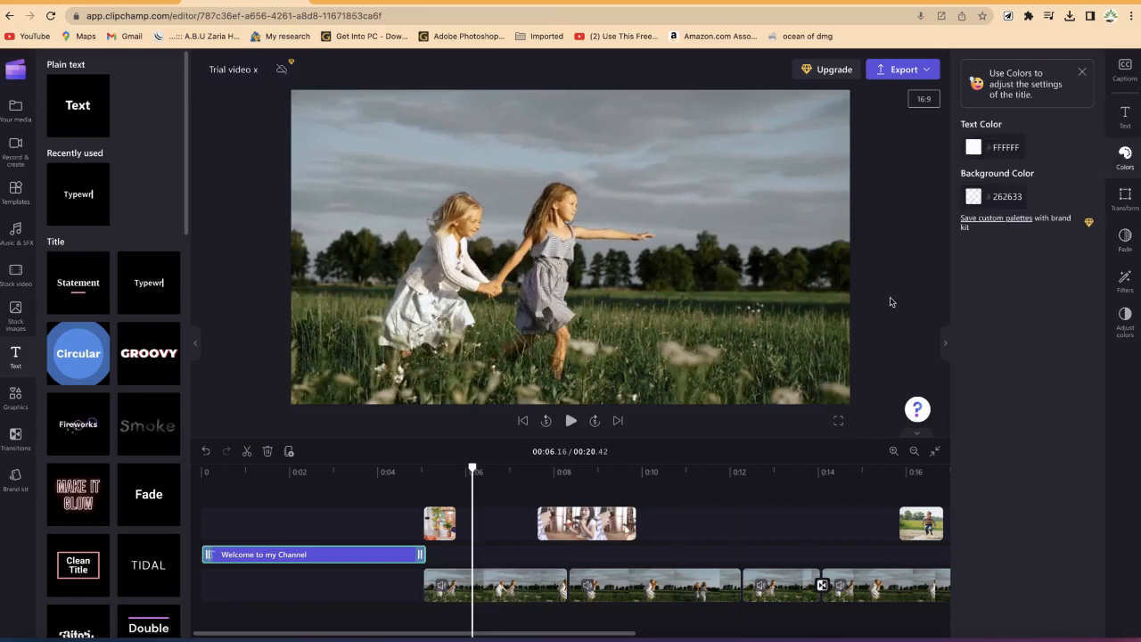
{"action": "left_click", "coordinate": [980, 148]}
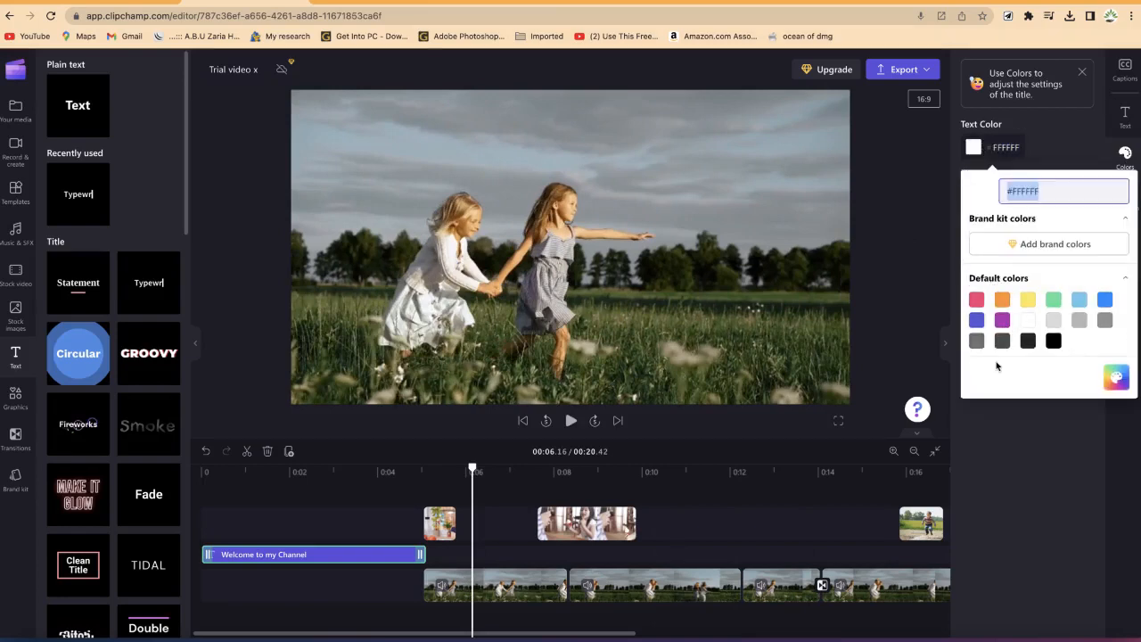
{"action": "left_click", "coordinate": [977, 300]}
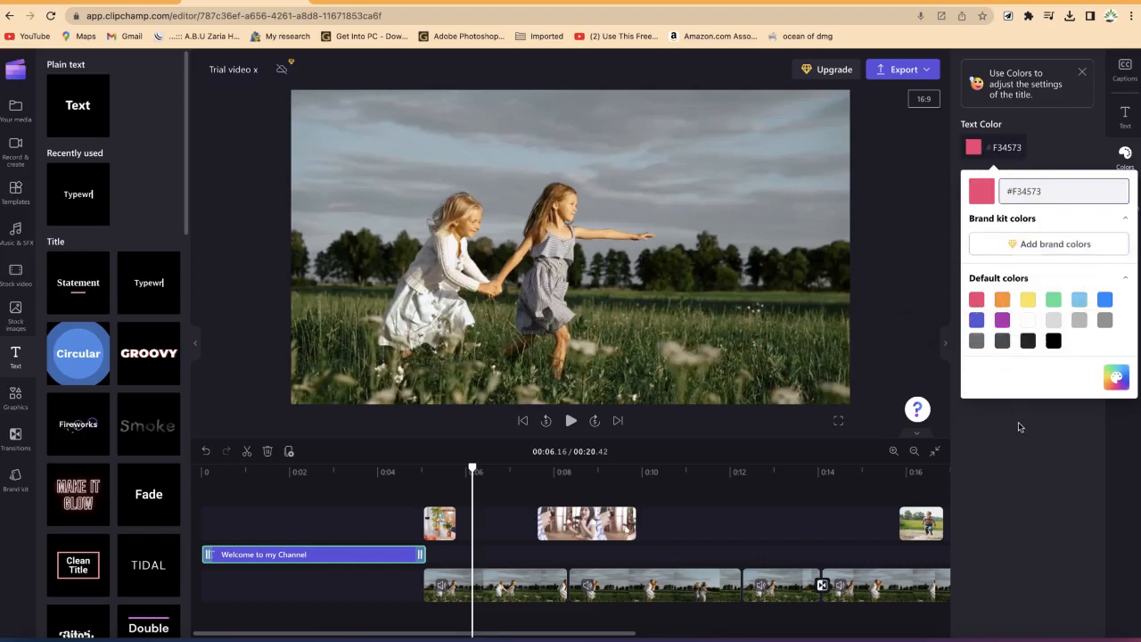
{"action": "left_click", "coordinate": [1012, 332]}
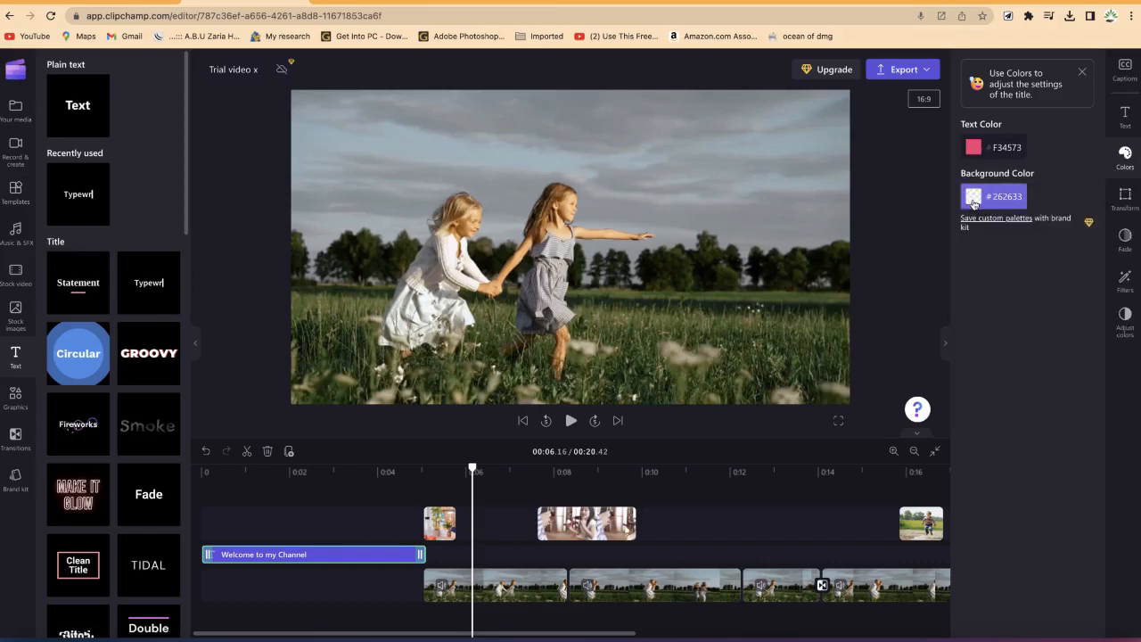
Step: Set the title's background color to blue #1089FF at 100% opacity
{"action": "left_click", "coordinate": [973, 197]}
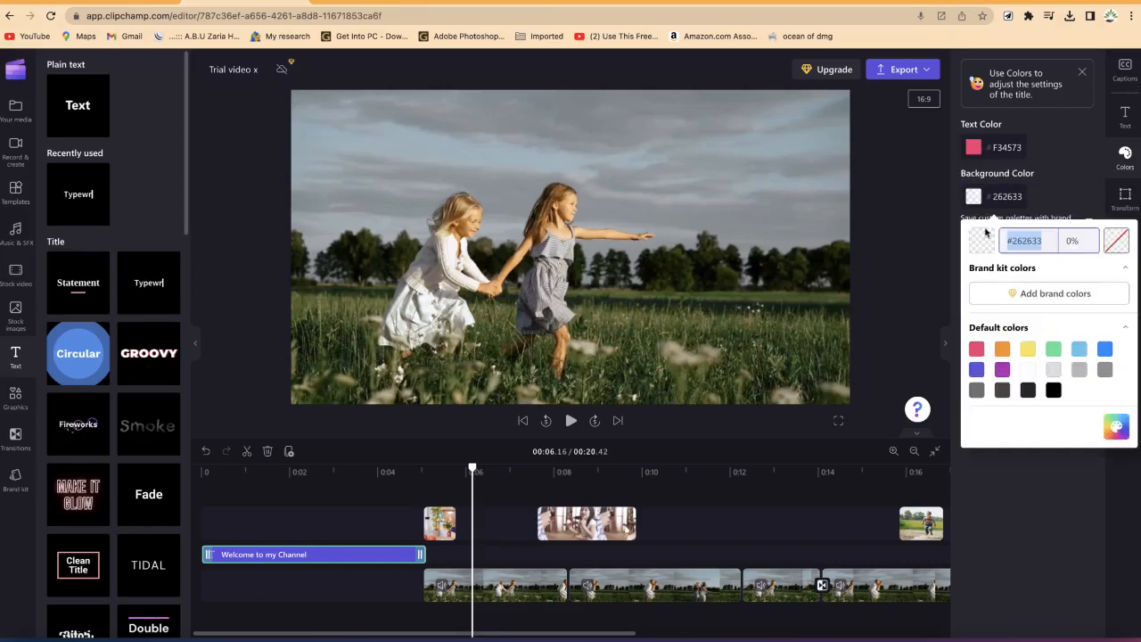
{"action": "left_click", "coordinate": [978, 375]}
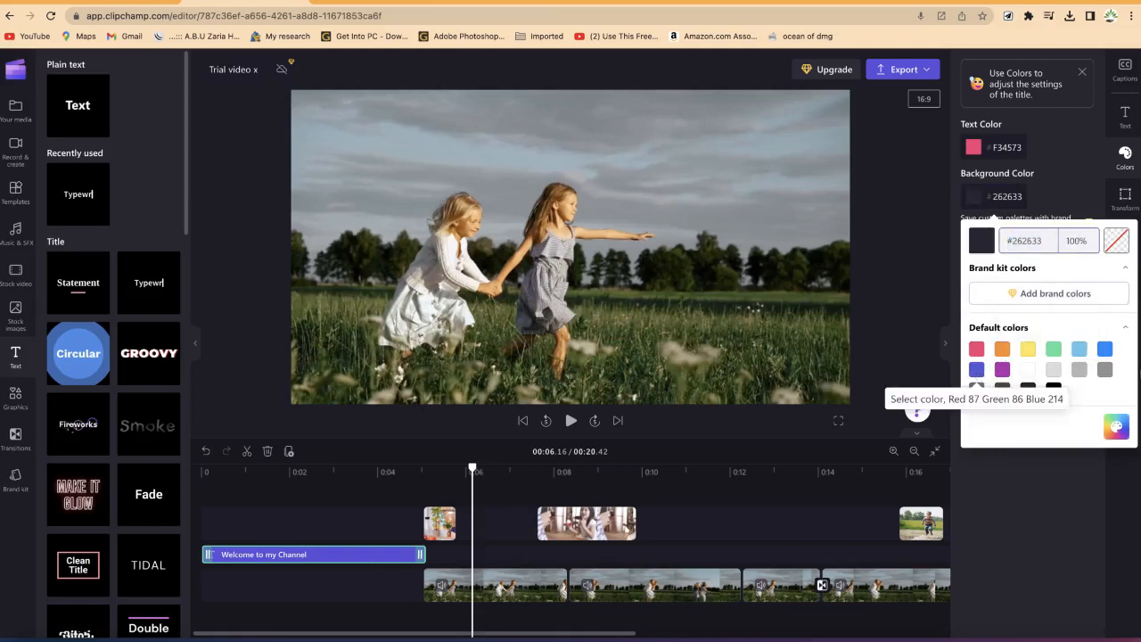
{"action": "left_click", "coordinate": [1106, 353]}
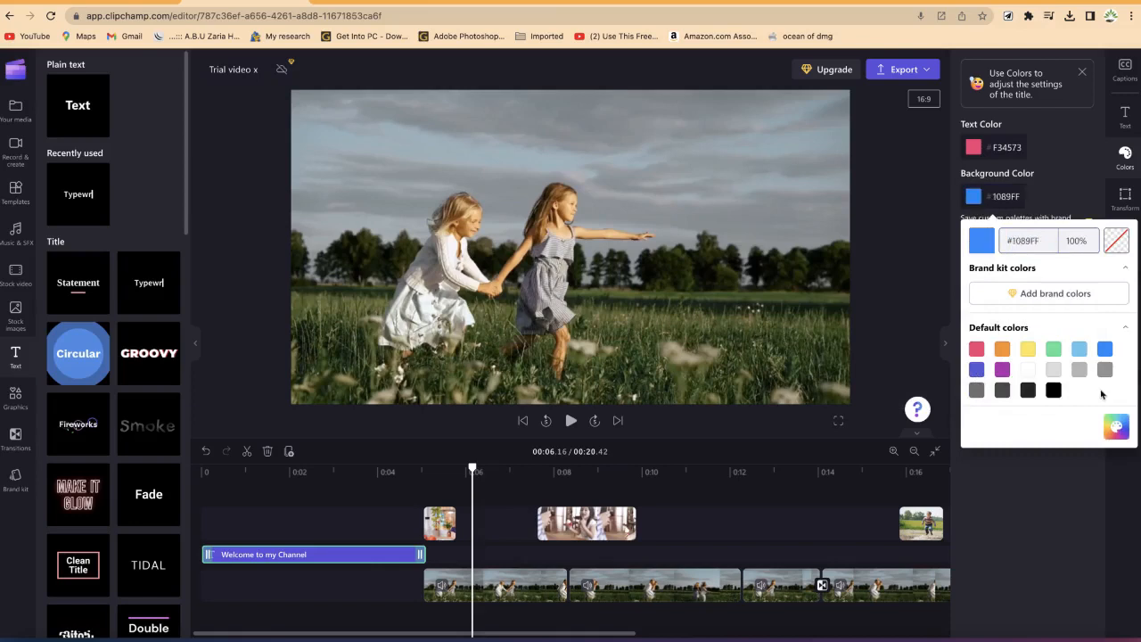
{"action": "left_click", "coordinate": [1046, 502]}
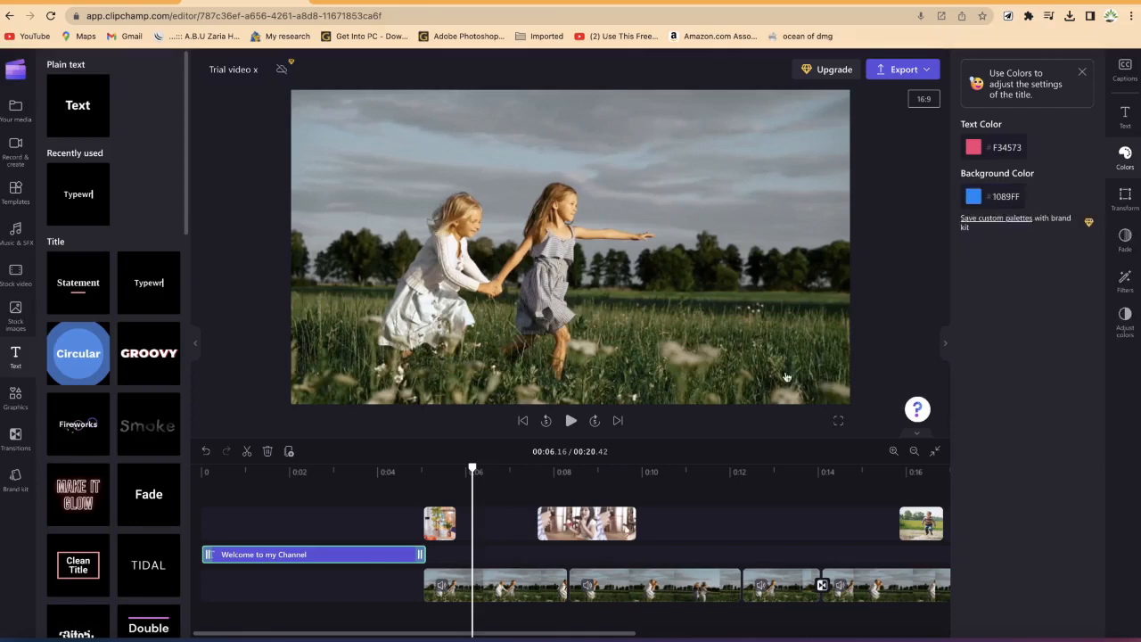
Step: Play the timeline from the start to preview the colored title
{"action": "left_click_drag", "start_coordinate": [415, 482], "coordinate": [166, 503]}
{"action": "key", "text": "space"}
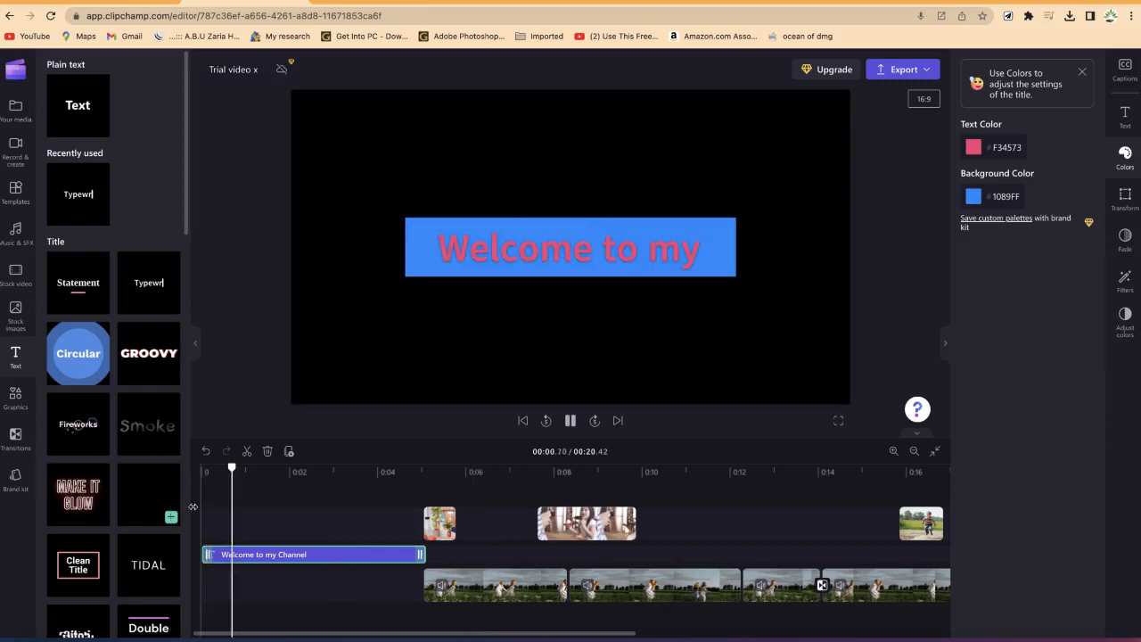
{"action": "key", "text": "space"}
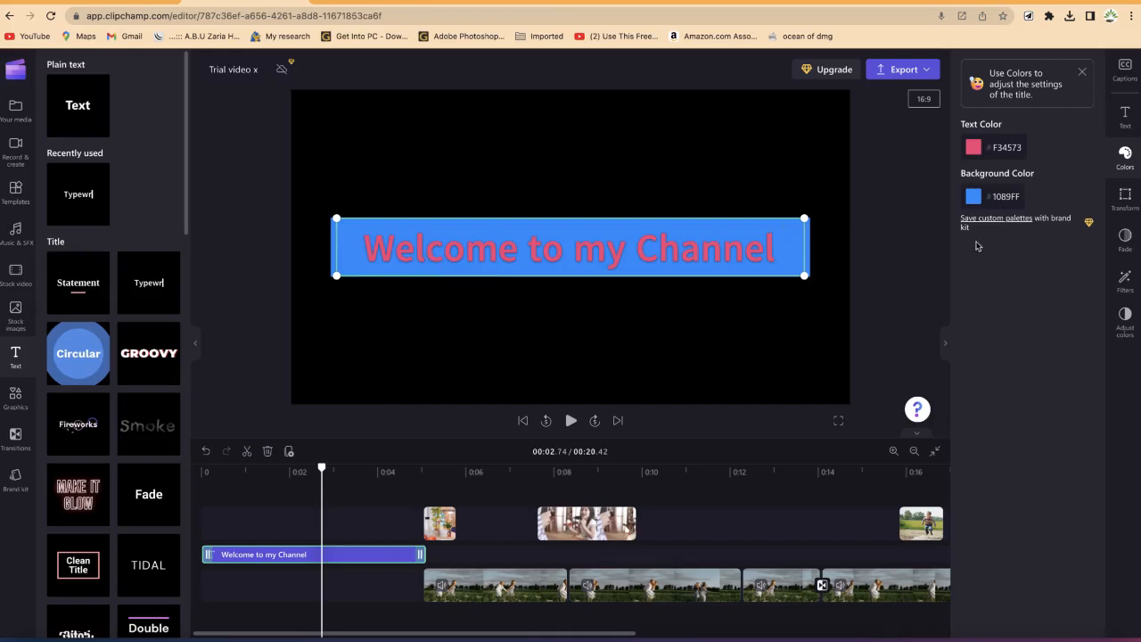
Step: Change the title's font to Knewave
{"action": "left_click", "coordinate": [1133, 126]}
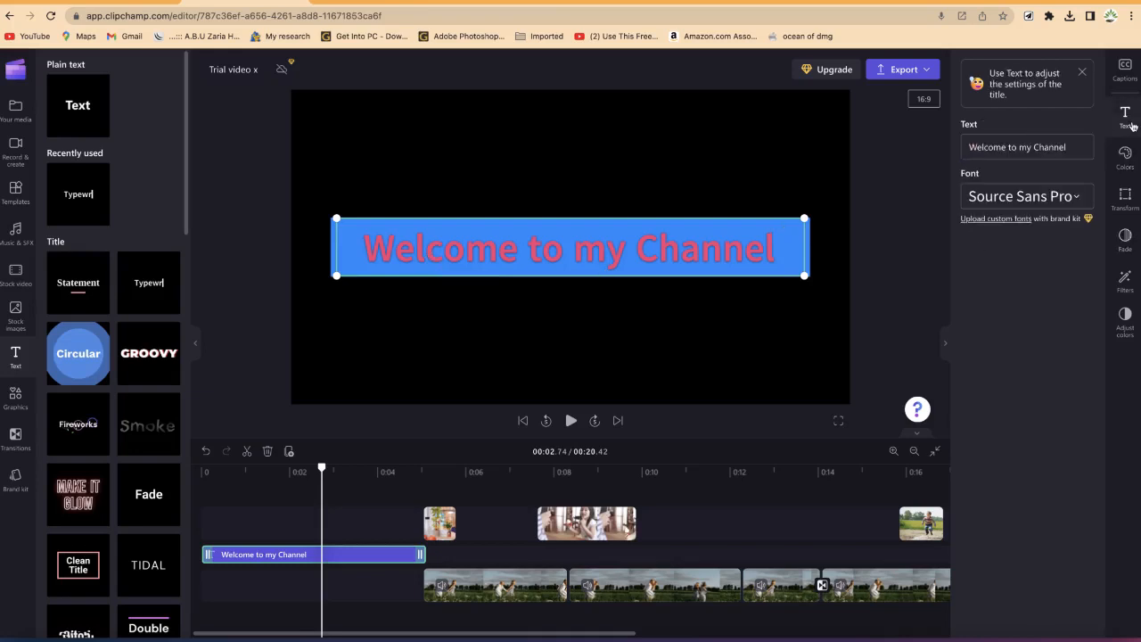
{"action": "left_click", "coordinate": [1025, 196]}
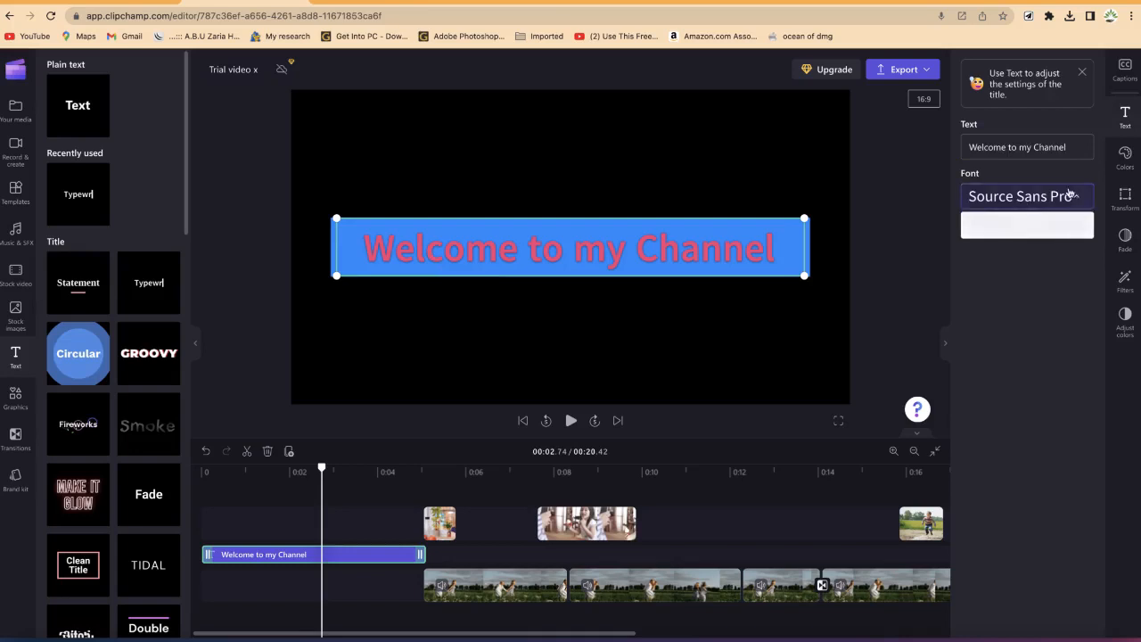
{"action": "scroll", "coordinate": [1025, 337], "scroll_direction": "down", "scroll_amount": 10}
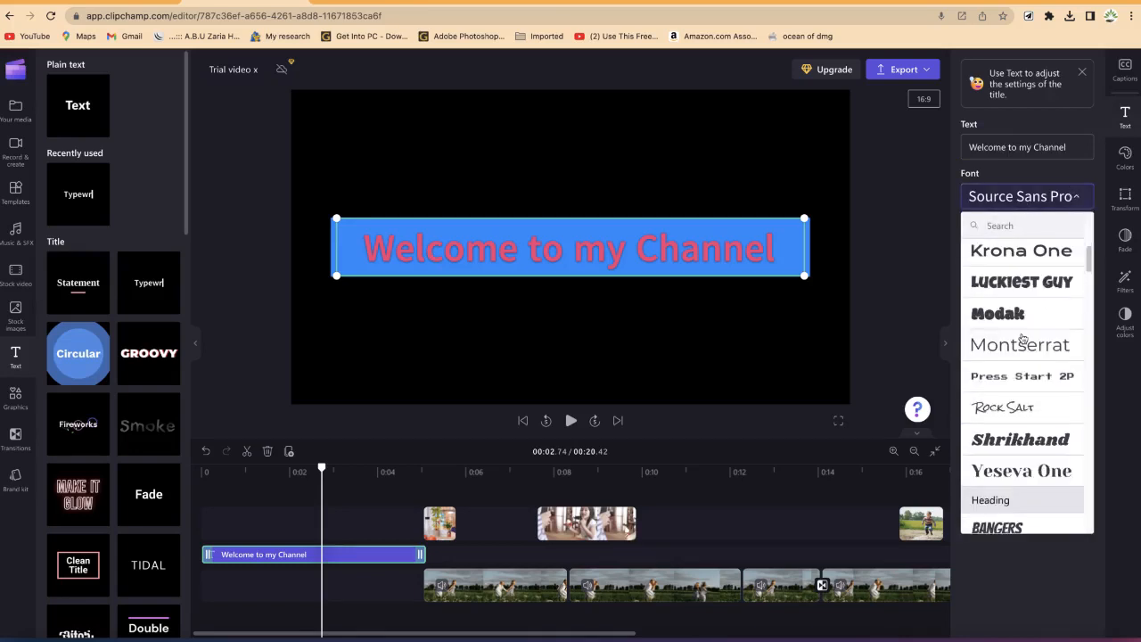
{"action": "scroll", "coordinate": [1020, 334], "scroll_direction": "down", "scroll_amount": 20}
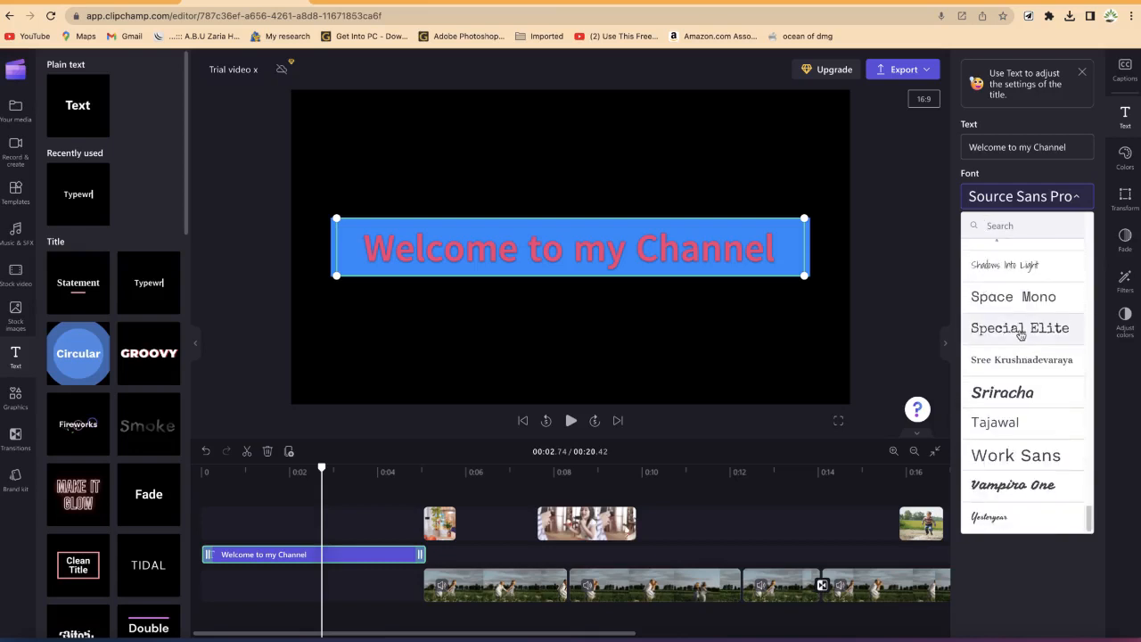
{"action": "scroll", "coordinate": [1021, 334], "scroll_direction": "up", "scroll_amount": 15}
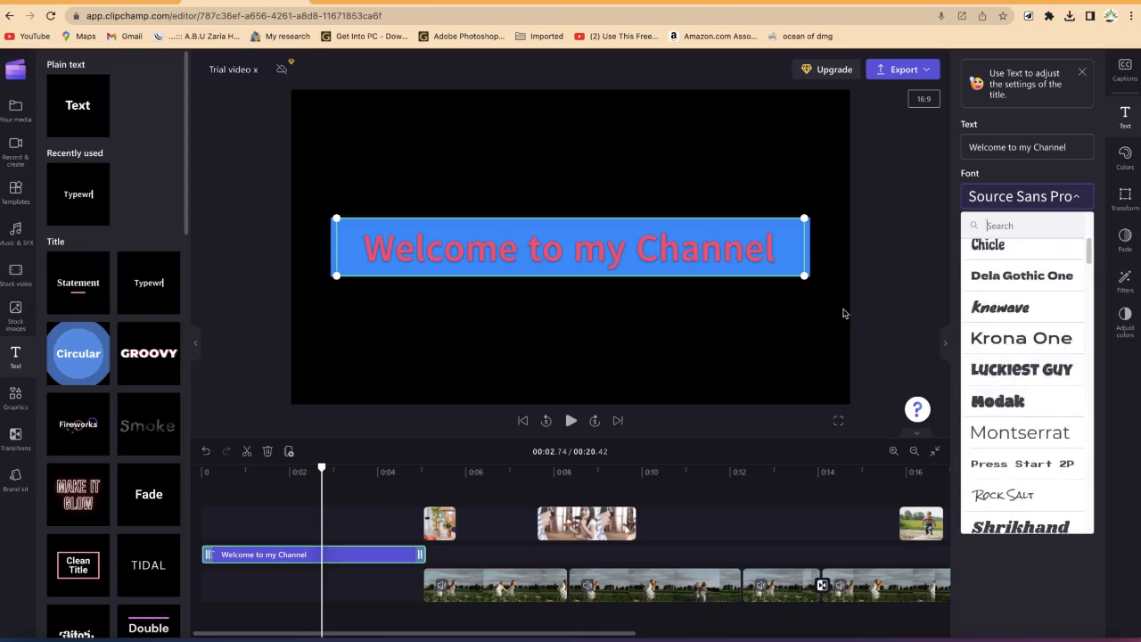
{"action": "left_click", "coordinate": [999, 308]}
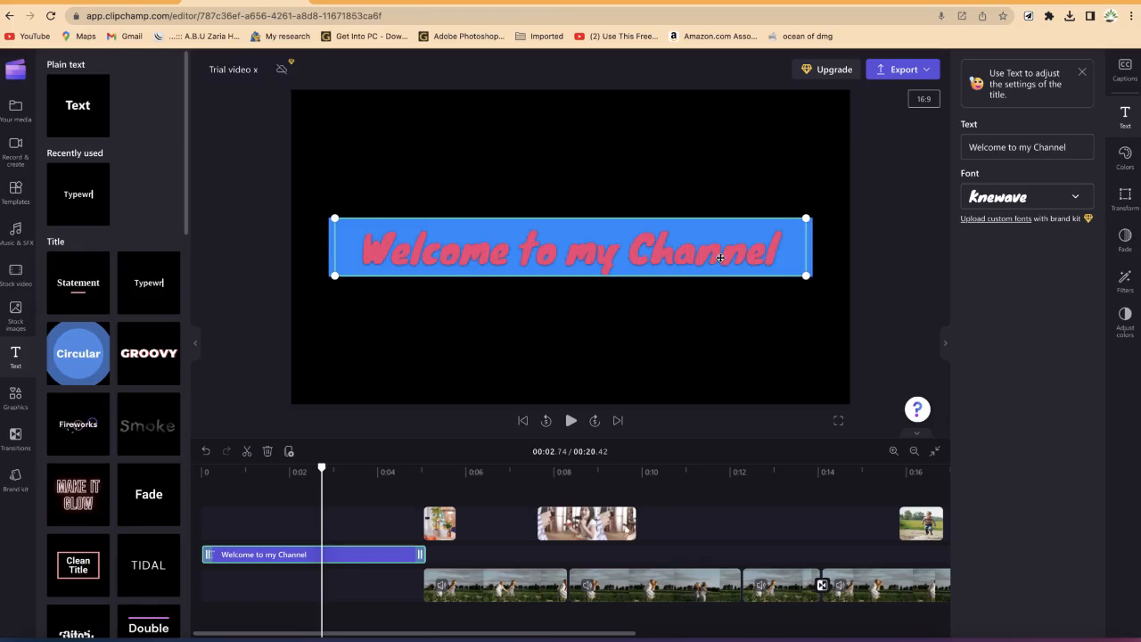
Step: Change the title's font to Bebas Neue
{"action": "left_click", "coordinate": [993, 201]}
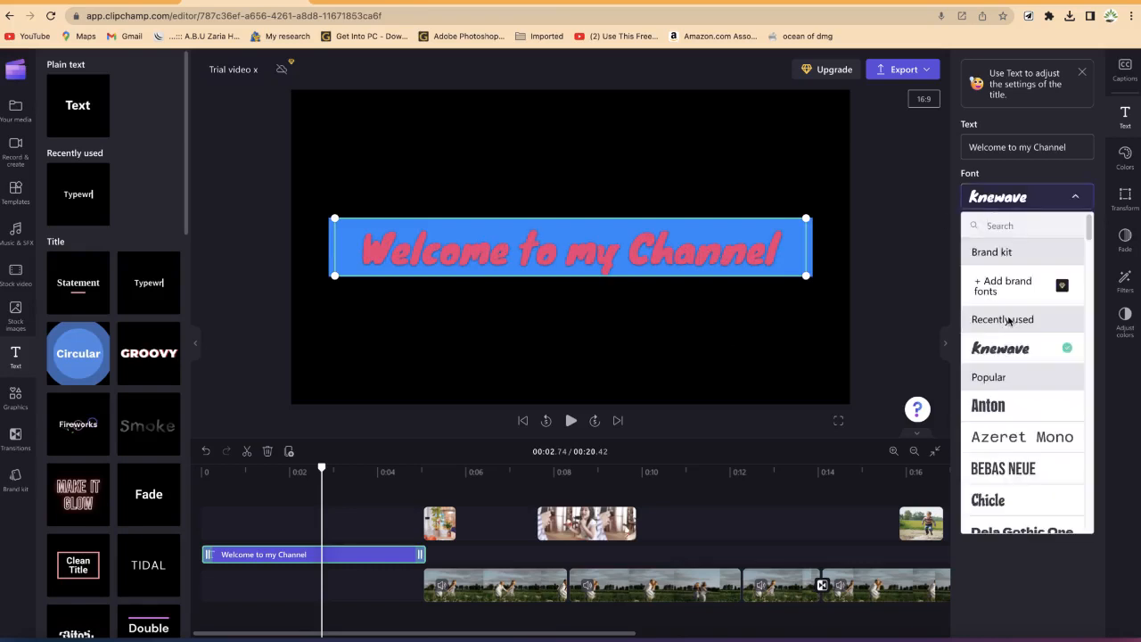
{"action": "scroll", "coordinate": [1008, 322], "scroll_direction": "down", "scroll_amount": 4}
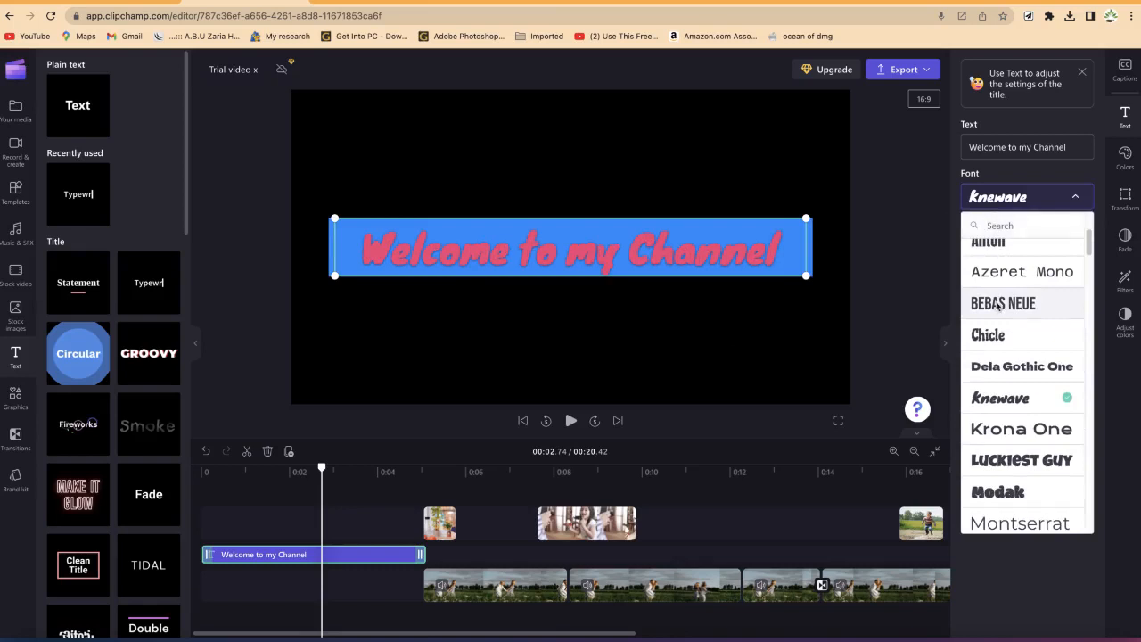
{"action": "left_click", "coordinate": [997, 305]}
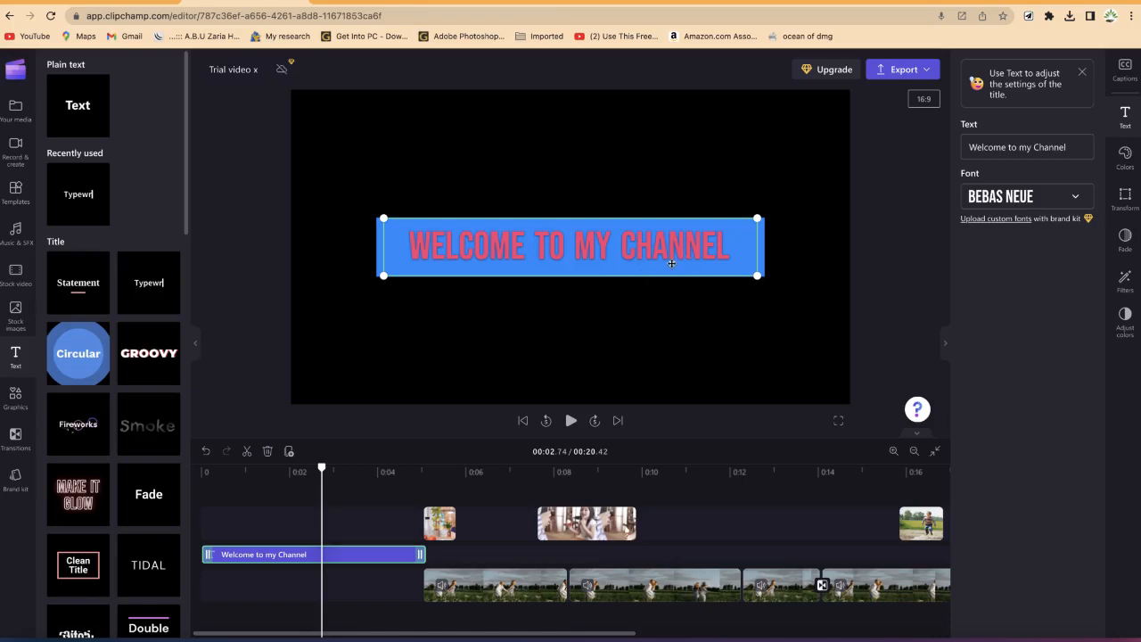
Step: Play the timeline from the start to preview the title in the new font
{"action": "left_click_drag", "start_coordinate": [321, 467], "coordinate": [203, 467]}
{"action": "key", "text": "space"}
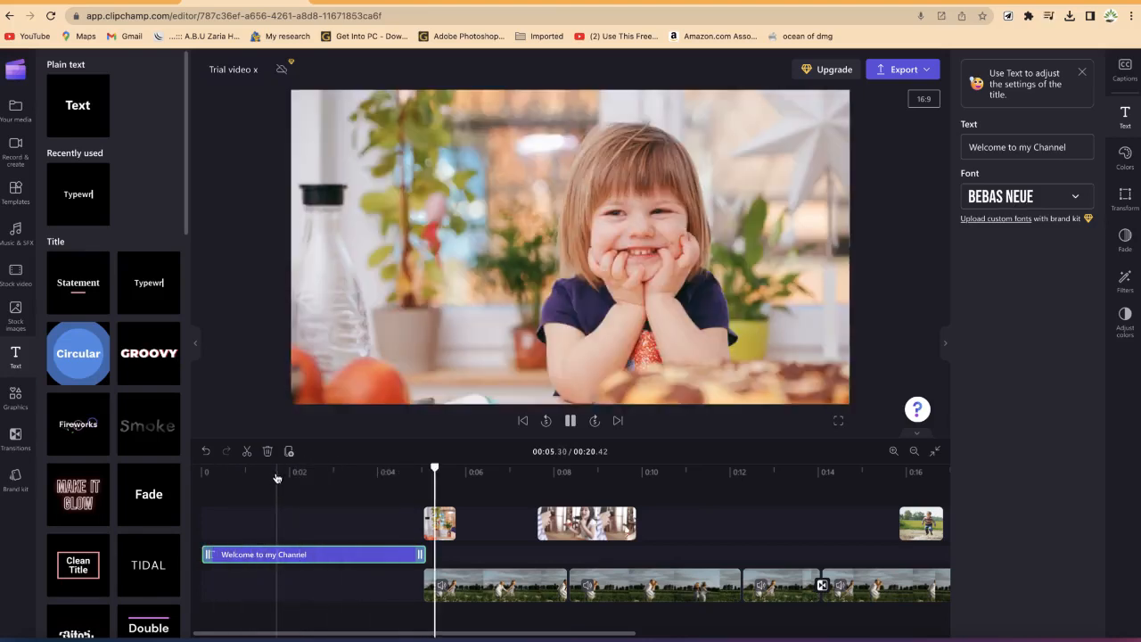
{"action": "key", "text": "space"}
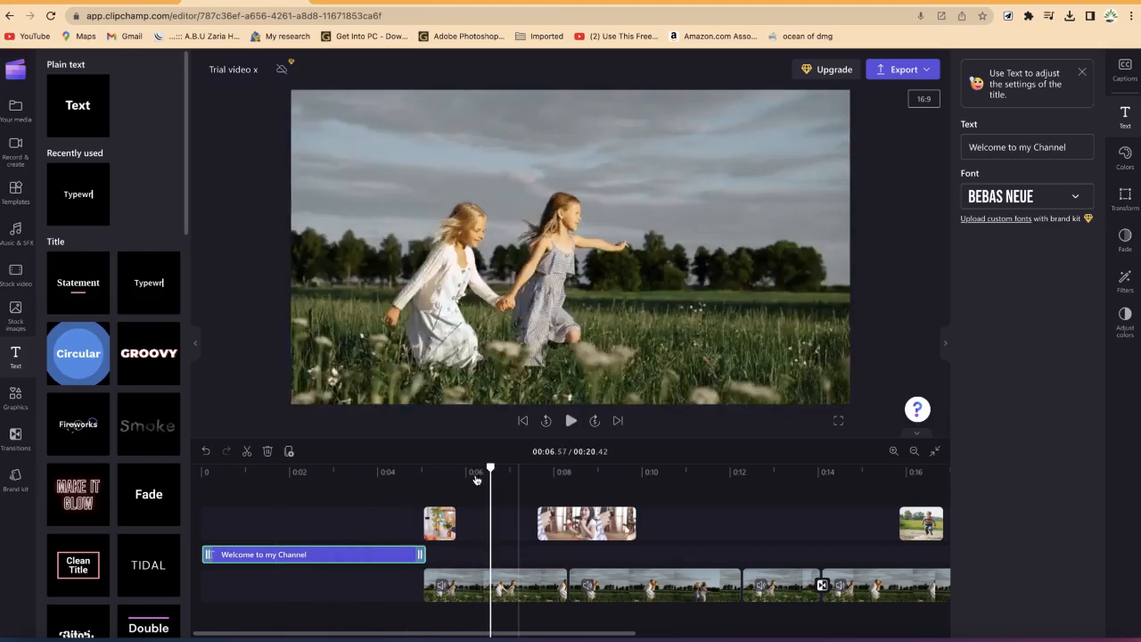
{"action": "left_click_drag", "start_coordinate": [489, 468], "coordinate": [378, 465]}
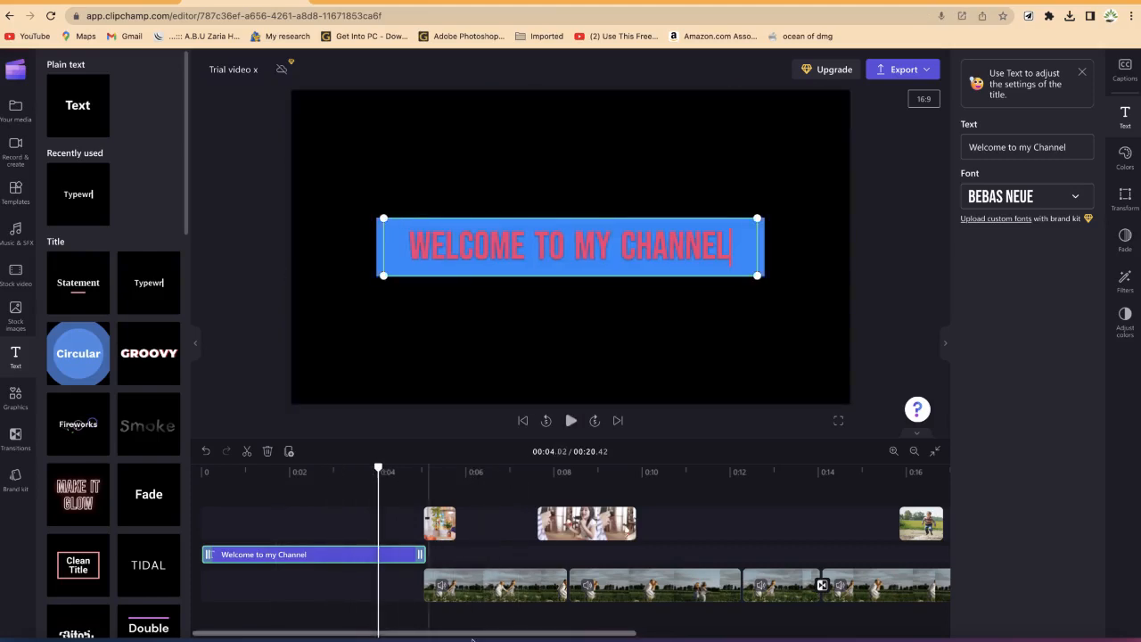
Step: Add a Clean Title text clip at the end of the timeline
{"action": "scroll", "coordinate": [640, 500], "scroll_direction": "right", "scroll_amount": 10}
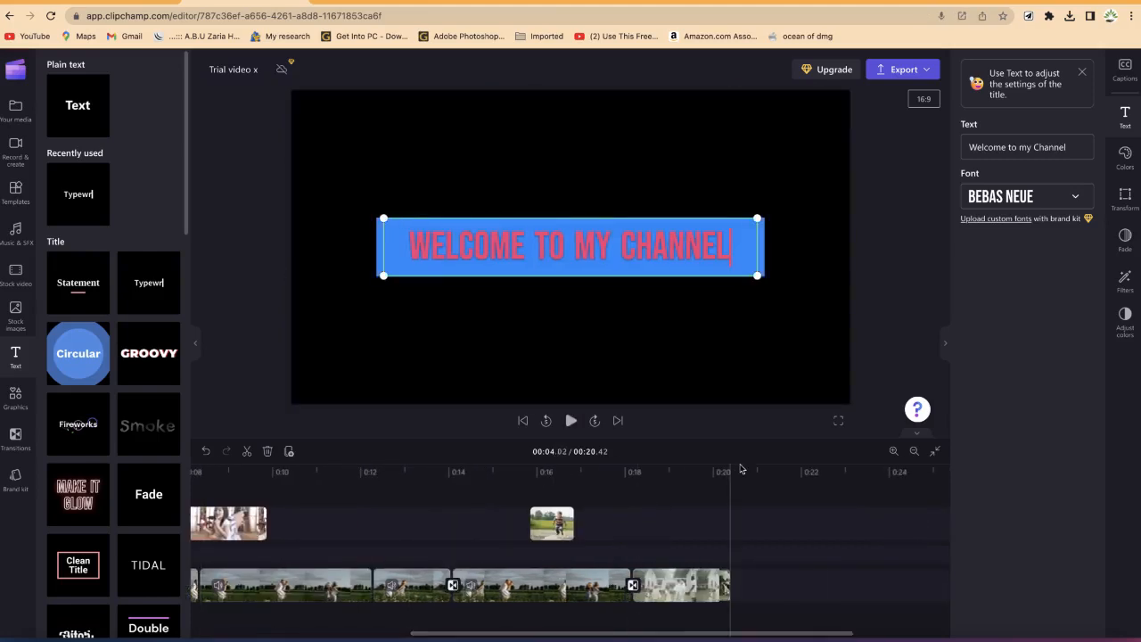
{"action": "left_click", "coordinate": [738, 474]}
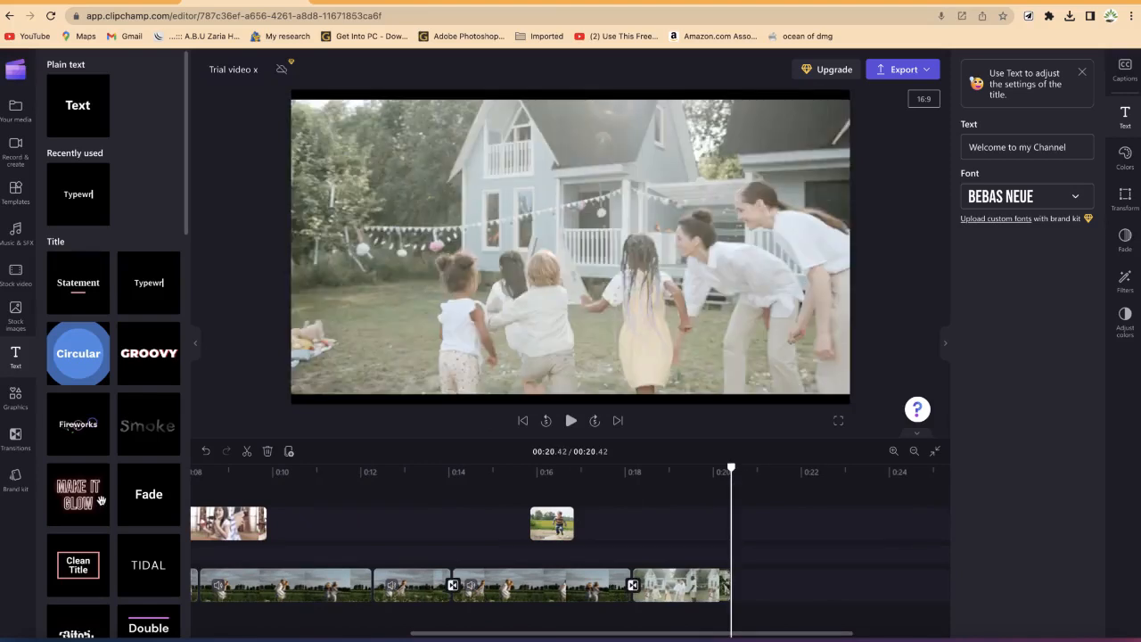
{"action": "scroll", "coordinate": [101, 482], "scroll_direction": "down", "scroll_amount": 2}
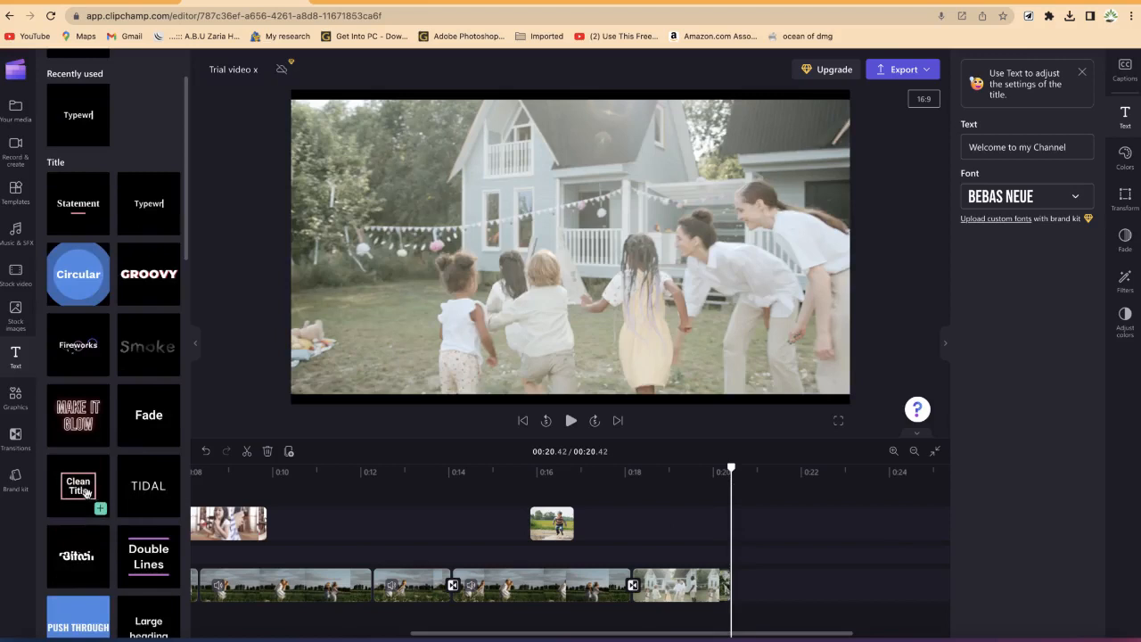
{"action": "left_click", "coordinate": [99, 510]}
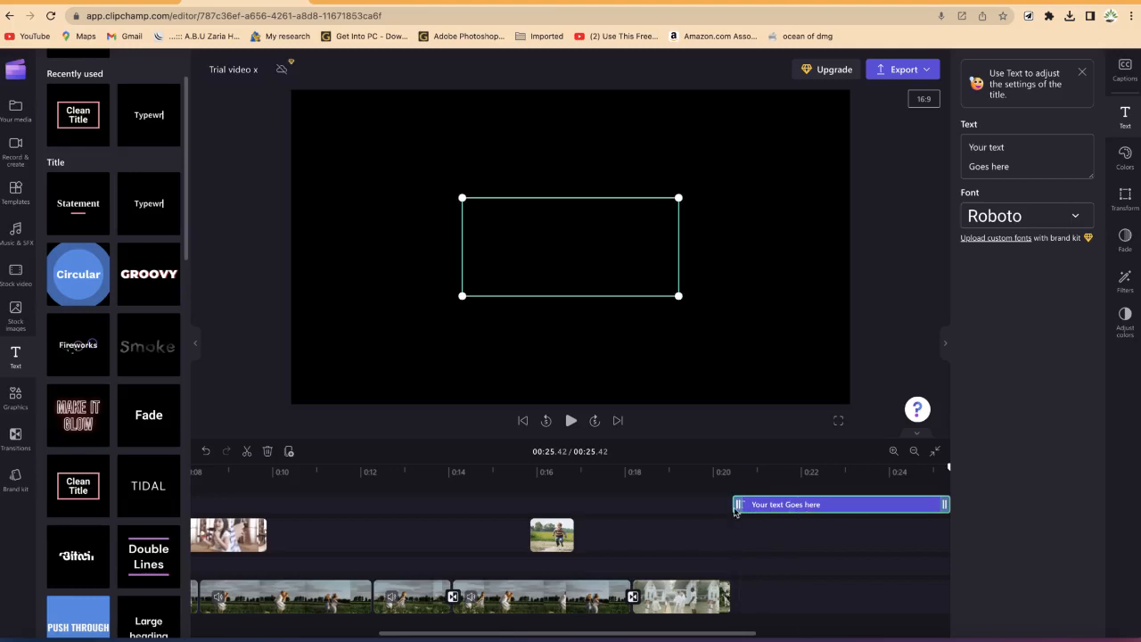
Step: Replace the new title's text with "Please Remember" and "To Subscribe" on two lines
{"action": "left_click", "coordinate": [802, 473]}
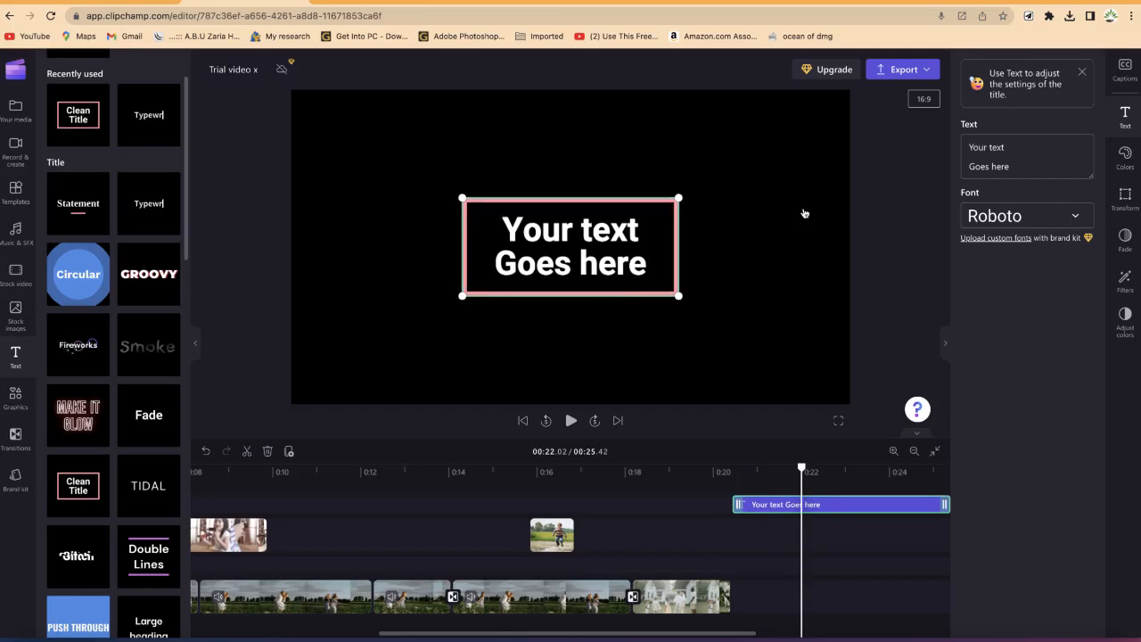
{"action": "left_click", "coordinate": [1022, 159]}
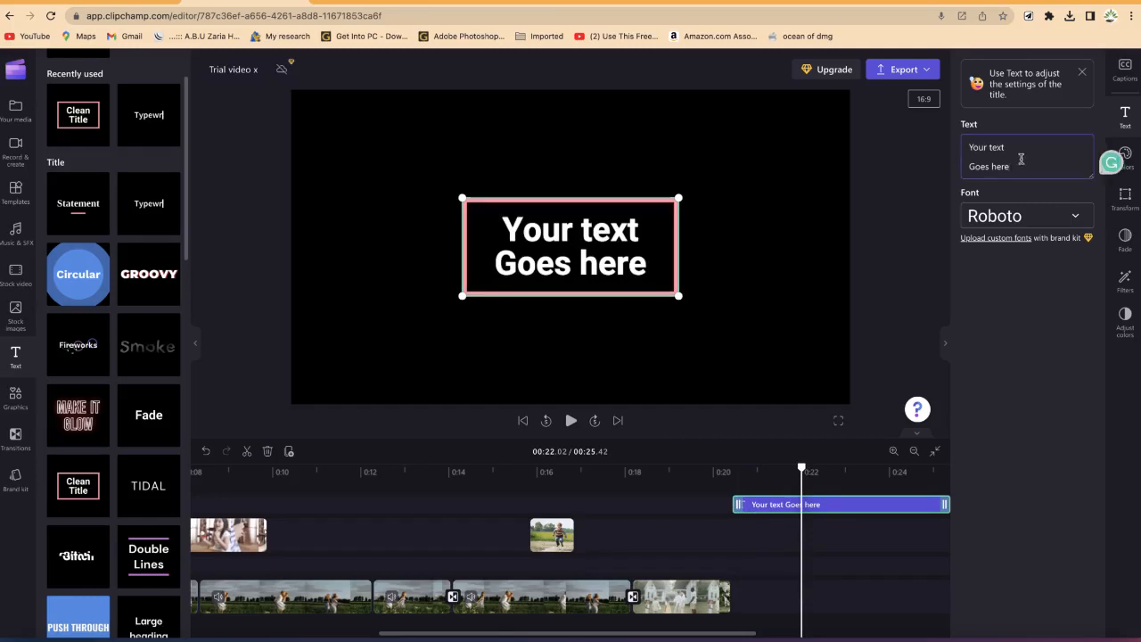
{"action": "key", "text": "ctrl+a"}
{"action": "type", "text": "Please Remember"}
{"action": "key", "text": "Return"}
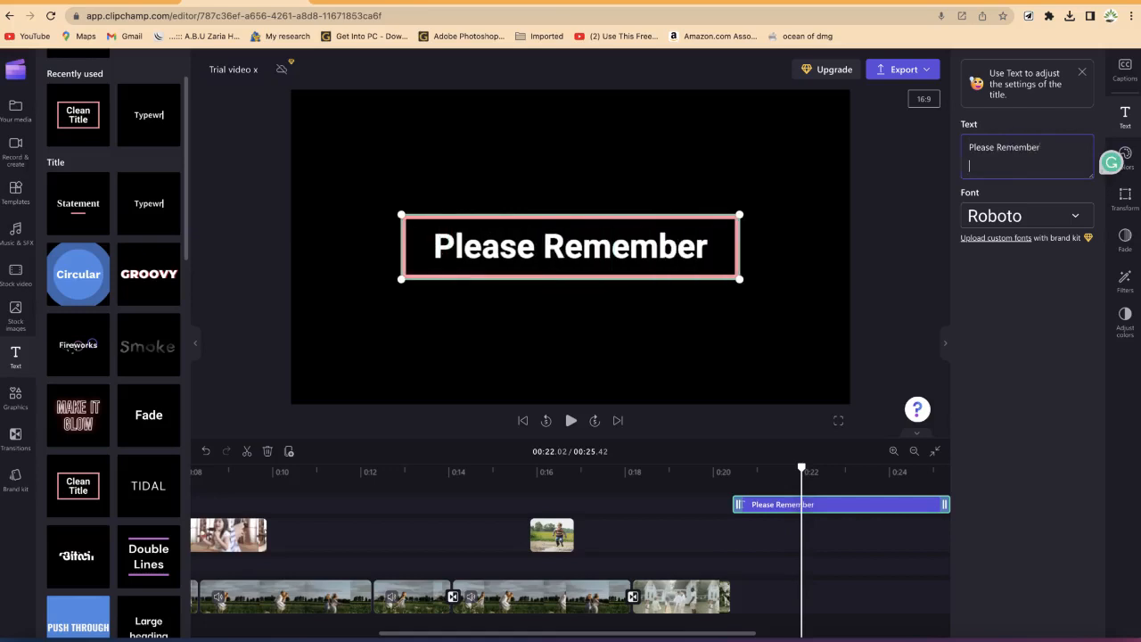
{"action": "type", "text": "To Subscribe"}
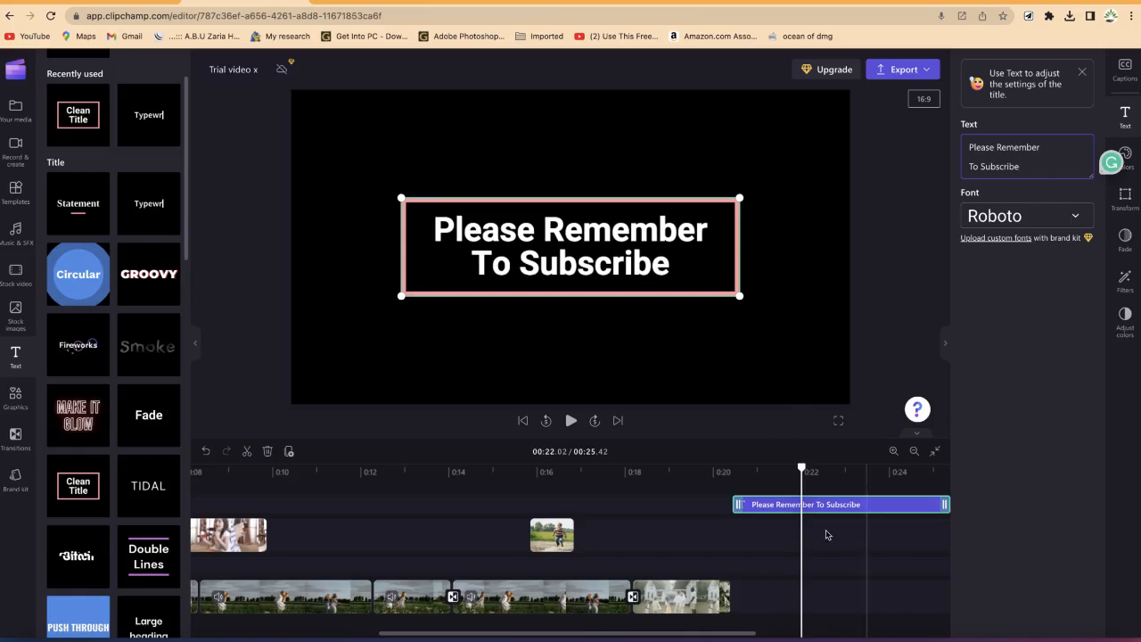
Step: Open the color settings of the closing title
{"action": "left_click", "coordinate": [1126, 157]}
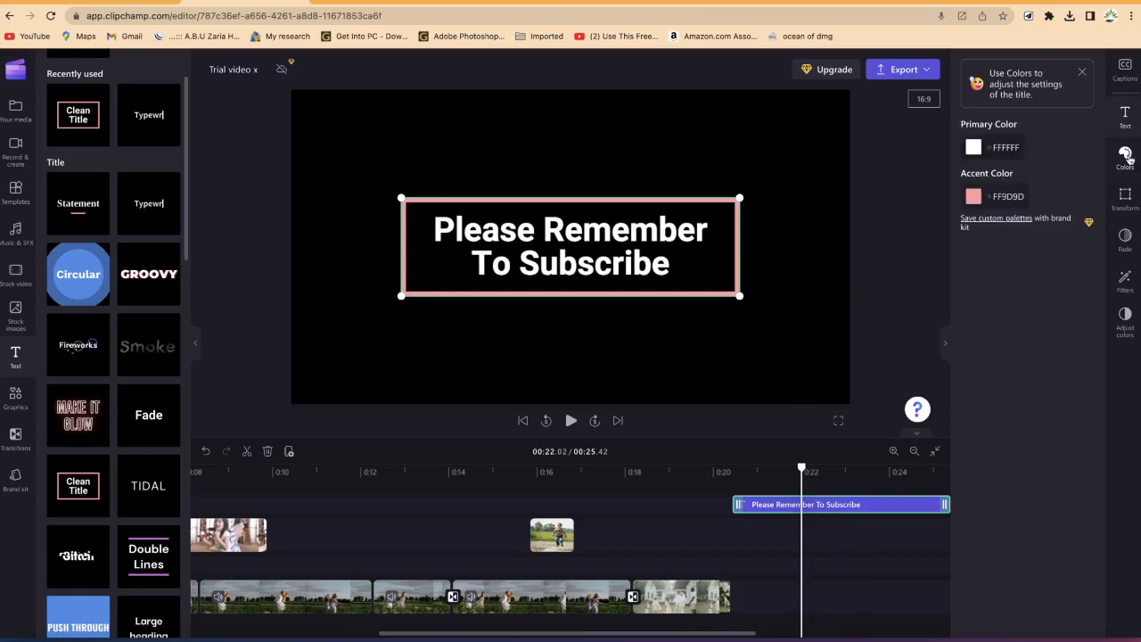
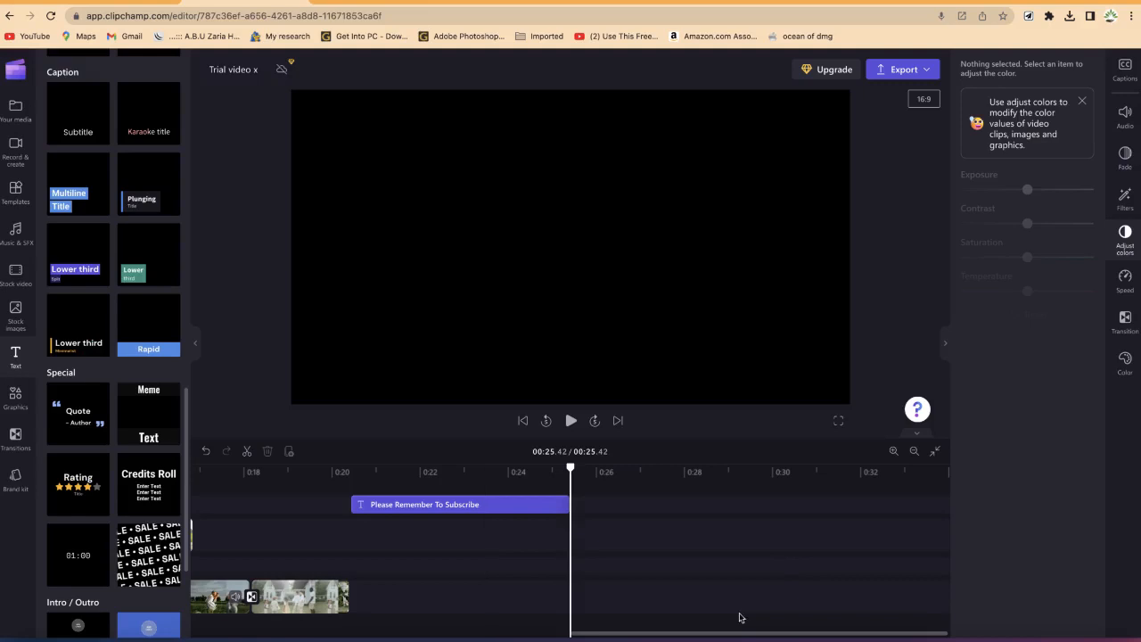
Step: Add a Minimalist Lower third title clip at about the 16-second mark of the timeline
{"action": "left_click_drag", "start_coordinate": [722, 635], "coordinate": [435, 635]}
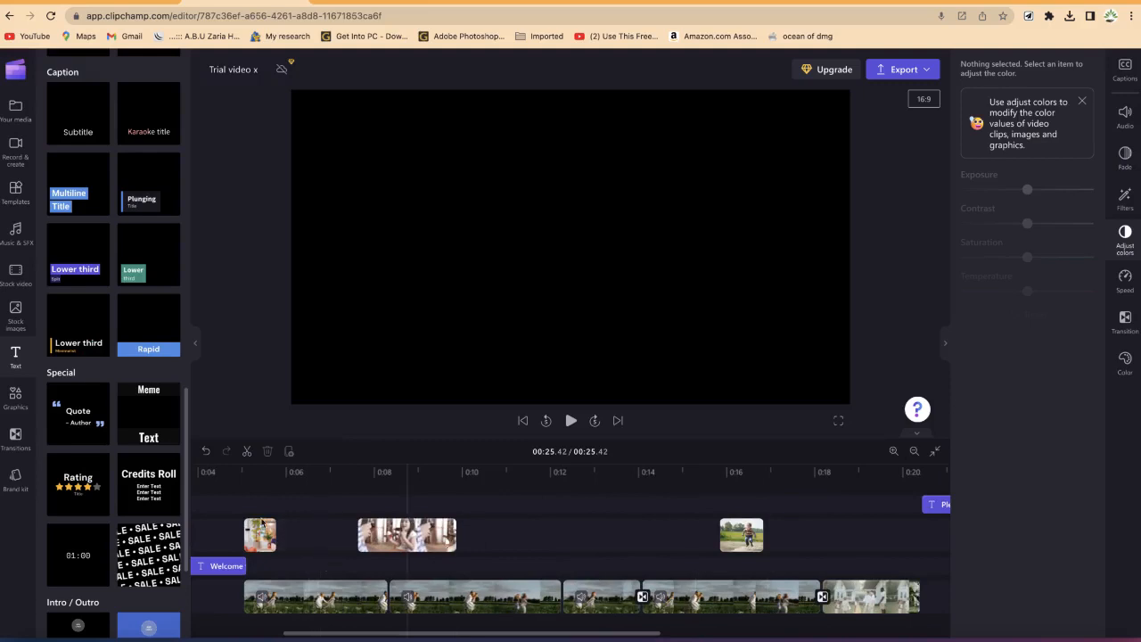
{"action": "left_click", "coordinate": [737, 514]}
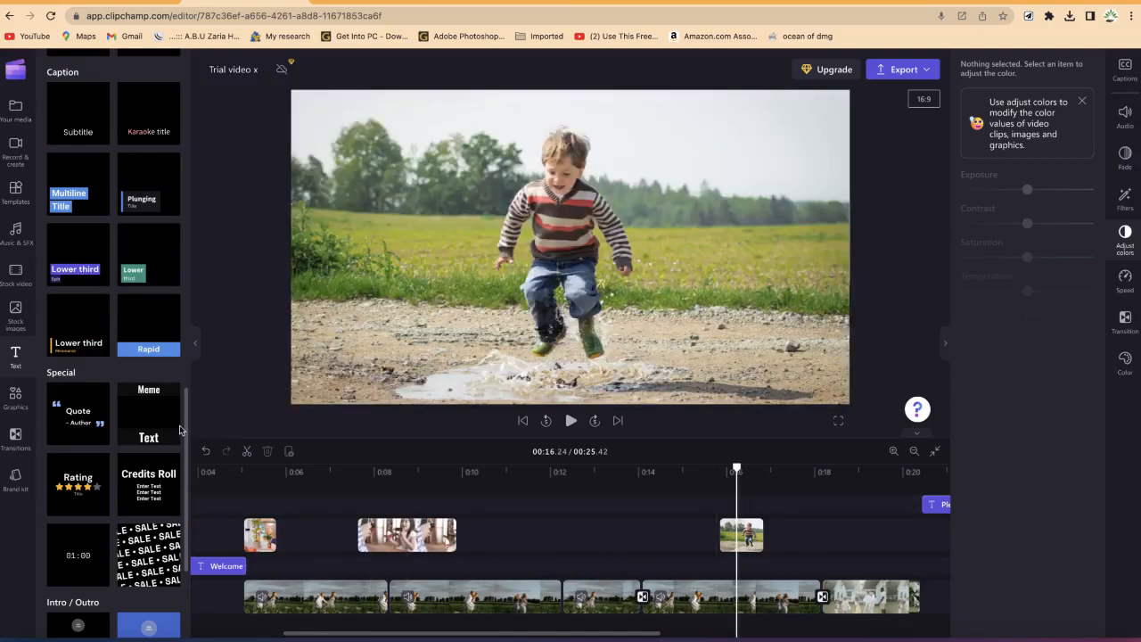
{"action": "left_click_drag", "start_coordinate": [78, 335], "coordinate": [749, 505]}
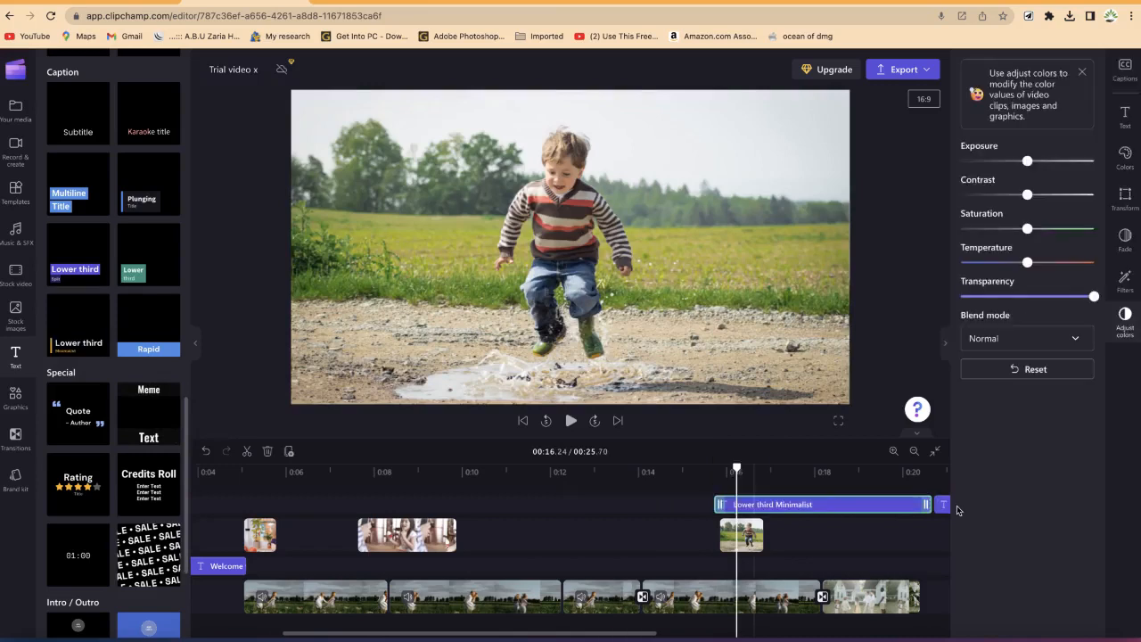
Step: Trim the lower third clip to about one second, matching the boy overlay clip beneath it
{"action": "left_click_drag", "start_coordinate": [929, 505], "coordinate": [763, 505]}
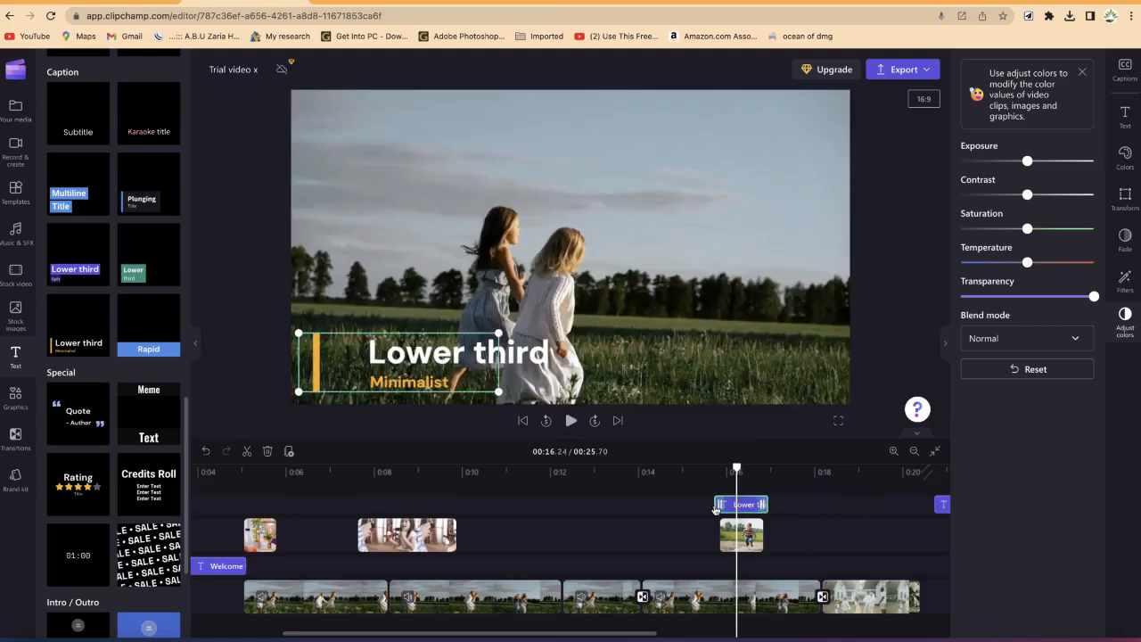
{"action": "left_click_drag", "start_coordinate": [717, 504], "coordinate": [721, 506]}
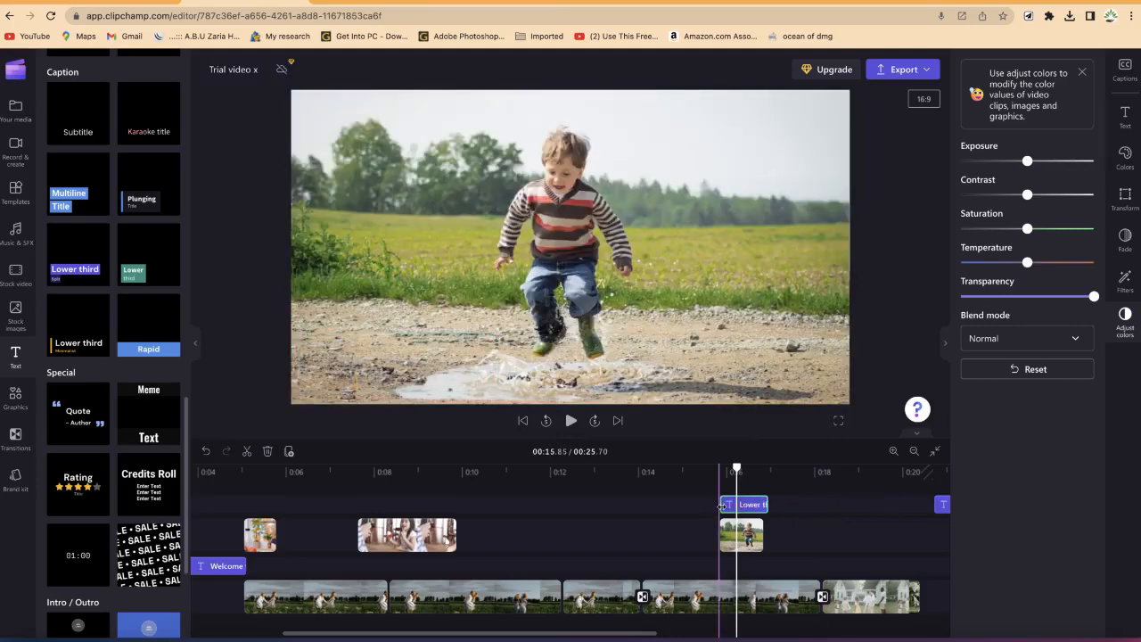
Step: Replace the lower third text with the presenter's name on the first line and "EPIC Mentorship" on the second
{"action": "left_click_drag", "start_coordinate": [738, 468], "coordinate": [744, 468]}
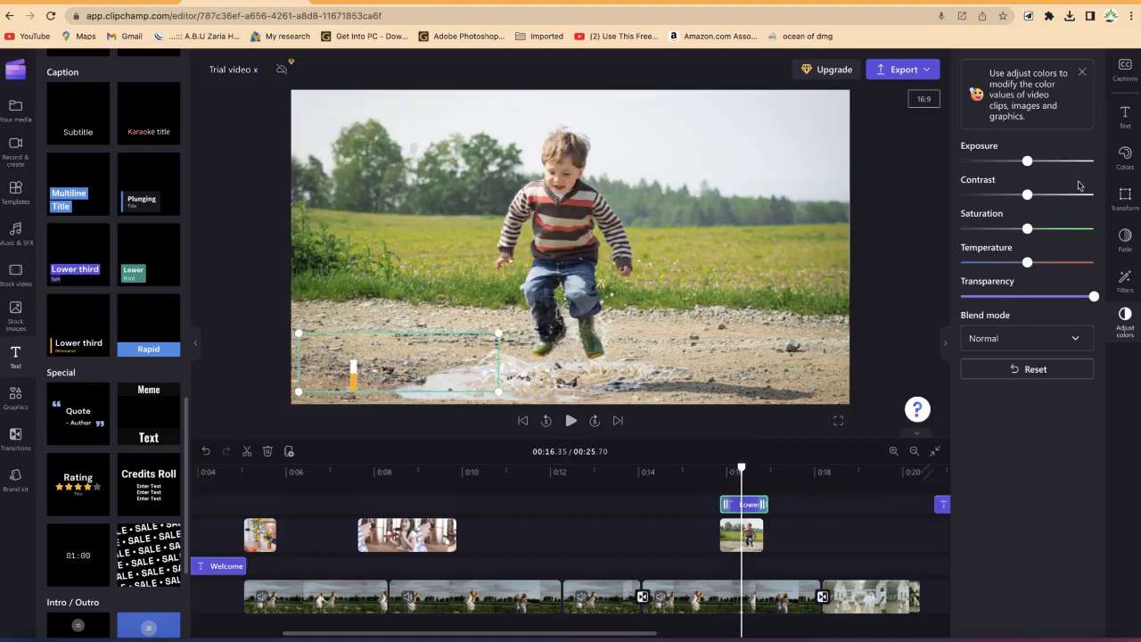
{"action": "left_click", "coordinate": [1126, 115]}
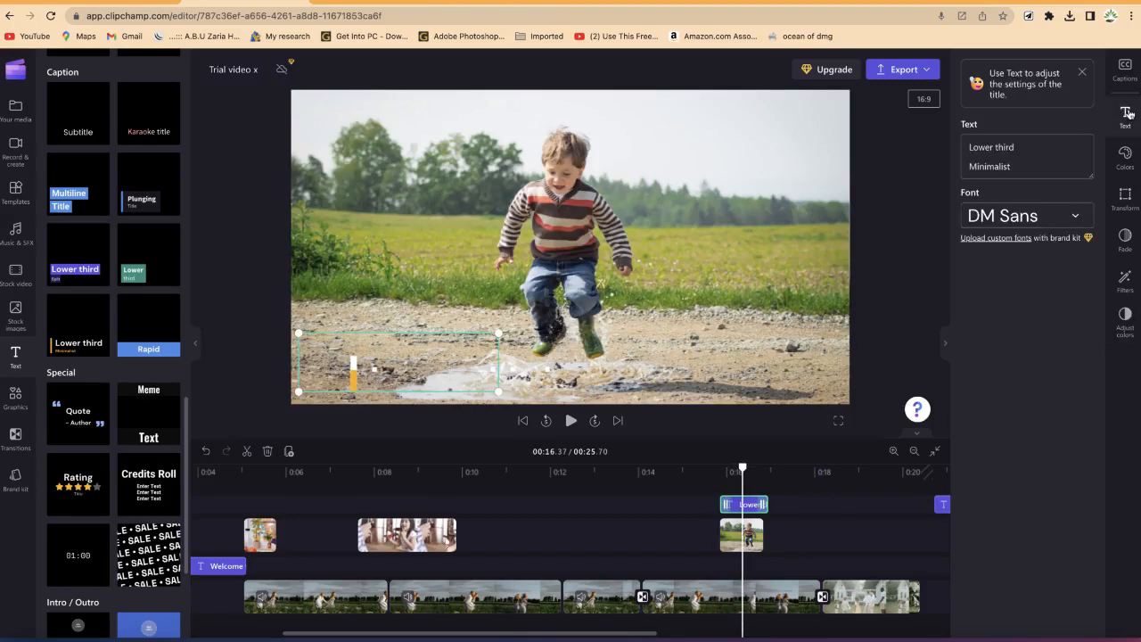
{"action": "left_click", "coordinate": [999, 156]}
{"action": "key", "text": "ctrl+a"}
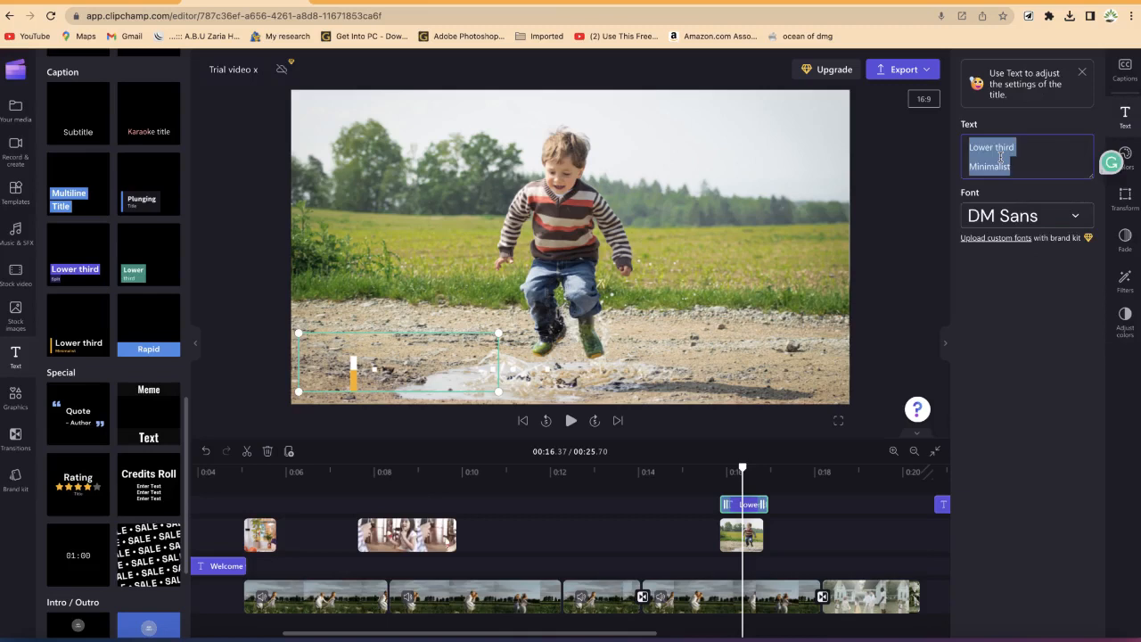
{"action": "type", "text": "Dr. Rasheed "}
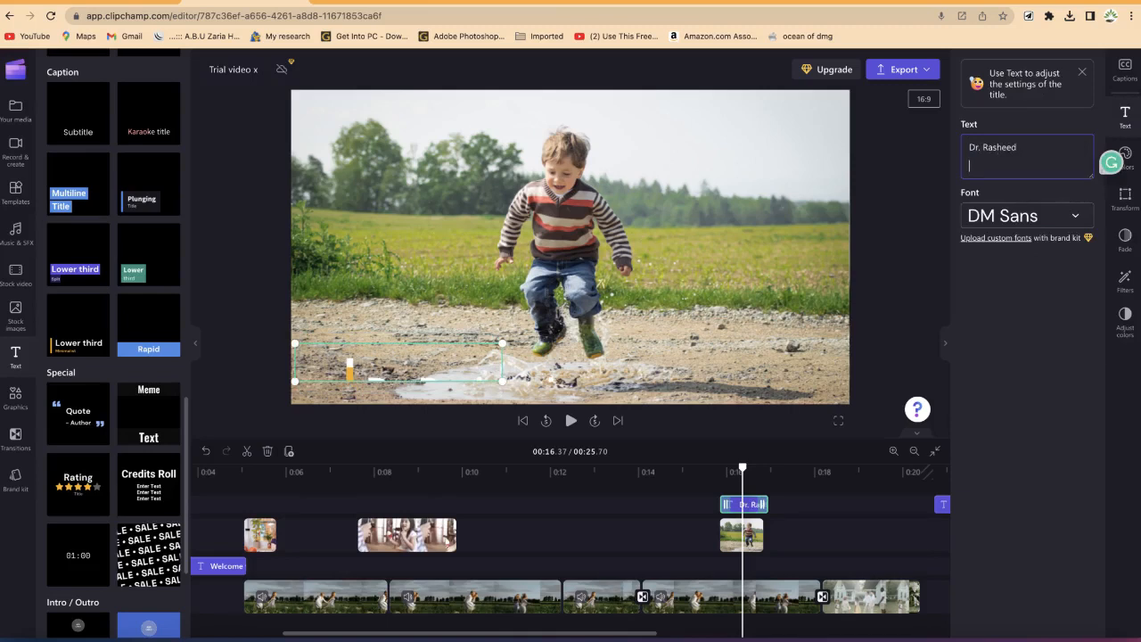
{"action": "type", "text": "EPIC Mentorship"}
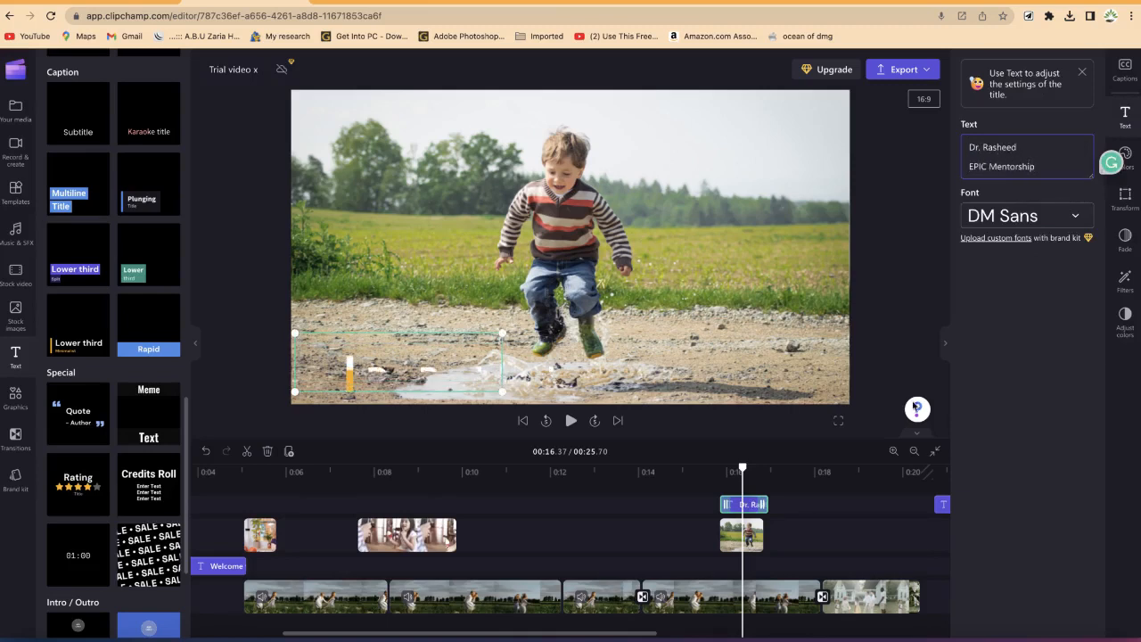
Step: Play the section around the 16-second mark to preview the lower third
{"action": "left_click_drag", "start_coordinate": [741, 468], "coordinate": [708, 468]}
{"action": "key", "text": "space"}
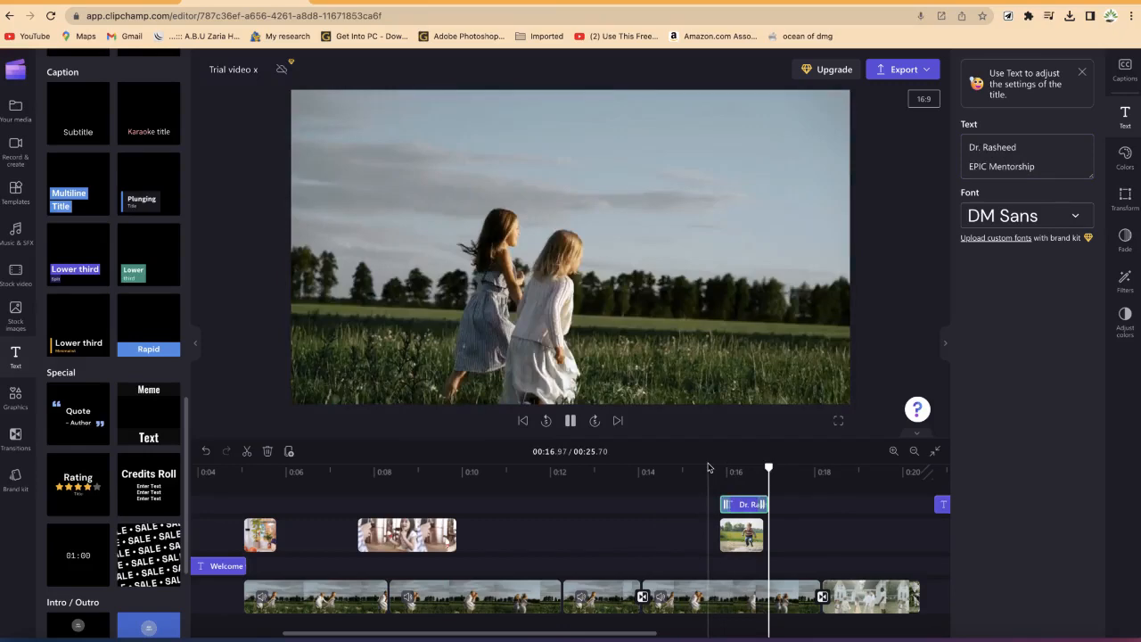
{"action": "key", "text": "space"}
{"action": "left_click", "coordinate": [694, 476]}
{"action": "key", "text": "space"}
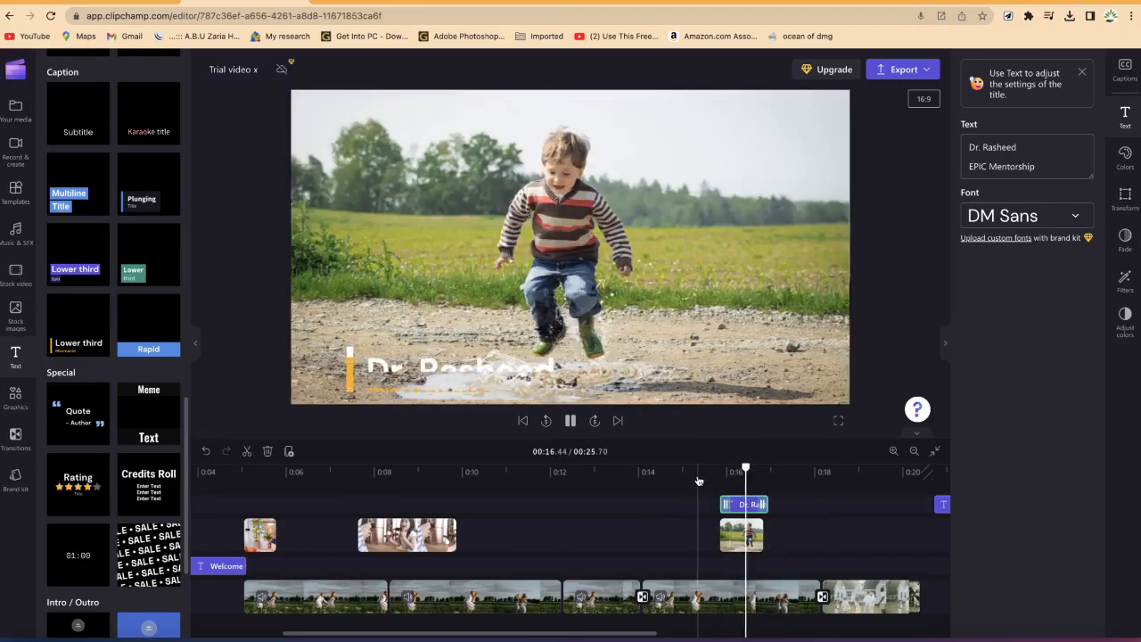
{"action": "key", "text": "space"}
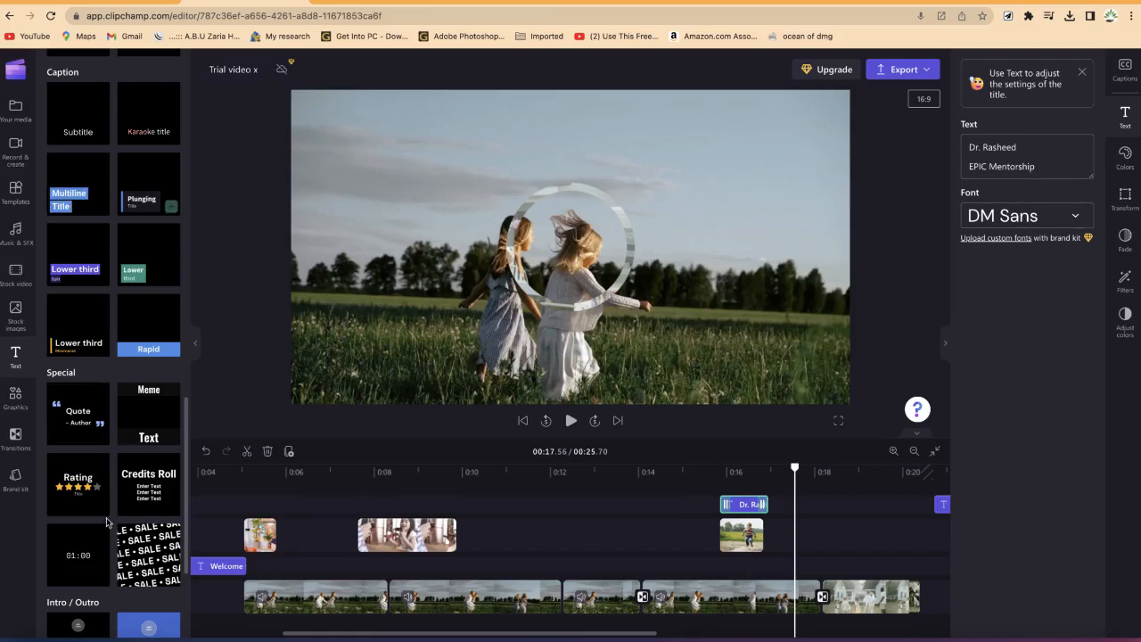
{"action": "scroll", "coordinate": [99, 525], "scroll_direction": "down", "scroll_amount": 3}
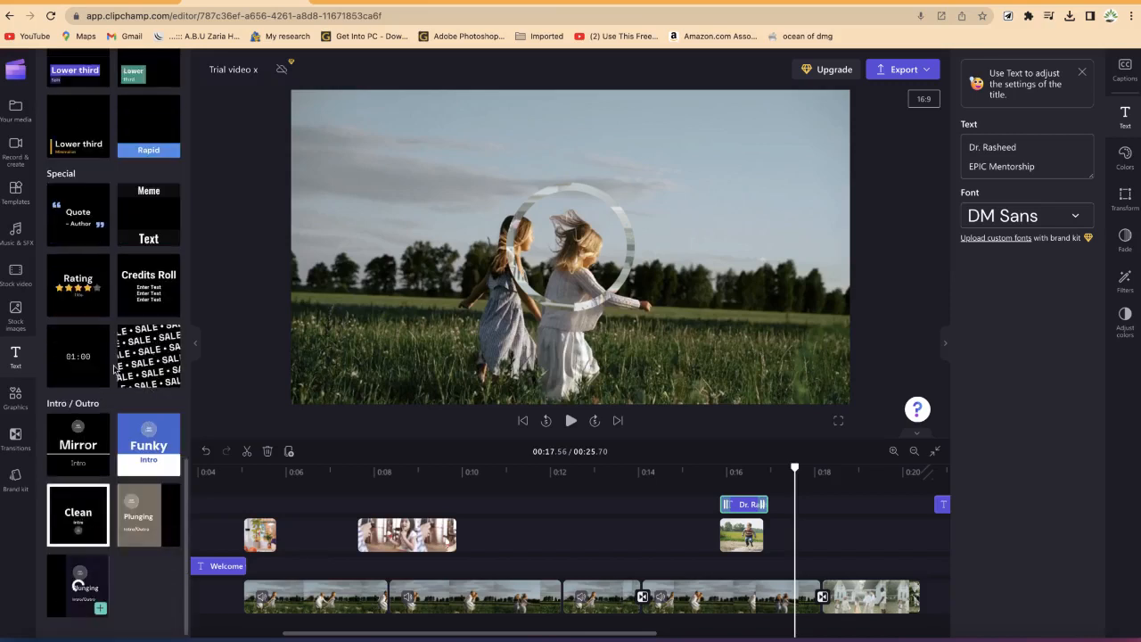
{"action": "scroll", "coordinate": [147, 269], "scroll_direction": "up", "scroll_amount": 2}
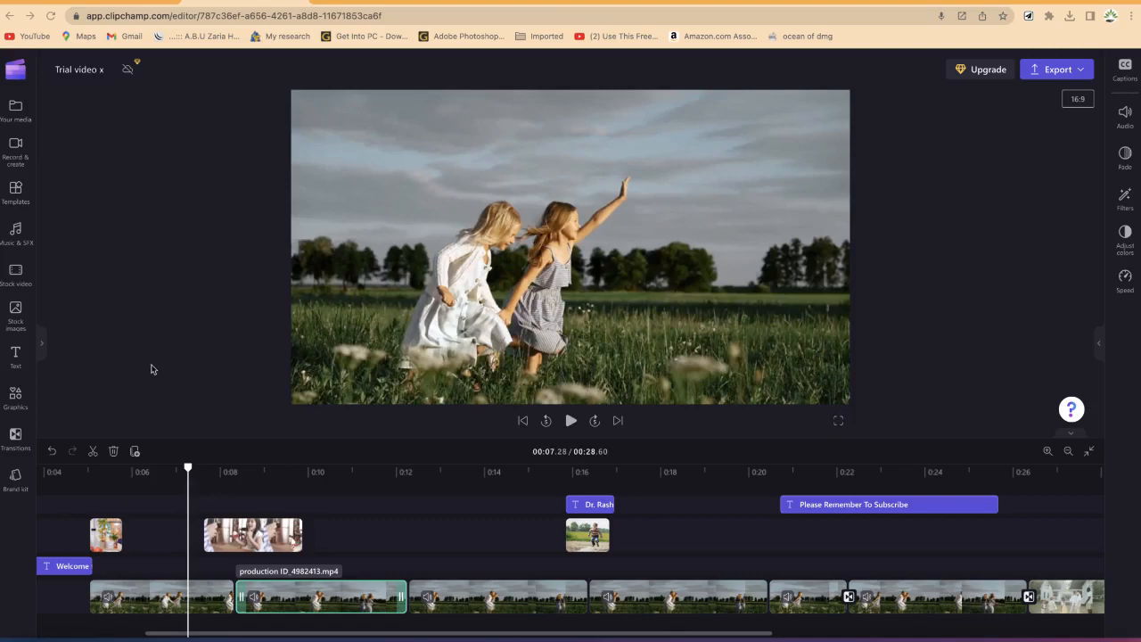
Step: Import the video production ID_4100556.mp4 into the media library
{"action": "left_click", "coordinate": [20, 118]}
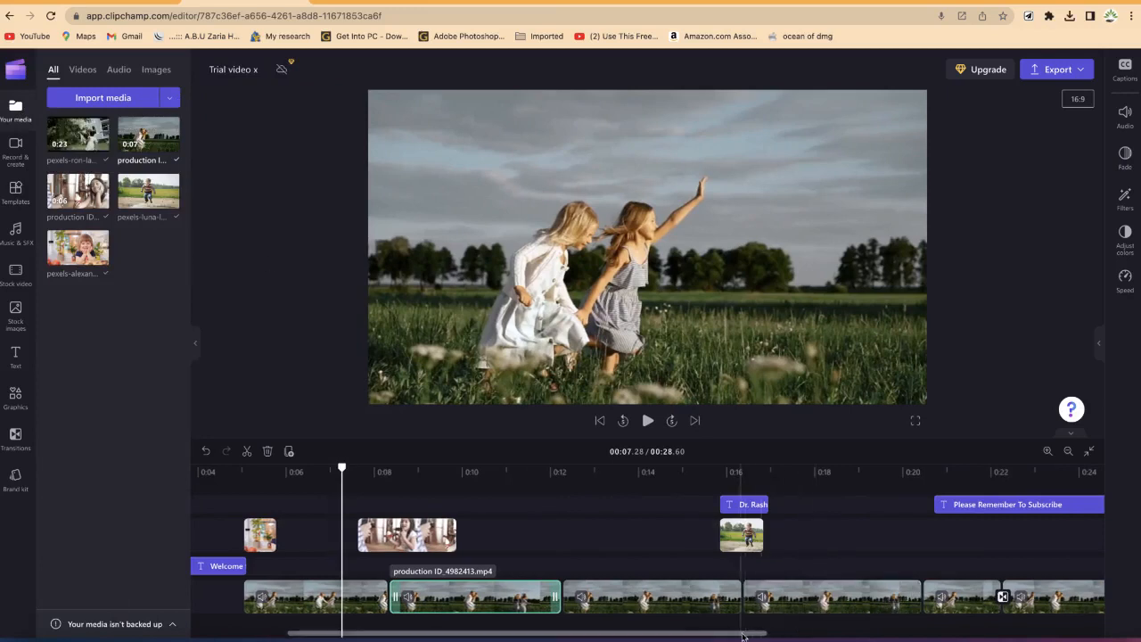
{"action": "scroll", "coordinate": [647, 552], "scroll_direction": "right", "scroll_amount": 5}
{"action": "scroll", "coordinate": [708, 597], "scroll_direction": "right", "scroll_amount": 3}
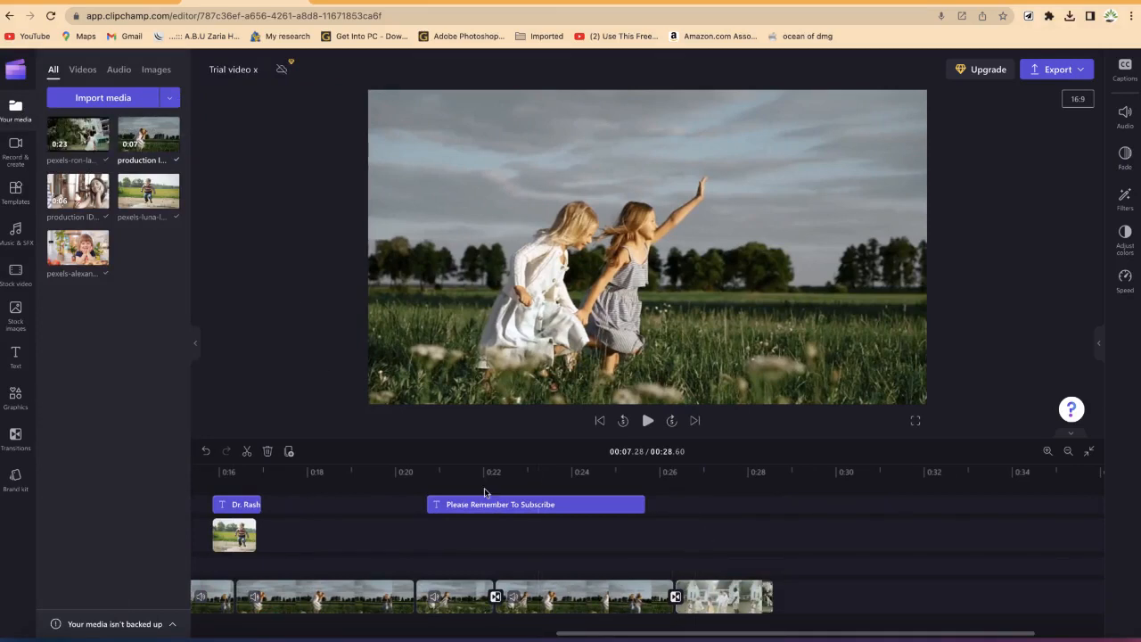
{"action": "left_click", "coordinate": [733, 472]}
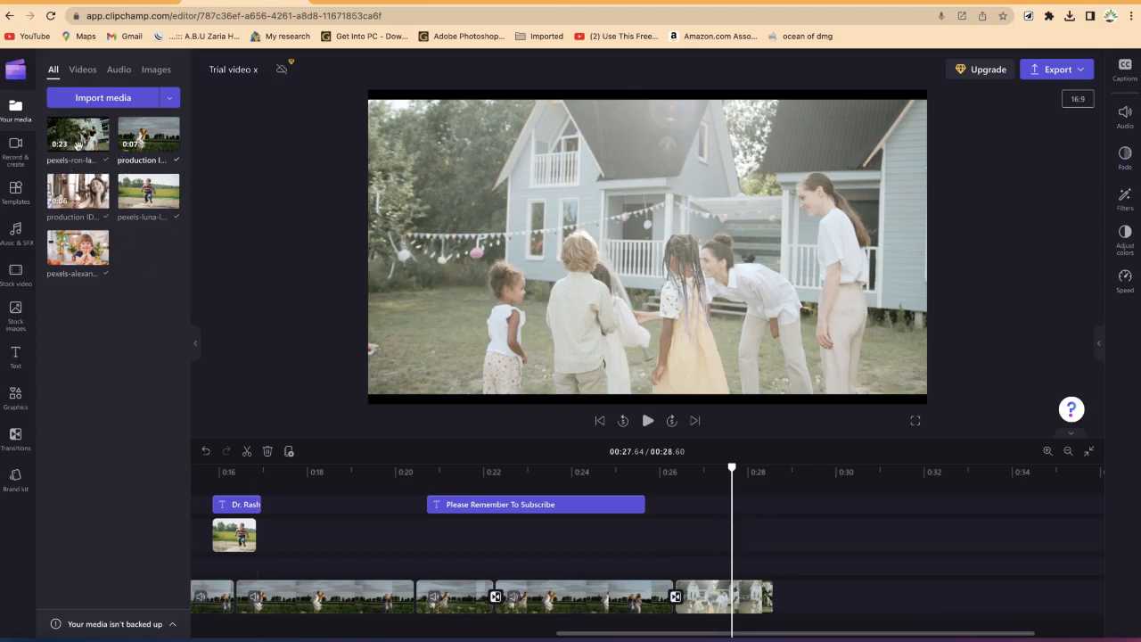
{"action": "left_click", "coordinate": [138, 110]}
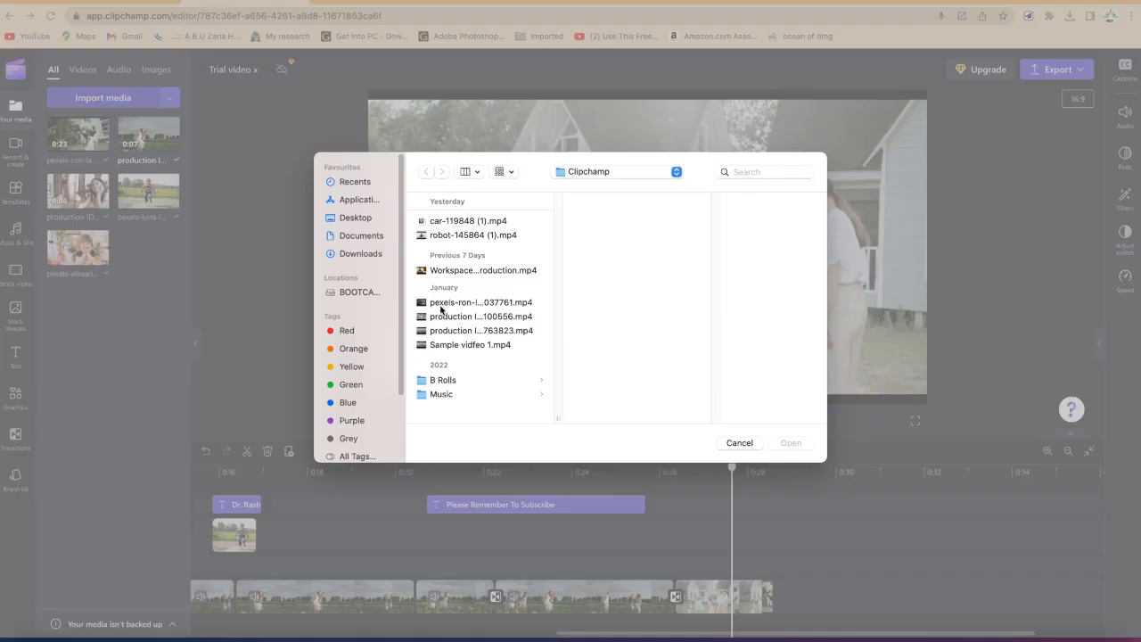
{"action": "left_click", "coordinate": [437, 305]}
{"action": "left_click", "coordinate": [446, 317]}
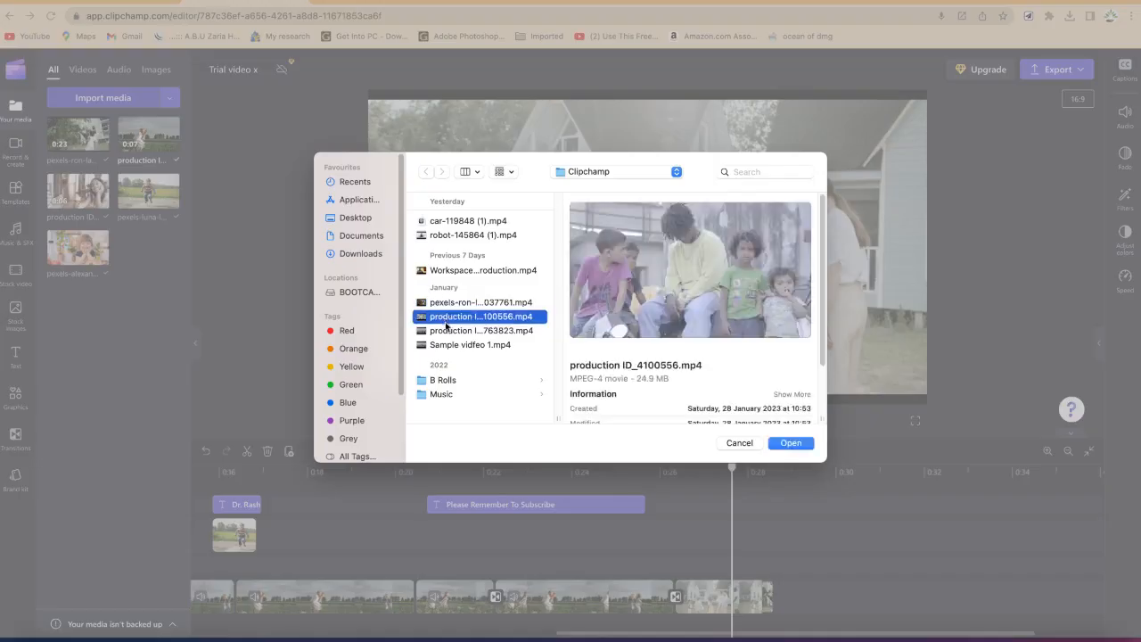
{"action": "left_click", "coordinate": [790, 444]}
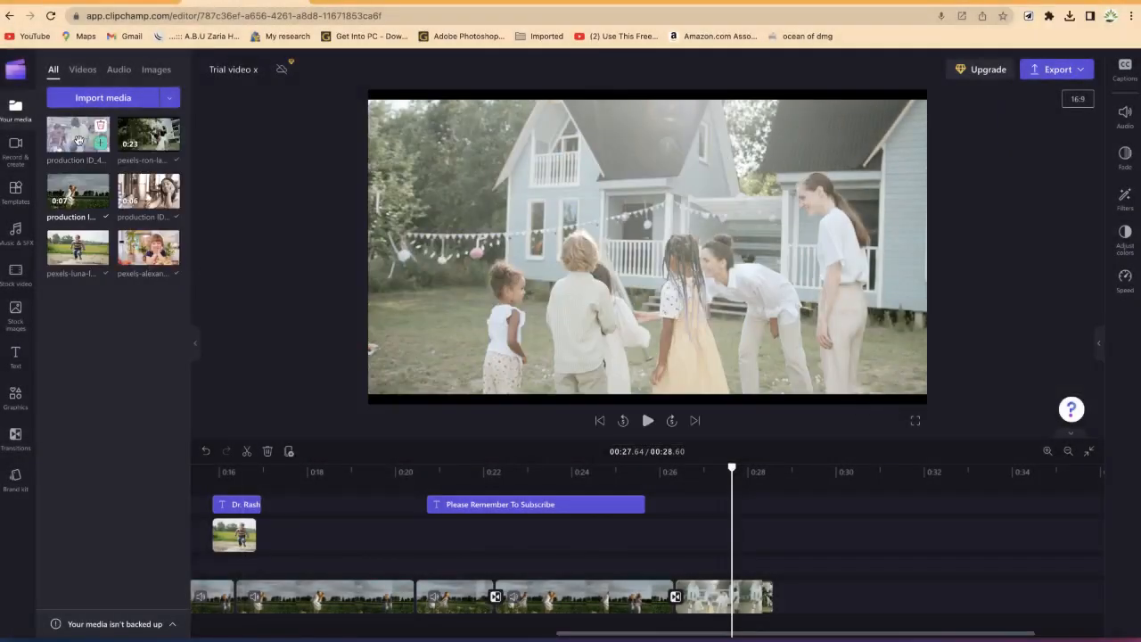
Step: Add the imported clip to the end of the main video track and move the playhead onto it
{"action": "left_click_drag", "start_coordinate": [78, 136], "coordinate": [801, 604]}
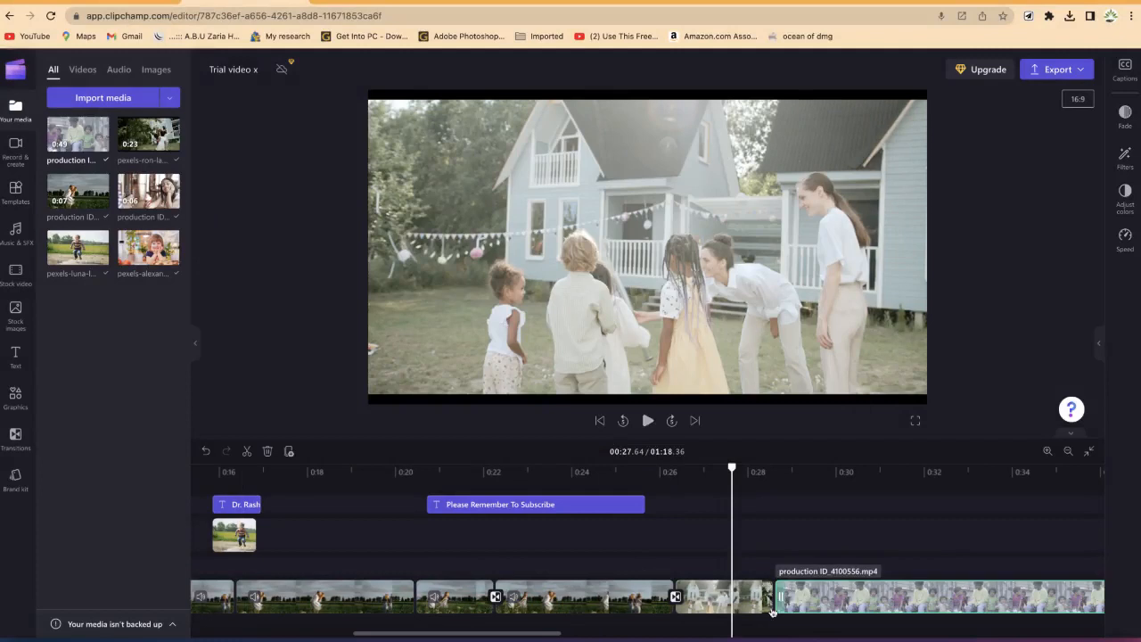
{"action": "left_click", "coordinate": [736, 469]}
{"action": "left_click_drag", "start_coordinate": [735, 469], "coordinate": [895, 501]}
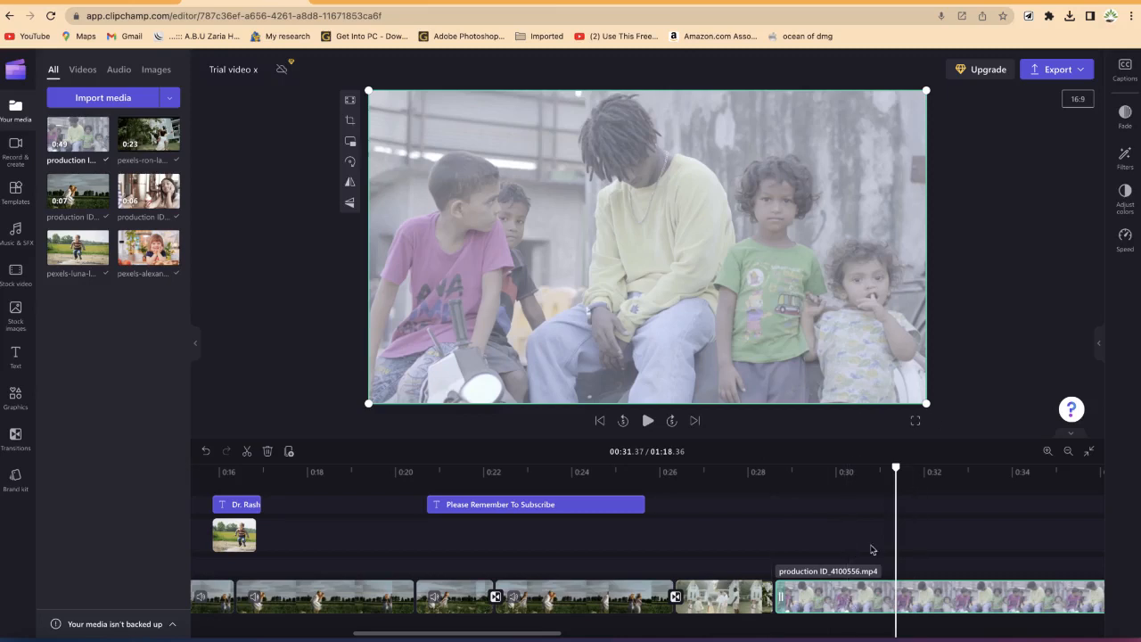
Step: Adjust the new clip's colors, raising saturation, nudging exposure and contrast, and lowering transparency slightly
{"action": "left_click", "coordinate": [1126, 206]}
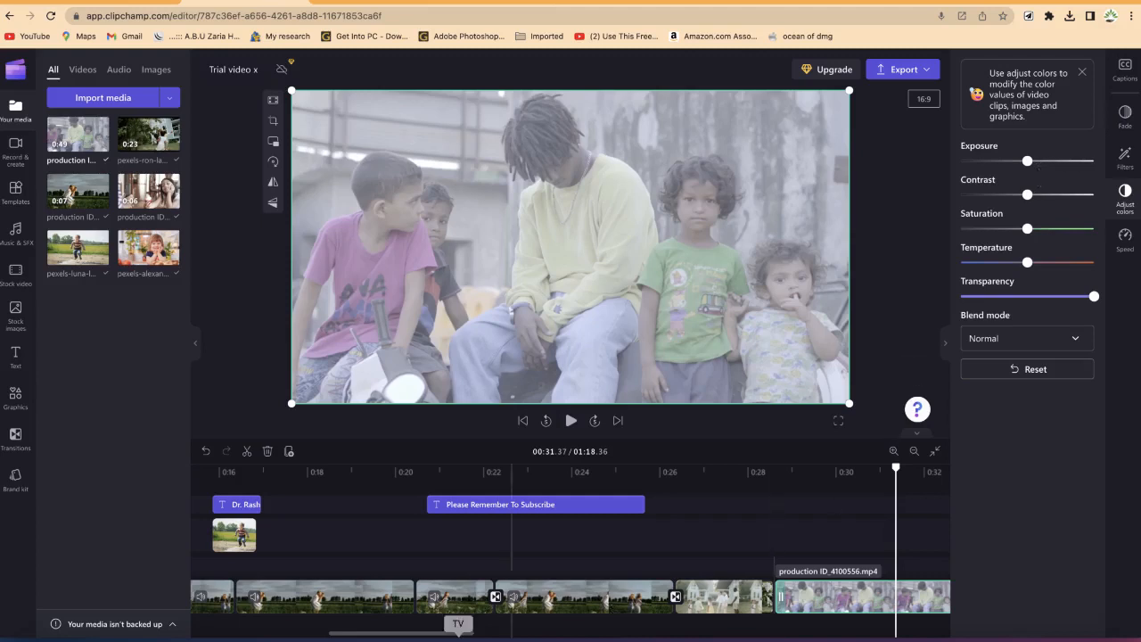
{"action": "left_click_drag", "start_coordinate": [443, 635], "coordinate": [520, 638]}
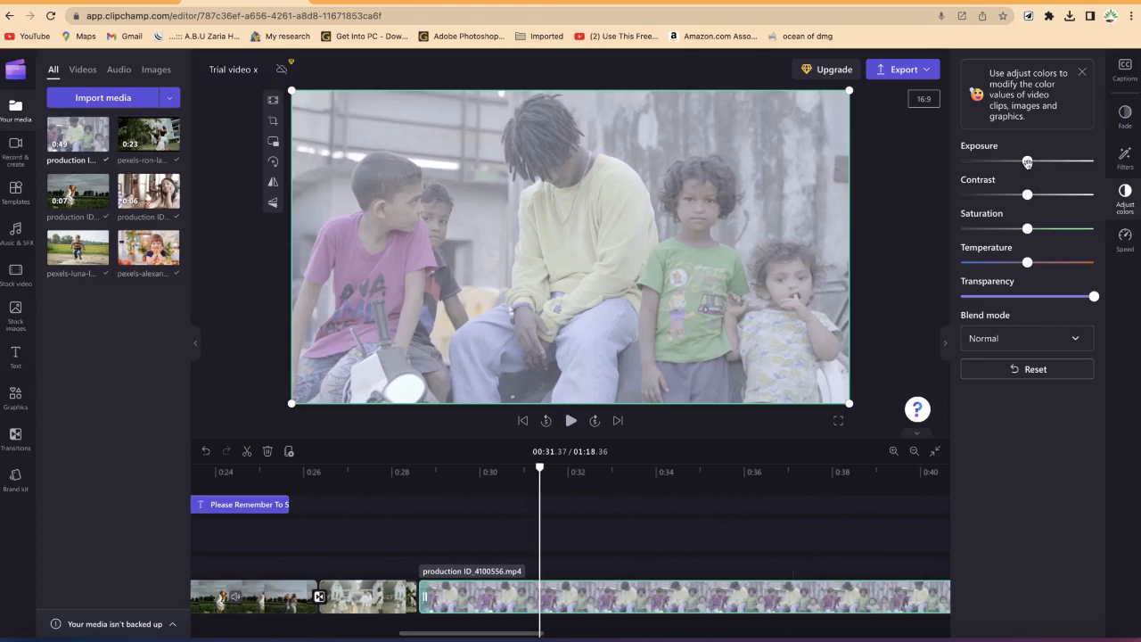
{"action": "left_click_drag", "start_coordinate": [1028, 162], "coordinate": [1029, 163]}
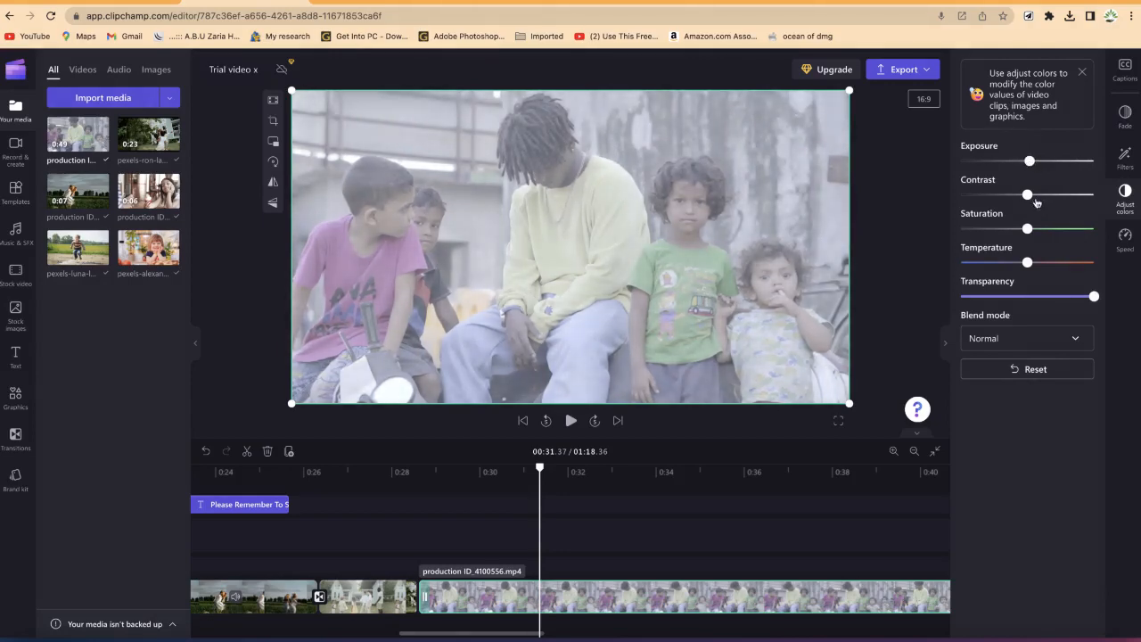
{"action": "mouse_move", "coordinate": [1032, 195]}
{"action": "left_mouse_down"}
{"action": "mouse_move", "coordinate": [1015, 191]}
{"action": "mouse_move", "coordinate": [1028, 194]}
{"action": "left_mouse_up"}
{"action": "left_click_drag", "start_coordinate": [1028, 229], "coordinate": [1054, 230]}
{"action": "left_click_drag", "start_coordinate": [1028, 262], "coordinate": [1036, 267]}
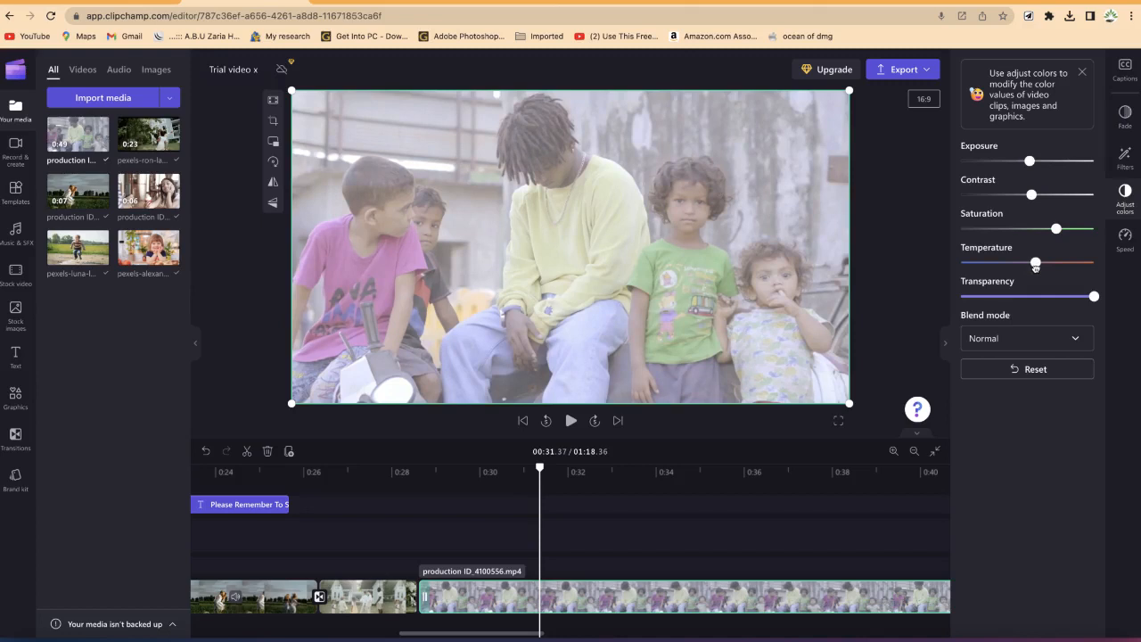
{"action": "mouse_move", "coordinate": [1034, 265]}
{"action": "left_mouse_down"}
{"action": "mouse_move", "coordinate": [1000, 262]}
{"action": "mouse_move", "coordinate": [1027, 263]}
{"action": "left_mouse_up"}
{"action": "mouse_move", "coordinate": [1093, 296]}
{"action": "left_mouse_down"}
{"action": "mouse_move", "coordinate": [1039, 299]}
{"action": "mouse_move", "coordinate": [1085, 308]}
{"action": "left_mouse_up"}
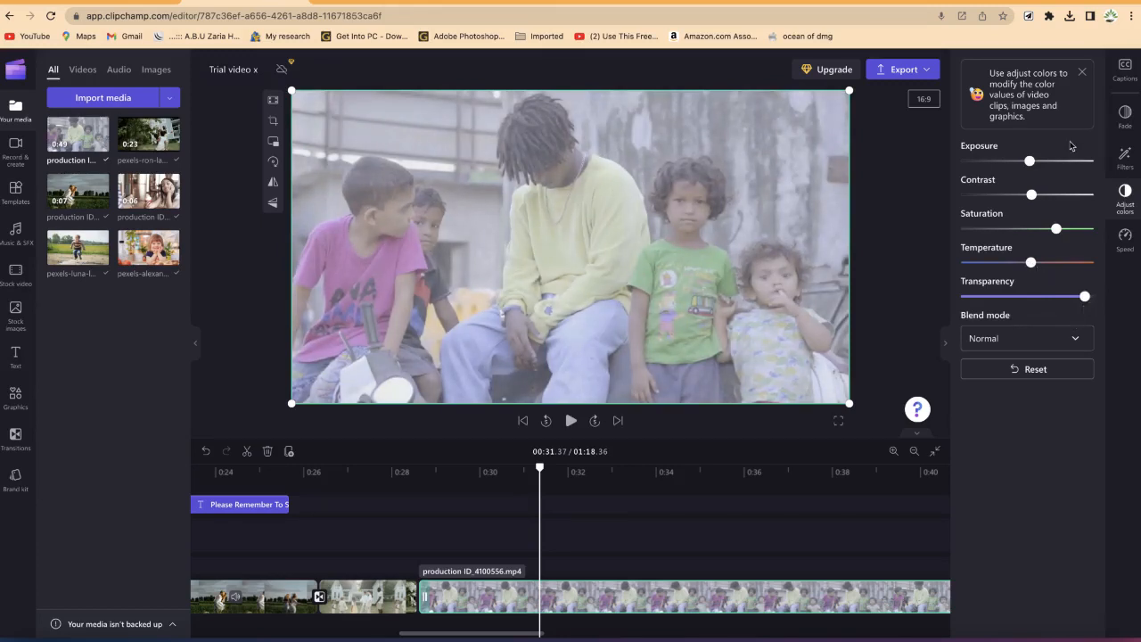
Step: Set the clip's blend mode to Lighten
{"action": "left_click", "coordinate": [1040, 344]}
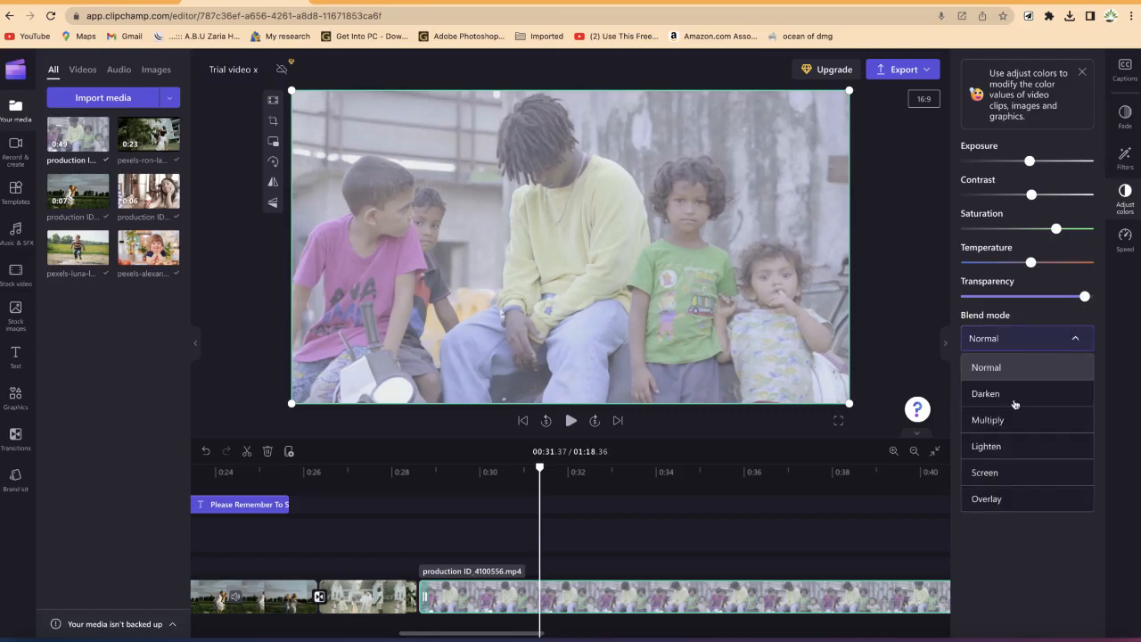
{"action": "left_click", "coordinate": [1015, 396]}
{"action": "left_click", "coordinate": [1029, 338]}
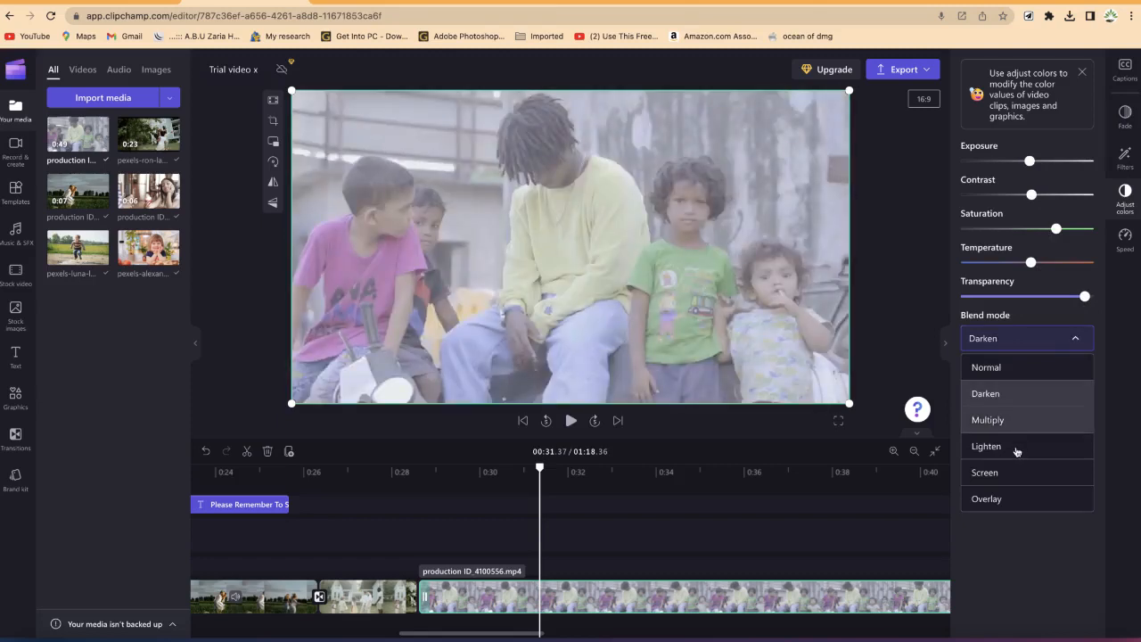
{"action": "left_click", "coordinate": [1016, 451]}
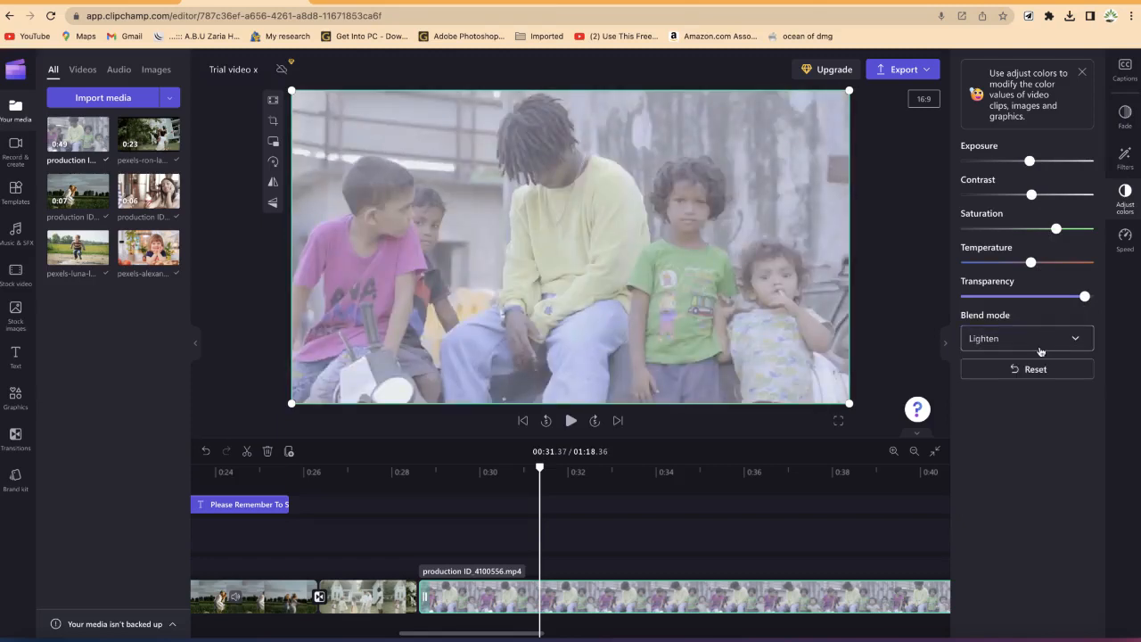
{"action": "left_click", "coordinate": [1040, 348]}
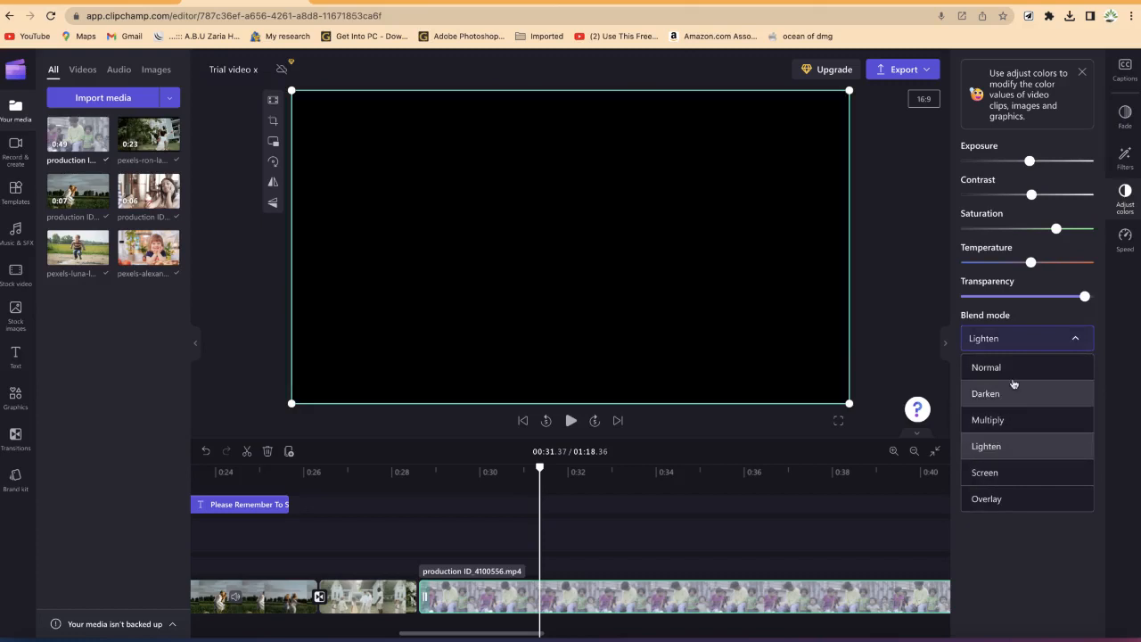
{"action": "left_click", "coordinate": [1053, 309]}
Step: Raise the clip's temperature and contrast and lower its exposure slightly
{"action": "left_click_drag", "start_coordinate": [1031, 263], "coordinate": [1040, 267]}
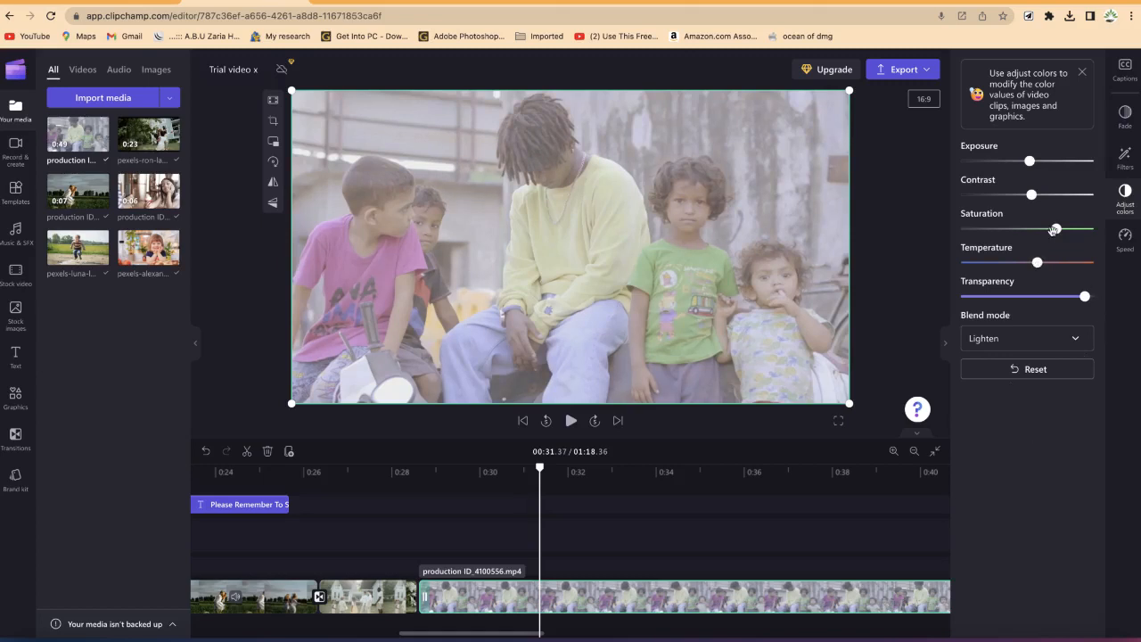
{"action": "left_click_drag", "start_coordinate": [1065, 234], "coordinate": [1064, 229]}
{"action": "left_click_drag", "start_coordinate": [1032, 194], "coordinate": [1062, 203]}
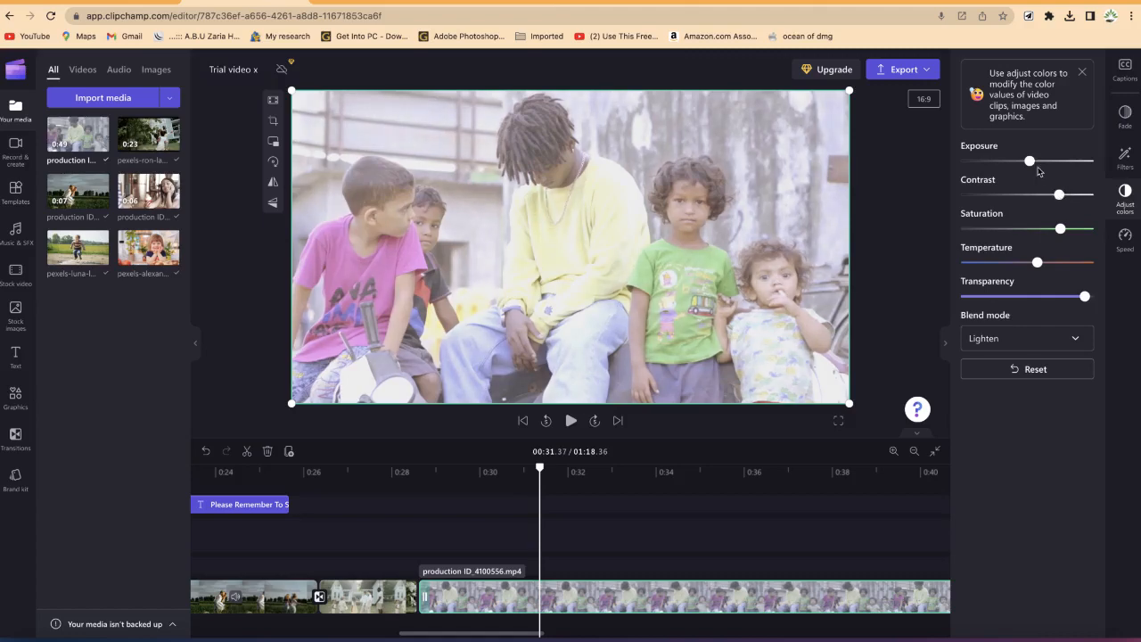
{"action": "left_click_drag", "start_coordinate": [1030, 162], "coordinate": [1027, 162]}
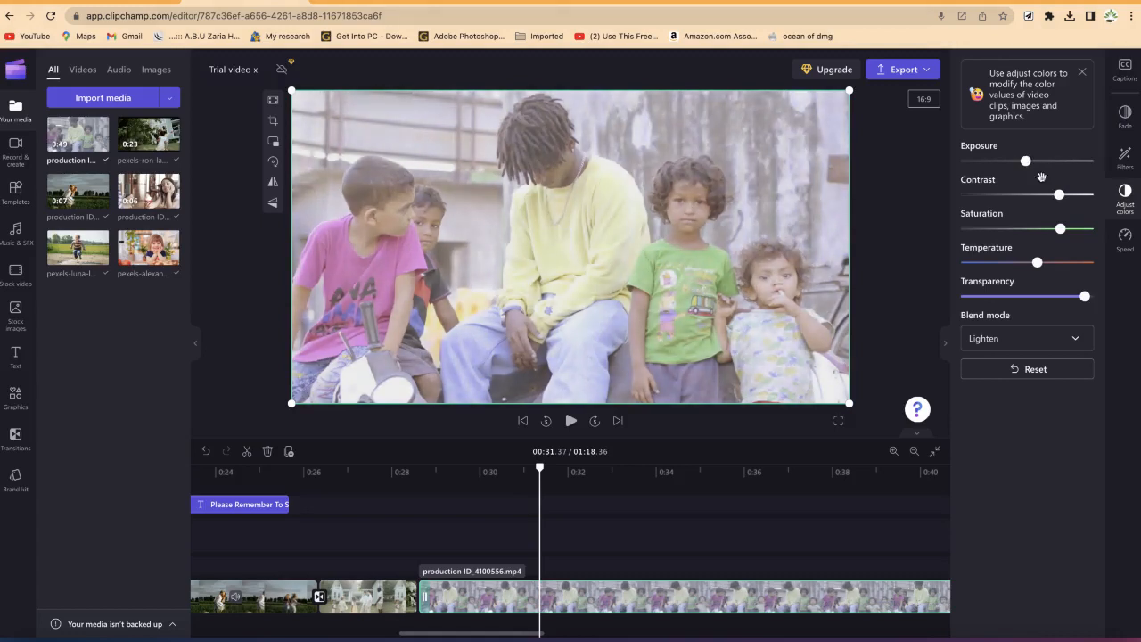
Step: Nudge the clip's contrast up, then try resetting its color adjustments twice, undoing each reset
{"action": "left_click_drag", "start_coordinate": [1061, 195], "coordinate": [1065, 196]}
{"action": "left_click", "coordinate": [1055, 377]}
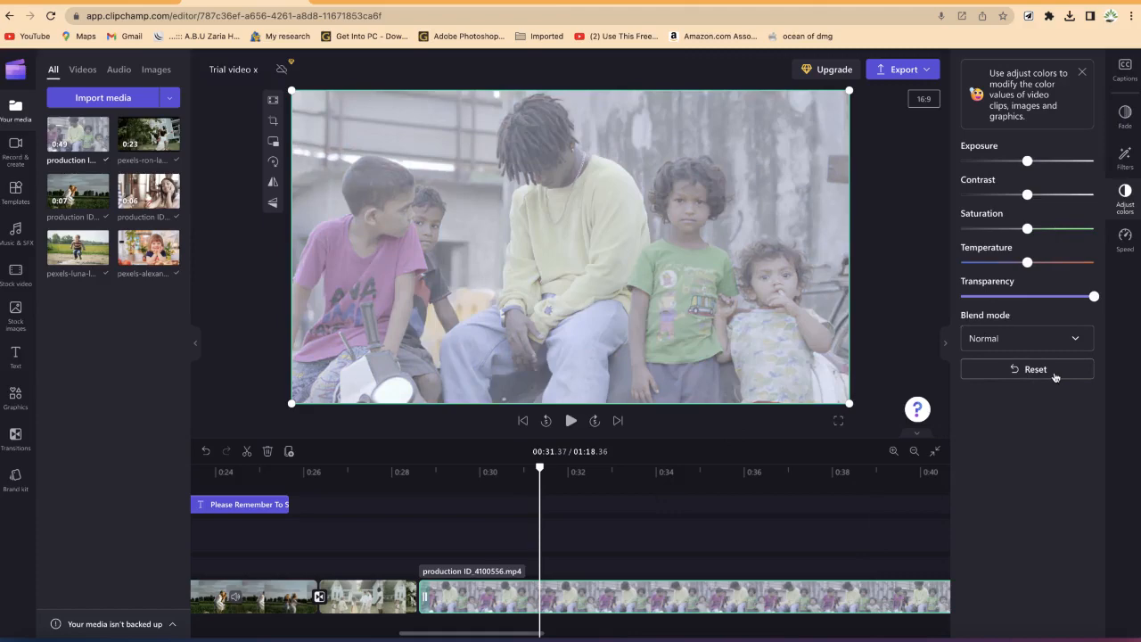
{"action": "key", "text": "ctrl+z"}
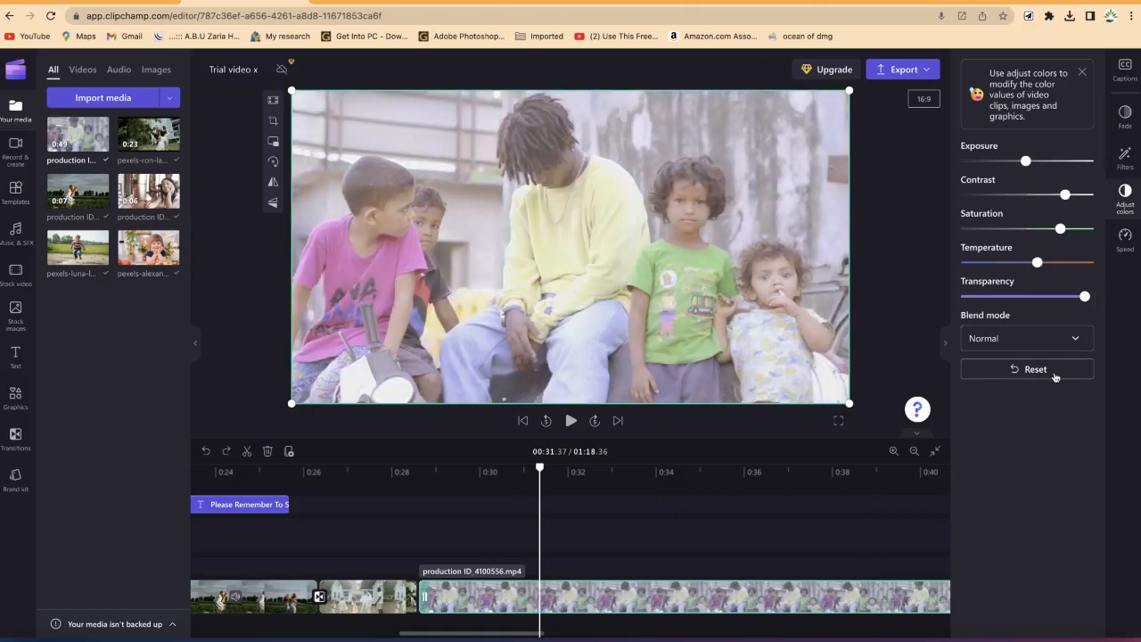
{"action": "left_click", "coordinate": [1056, 376]}
{"action": "key", "text": "ctrl+z"}
Step: Select the pexels-ron clip and raise its saturation, temperature and contrast while lowering exposure slightly
{"action": "left_click_drag", "start_coordinate": [541, 469], "coordinate": [379, 517]}
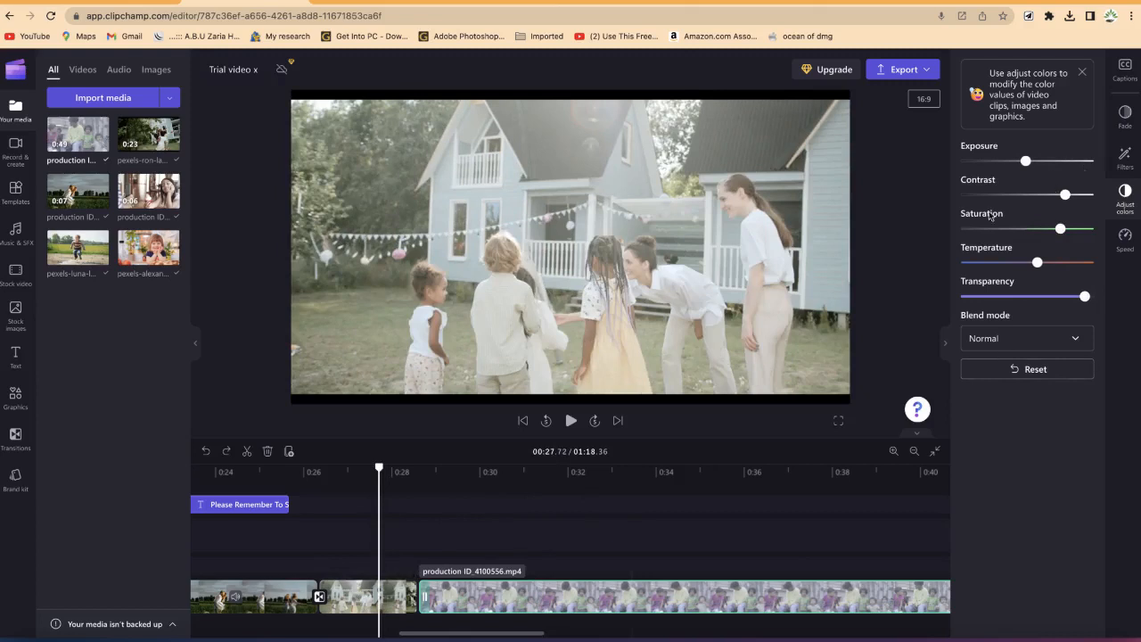
{"action": "left_click", "coordinate": [351, 605]}
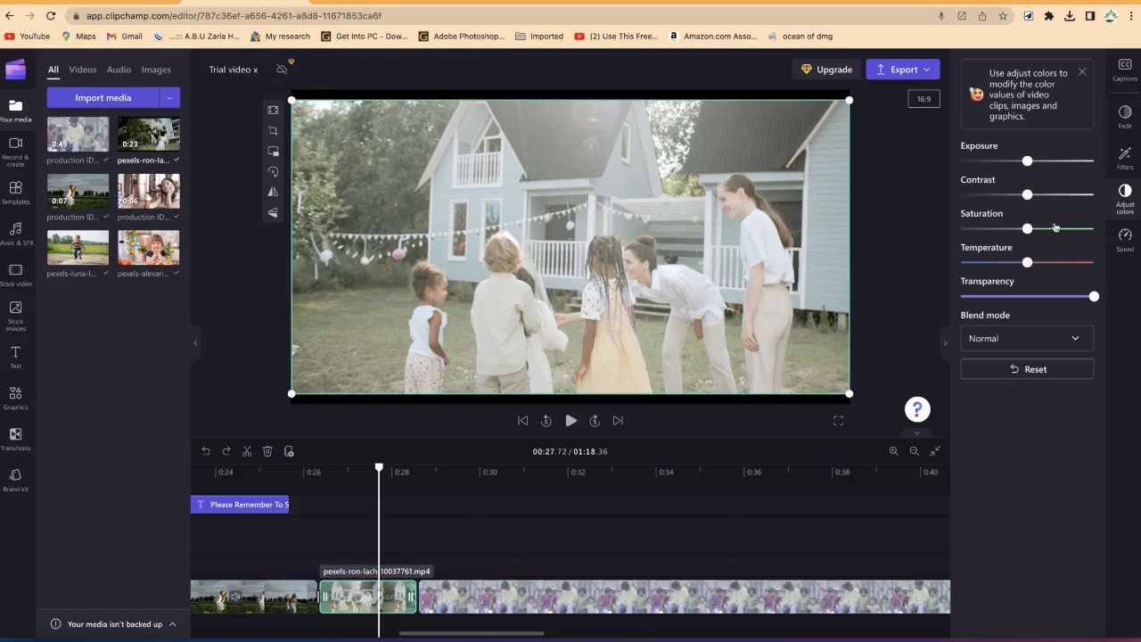
{"action": "left_click_drag", "start_coordinate": [1031, 161], "coordinate": [1044, 230]}
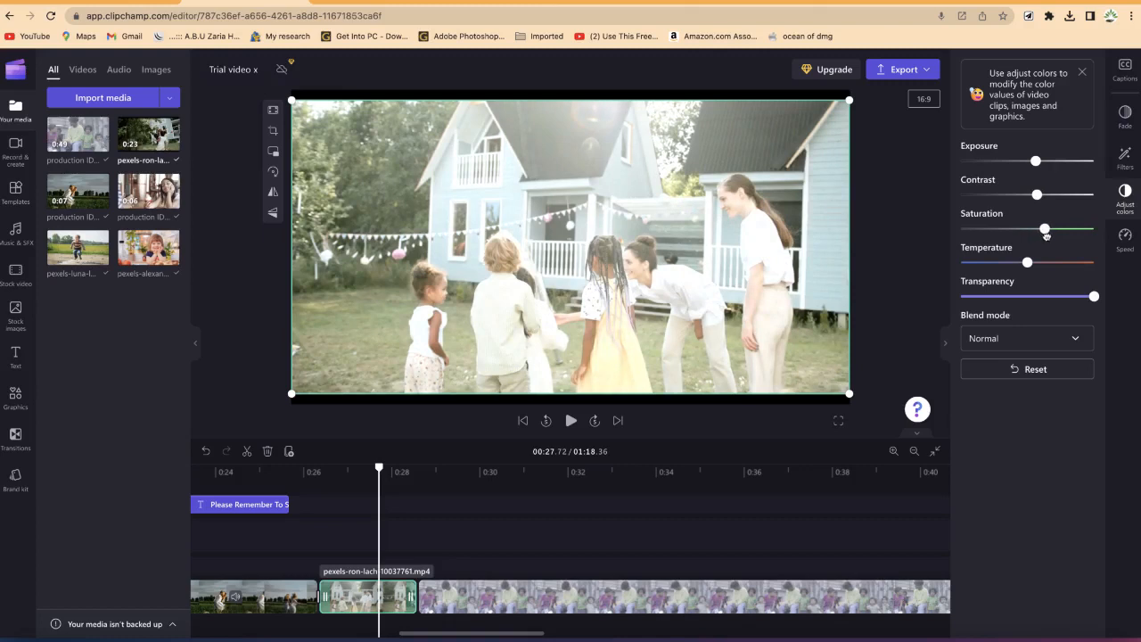
{"action": "mouse_move", "coordinate": [1043, 230]}
{"action": "left_mouse_down"}
{"action": "mouse_move", "coordinate": [1015, 229]}
{"action": "mouse_move", "coordinate": [1047, 237]}
{"action": "left_mouse_up"}
{"action": "mouse_move", "coordinate": [1028, 262]}
{"action": "left_mouse_down"}
{"action": "mouse_move", "coordinate": [1015, 263]}
{"action": "mouse_move", "coordinate": [1040, 262]}
{"action": "left_mouse_up"}
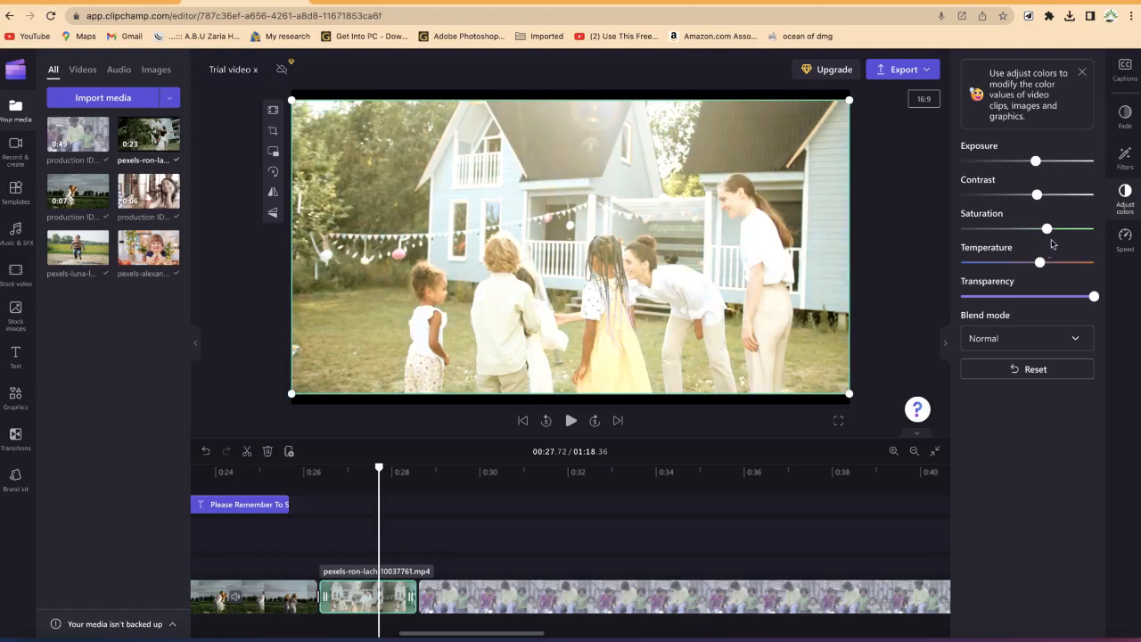
{"action": "left_click_drag", "start_coordinate": [1039, 195], "coordinate": [1029, 162]}
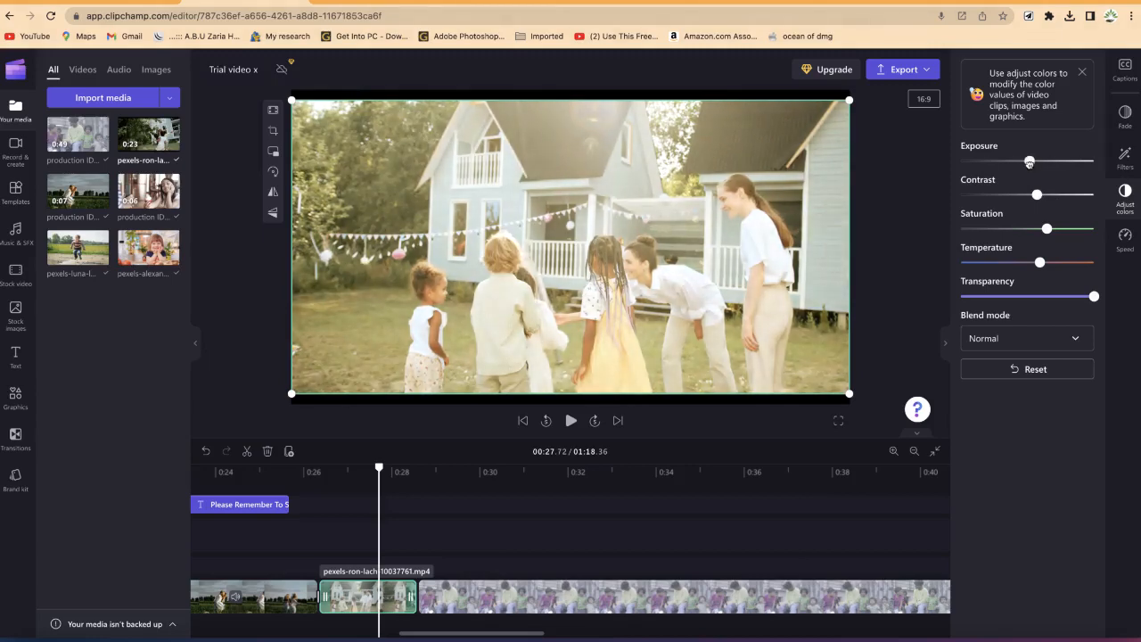
Step: Set this clip's blend mode to Lighten, then lower saturation and temperature slightly and raise contrast
{"action": "left_click", "coordinate": [1029, 344]}
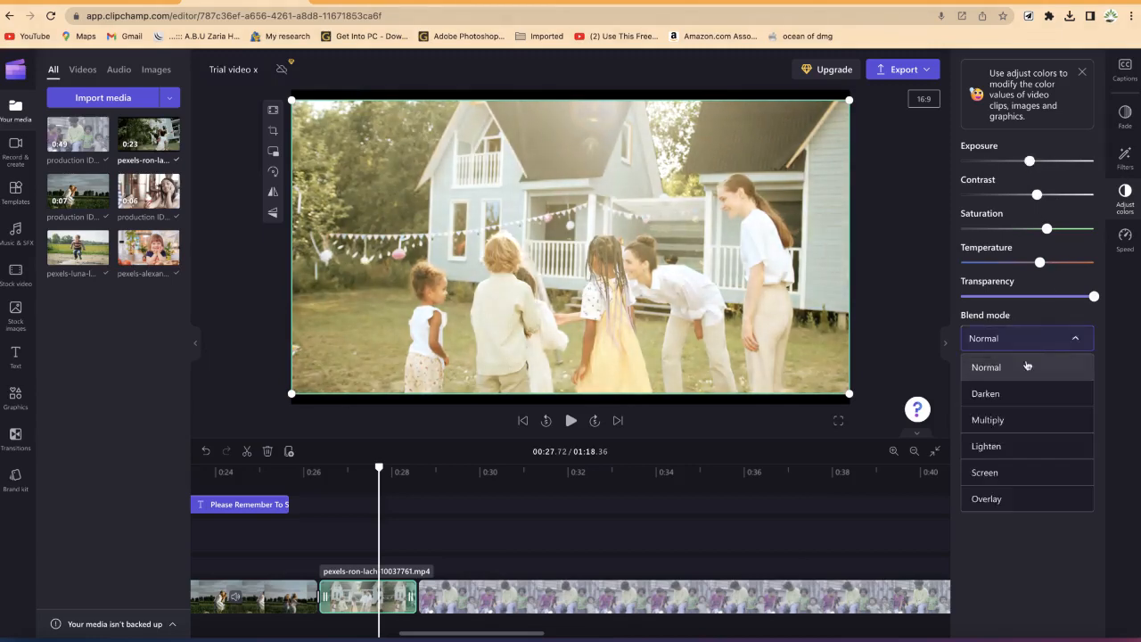
{"action": "left_click", "coordinate": [992, 448]}
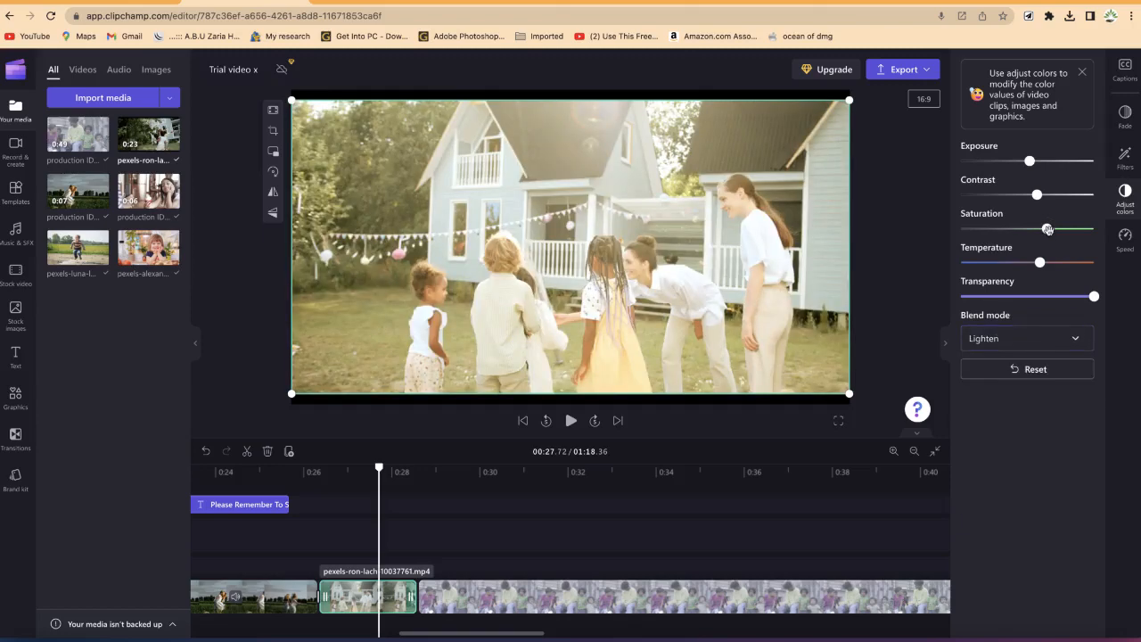
{"action": "left_click_drag", "start_coordinate": [1047, 230], "coordinate": [1037, 263]}
{"action": "left_click_drag", "start_coordinate": [1036, 194], "coordinate": [1053, 195]}
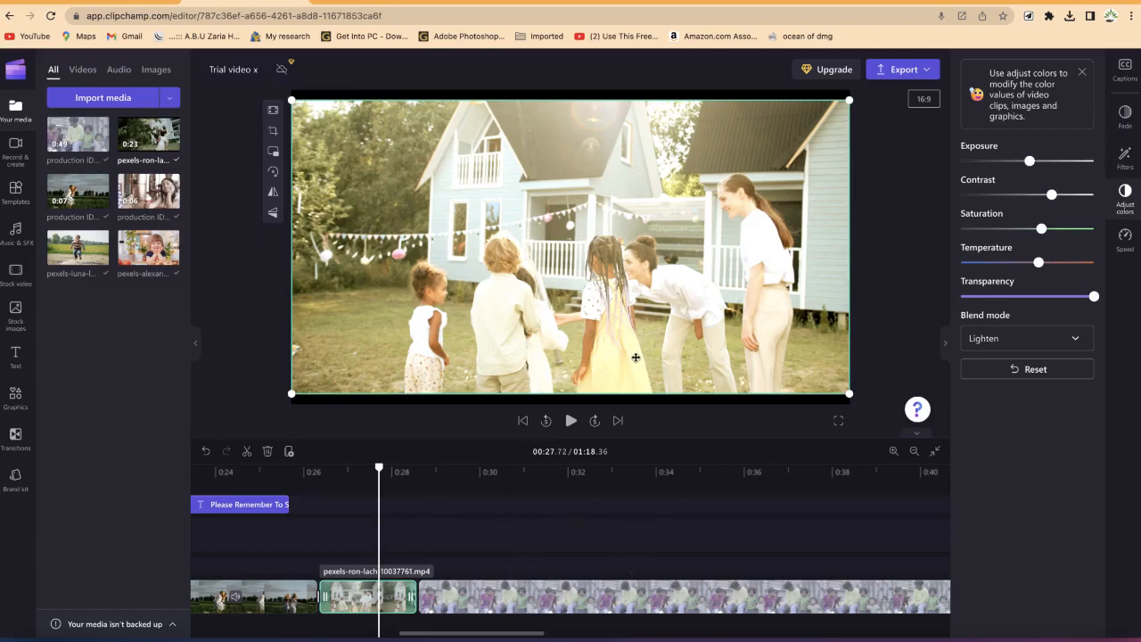
Step: Try the Golden filter on the clip, lowering its intensity to zero
{"action": "left_click", "coordinate": [1129, 162]}
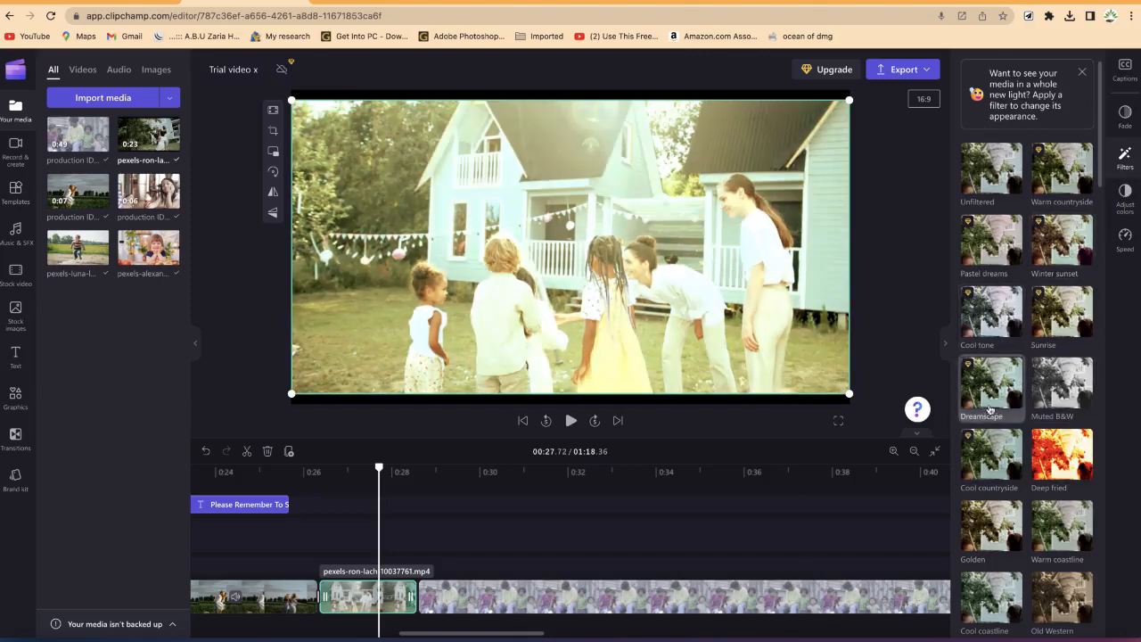
{"action": "scroll", "coordinate": [985, 428], "scroll_direction": "down", "scroll_amount": 1}
{"action": "scroll", "coordinate": [988, 500], "scroll_direction": "down", "scroll_amount": 1}
{"action": "left_click", "coordinate": [988, 506]}
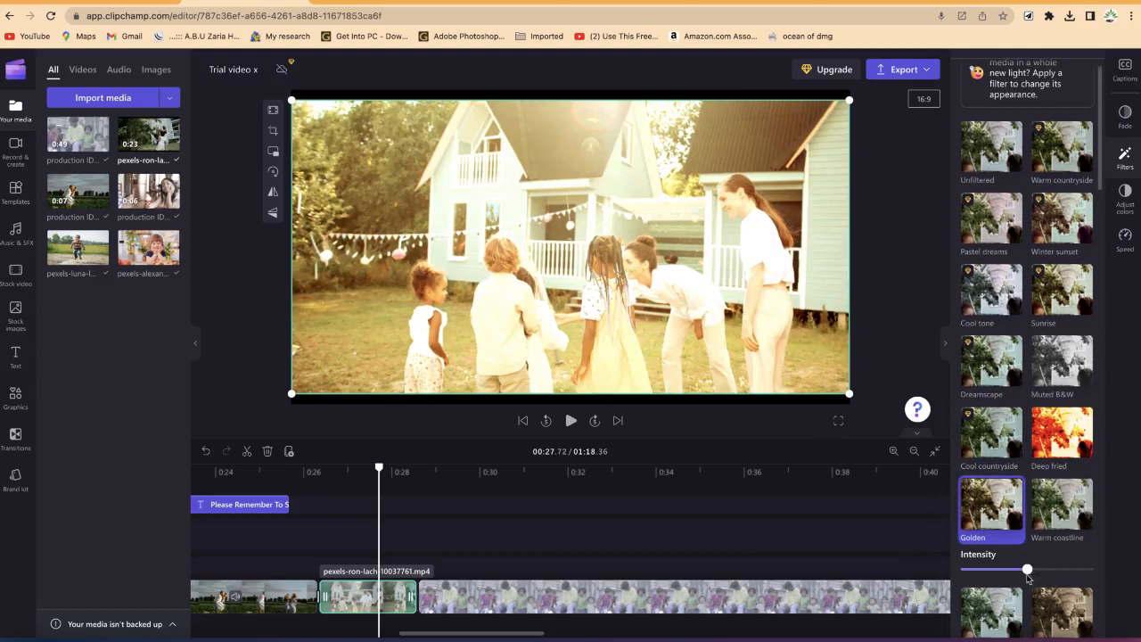
{"action": "left_click_drag", "start_coordinate": [1026, 569], "coordinate": [964, 568]}
Step: Apply the Winter filter to the clip with slightly reduced intensity
{"action": "scroll", "coordinate": [998, 439], "scroll_direction": "down", "scroll_amount": 3}
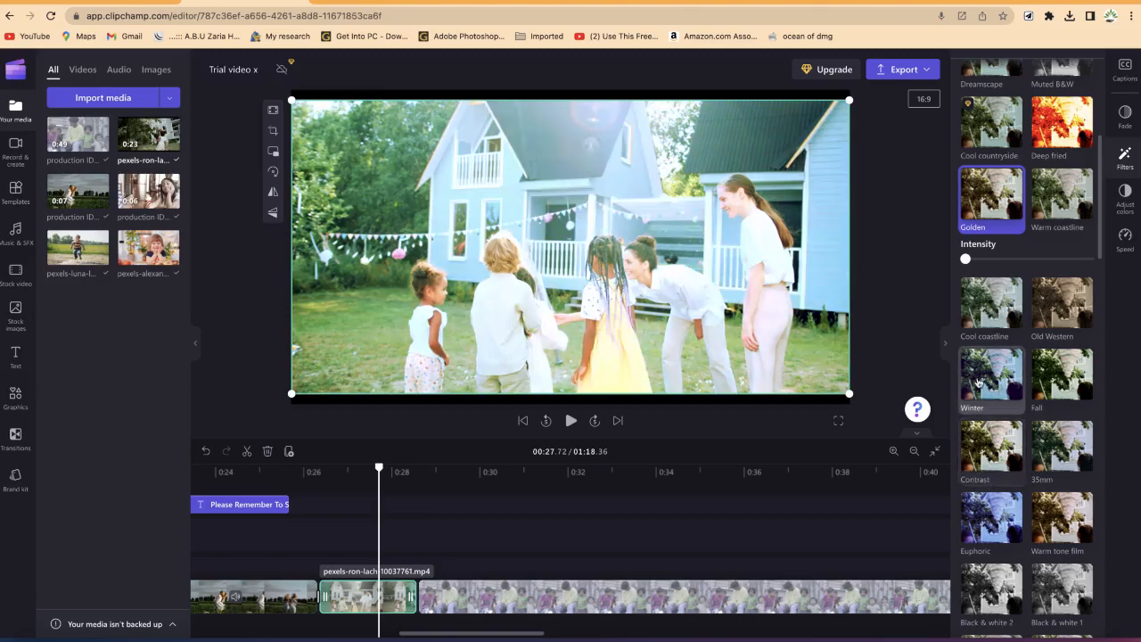
{"action": "left_click", "coordinate": [978, 382]}
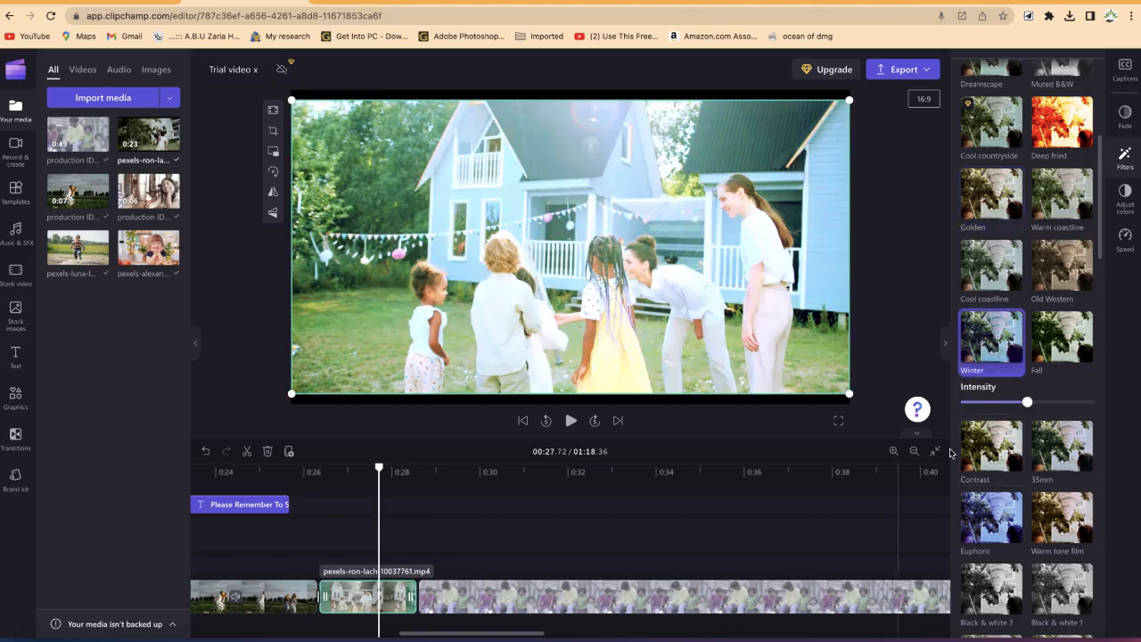
{"action": "left_click_drag", "start_coordinate": [1027, 403], "coordinate": [1017, 403]}
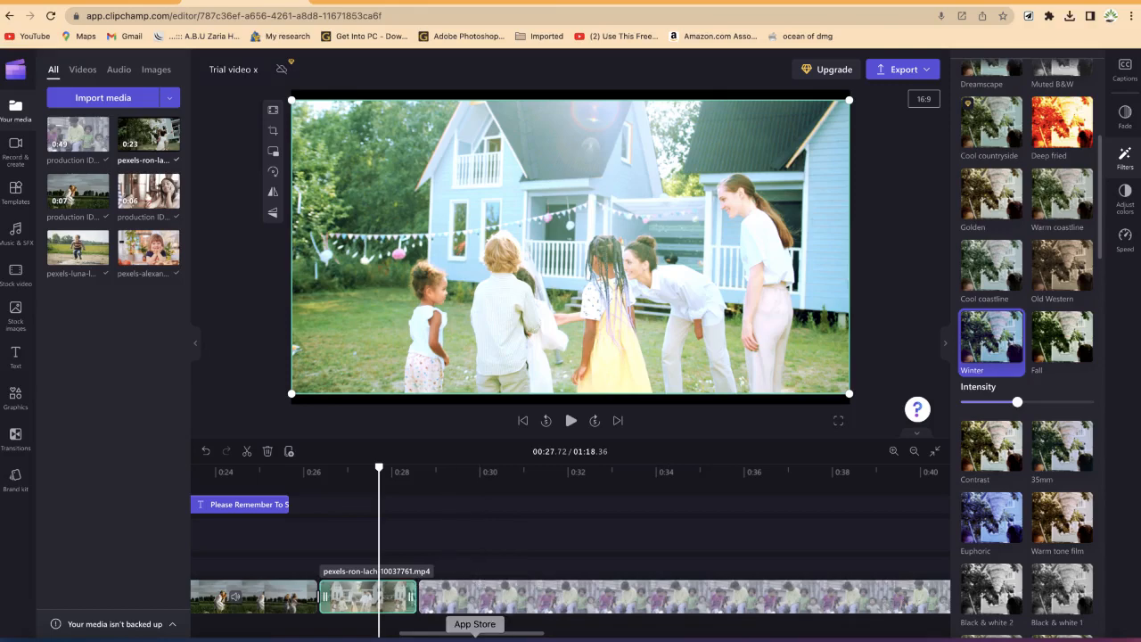
Step: Preview the free music track 'Somewhere In The Mountains' and add it to the timeline below the video
{"action": "left_click_drag", "start_coordinate": [447, 624], "coordinate": [220, 620]}
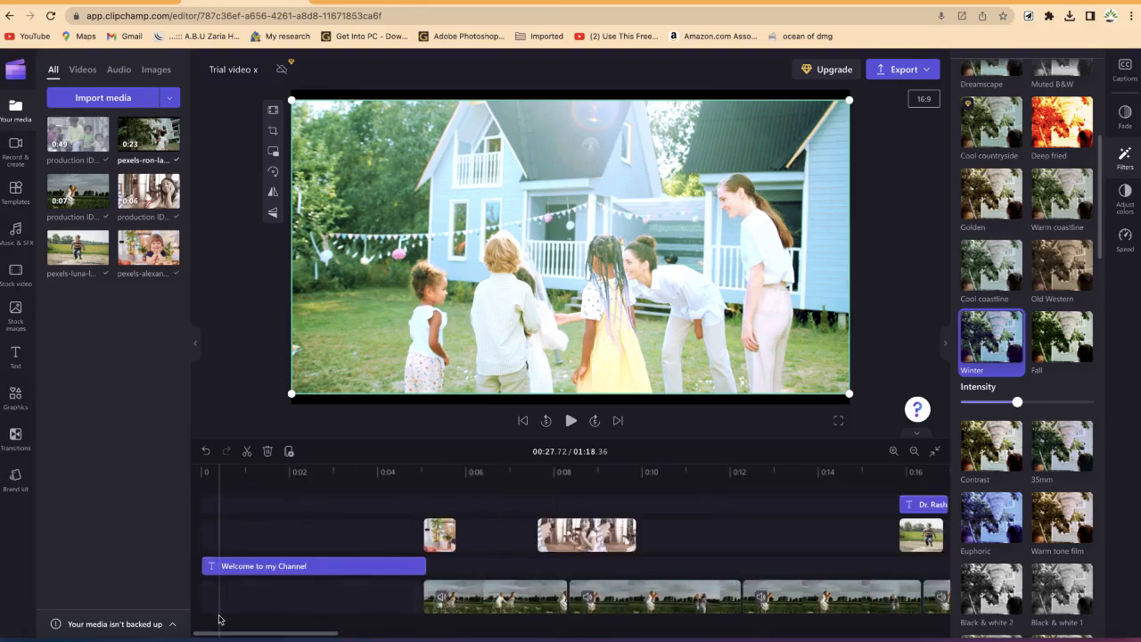
{"action": "left_click", "coordinate": [13, 233]}
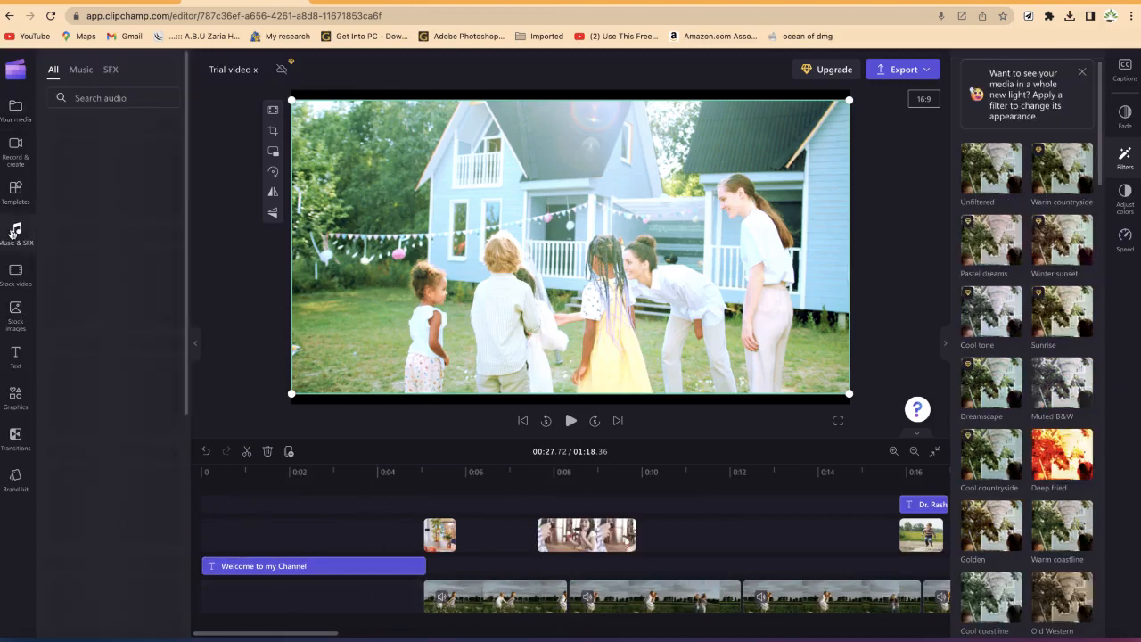
{"action": "left_click", "coordinate": [81, 69]}
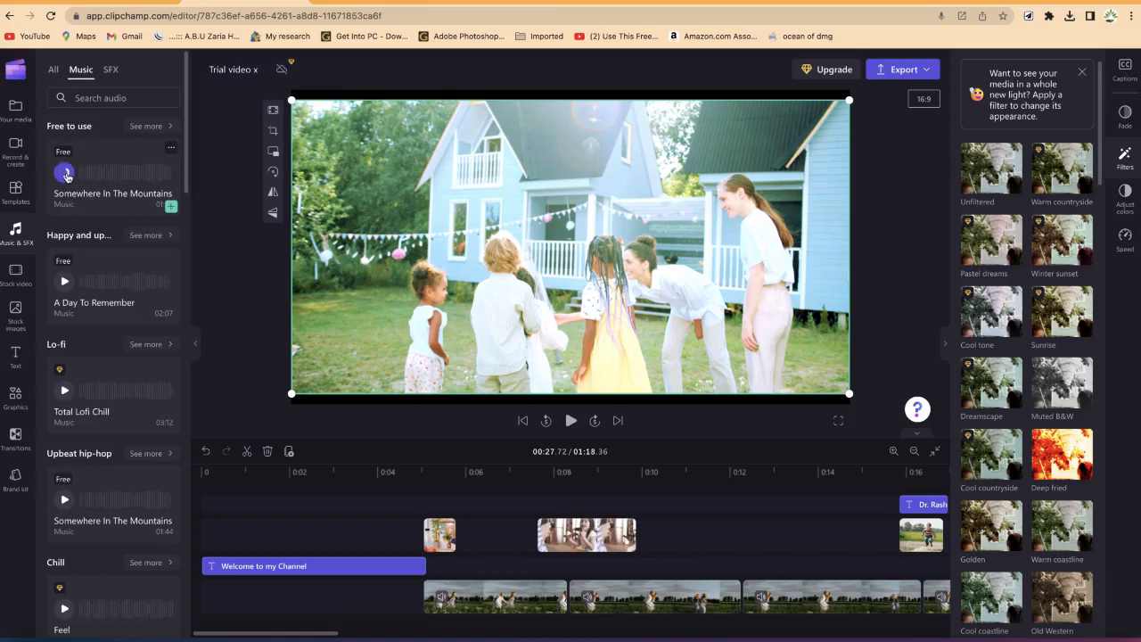
{"action": "left_click", "coordinate": [65, 172]}
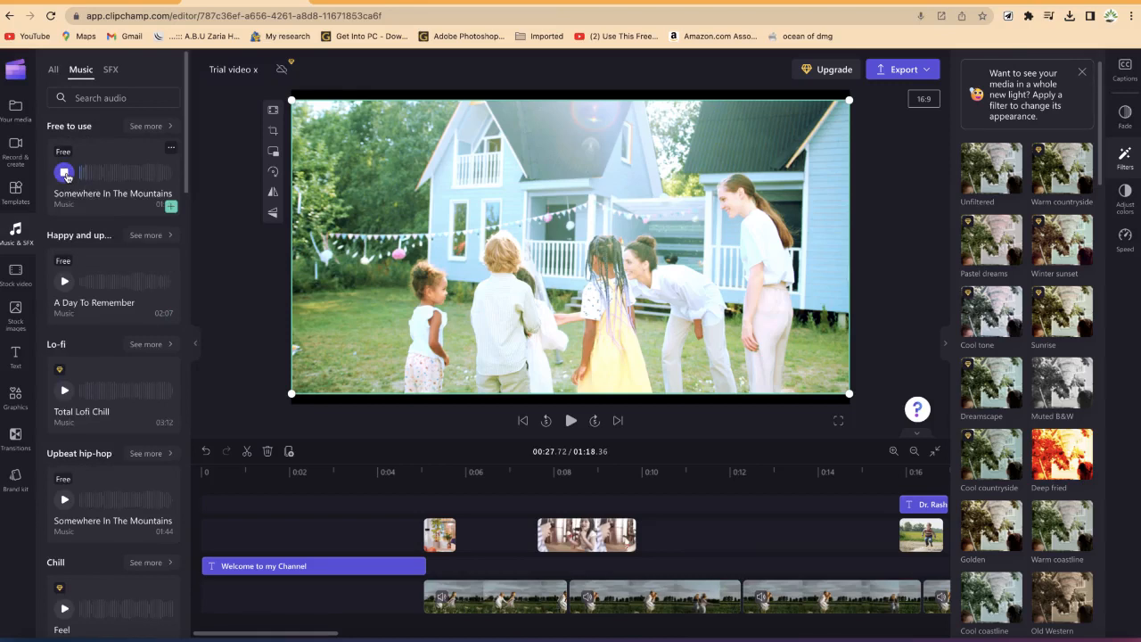
{"action": "left_click", "coordinate": [66, 173]}
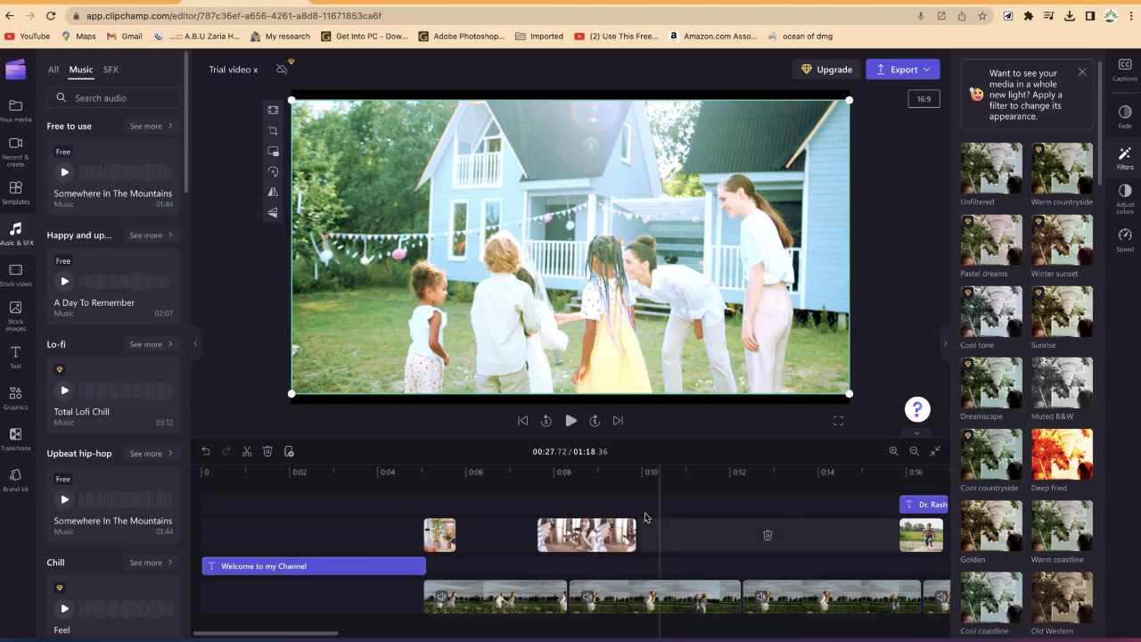
{"action": "left_click", "coordinate": [135, 183]}
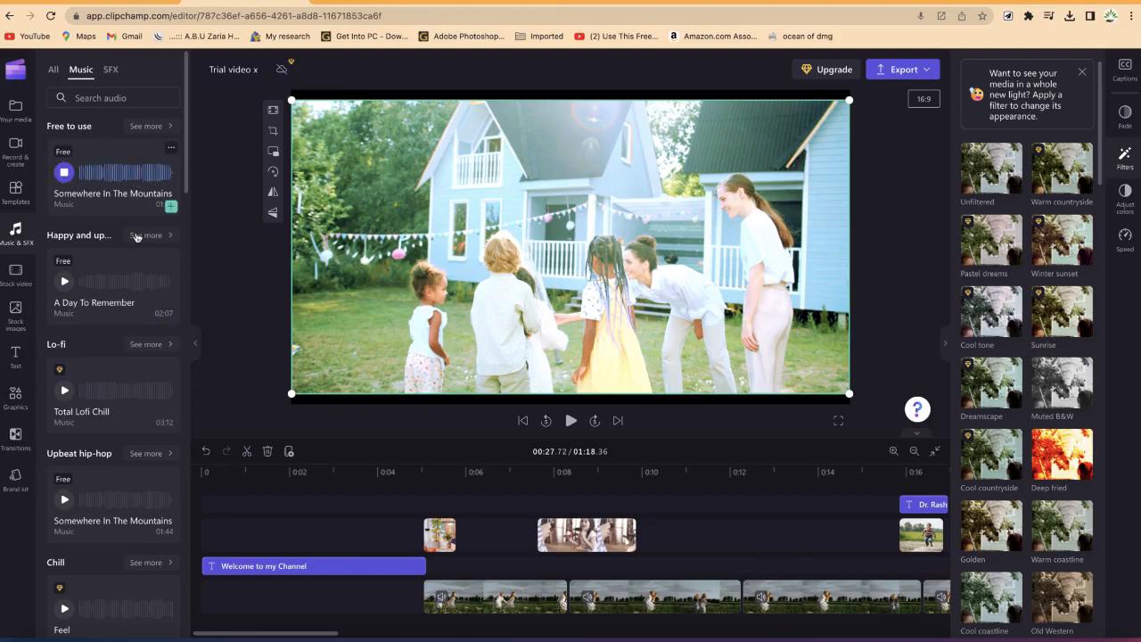
{"action": "left_click", "coordinate": [62, 179]}
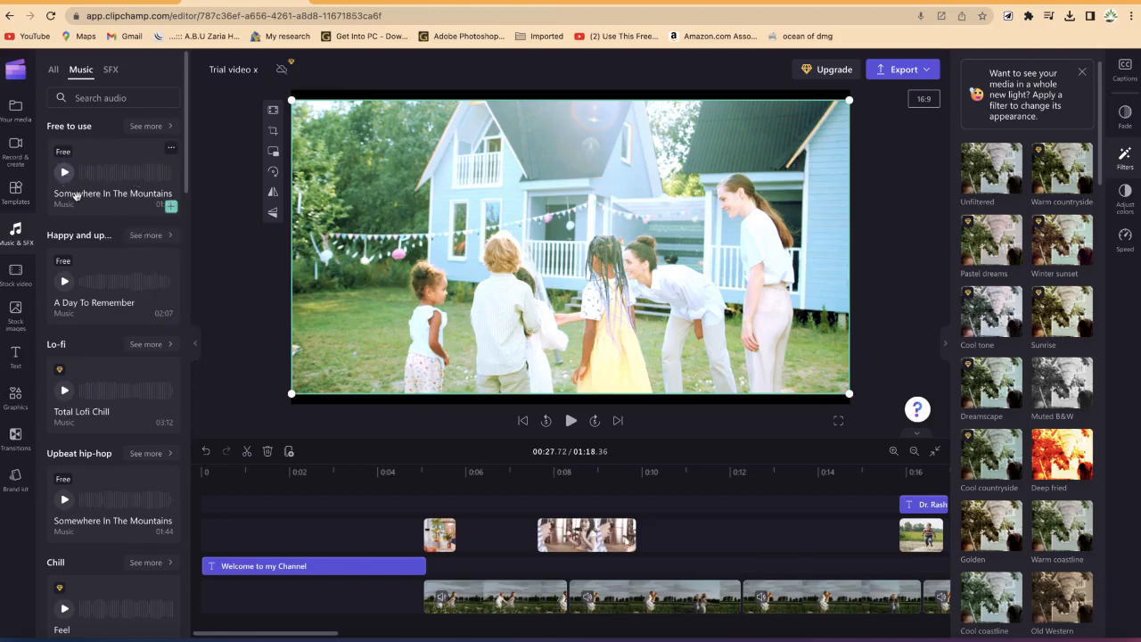
{"action": "mouse_move", "coordinate": [84, 207]}
{"action": "left_mouse_down"}
{"action": "mouse_move", "coordinate": [192, 368]}
{"action": "mouse_move", "coordinate": [256, 616]}
{"action": "mouse_move", "coordinate": [234, 638]}
{"action": "mouse_move", "coordinate": [248, 624]}
{"action": "left_mouse_up"}
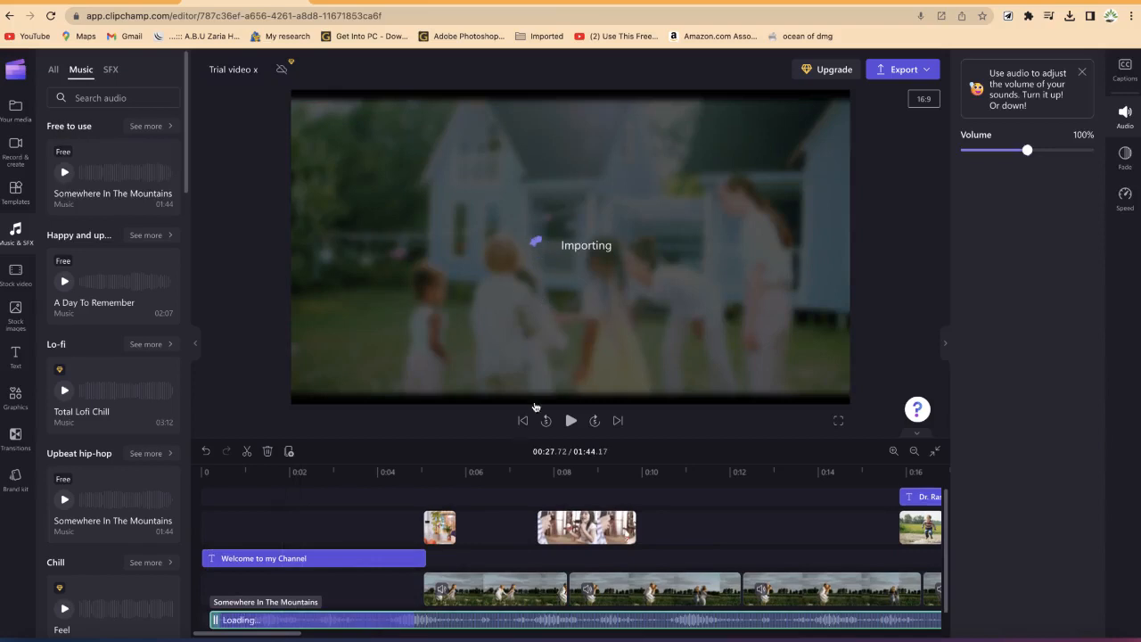
Step: Trim the end of the music track so it stops where the video ends
{"action": "left_click", "coordinate": [935, 453]}
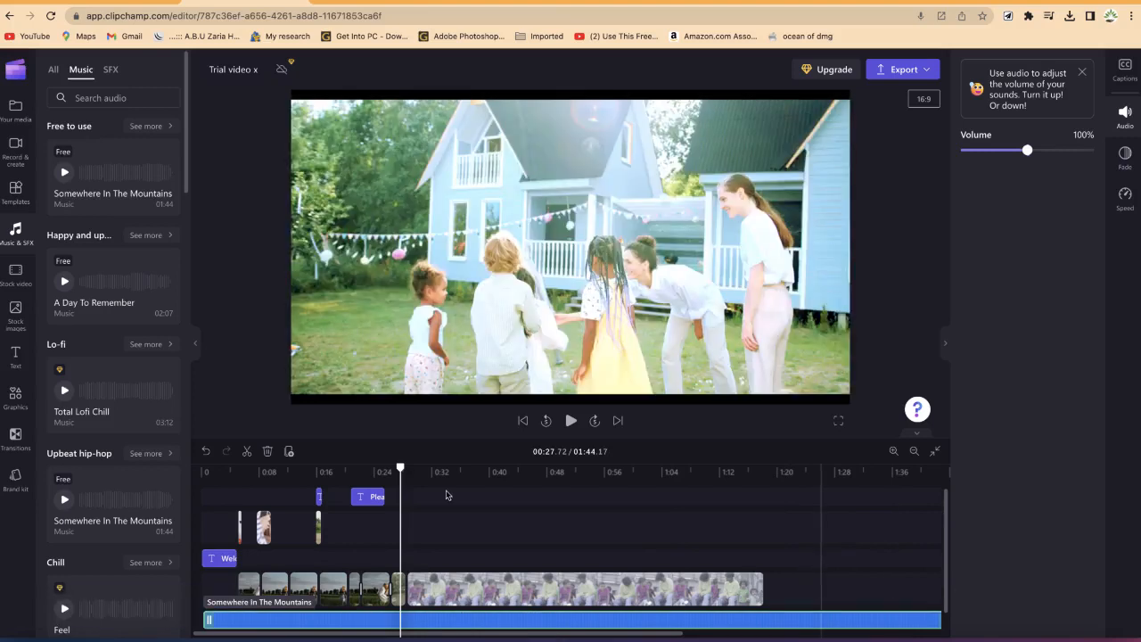
{"action": "left_click", "coordinate": [759, 472]}
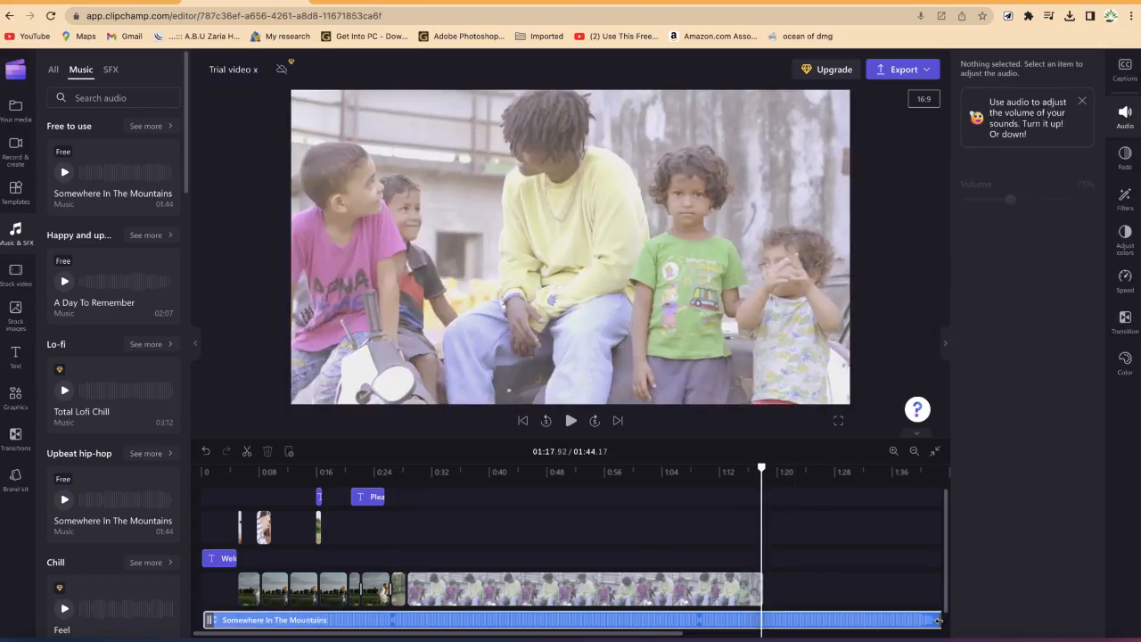
{"action": "left_click_drag", "start_coordinate": [848, 622], "coordinate": [755, 615]}
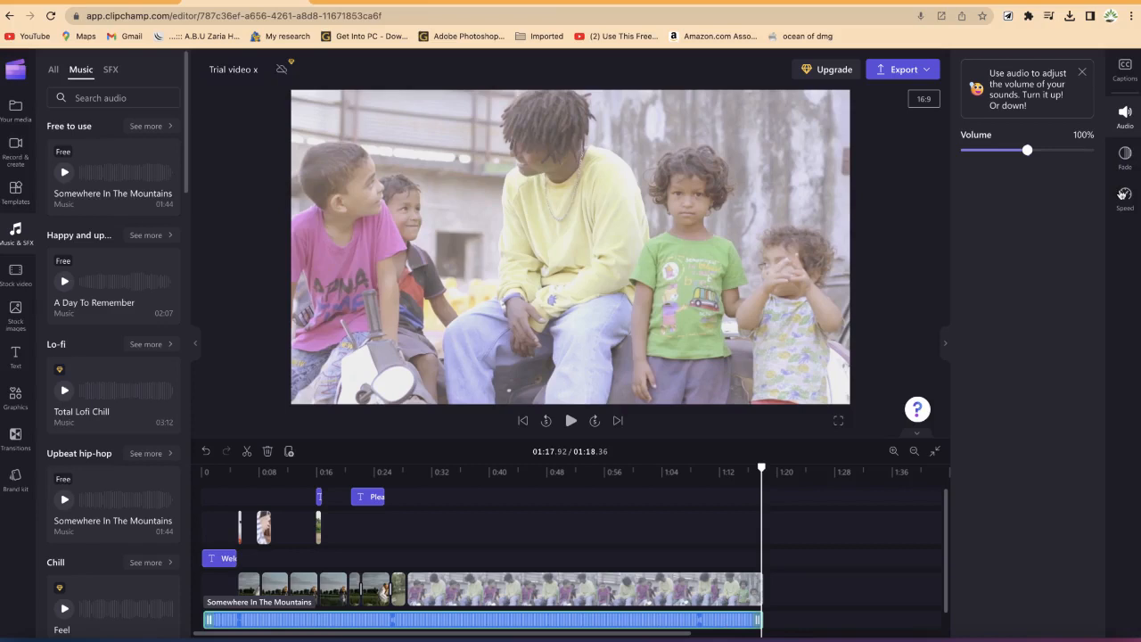
Step: Set the music track's fade out to 1.5 s
{"action": "left_click", "coordinate": [1125, 157]}
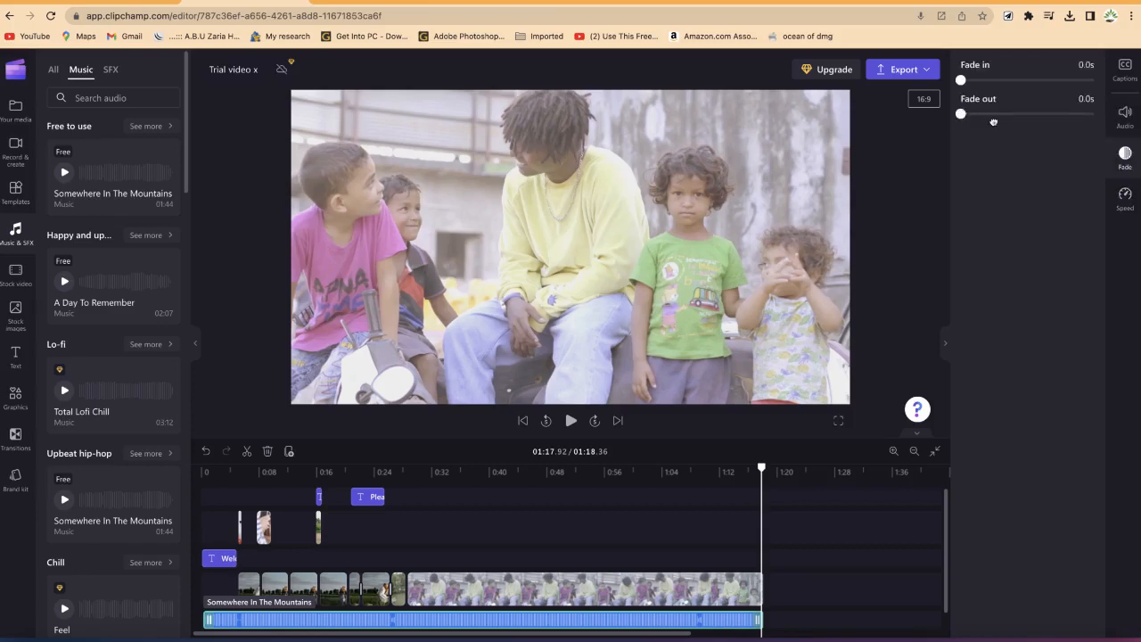
{"action": "left_click_drag", "start_coordinate": [1012, 126], "coordinate": [1048, 130]}
{"action": "left_click_drag", "start_coordinate": [1049, 115], "coordinate": [1060, 114]}
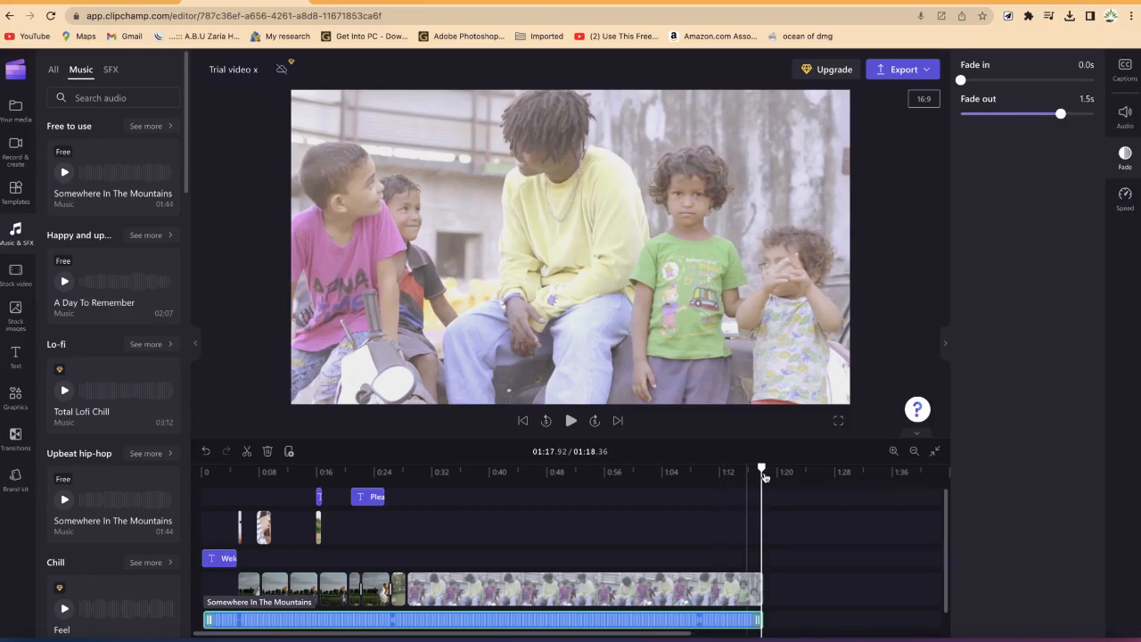
Step: Play the end of the video to hear the music fade out
{"action": "left_click", "coordinate": [751, 468]}
{"action": "left_click", "coordinate": [736, 467]}
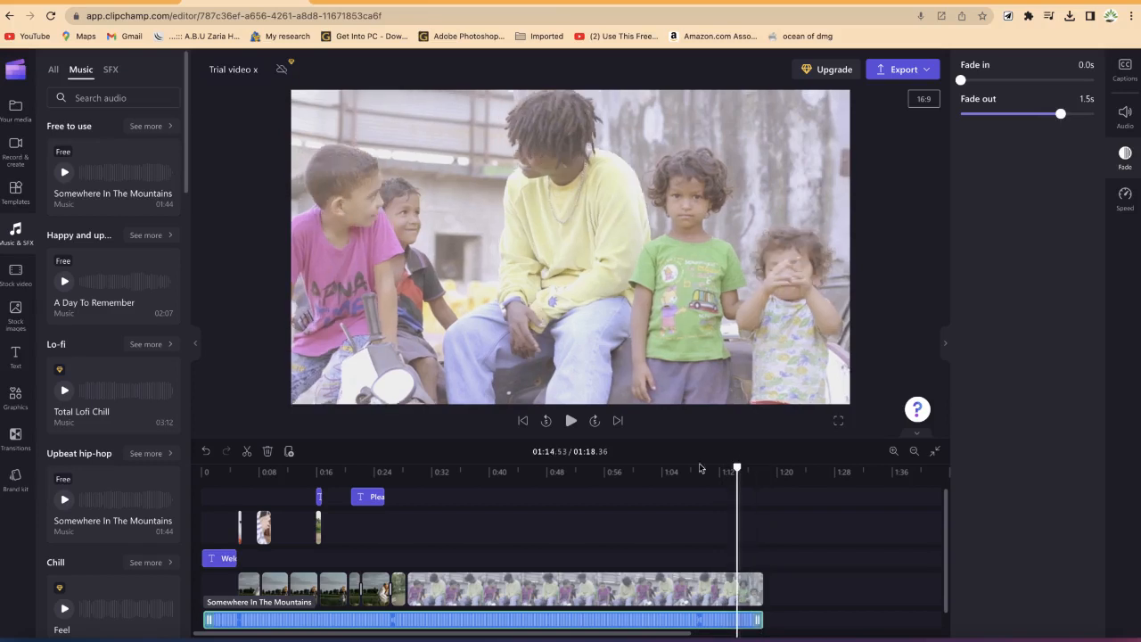
{"action": "key", "text": "space"}
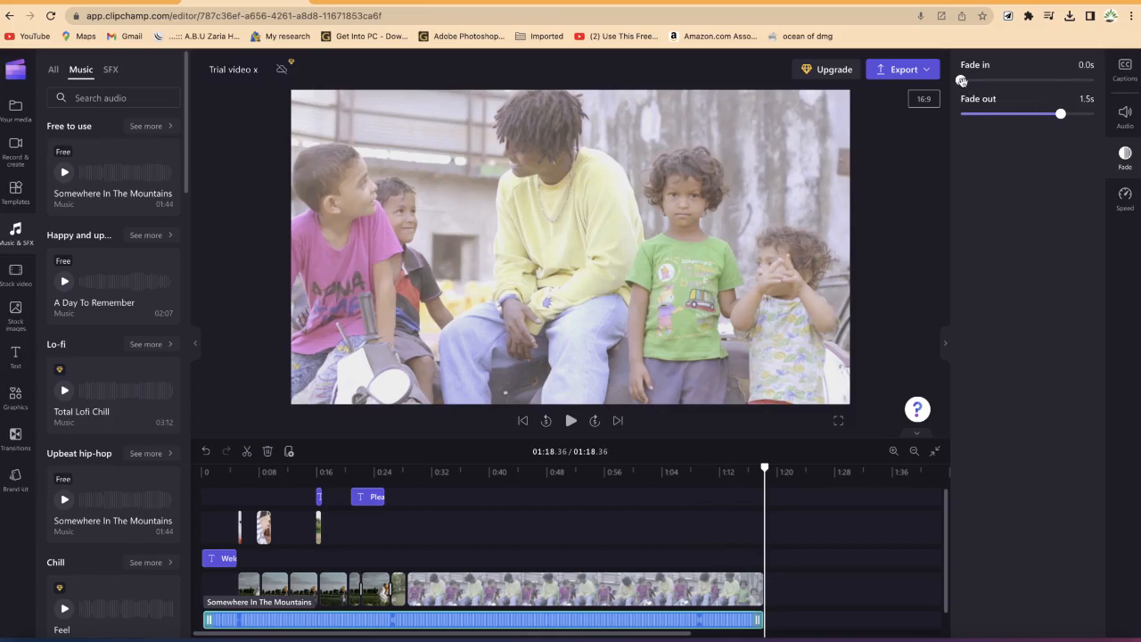
Step: Set the music track's fade in to 2.0 s and preview the video from the start
{"action": "left_click_drag", "start_coordinate": [961, 80], "coordinate": [1102, 94]}
{"action": "left_click_drag", "start_coordinate": [764, 467], "coordinate": [186, 460]}
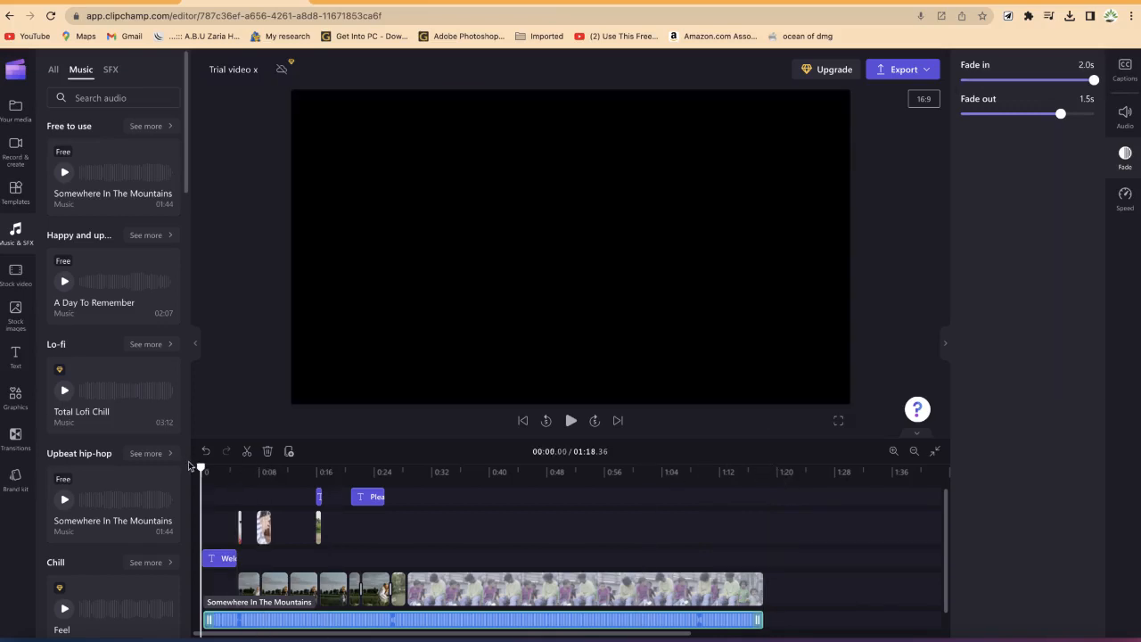
{"action": "key", "text": "space"}
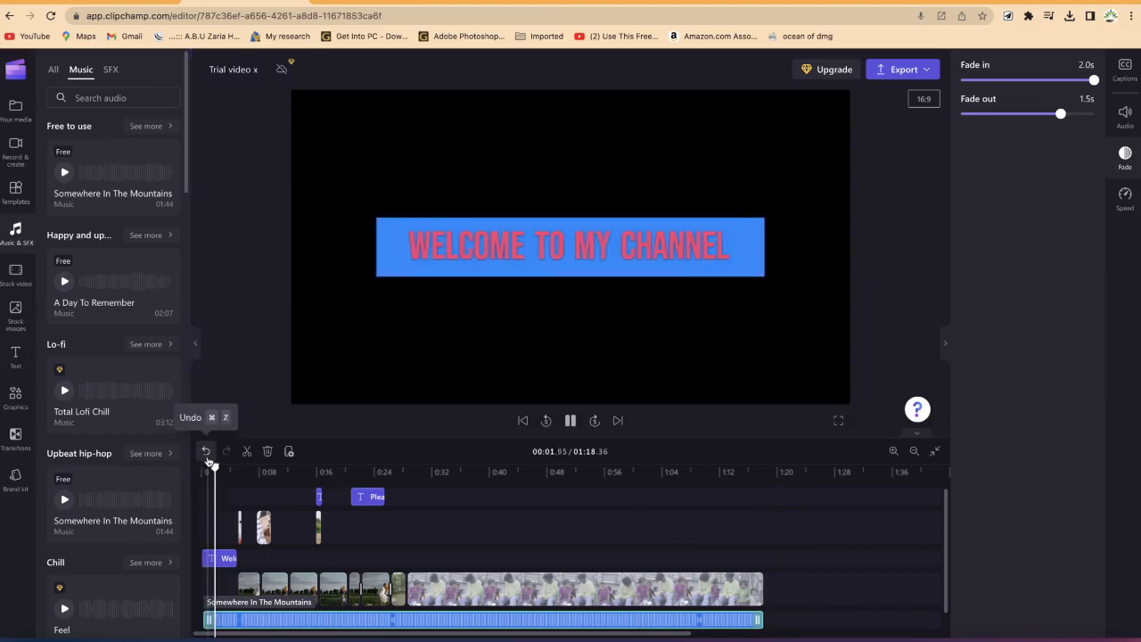
{"action": "key", "text": "space"}
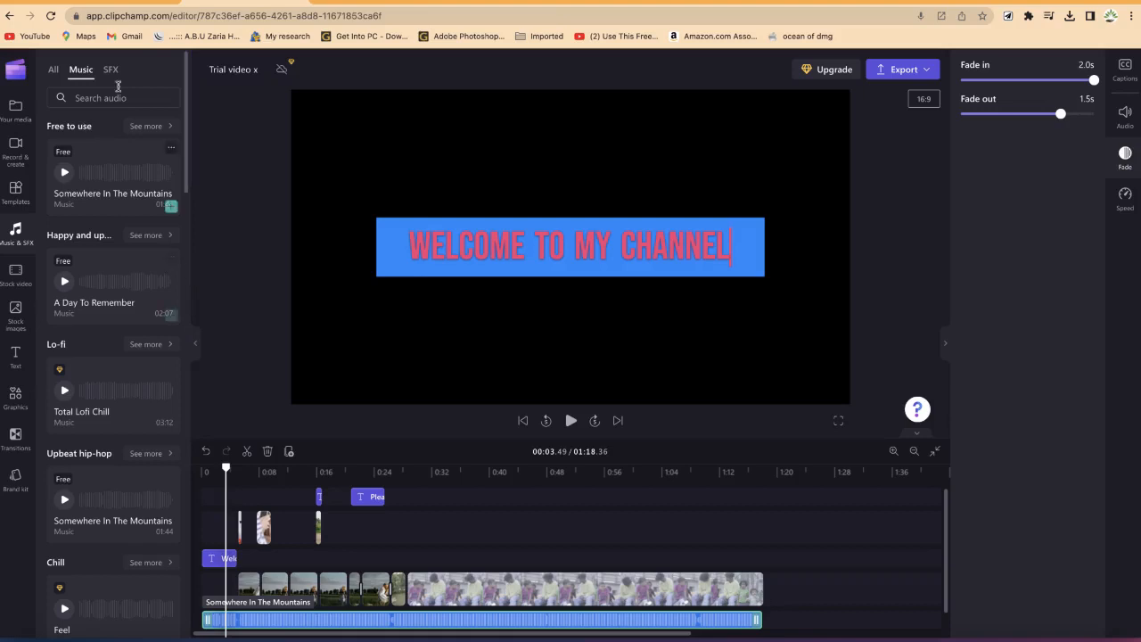
Step: Import lifelike-126735.mp3 from the Music folder and add it to the timeline below the current music track
{"action": "left_click", "coordinate": [20, 114]}
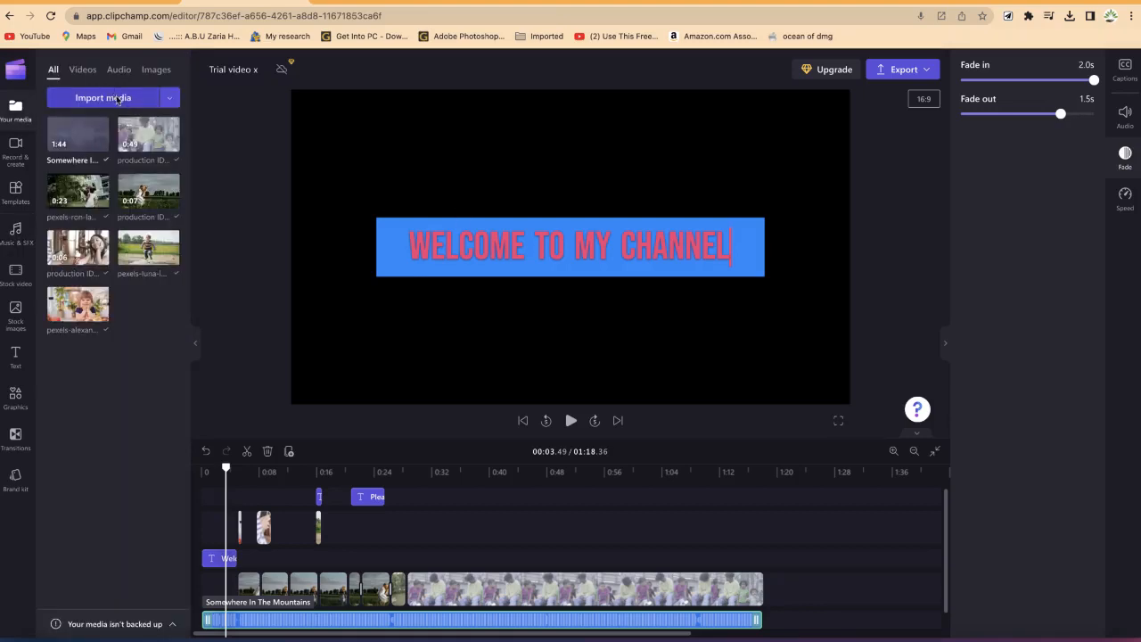
{"action": "left_click", "coordinate": [116, 99]}
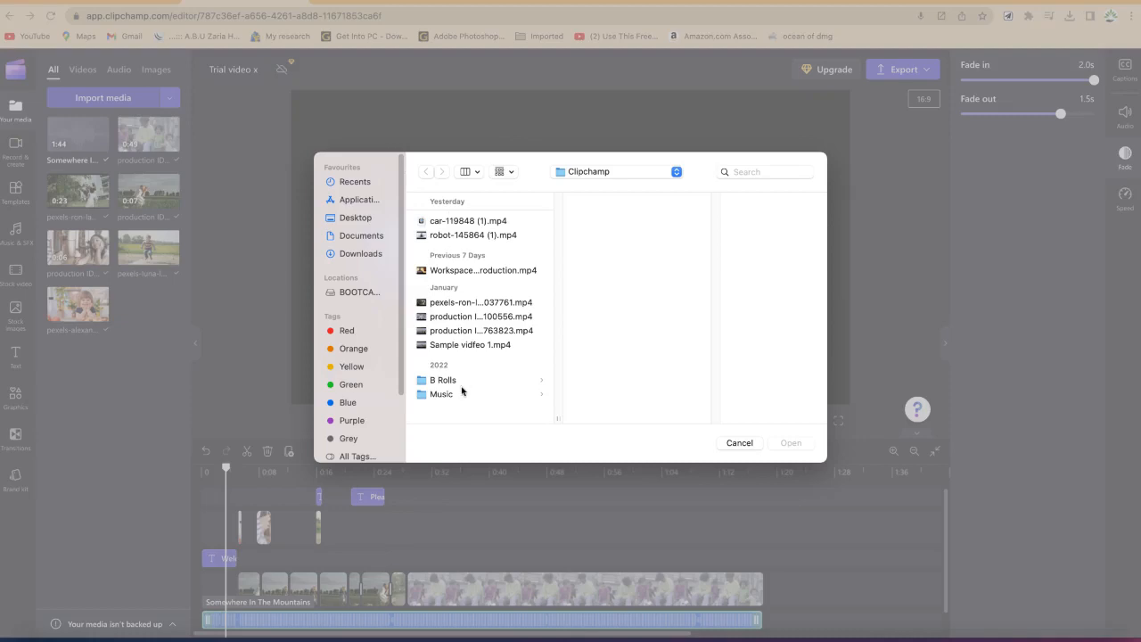
{"action": "left_click", "coordinate": [437, 395]}
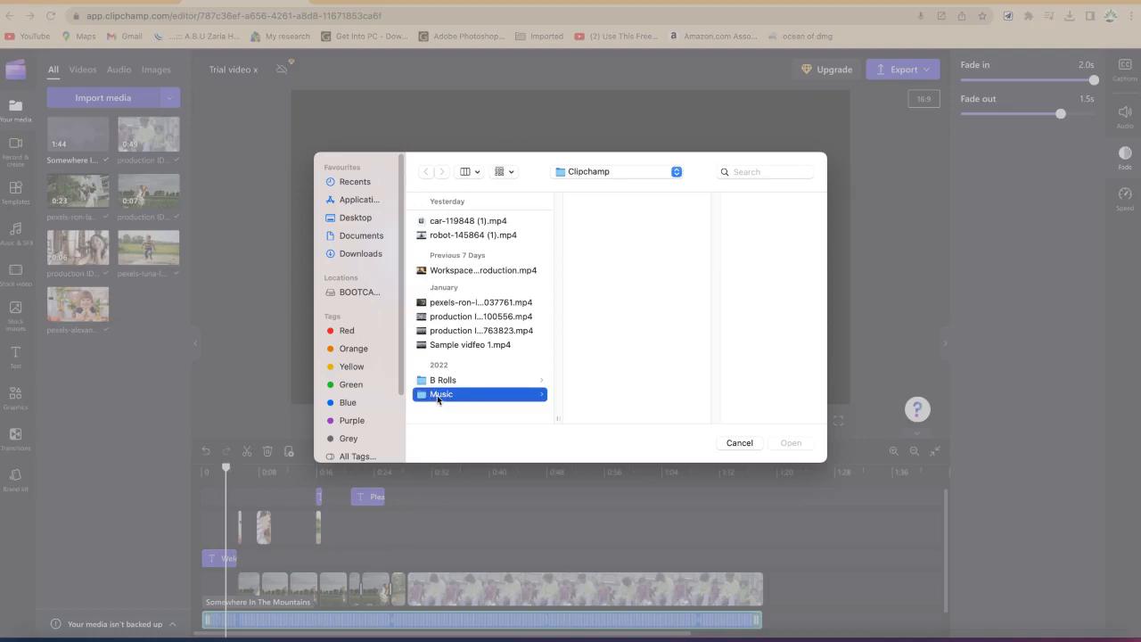
{"action": "left_click", "coordinate": [609, 223]}
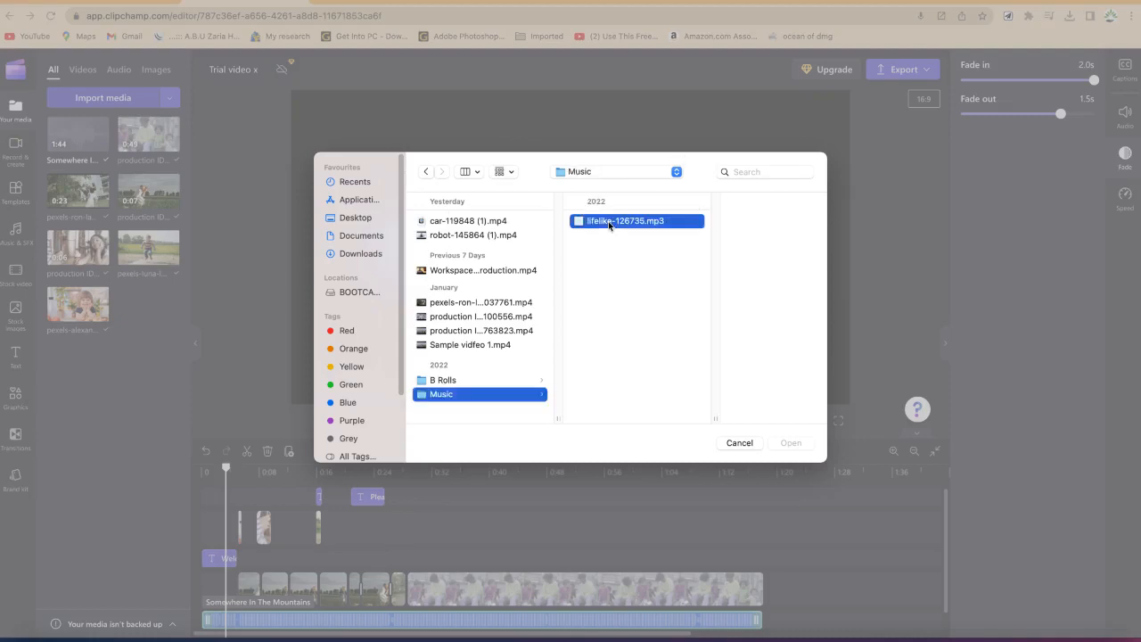
{"action": "left_click", "coordinate": [790, 444]}
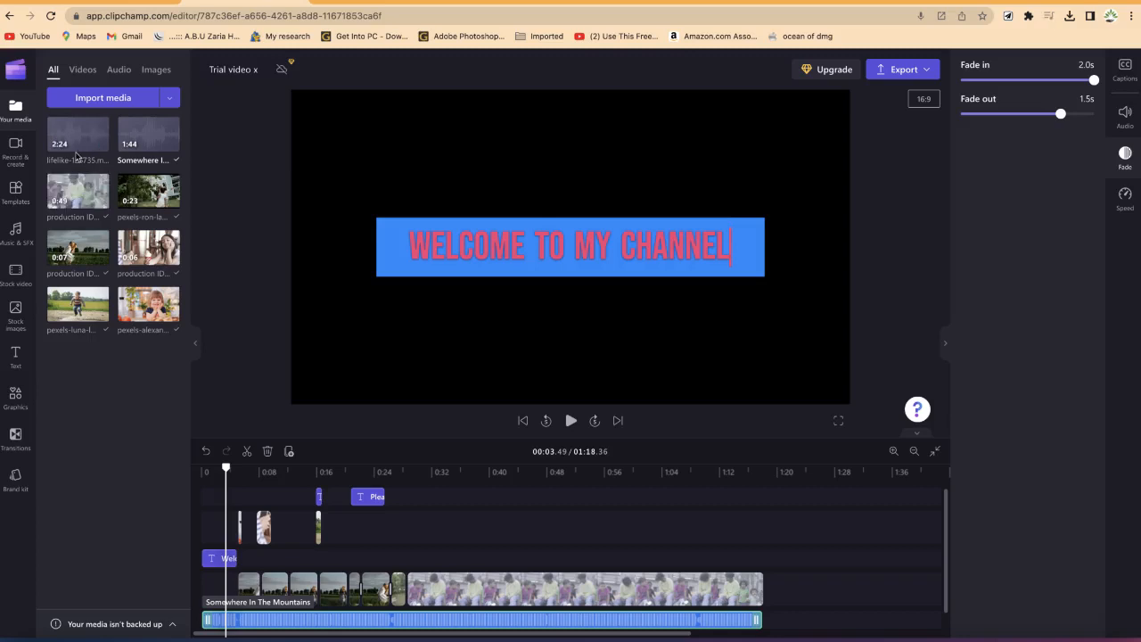
{"action": "left_click_drag", "start_coordinate": [84, 170], "coordinate": [253, 604]}
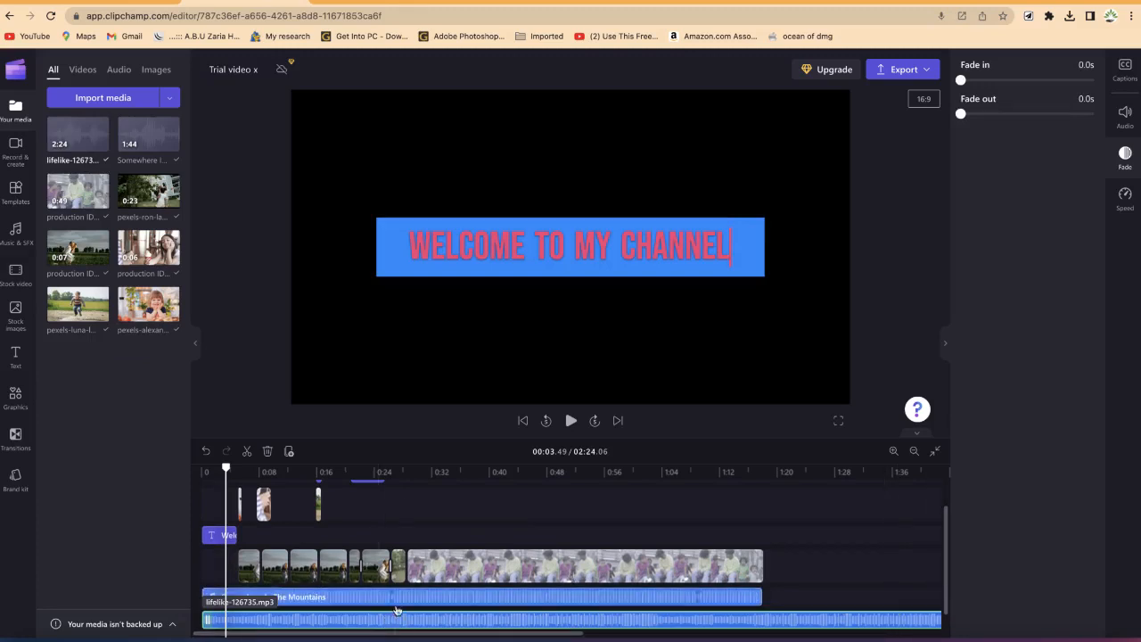
Step: Mute the Somewhere In The Mountains music track by setting its volume to 0%
{"action": "left_click", "coordinate": [518, 601]}
{"action": "right_click", "coordinate": [518, 601]}
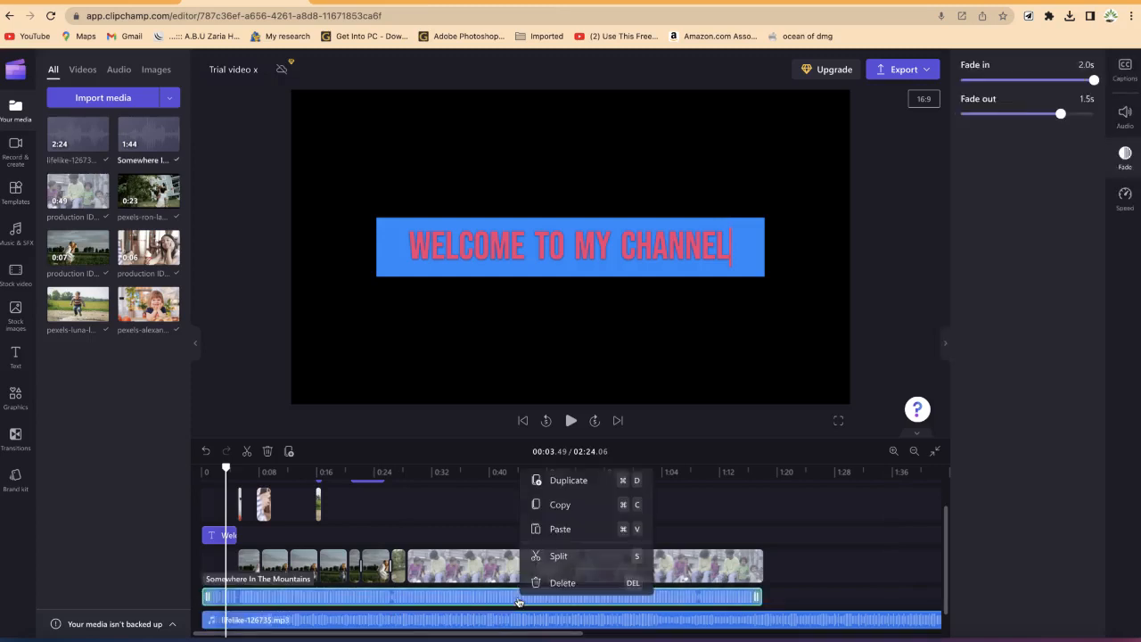
{"action": "left_click", "coordinate": [1125, 118]}
{"action": "left_click_drag", "start_coordinate": [1030, 151], "coordinate": [646, 180]}
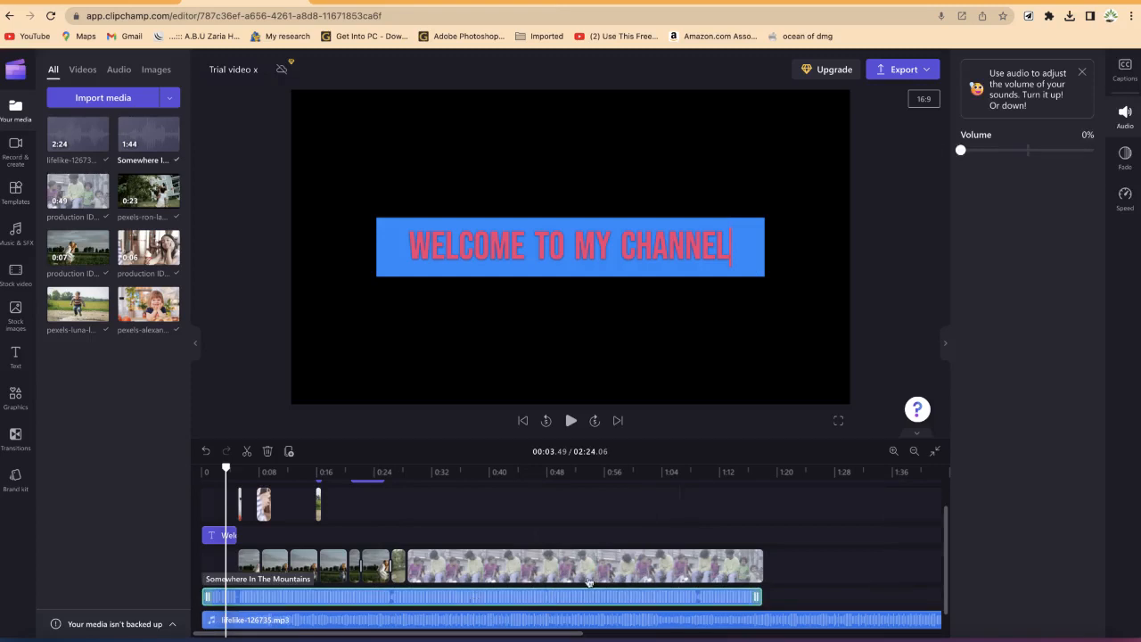
Step: Play the video from the start to hear the new music
{"action": "left_click_drag", "start_coordinate": [226, 467], "coordinate": [171, 459]}
{"action": "key", "text": "space"}
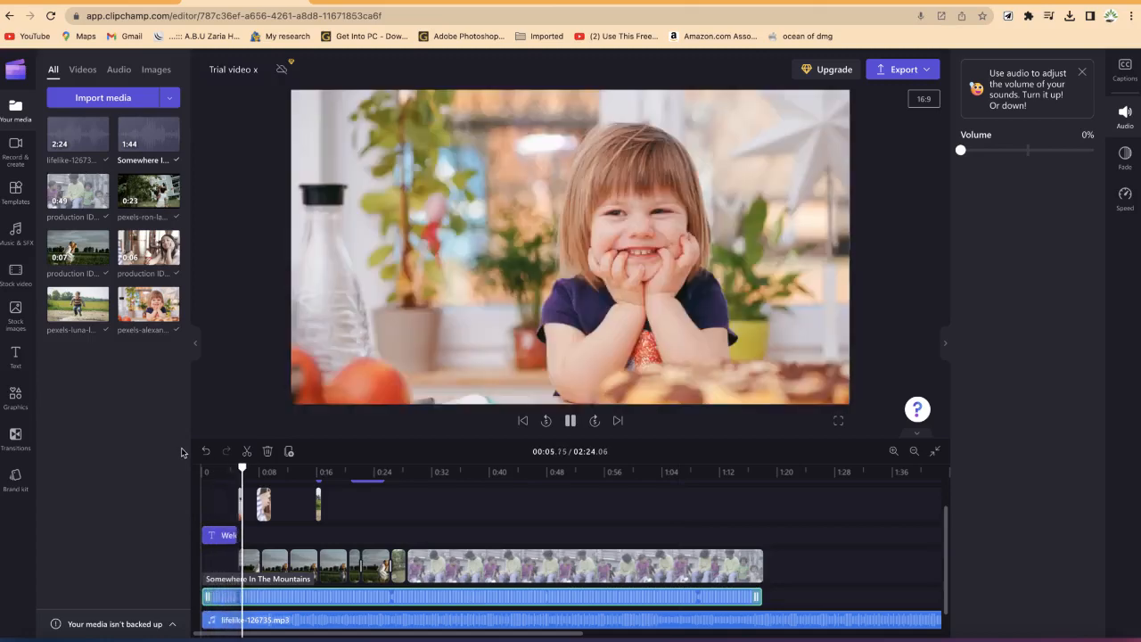
{"action": "key", "text": "space"}
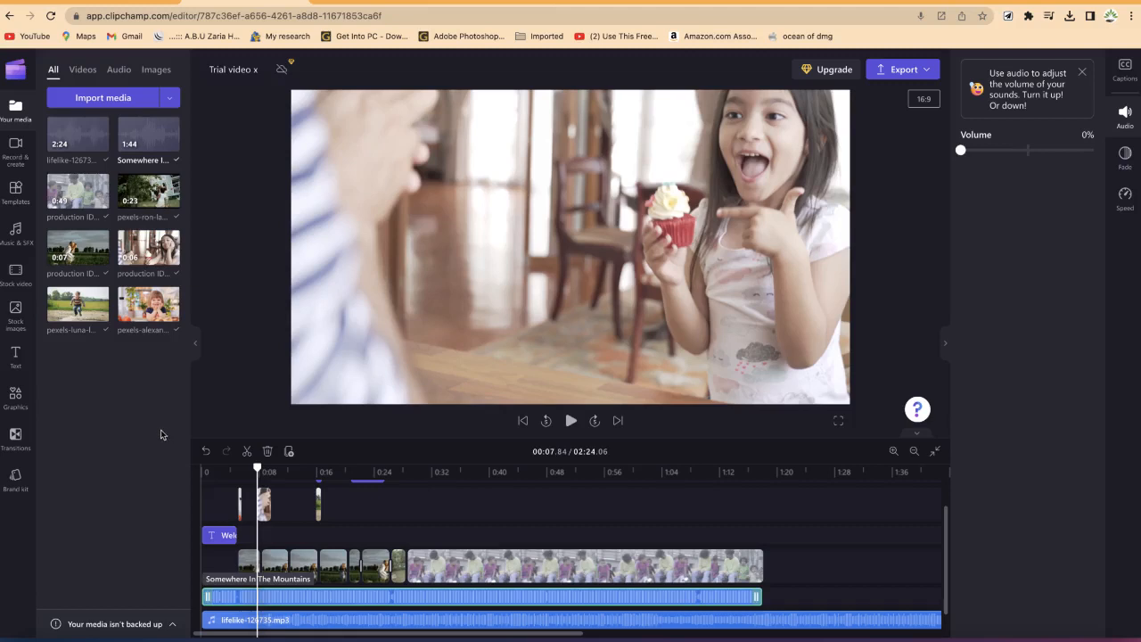
Step: Add the free Crowd Happy New Year sound effect to the timeline at about 0:08
{"action": "left_click", "coordinate": [20, 236]}
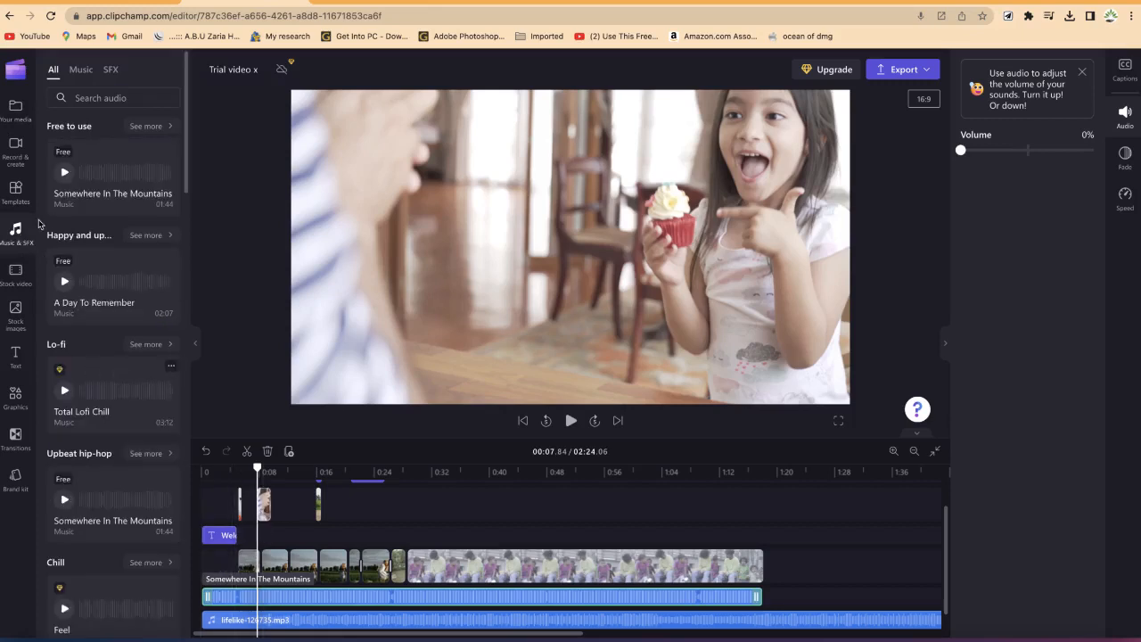
{"action": "left_click", "coordinate": [110, 69]}
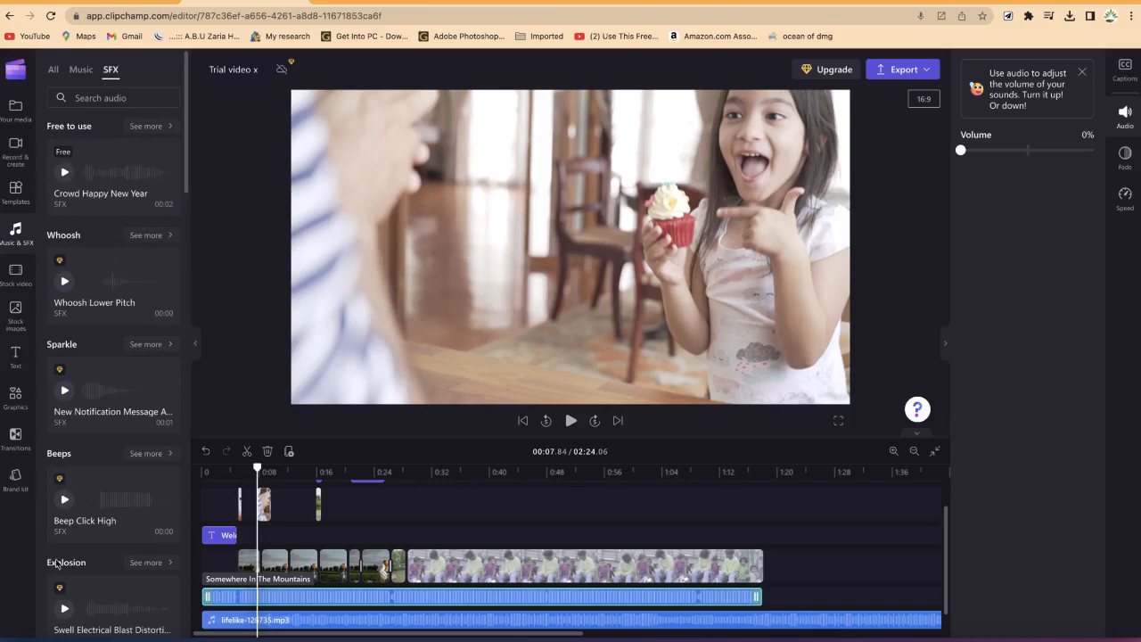
{"action": "left_click", "coordinate": [144, 126]}
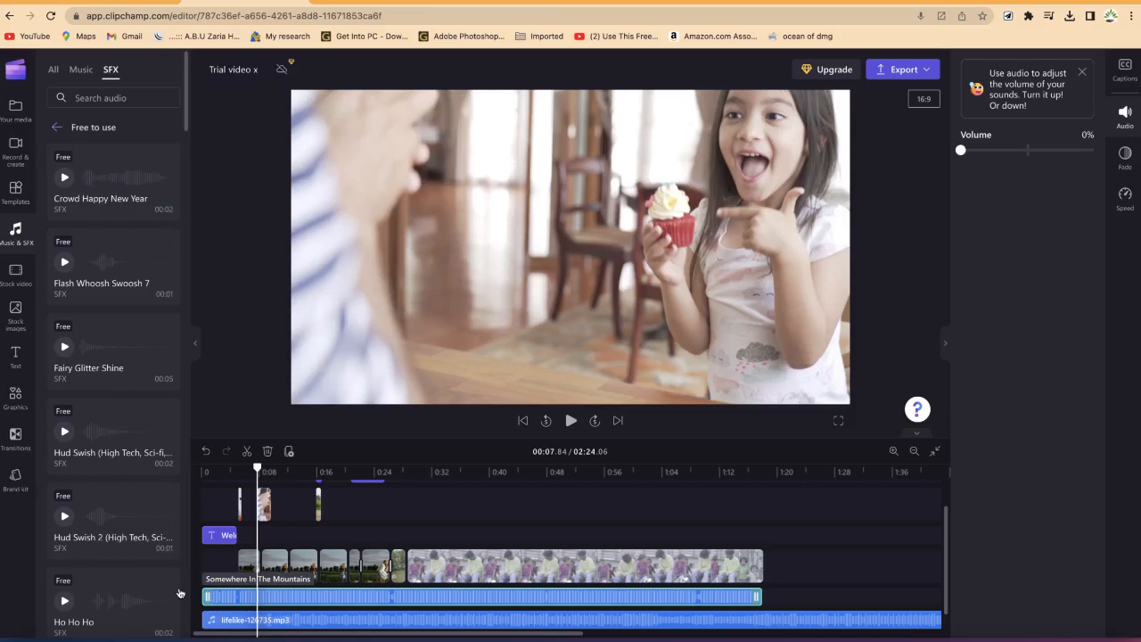
{"action": "left_click_drag", "start_coordinate": [112, 187], "coordinate": [261, 568]}
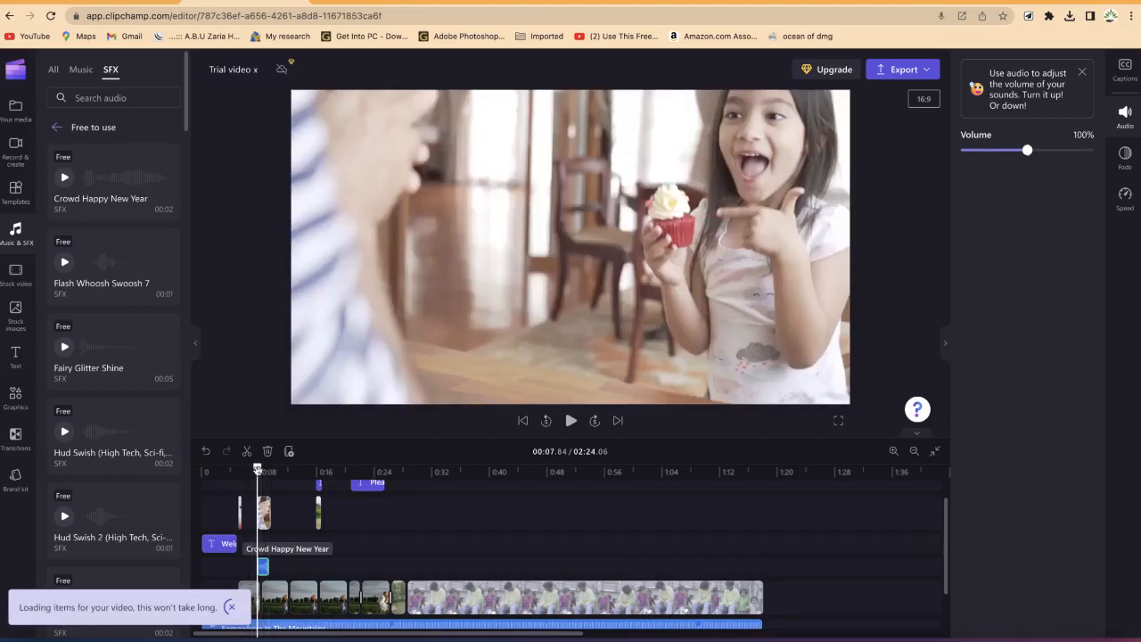
Step: Preview the sound effect and set its volume to 19%
{"action": "key", "text": "space"}
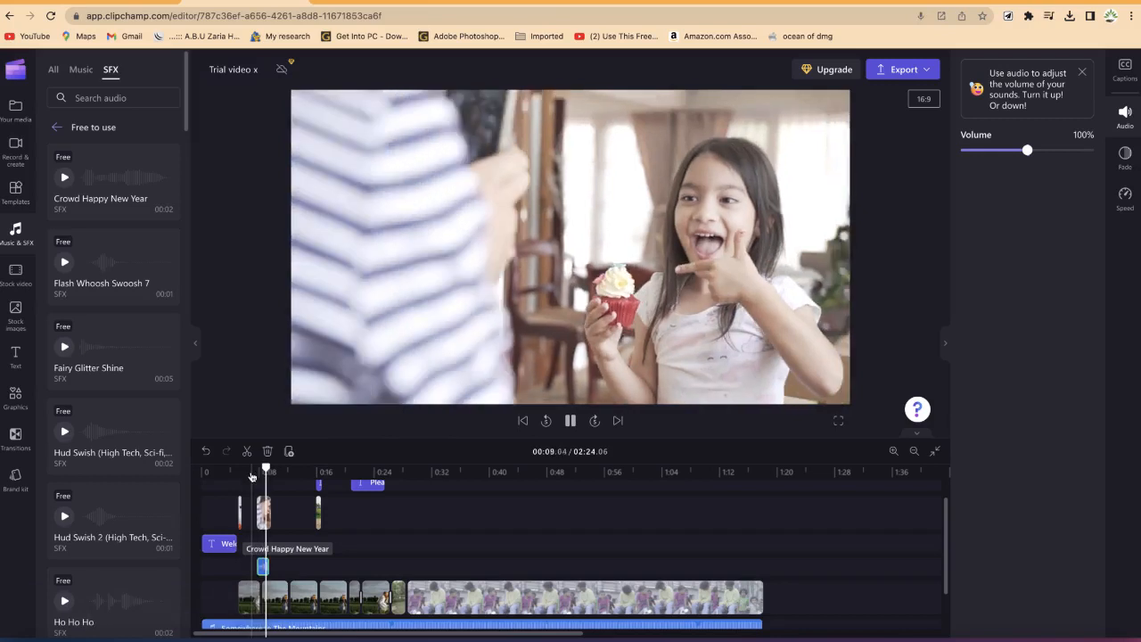
{"action": "key", "text": "space"}
{"action": "scroll", "coordinate": [386, 558], "scroll_direction": "down", "scroll_amount": 2}
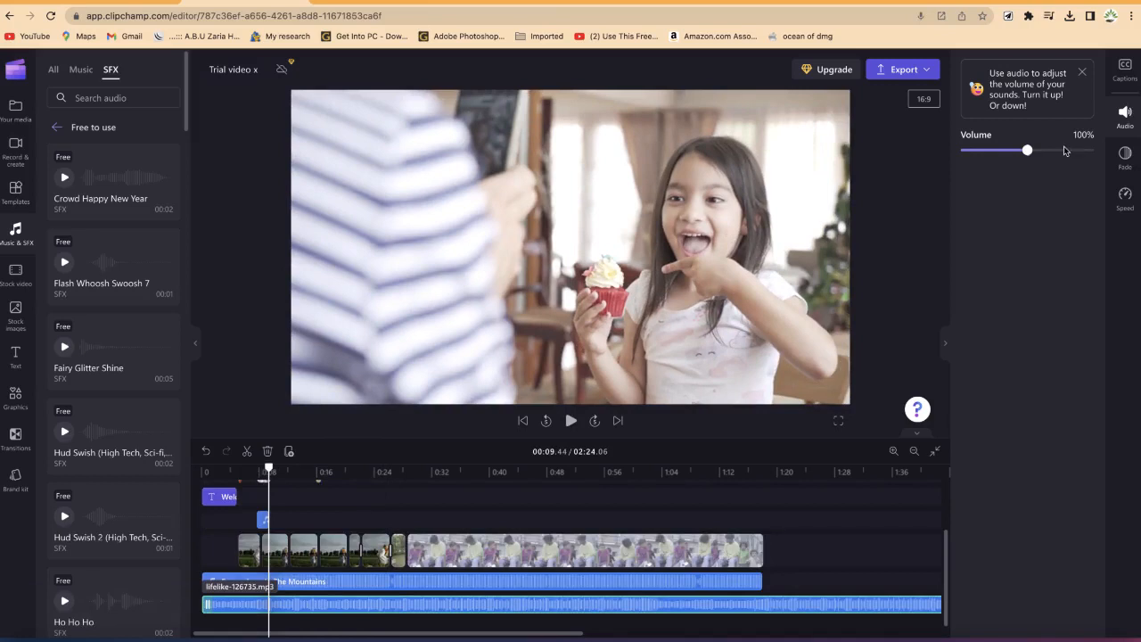
{"action": "left_click_drag", "start_coordinate": [1027, 151], "coordinate": [973, 149]}
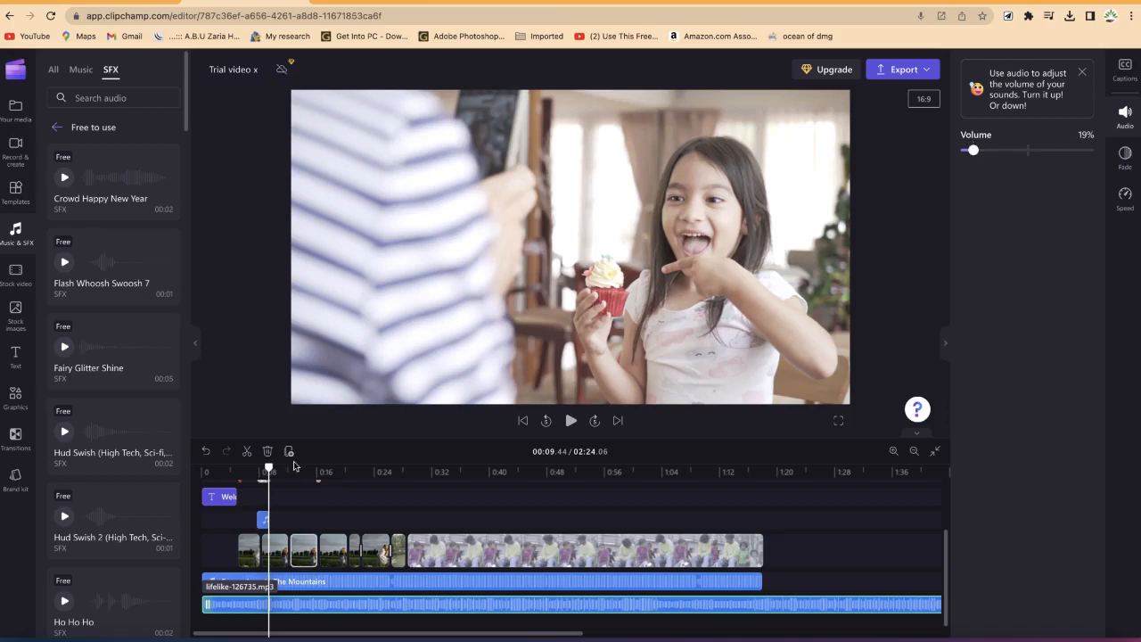
Step: Play the part of the video around the sound effect
{"action": "left_click_drag", "start_coordinate": [268, 468], "coordinate": [254, 466]}
{"action": "key", "text": "space"}
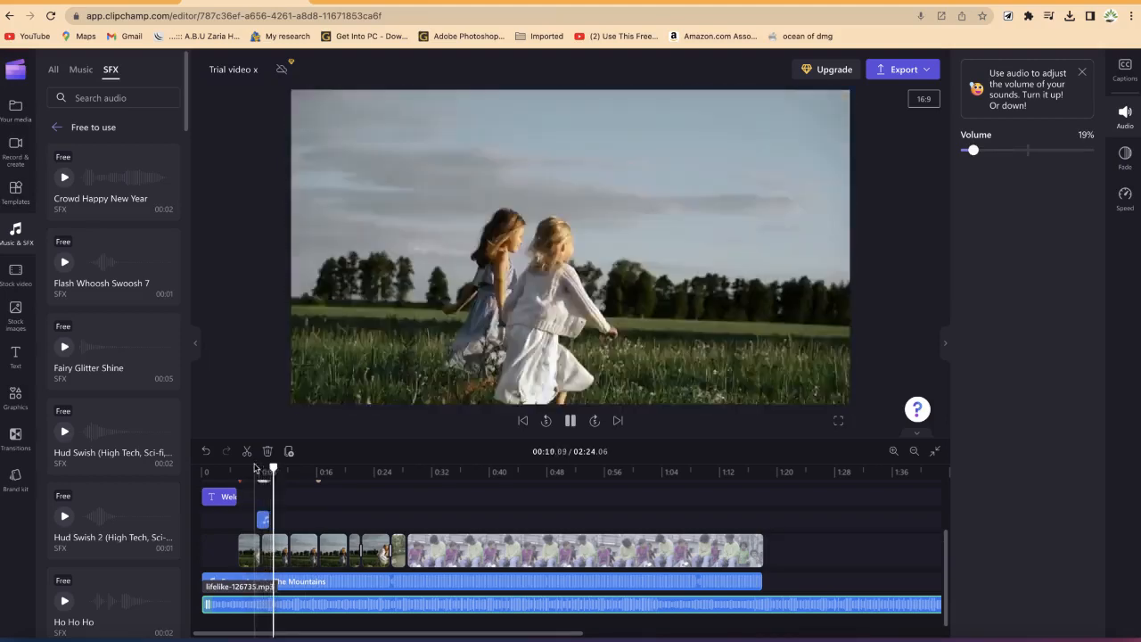
{"action": "key", "text": "space"}
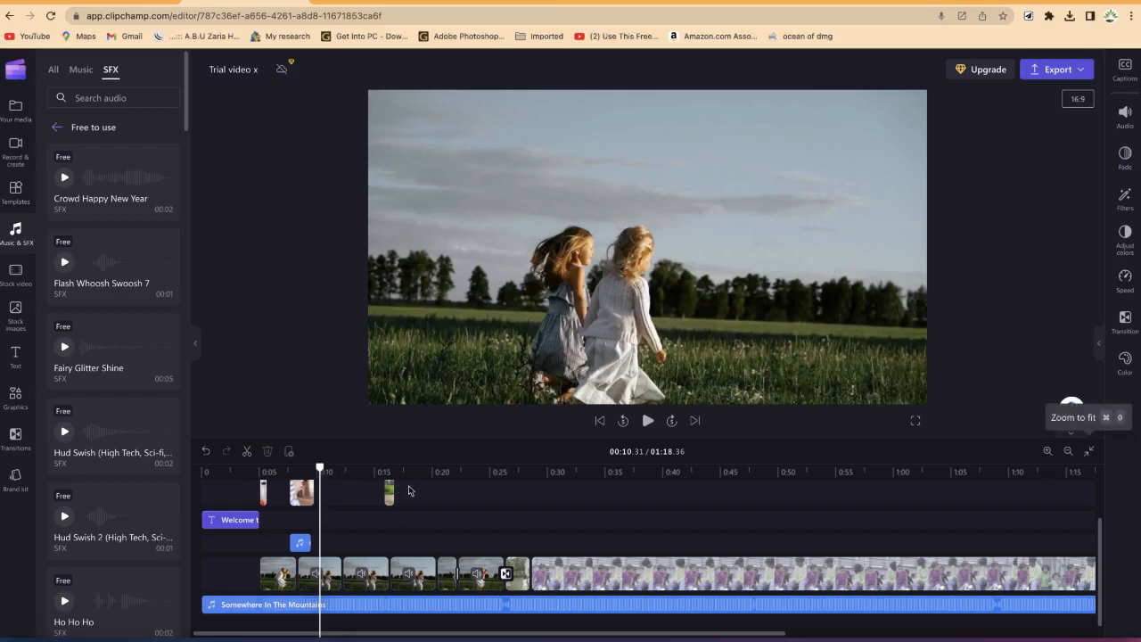
Step: Add a White hand drawn square shape to the timeline at about 0:15
{"action": "left_click_drag", "start_coordinate": [320, 469], "coordinate": [371, 456]}
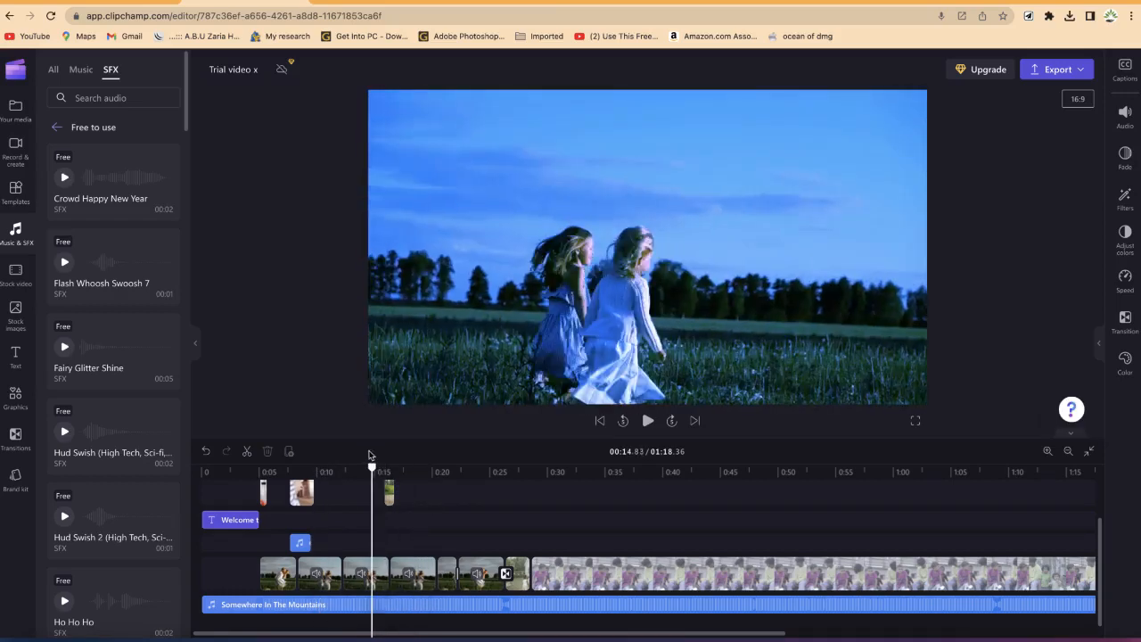
{"action": "left_click", "coordinate": [15, 398]}
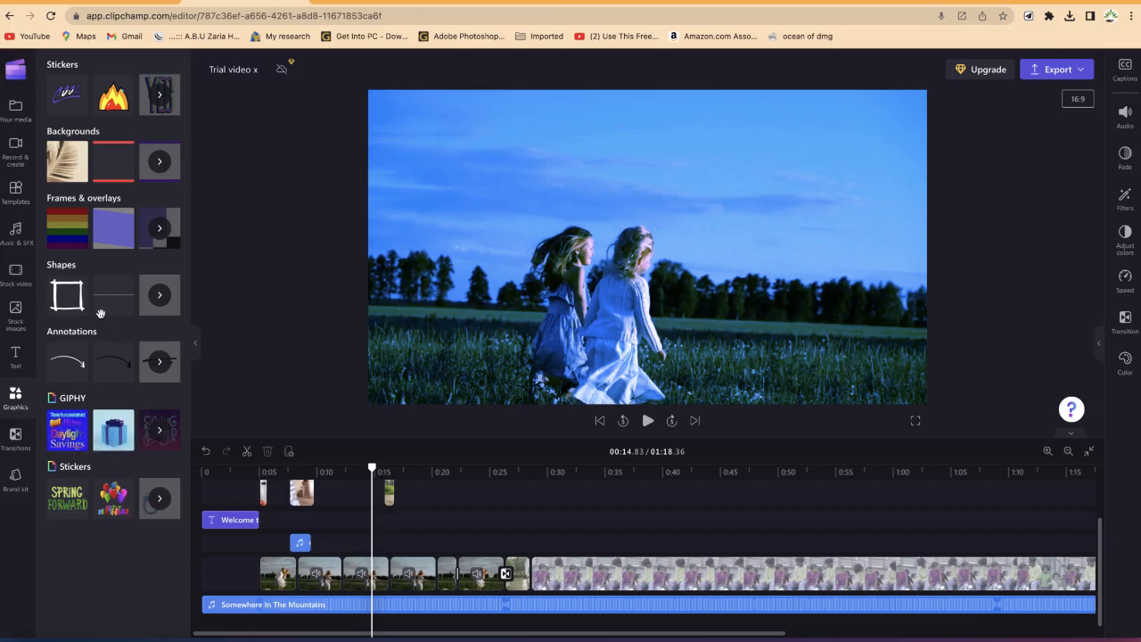
{"action": "mouse_move", "coordinate": [69, 303]}
{"action": "left_mouse_down"}
{"action": "mouse_move", "coordinate": [247, 474]}
{"action": "mouse_move", "coordinate": [373, 535]}
{"action": "left_mouse_up"}
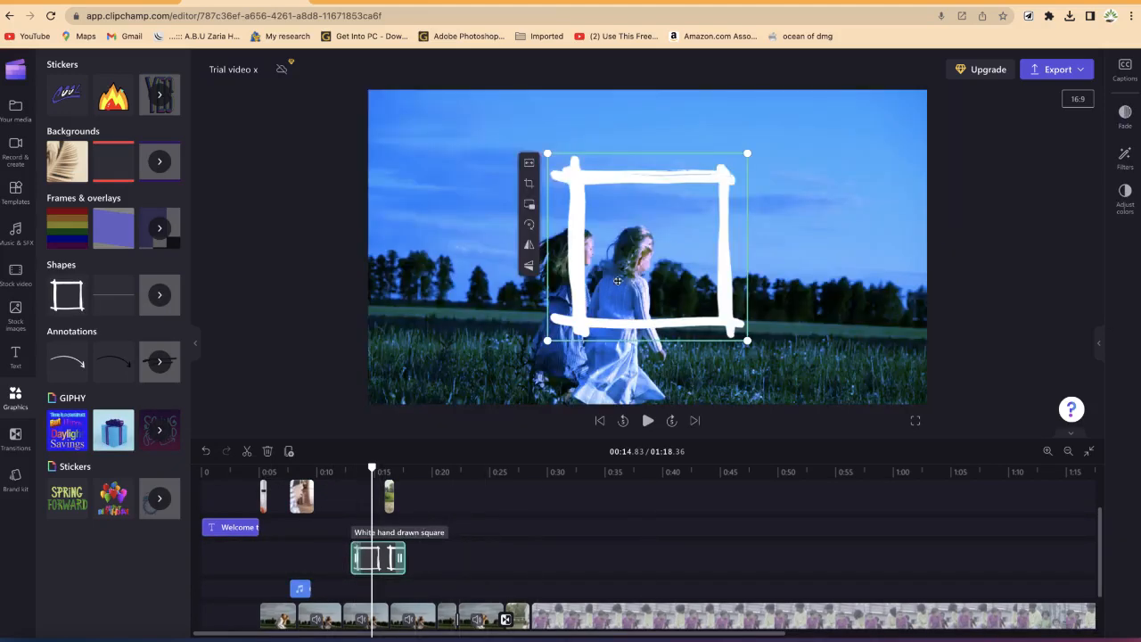
Step: Move and enlarge the hand-drawn square to frame the two girls, and lengthen its clip on the timeline
{"action": "left_click_drag", "start_coordinate": [617, 281], "coordinate": [562, 305]}
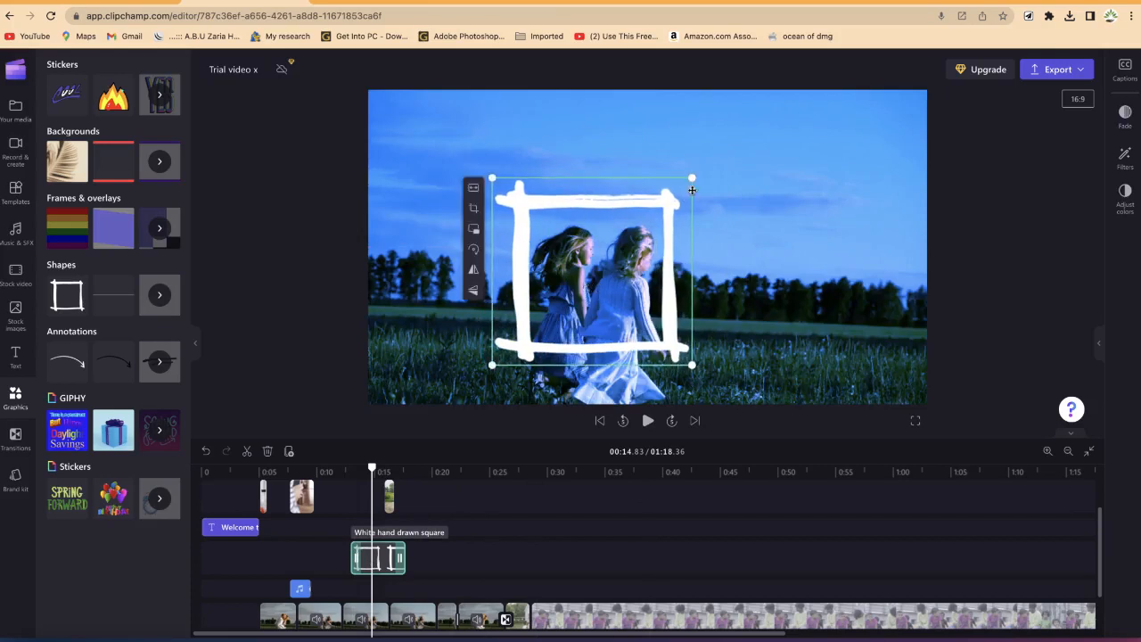
{"action": "left_click_drag", "start_coordinate": [692, 177], "coordinate": [740, 147]}
{"action": "left_click_drag", "start_coordinate": [555, 268], "coordinate": [534, 306]}
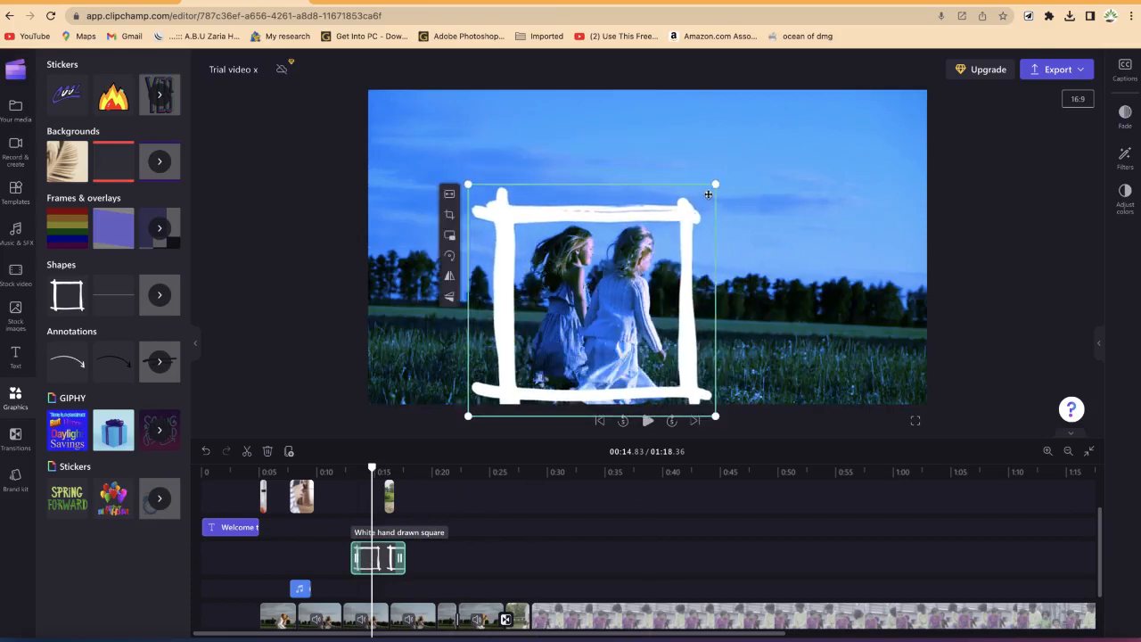
{"action": "left_click_drag", "start_coordinate": [731, 178], "coordinate": [785, 127]}
{"action": "left_click_drag", "start_coordinate": [578, 275], "coordinate": [545, 285]}
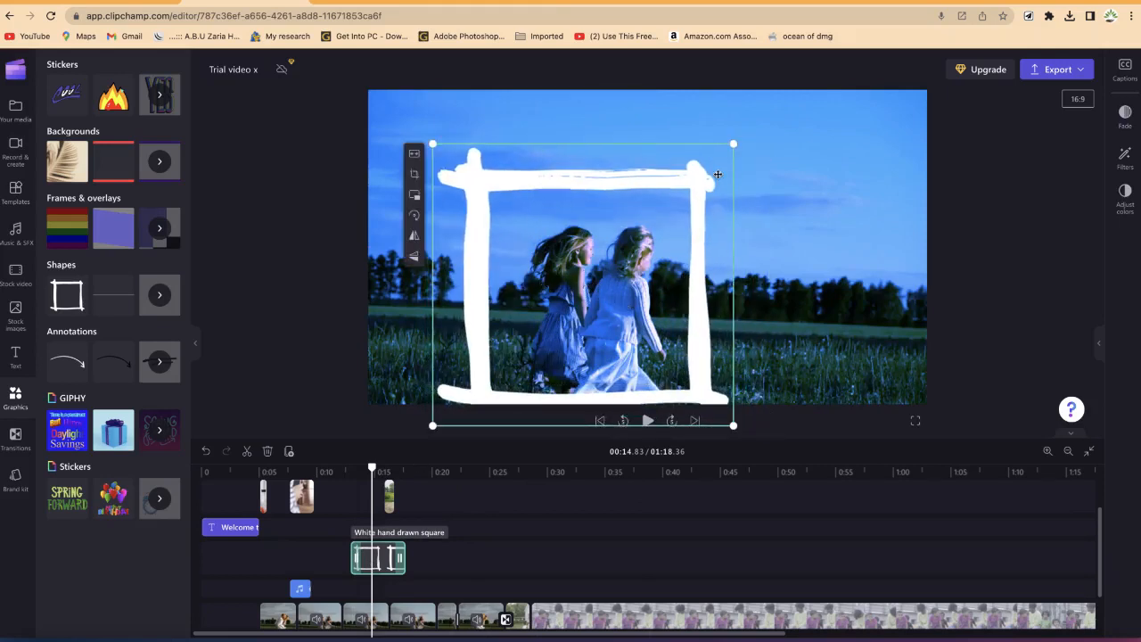
{"action": "left_click_drag", "start_coordinate": [747, 141], "coordinate": [770, 119]}
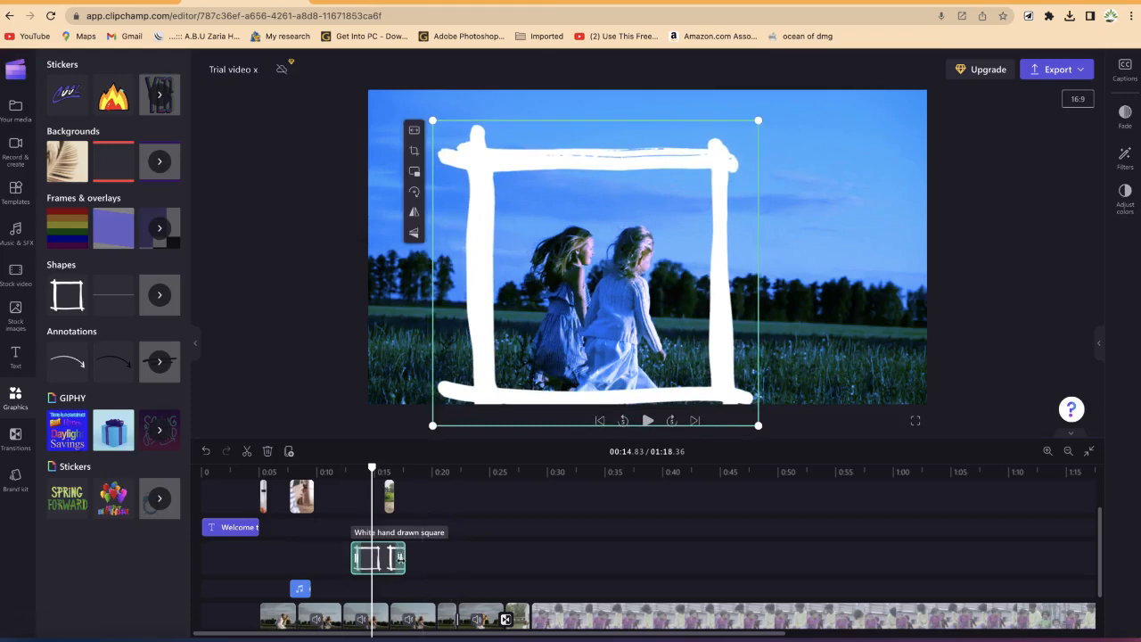
{"action": "mouse_move", "coordinate": [401, 559]}
{"action": "left_mouse_down"}
{"action": "mouse_move", "coordinate": [671, 584]}
{"action": "mouse_move", "coordinate": [403, 570]}
{"action": "mouse_move", "coordinate": [436, 575]}
{"action": "left_mouse_up"}
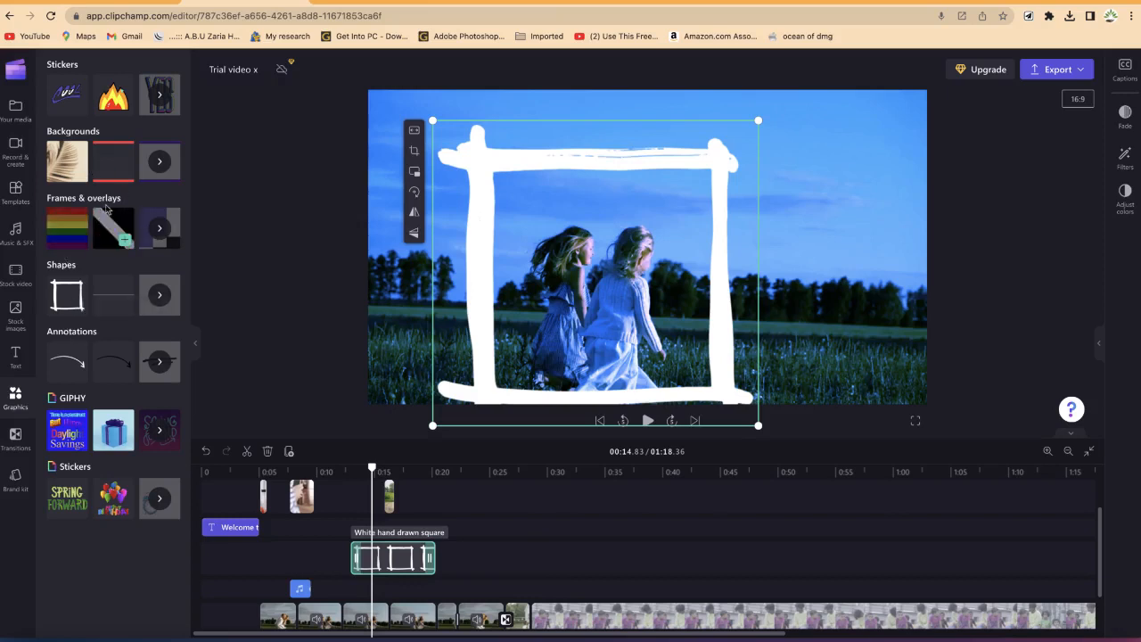
Step: Add a diagonal frame overlay to the timeline near 0:21 and preview it
{"action": "left_click_drag", "start_coordinate": [103, 230], "coordinate": [456, 585]}
{"action": "left_click", "coordinate": [423, 479]}
{"action": "mouse_move", "coordinate": [427, 483]}
{"action": "left_mouse_down"}
{"action": "mouse_move", "coordinate": [449, 497]}
{"action": "mouse_move", "coordinate": [431, 483]}
{"action": "left_mouse_up"}
{"action": "key", "text": "space"}
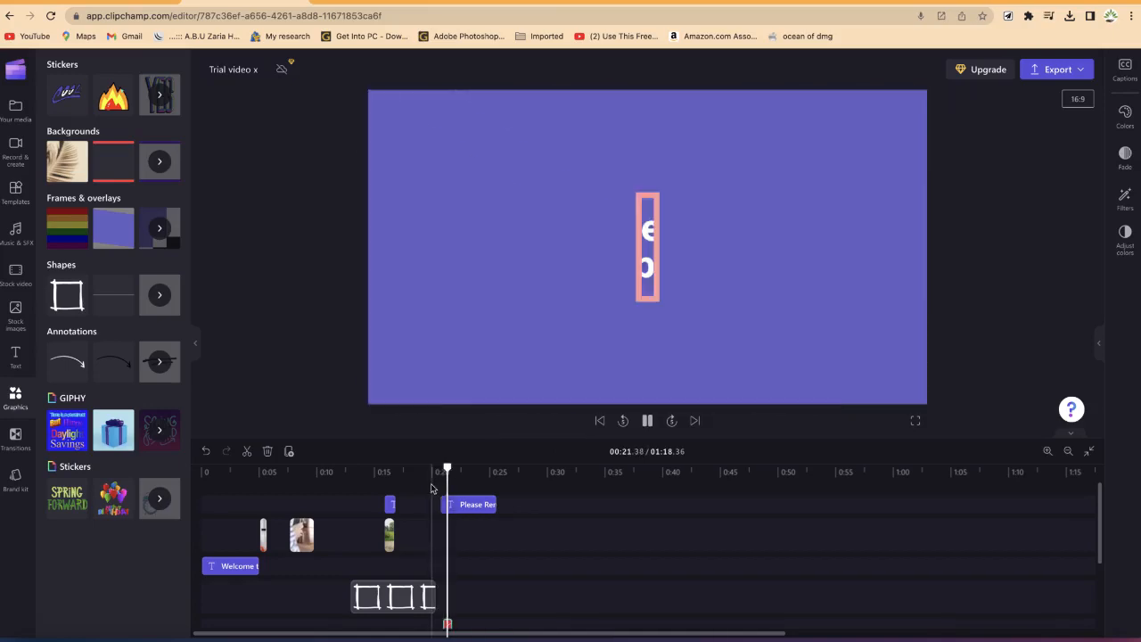
{"action": "key", "text": "space"}
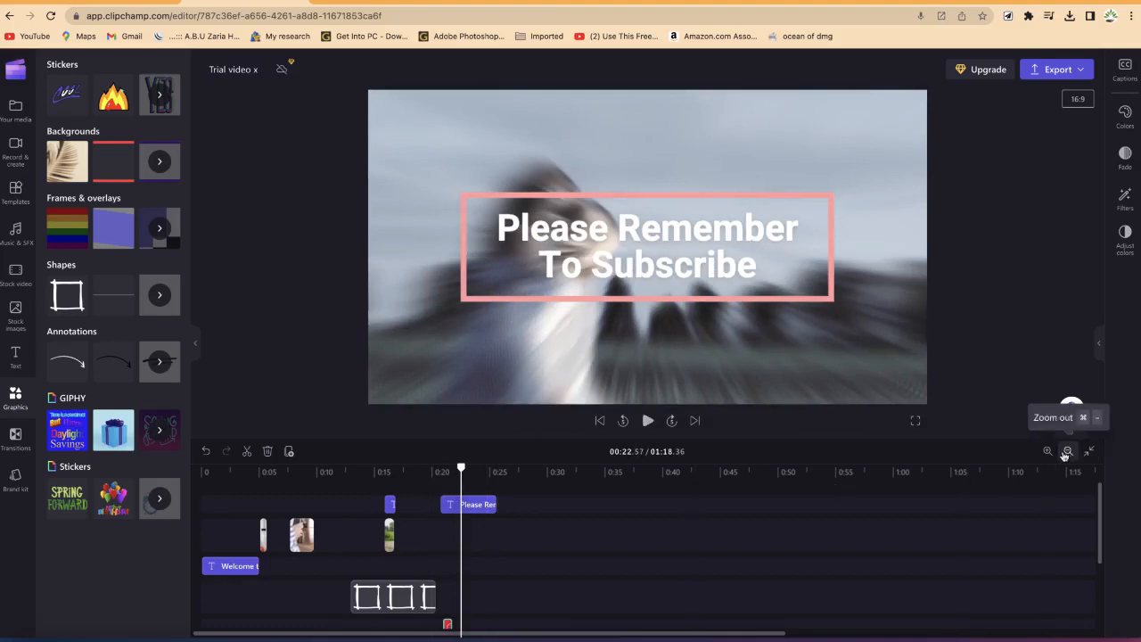
Step: Shift the overlay clip slightly later to line up with the playhead near 0:21
{"action": "left_click", "coordinate": [1066, 451]}
{"action": "left_click", "coordinate": [1045, 452]}
{"action": "left_click", "coordinate": [1045, 452]}
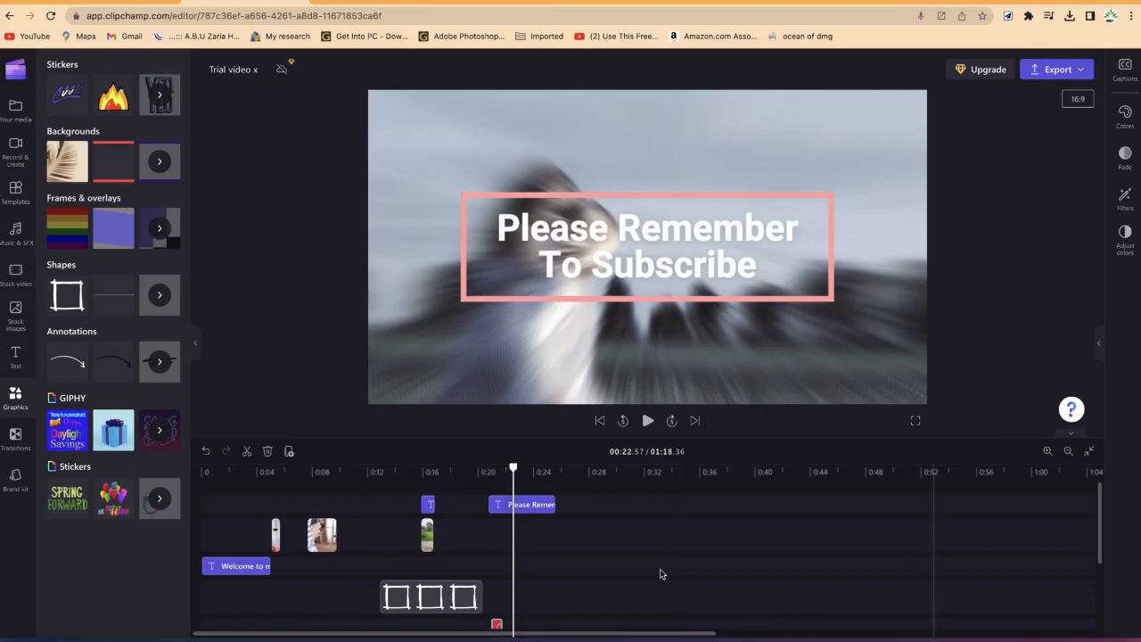
{"action": "scroll", "coordinate": [624, 572], "scroll_direction": "down", "scroll_amount": 1}
{"action": "scroll", "coordinate": [515, 574], "scroll_direction": "down", "scroll_amount": 1}
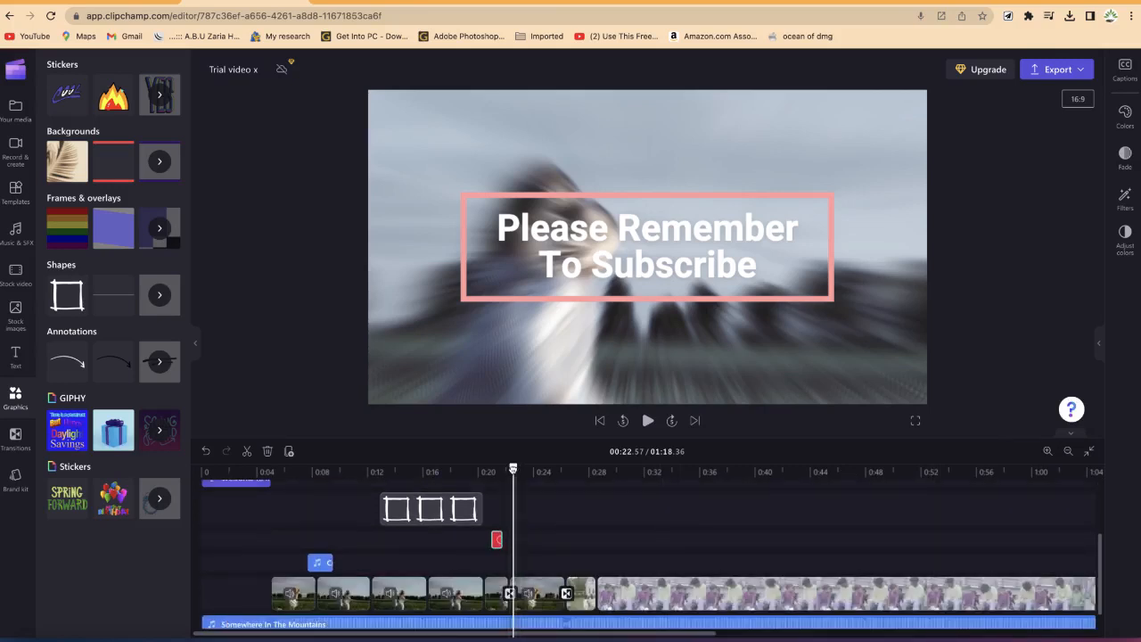
{"action": "left_click_drag", "start_coordinate": [493, 465], "coordinate": [499, 467]}
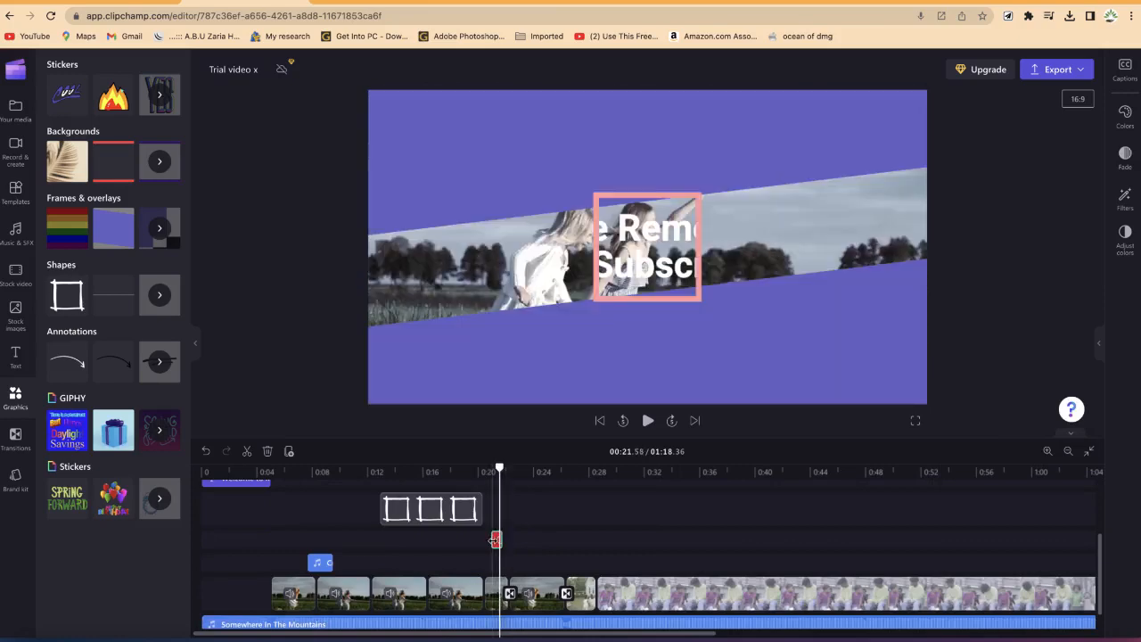
{"action": "left_click_drag", "start_coordinate": [494, 538], "coordinate": [499, 536]}
Step: Delete the Please Remember To Subscribe text clip
{"action": "scroll", "coordinate": [525, 548], "scroll_direction": "up", "scroll_amount": 4}
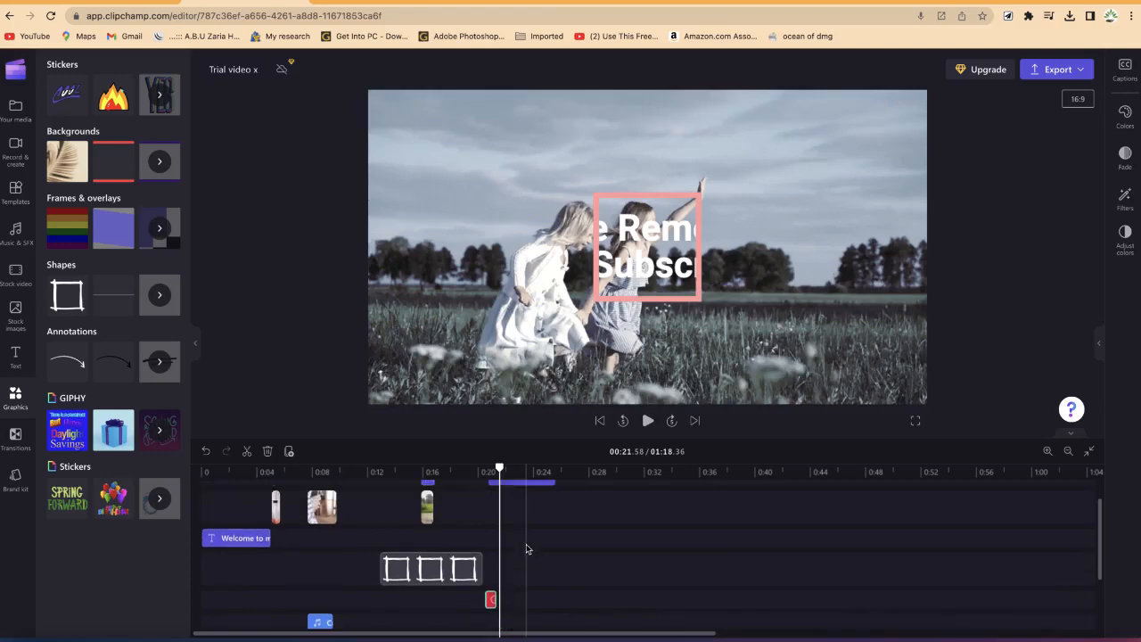
{"action": "left_click", "coordinate": [535, 504]}
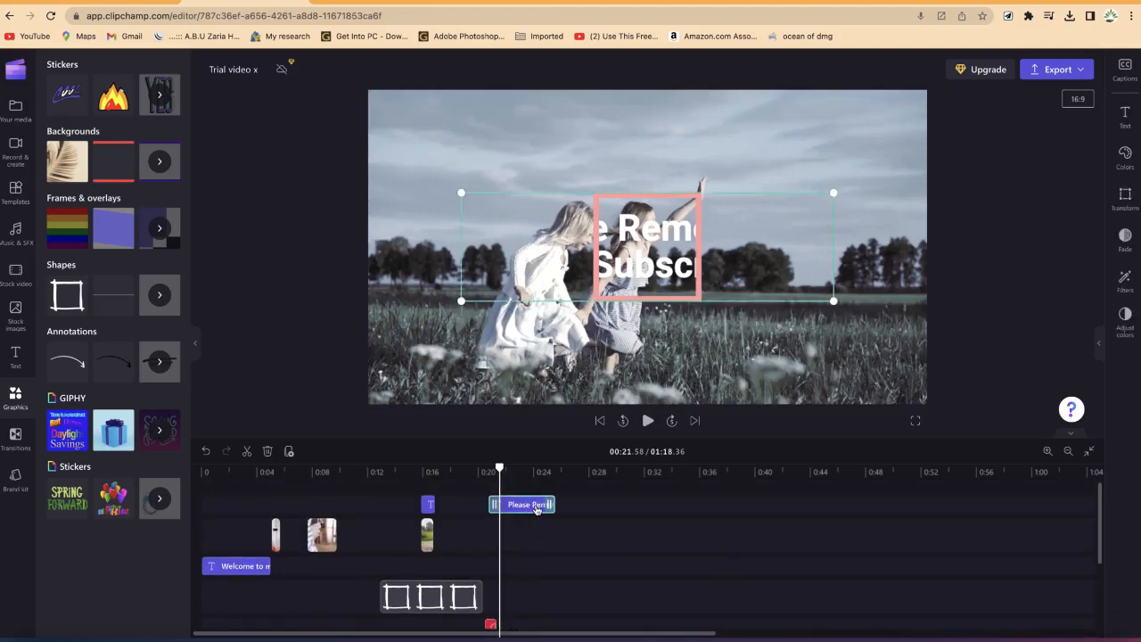
{"action": "key", "text": "Delete"}
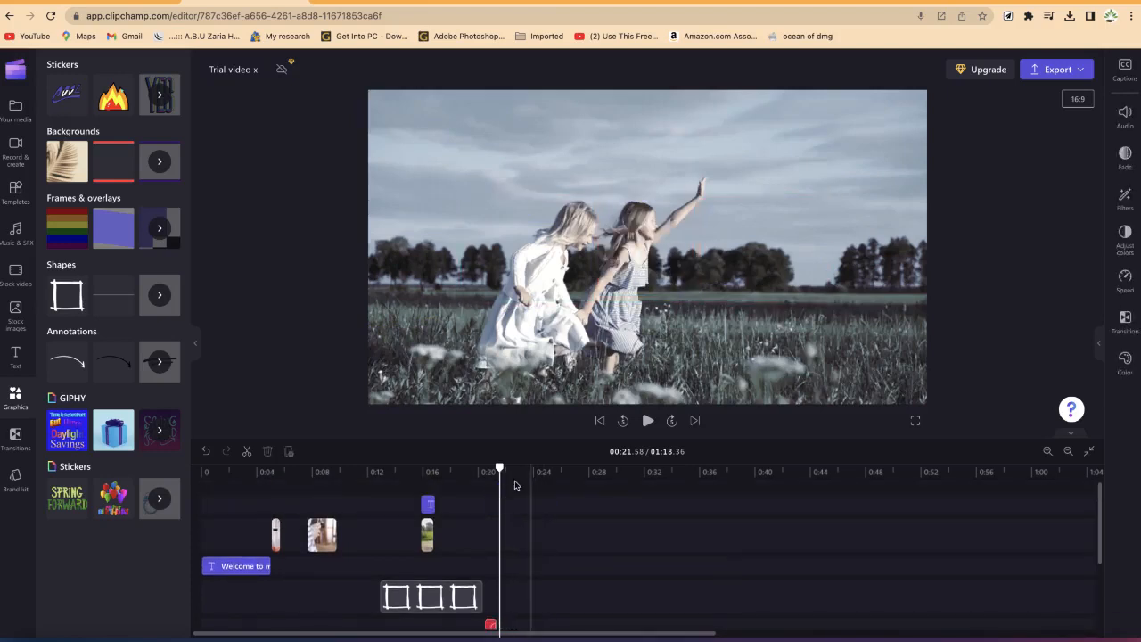
Step: Preview the section around 0:20 with the frame overlay
{"action": "left_click_drag", "start_coordinate": [501, 471], "coordinate": [482, 502]}
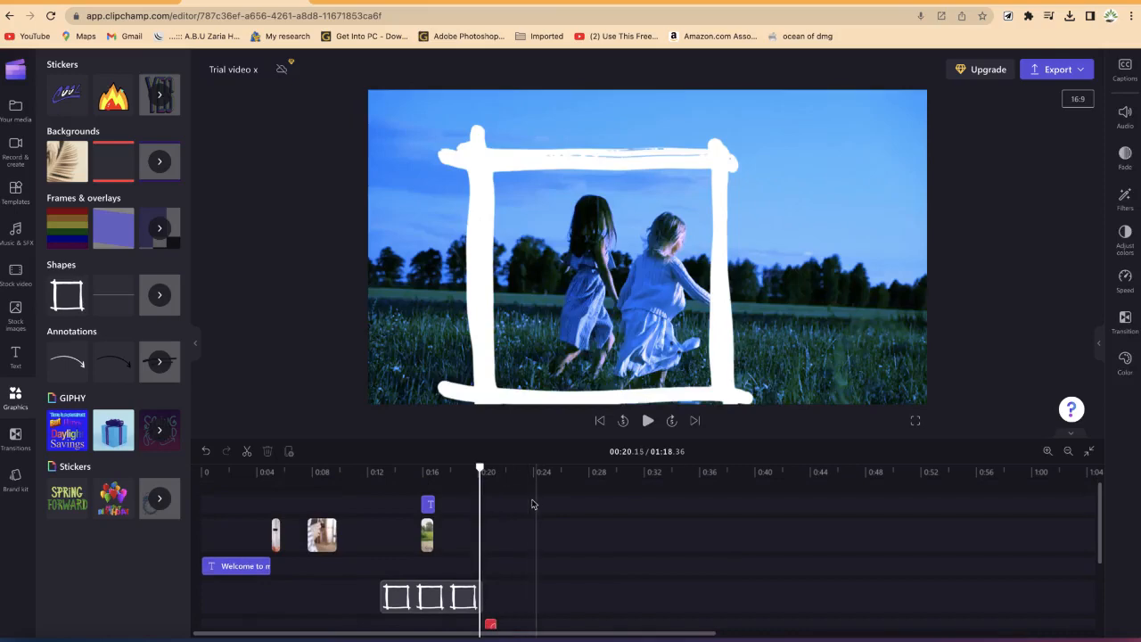
{"action": "key", "text": "space"}
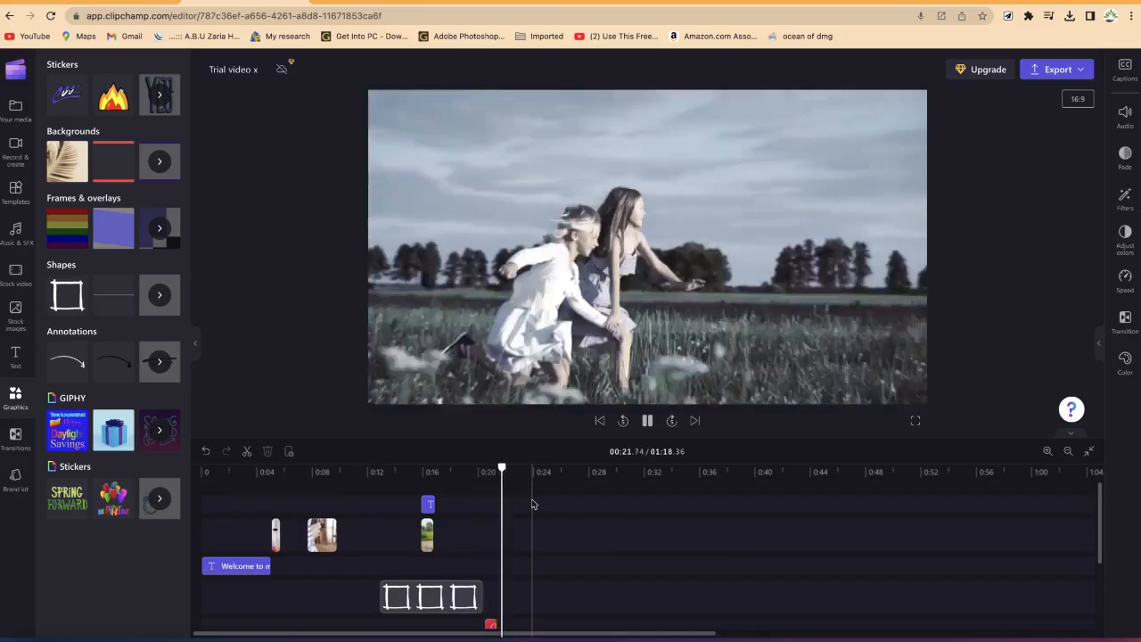
{"action": "key", "text": "space"}
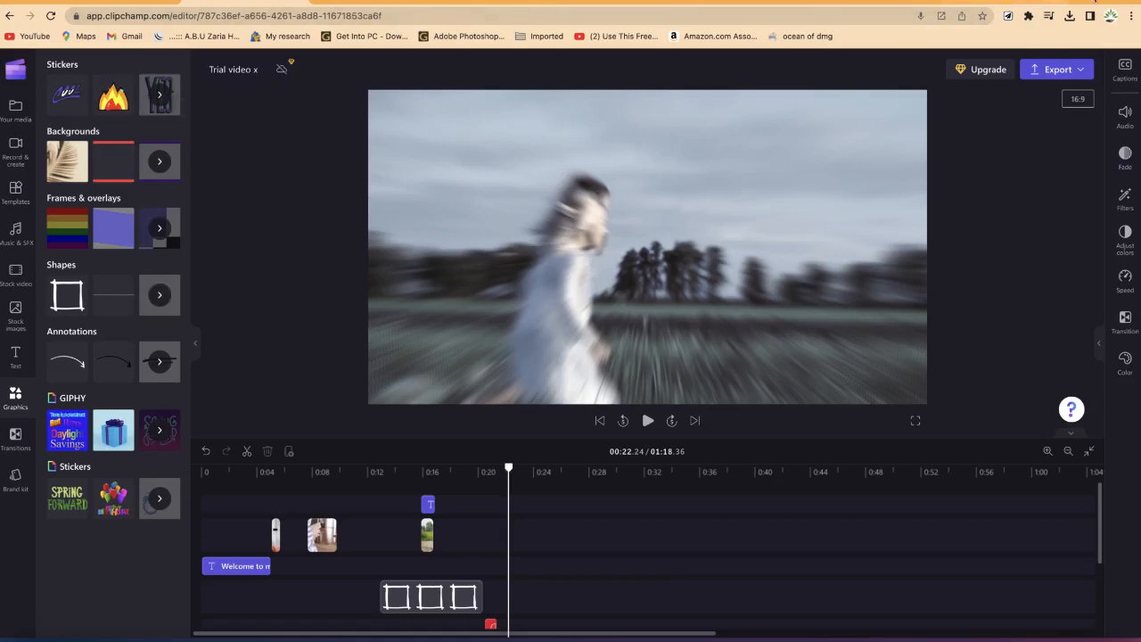
Step: Open Pixabay in a new browser tab and view its image type options
{"action": "key", "text": "super+t"}
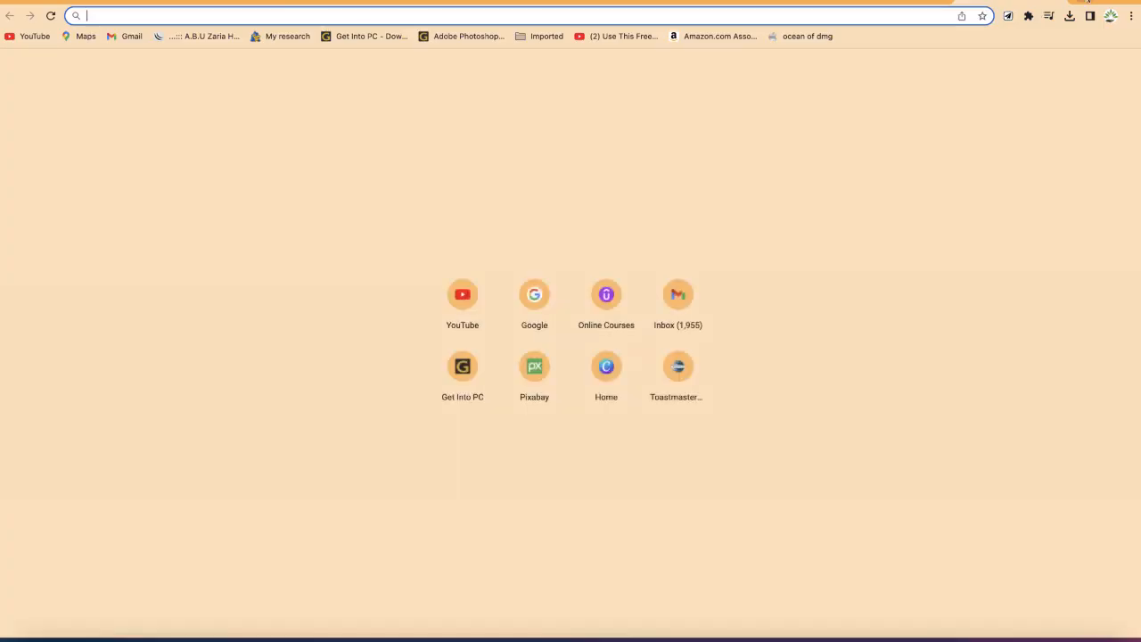
{"action": "type", "text": "pix"}
{"action": "key", "text": "Return"}
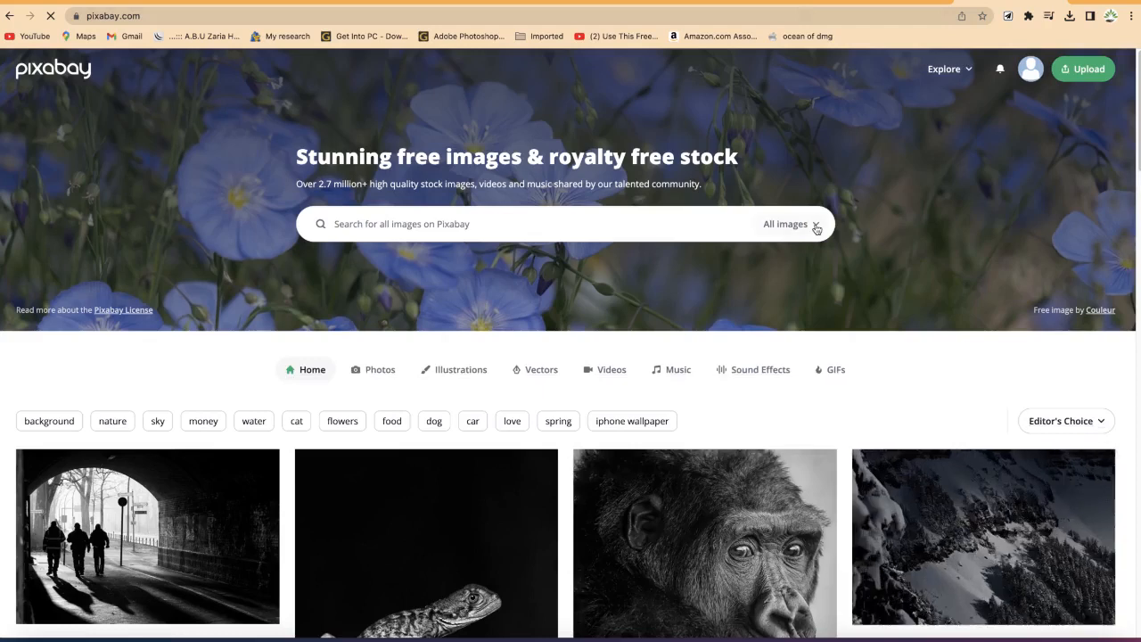
{"action": "left_click", "coordinate": [815, 226]}
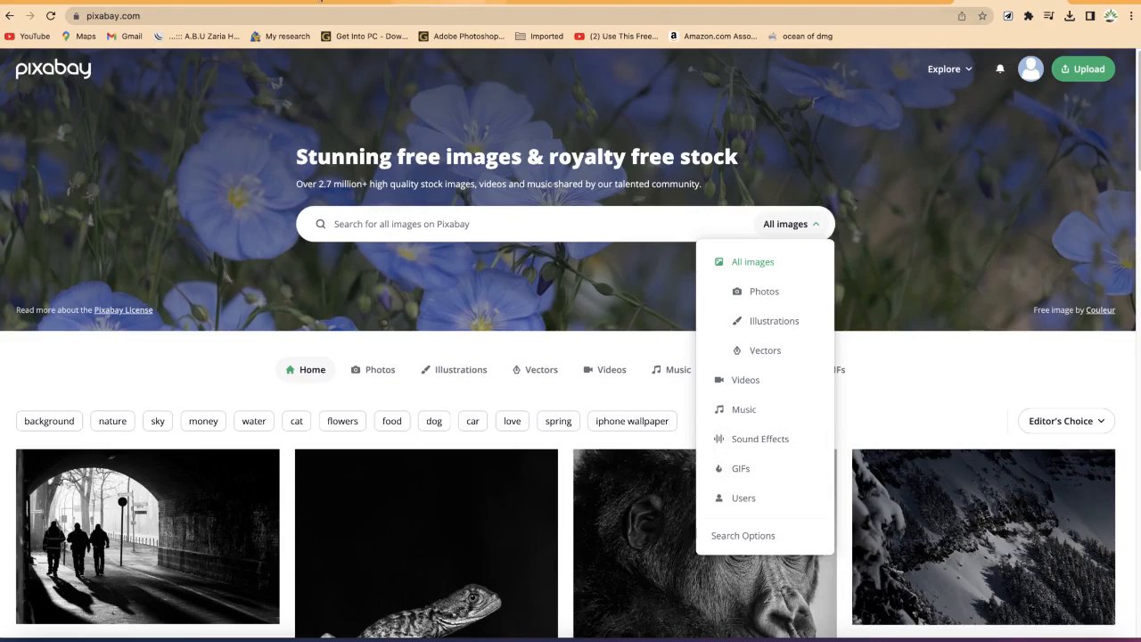
Step: Browse the Free to use collection among the stock images
{"action": "left_click", "coordinate": [228, 2]}
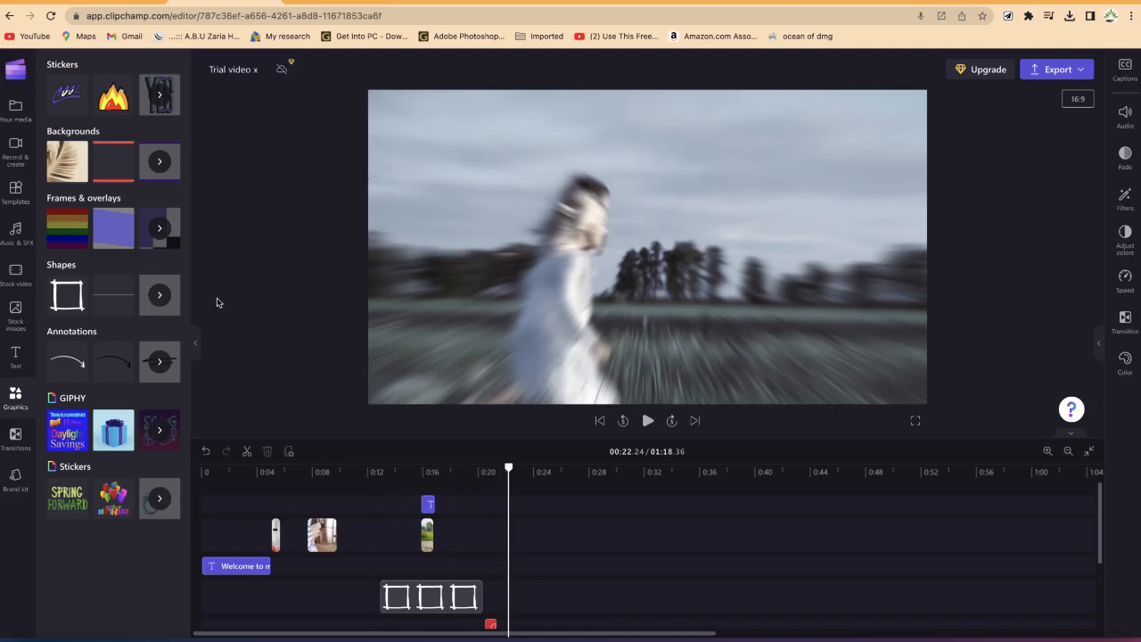
{"action": "left_click", "coordinate": [18, 315]}
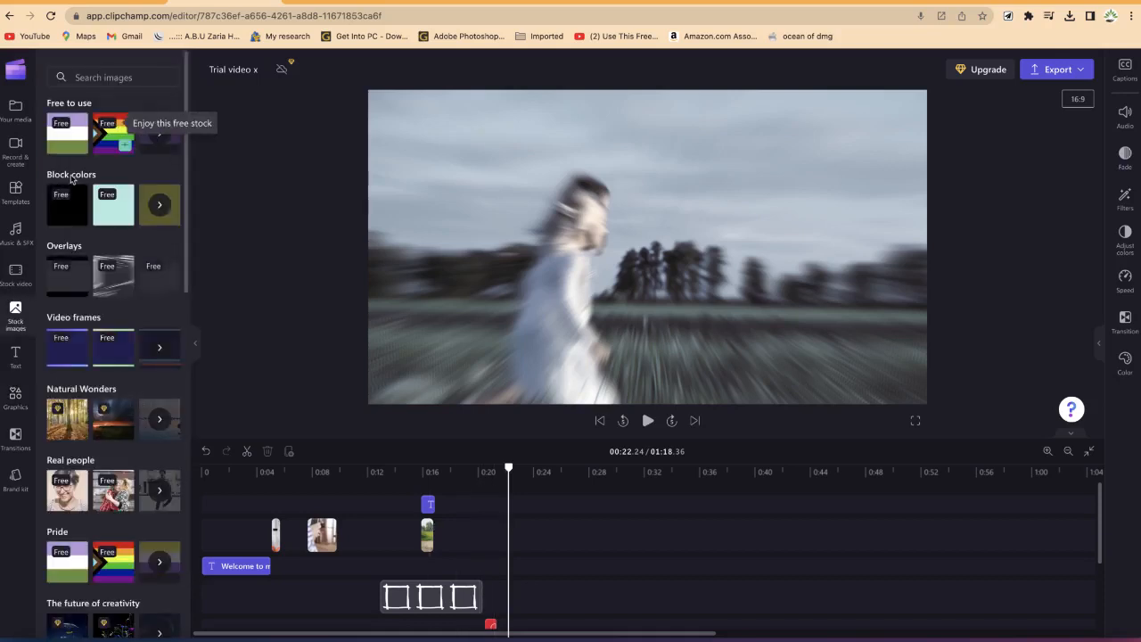
{"action": "mouse_move", "coordinate": [75, 195]}
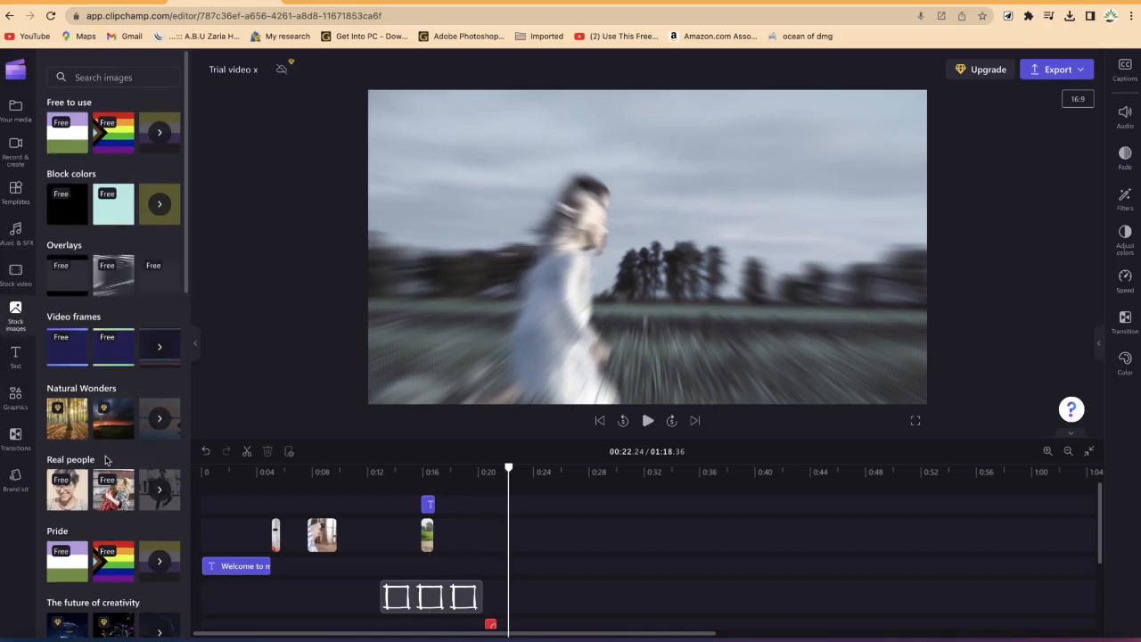
{"action": "scroll", "coordinate": [85, 375], "scroll_direction": "down", "scroll_amount": 5}
{"action": "scroll", "coordinate": [81, 334], "scroll_direction": "up", "scroll_amount": 5}
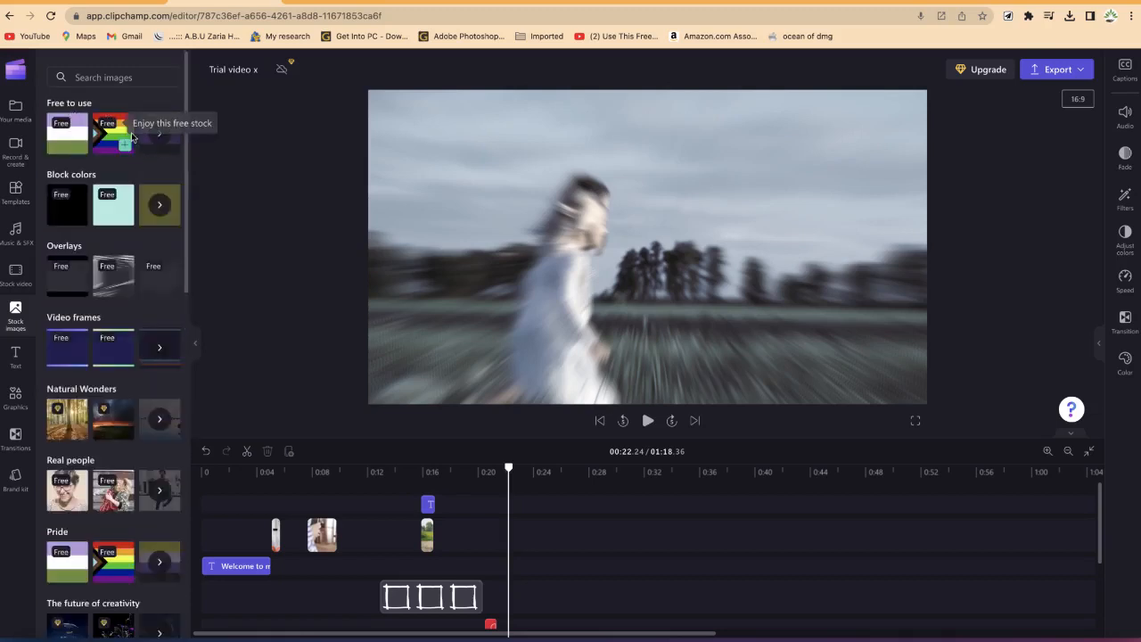
{"action": "left_click", "coordinate": [158, 139]}
{"action": "scroll", "coordinate": [114, 384], "scroll_direction": "down", "scroll_amount": 10}
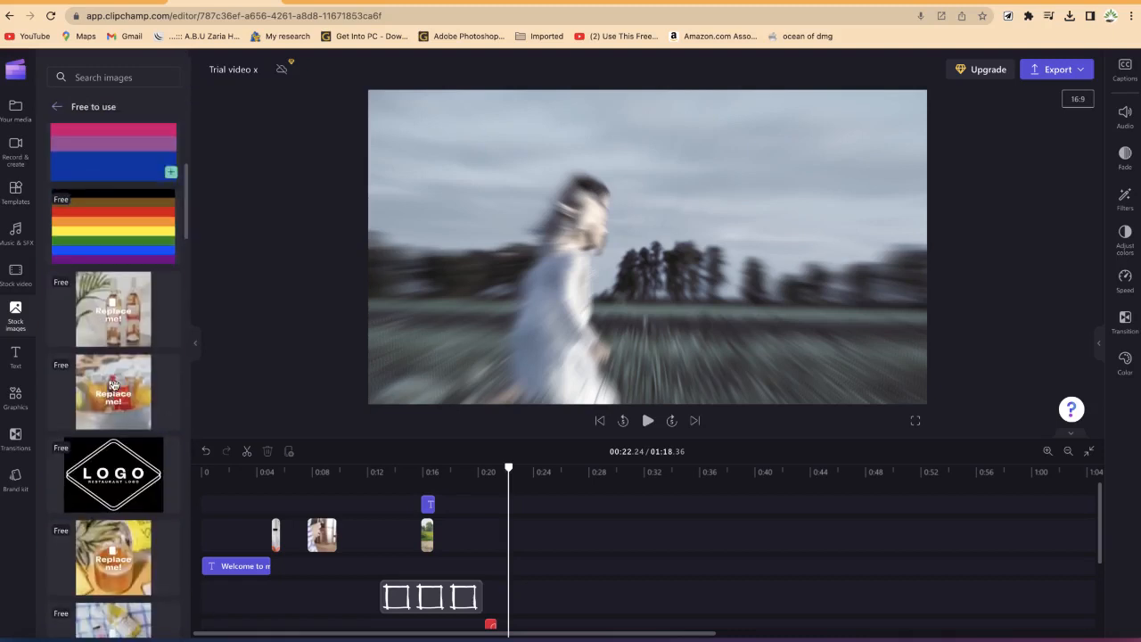
{"action": "scroll", "coordinate": [114, 384], "scroll_direction": "down", "scroll_amount": 6}
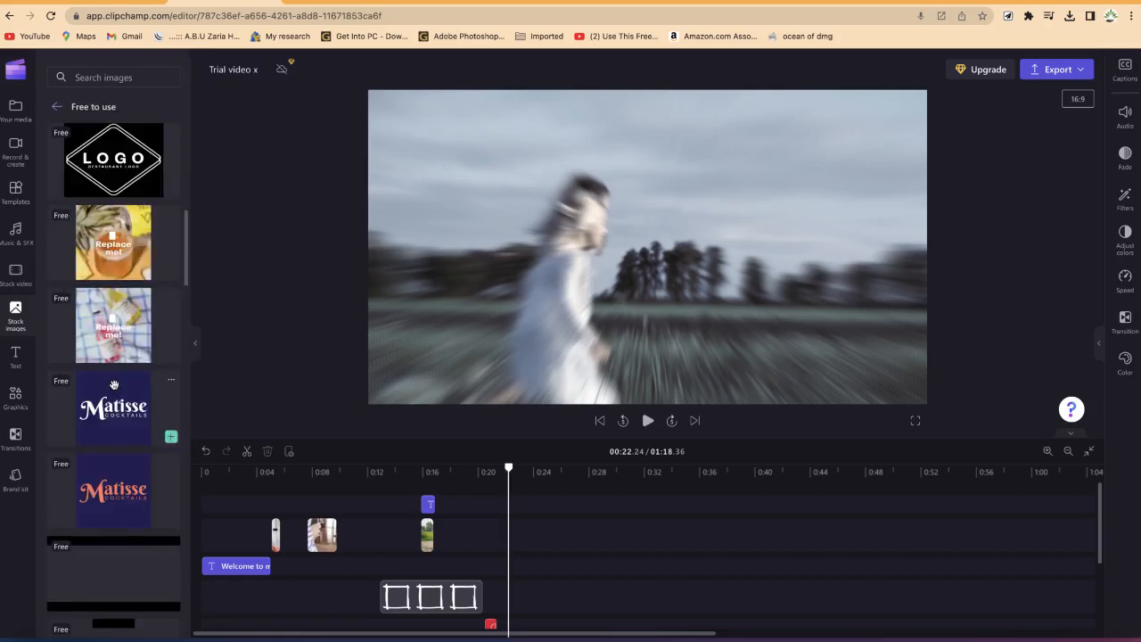
{"action": "scroll", "coordinate": [113, 384], "scroll_direction": "down", "scroll_amount": 4}
{"action": "scroll", "coordinate": [114, 385], "scroll_direction": "down", "scroll_amount": 1}
{"action": "scroll", "coordinate": [111, 388], "scroll_direction": "up", "scroll_amount": 1}
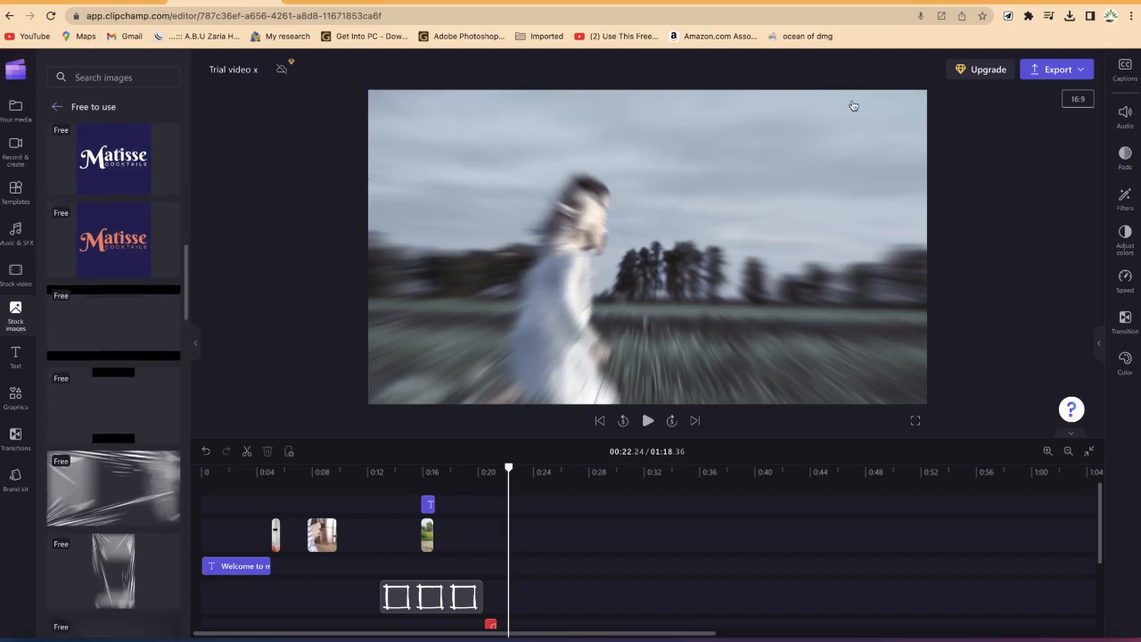
Step: Search Pixabay for robots images
{"action": "left_click", "coordinate": [999, 4]}
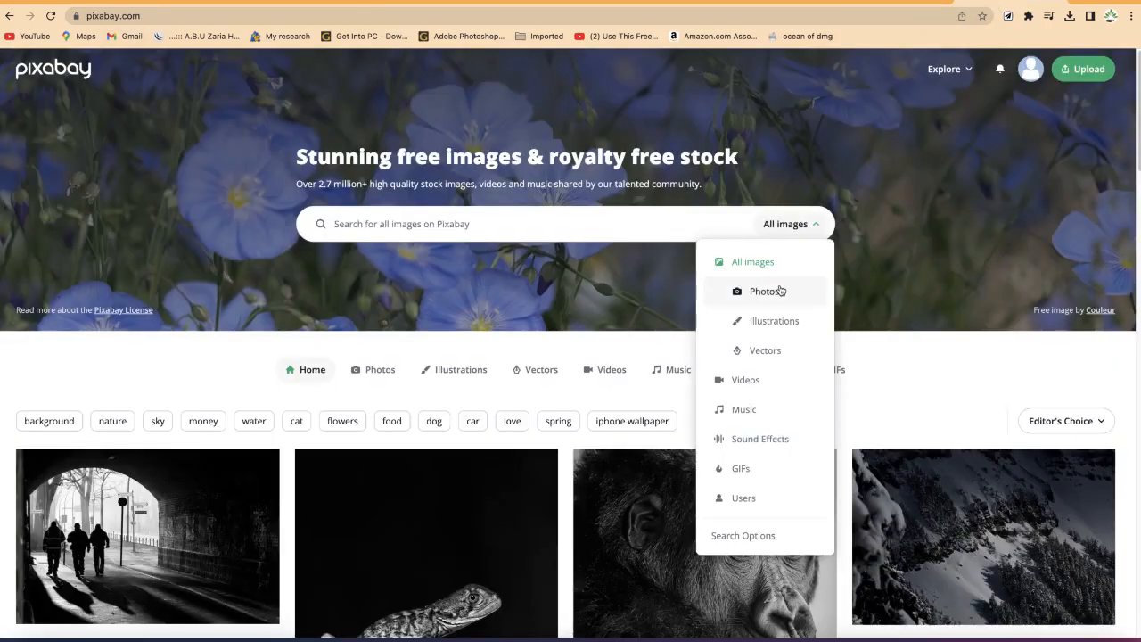
{"action": "left_click", "coordinate": [525, 223]}
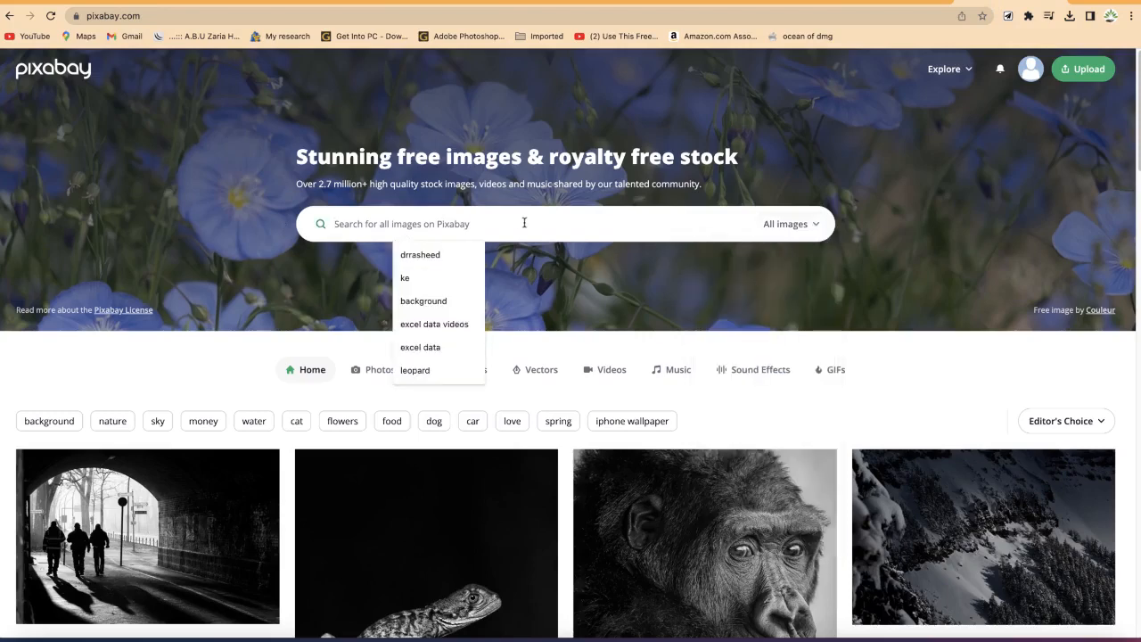
{"action": "type", "text": "robots"}
{"action": "key", "text": "Return"}
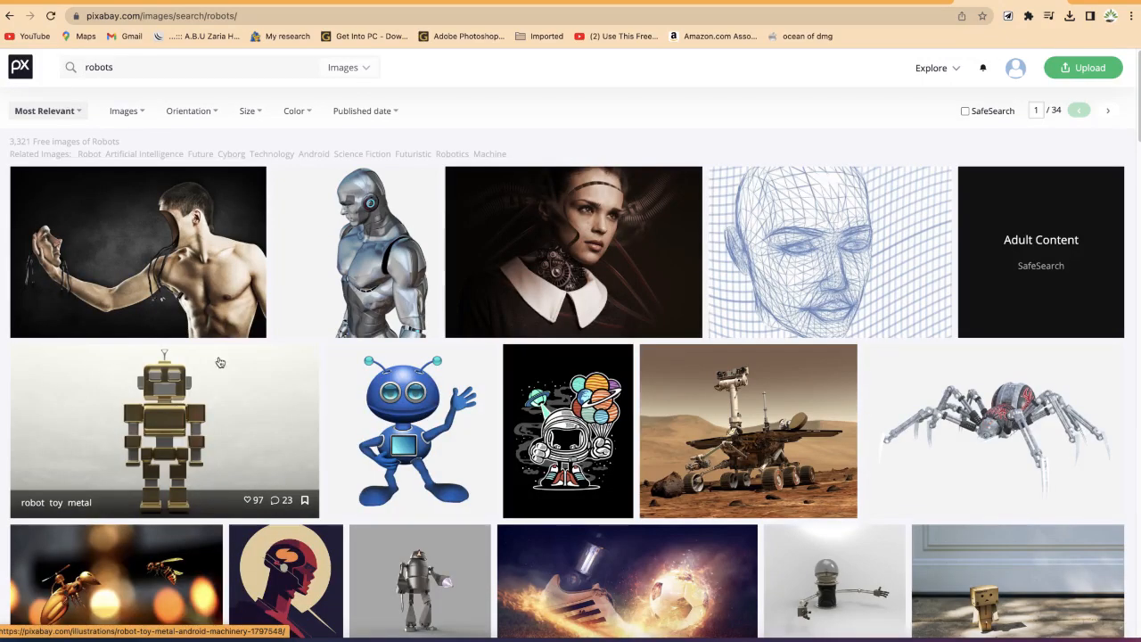
Step: Open the muscular robot cyborg illustration and view its free download size options
{"action": "scroll", "coordinate": [220, 387], "scroll_direction": "down", "scroll_amount": 10}
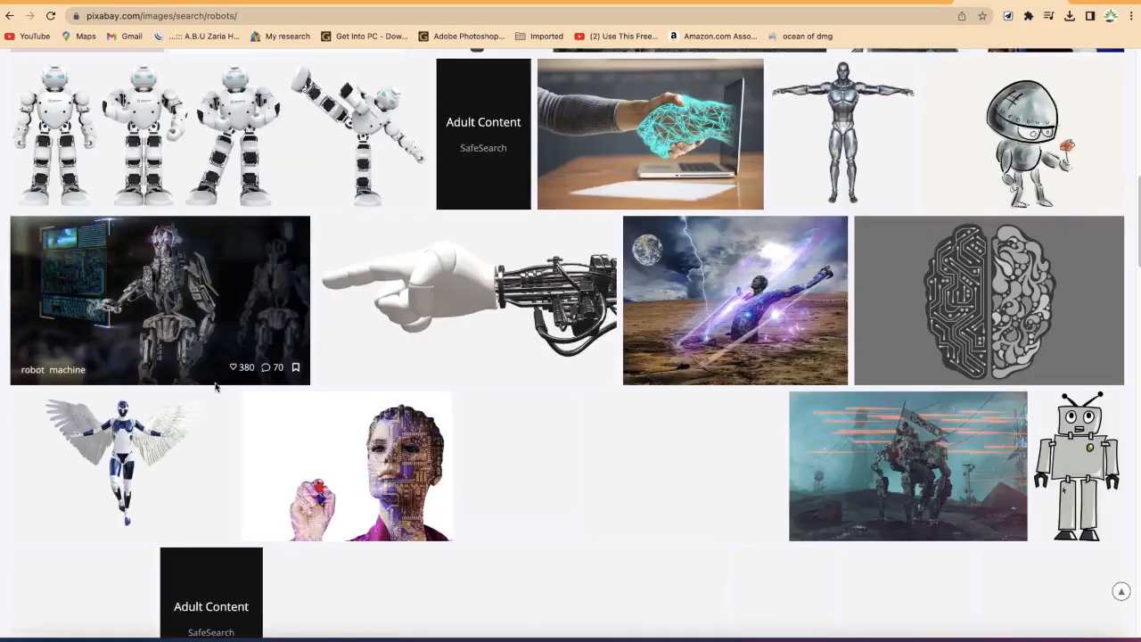
{"action": "scroll", "coordinate": [215, 388], "scroll_direction": "up", "scroll_amount": 10}
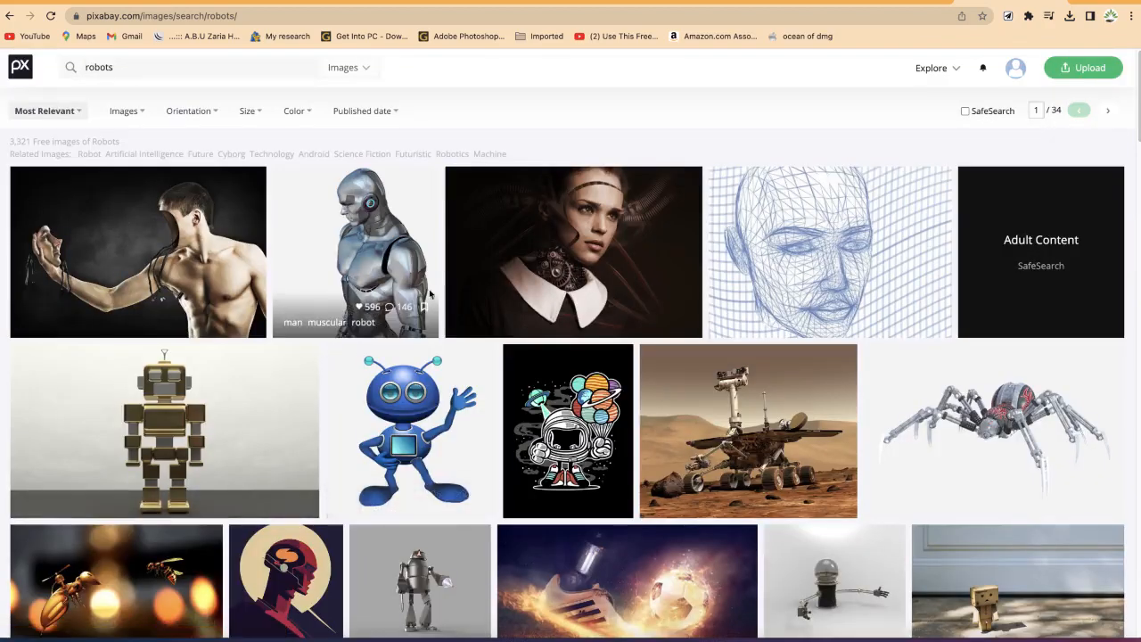
{"action": "left_click", "coordinate": [389, 261]}
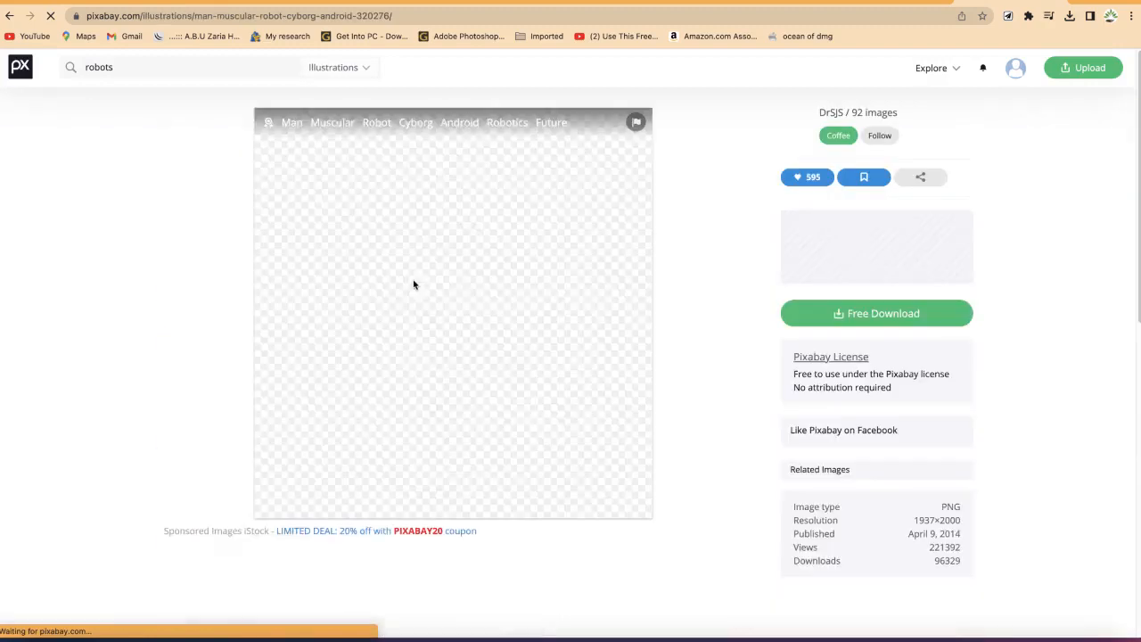
{"action": "left_click", "coordinate": [869, 229]}
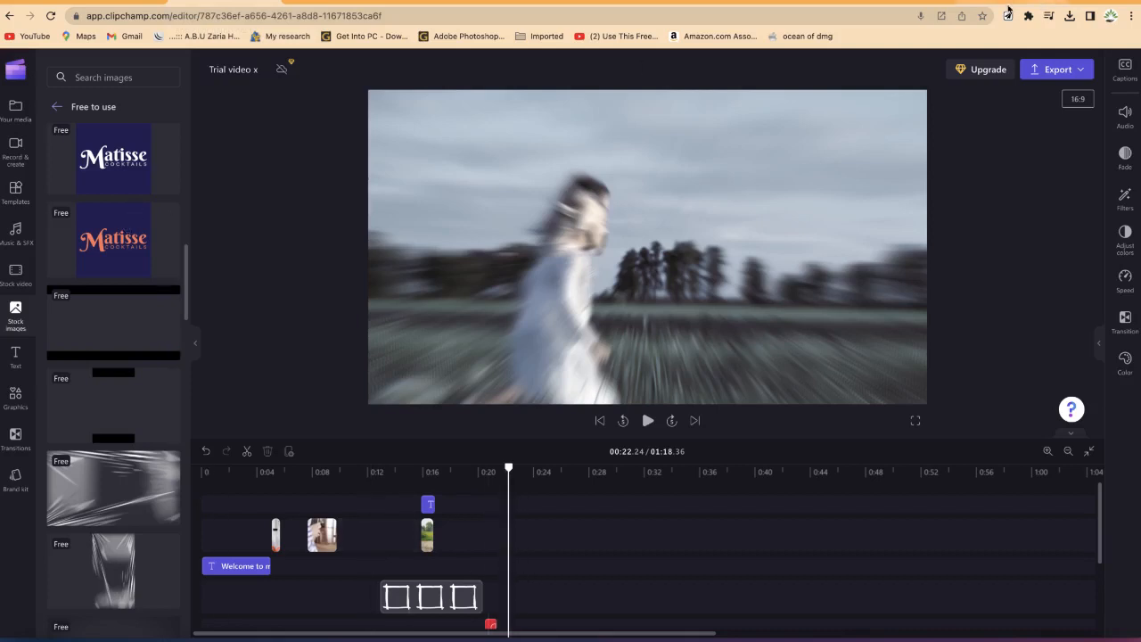
{"action": "left_click", "coordinate": [1008, 4]}
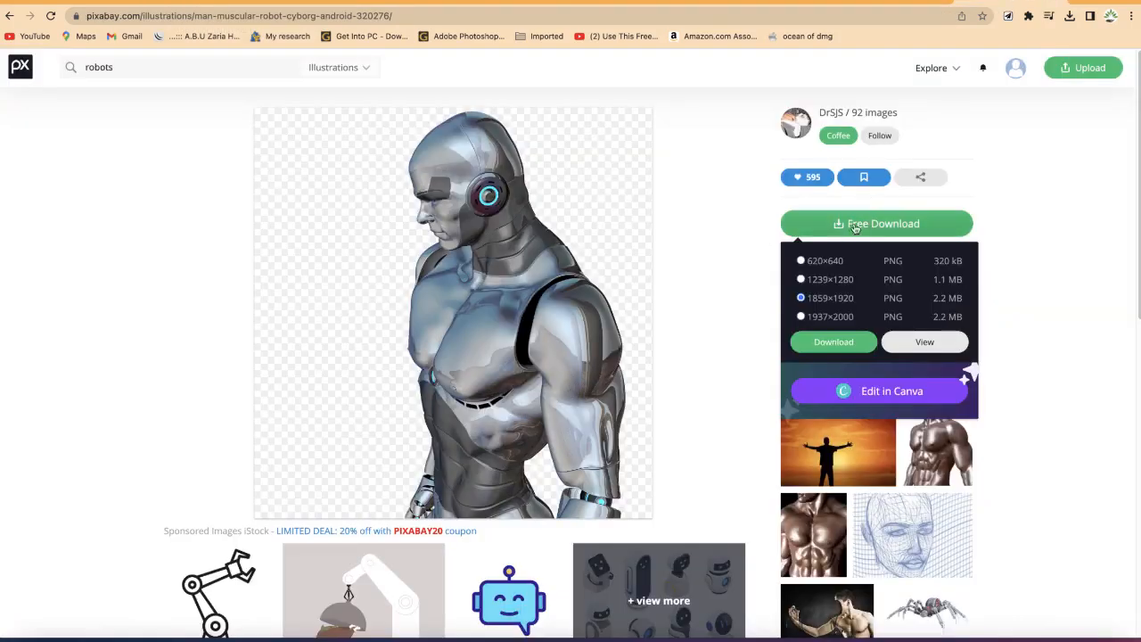
{"action": "left_click", "coordinate": [211, 3]}
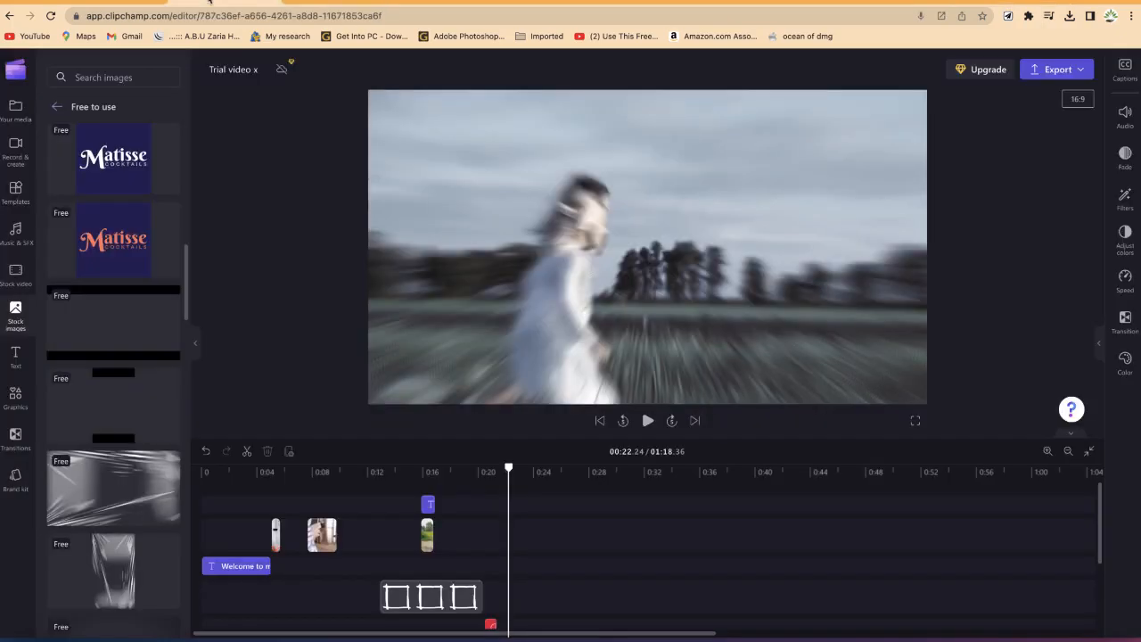
{"action": "left_click", "coordinate": [15, 107]}
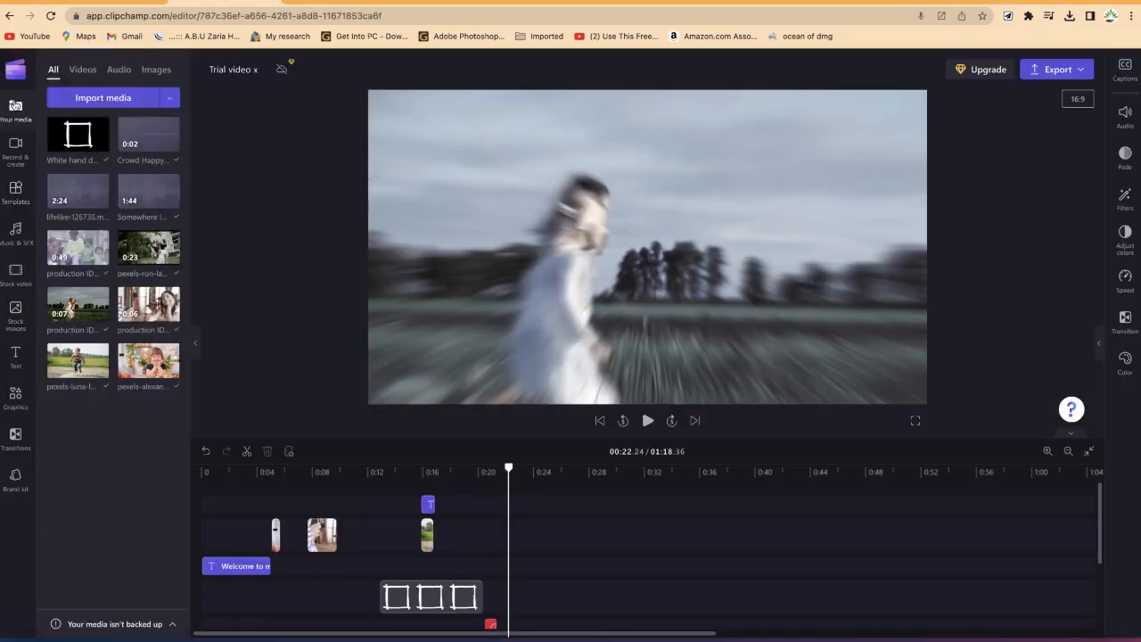
{"action": "left_click", "coordinate": [137, 106]}
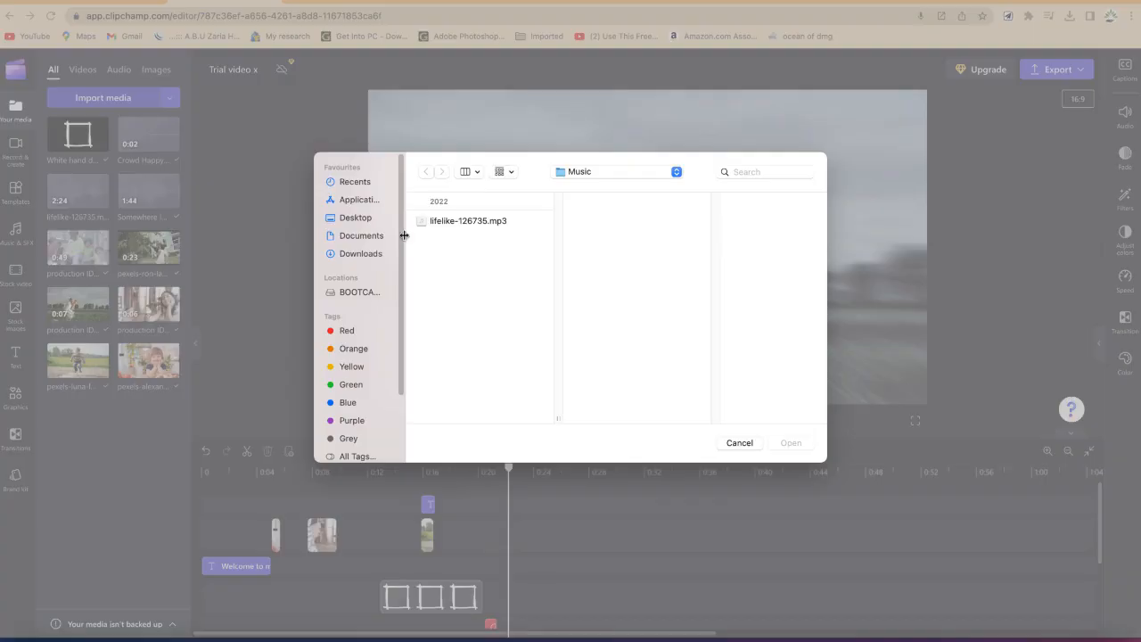
{"action": "left_click", "coordinate": [361, 254]}
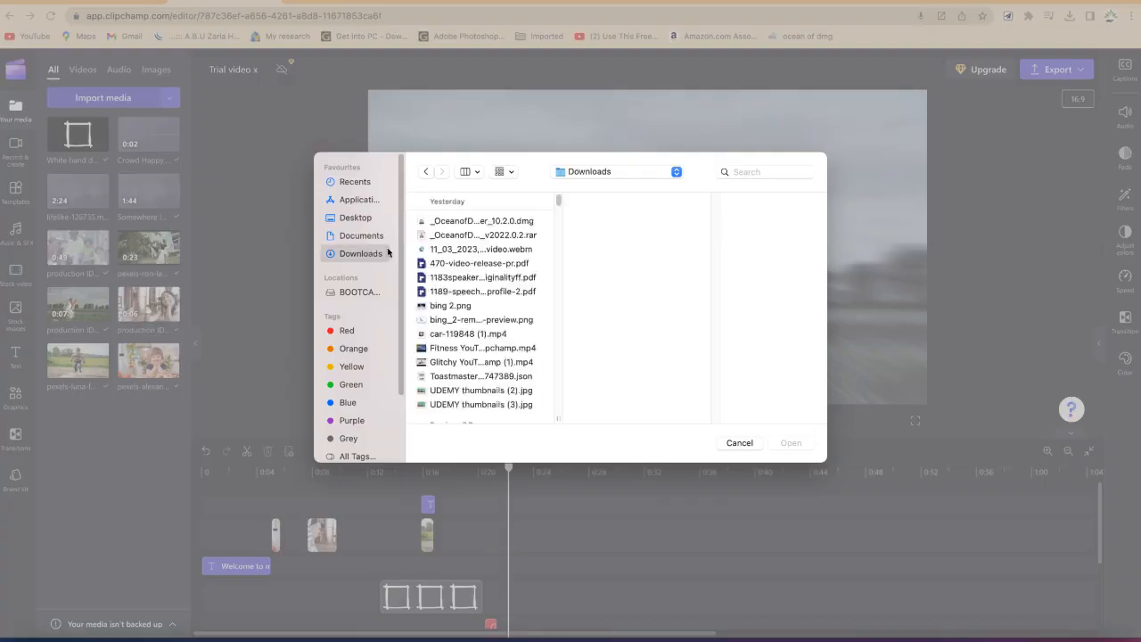
{"action": "scroll", "coordinate": [455, 347], "scroll_direction": "down", "scroll_amount": 5}
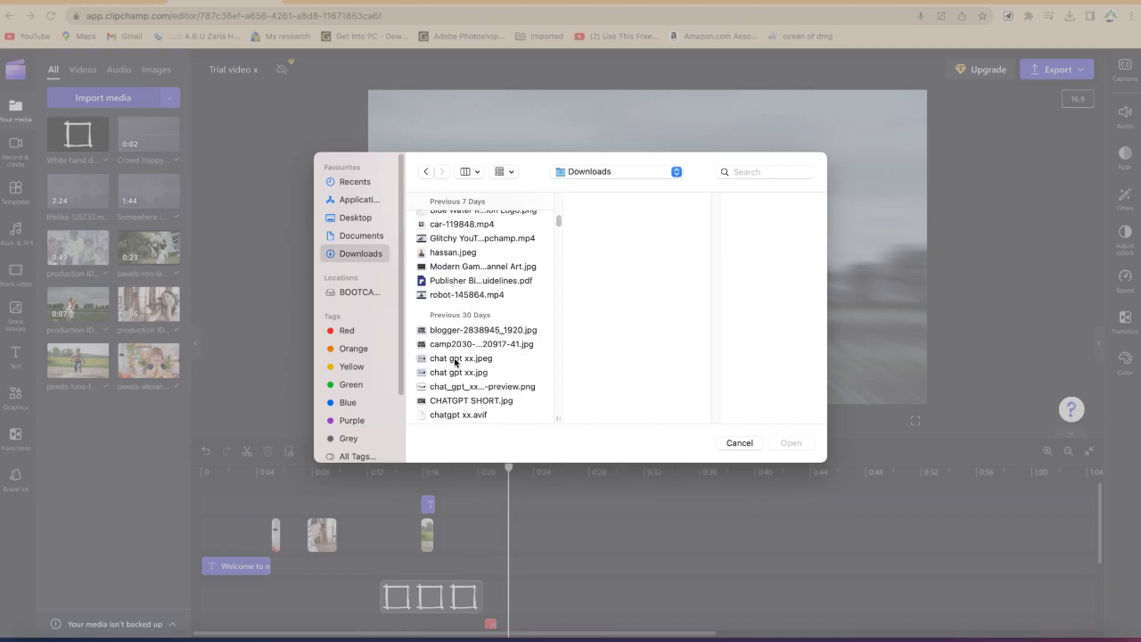
{"action": "left_click", "coordinate": [464, 344]}
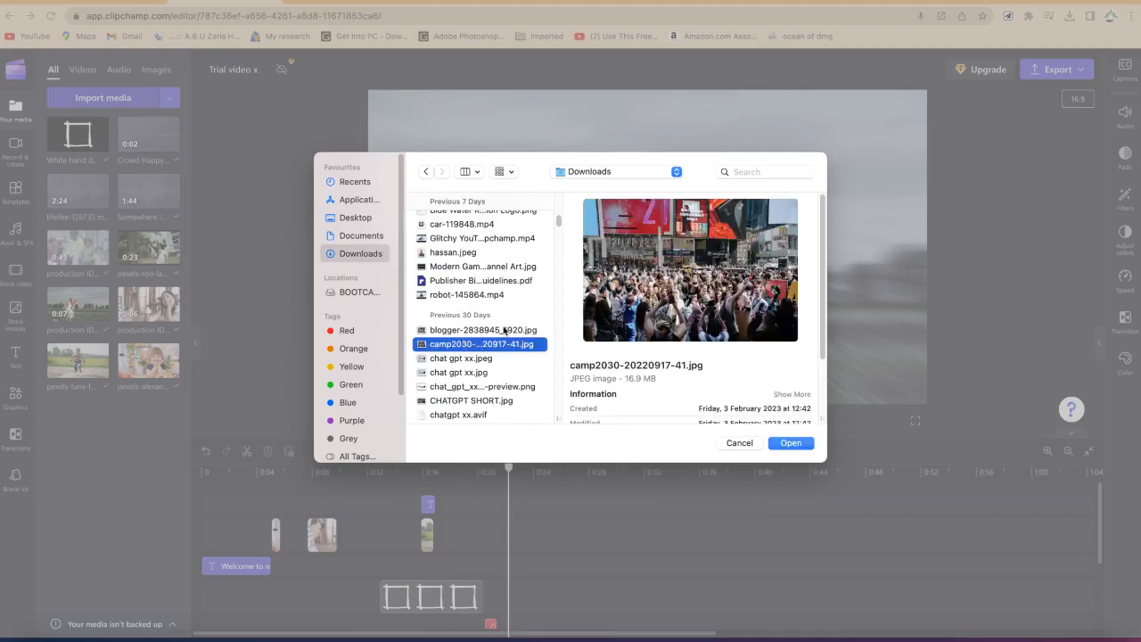
{"action": "left_click", "coordinate": [788, 443]}
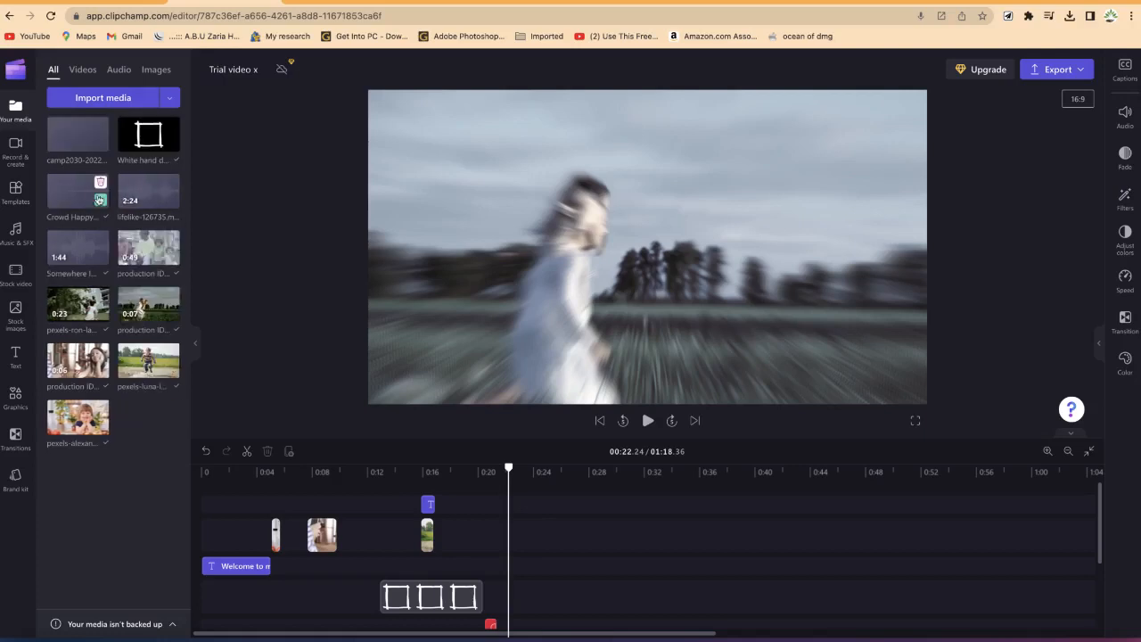
Step: Place the camp2030 image on the timeline at about 0:20 and enlarge it to fill the preview
{"action": "left_click_drag", "start_coordinate": [84, 148], "coordinate": [483, 555]}
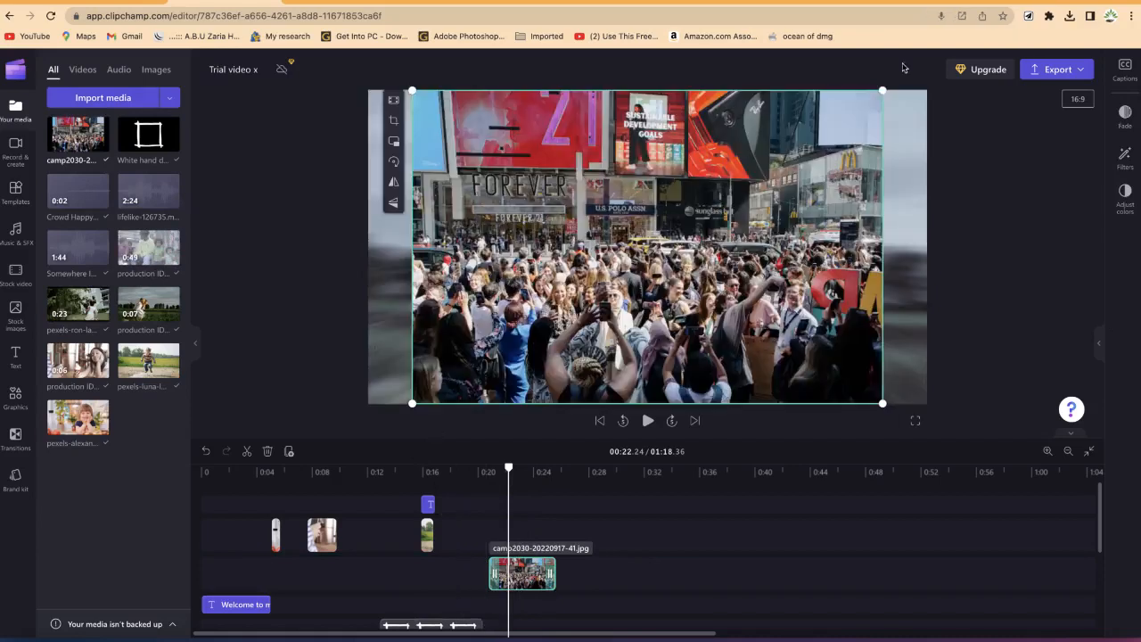
{"action": "left_click_drag", "start_coordinate": [884, 91], "coordinate": [947, 48]}
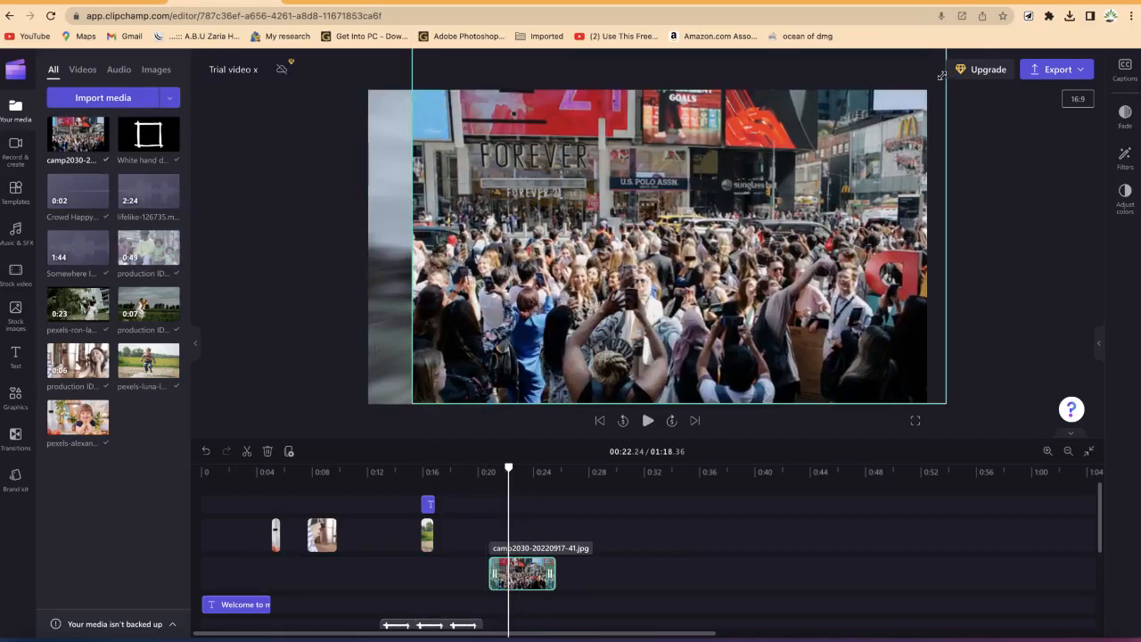
{"action": "left_click_drag", "start_coordinate": [410, 407], "coordinate": [341, 437]}
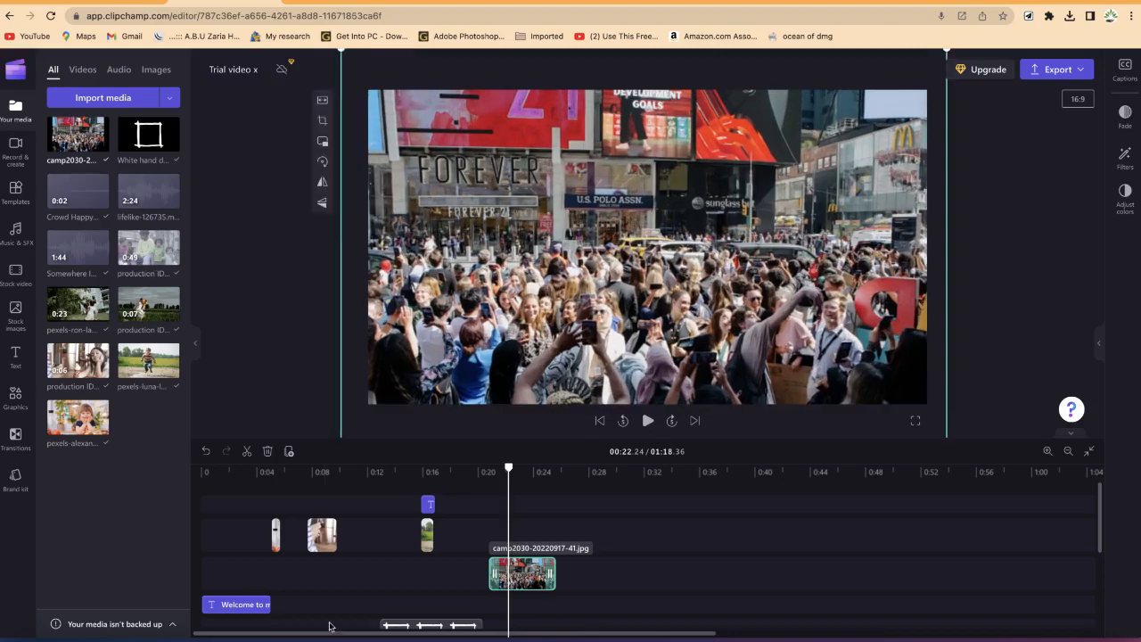
Step: Browse the Free to use collection of stock videos, then return to the Pixabay robot page
{"action": "scroll", "coordinate": [637, 615], "scroll_direction": "down", "scroll_amount": 3}
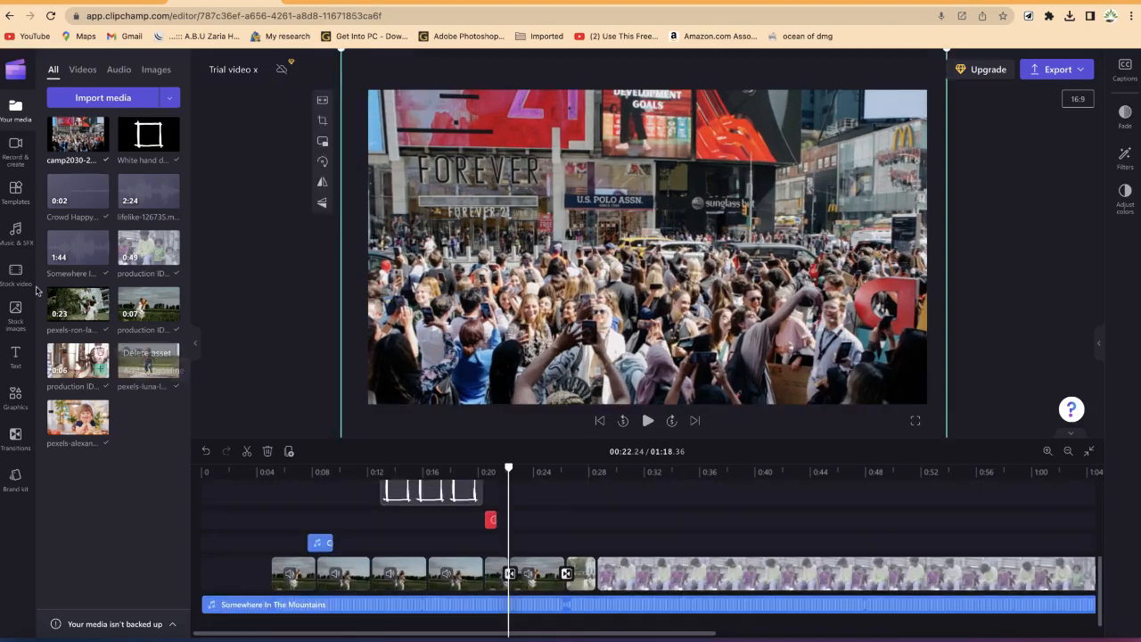
{"action": "left_click", "coordinate": [14, 273]}
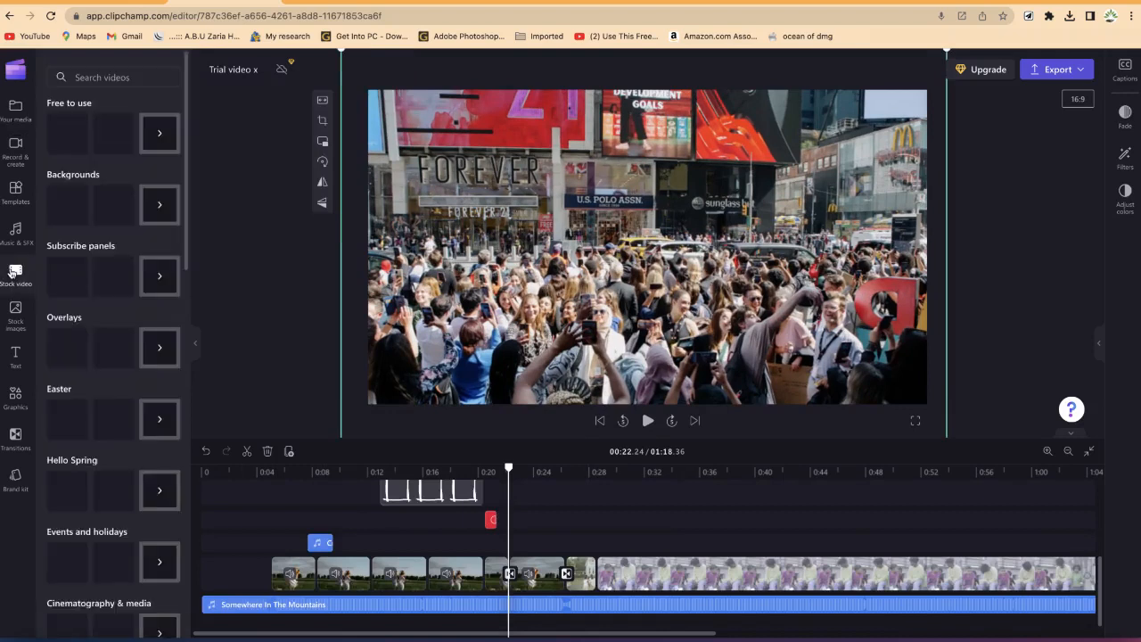
{"action": "left_click", "coordinate": [167, 136]}
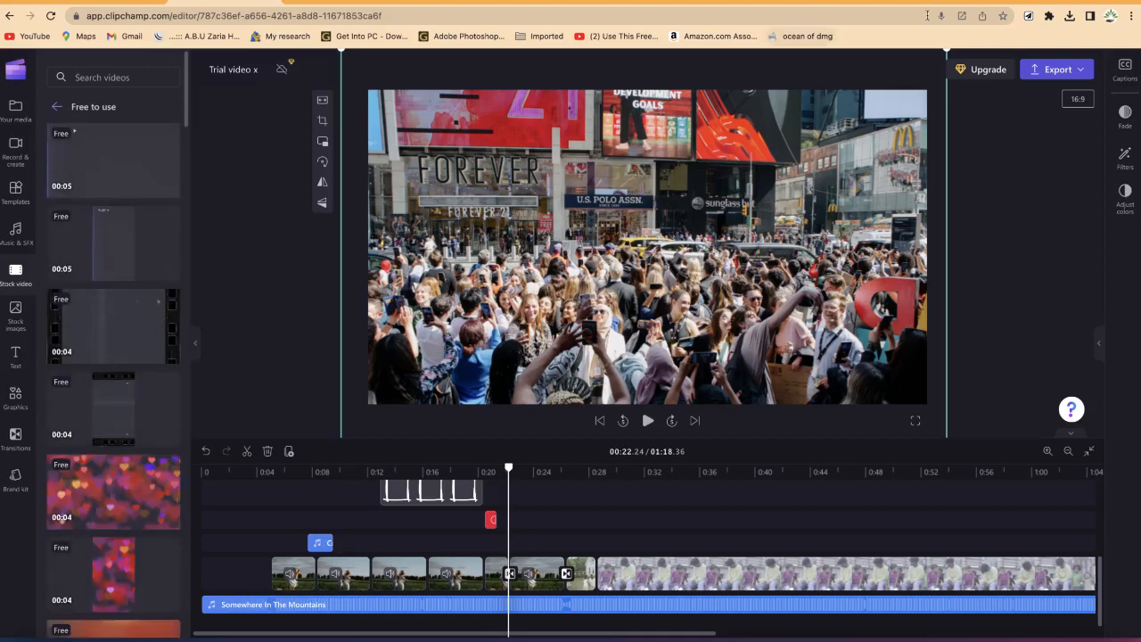
{"action": "left_click", "coordinate": [994, 3]}
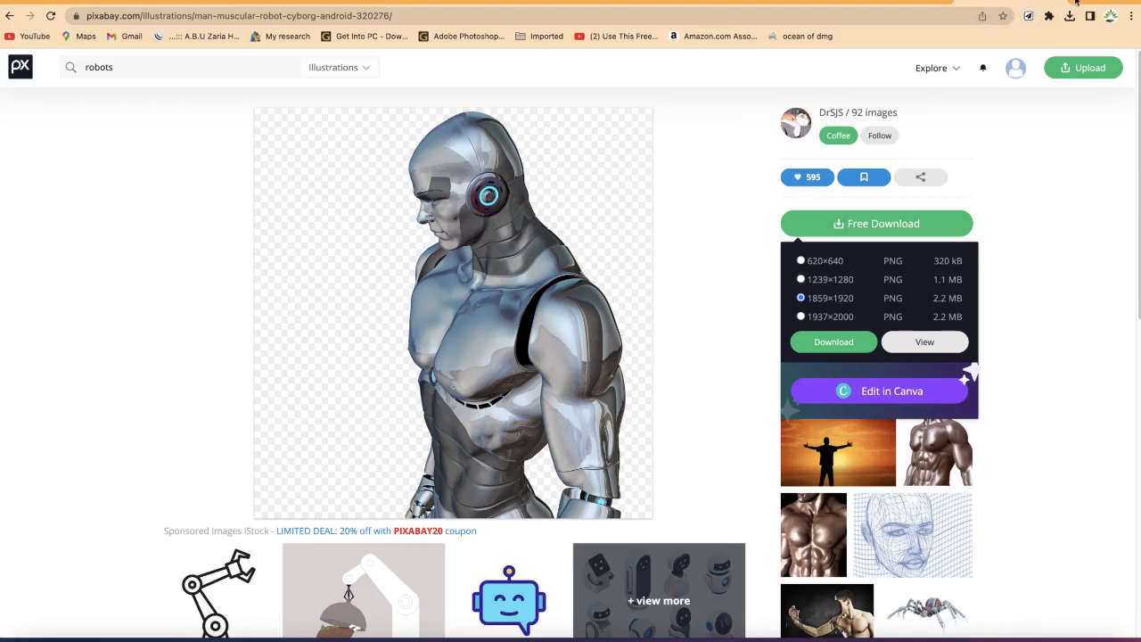
Step: Open pexels.com in a new tab and browse its free stock videos page
{"action": "left_click", "coordinate": [1082, 2]}
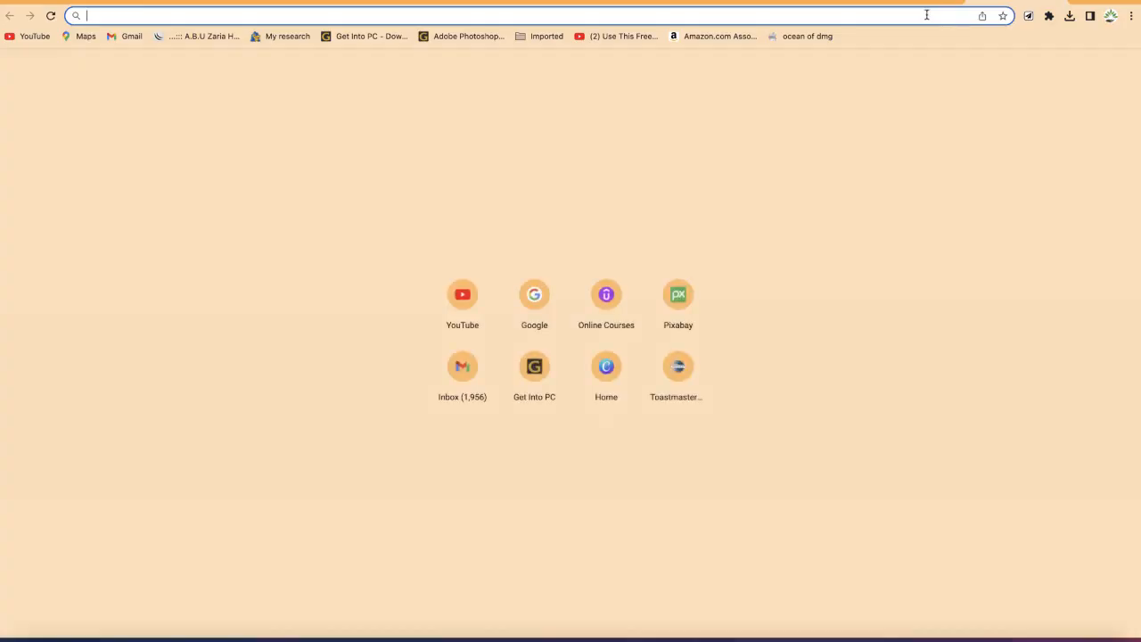
{"action": "type", "text": "pexels.com"}
{"action": "key", "text": "Return"}
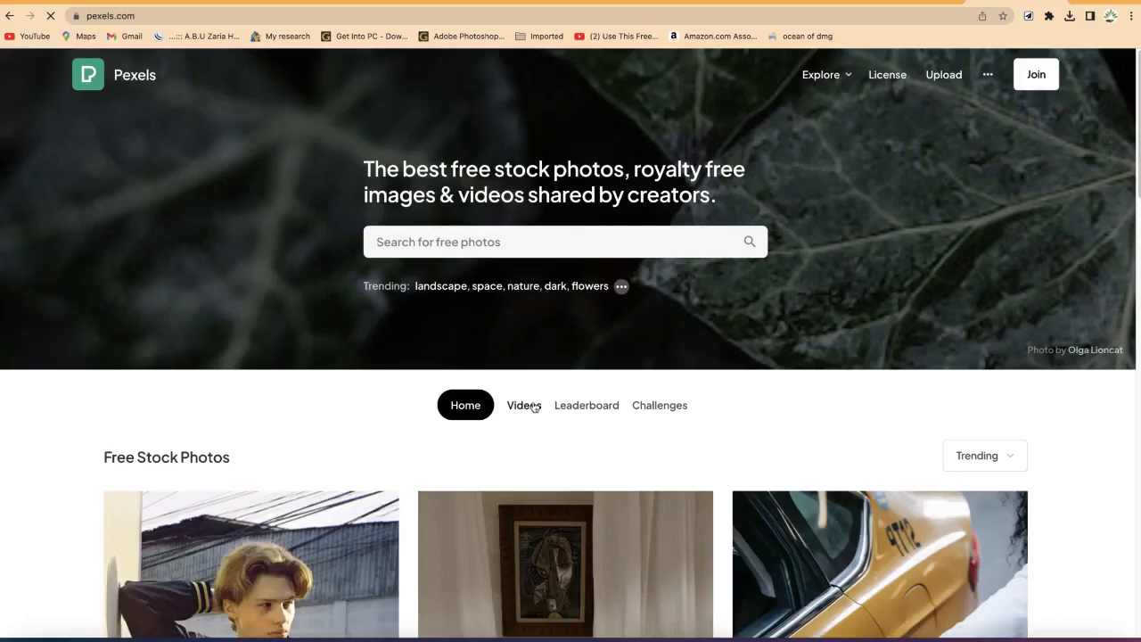
{"action": "left_click", "coordinate": [528, 406]}
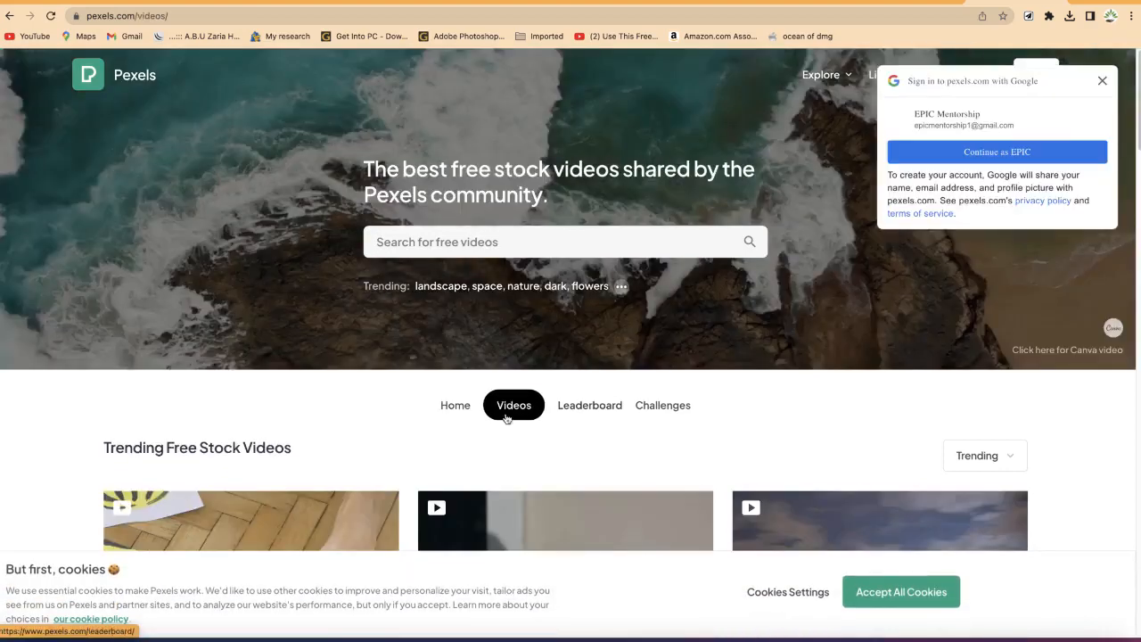
{"action": "scroll", "coordinate": [505, 407], "scroll_direction": "down", "scroll_amount": 3}
{"action": "scroll", "coordinate": [505, 406], "scroll_direction": "down", "scroll_amount": 3}
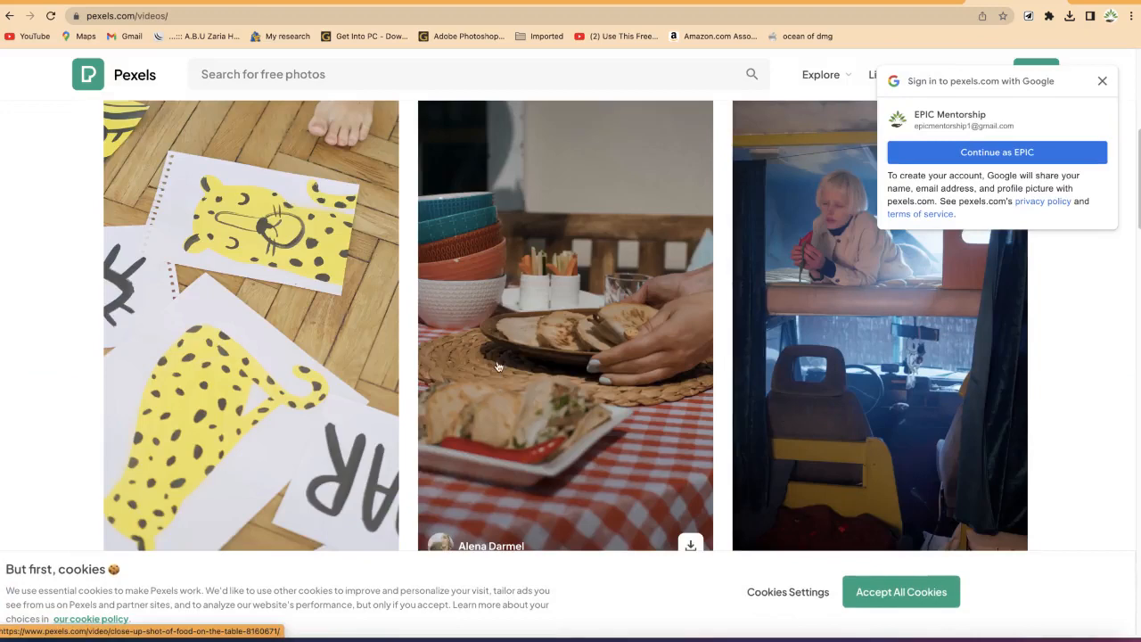
{"action": "scroll", "coordinate": [504, 407], "scroll_direction": "up", "scroll_amount": 6}
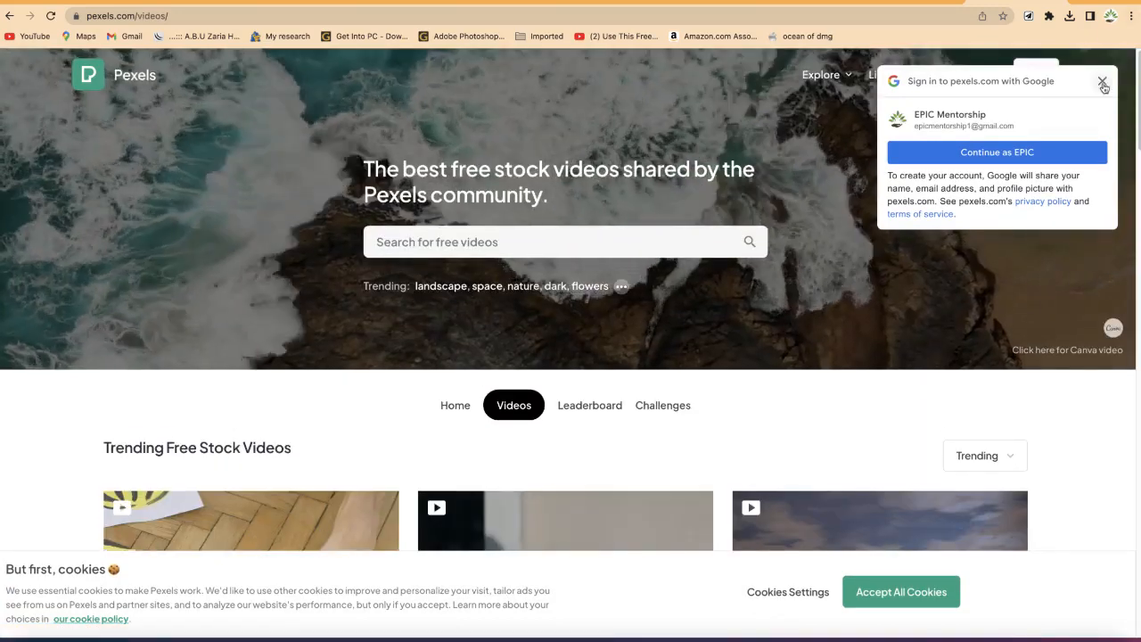
{"action": "left_click", "coordinate": [1102, 81]}
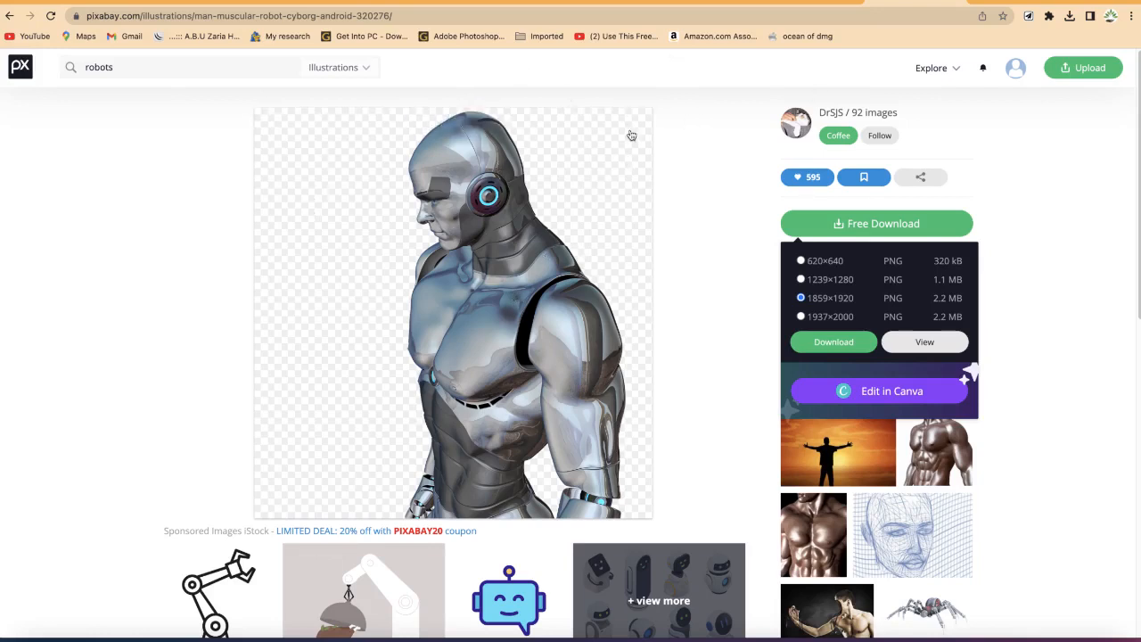
Step: Switch the Pixabay robots search to Videos and browse the results
{"action": "left_click", "coordinate": [363, 70]}
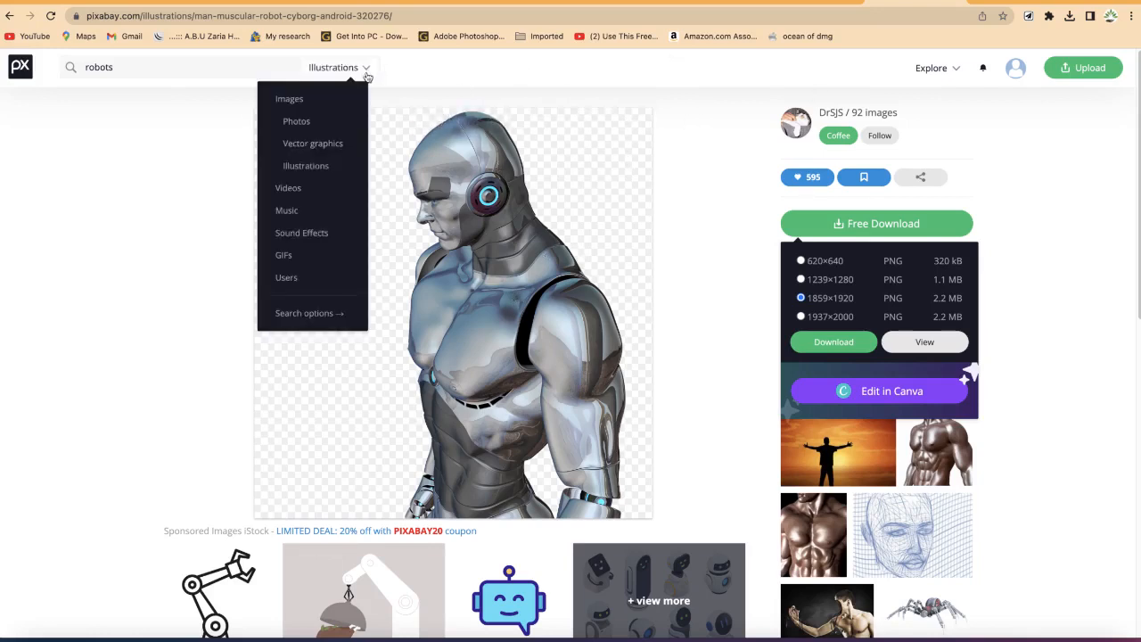
{"action": "left_click", "coordinate": [314, 194]}
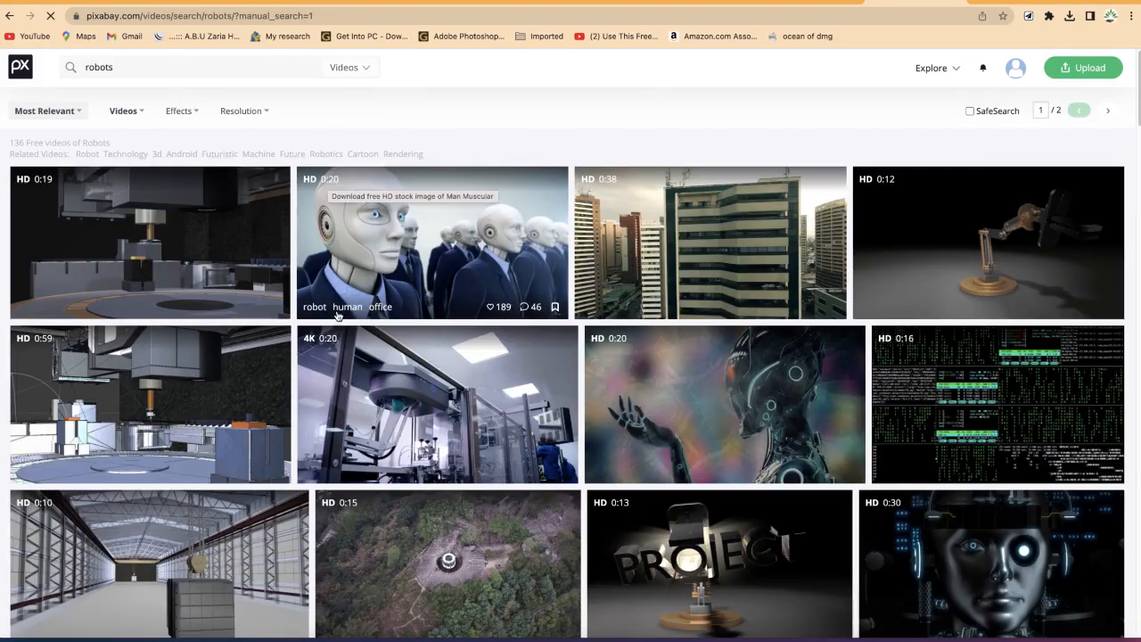
{"action": "scroll", "coordinate": [392, 221], "scroll_direction": "down", "scroll_amount": 15}
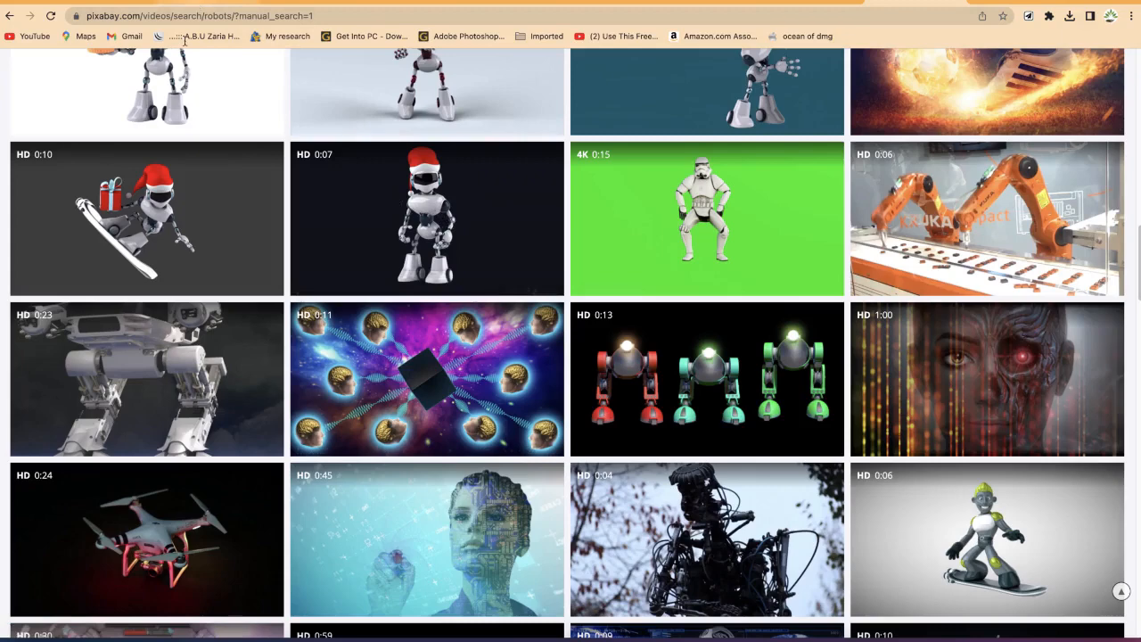
{"action": "left_click", "coordinate": [195, 6]}
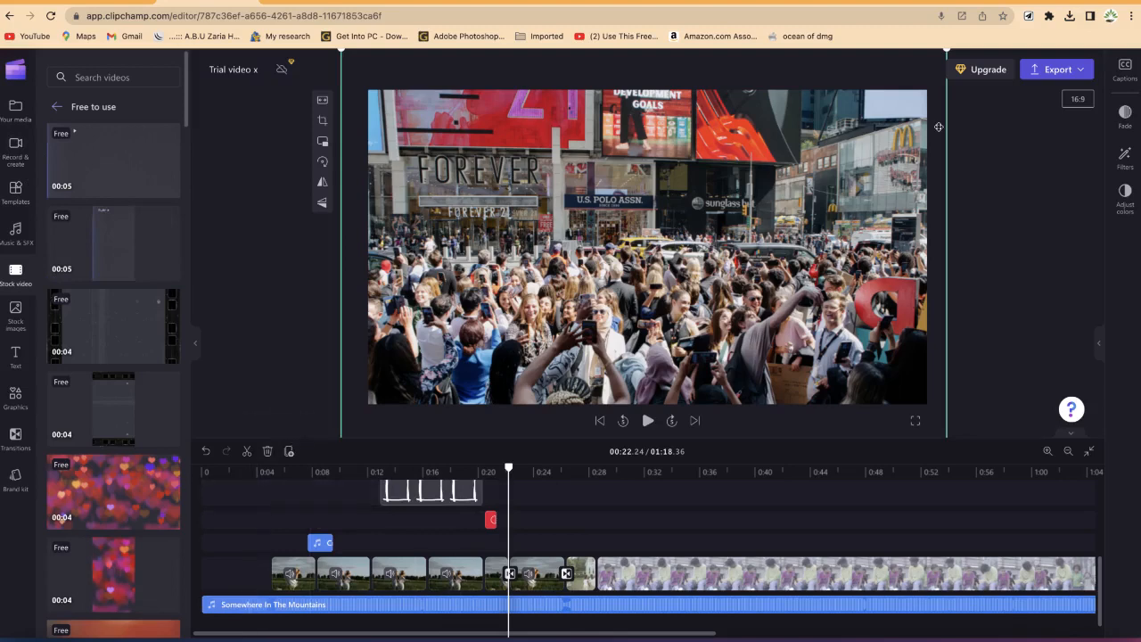
{"action": "left_click", "coordinate": [923, 4]}
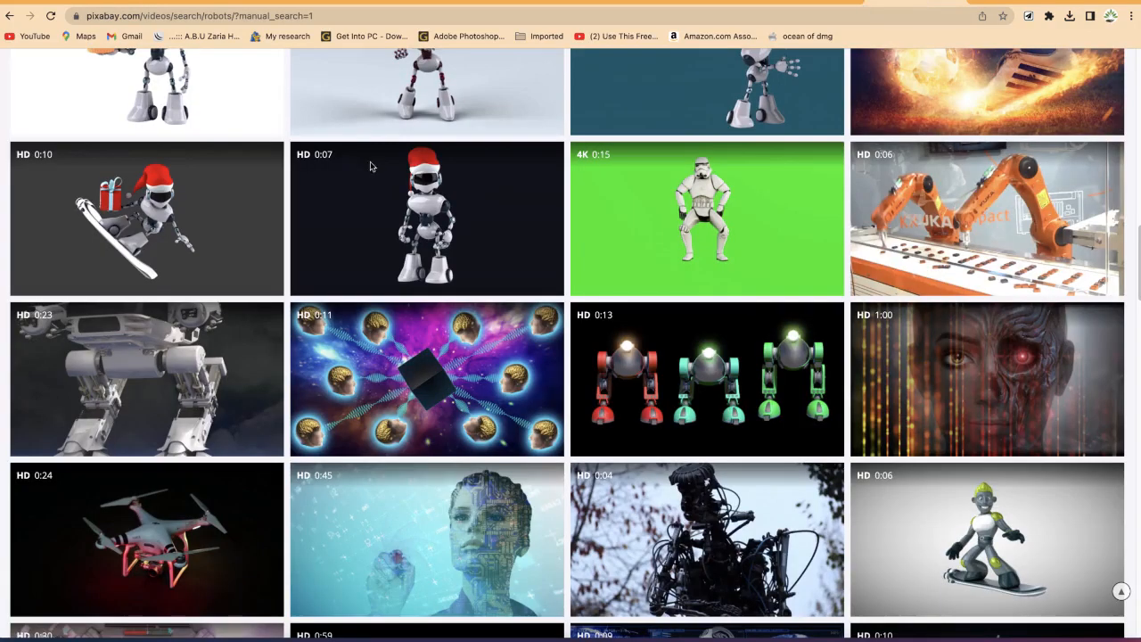
{"action": "left_click", "coordinate": [188, 3]}
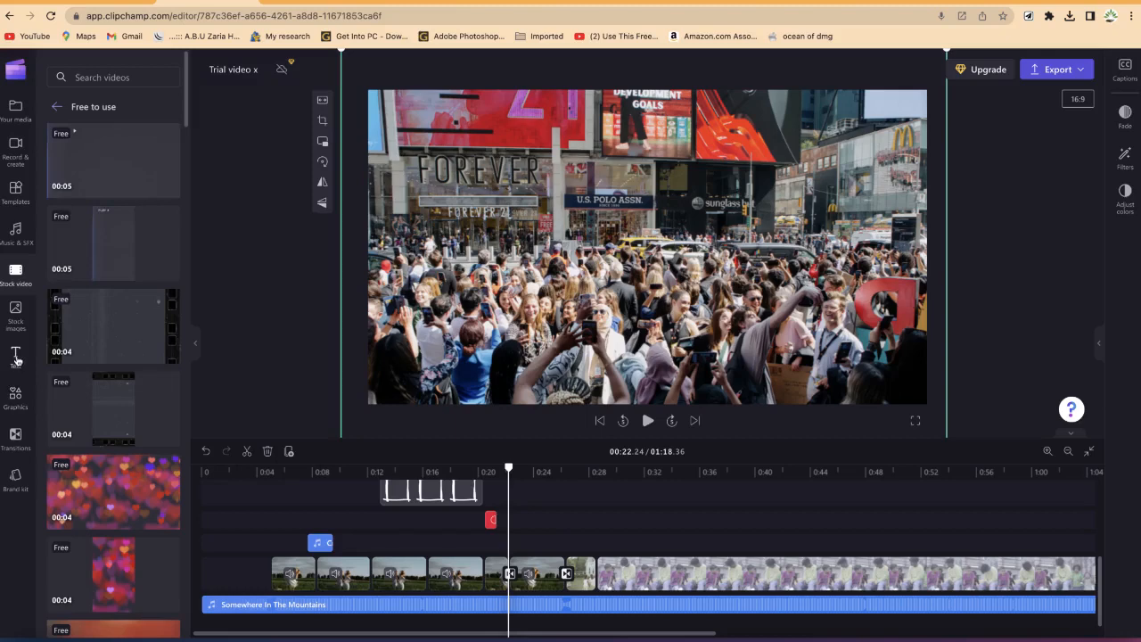
{"action": "left_click", "coordinate": [911, 2]}
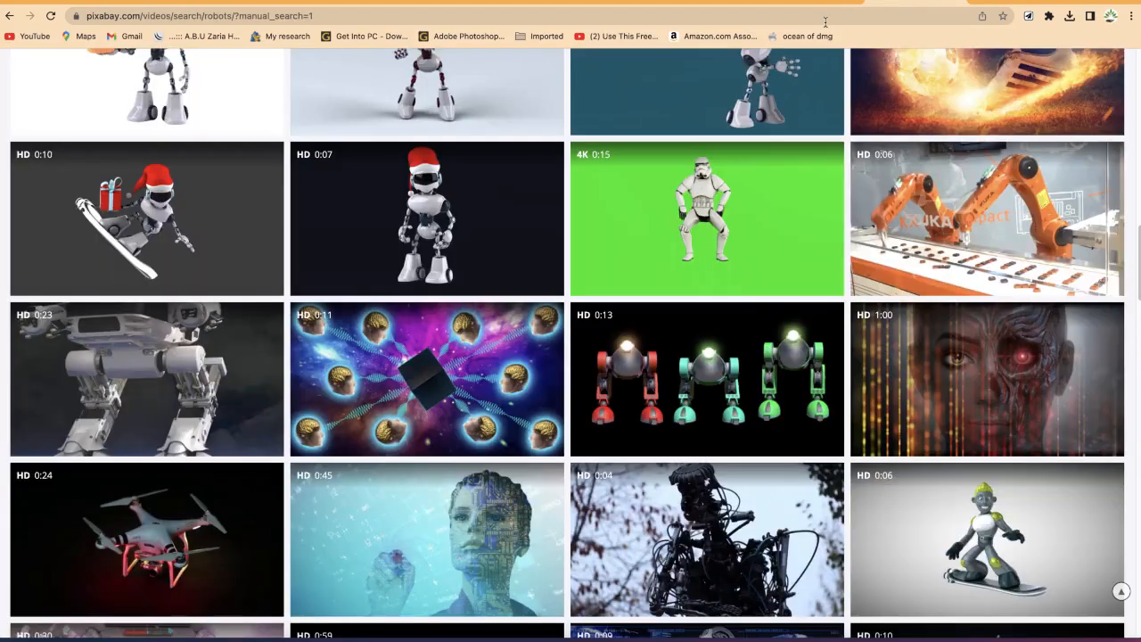
{"action": "left_click", "coordinate": [214, 2]}
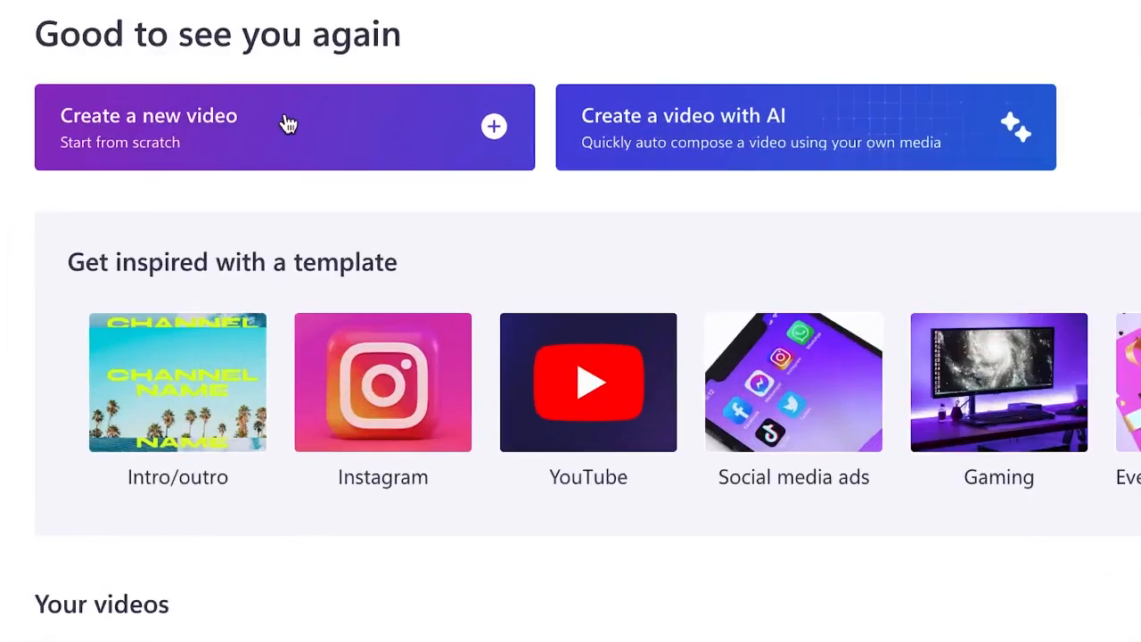
Step: Create a new video project from scratch
{"action": "left_click", "coordinate": [272, 125]}
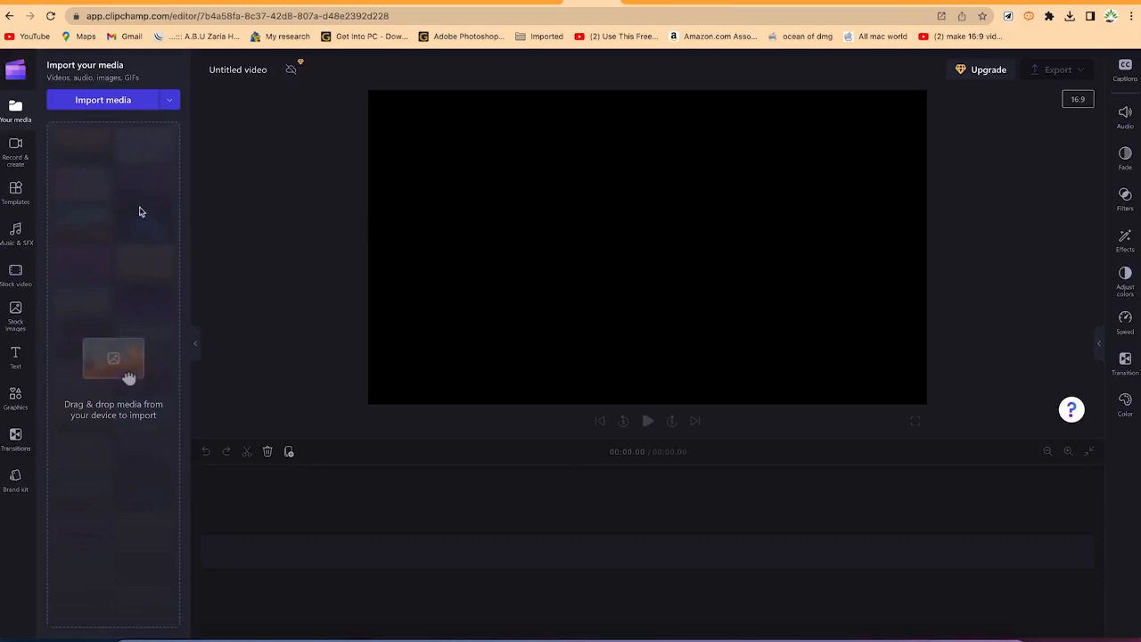
{"action": "left_click", "coordinate": [105, 105]}
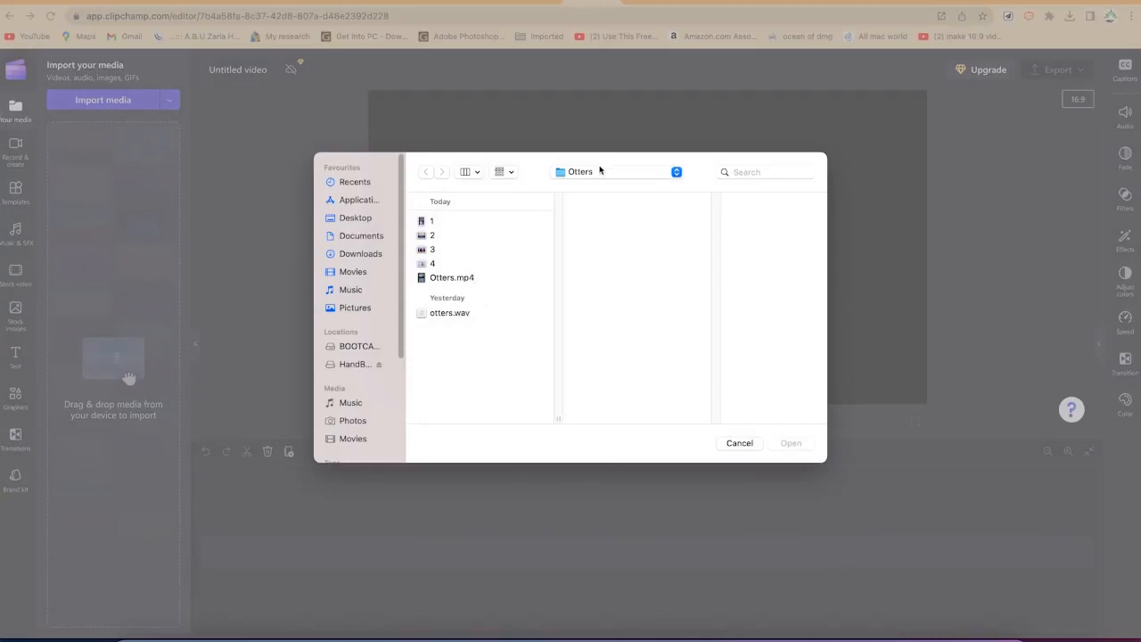
{"action": "left_click", "coordinate": [742, 445]}
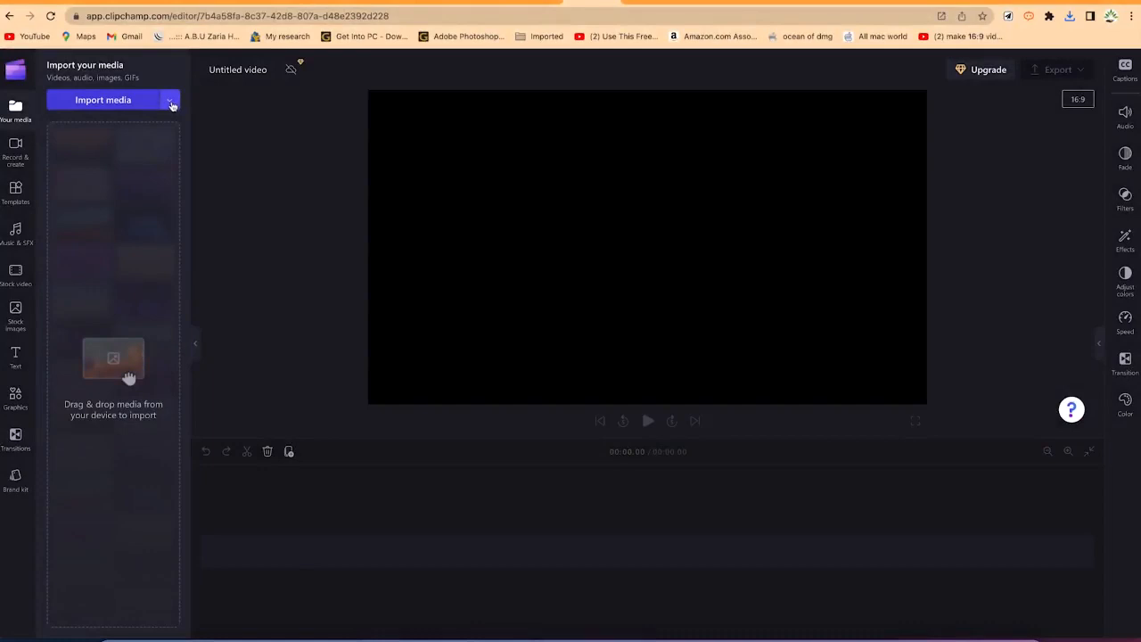
Step: Import Untitled design (1).mp4 from the Downloads folder into the media library
{"action": "left_click", "coordinate": [171, 104]}
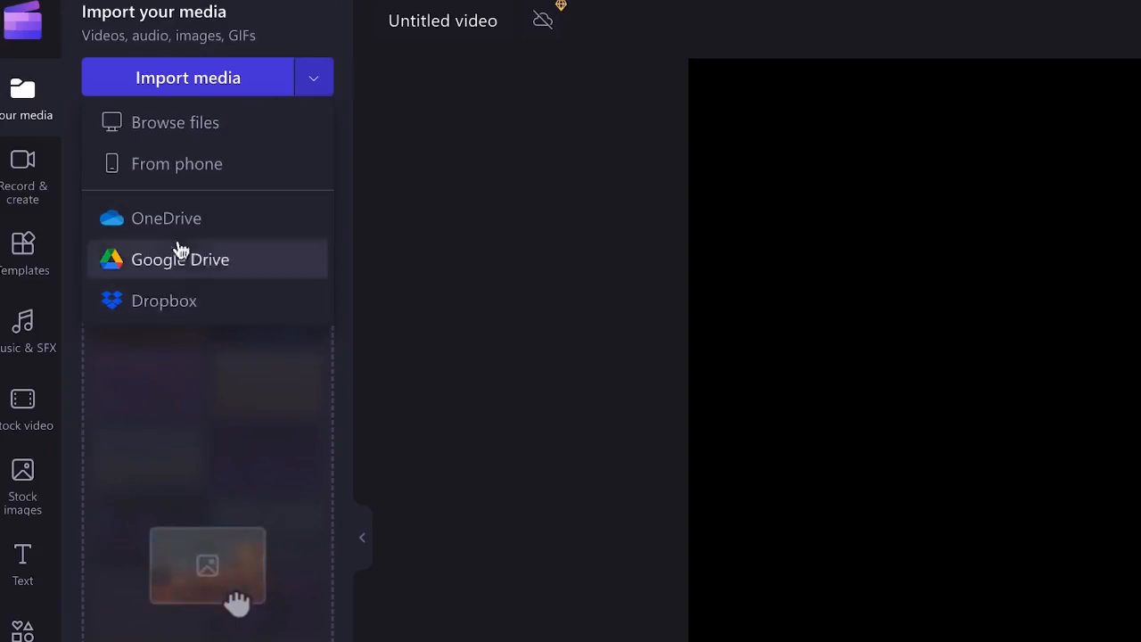
{"action": "left_click", "coordinate": [205, 129]}
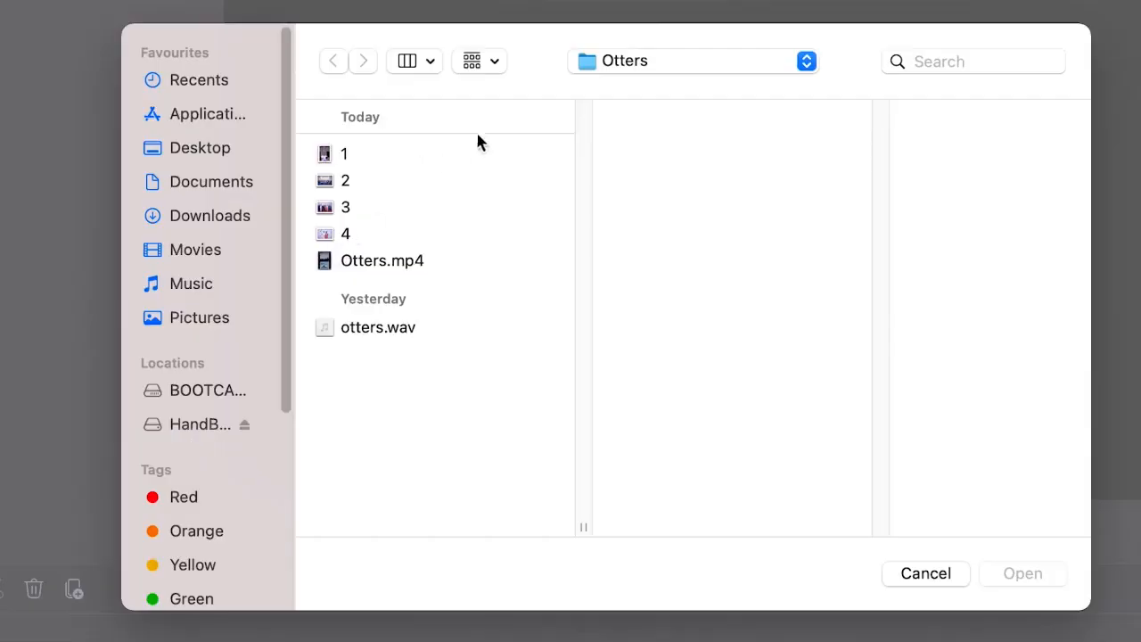
{"action": "left_click", "coordinate": [667, 54]}
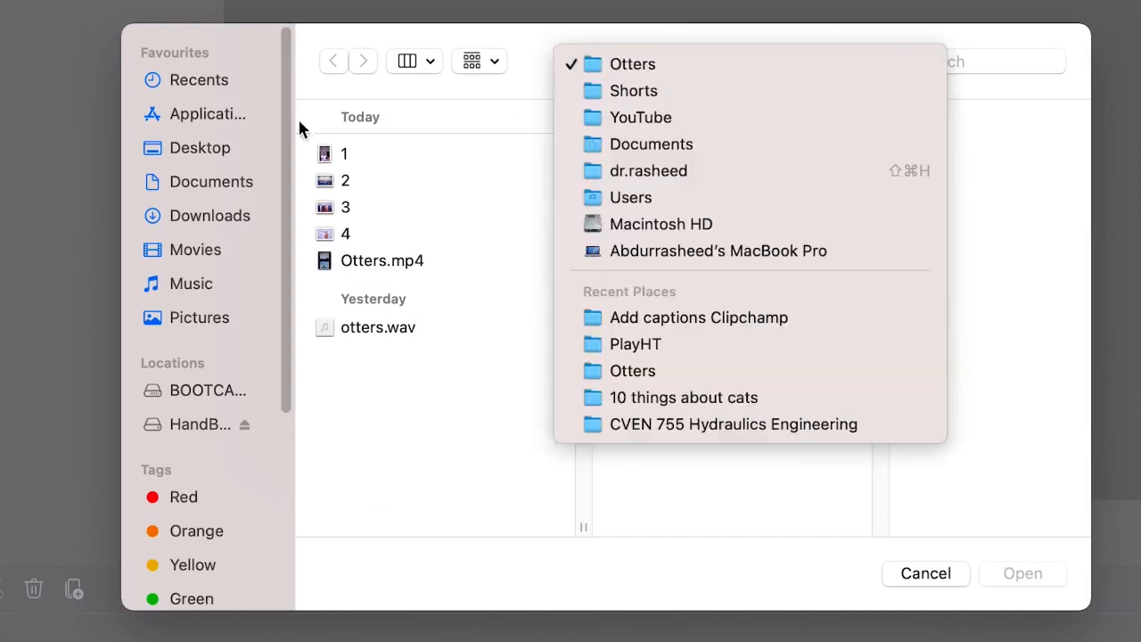
{"action": "left_click", "coordinate": [496, 134]}
{"action": "left_click", "coordinate": [230, 218]}
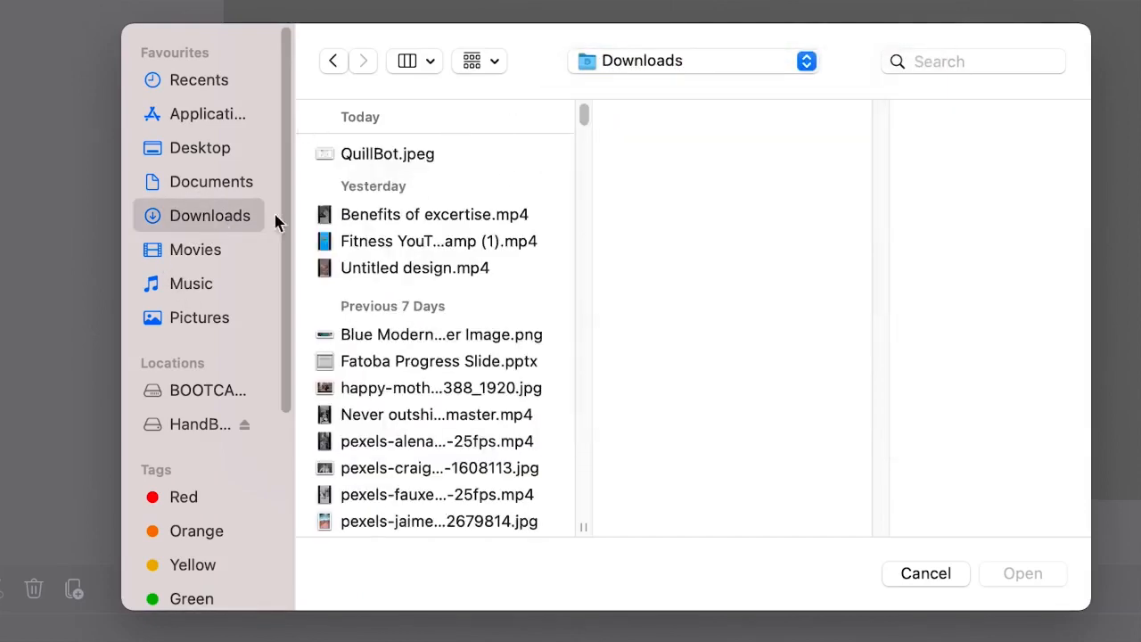
{"action": "left_click", "coordinate": [416, 154]}
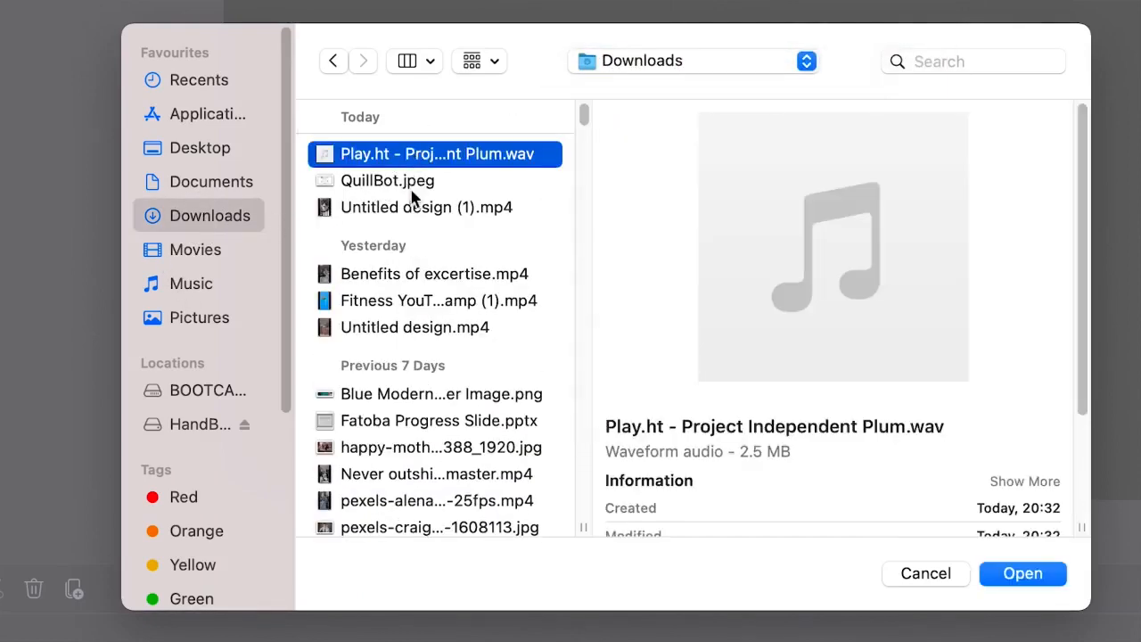
{"action": "left_click", "coordinate": [419, 207]}
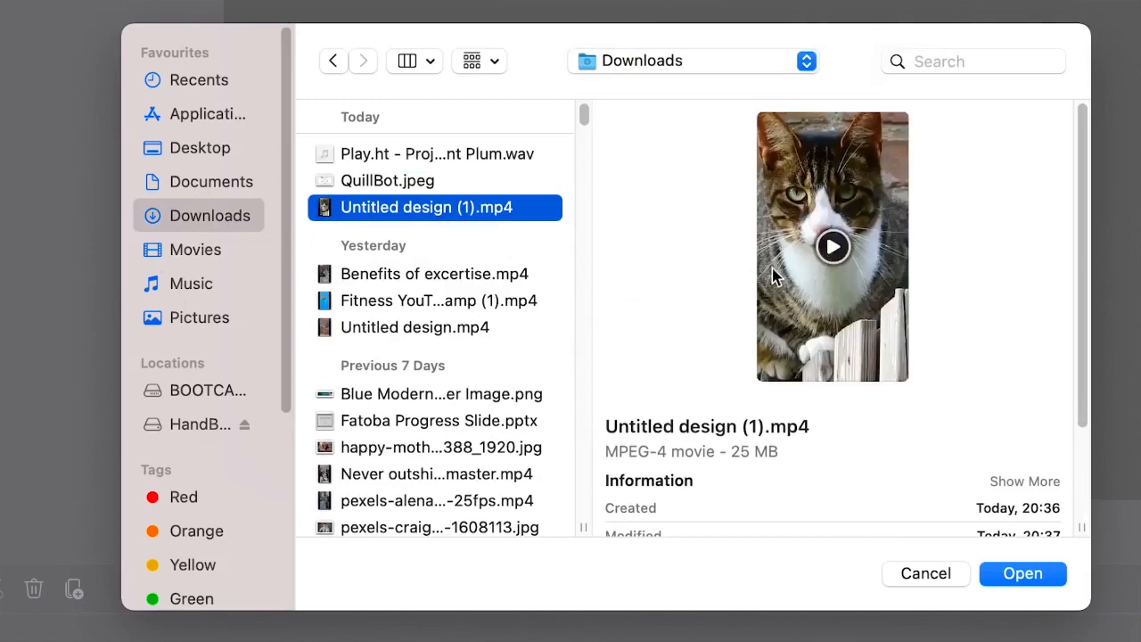
{"action": "left_click", "coordinate": [1022, 573]}
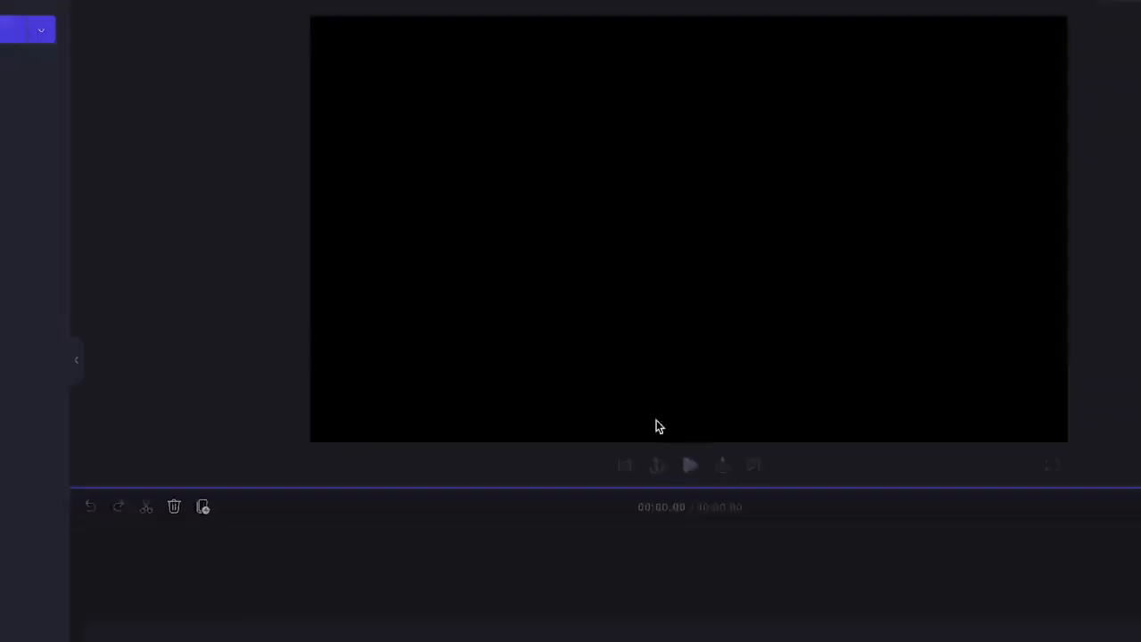
Step: Place the cat video on the timeline and accept the suggested 9:16 dimensions
{"action": "left_click_drag", "start_coordinate": [77, 134], "coordinate": [268, 558]}
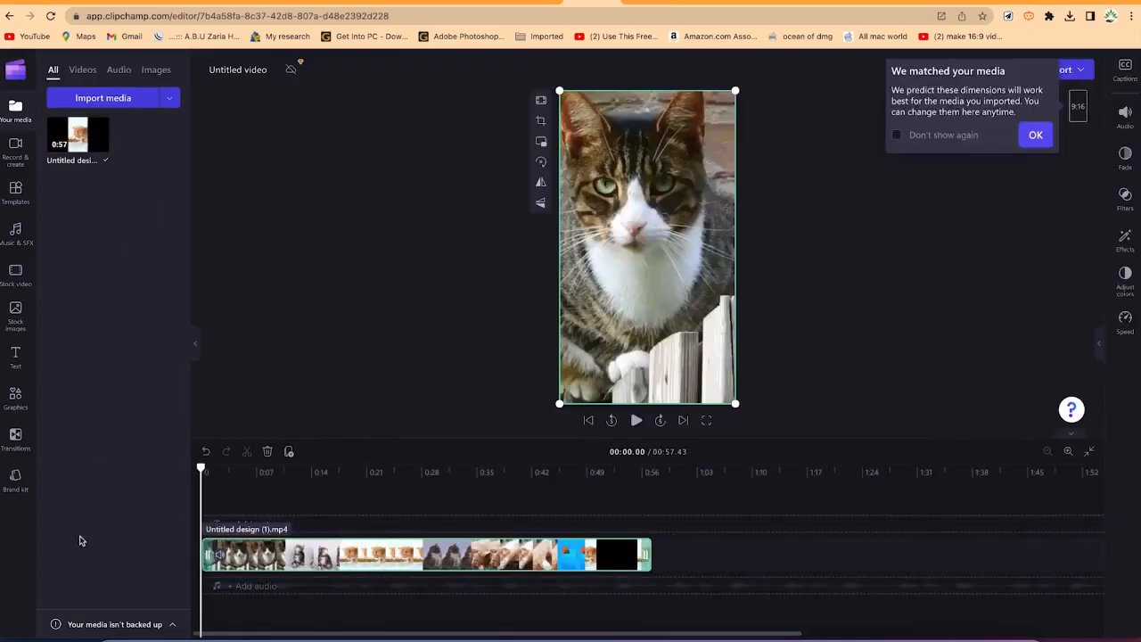
{"action": "left_click", "coordinate": [1034, 135]}
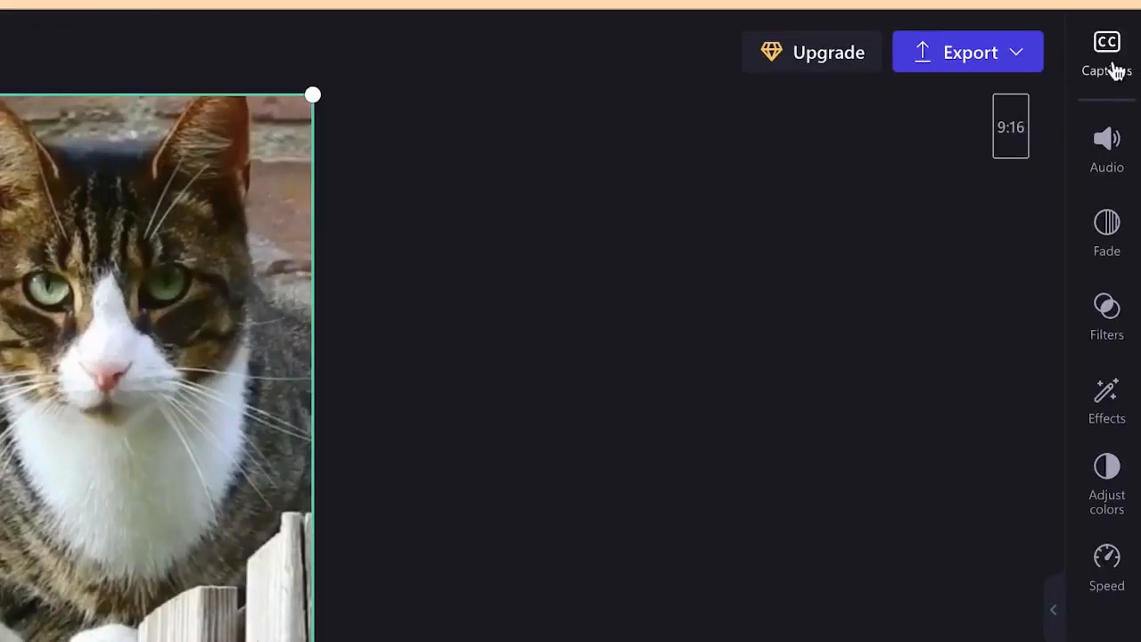
Step: Turn on auto-captions with English (United States) as the recognition language and review the generated transcript
{"action": "left_click", "coordinate": [1126, 71]}
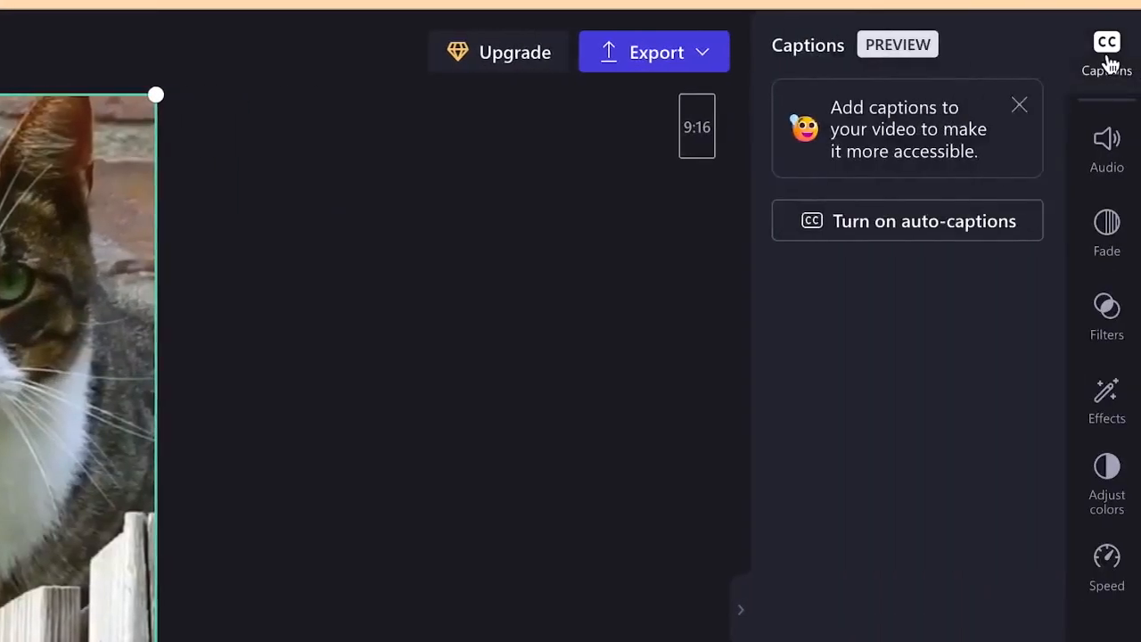
{"action": "left_click", "coordinate": [928, 233]}
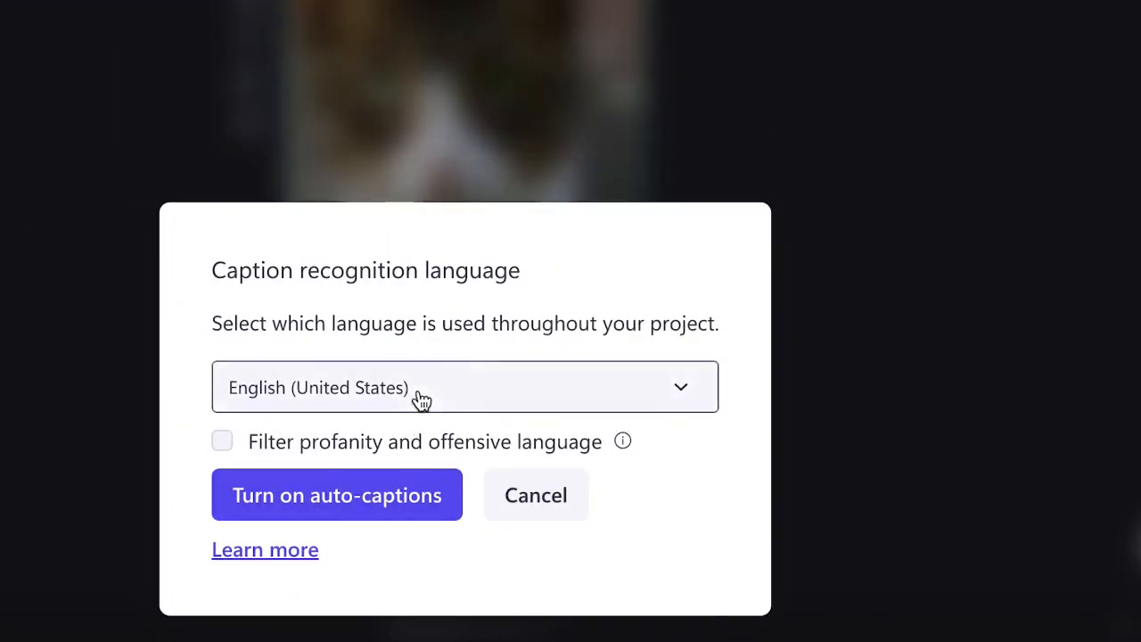
{"action": "left_click", "coordinate": [226, 478]}
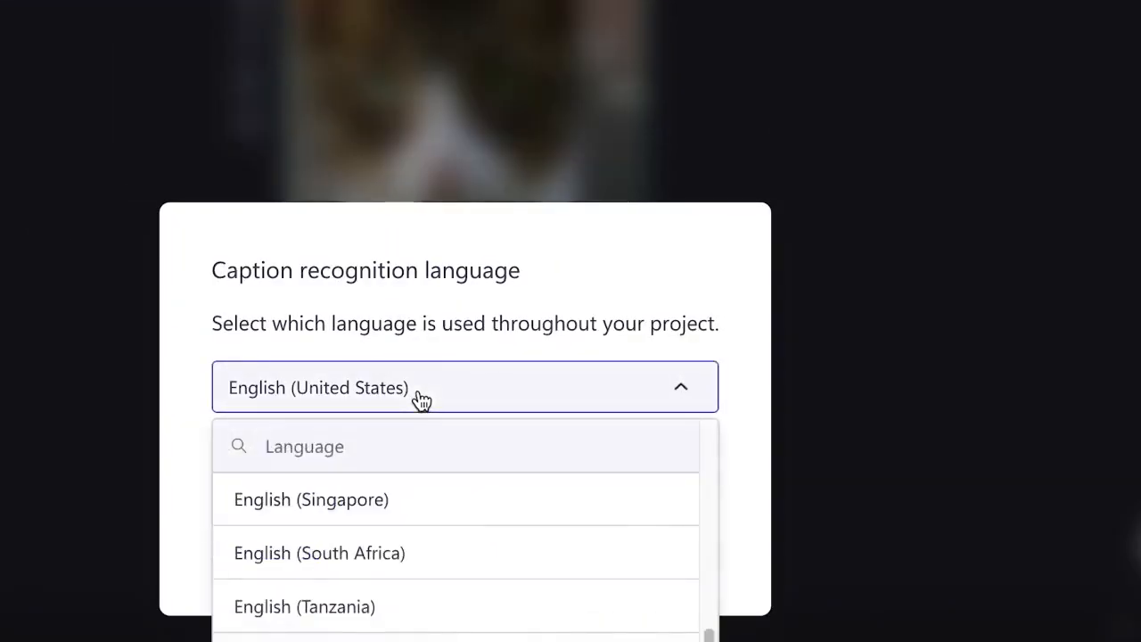
{"action": "left_click", "coordinate": [421, 397]}
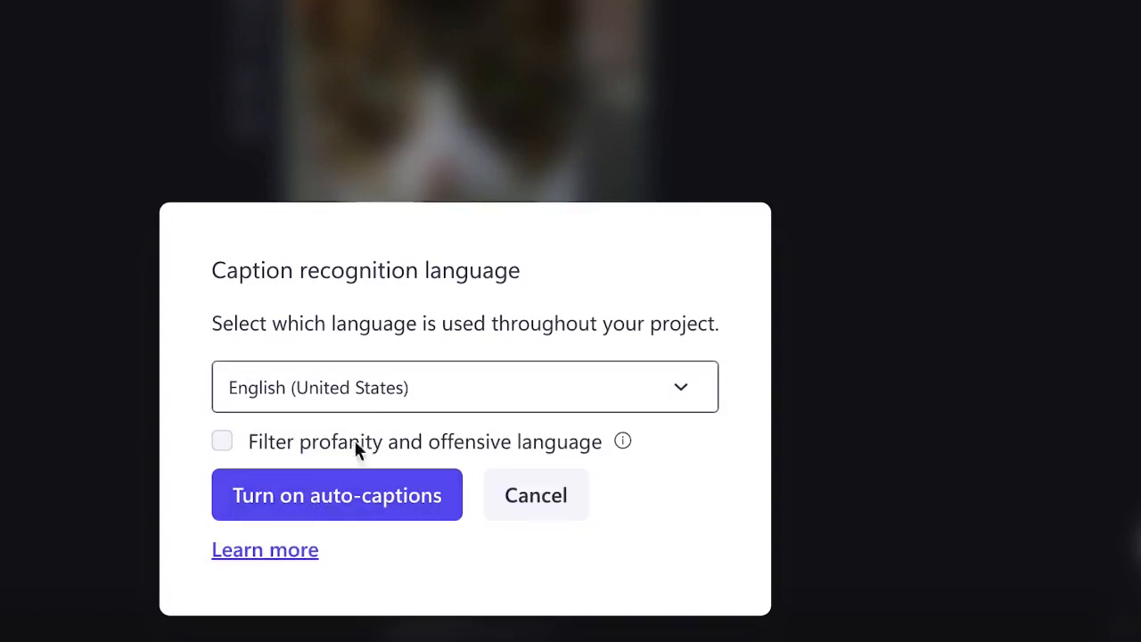
{"action": "left_click", "coordinate": [308, 504]}
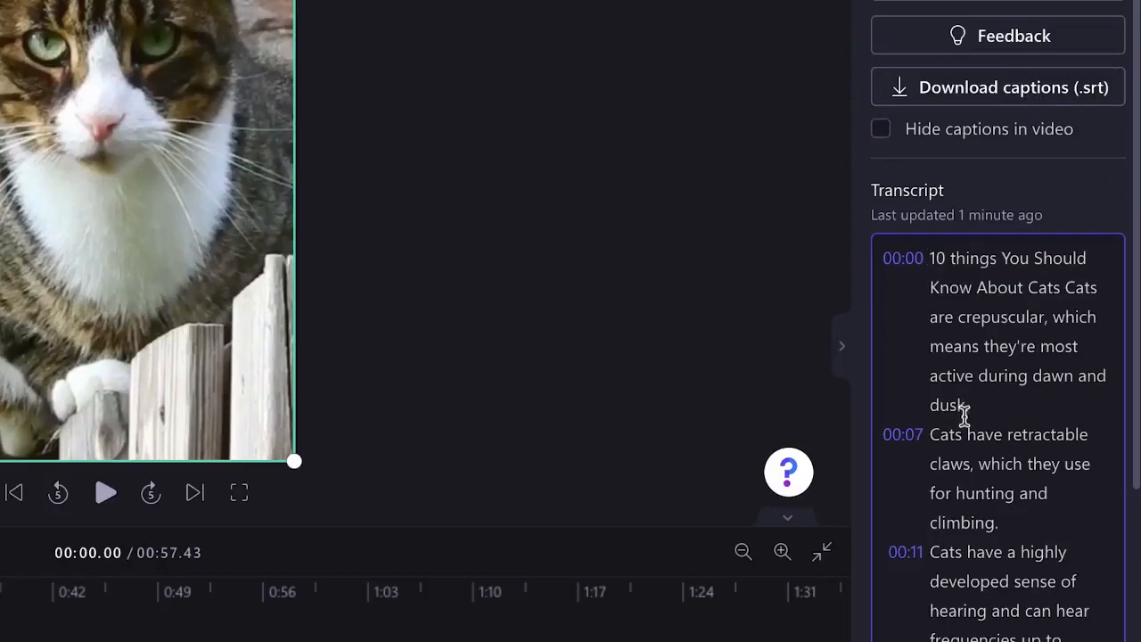
{"action": "scroll", "coordinate": [965, 429], "scroll_direction": "down", "scroll_amount": 1}
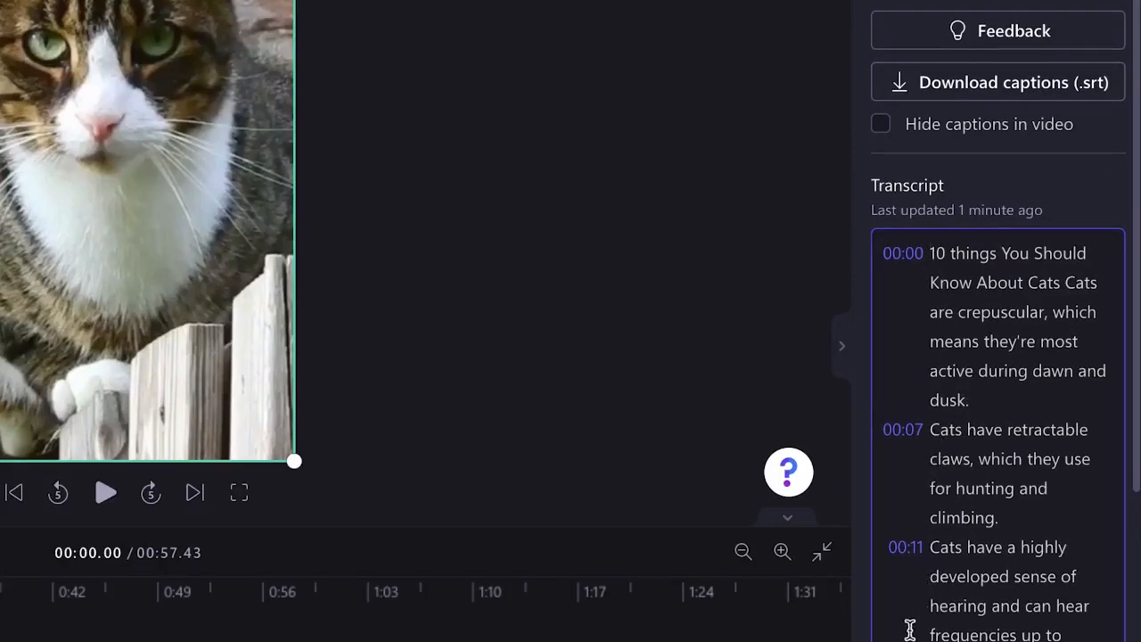
{"action": "scroll", "coordinate": [955, 580], "scroll_direction": "down", "scroll_amount": 5}
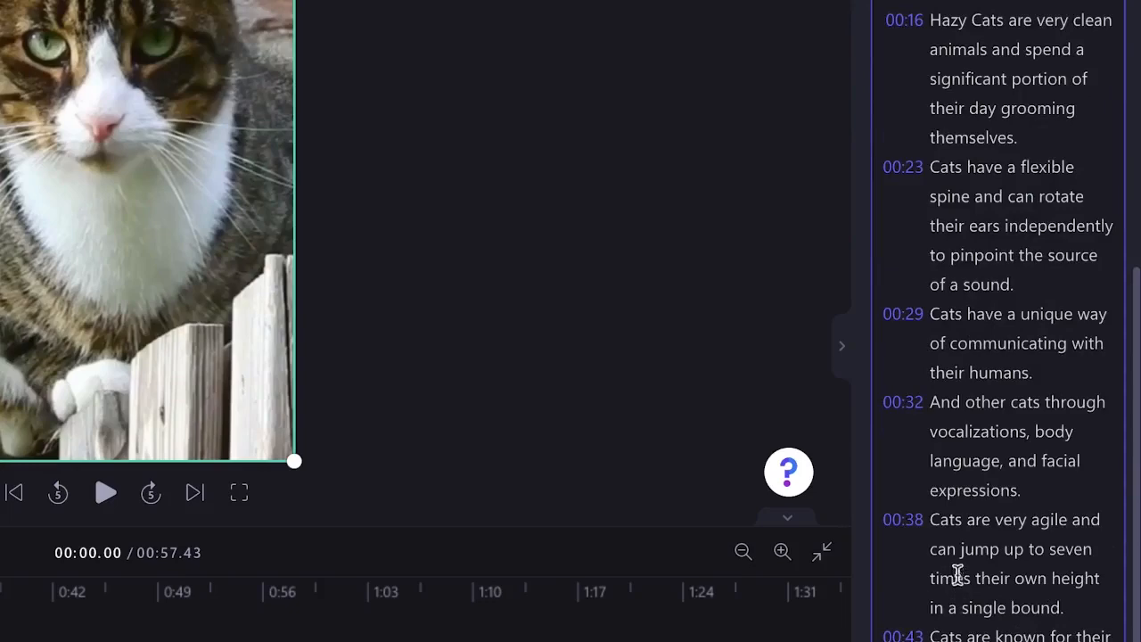
{"action": "scroll", "coordinate": [990, 488], "scroll_direction": "up", "scroll_amount": 10}
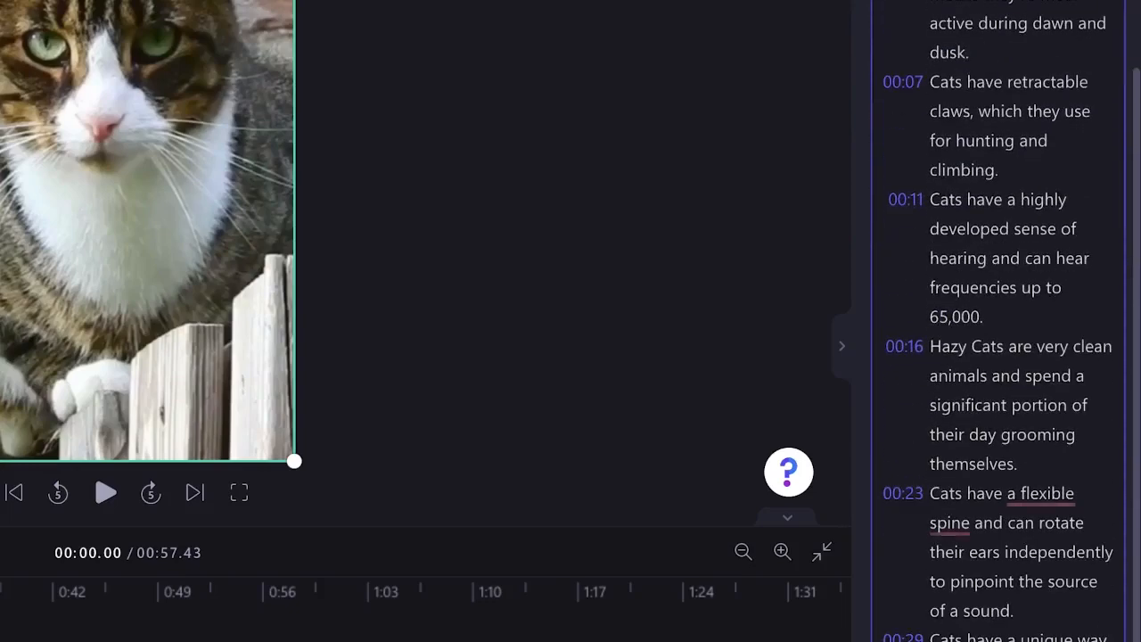
{"action": "scroll", "coordinate": [999, 320], "scroll_direction": "down", "scroll_amount": 3}
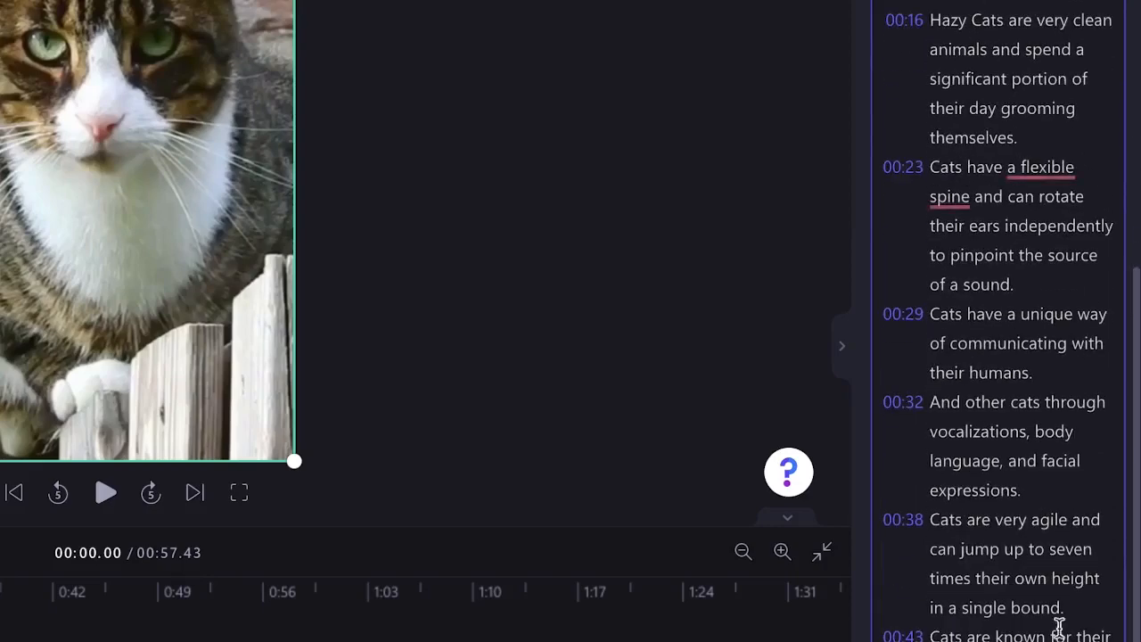
{"action": "scroll", "coordinate": [1051, 474], "scroll_direction": "up", "scroll_amount": 5}
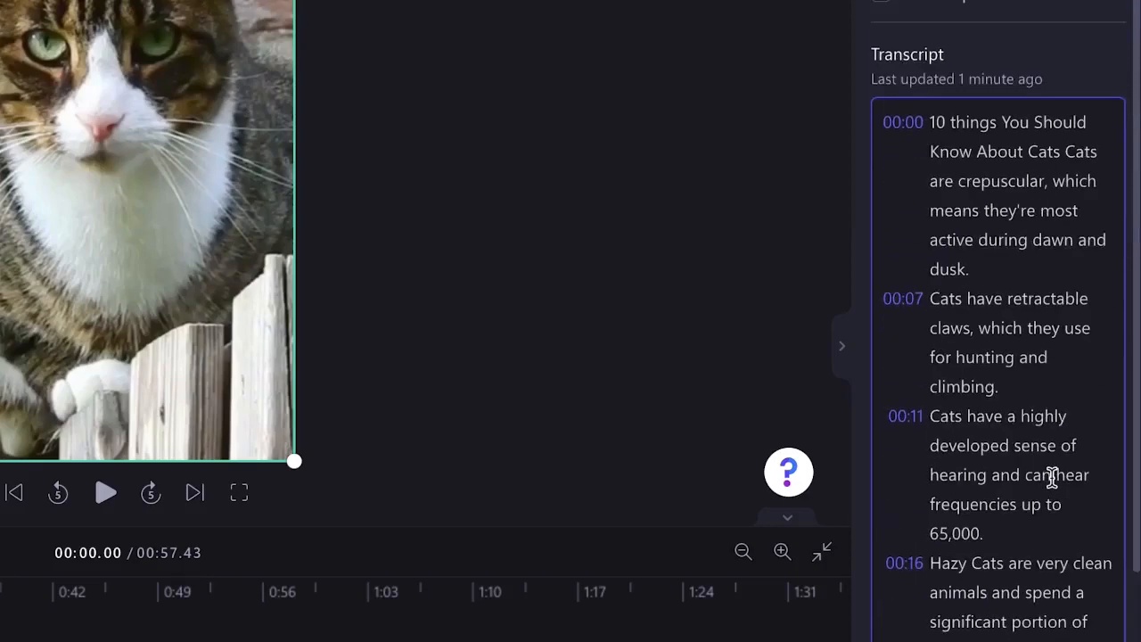
Step: Play through the opening of the video to preview the auto-captions against the transcript
{"action": "scroll", "coordinate": [1052, 475], "scroll_direction": "down", "scroll_amount": 1}
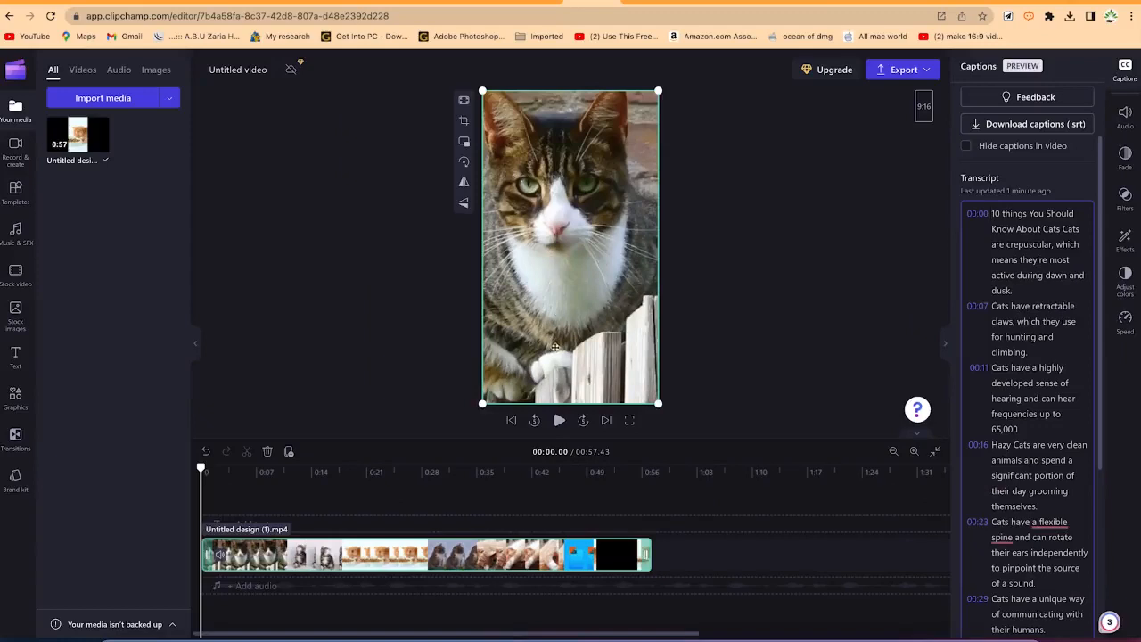
{"action": "left_click", "coordinate": [559, 420]}
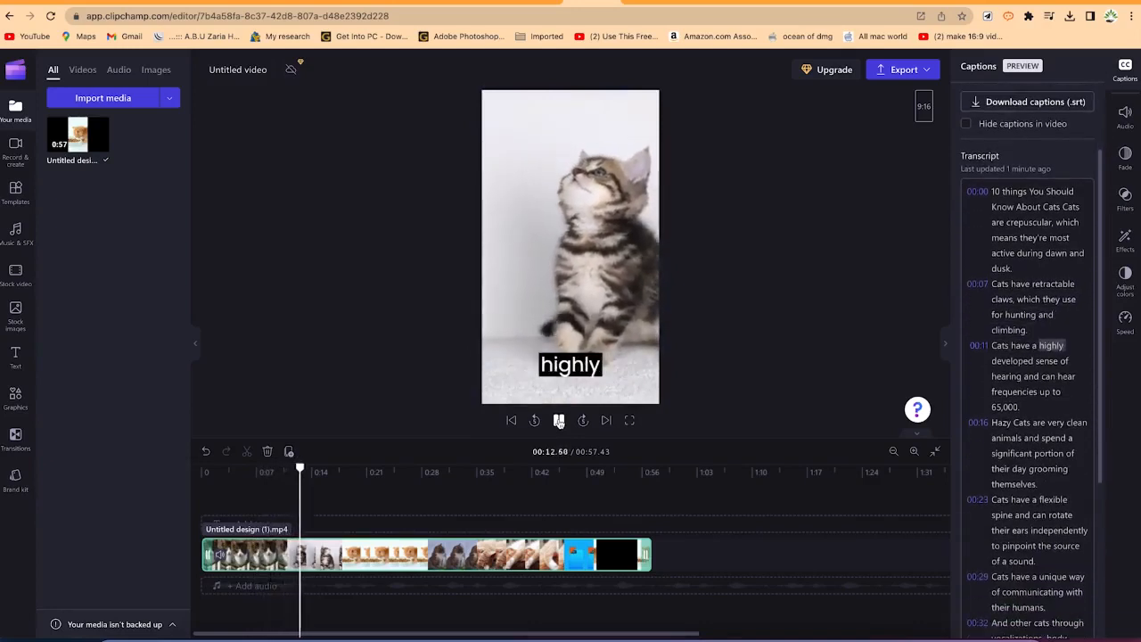
{"action": "key", "text": "space"}
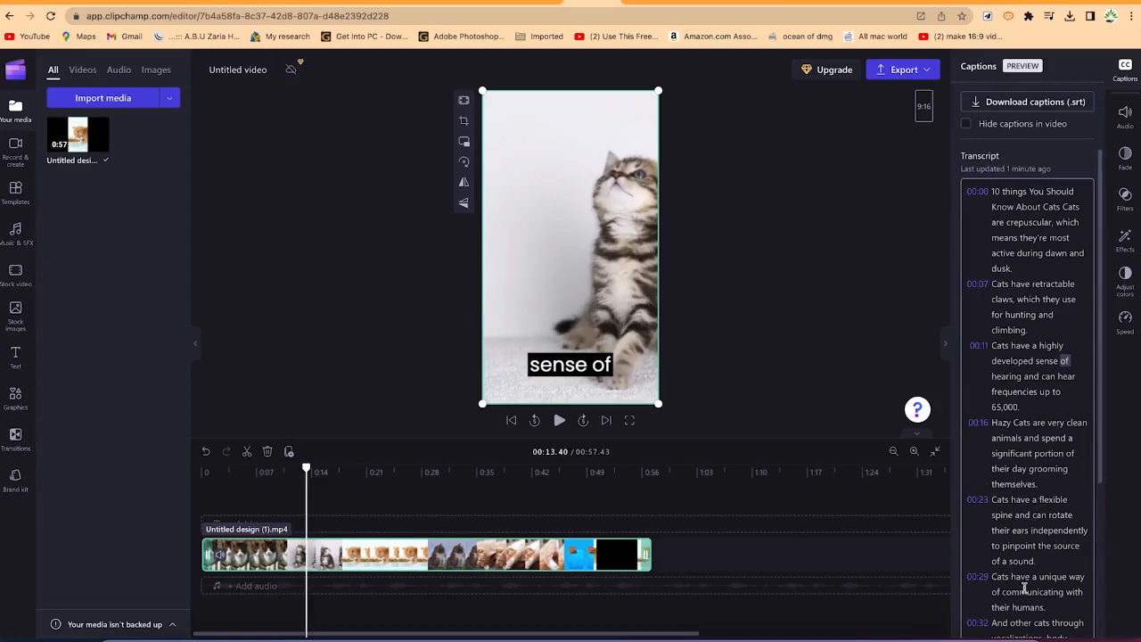
{"action": "left_click", "coordinate": [560, 421]}
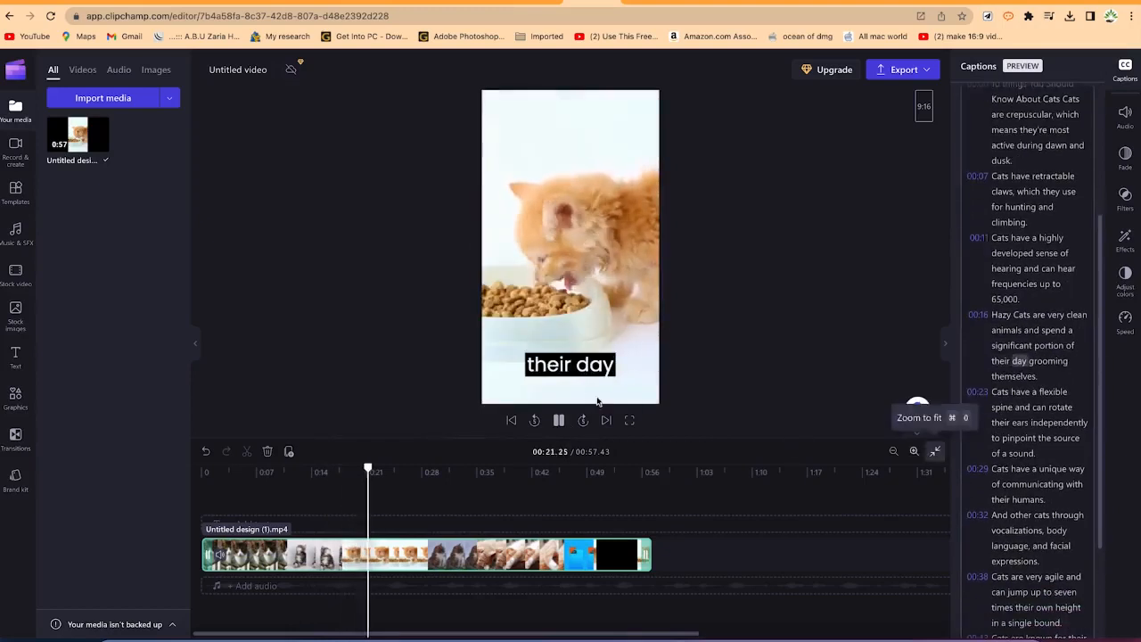
{"action": "key", "text": "space"}
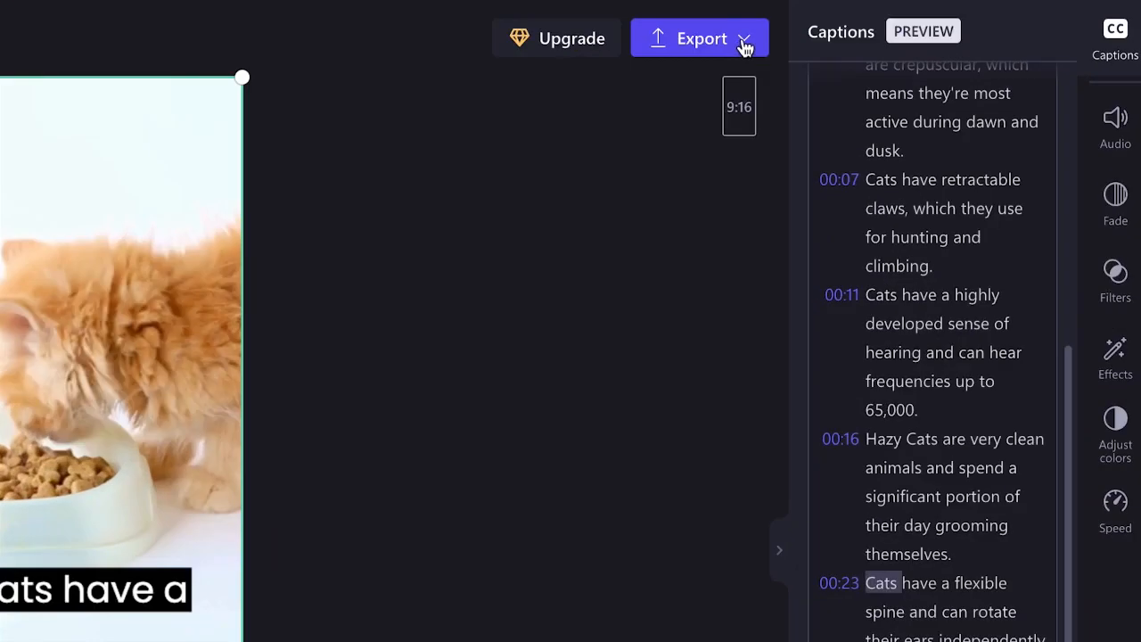
Step: Export the video at 1080p and rename it things to know about cats
{"action": "left_click", "coordinate": [924, 76]}
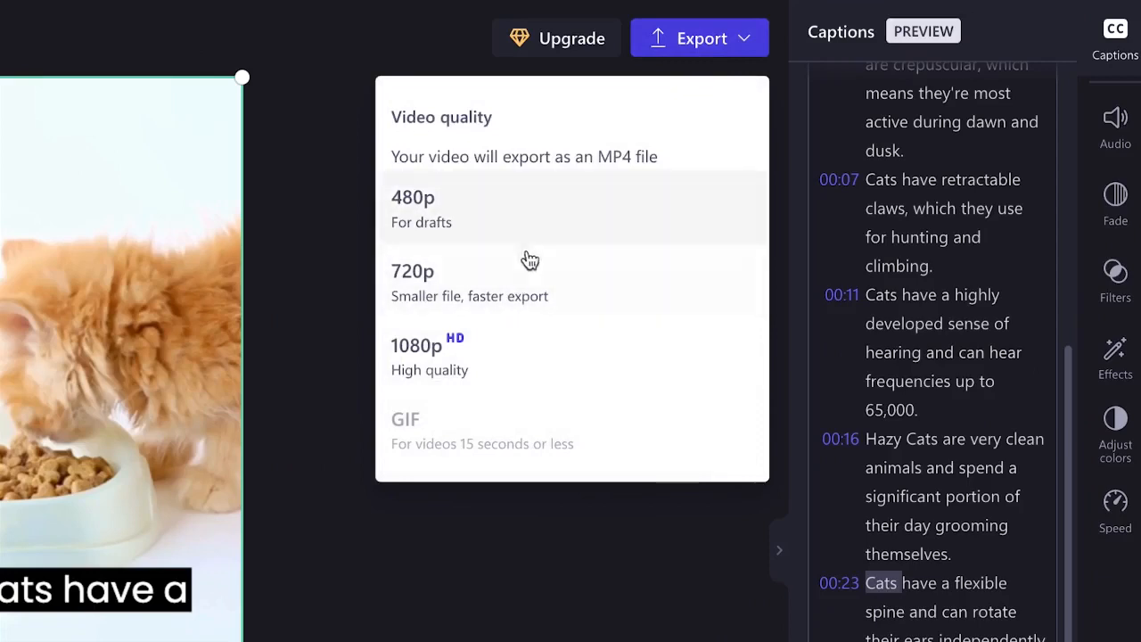
{"action": "left_click", "coordinate": [518, 364]}
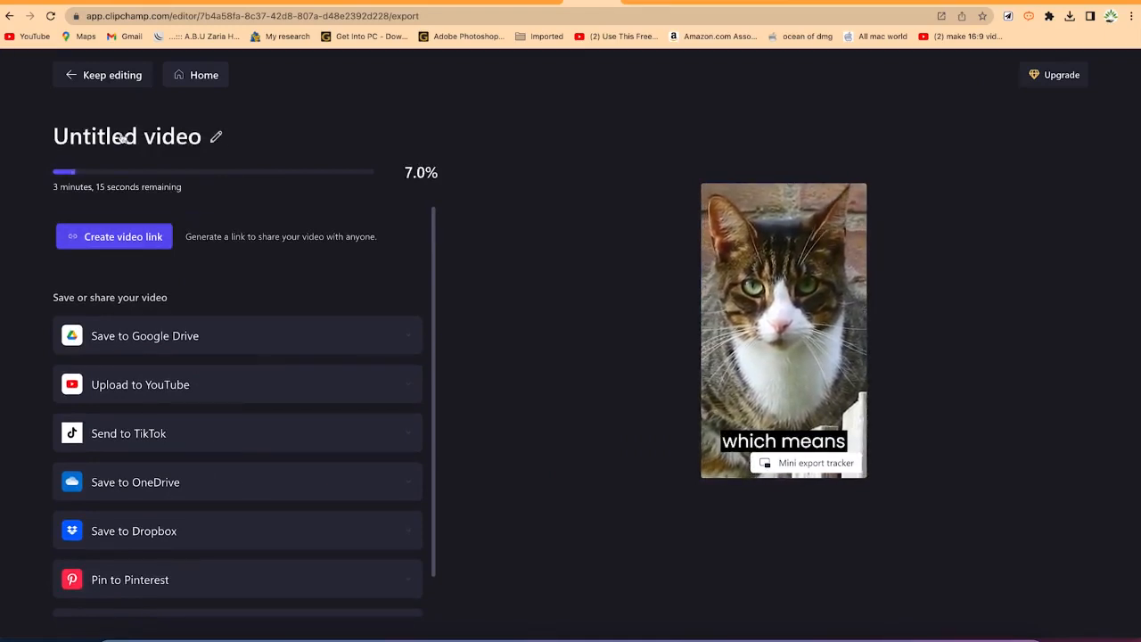
{"action": "left_click", "coordinate": [216, 135]}
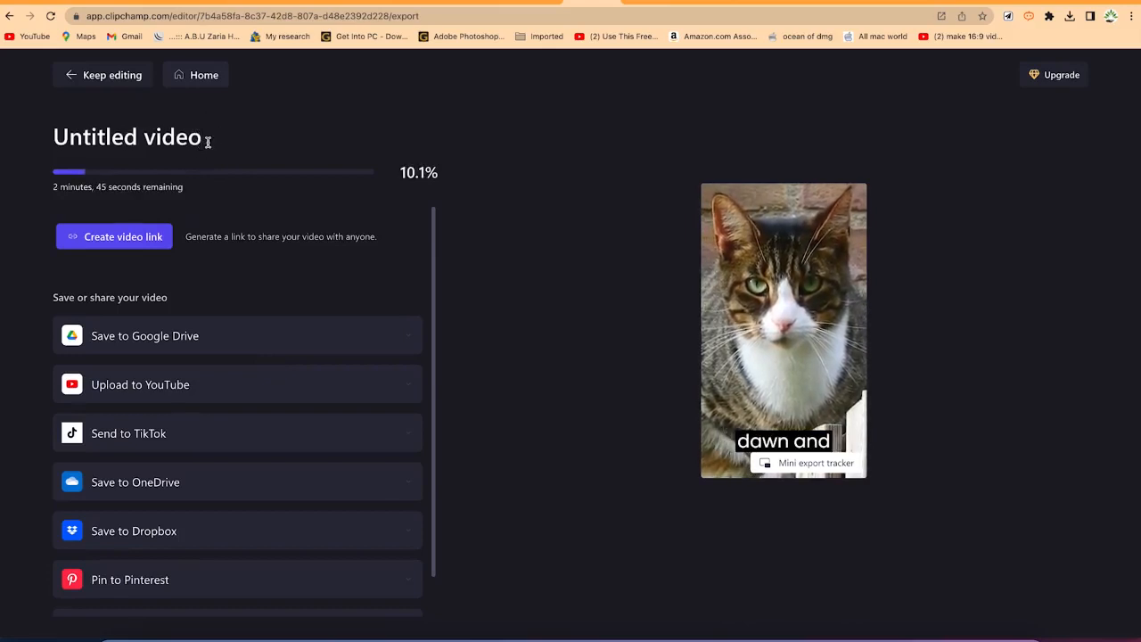
{"action": "left_click_drag", "start_coordinate": [203, 137], "coordinate": [2, 133]}
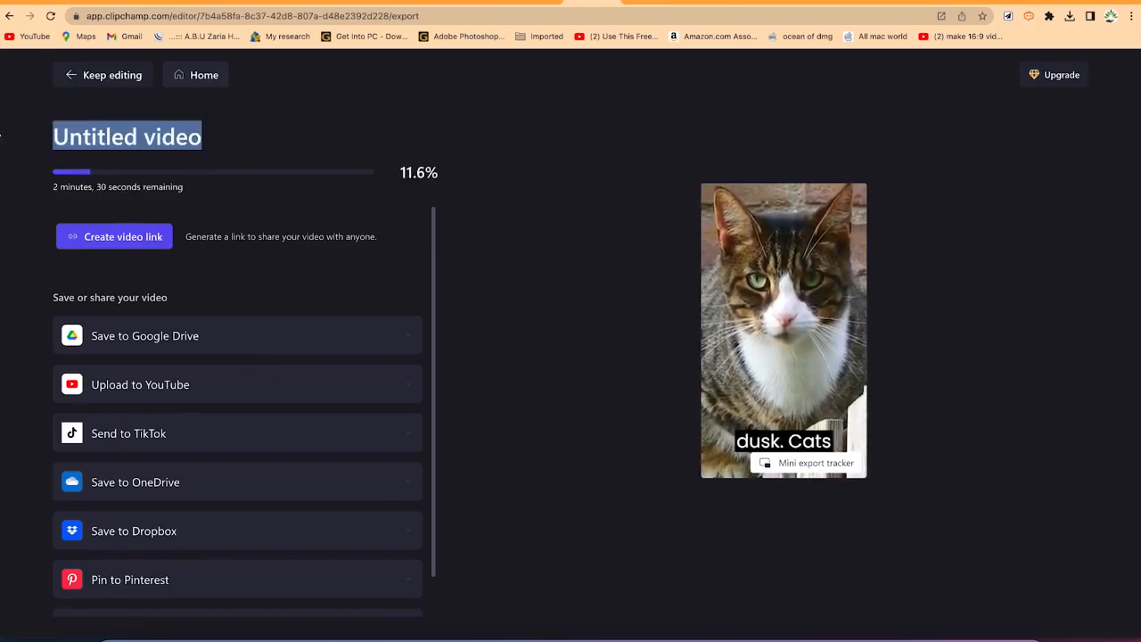
{"action": "type", "text": "thing"}
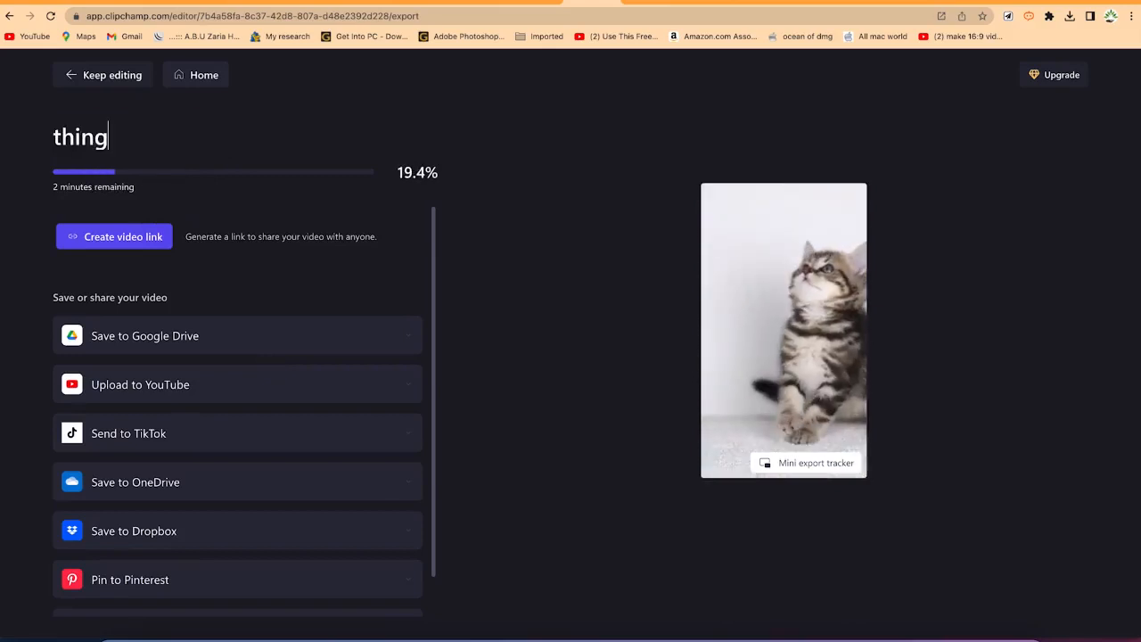
{"action": "type", "text": "s to know about "}
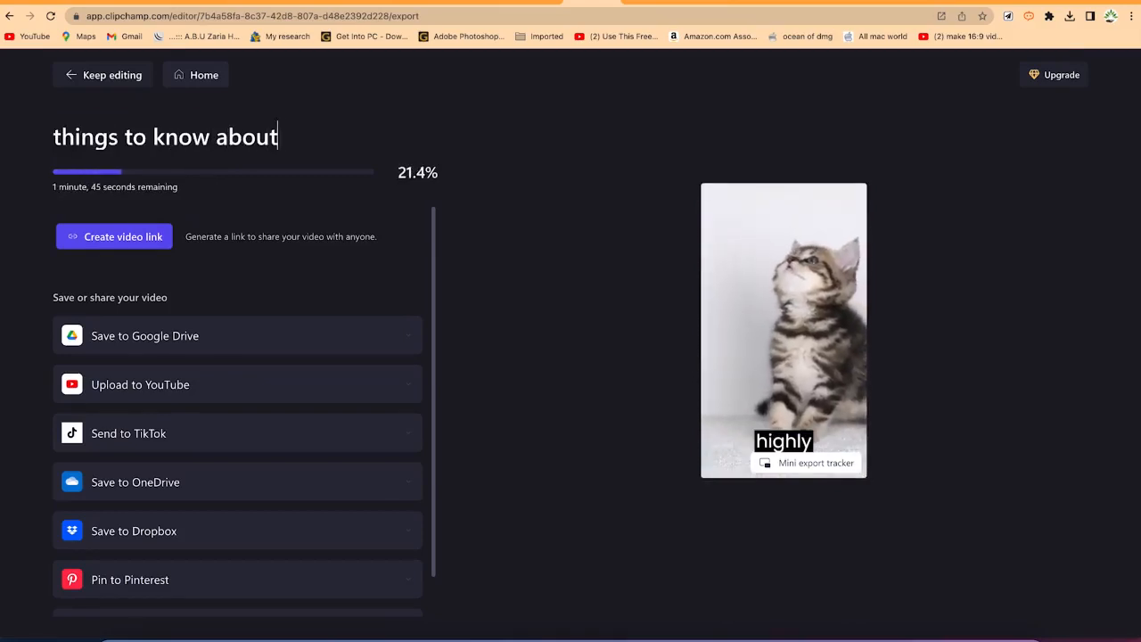
{"action": "type", "text": "cats"}
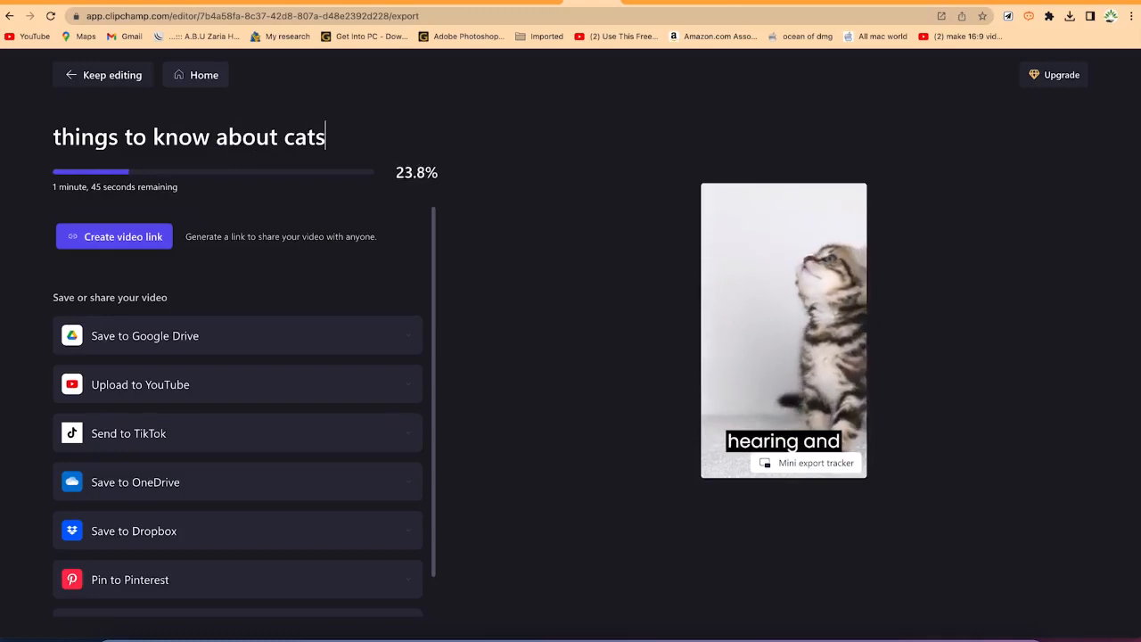
Step: Open the exported things to know about cats video from the Downloads folder to play it
{"action": "left_click", "coordinate": [548, 152]}
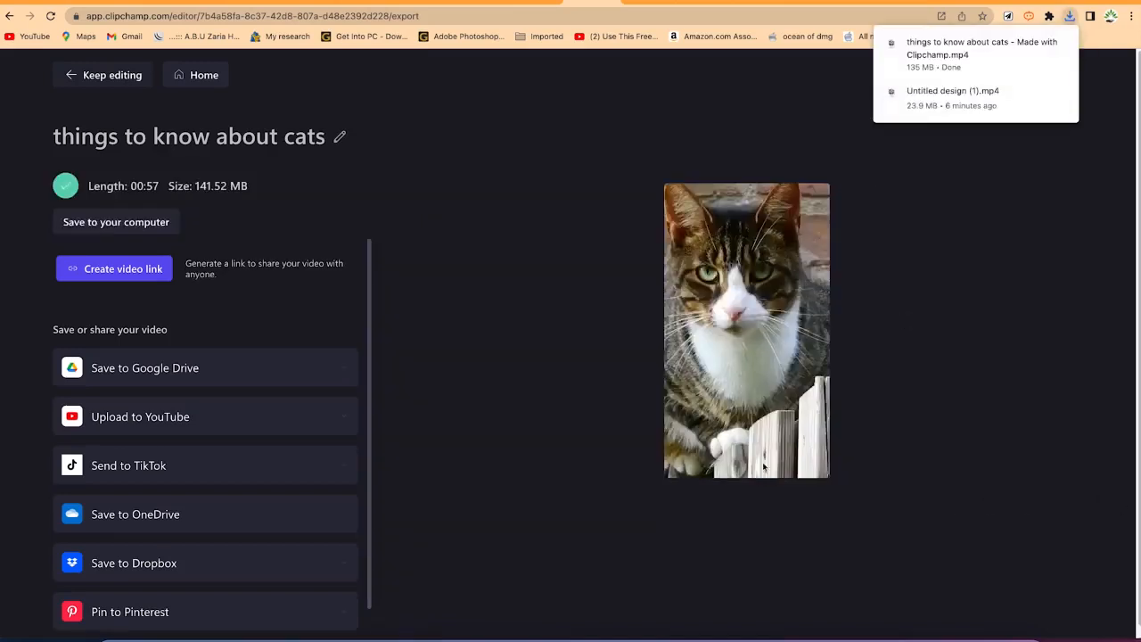
{"action": "mouse_move", "coordinate": [1073, 53]}
{"action": "left_click", "coordinate": [1043, 42]}
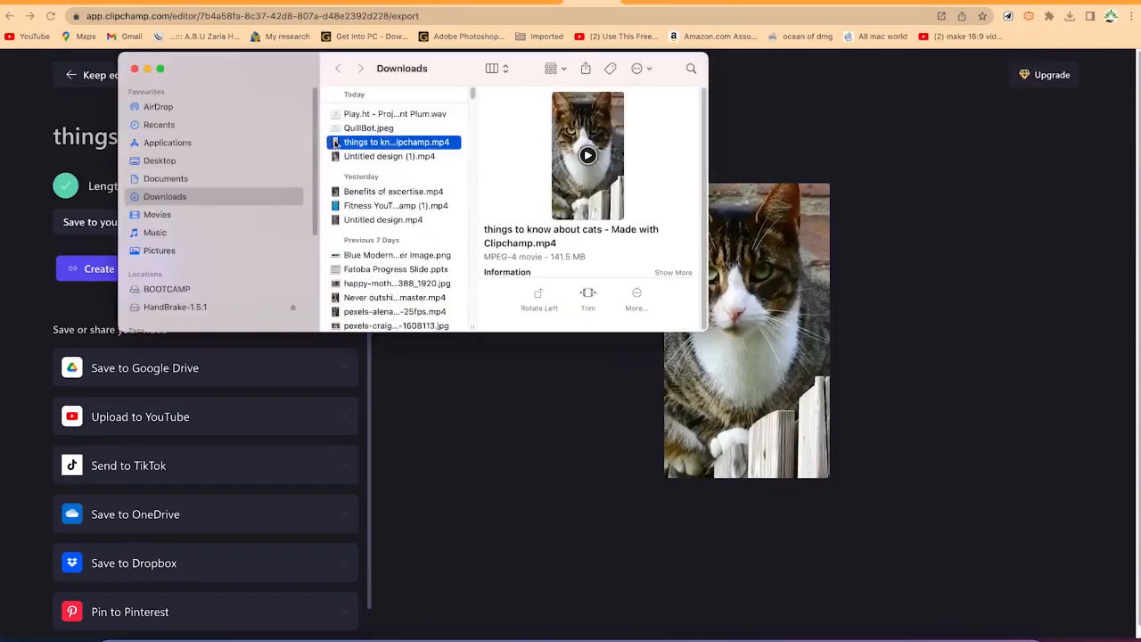
{"action": "double_click", "coordinate": [392, 149]}
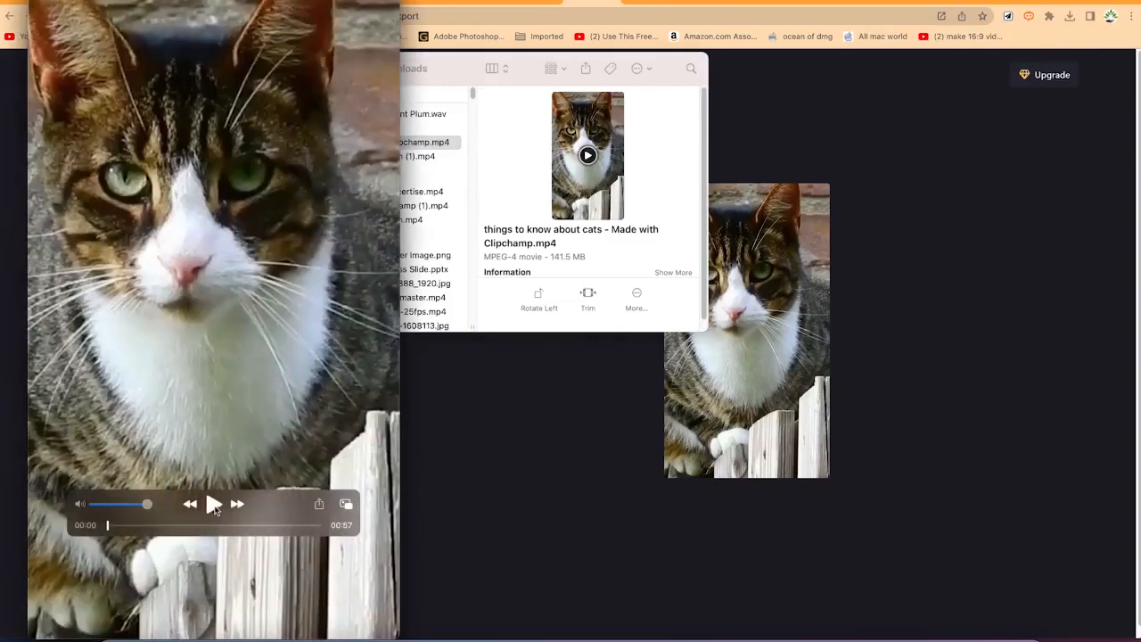
{"action": "left_click", "coordinate": [214, 505]}
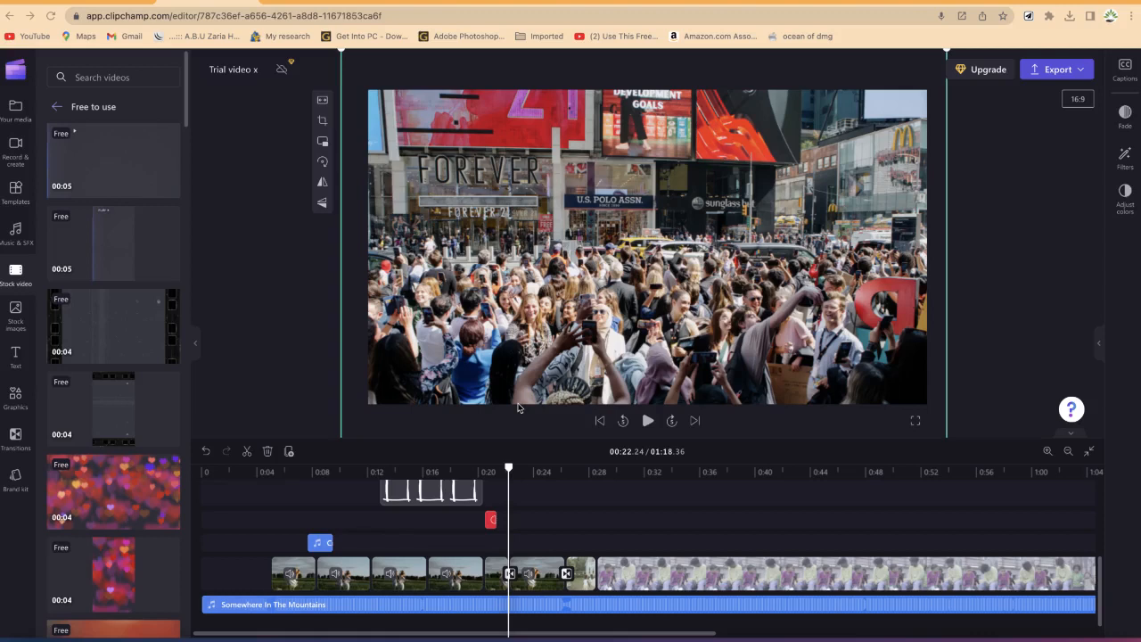
Step: Leave the current project for home without syncing and create a new video from scratch
{"action": "left_click", "coordinate": [15, 71]}
{"action": "left_click", "coordinate": [55, 107]}
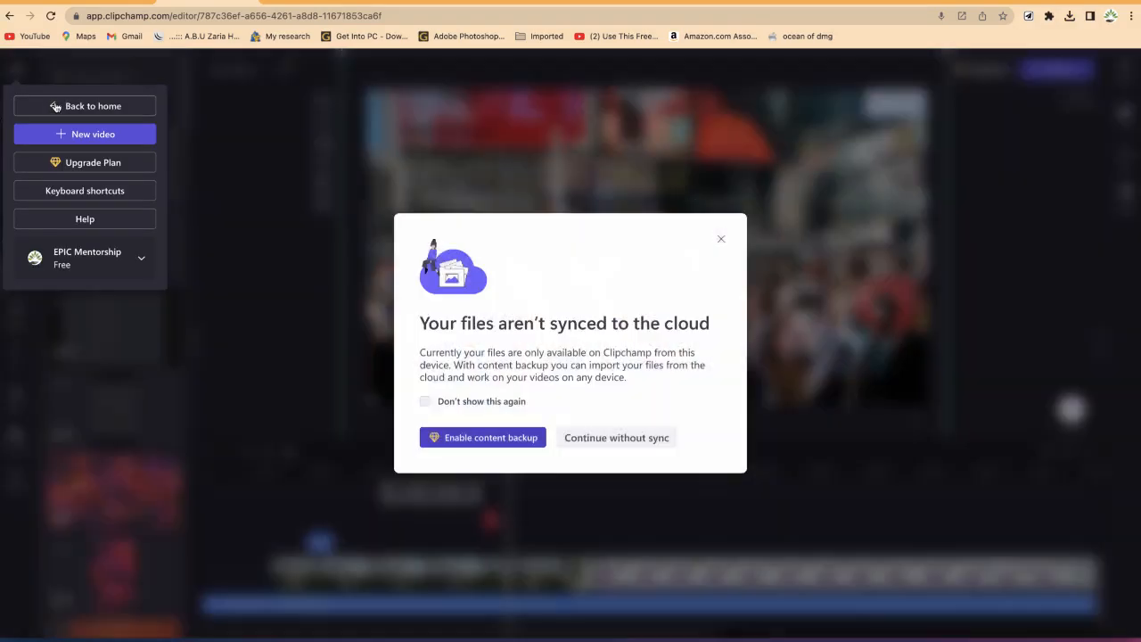
{"action": "left_click", "coordinate": [615, 436]}
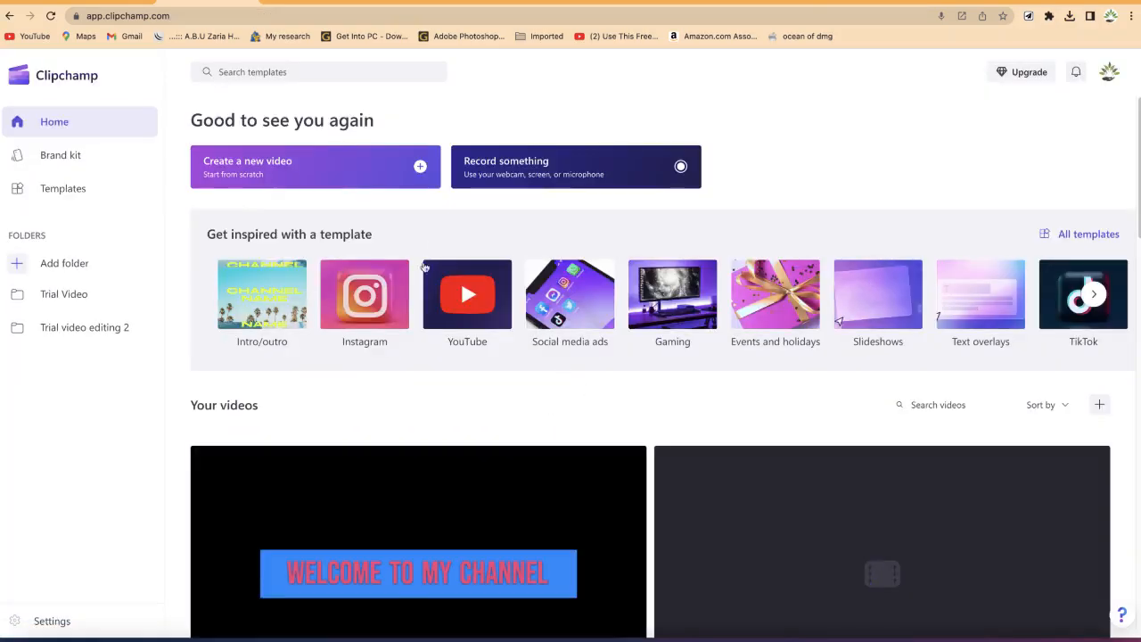
{"action": "left_click", "coordinate": [349, 170]}
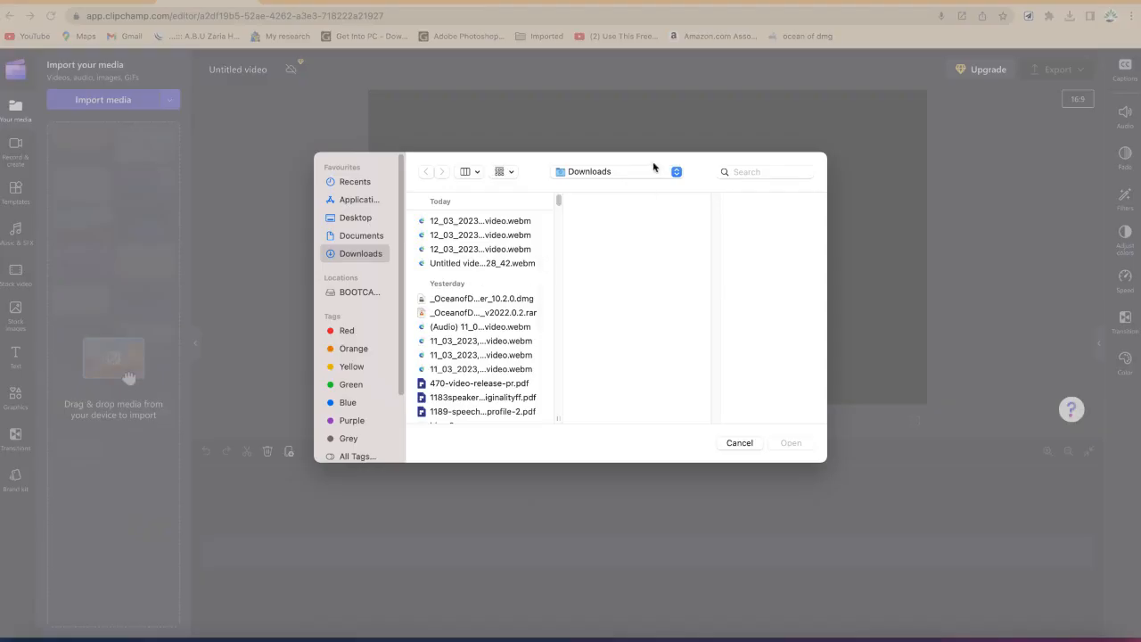
Step: Import Workspace Course Introduction.mp4 from the Clipchamp folder into the media library
{"action": "left_click", "coordinate": [653, 167]}
{"action": "left_click", "coordinate": [632, 257]}
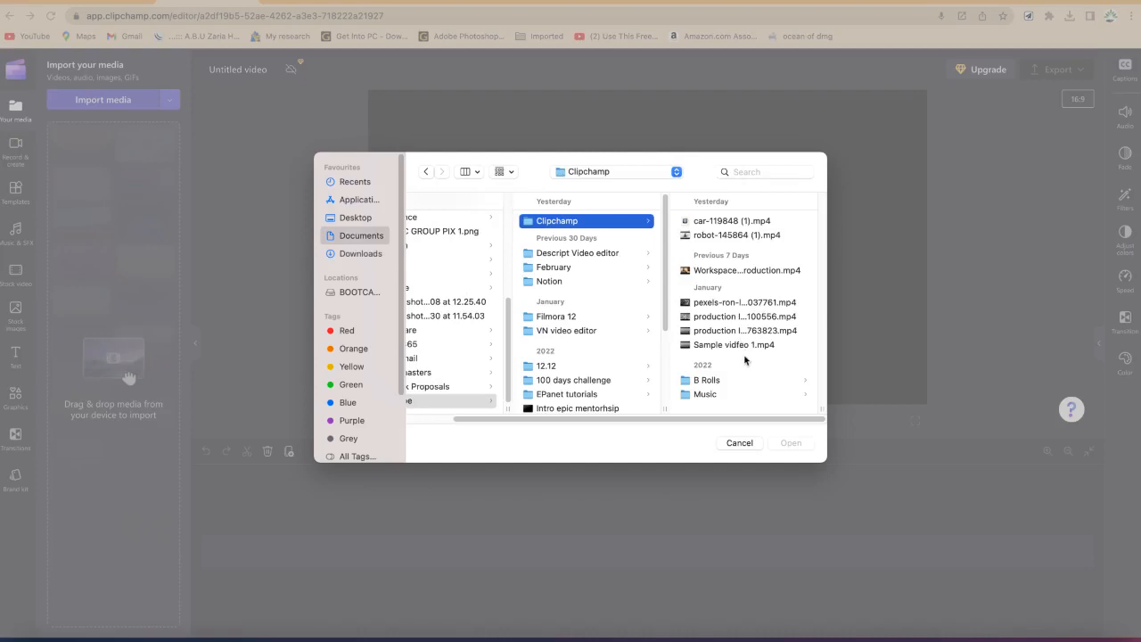
{"action": "left_click", "coordinate": [745, 270]}
{"action": "left_click", "coordinate": [783, 447]}
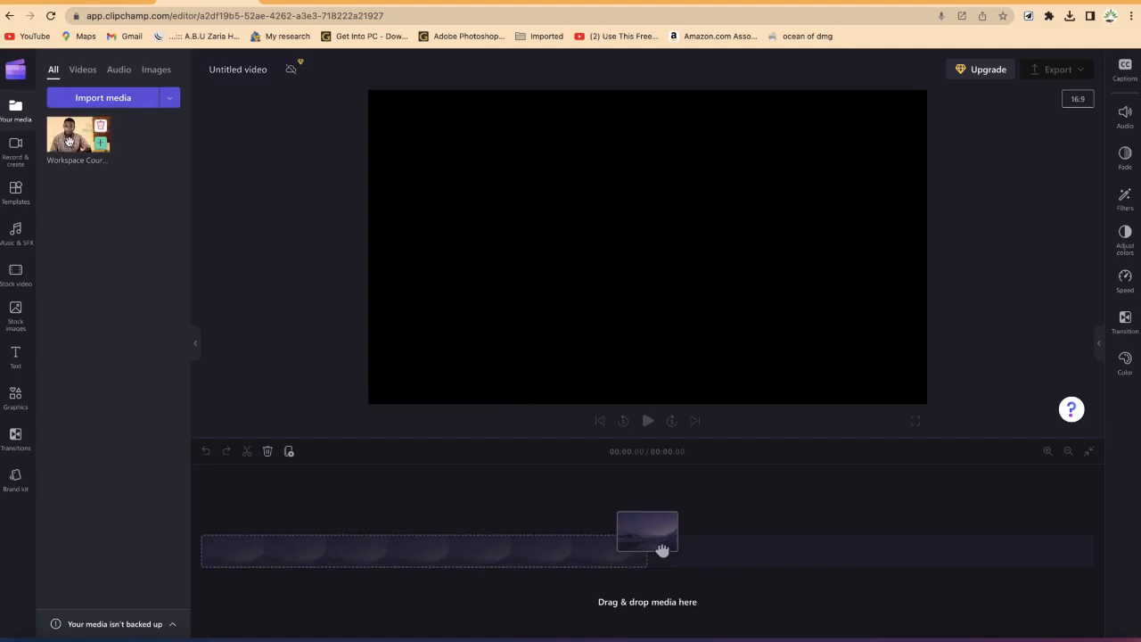
Step: Add the Workspace Course Introduction clip to the timeline and preview its first seconds
{"action": "left_click", "coordinate": [102, 143]}
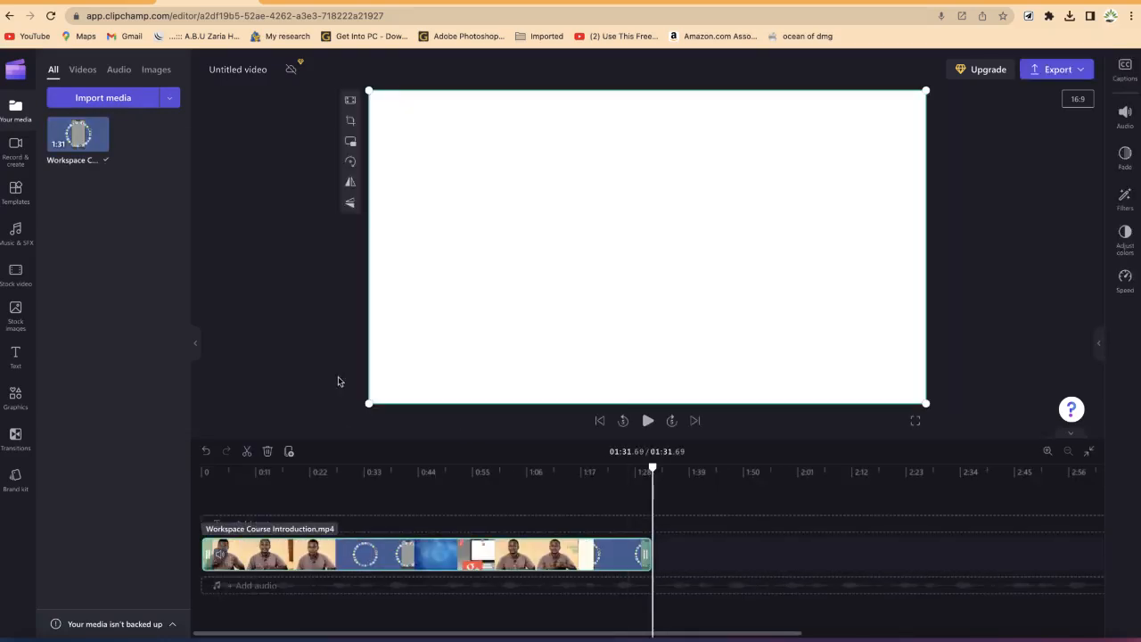
{"action": "left_click_drag", "start_coordinate": [657, 471], "coordinate": [164, 461]}
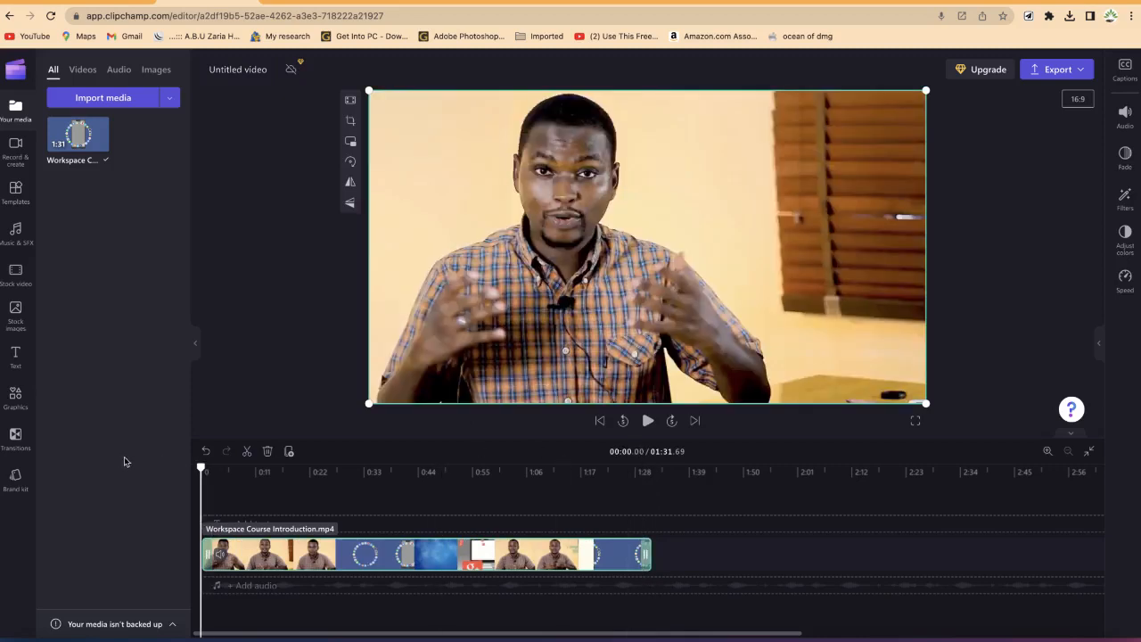
{"action": "key", "text": "space"}
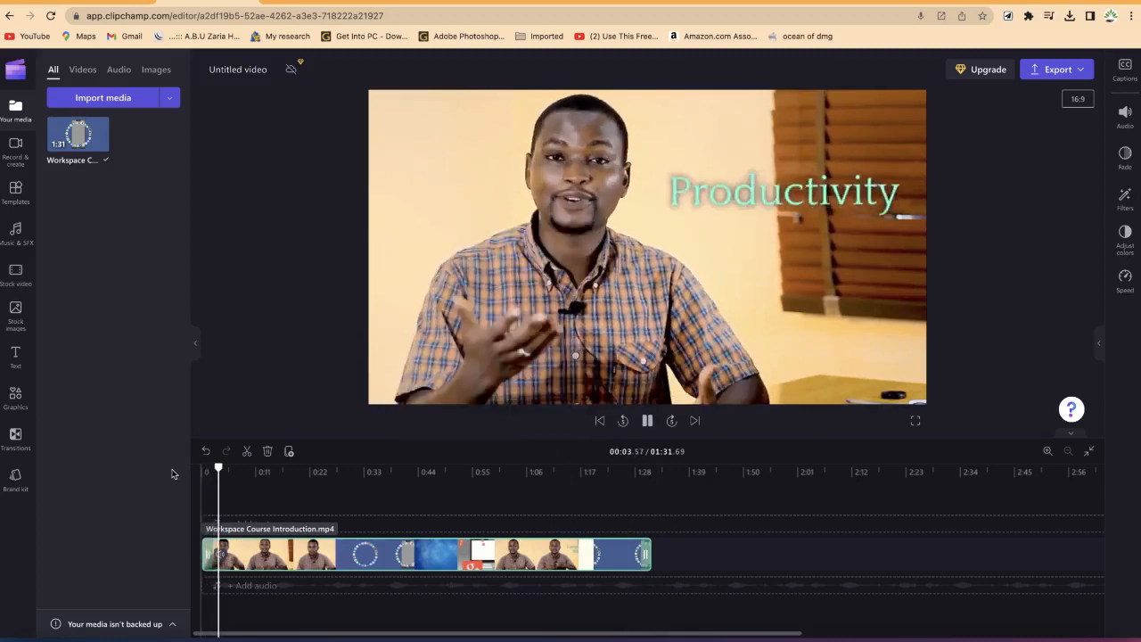
{"action": "key", "text": "space"}
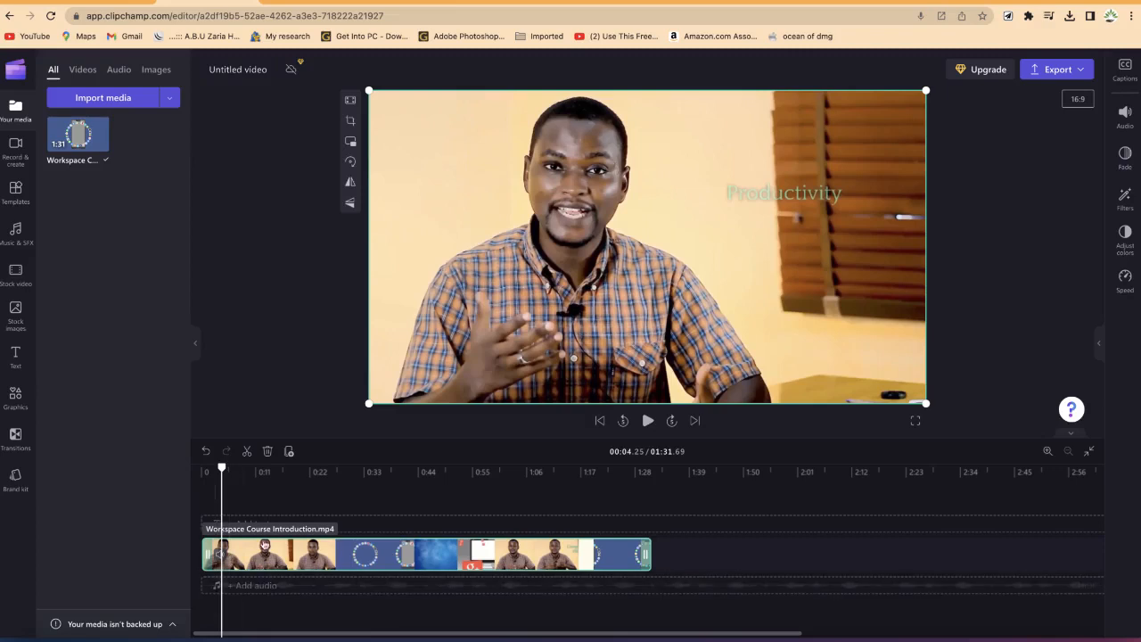
Step: Shift the video clip later to leave a gap and add a Clean Title text at the timeline start
{"action": "left_click_drag", "start_coordinate": [266, 558], "coordinate": [339, 559]}
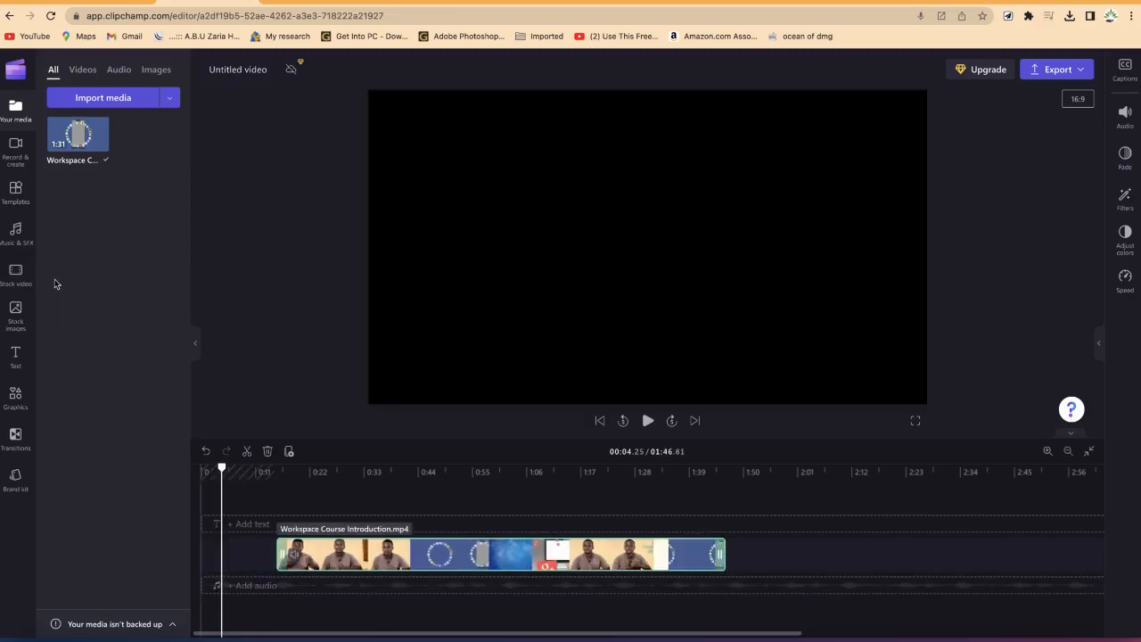
{"action": "left_click", "coordinate": [17, 358]}
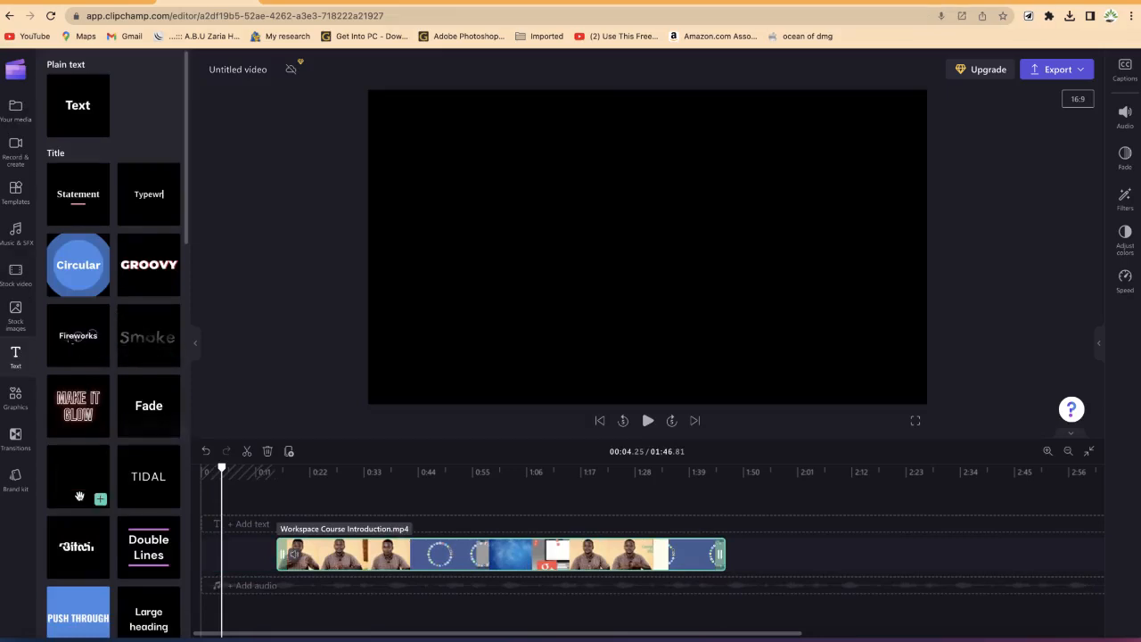
{"action": "left_click_drag", "start_coordinate": [78, 495], "coordinate": [230, 562]}
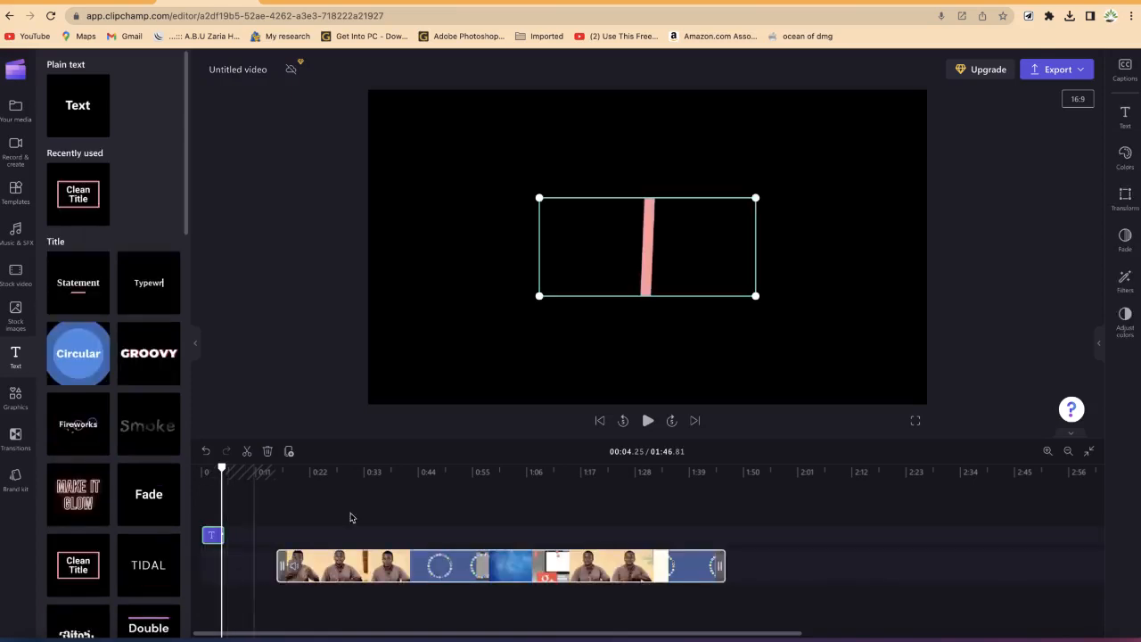
Step: Move the video clip back so it starts just after the Clean Title clip
{"action": "left_click", "coordinate": [243, 565]}
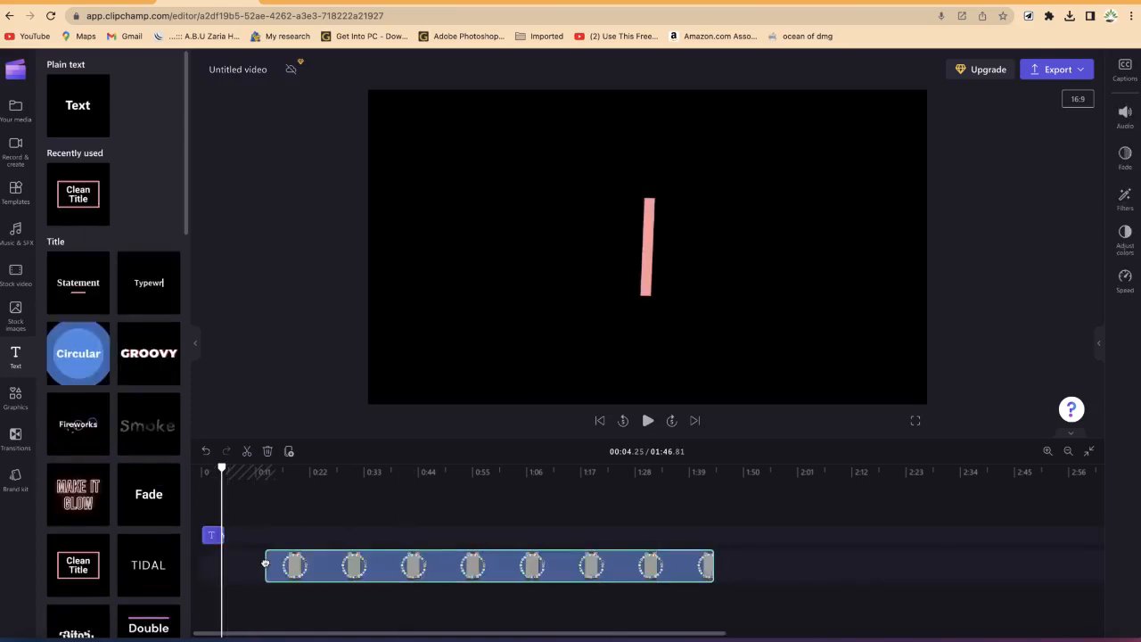
{"action": "left_click_drag", "start_coordinate": [247, 563], "coordinate": [256, 562]}
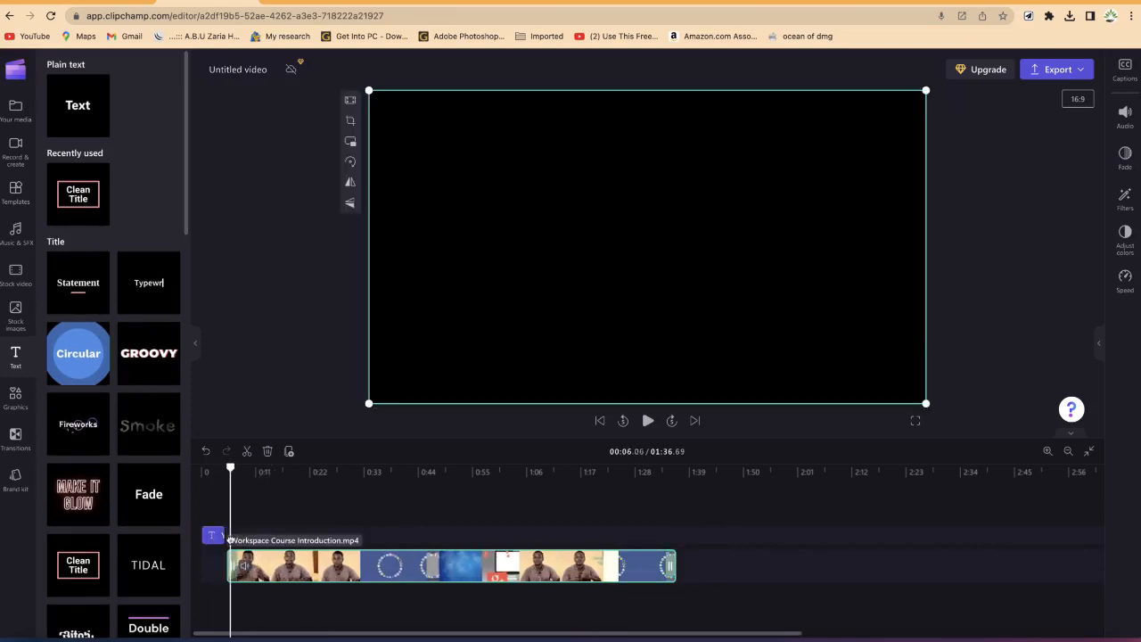
{"action": "left_click", "coordinate": [219, 536]}
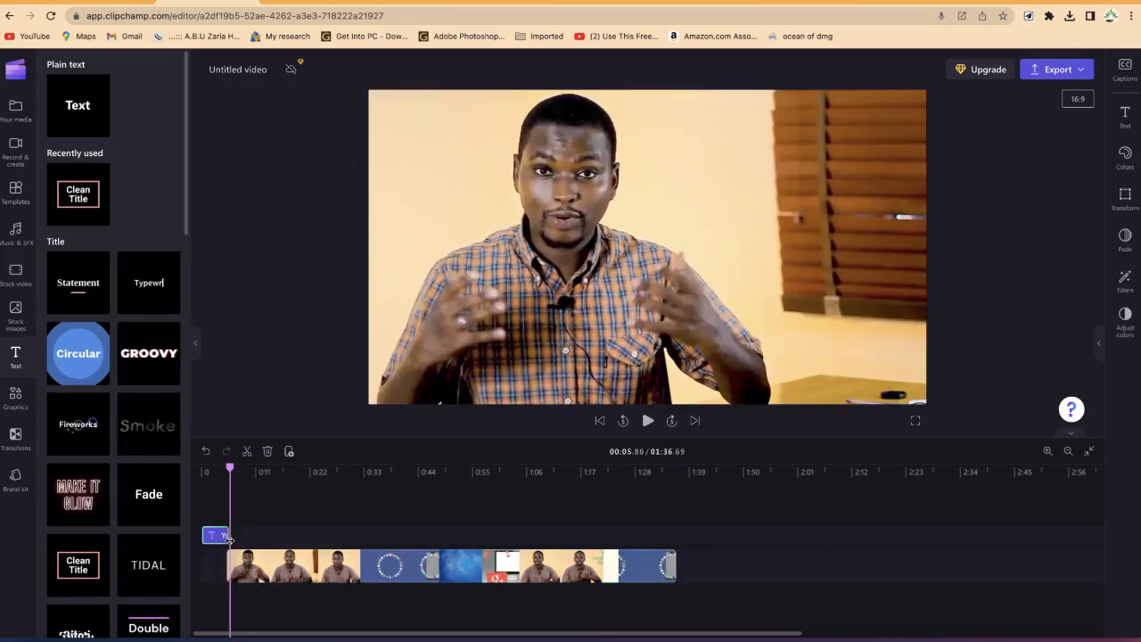
{"action": "left_click_drag", "start_coordinate": [229, 467], "coordinate": [216, 468]}
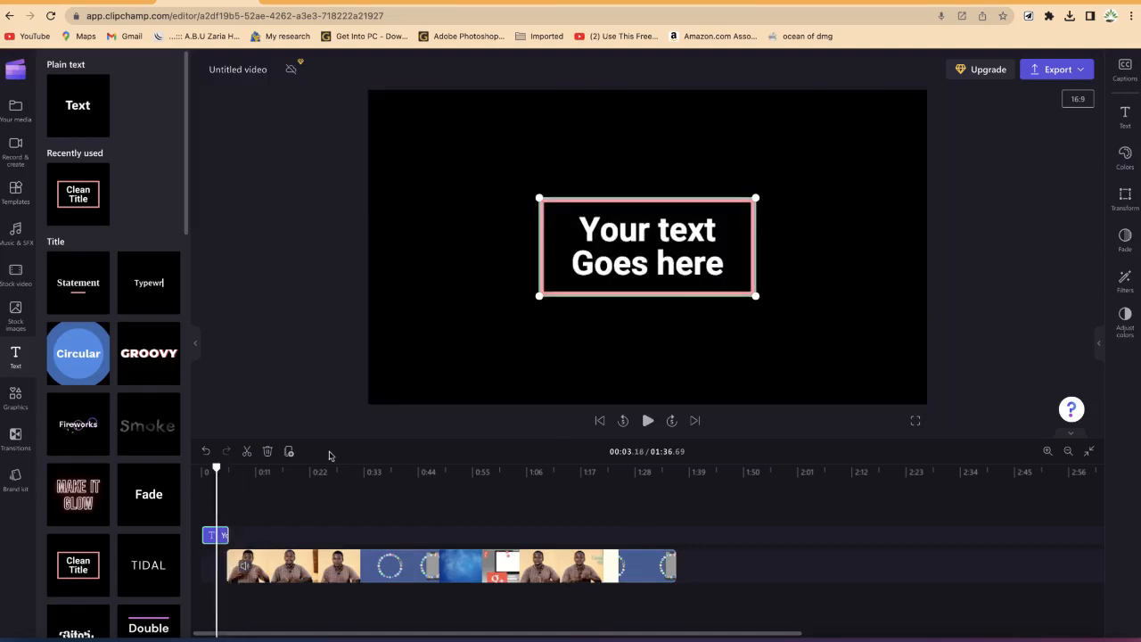
Step: Replace the title's text with "Welcome to my channel"
{"action": "left_click", "coordinate": [661, 231]}
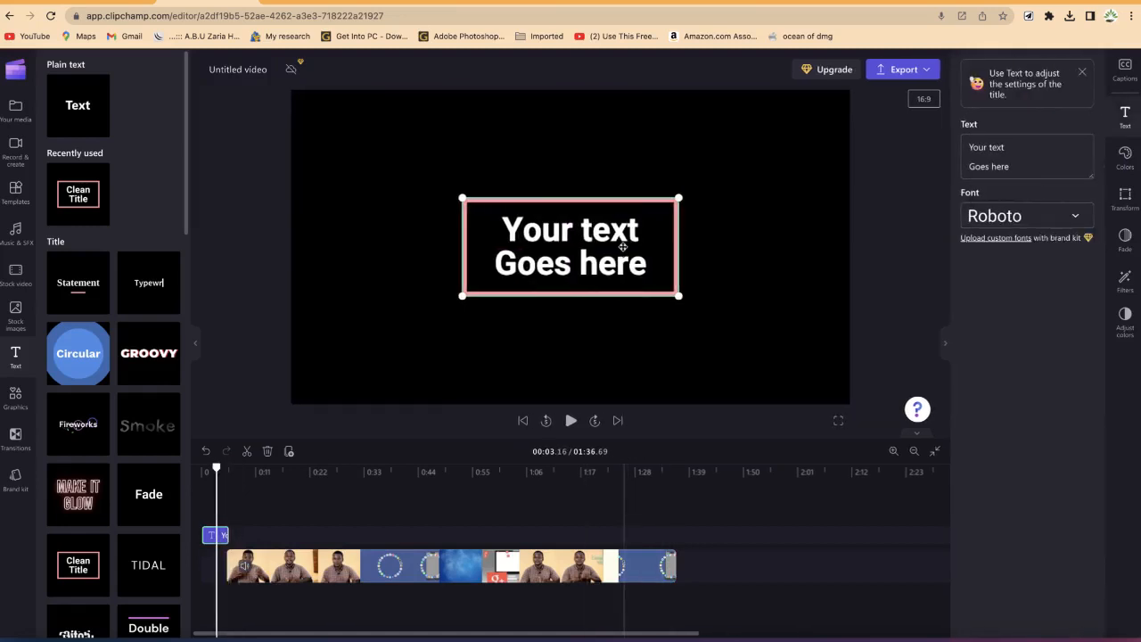
{"action": "left_click", "coordinate": [1052, 159]}
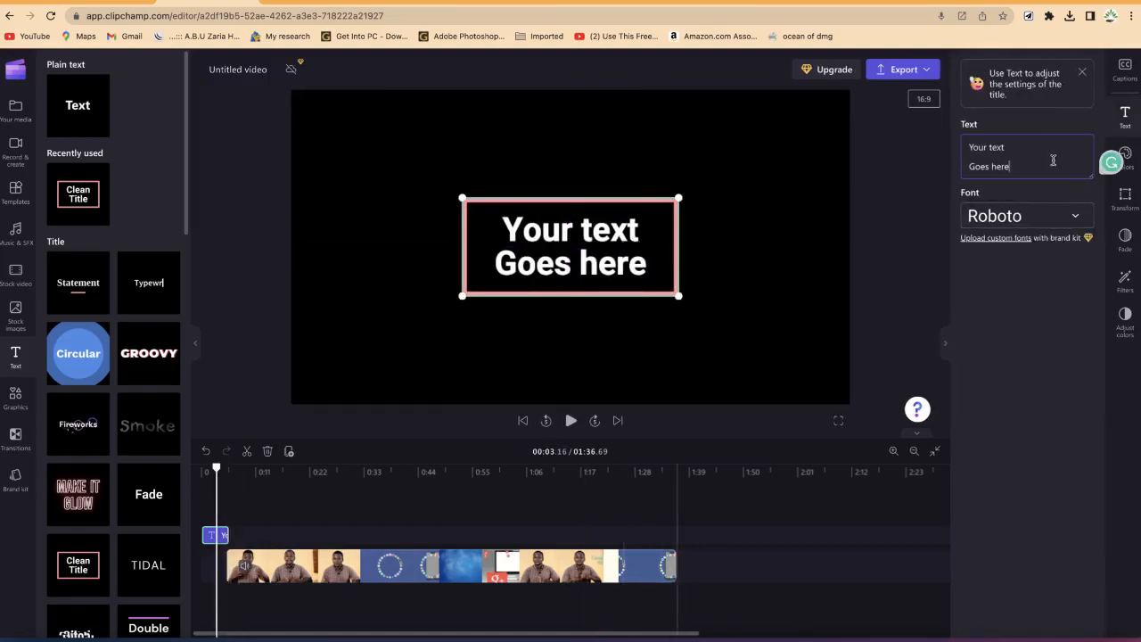
{"action": "key", "text": "ctrl+a"}
{"action": "type", "text": "Wec"}
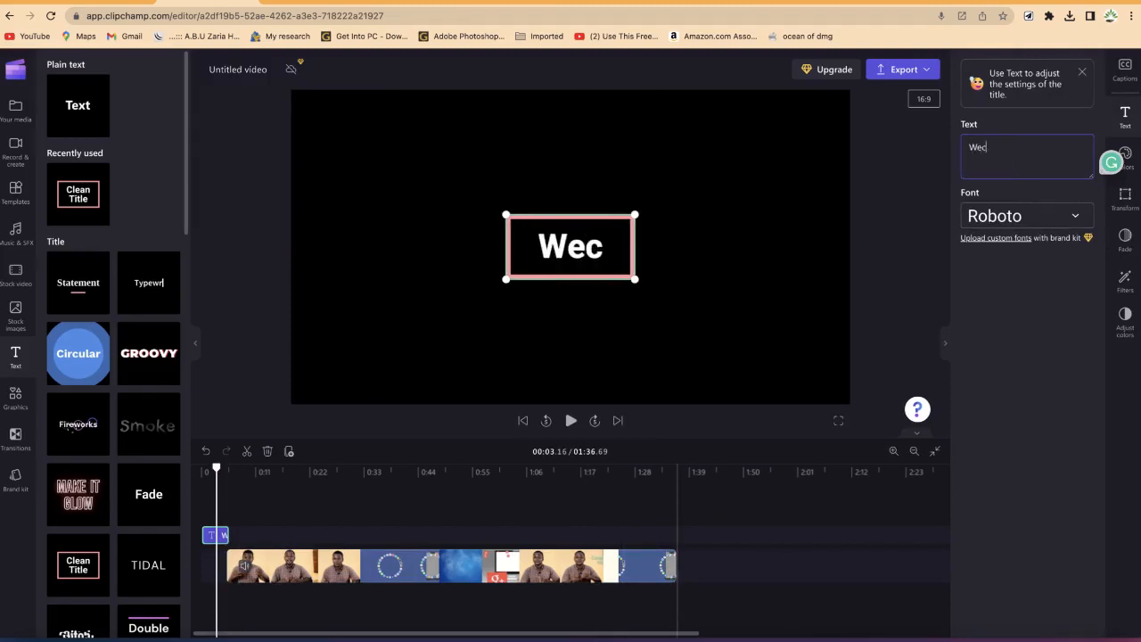
{"action": "key", "text": "BackSpace"}
{"action": "type", "text": "lcome to"}
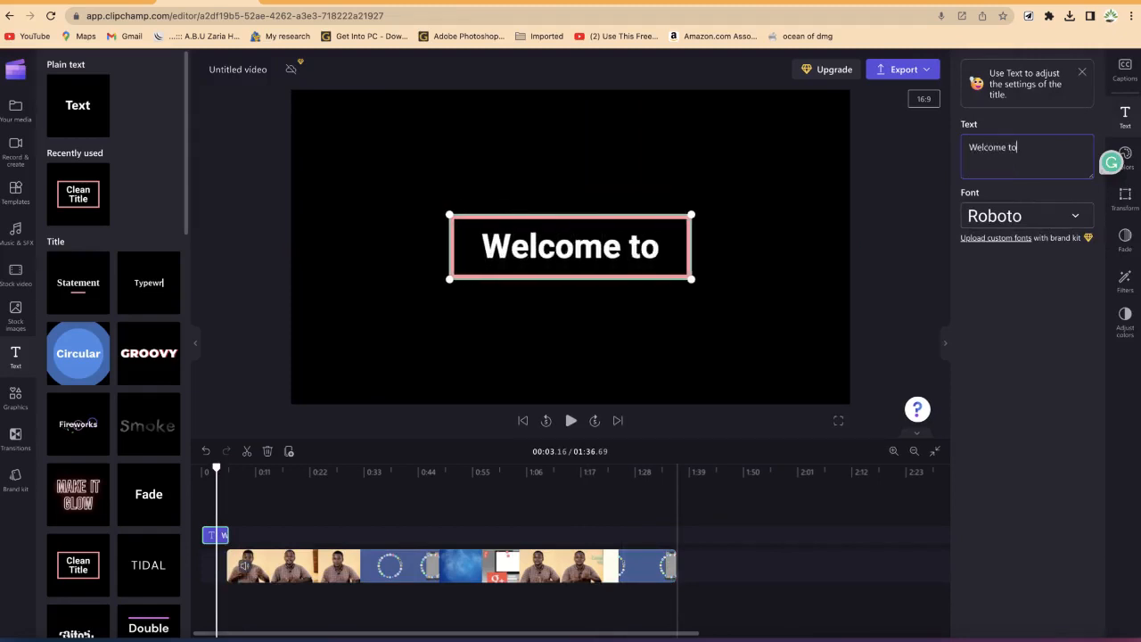
{"action": "type", "text": " my channel"}
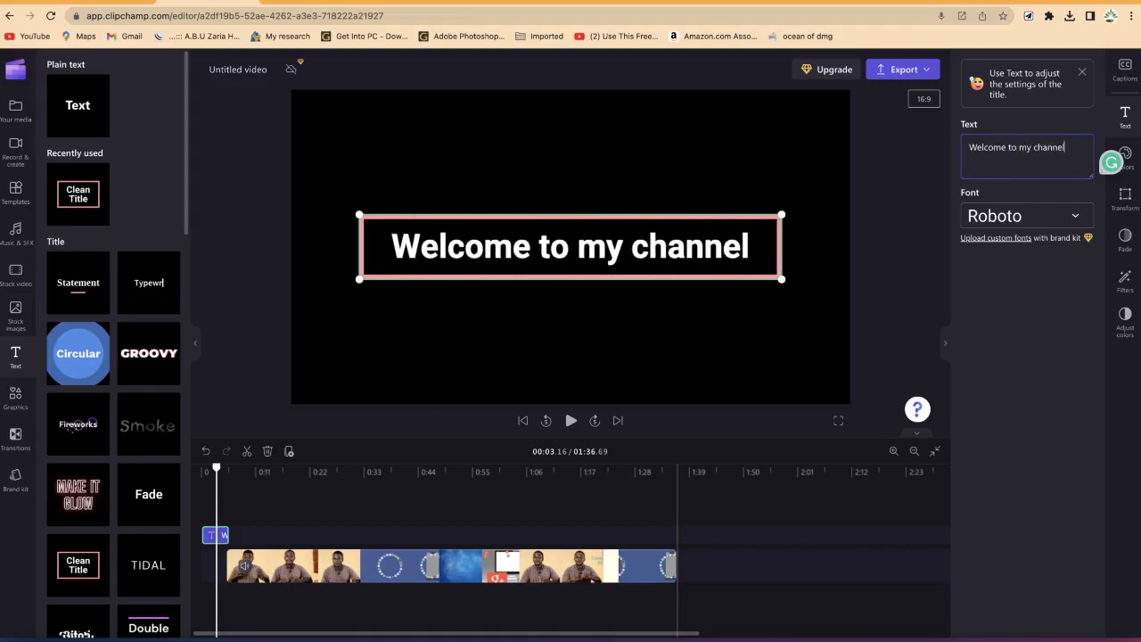
Step: Play back the opening title from the start of the timeline
{"action": "left_click_drag", "start_coordinate": [217, 467], "coordinate": [179, 475]}
{"action": "key", "text": "space"}
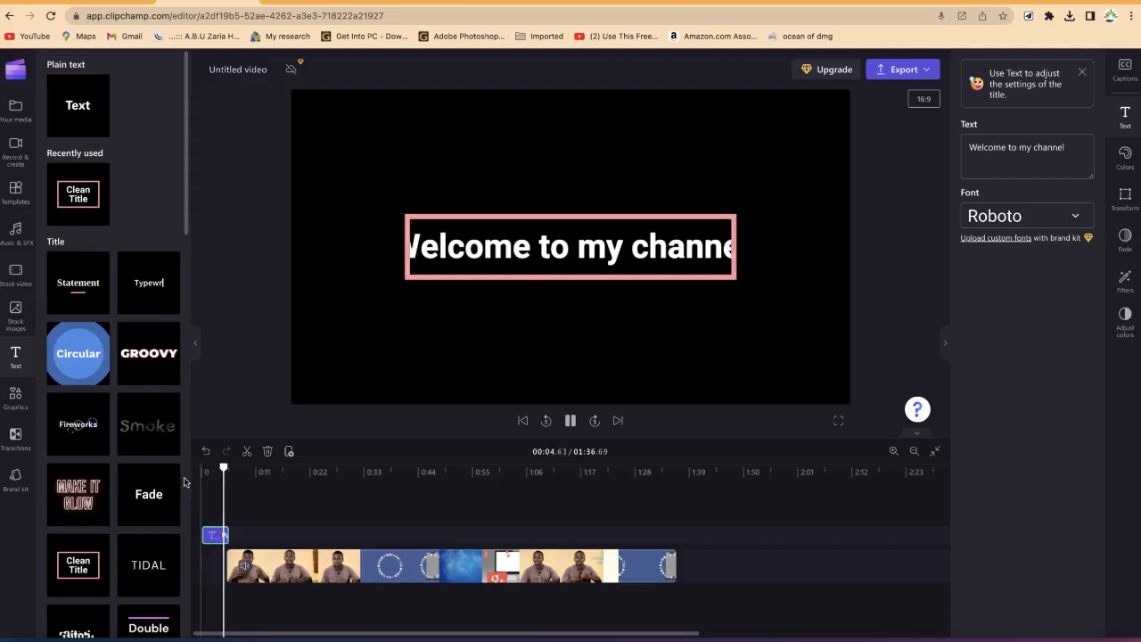
{"action": "key", "text": "space"}
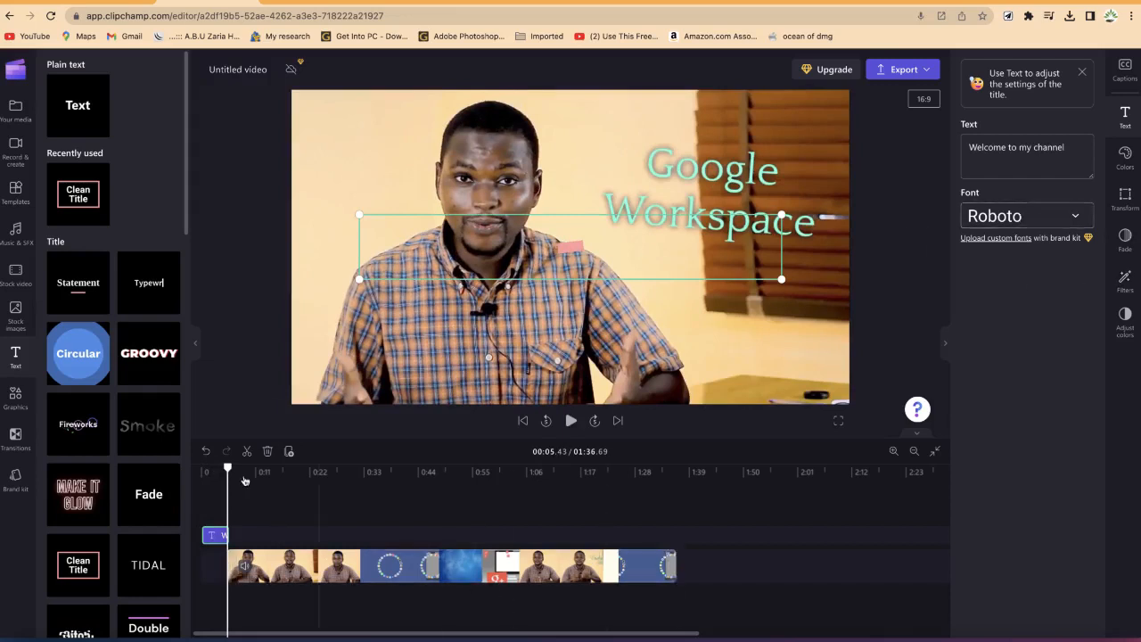
{"action": "left_click_drag", "start_coordinate": [227, 469], "coordinate": [213, 469]}
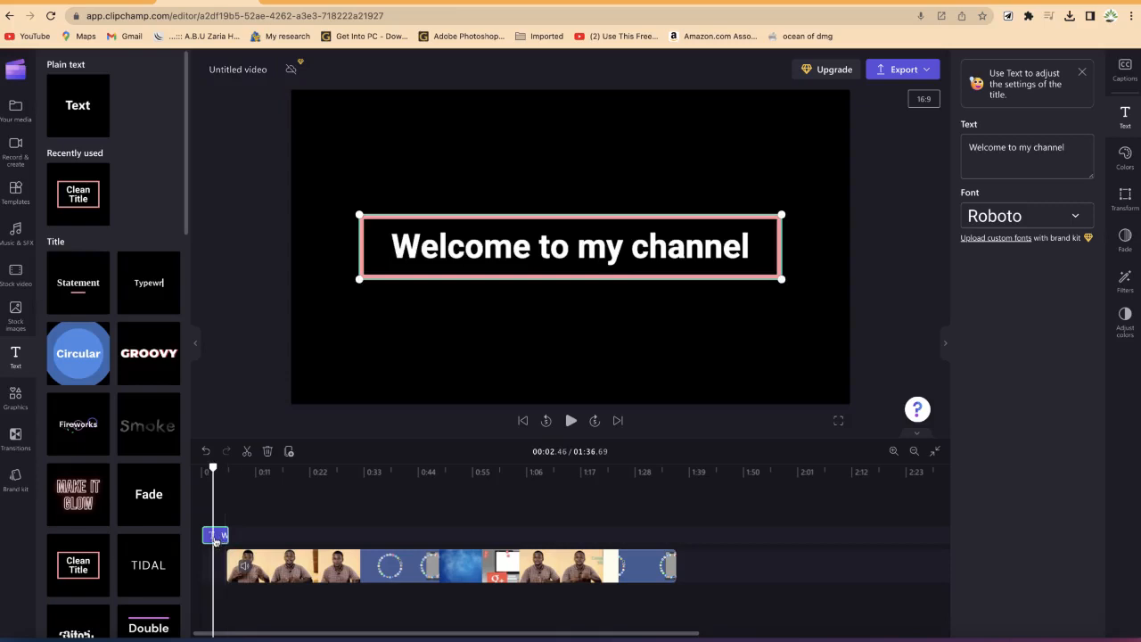
Step: Reduce the title's size slightly with the Transform size setting
{"action": "left_click", "coordinate": [1063, 218]}
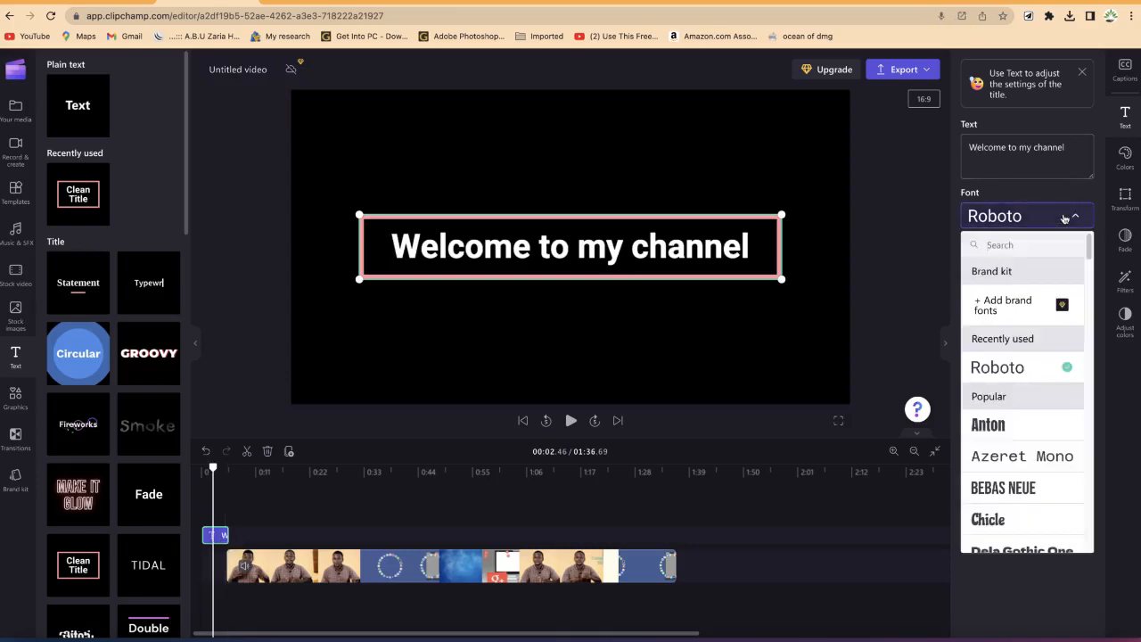
{"action": "left_click", "coordinate": [1137, 200]}
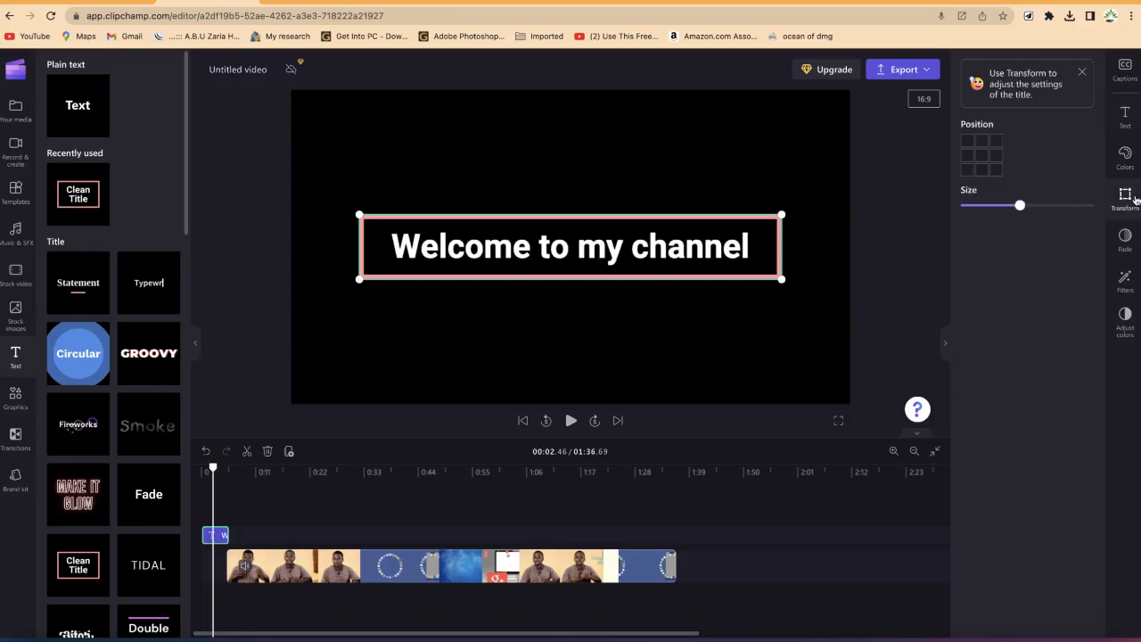
{"action": "left_click_drag", "start_coordinate": [1005, 207], "coordinate": [1003, 206]}
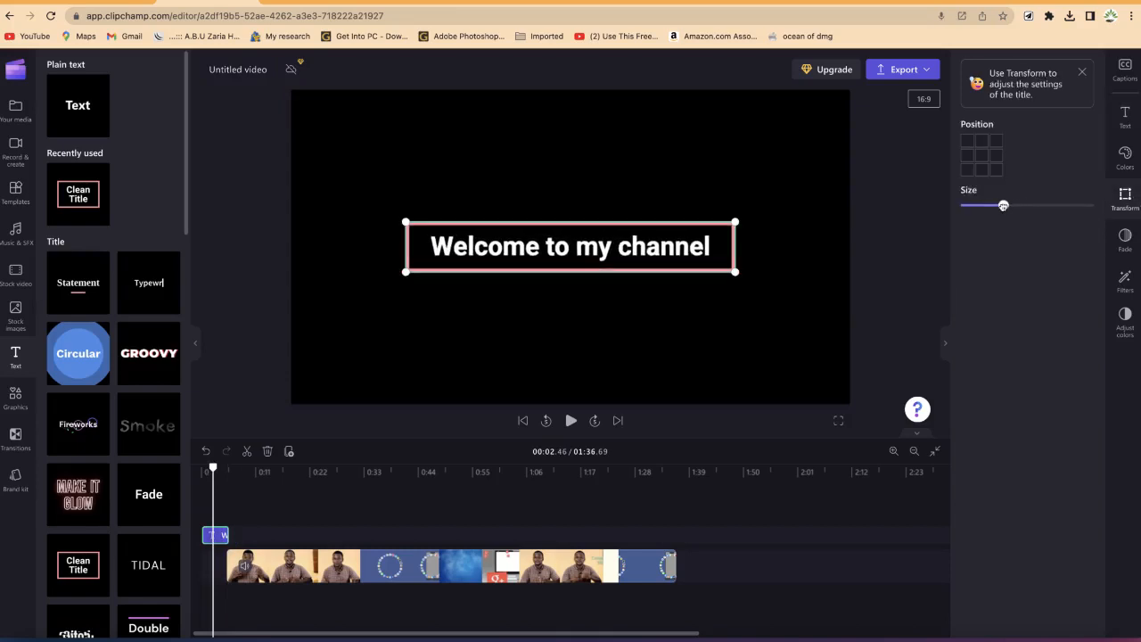
Step: Browse the title's colour, filter and text settings
{"action": "left_click", "coordinate": [1133, 160]}
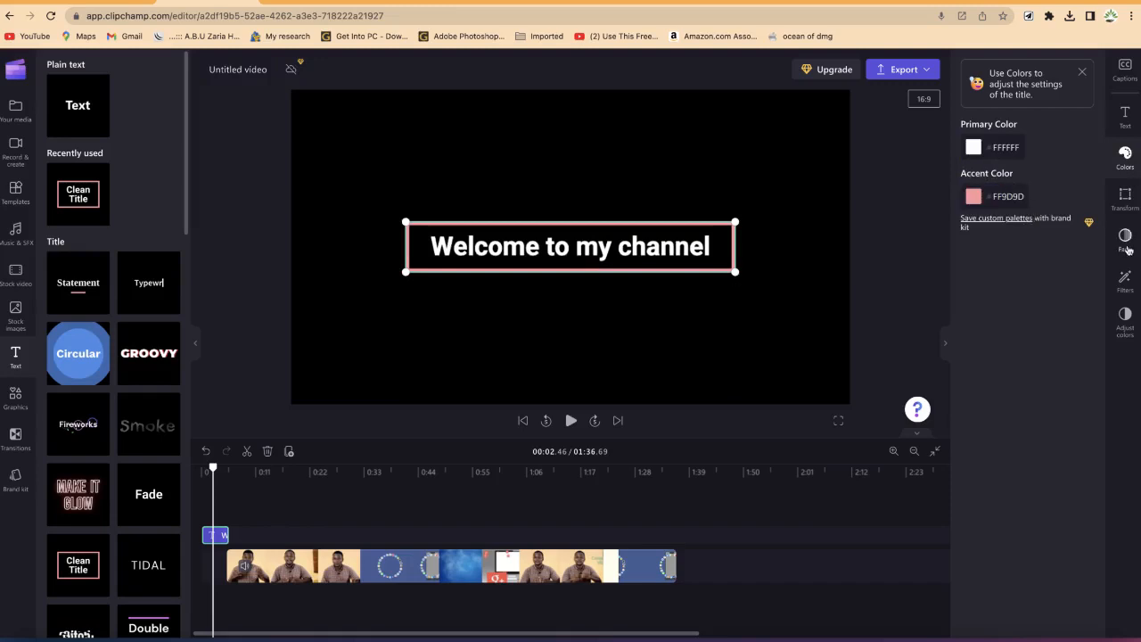
{"action": "left_click", "coordinate": [1125, 280]}
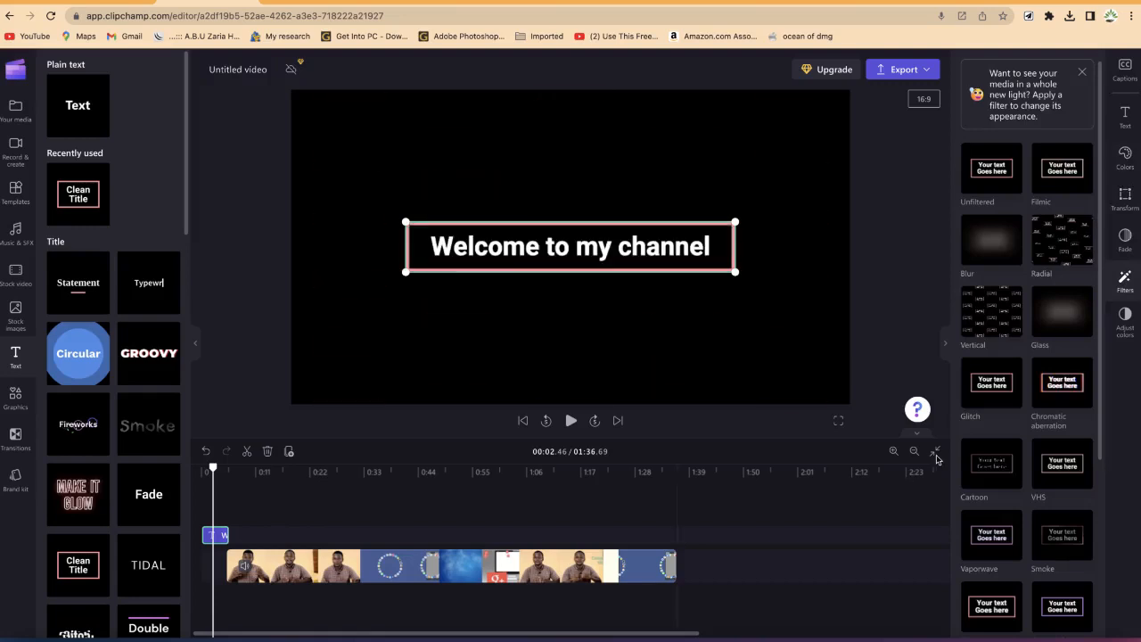
{"action": "left_click", "coordinate": [1126, 116]}
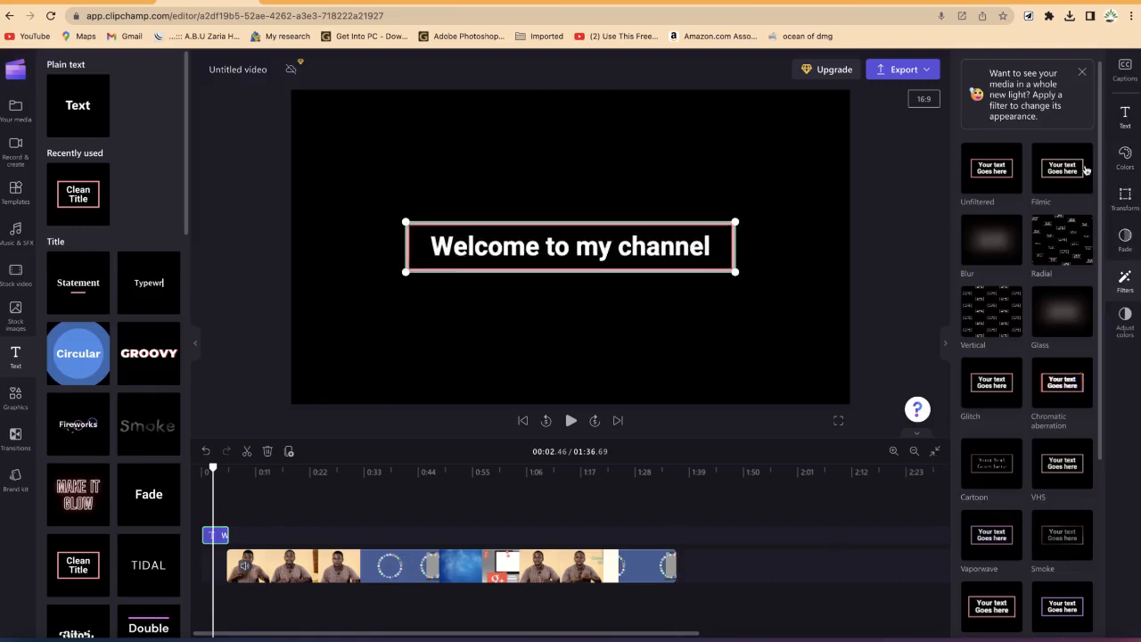
{"action": "left_click", "coordinate": [1125, 116]}
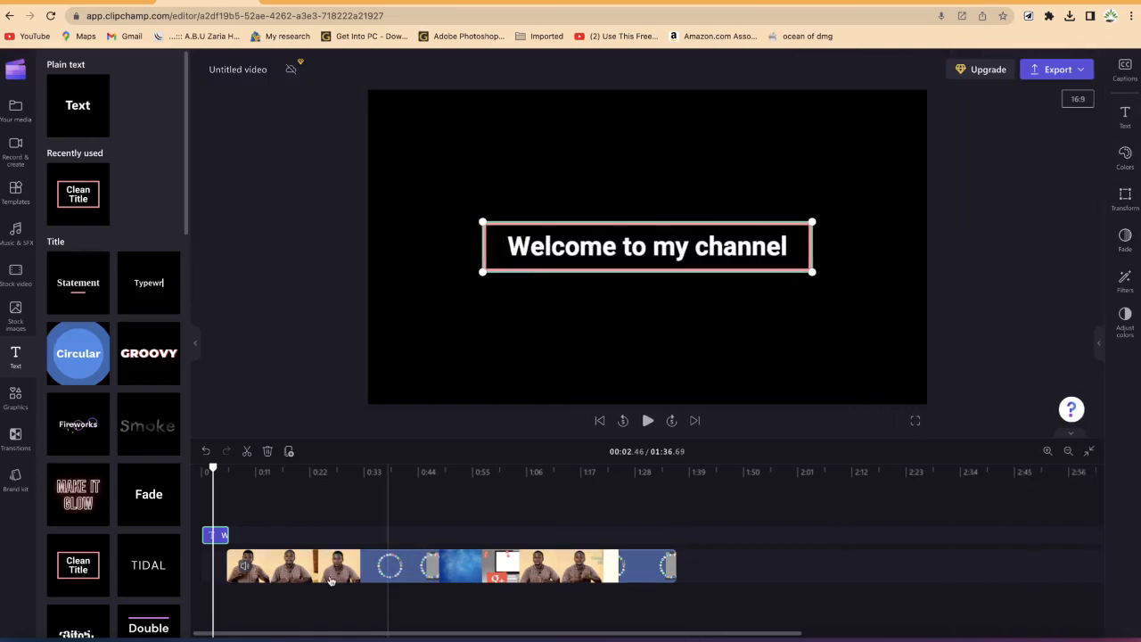
Step: Split the video clip at about 0:32
{"action": "left_click", "coordinate": [330, 571]}
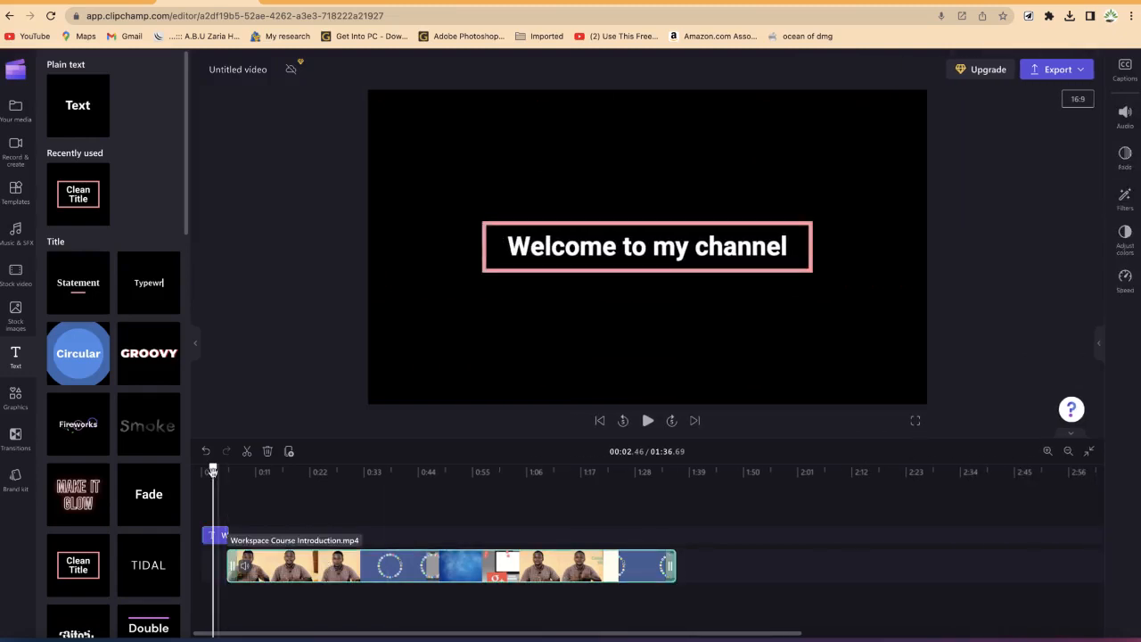
{"action": "left_click_drag", "start_coordinate": [214, 469], "coordinate": [360, 506]}
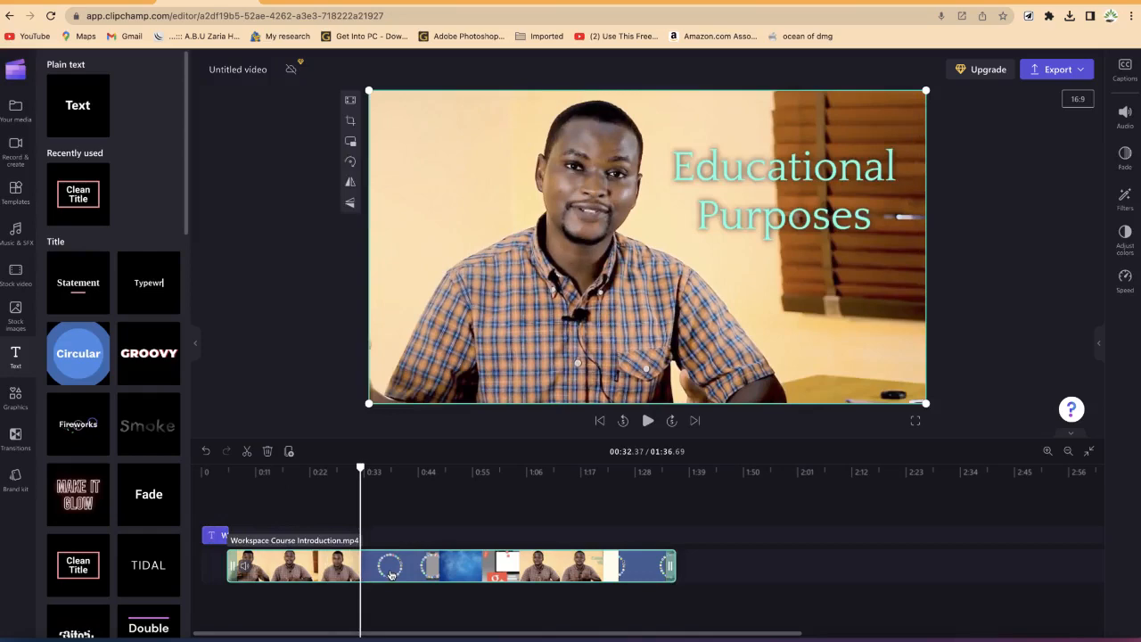
{"action": "key", "text": "s"}
Step: Add a Cross fade transition at the split with a duration of 2.66 s
{"action": "left_click", "coordinate": [321, 569]}
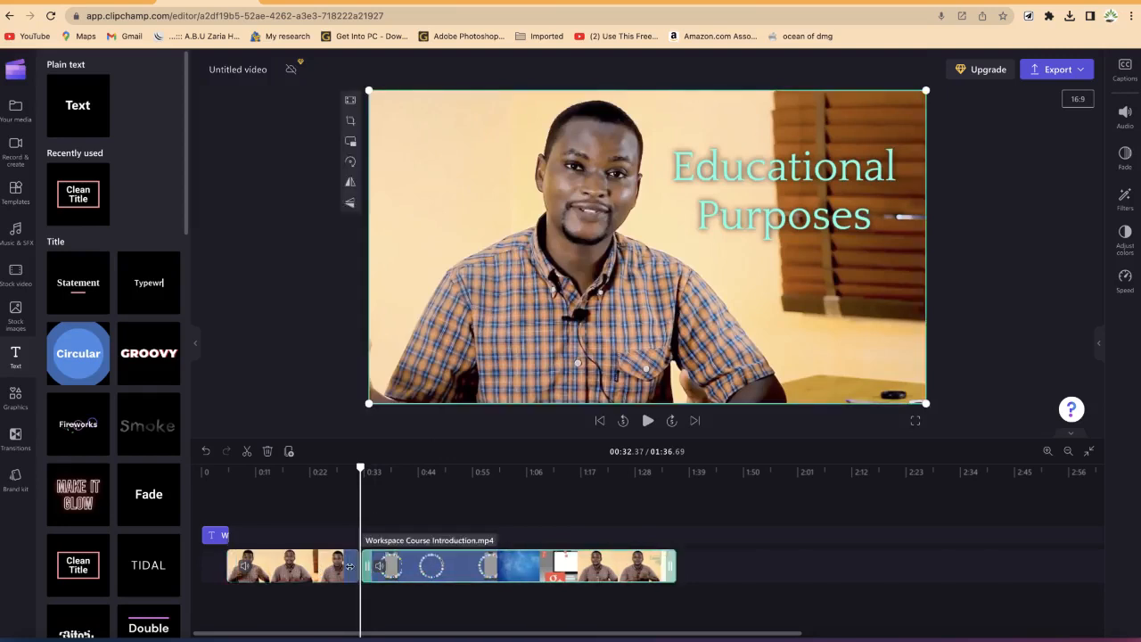
{"action": "left_click", "coordinate": [360, 568]}
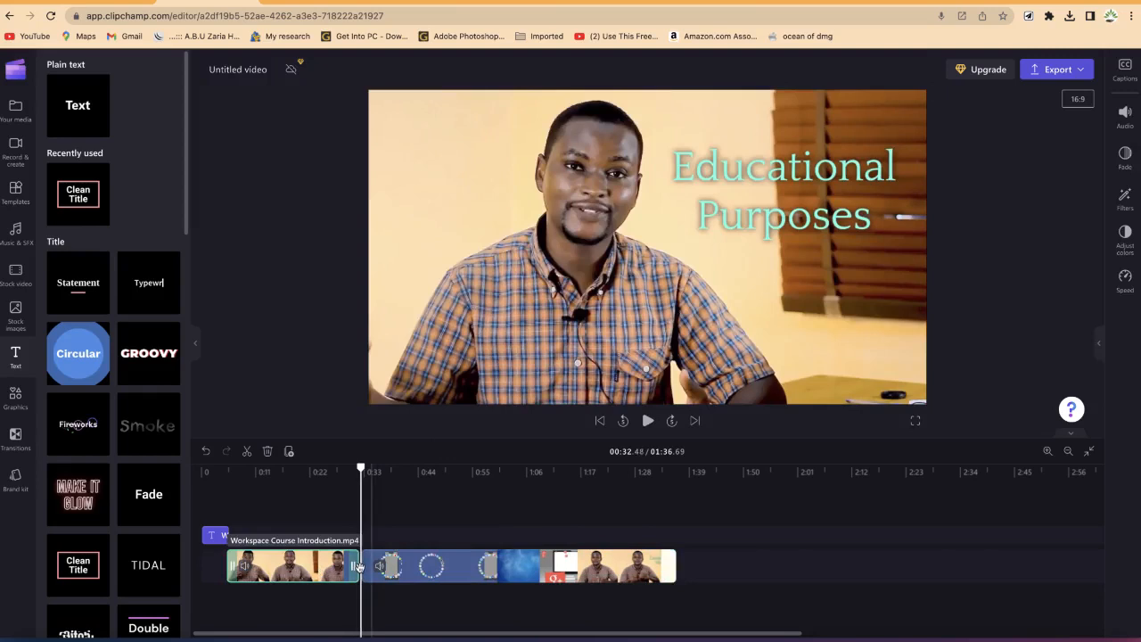
{"action": "left_click", "coordinate": [360, 567]}
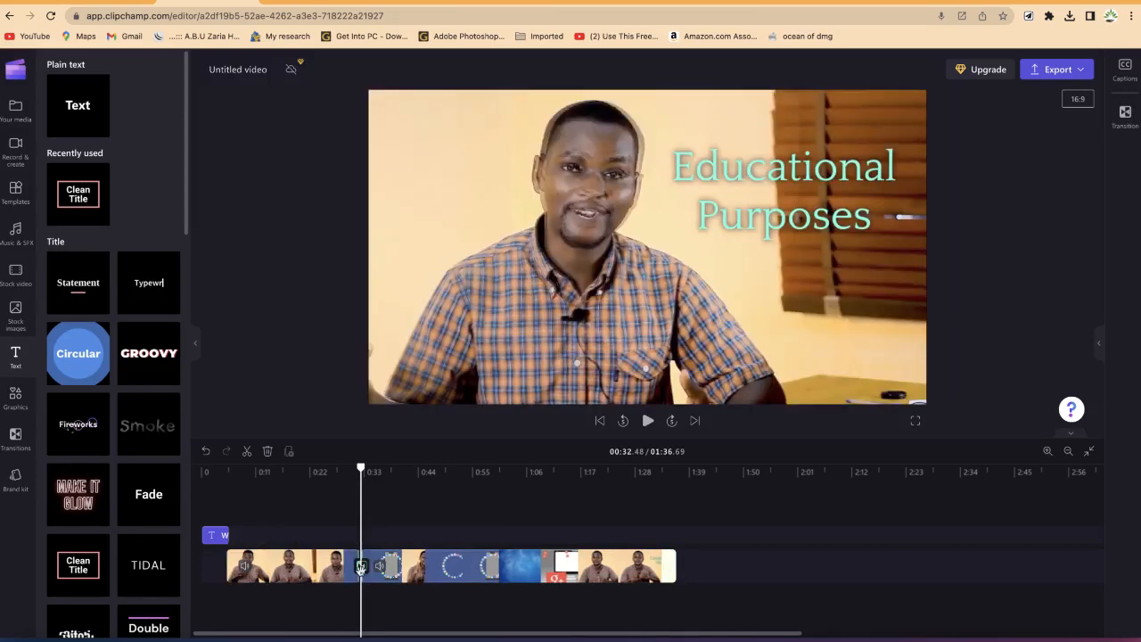
{"action": "left_click", "coordinate": [361, 567]}
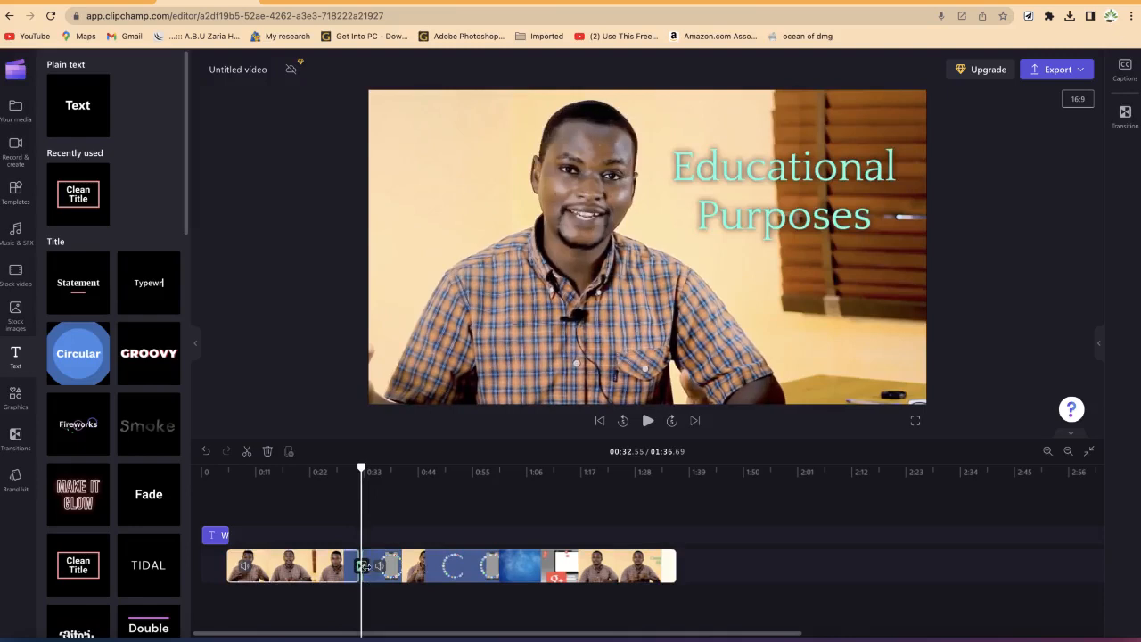
{"action": "left_click", "coordinate": [352, 572]}
{"action": "left_click", "coordinate": [1131, 116]}
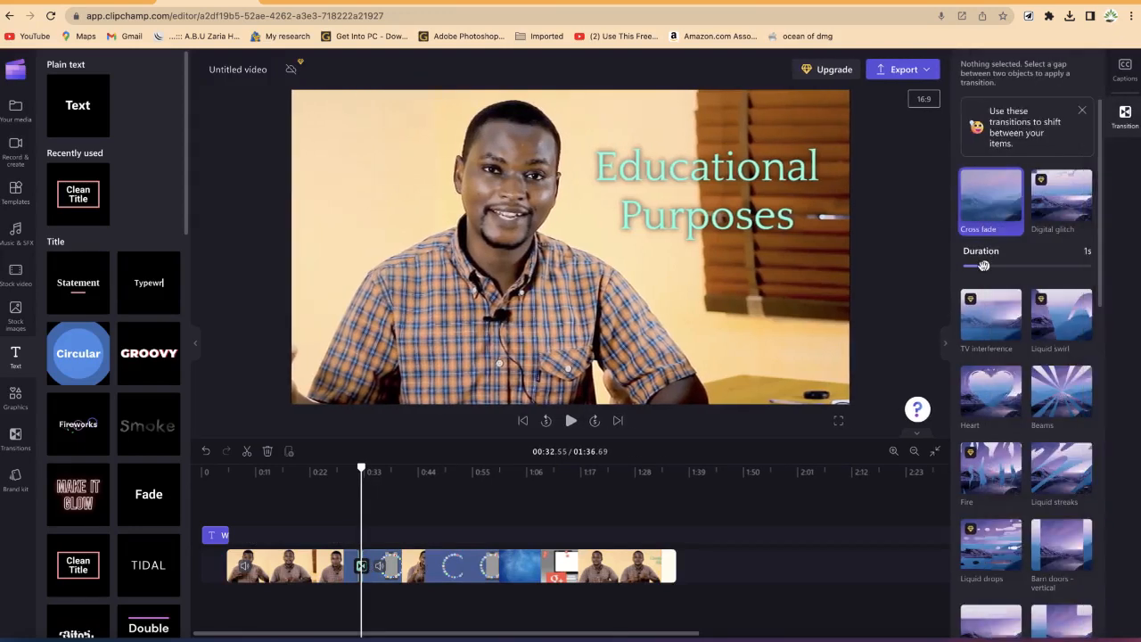
{"action": "left_click_drag", "start_coordinate": [998, 270], "coordinate": [1029, 267]}
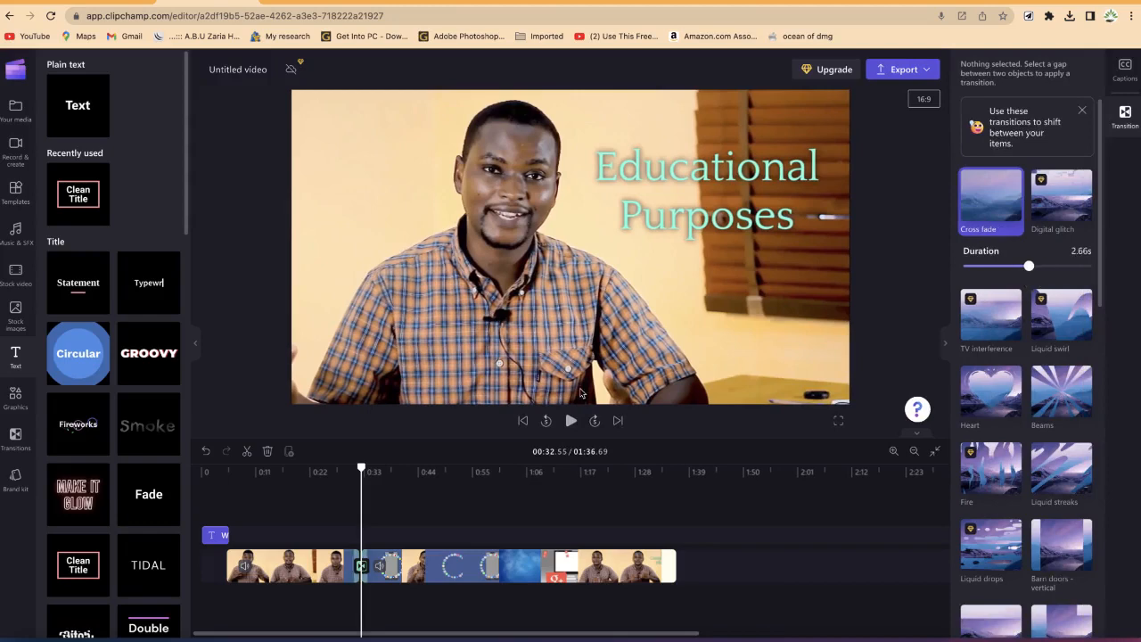
Step: Preview the transition around the split point
{"action": "left_click_drag", "start_coordinate": [360, 468], "coordinate": [347, 465]}
{"action": "key", "text": "space"}
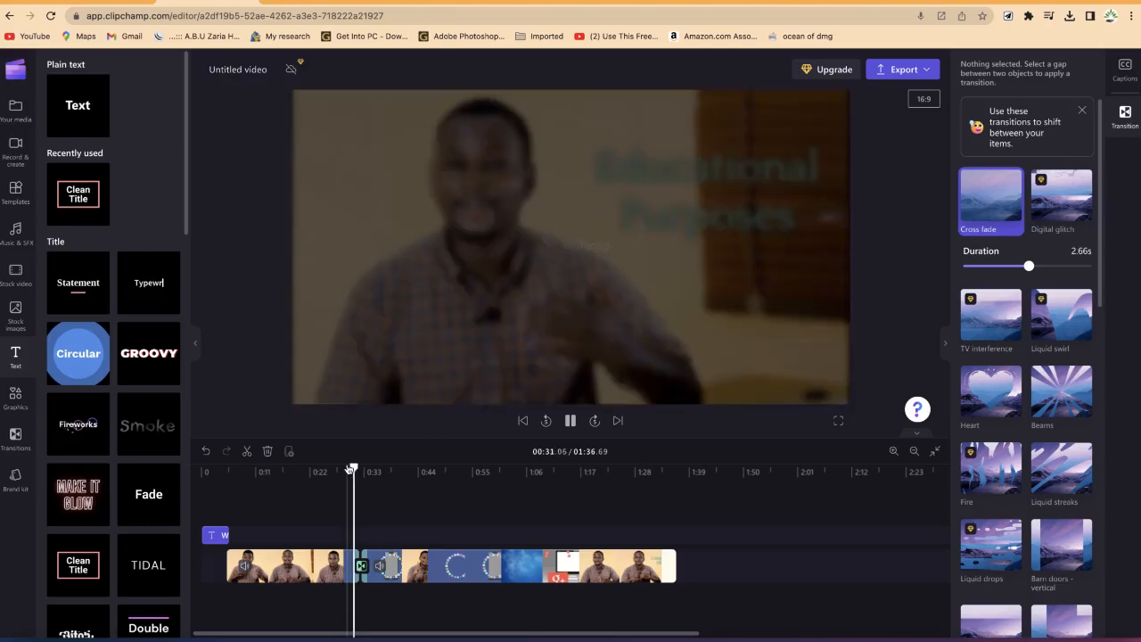
{"action": "key", "text": "space"}
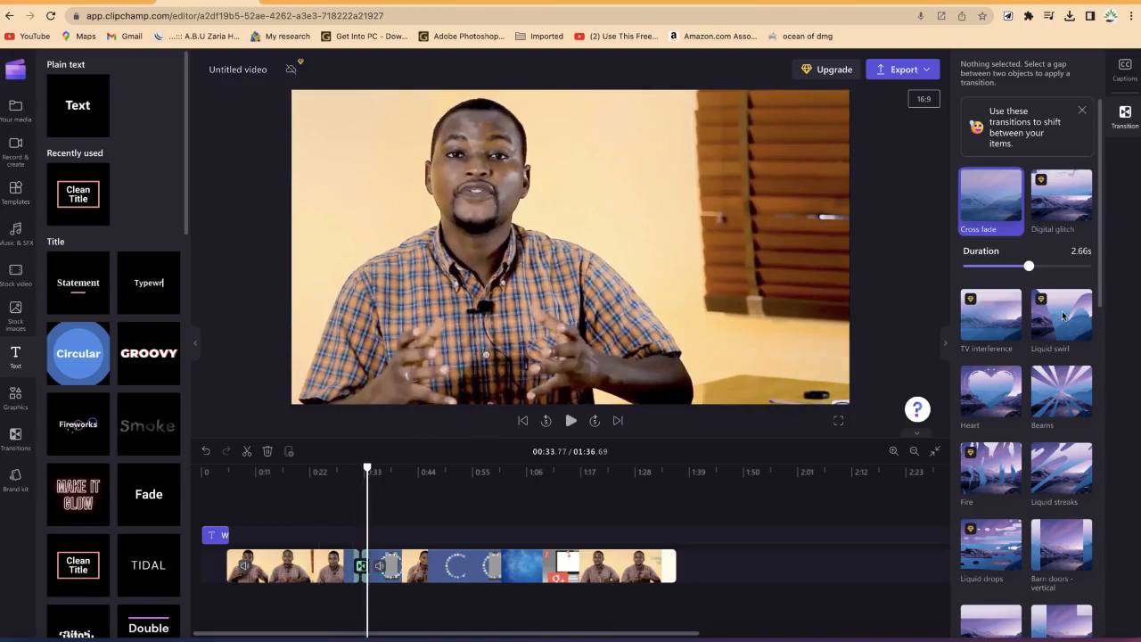
{"action": "left_click", "coordinate": [1125, 114]}
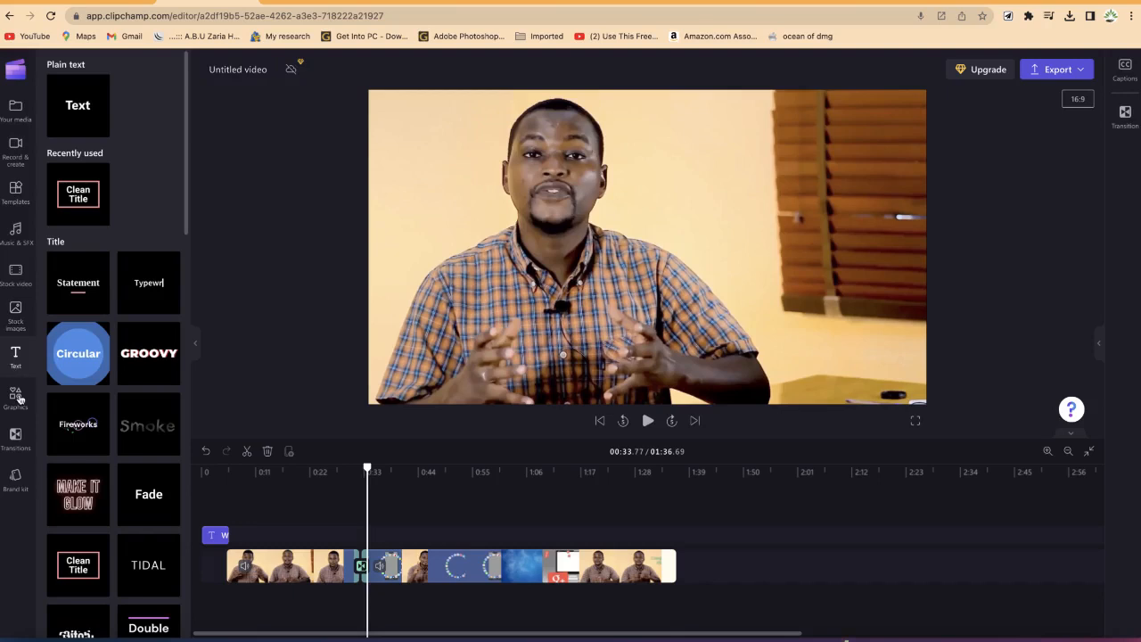
Step: Add a Lower third caption title to the timeline at about 0:09
{"action": "left_click_drag", "start_coordinate": [350, 467], "coordinate": [347, 467]}
{"action": "scroll", "coordinate": [97, 481], "scroll_direction": "down", "scroll_amount": 10}
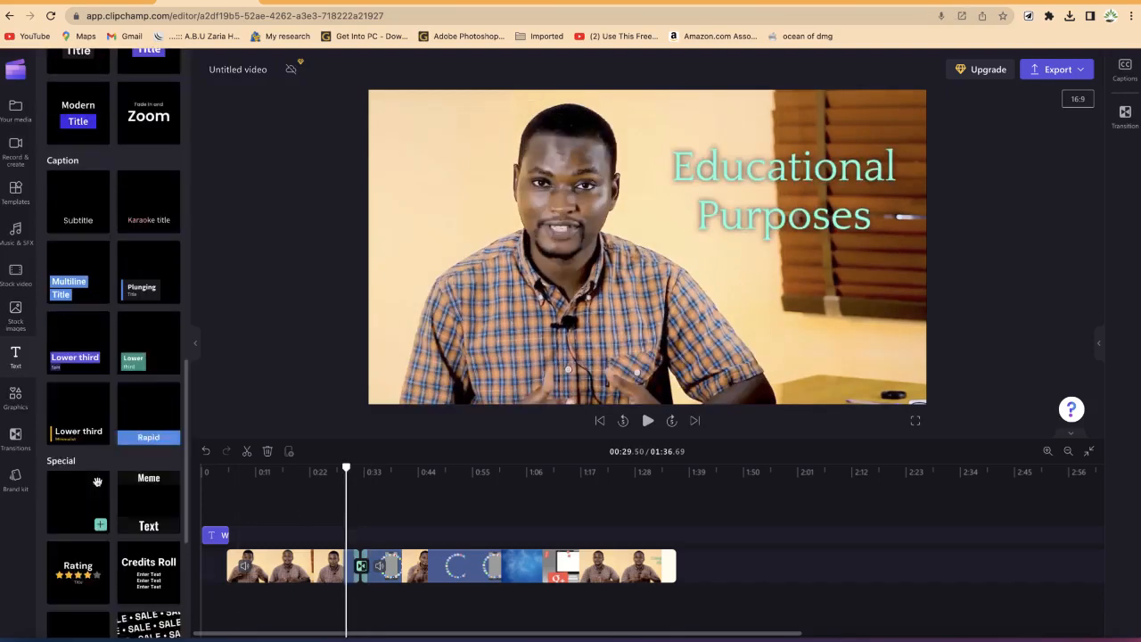
{"action": "left_click_drag", "start_coordinate": [192, 562], "coordinate": [328, 540]}
{"action": "left_click_drag", "start_coordinate": [293, 472], "coordinate": [246, 465]}
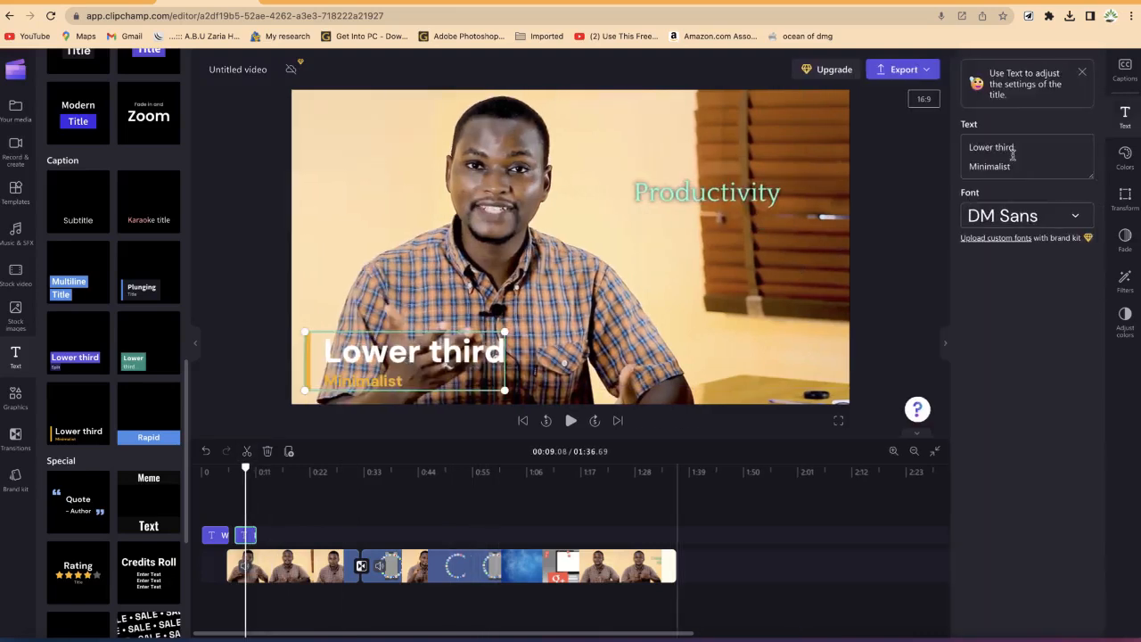
Step: Replace the lower third's main line with the presenter's name
{"action": "left_click", "coordinate": [927, 149]}
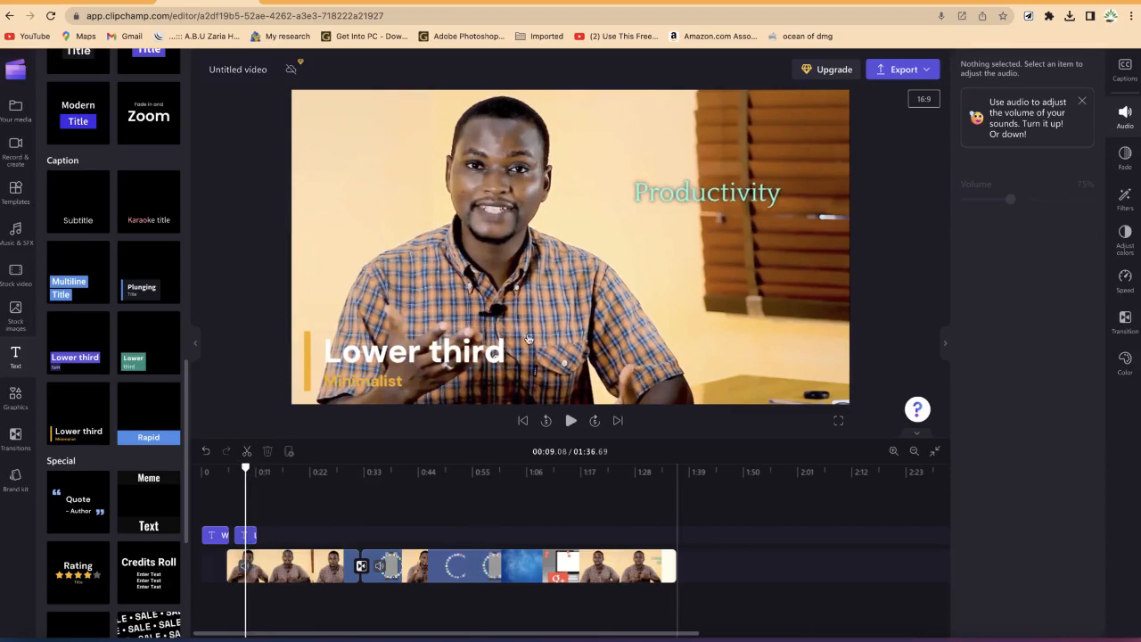
{"action": "left_click", "coordinate": [494, 350]}
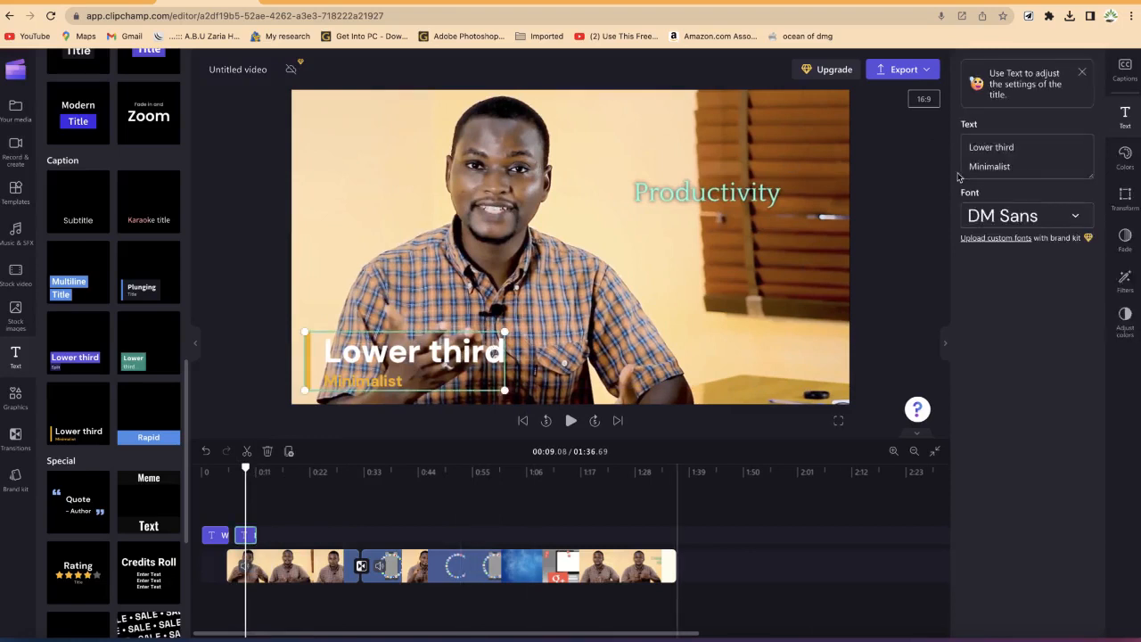
{"action": "left_click", "coordinate": [1042, 155]}
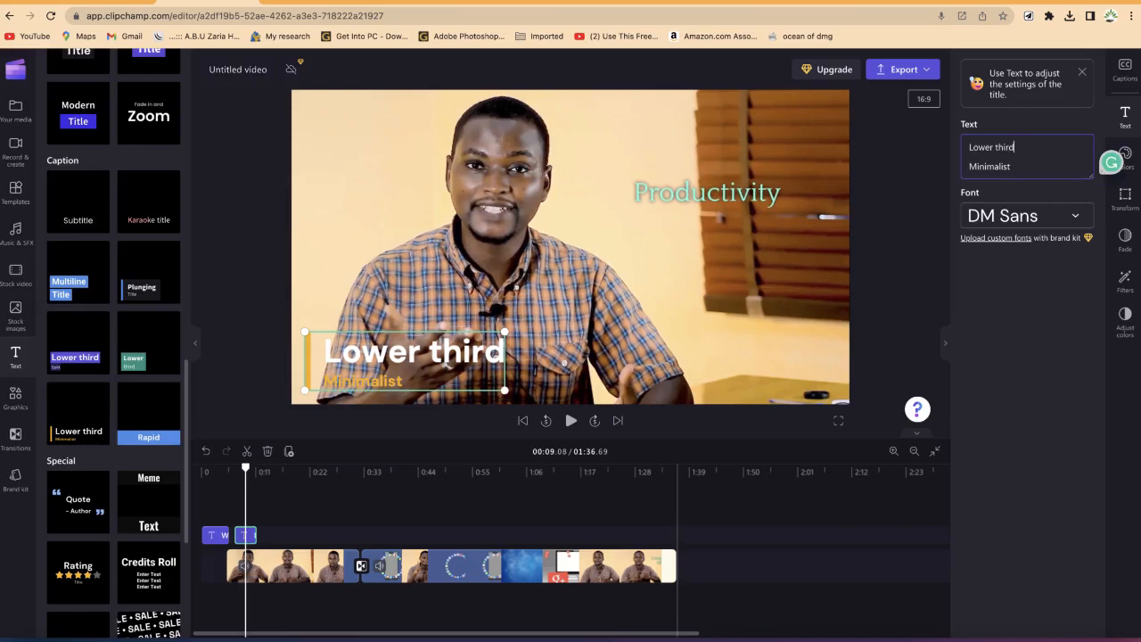
{"action": "key", "text": "BackSpace"}
{"action": "key", "text": "BackSpace"}
{"action": "key", "text": "BackSpace"}
{"action": "key", "text": "BackSpace"}
{"action": "key", "text": "BackSpace"}
{"action": "key", "text": "BackSpace"}
{"action": "key", "text": "BackSpace"}
{"action": "key", "text": "BackSpace"}
{"action": "key", "text": "BackSpace"}
{"action": "key", "text": "BackSpace"}
{"action": "key", "text": "BackSpace"}
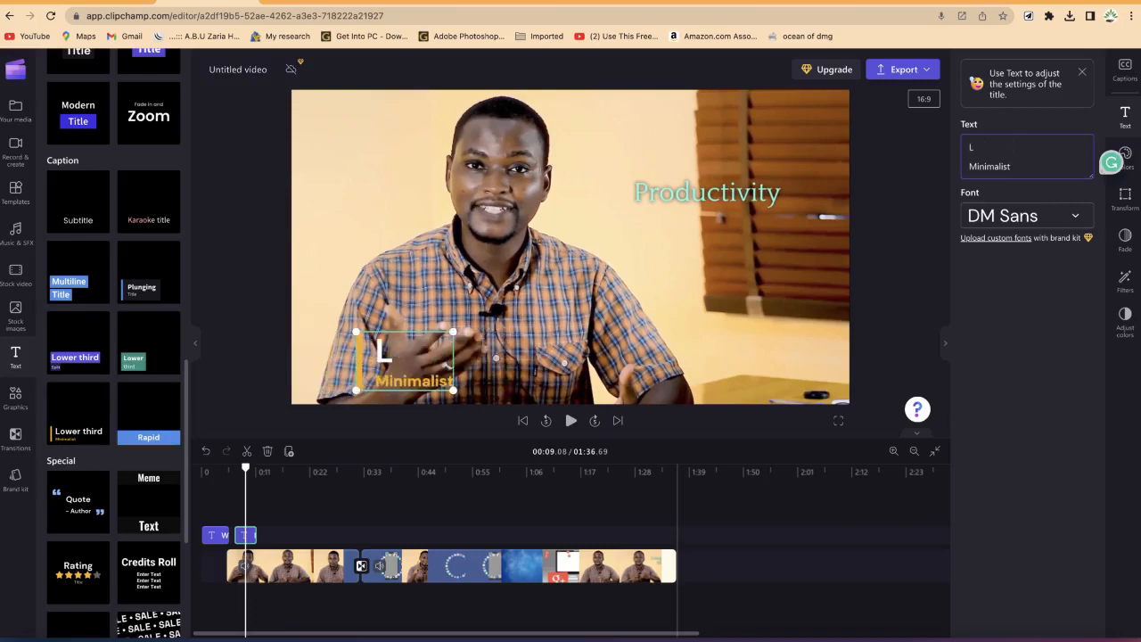
{"action": "type", "text": "Dr. Rasheed"}
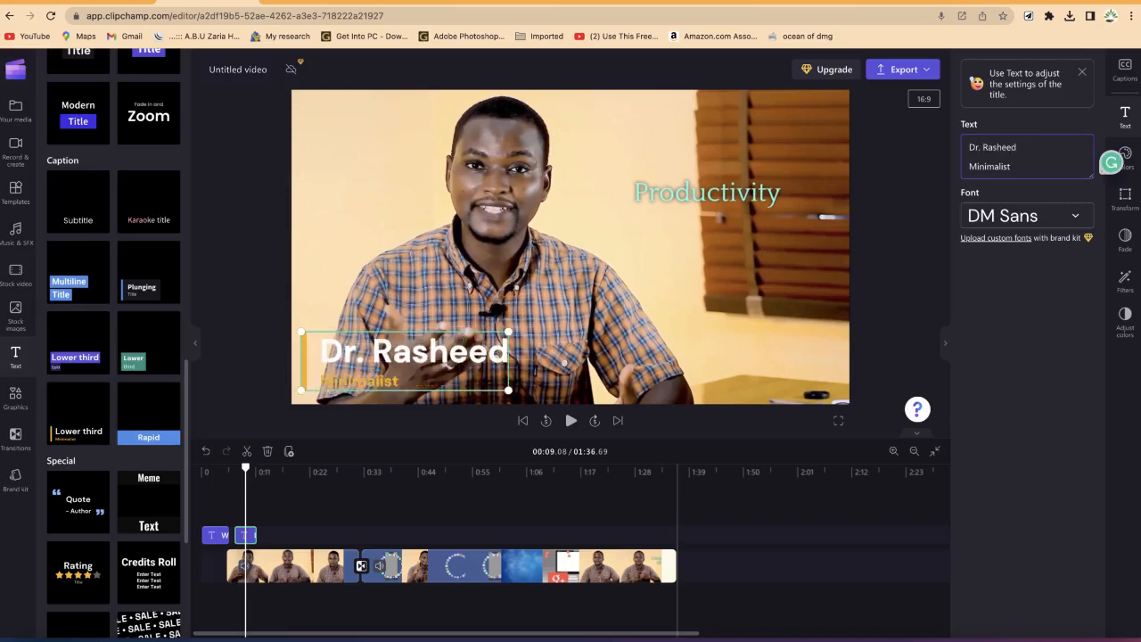
Step: Change the lower third's second line to "EPIC Mentorship"
{"action": "key", "text": "BackSpace"}
{"action": "key", "text": "BackSpace"}
{"action": "key", "text": "BackSpace"}
{"action": "key", "text": "BackSpace"}
{"action": "key", "text": "BackSpace"}
{"action": "key", "text": "BackSpace"}
{"action": "key", "text": "BackSpace"}
{"action": "key", "text": "BackSpace"}
{"action": "type", "text": "E"}
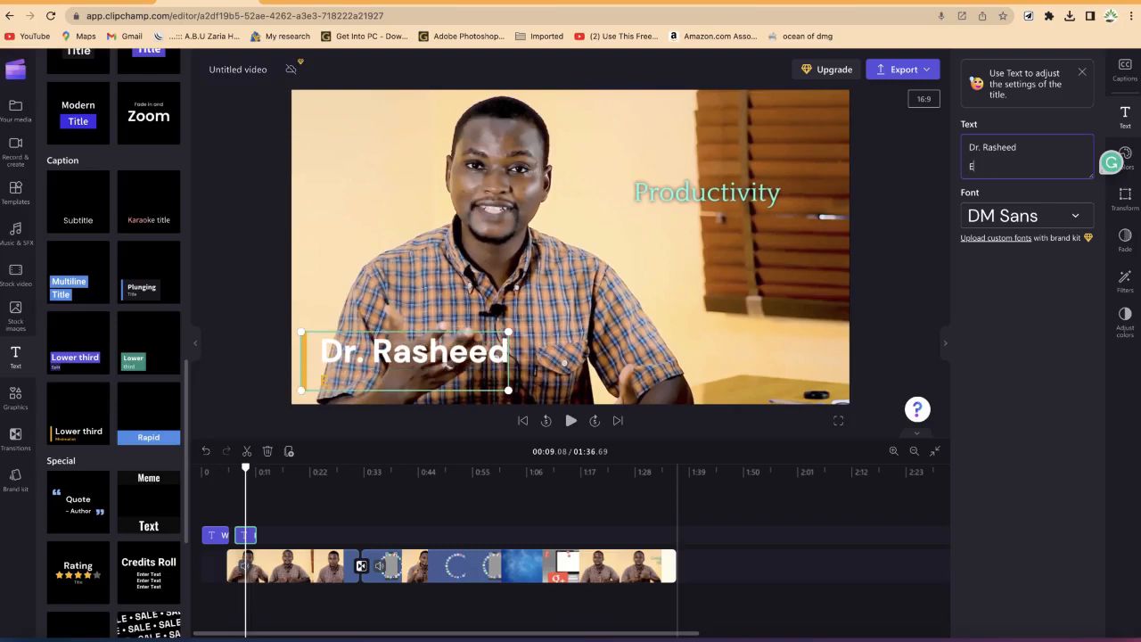
{"action": "type", "text": "PIC Mentorship"}
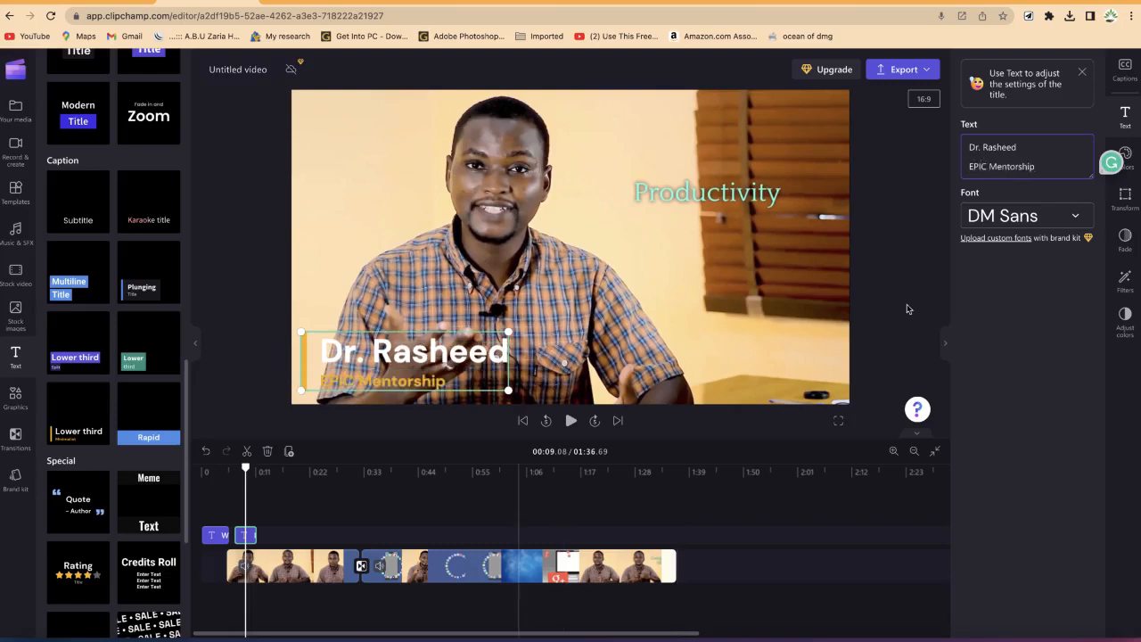
Step: Import the pexels-alexander-dummer image from the Images folder and place it on a track above the video at about 0:47
{"action": "left_click", "coordinate": [284, 507]}
{"action": "left_click_drag", "start_coordinate": [288, 478], "coordinate": [435, 497]}
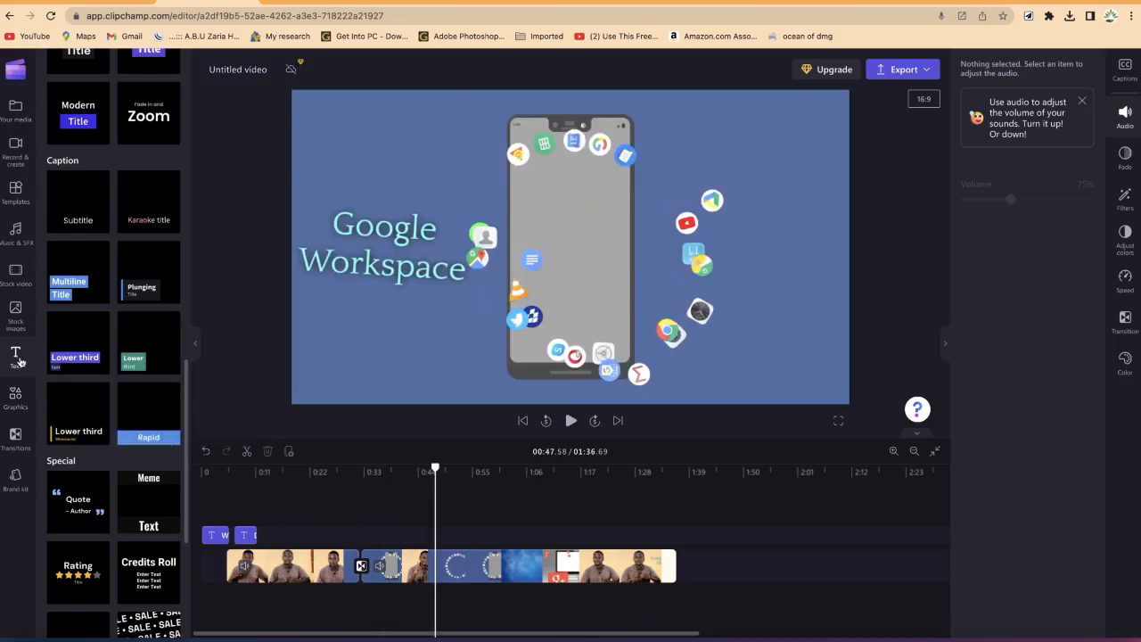
{"action": "left_click", "coordinate": [17, 111]}
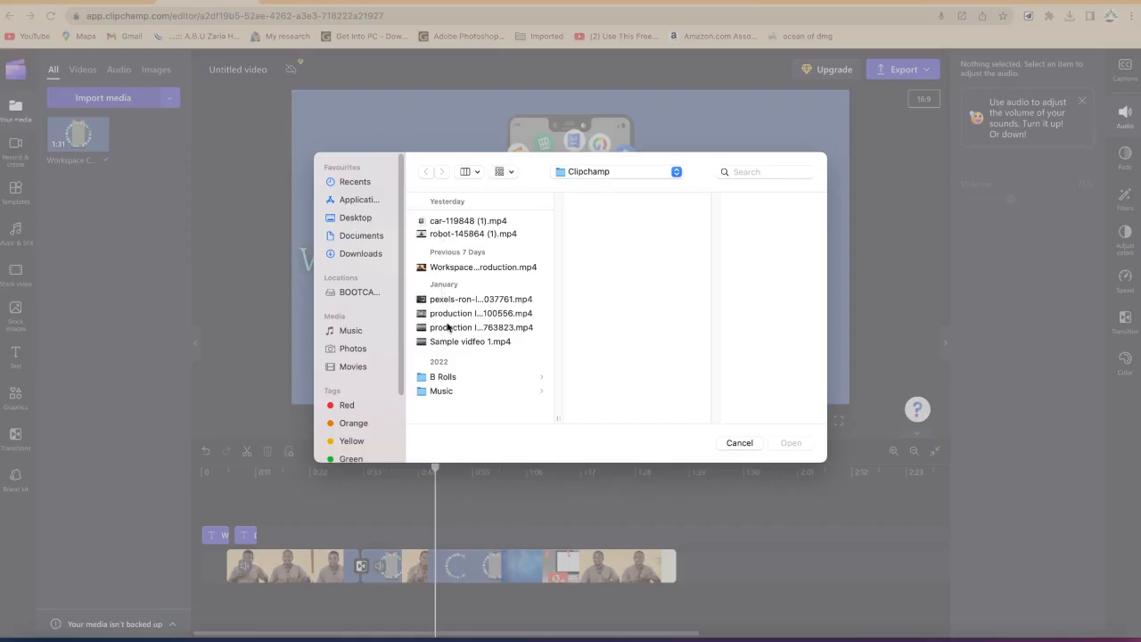
{"action": "left_click", "coordinate": [437, 392]}
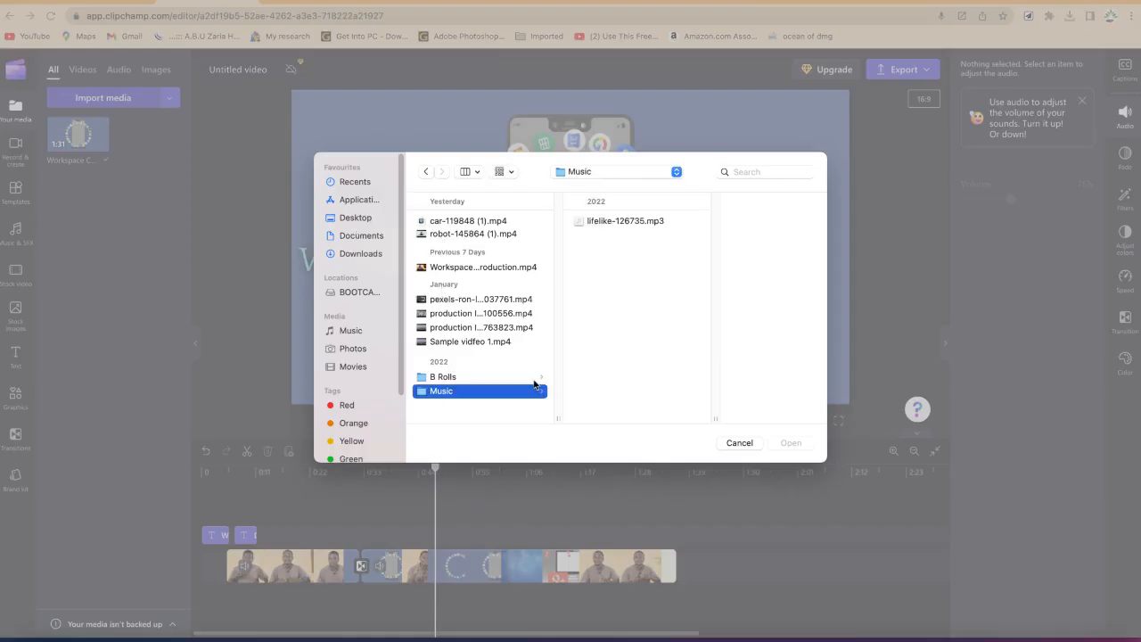
{"action": "left_click", "coordinate": [444, 376]}
{"action": "left_click", "coordinate": [628, 221]}
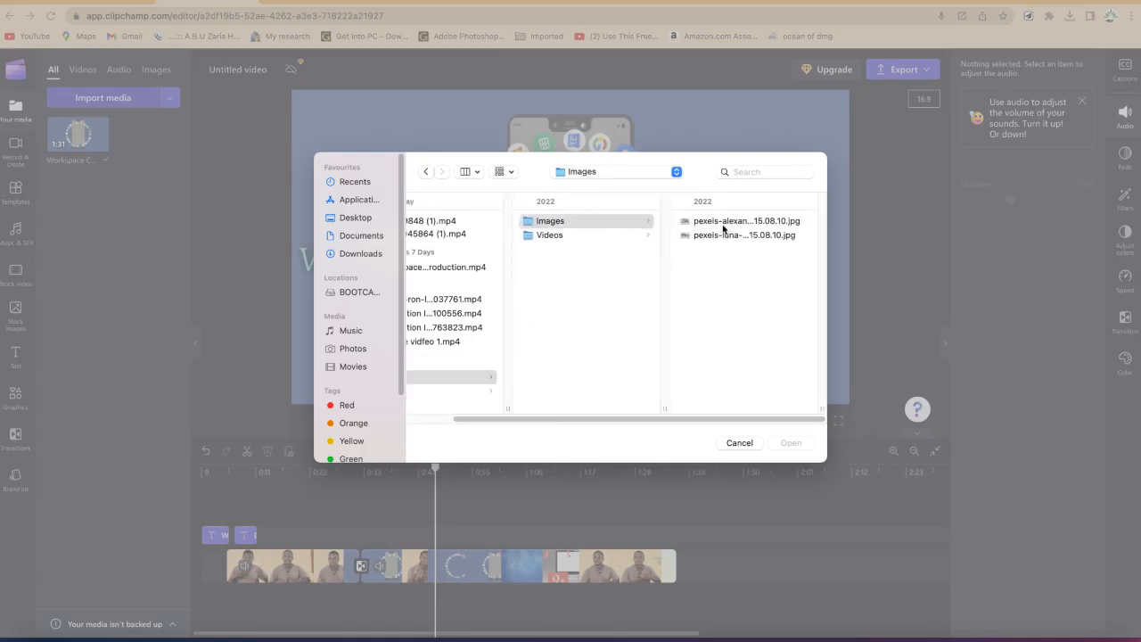
{"action": "left_click", "coordinate": [723, 224]}
{"action": "left_click", "coordinate": [790, 446]}
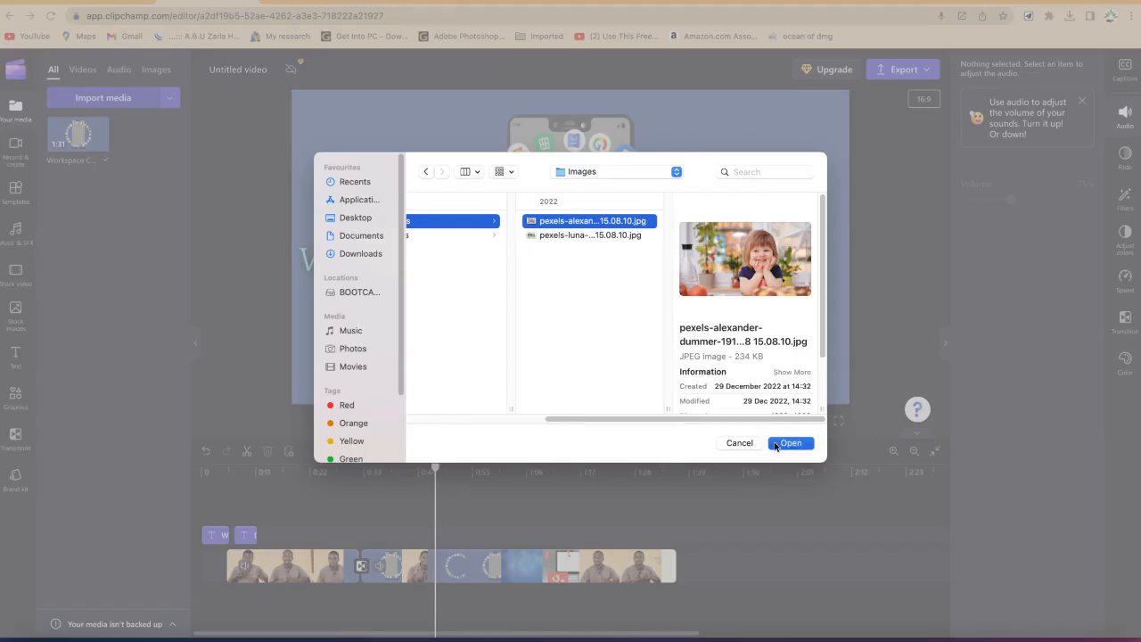
{"action": "left_click_drag", "start_coordinate": [75, 144], "coordinate": [435, 532]}
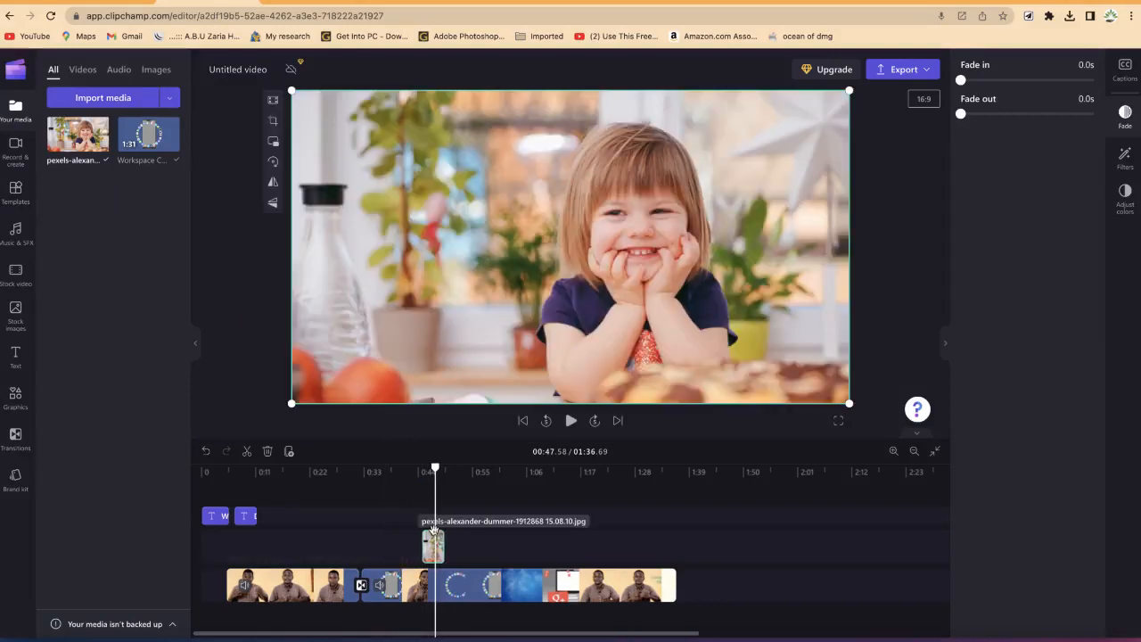
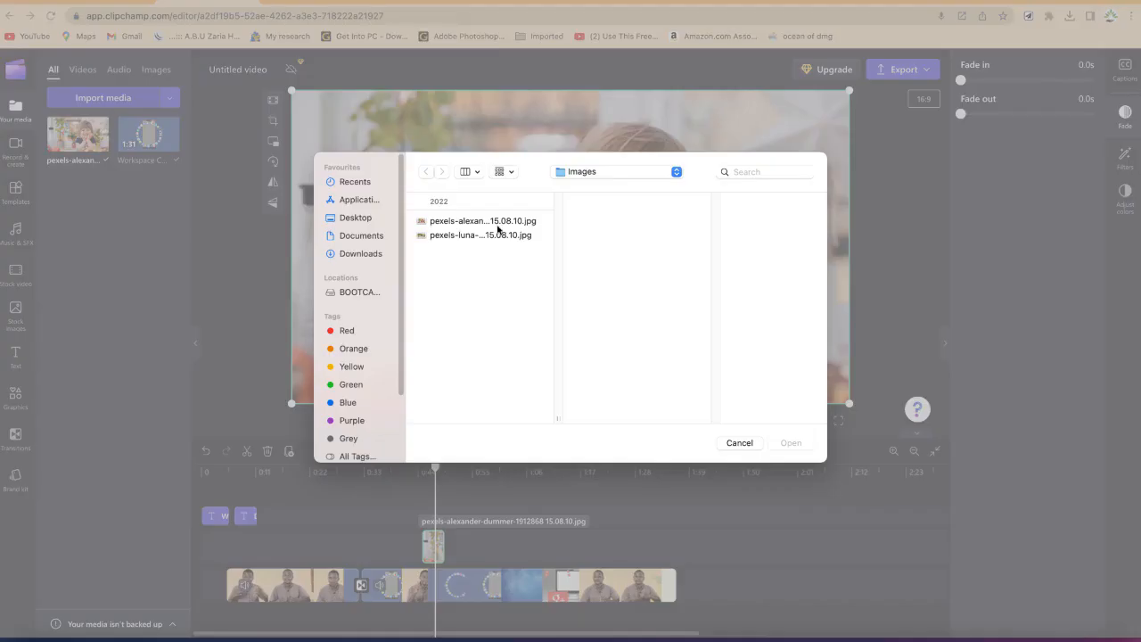
Step: Import the production ID_4823027 video clip from the Videos folder into the media library
{"action": "left_click", "coordinate": [613, 172]}
{"action": "left_click", "coordinate": [610, 190]}
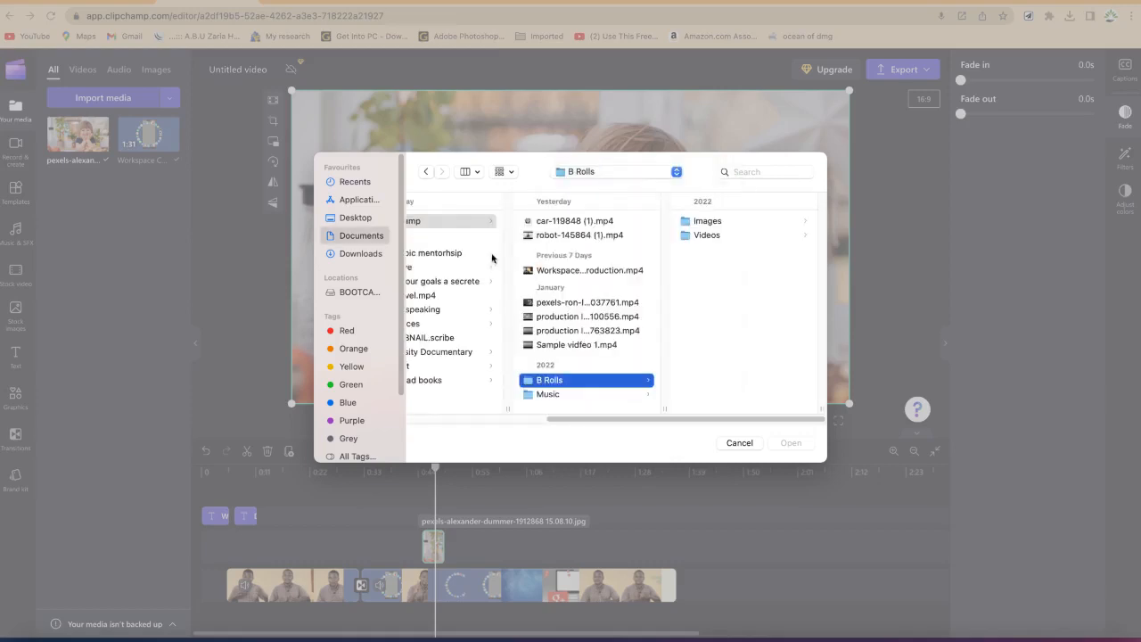
{"action": "left_click", "coordinate": [708, 237]}
{"action": "left_click", "coordinate": [740, 236]}
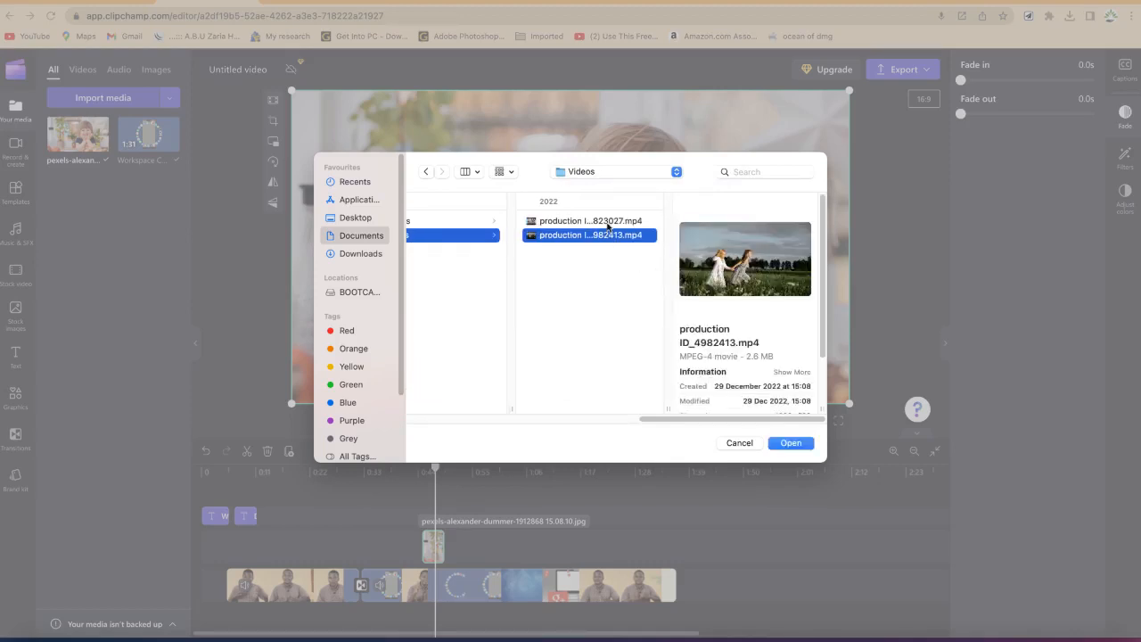
{"action": "left_click", "coordinate": [609, 222]}
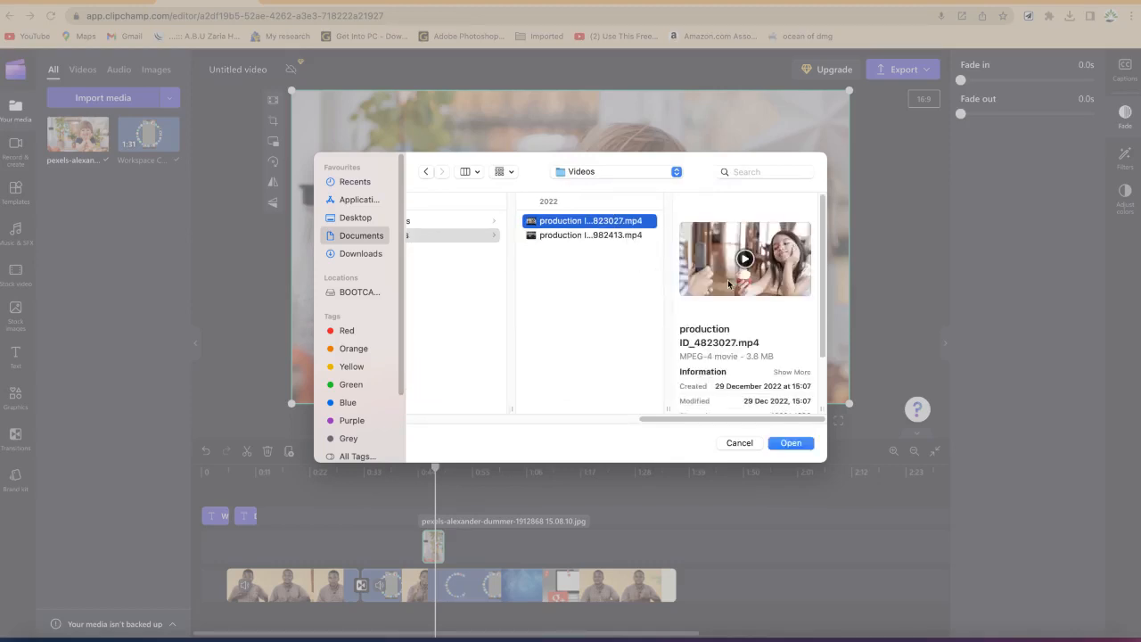
{"action": "left_click", "coordinate": [789, 443]}
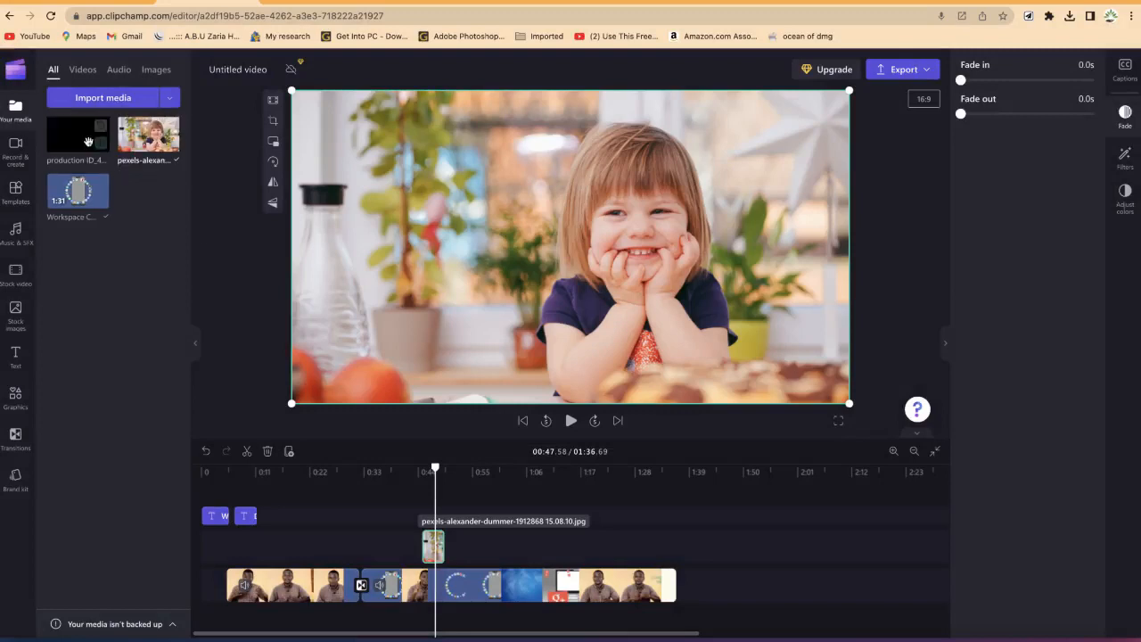
Step: Place the imported video on the overlay track above the main video at about 1:09
{"action": "left_click_drag", "start_coordinate": [269, 340], "coordinate": [540, 550]}
{"action": "left_click_drag", "start_coordinate": [435, 469], "coordinate": [544, 469]}
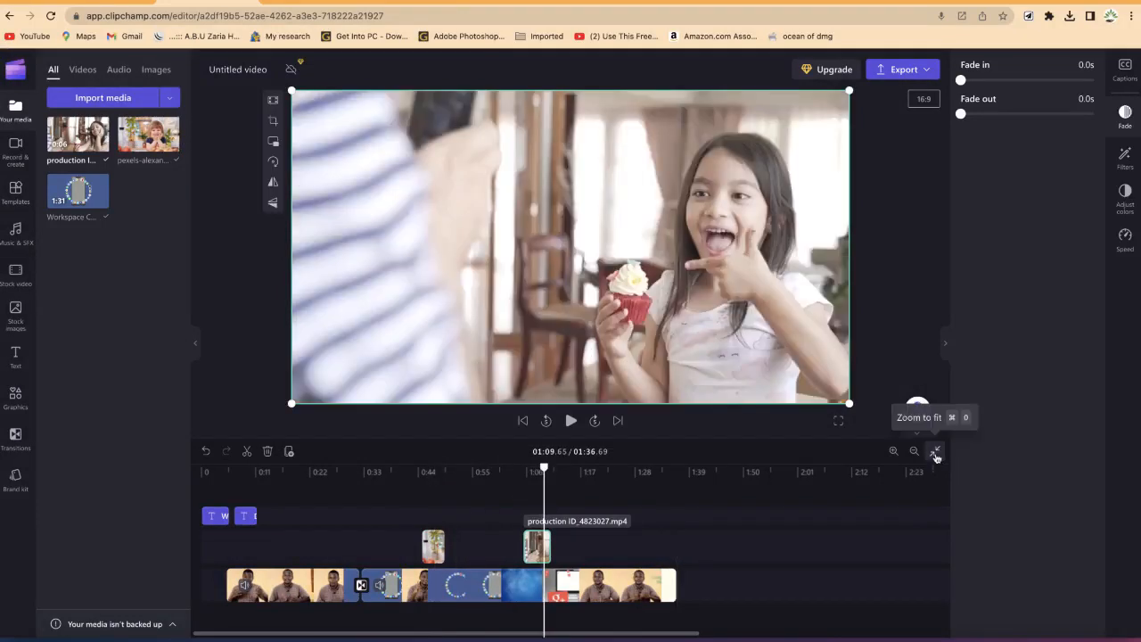
{"action": "left_click", "coordinate": [935, 456]}
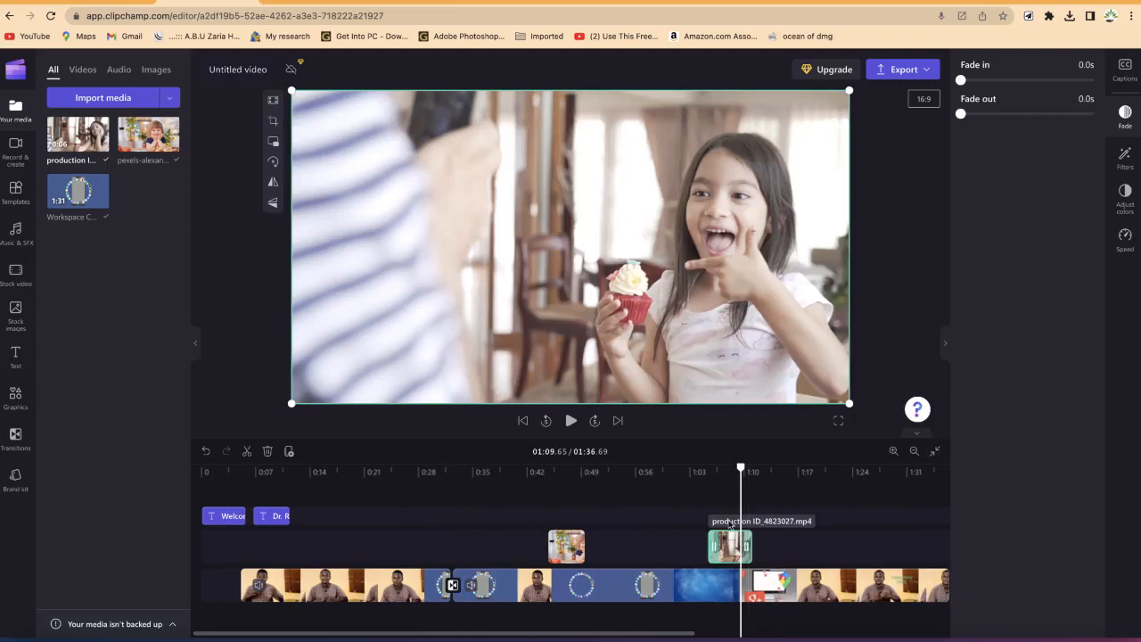
{"action": "left_click_drag", "start_coordinate": [729, 545], "coordinate": [732, 546]}
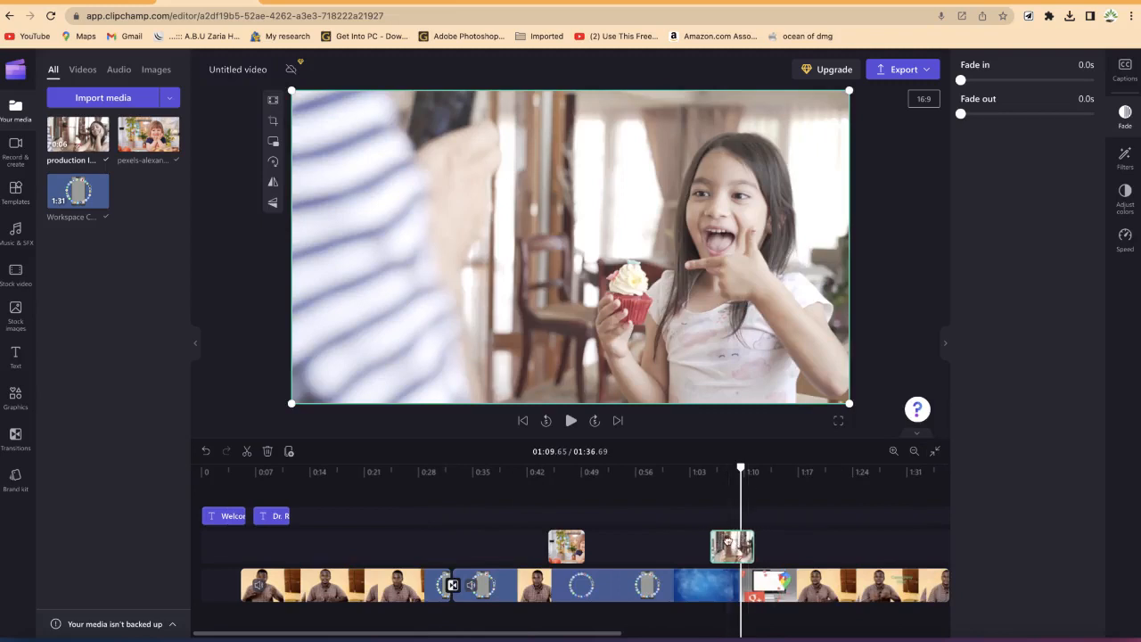
Step: Play back the timeline around the new overlay clip to review how it looks
{"action": "left_click_drag", "start_coordinate": [742, 470], "coordinate": [700, 470]}
{"action": "key", "text": "space"}
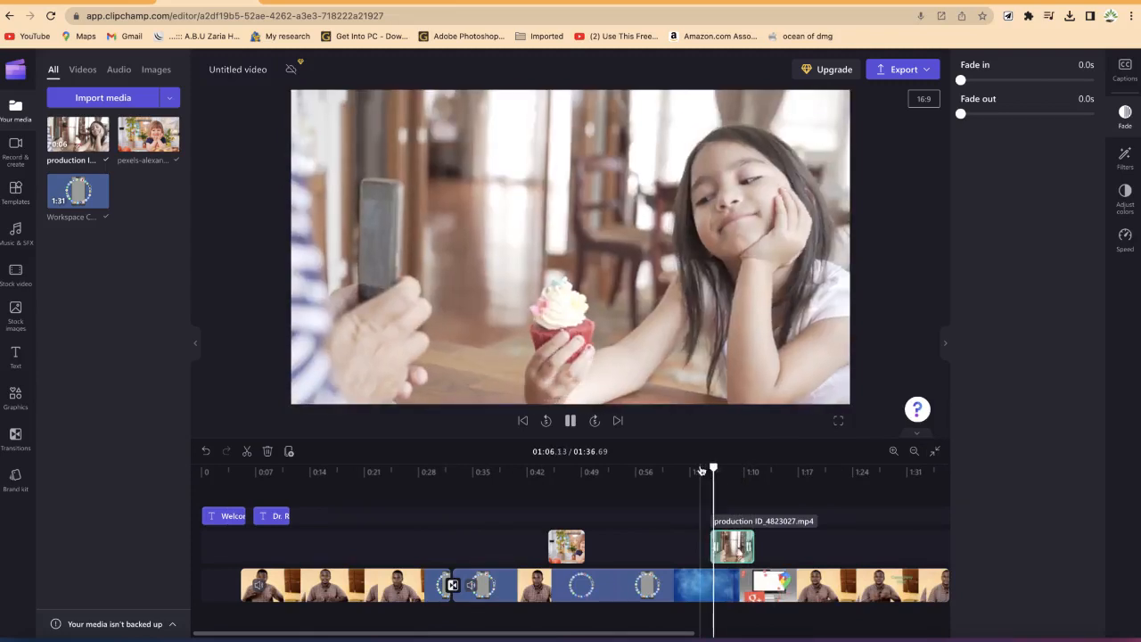
{"action": "left_click", "coordinate": [627, 587]}
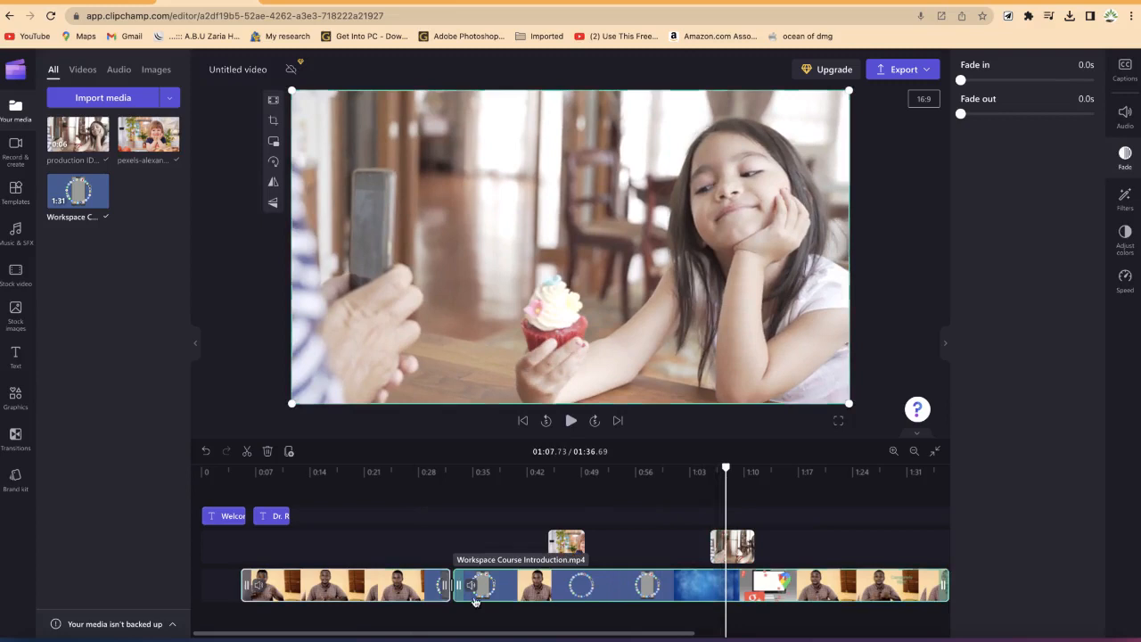
{"action": "left_click", "coordinate": [393, 587]}
{"action": "left_click", "coordinate": [478, 585]}
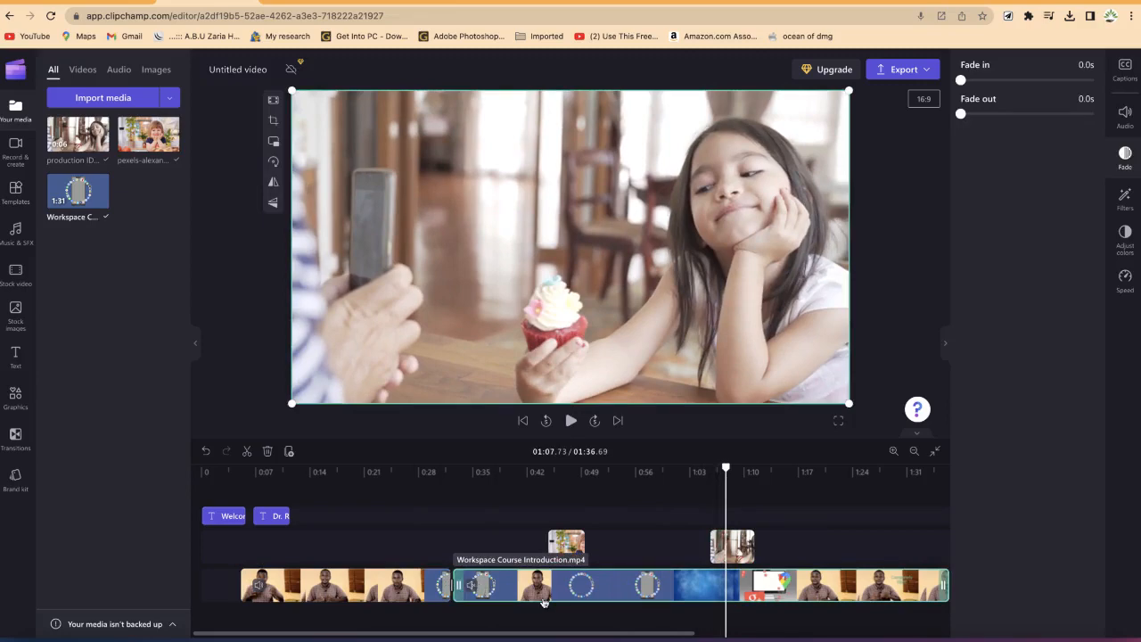
{"action": "key", "text": "space"}
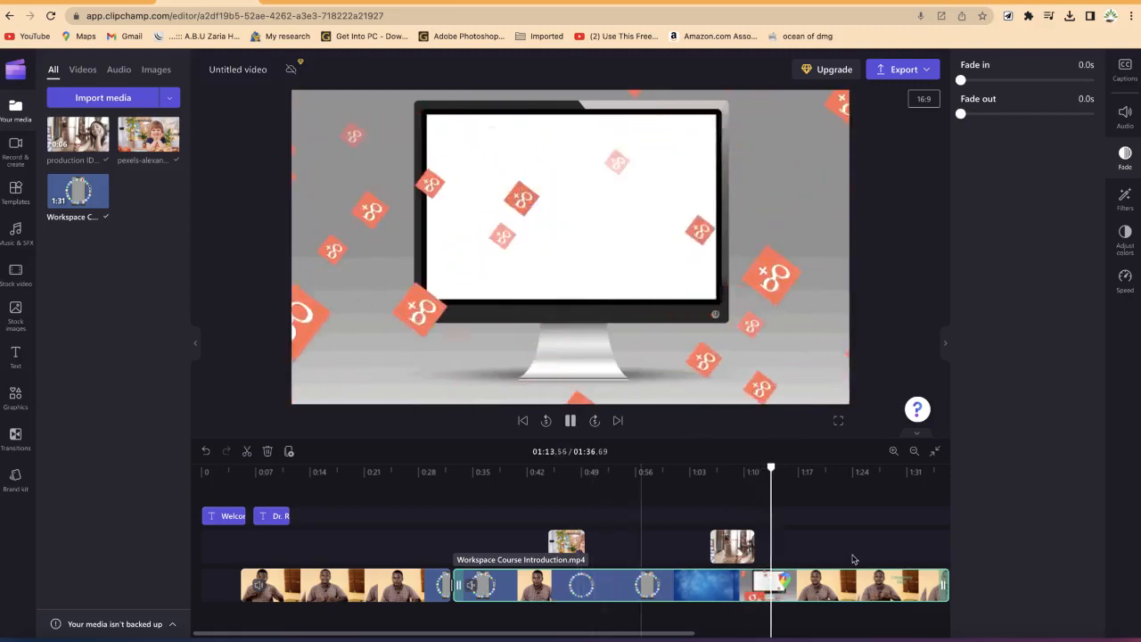
{"action": "key", "text": "space"}
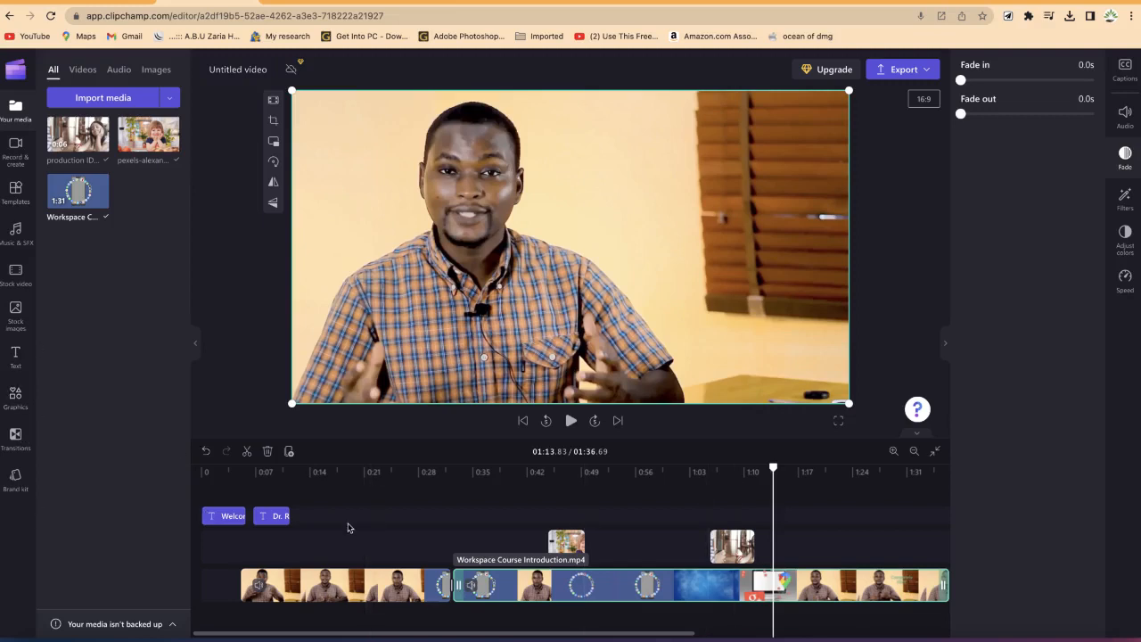
Step: Add the Somewhere In The Mountains music track beneath the video and trim its end to the video's end
{"action": "left_click", "coordinate": [18, 252]}
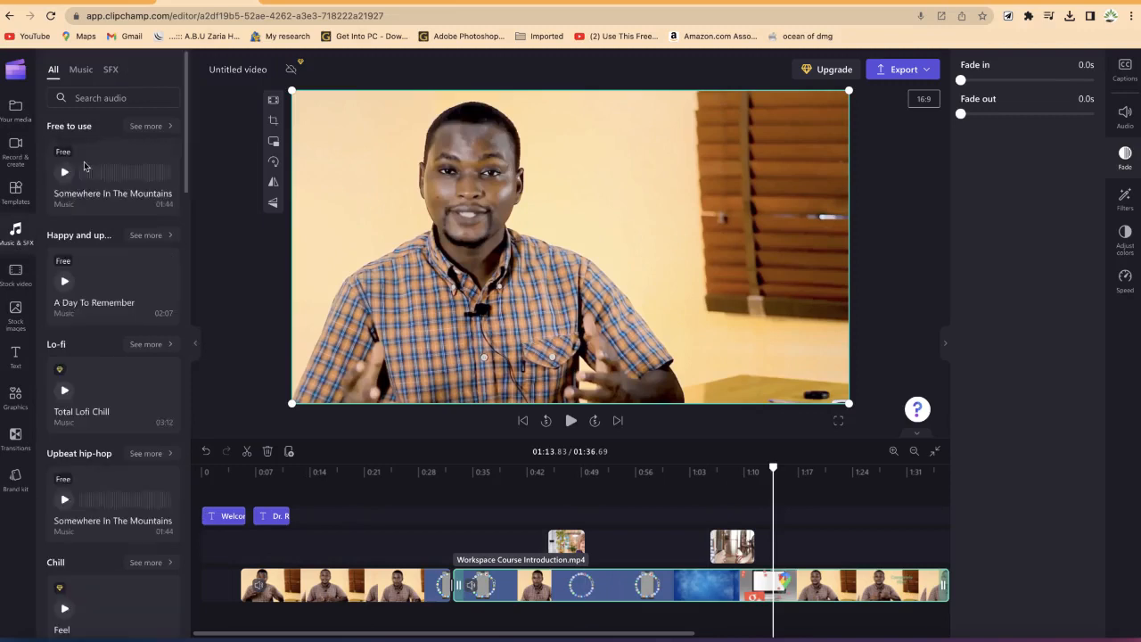
{"action": "left_click", "coordinate": [79, 71]}
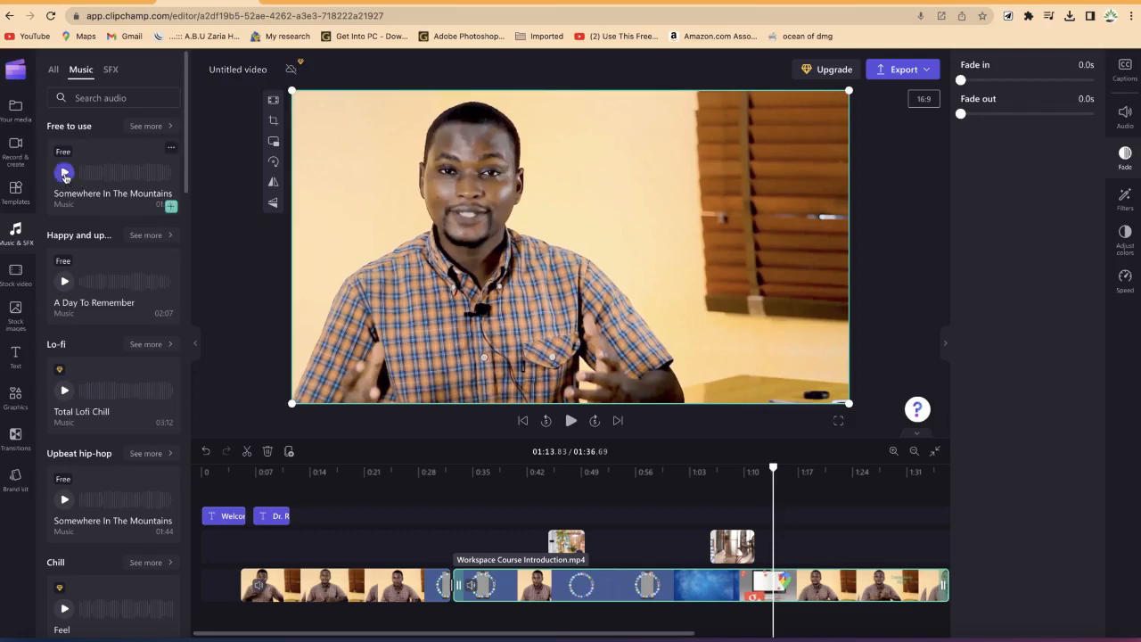
{"action": "left_click", "coordinate": [70, 179]}
{"action": "left_click_drag", "start_coordinate": [102, 199], "coordinate": [303, 621]}
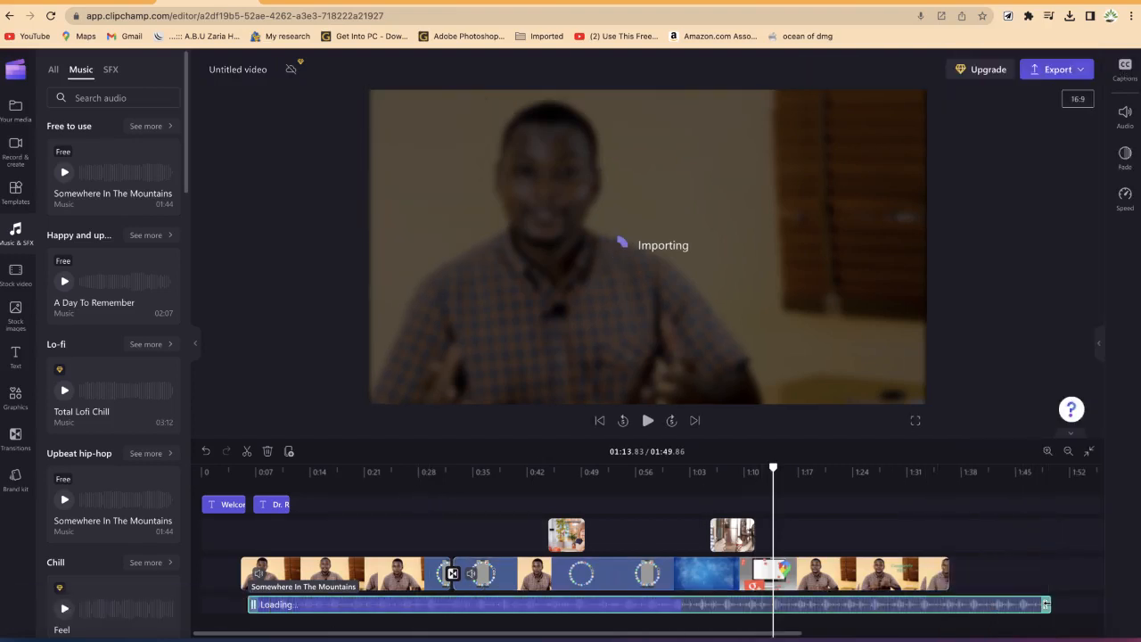
{"action": "left_click_drag", "start_coordinate": [1046, 604], "coordinate": [943, 601]}
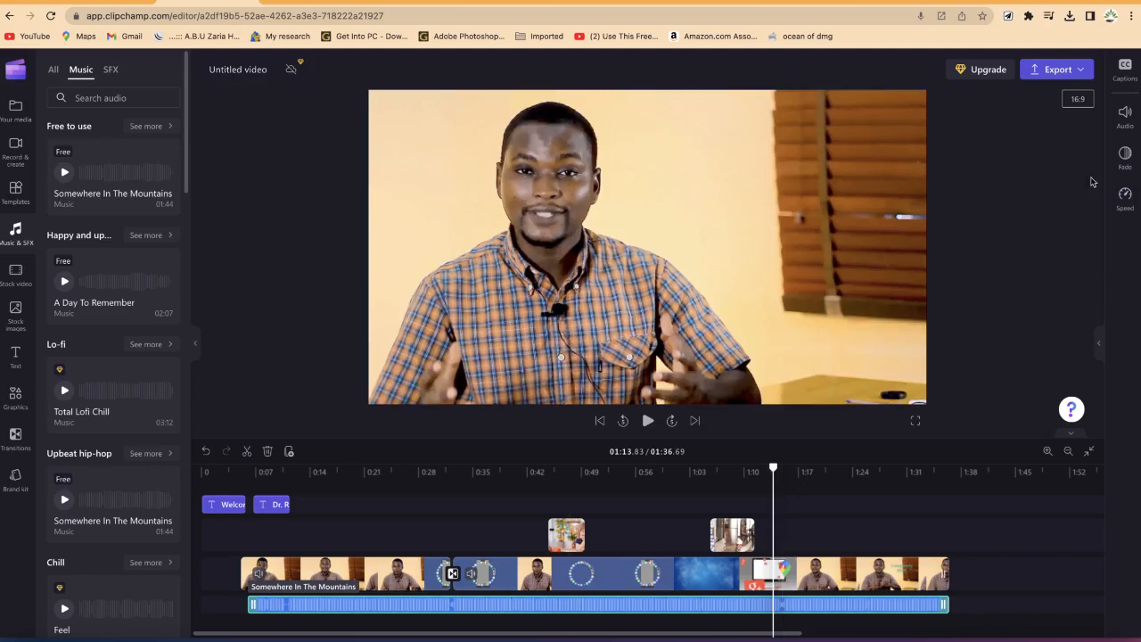
Step: Lower the music track's volume to 6% while playing back the timeline
{"action": "left_click", "coordinate": [1133, 118]}
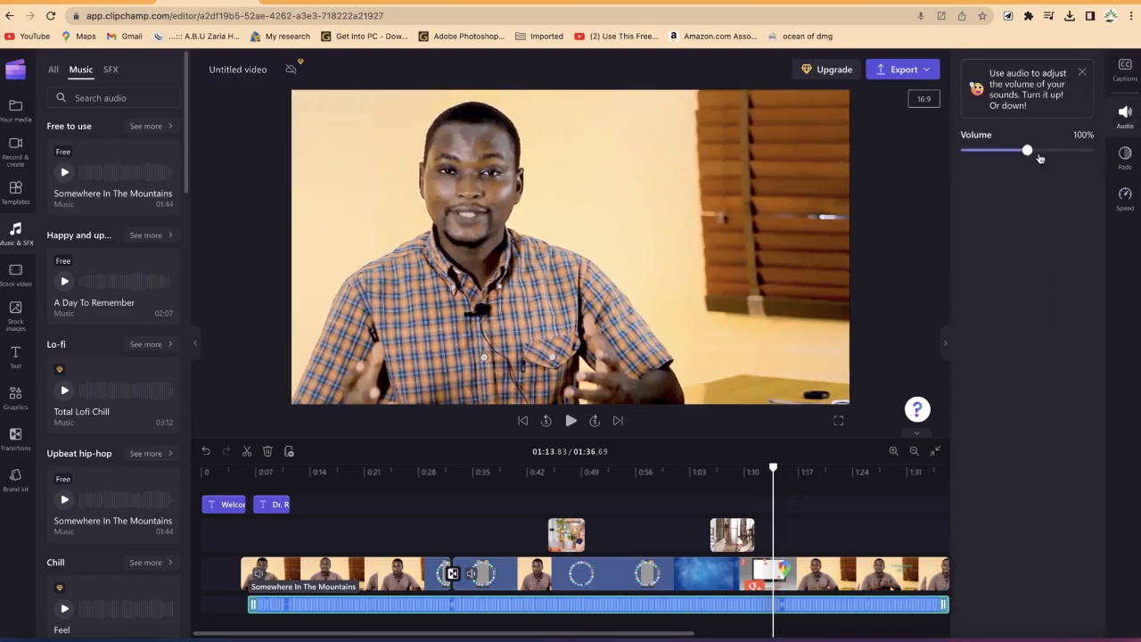
{"action": "left_click_drag", "start_coordinate": [775, 470], "coordinate": [732, 470]}
{"action": "key", "text": "space"}
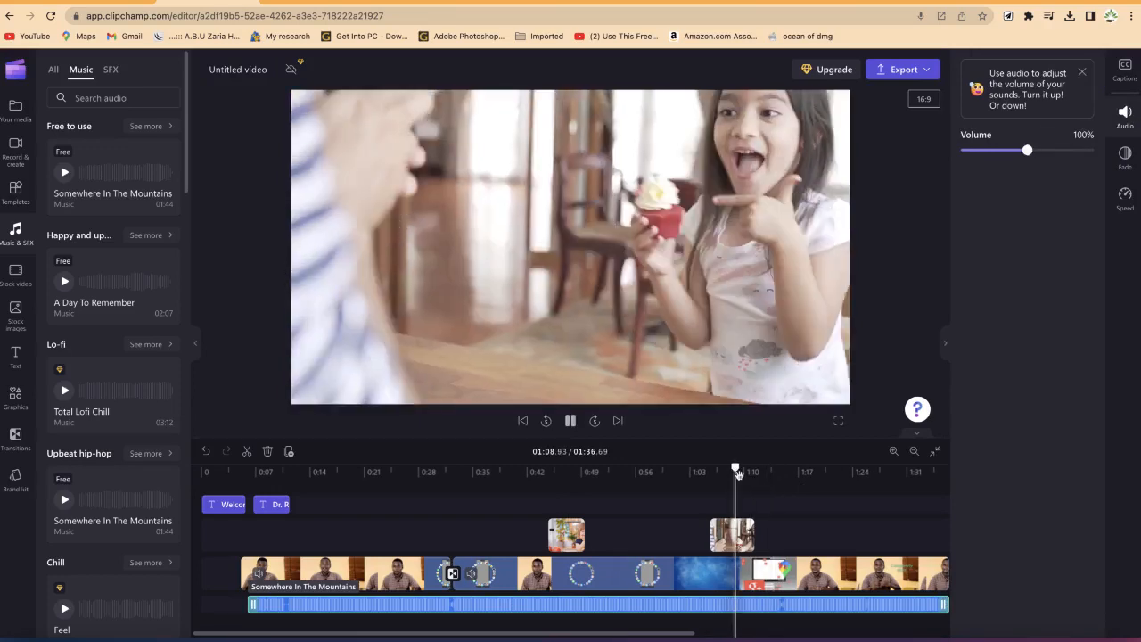
{"action": "key", "text": "space"}
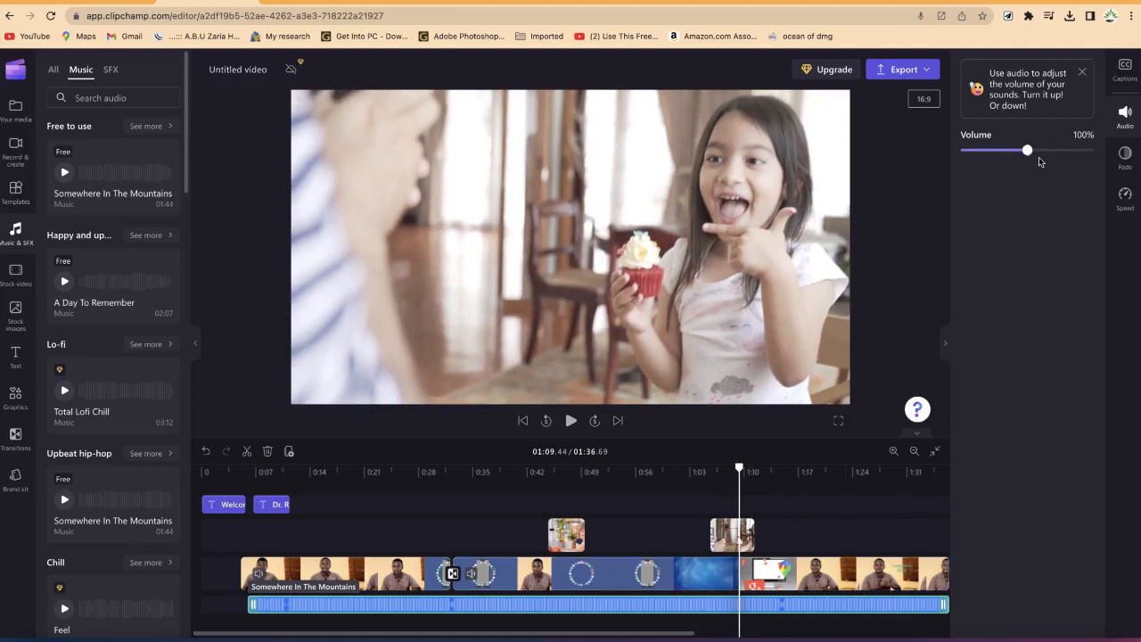
{"action": "left_click", "coordinate": [978, 157]}
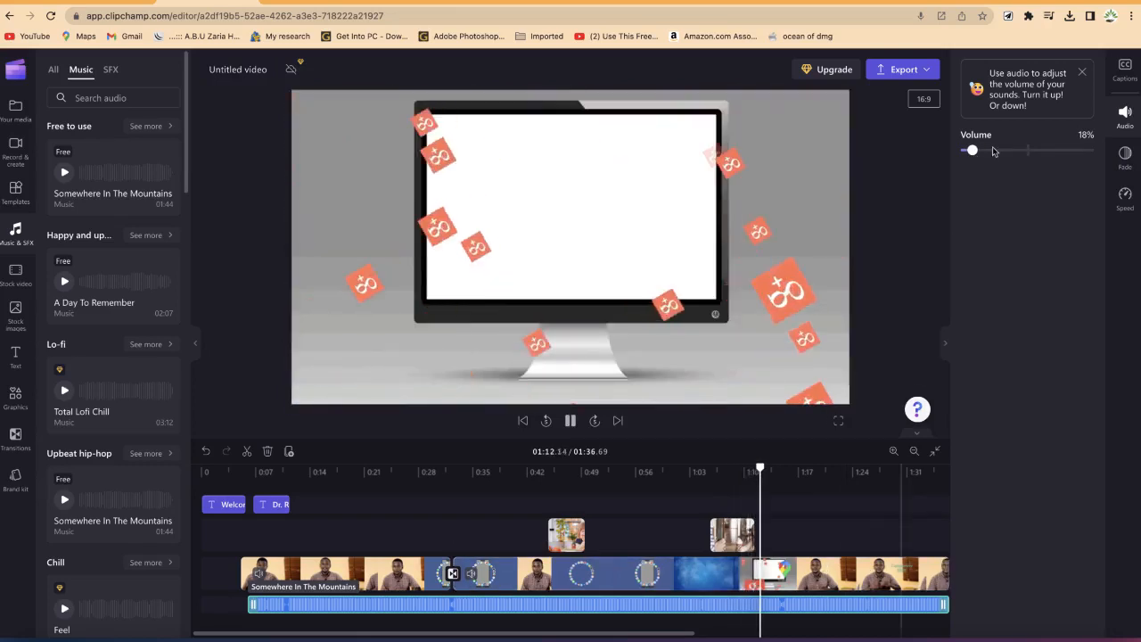
{"action": "key", "text": "space"}
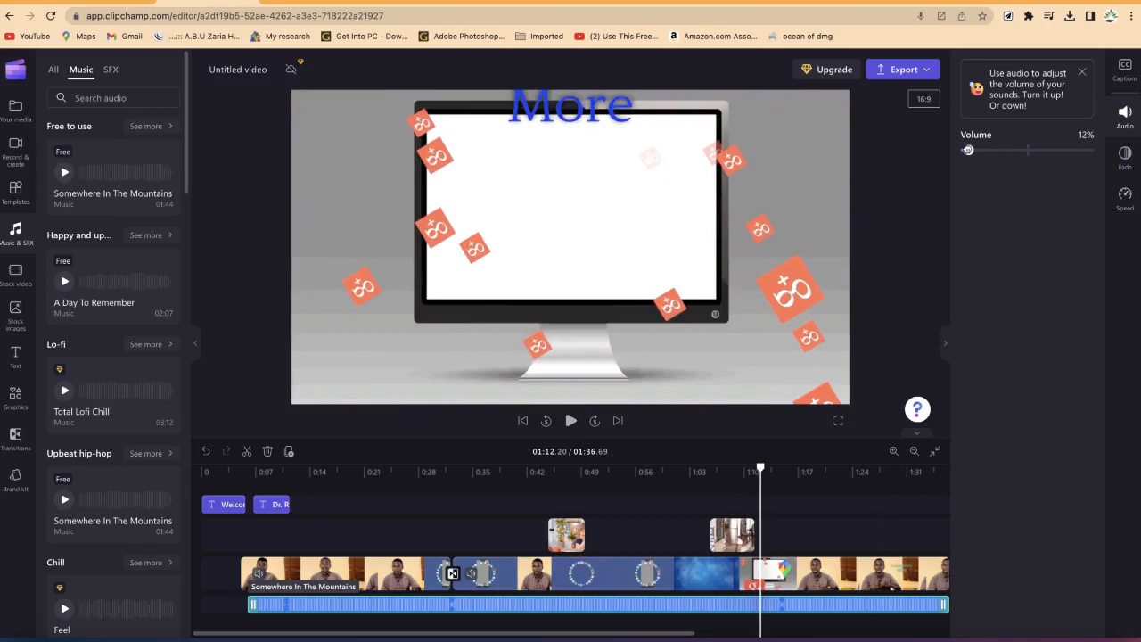
{"action": "key", "text": "space"}
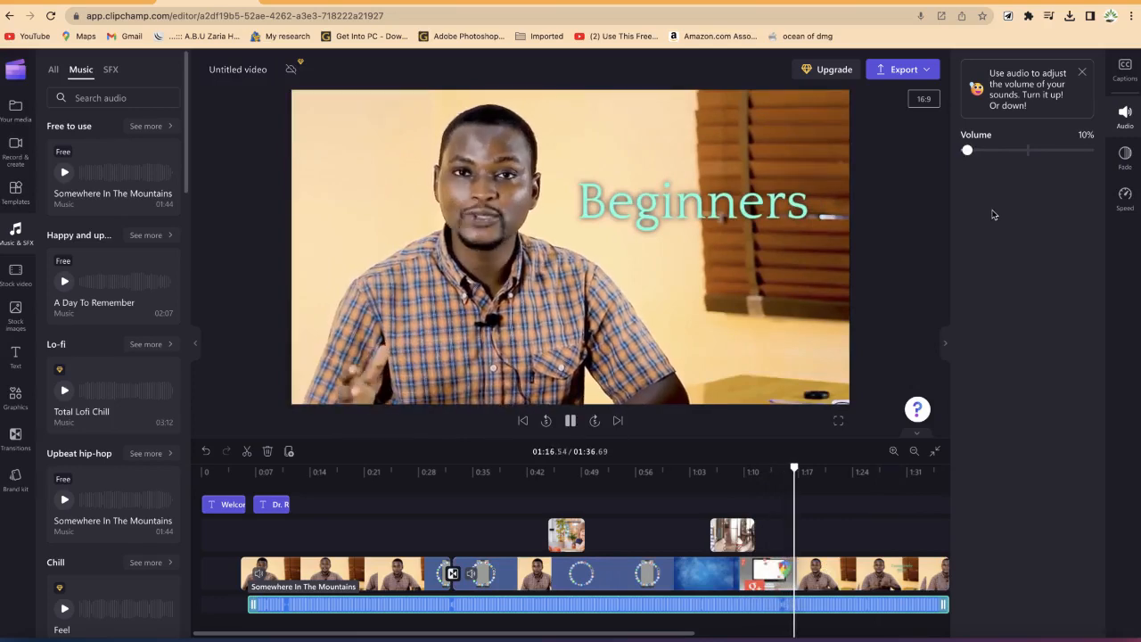
{"action": "key", "text": "space"}
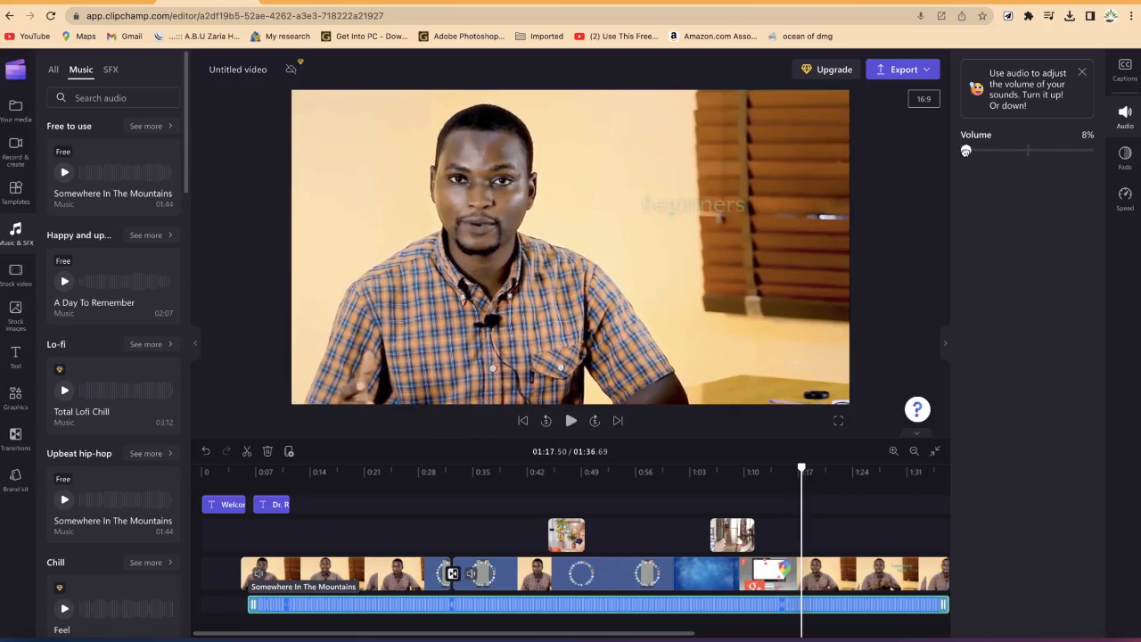
{"action": "key", "text": "space"}
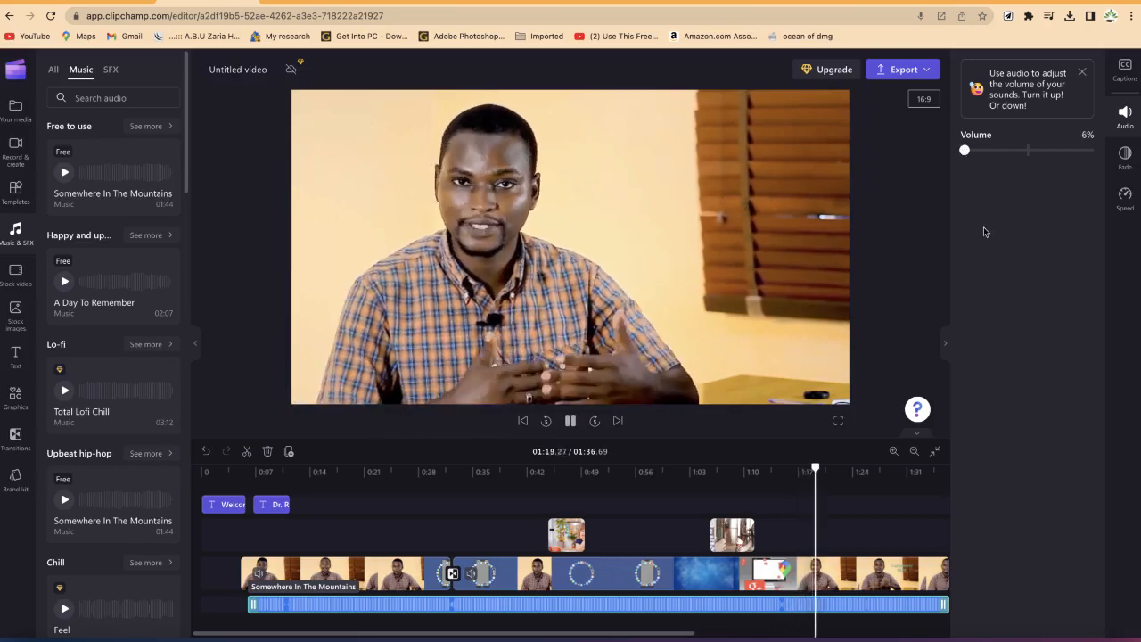
{"action": "key", "text": "space"}
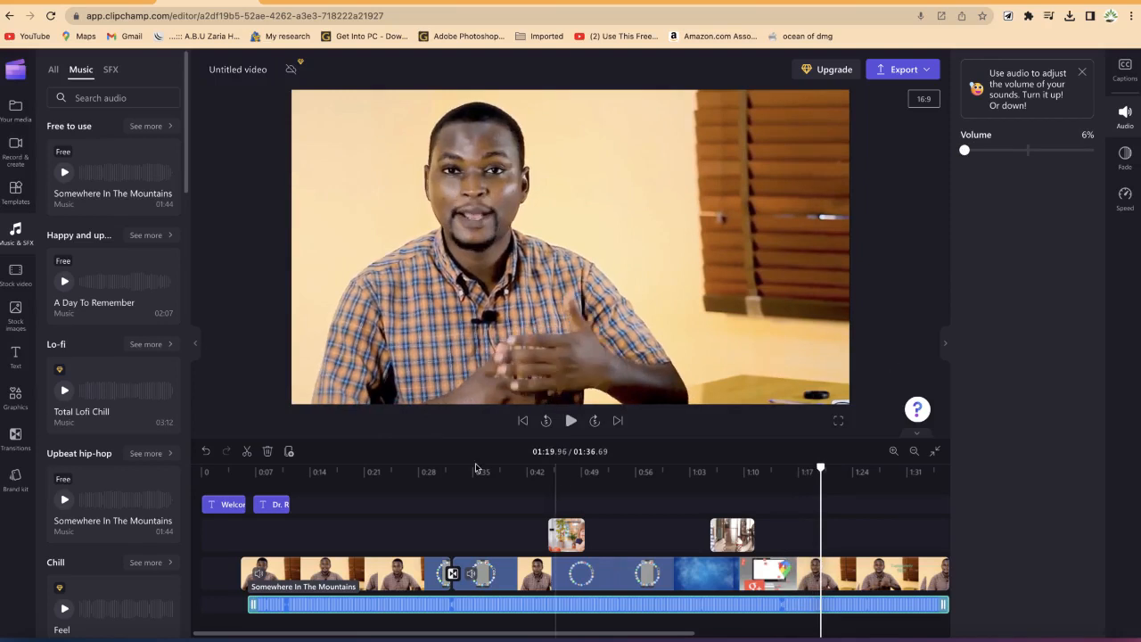
Step: Add the sparkle flame sticker at about 1:18 and move it into the video's lower-right corner
{"action": "left_click", "coordinate": [13, 399]}
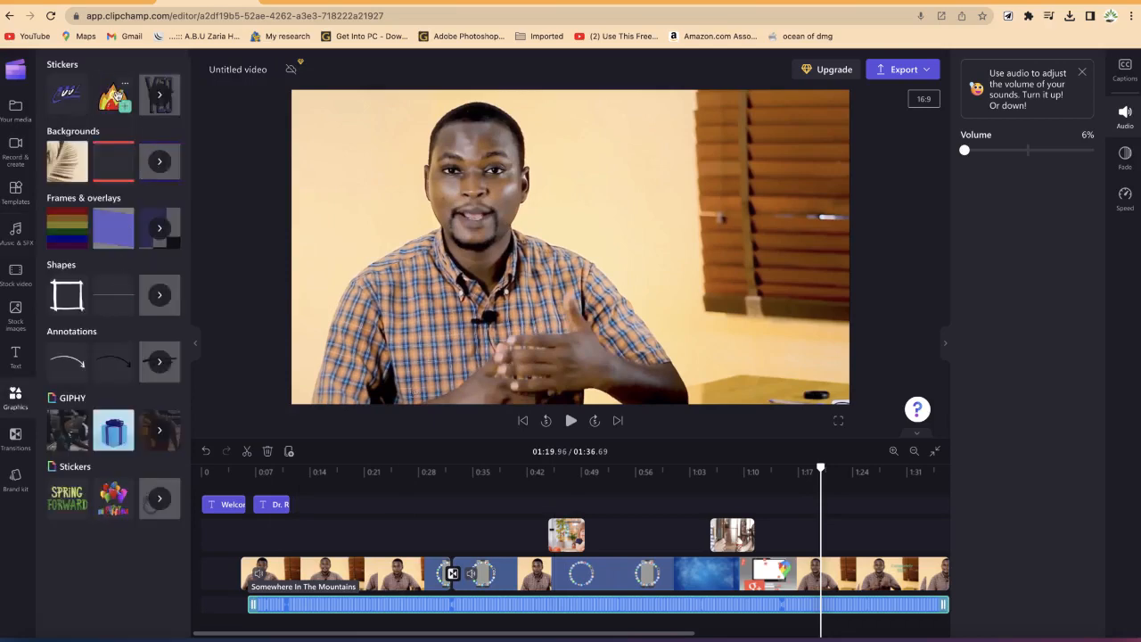
{"action": "left_click_drag", "start_coordinate": [113, 94], "coordinate": [836, 546]}
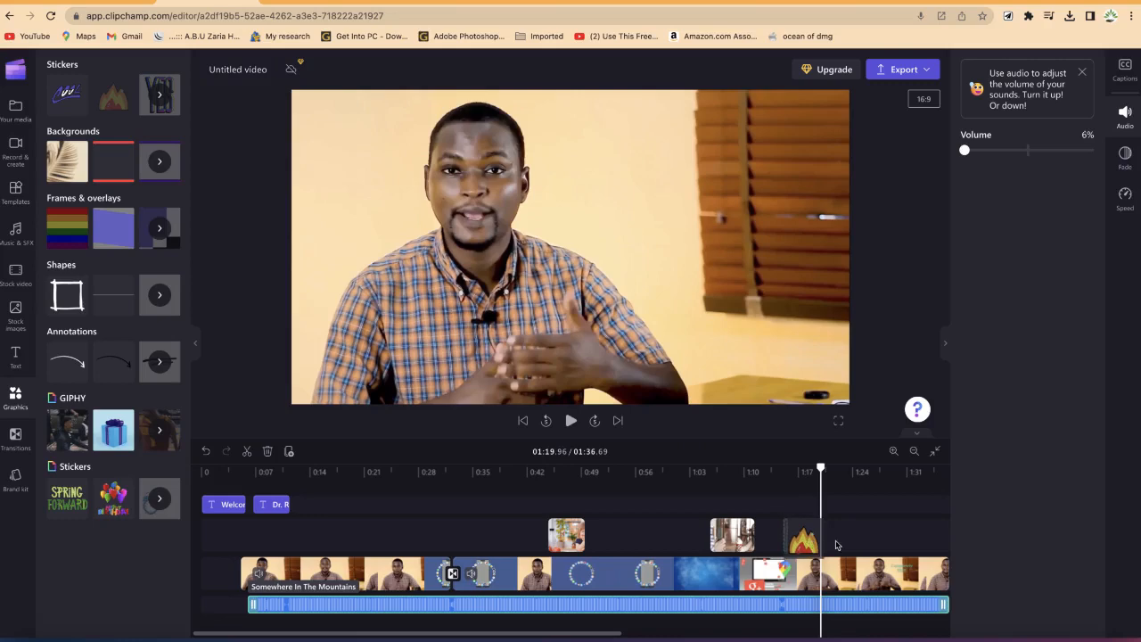
{"action": "left_click_drag", "start_coordinate": [820, 470], "coordinate": [804, 469]}
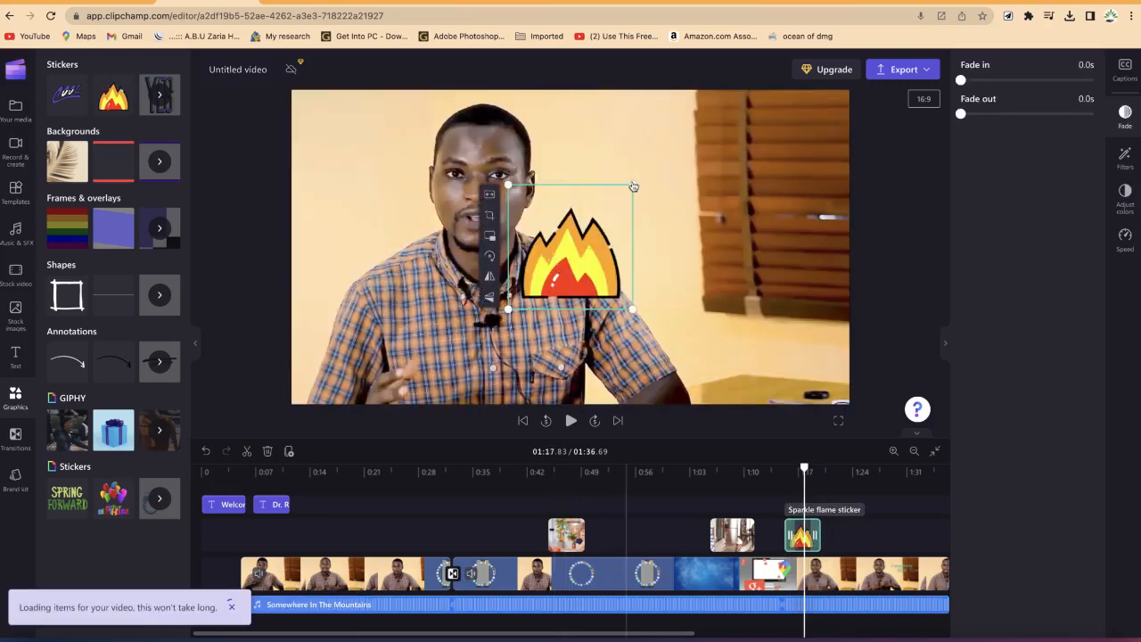
{"action": "left_click_drag", "start_coordinate": [632, 185], "coordinate": [835, 353]}
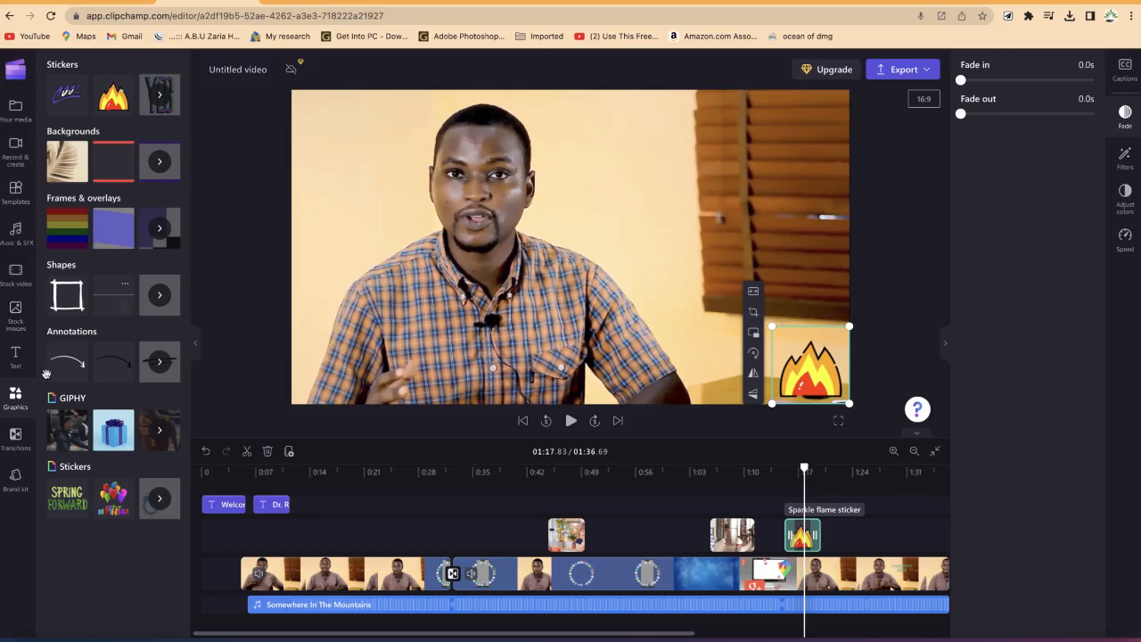
Step: Split the main video clip at about 1:01
{"action": "left_click", "coordinate": [351, 575]}
{"action": "left_click", "coordinate": [746, 575]}
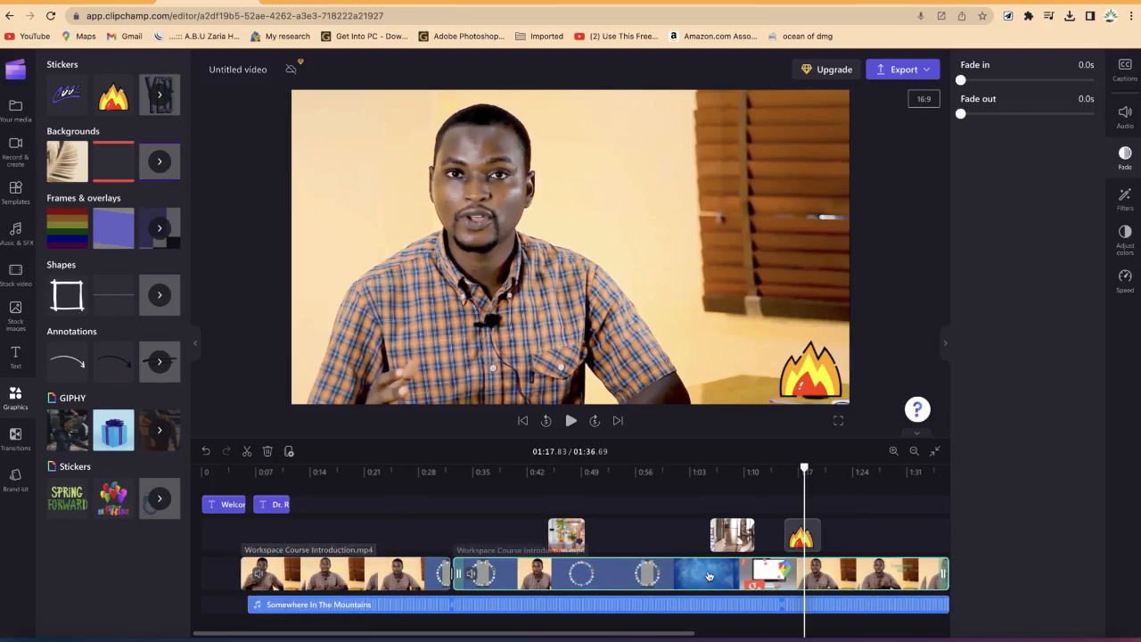
{"action": "left_click_drag", "start_coordinate": [804, 470], "coordinate": [677, 472]}
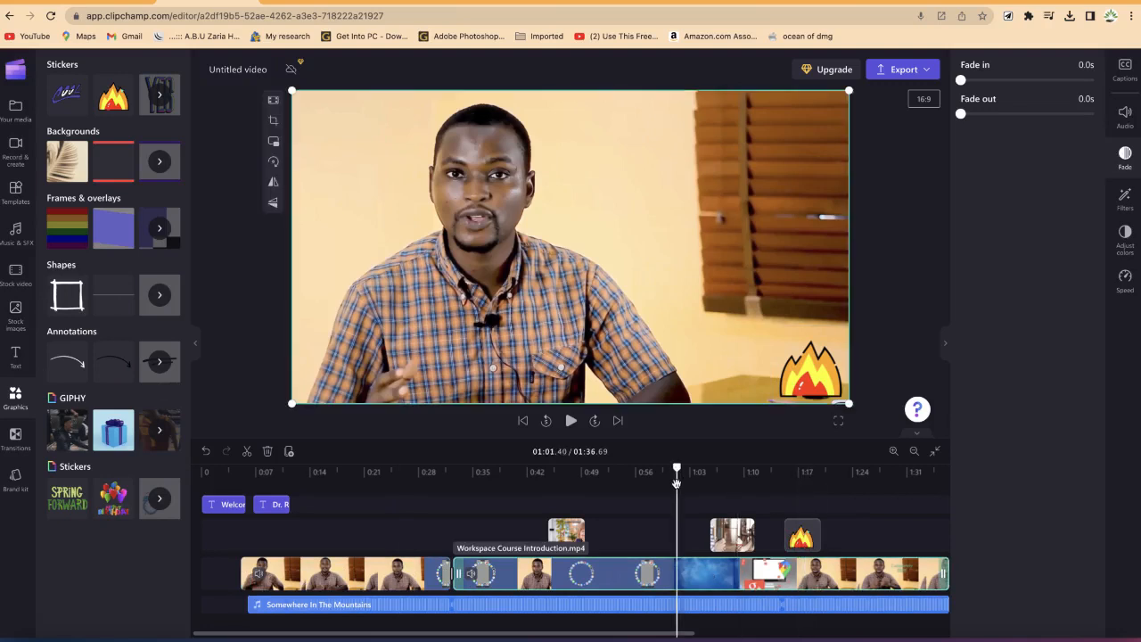
{"action": "key", "text": "s"}
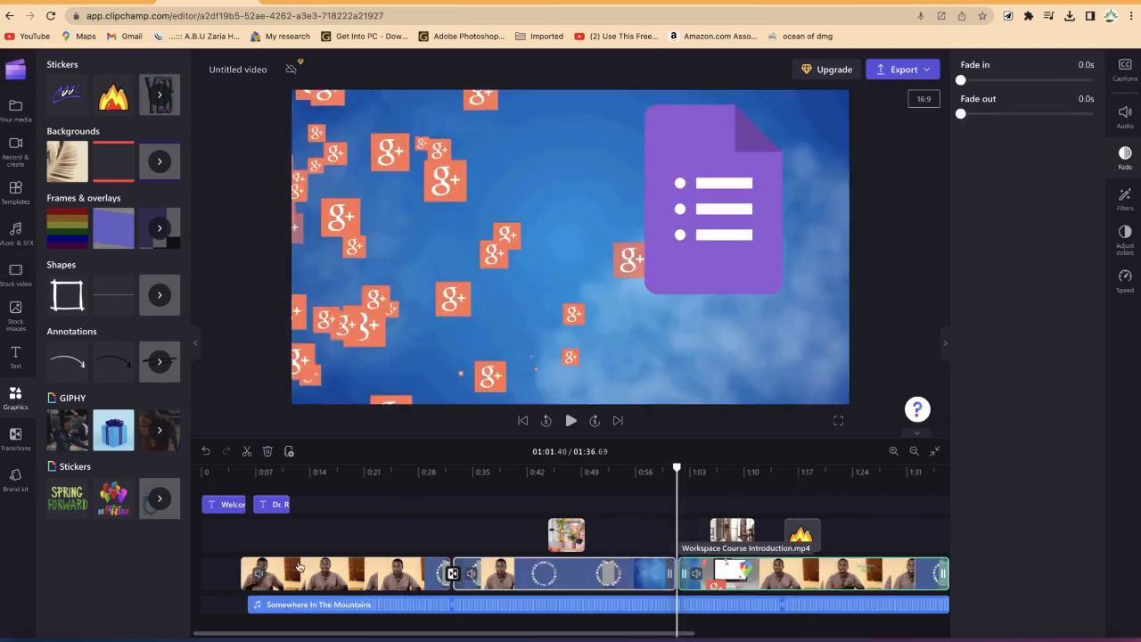
{"action": "left_click", "coordinate": [254, 573]}
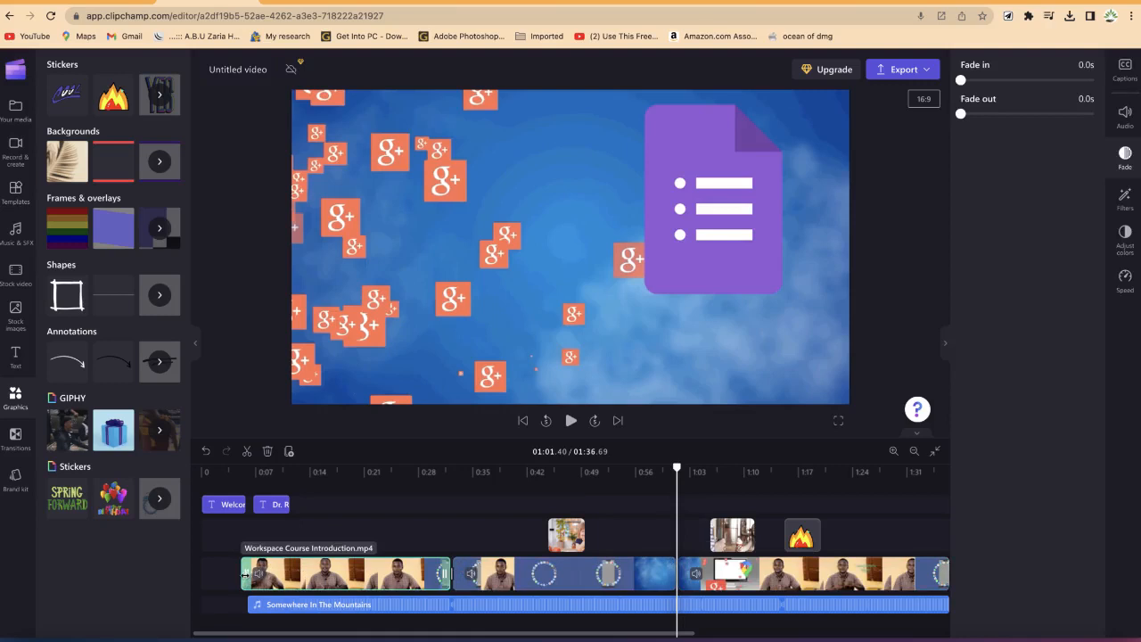
{"action": "mouse_move", "coordinate": [249, 573]}
{"action": "left_mouse_down"}
{"action": "mouse_move", "coordinate": [288, 577]}
{"action": "mouse_move", "coordinate": [248, 576]}
{"action": "left_mouse_up"}
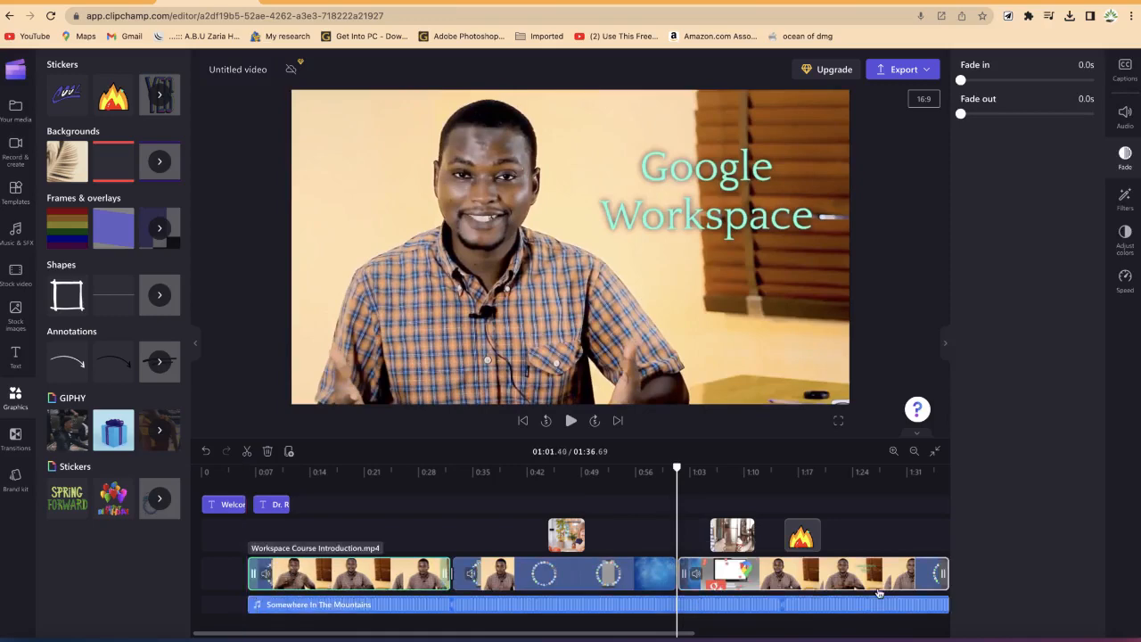
{"action": "left_click_drag", "start_coordinate": [942, 574], "coordinate": [901, 586]}
{"action": "key", "text": "ctrl+z"}
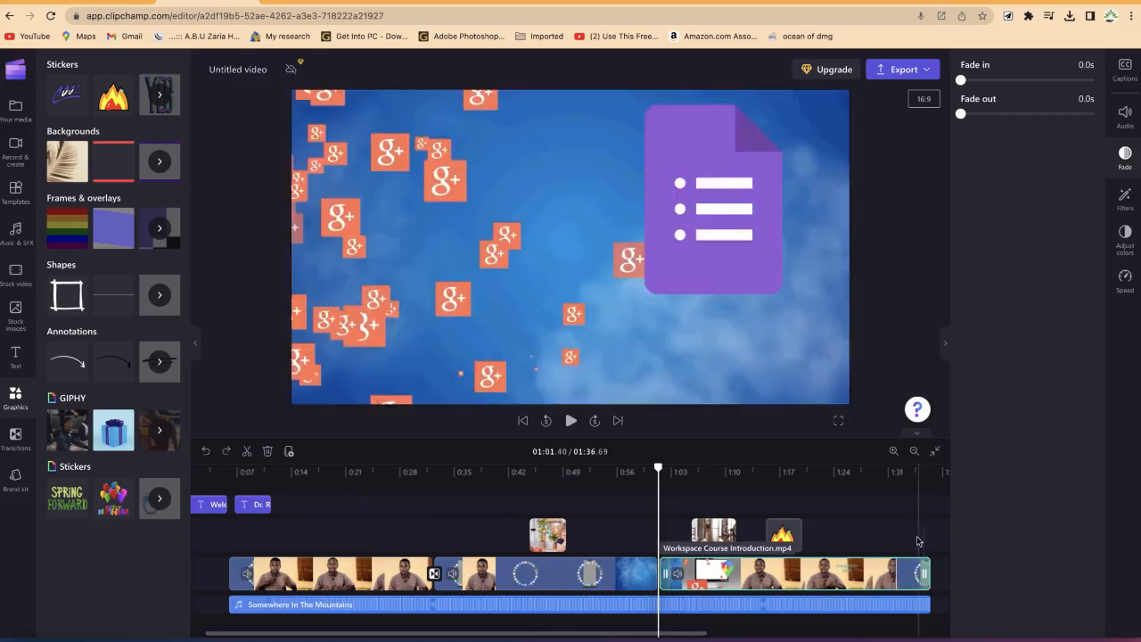
Step: Trim the end of the video and music tracks so the project ends at about 1:26
{"action": "left_click", "coordinate": [924, 608], "text": "shift"}
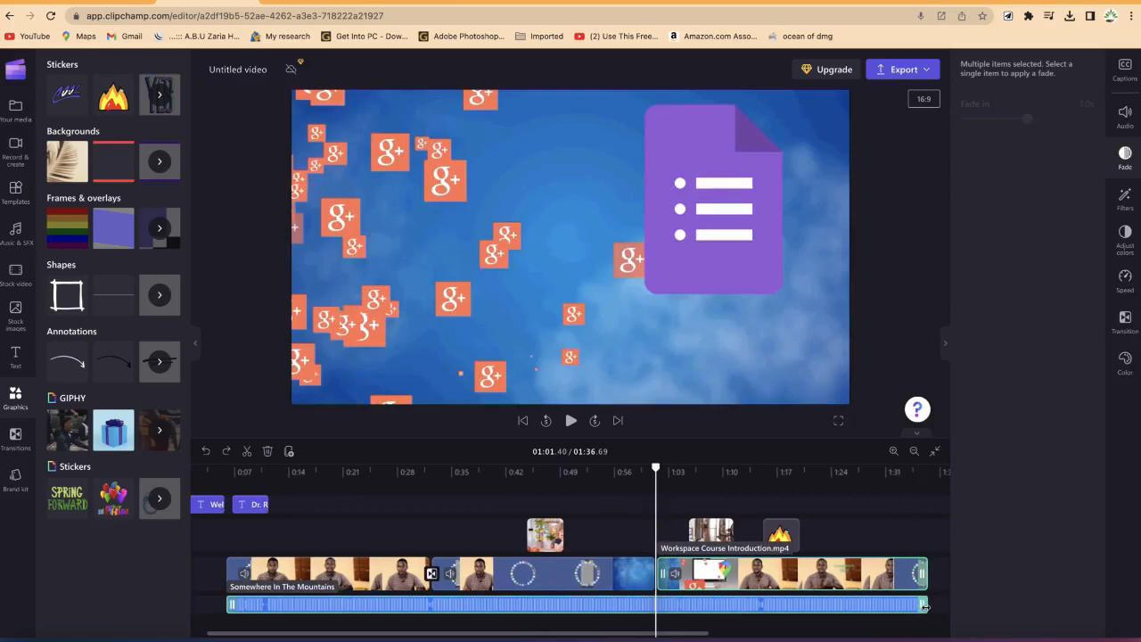
{"action": "left_click_drag", "start_coordinate": [920, 606], "coordinate": [846, 604]}
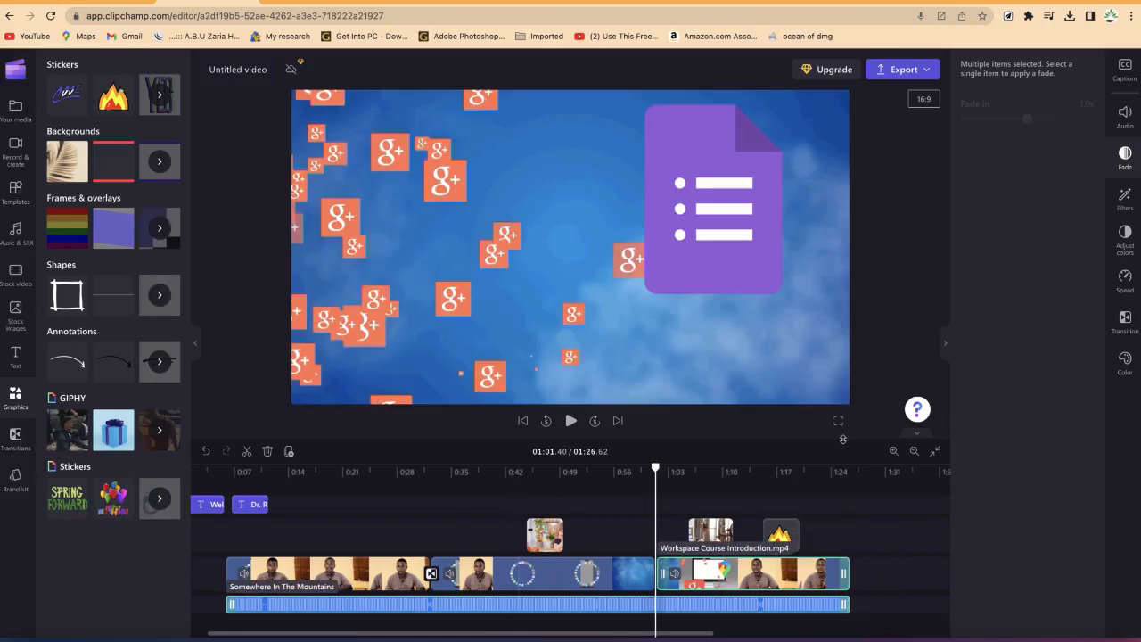
Step: Deselect the clips and open the filter options
{"action": "left_click", "coordinate": [360, 496]}
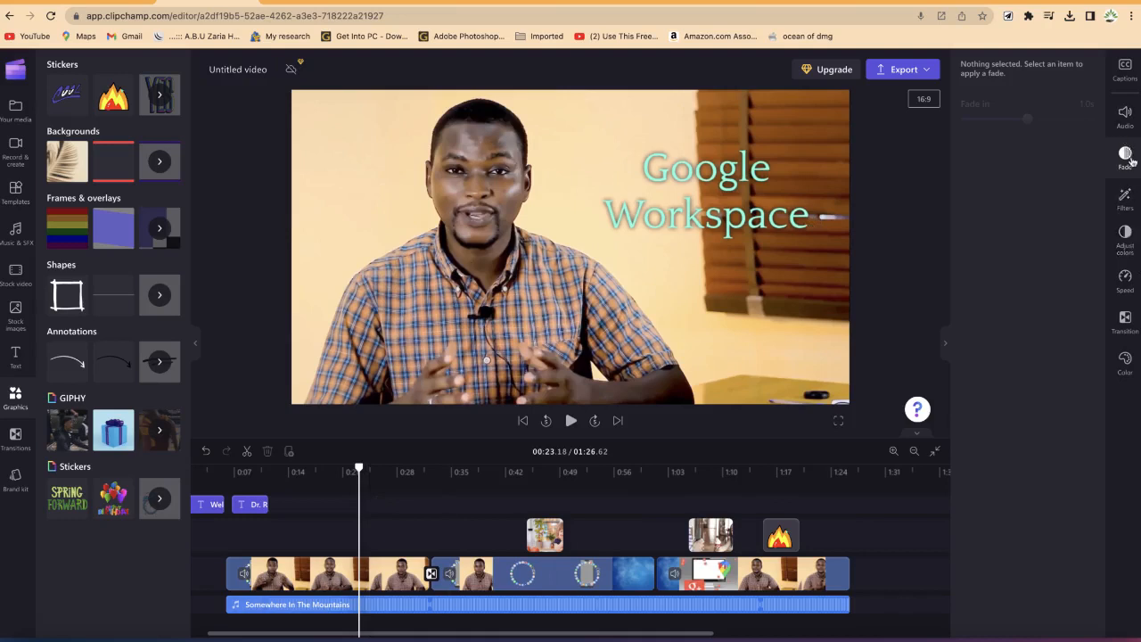
{"action": "left_click", "coordinate": [1127, 204]}
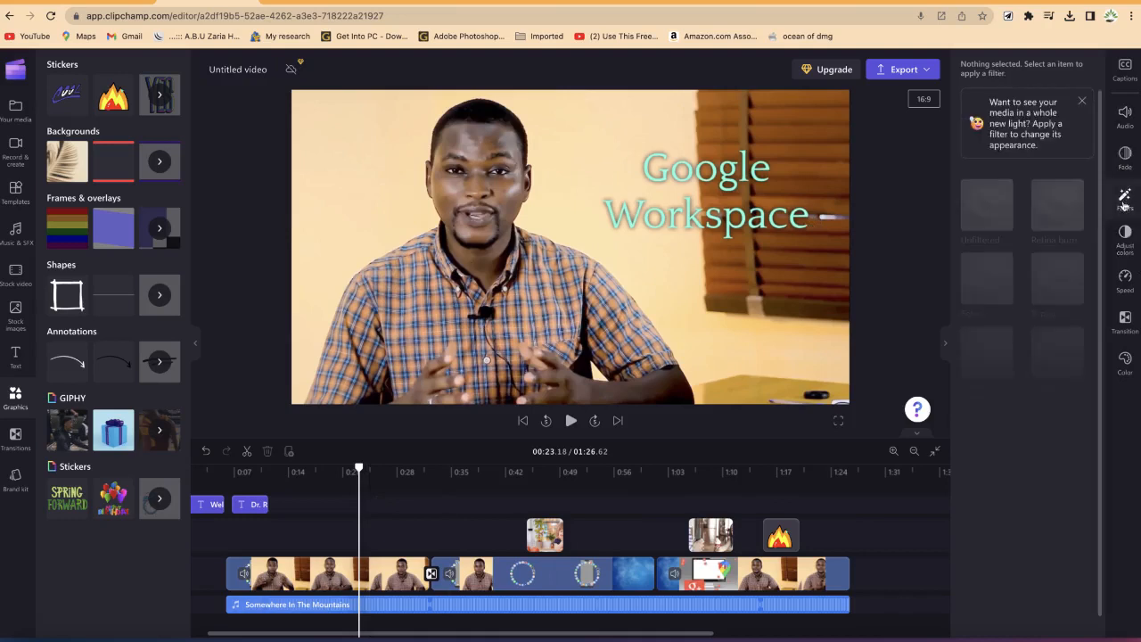